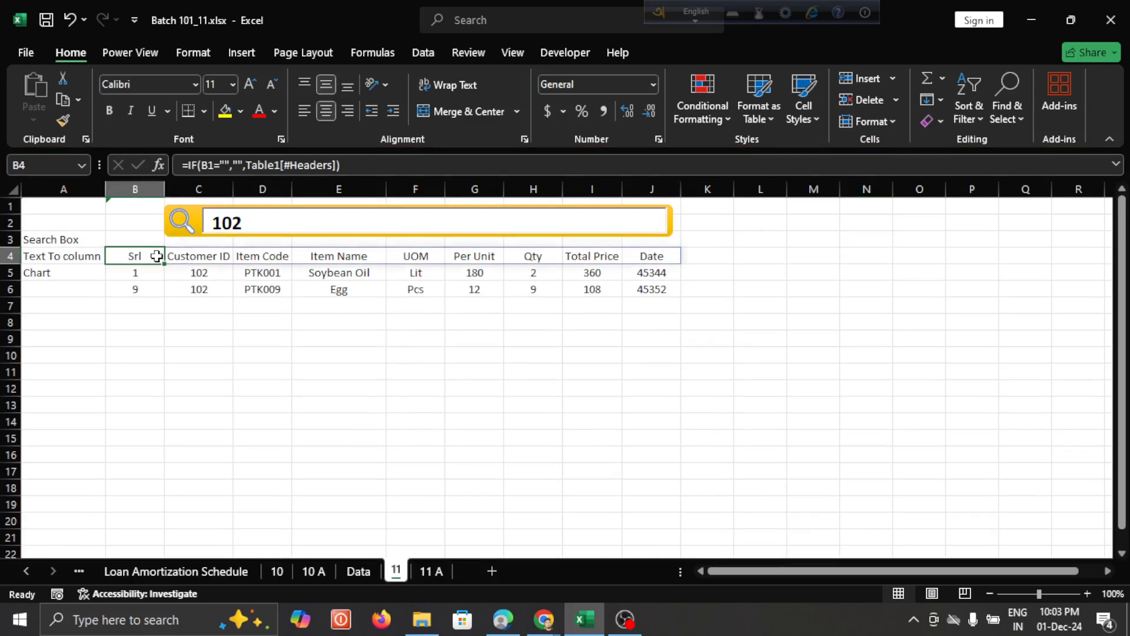
Inspect the formula in B4 that spills the Table1 headers when the search cell is filled
click(167, 279)
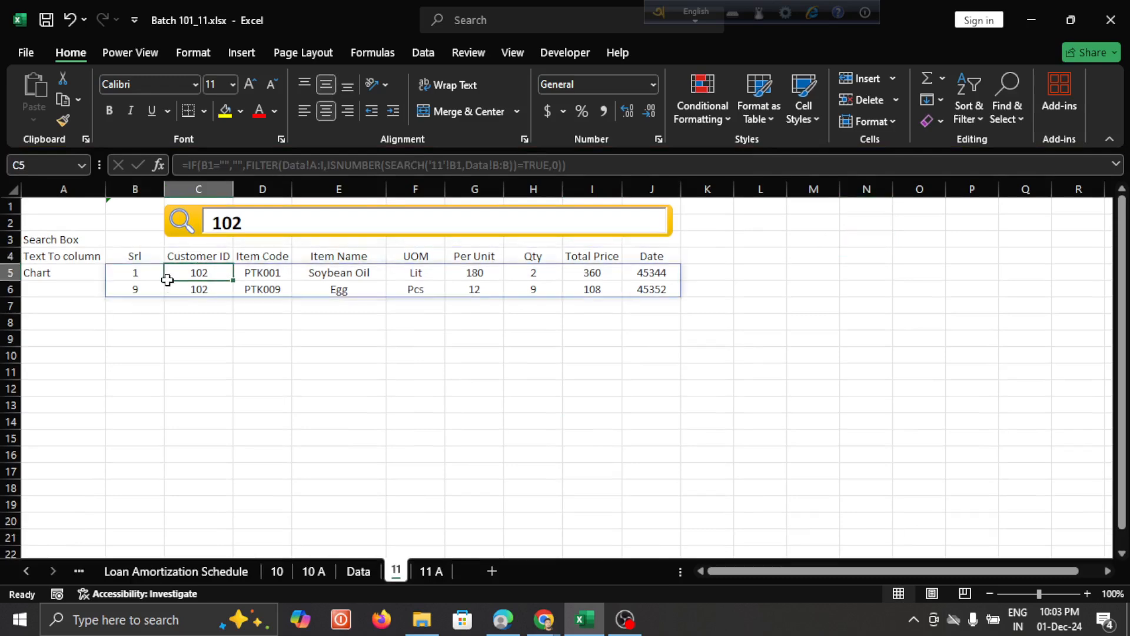
click(135, 259)
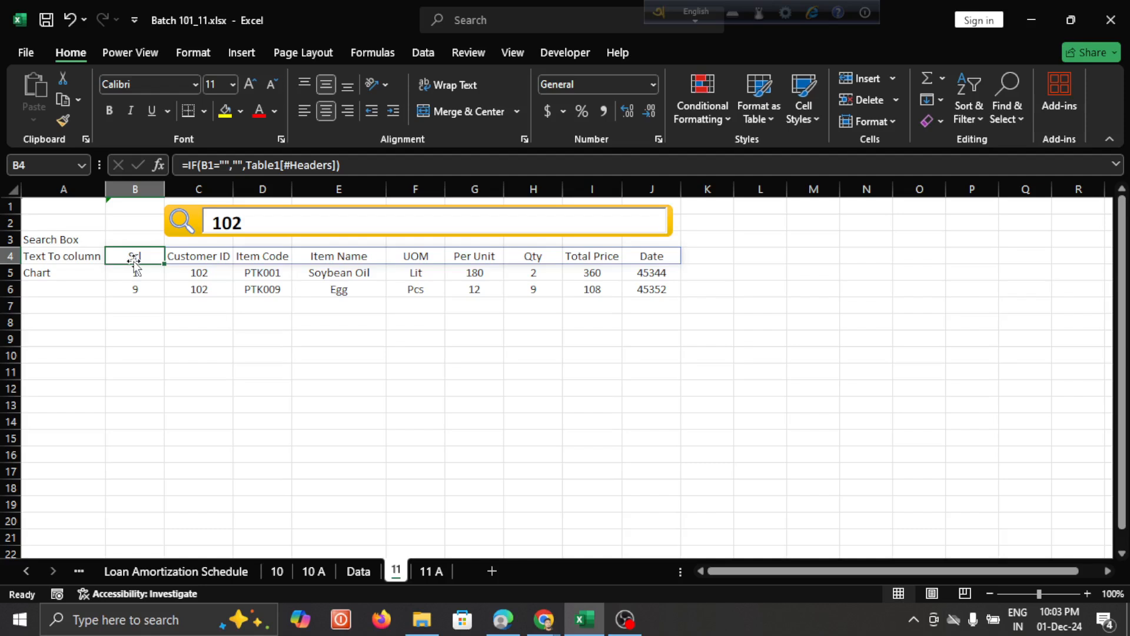
click(206, 165)
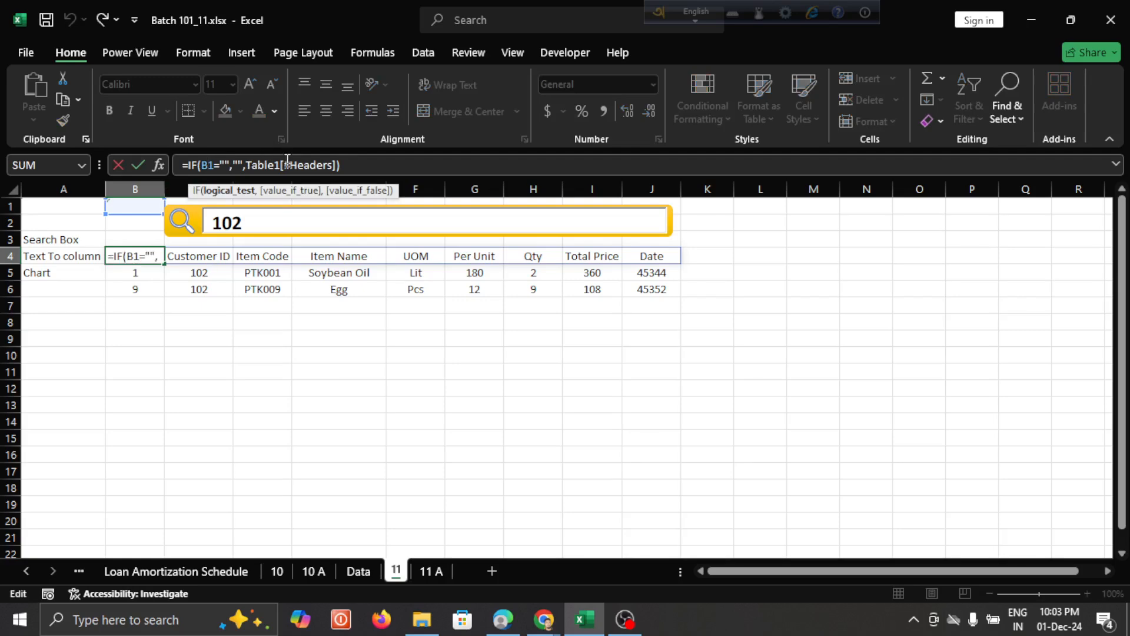
click(287, 161)
key(ctrl+Return)
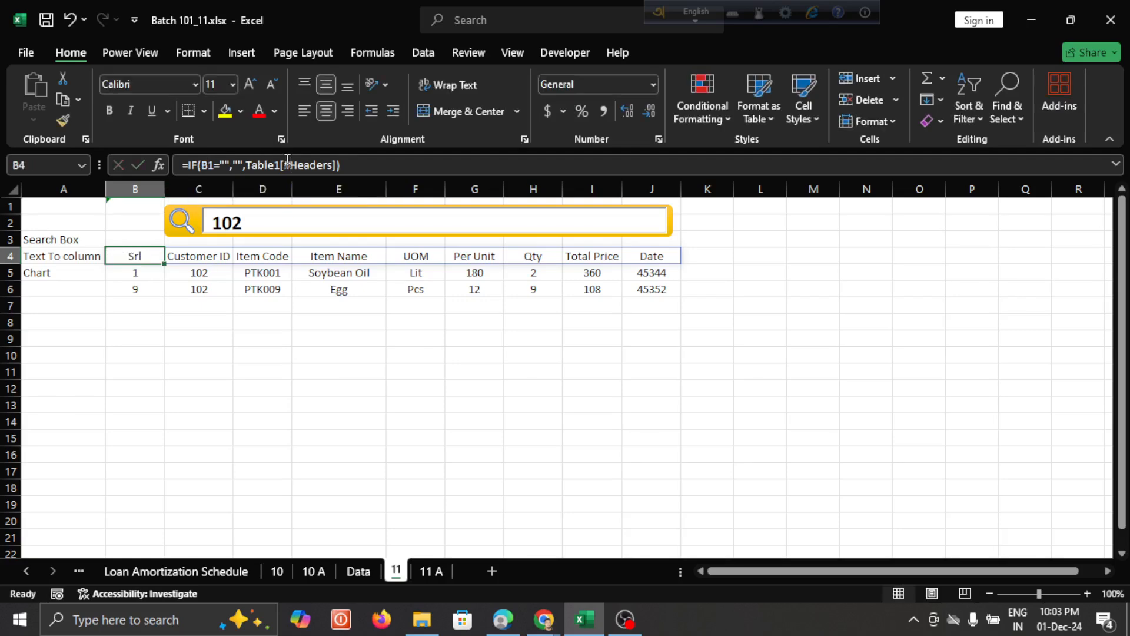
Examine the IF, FILTER, ISNUMBER and SEARCH parts of the formula in B5 without changing it
click(147, 270)
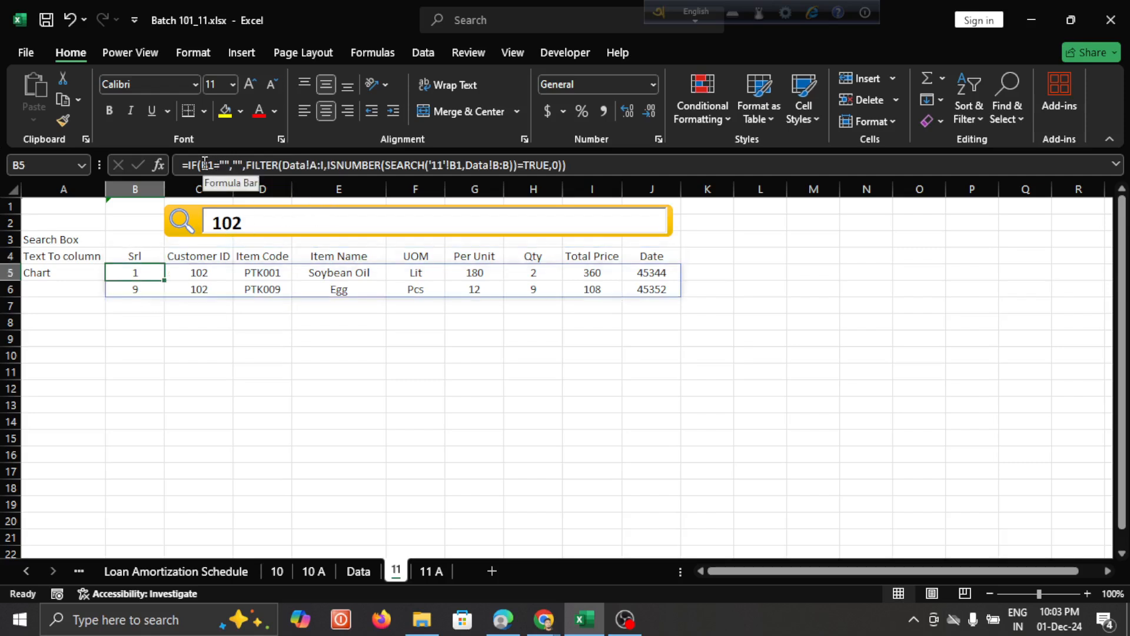
click(362, 164)
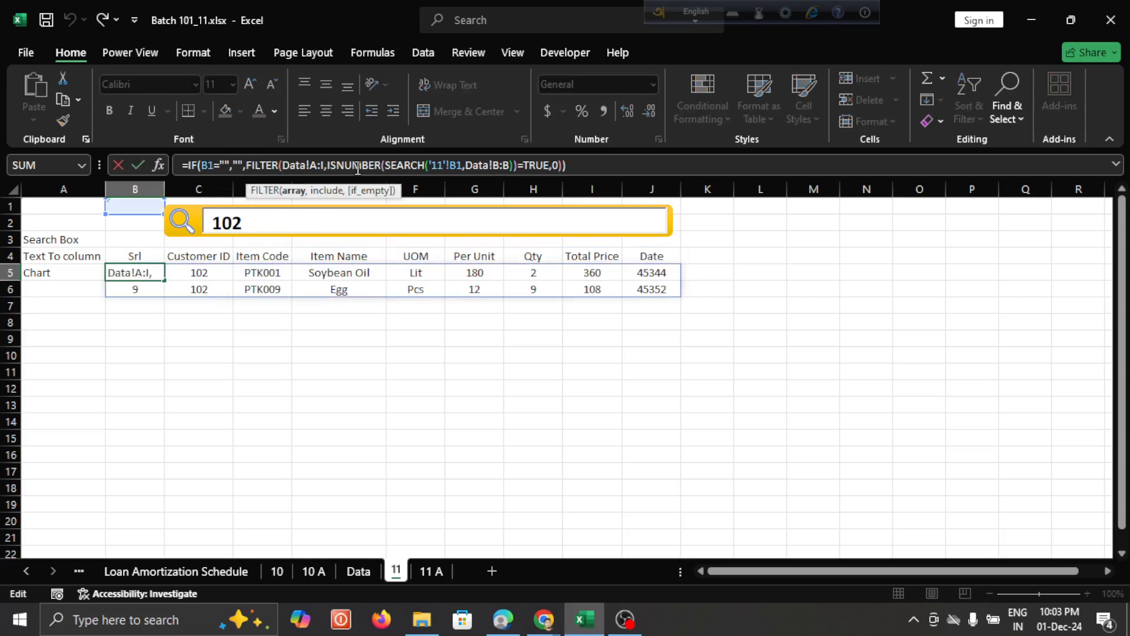
click(398, 166)
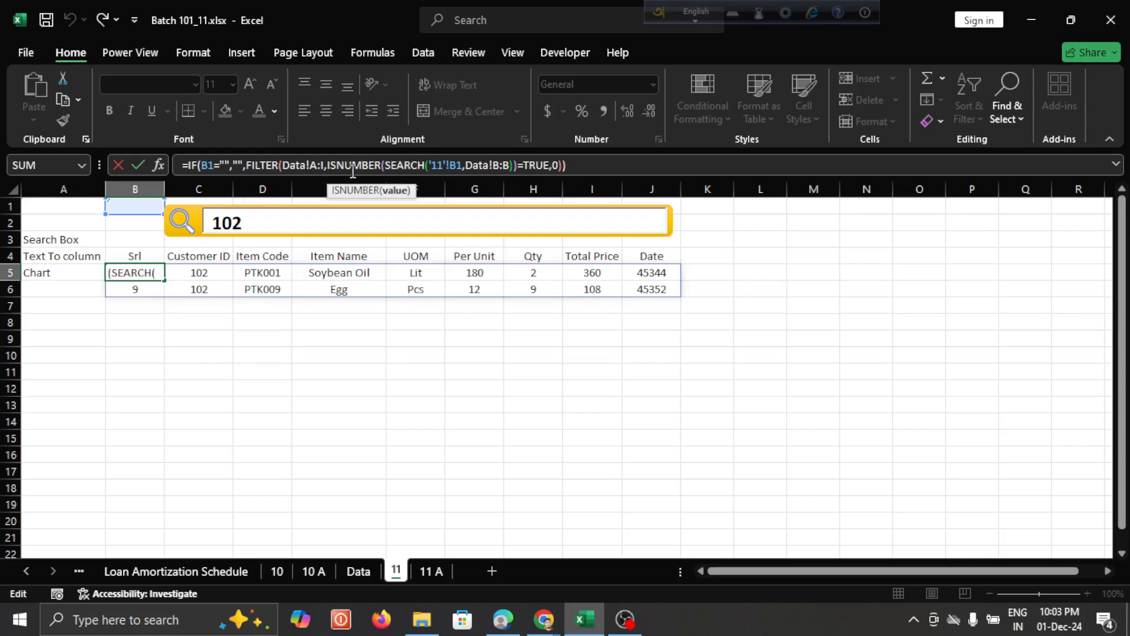
click(351, 168)
click(410, 162)
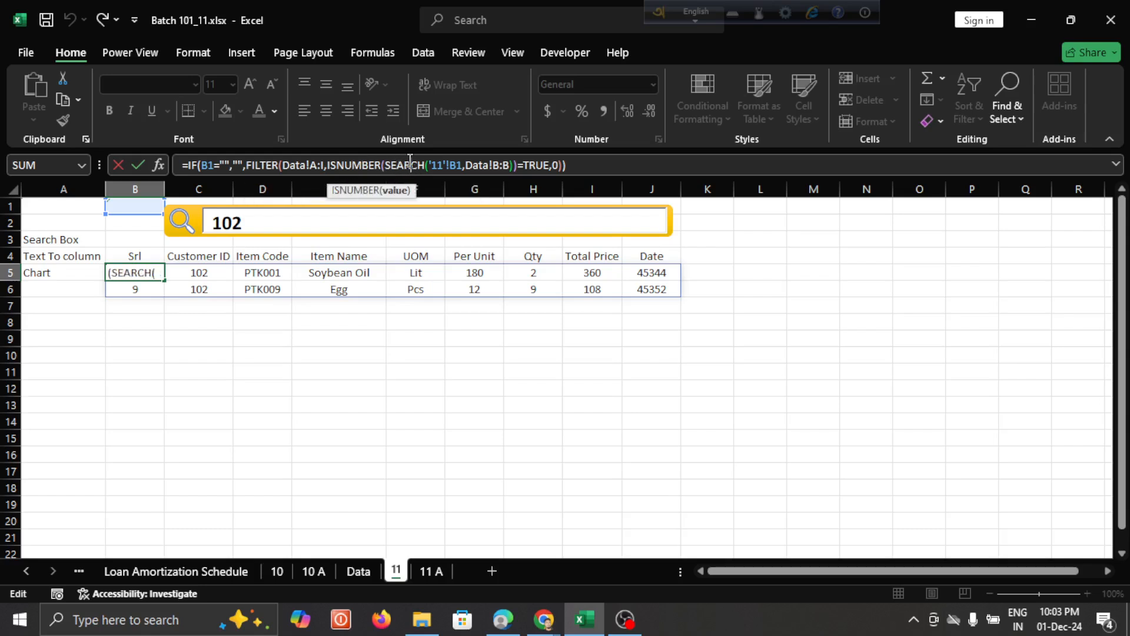
click(370, 165)
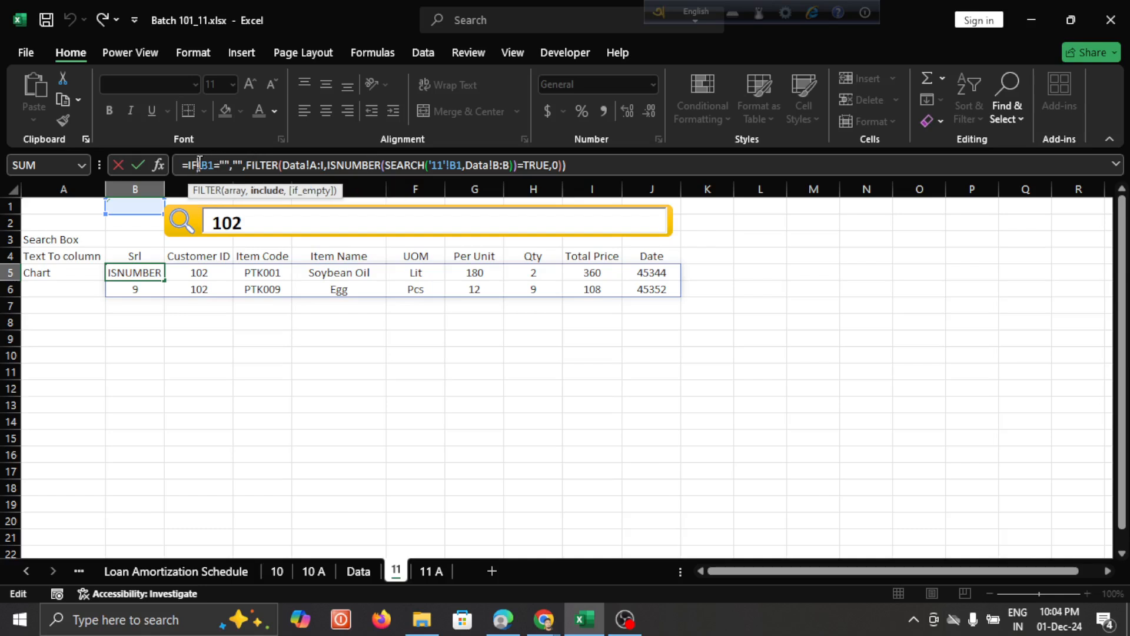
click(278, 165)
click(341, 163)
click(405, 163)
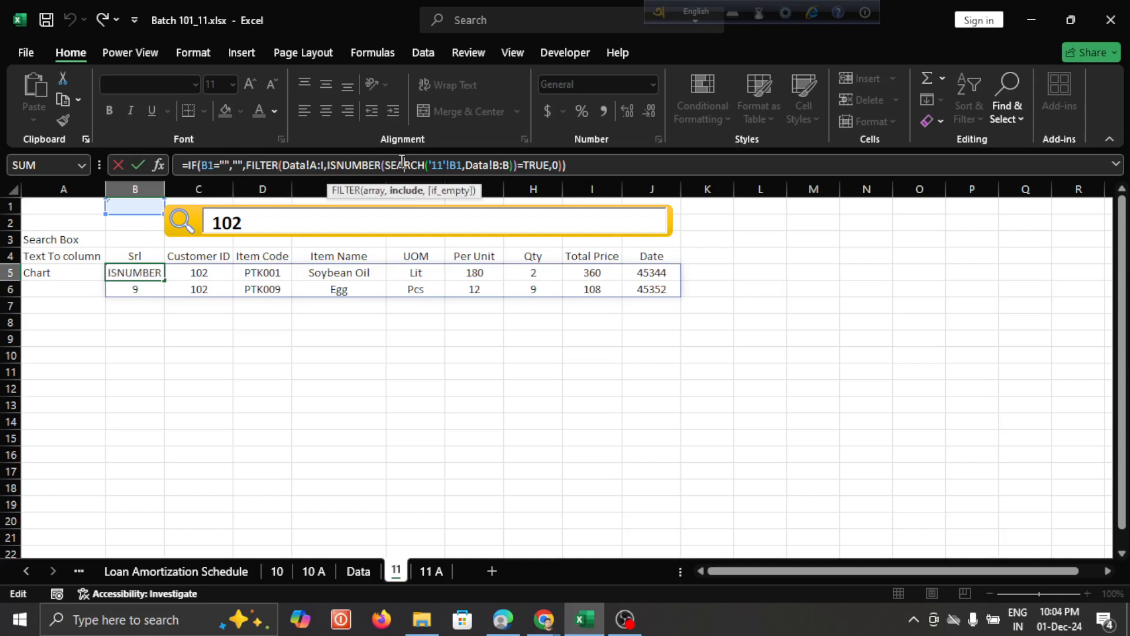
key(Return)
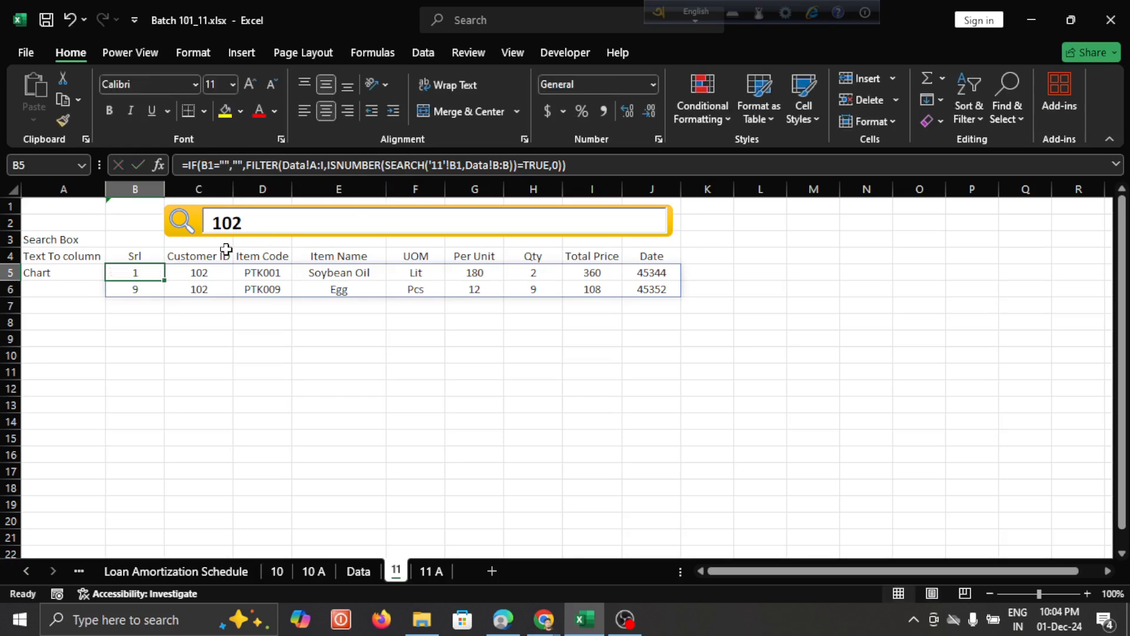
Replace the search box entry with 1, look through the matching rows, and clear the box
click(254, 226)
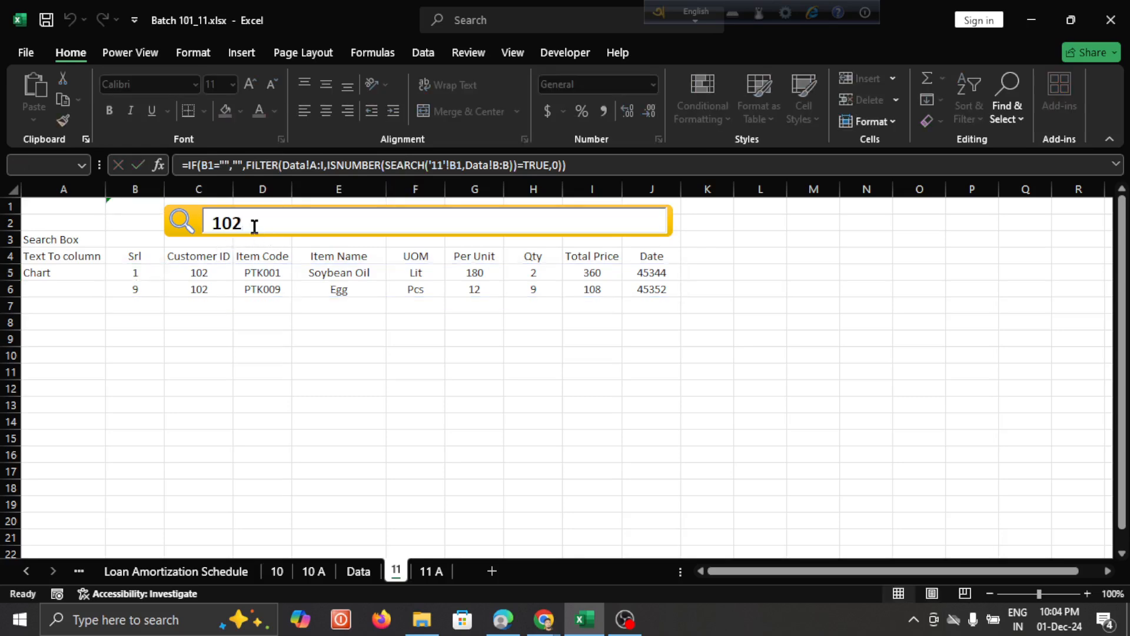
key(BackSpace)
key(BackSpace)
key(BackSpace)
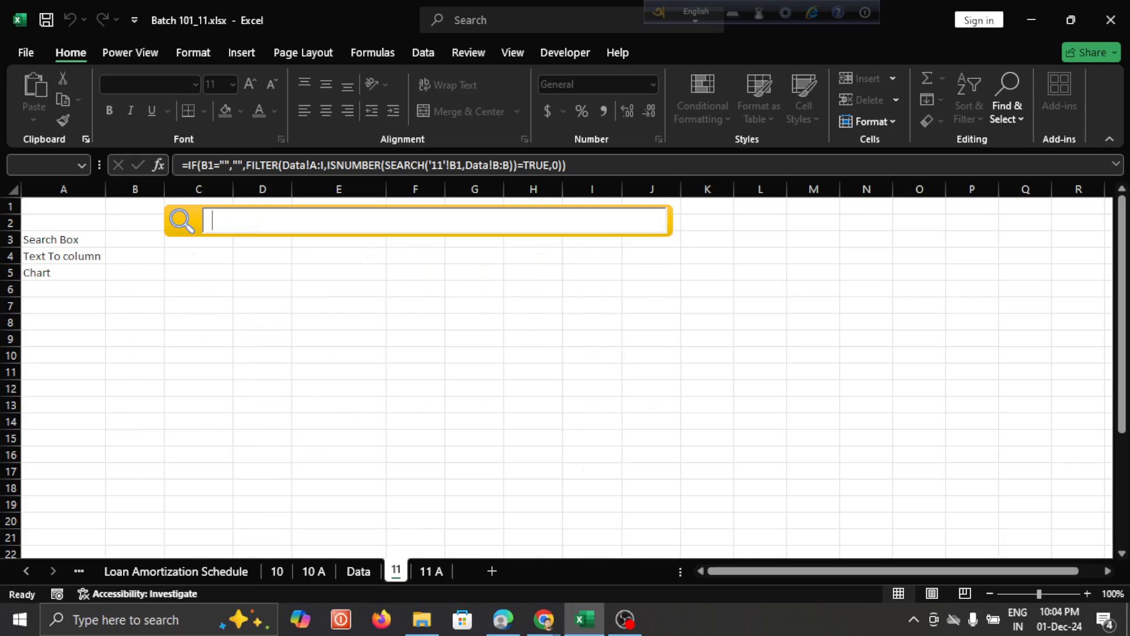
text(1)
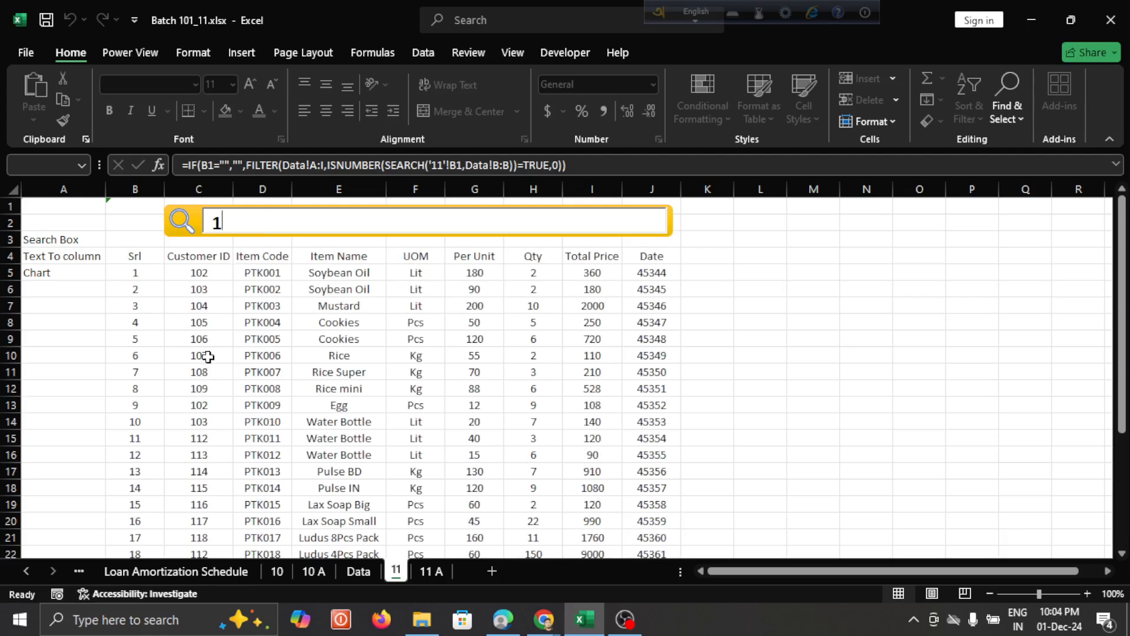
scroll(222, 444, down, 6)
scroll(223, 444, up, 6)
key(BackSpace)
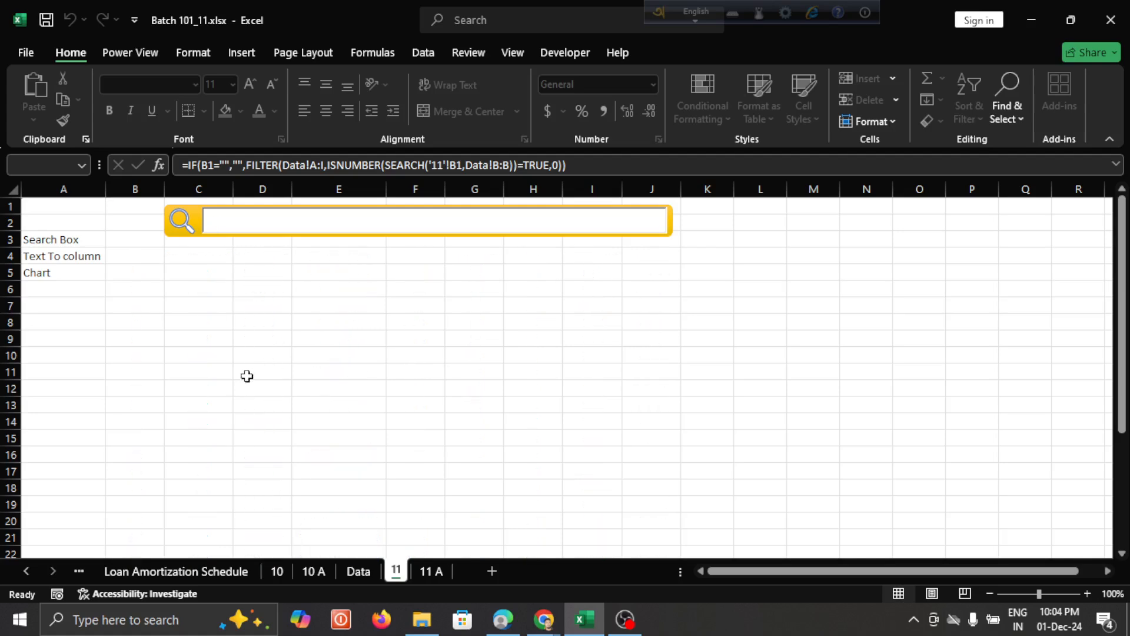
Search for customer IDs containing 6 in the search box and clear the term after viewing the matches
click(252, 222)
text(6)
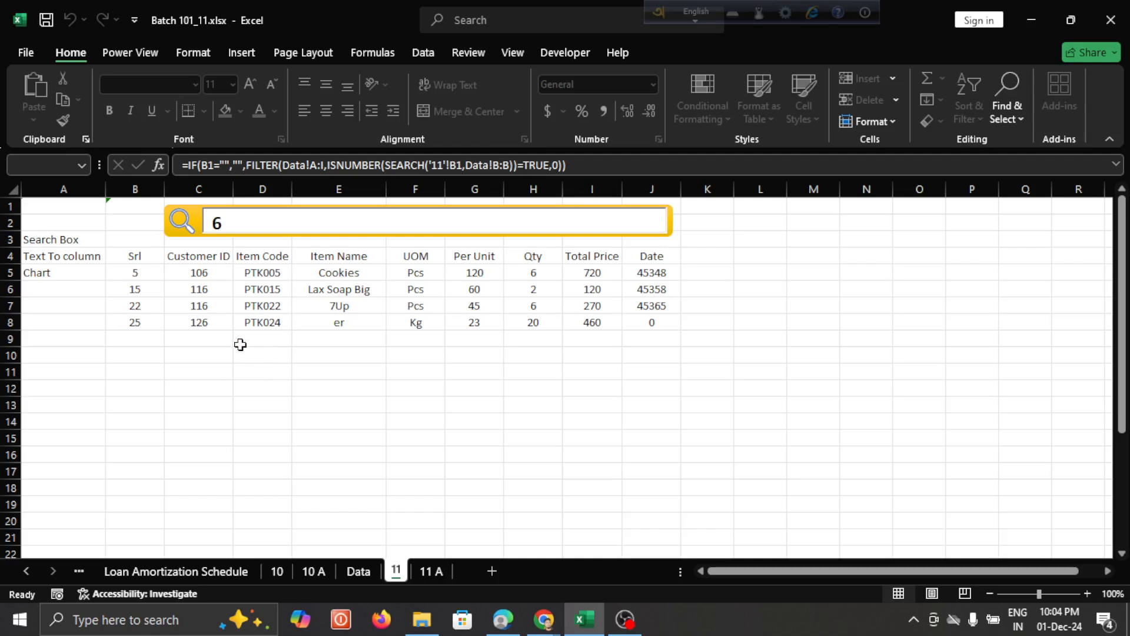
key(BackSpace)
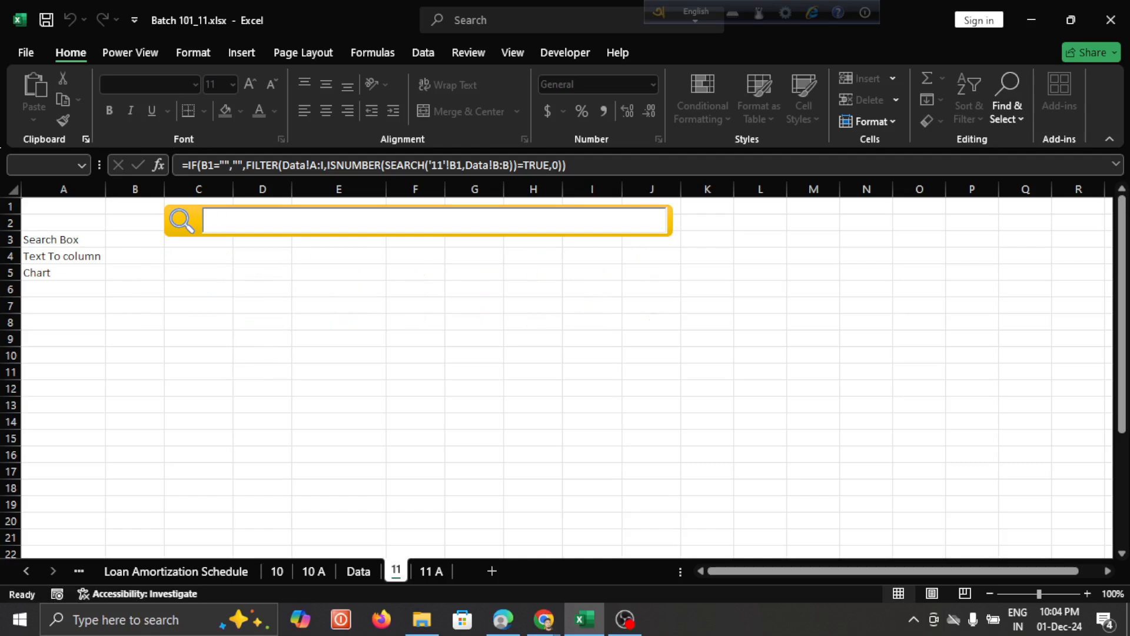
Search for the full customer ID of the Soybean Oil and Egg entries and inspect the matching rows
text(102)
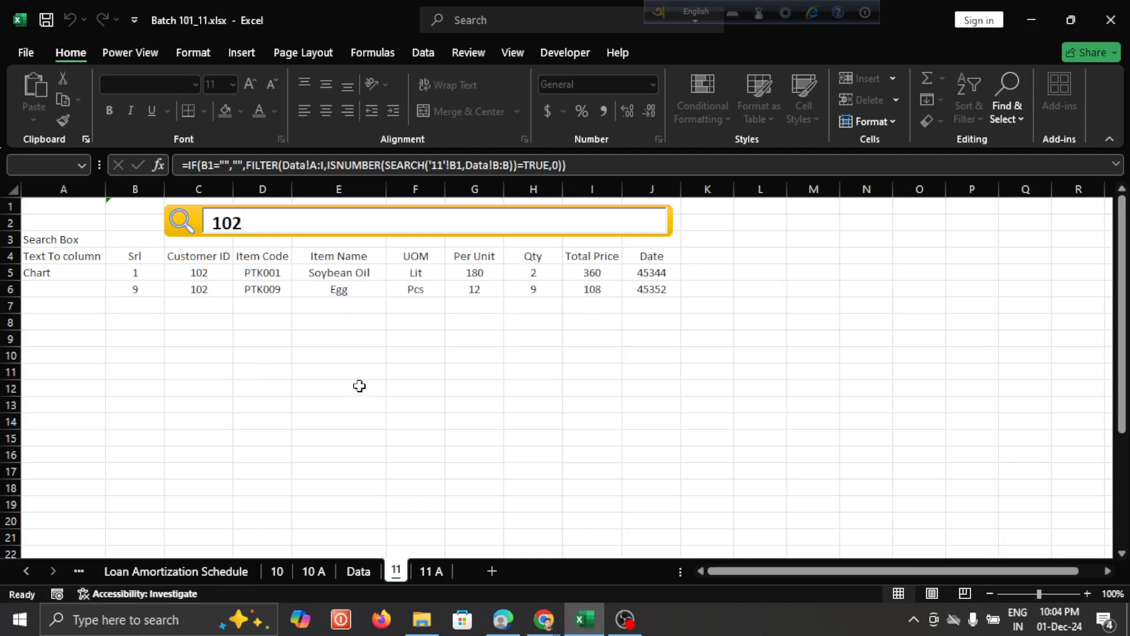
click(201, 274)
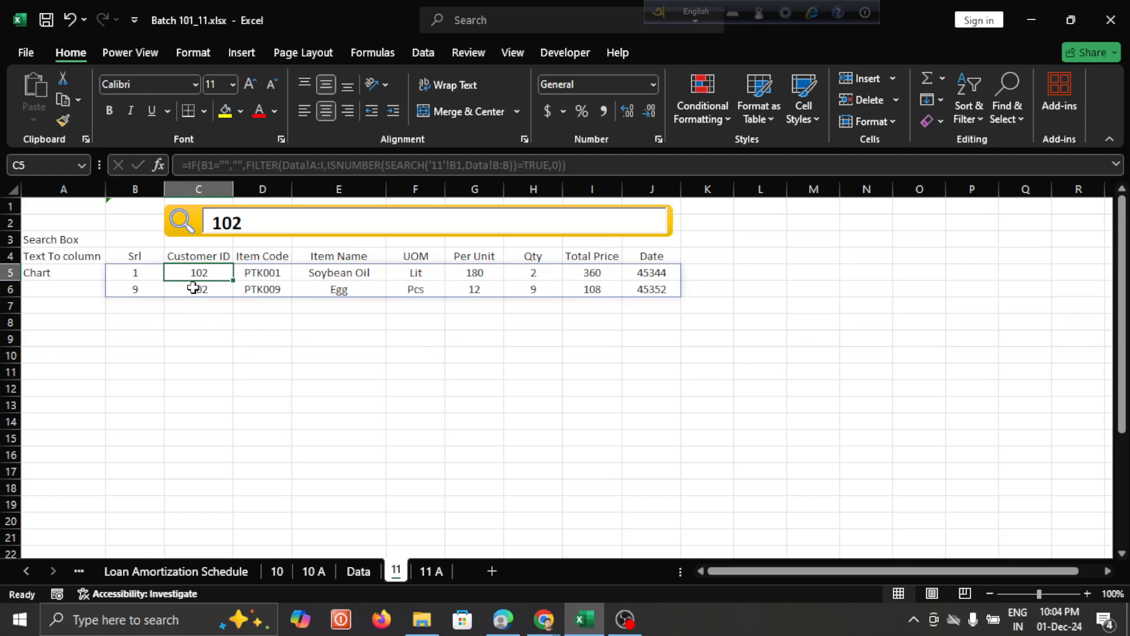
drag(195, 277, 193, 291)
click(129, 270)
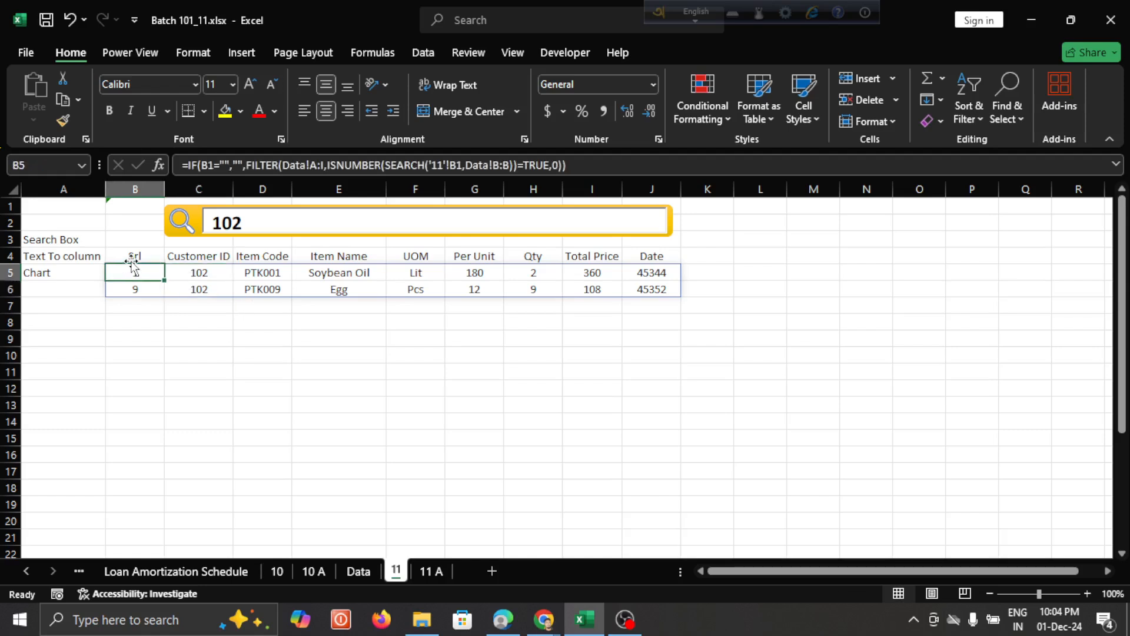
Search for customer IDs containing 12, extend the term to a full three-digit ID, and check result cell B5
click(253, 222)
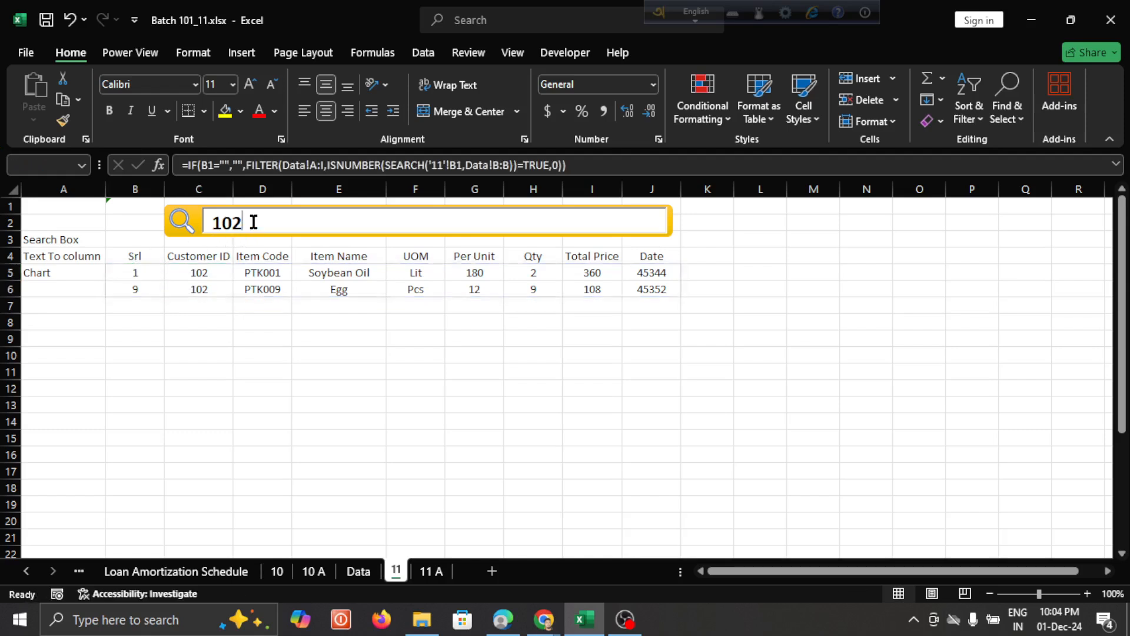
key(BackSpace)
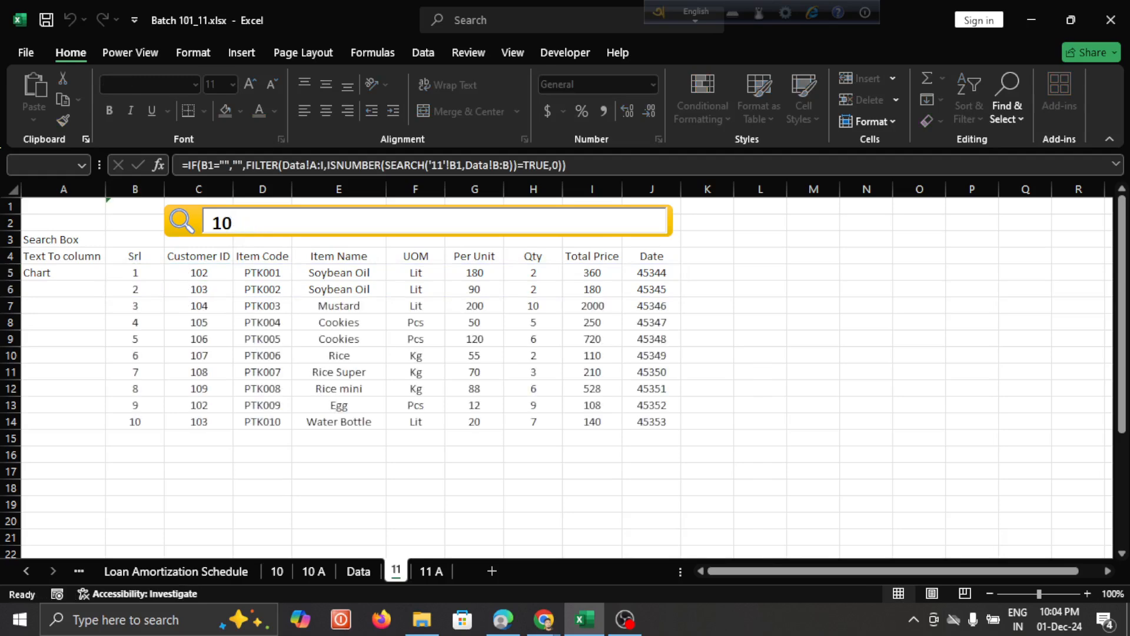
key(BackSpace)
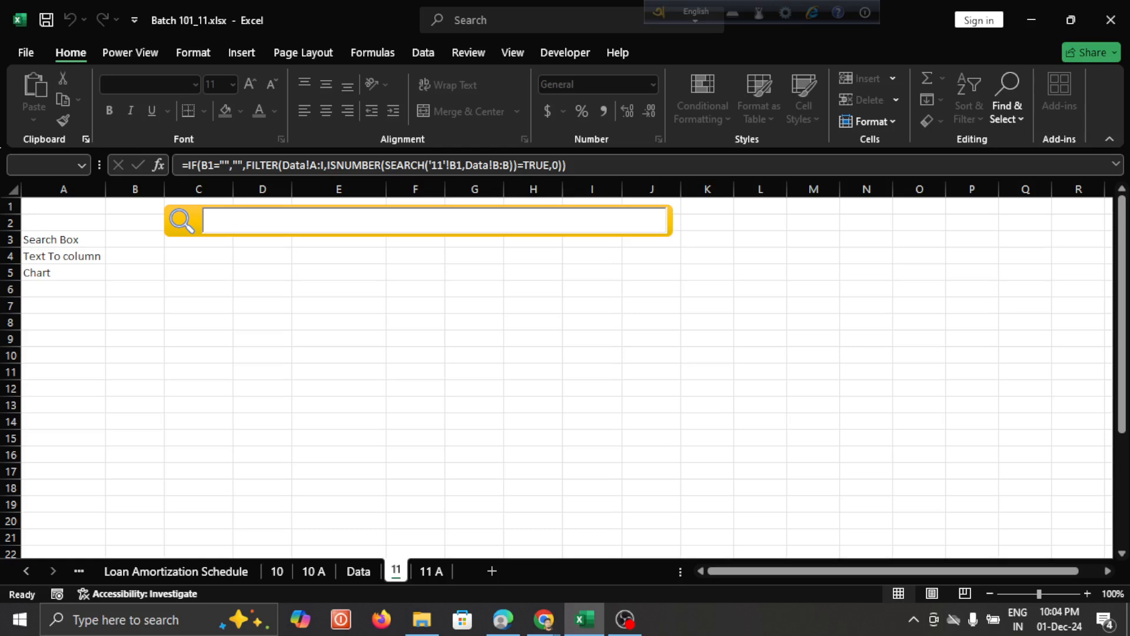
text(12)
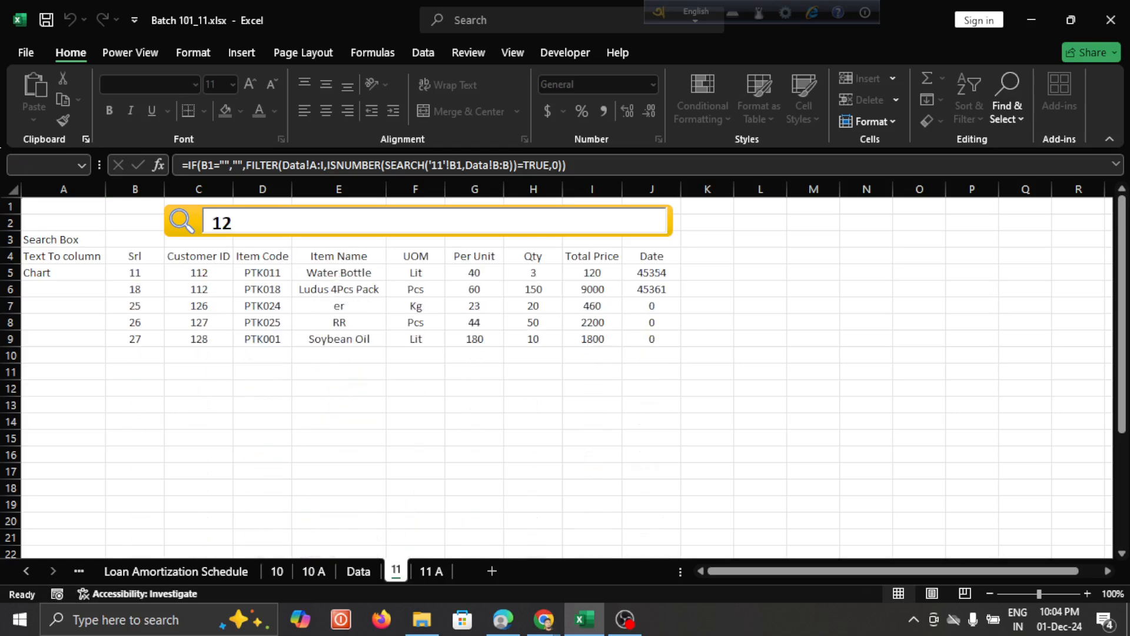
text(3)
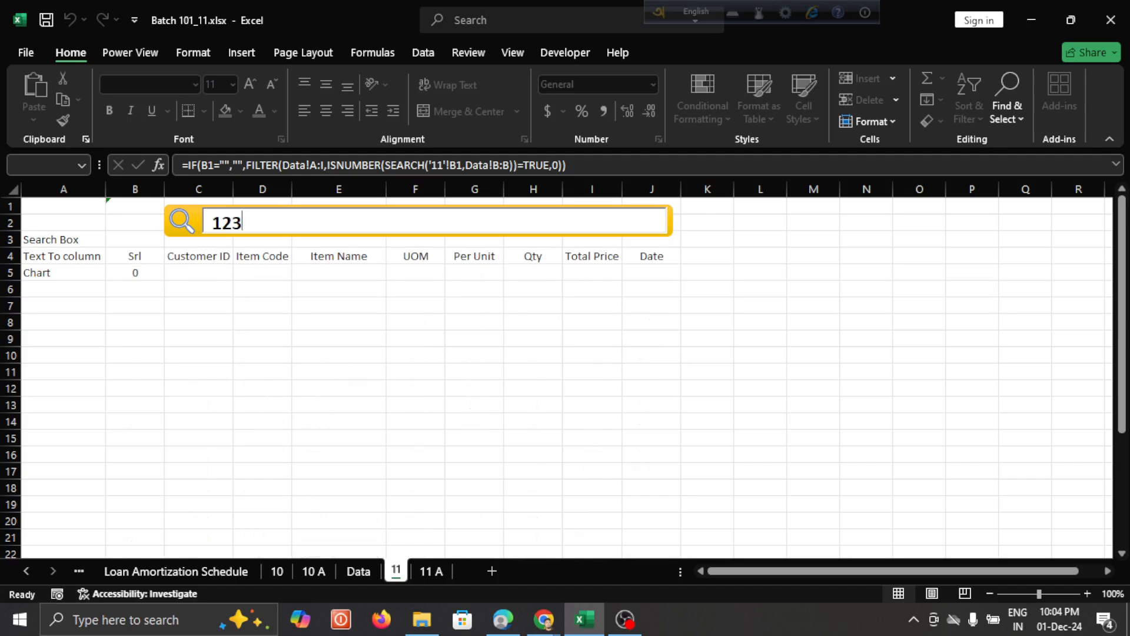
click(134, 272)
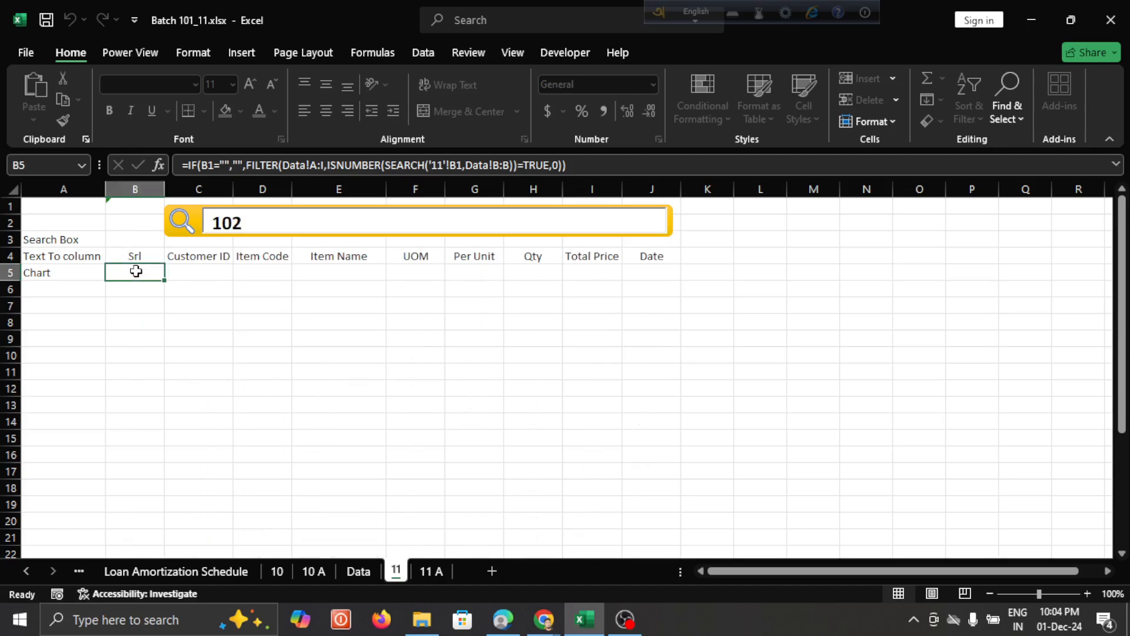
Replace the search term with 7 to view customer IDs containing that digit, and clear the box
click(259, 220)
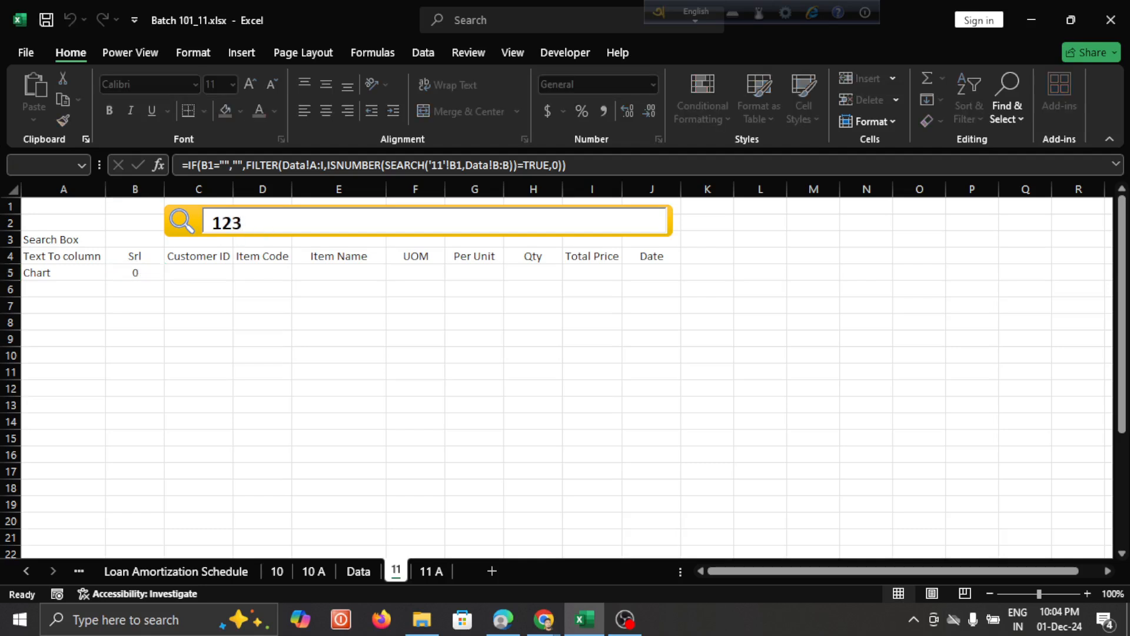
key(BackSpace)
key(BackSpace)
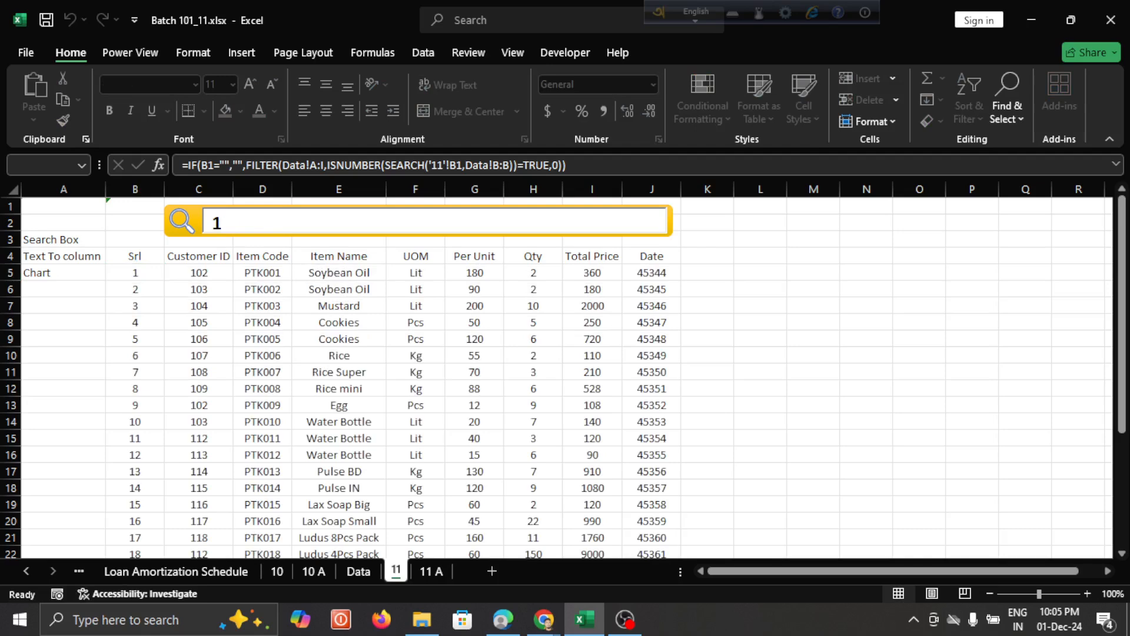
key(BackSpace)
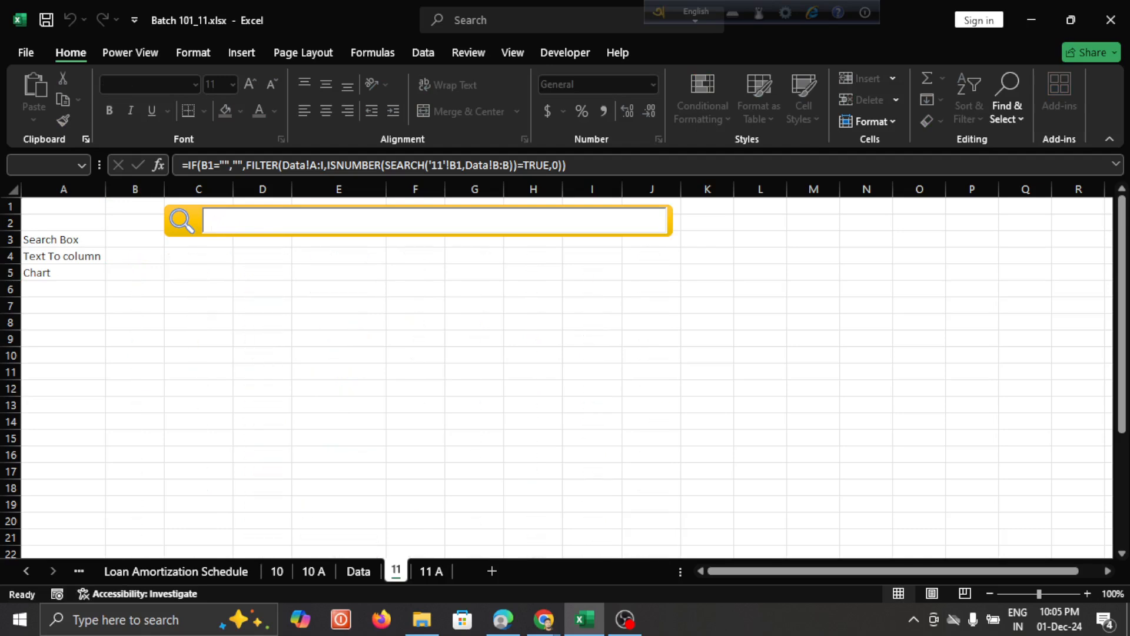
text(7)
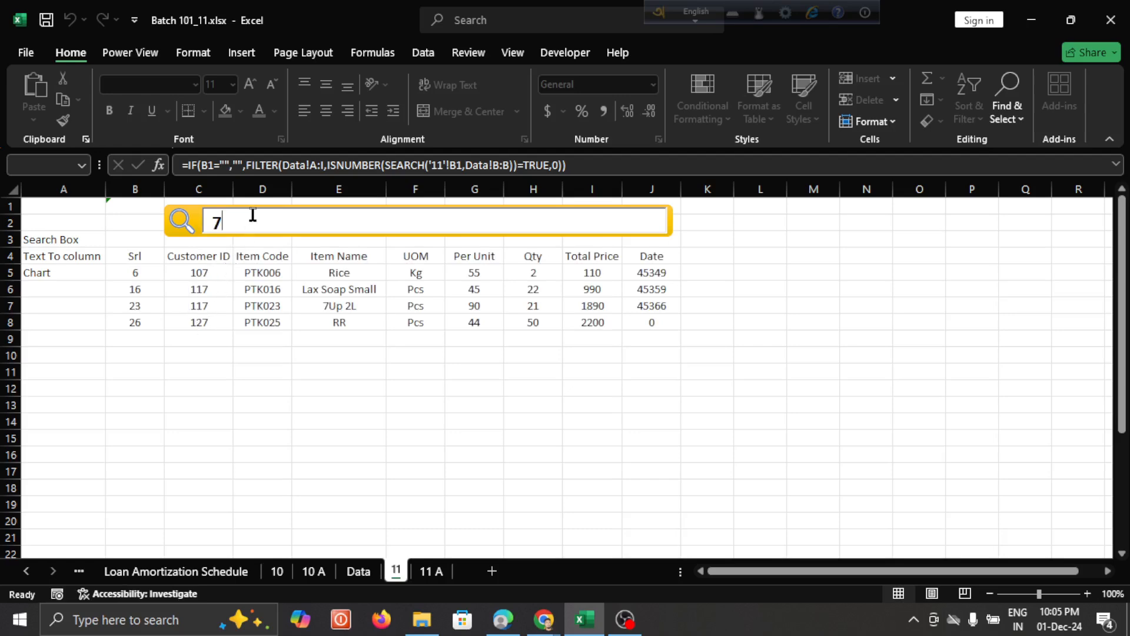
key(BackSpace)
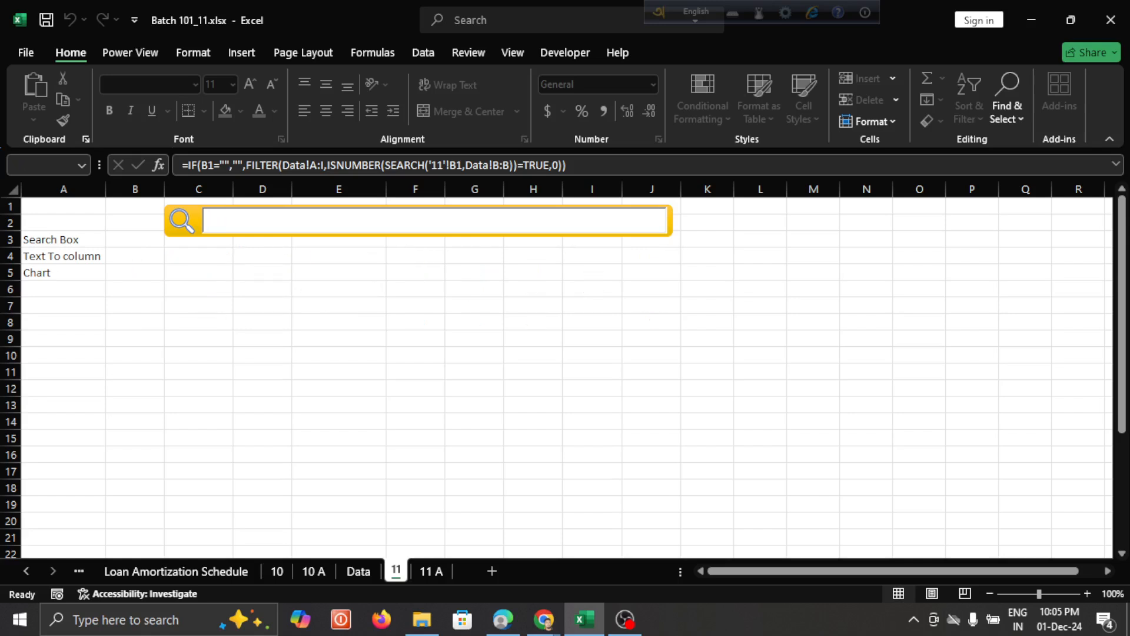
Search for customer IDs containing 1 and 0 in turn, and leave the search box empty
text(1)
key(BackSpace)
text(0)
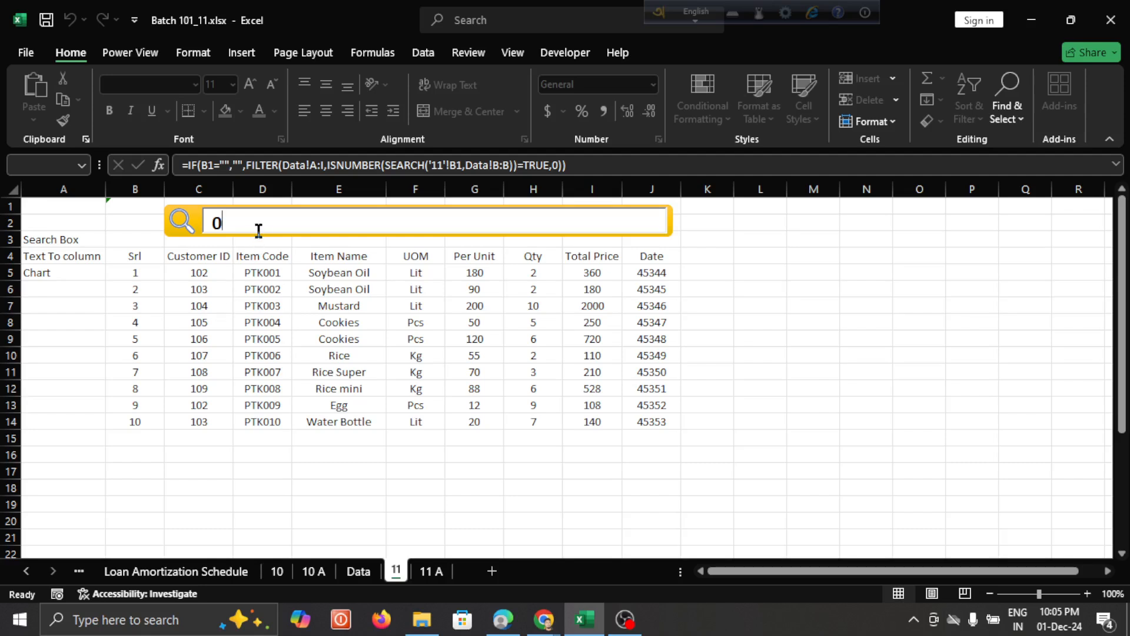
key(BackSpace)
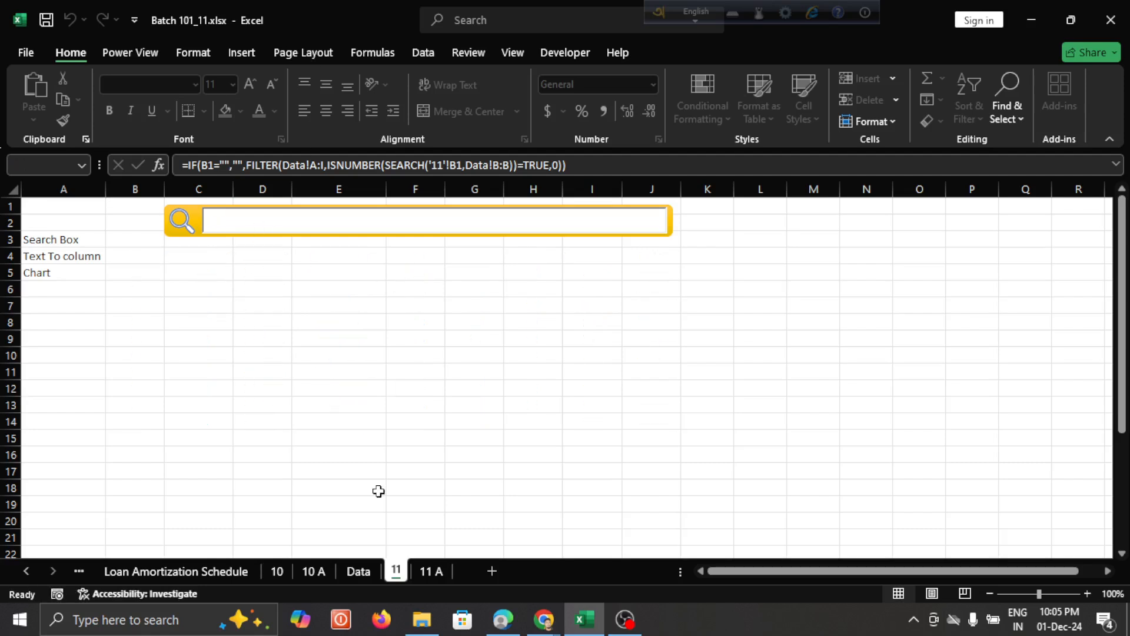
Open the Data sheet and select the source table's header and first four records, A1:H5
click(357, 571)
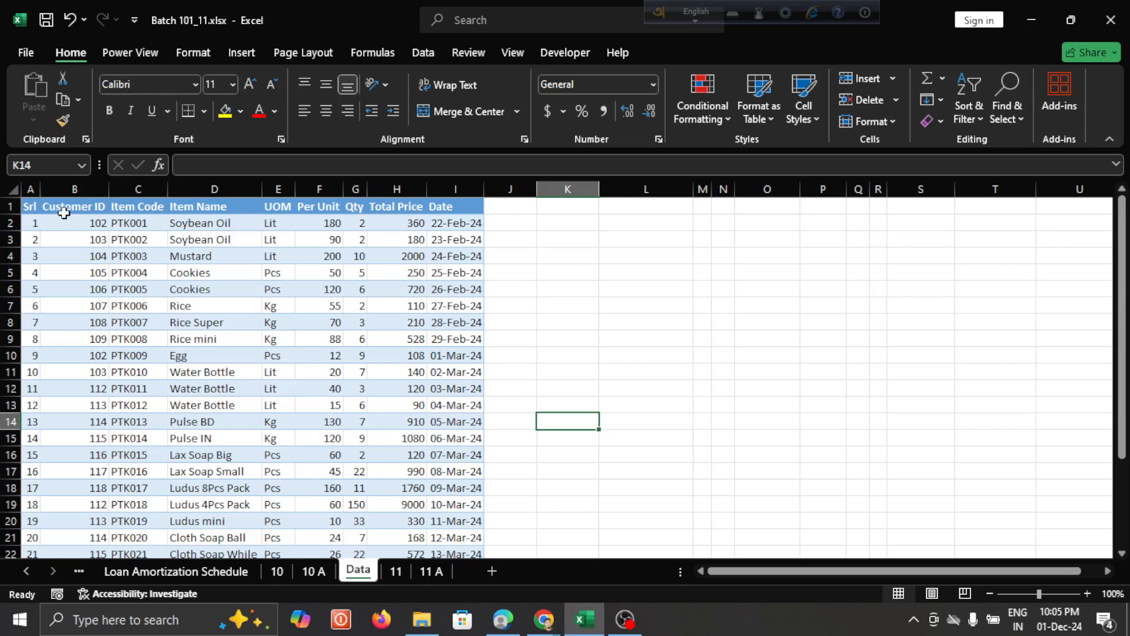
drag(31, 204, 415, 272)
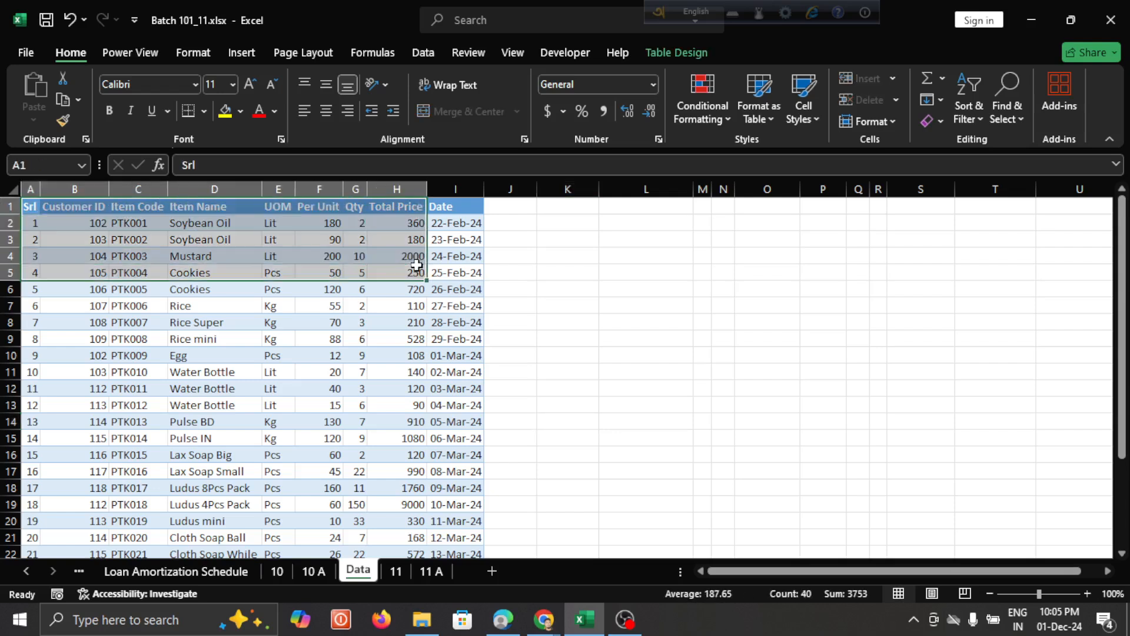
On sheet 11, delete the search box's magnifier icon and its yellow background shape
click(393, 571)
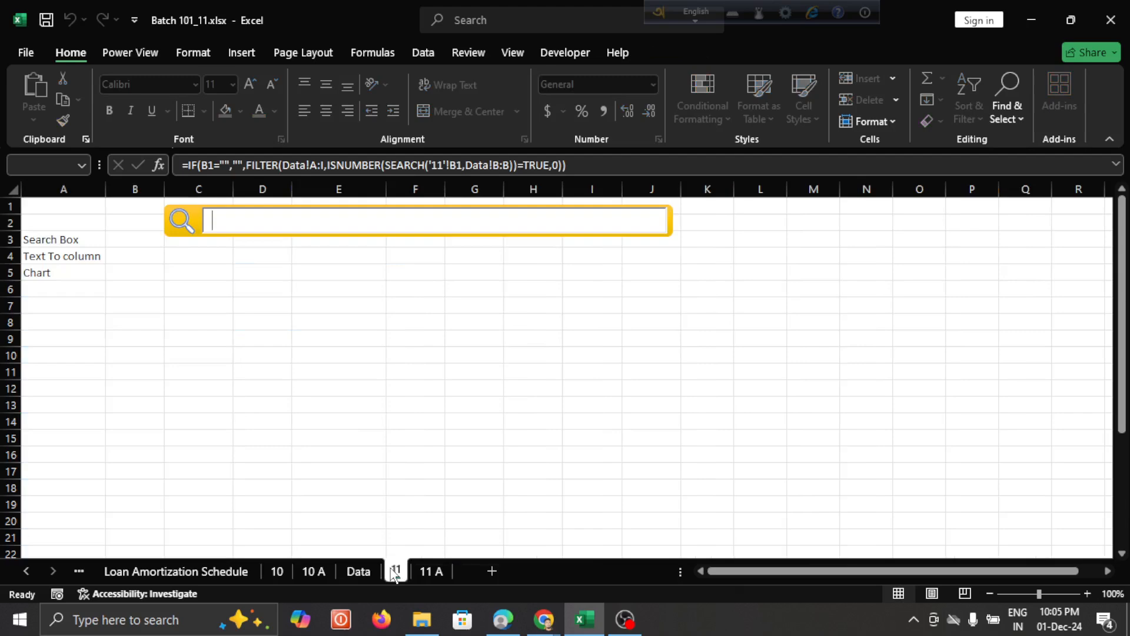
click(182, 221)
key(Delete)
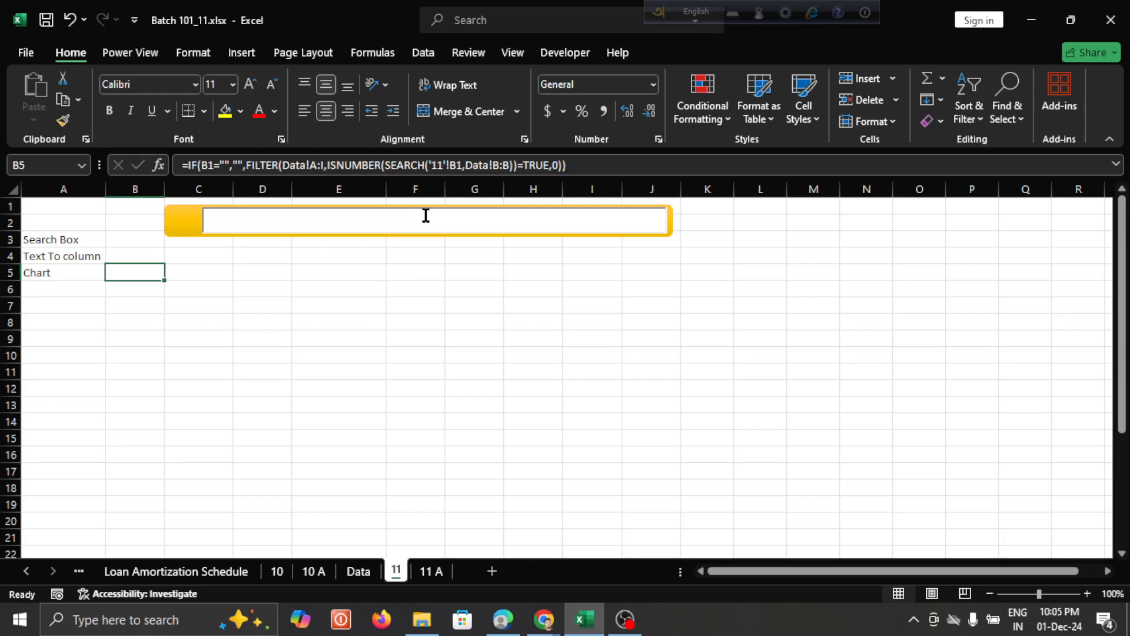
click(180, 222)
key(Delete)
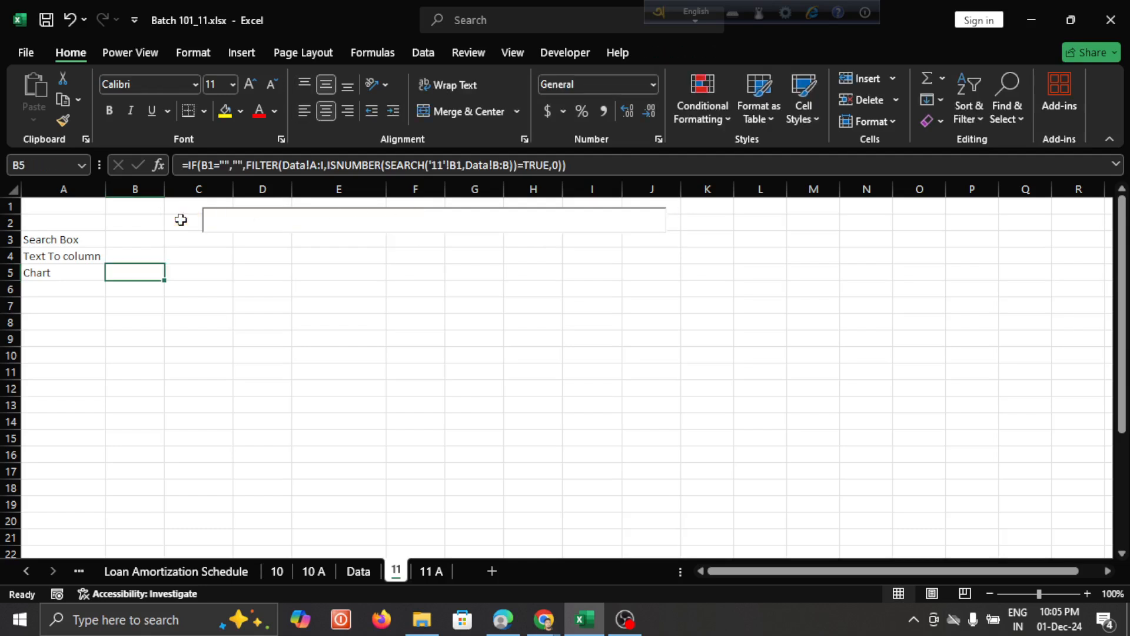
Enable Design Mode to delete the search text box control, turn the mode off again, and select cell C4
click(237, 219)
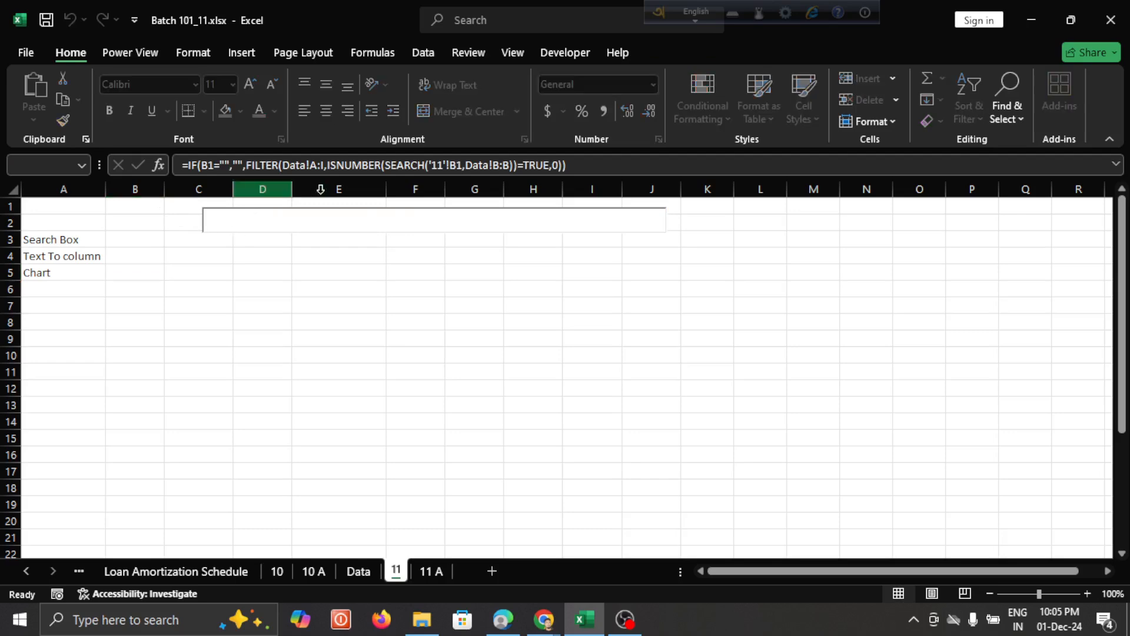
click(565, 54)
click(424, 98)
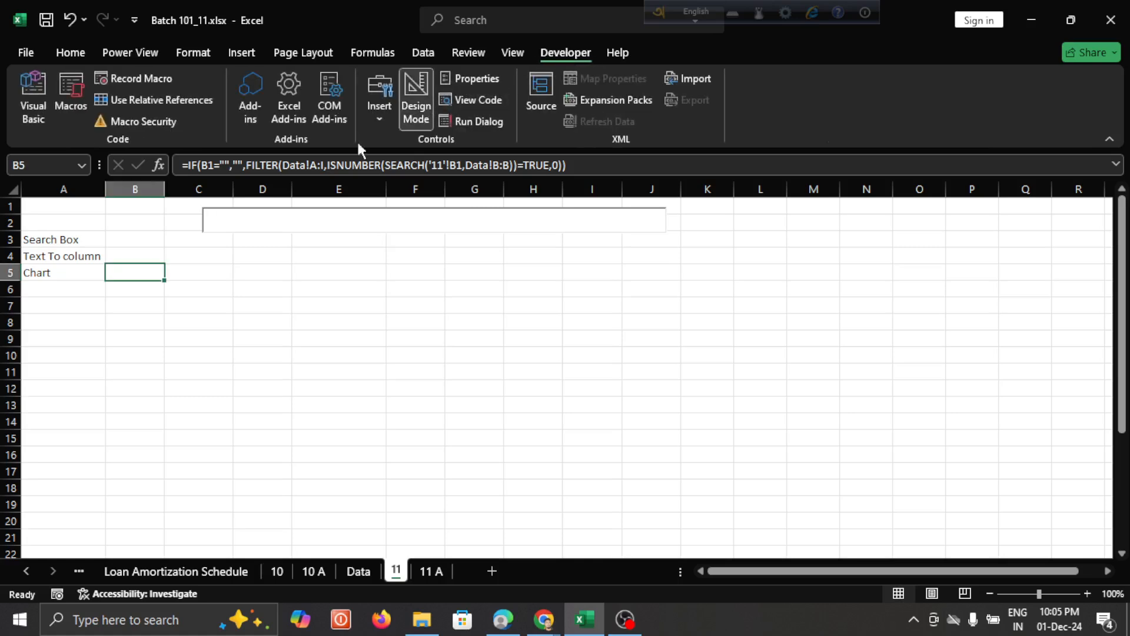
click(214, 229)
key(Delete)
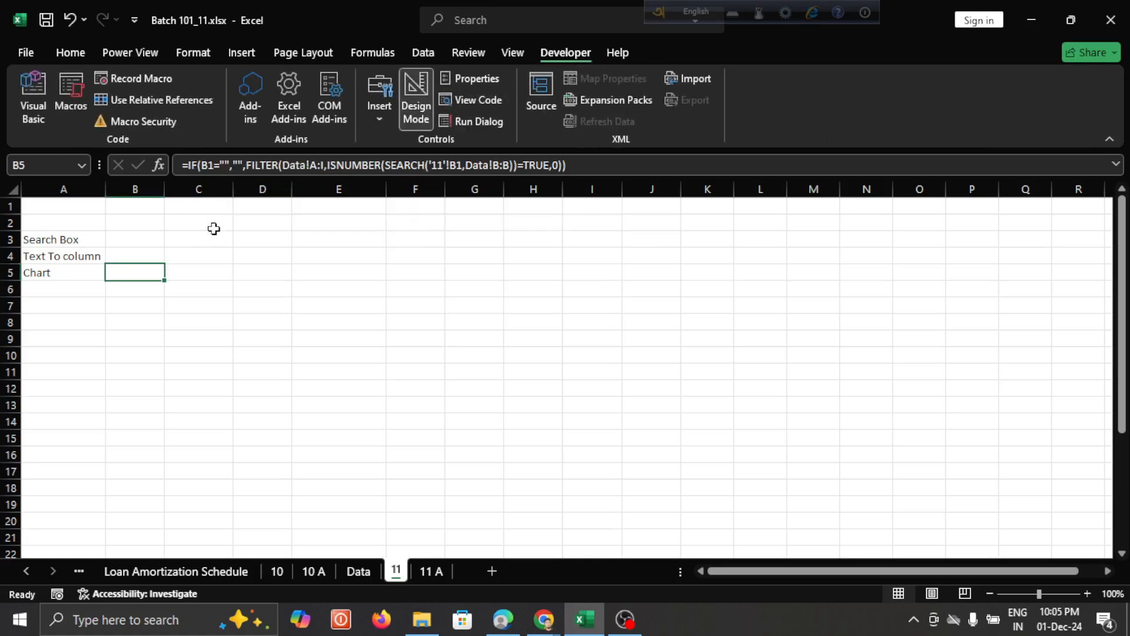
click(416, 98)
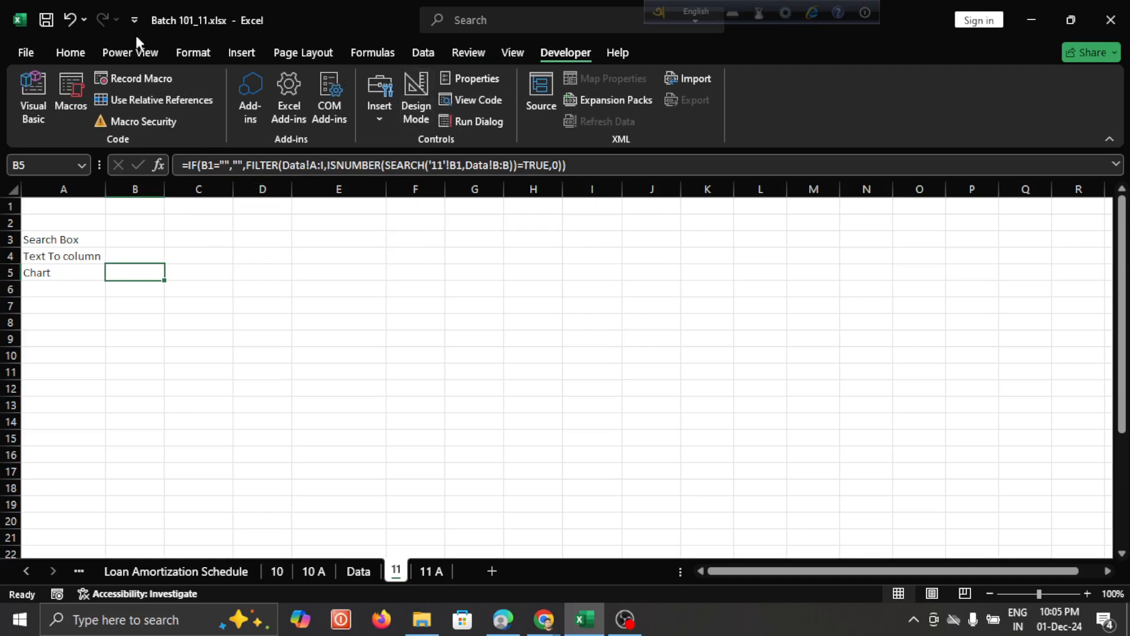
click(68, 56)
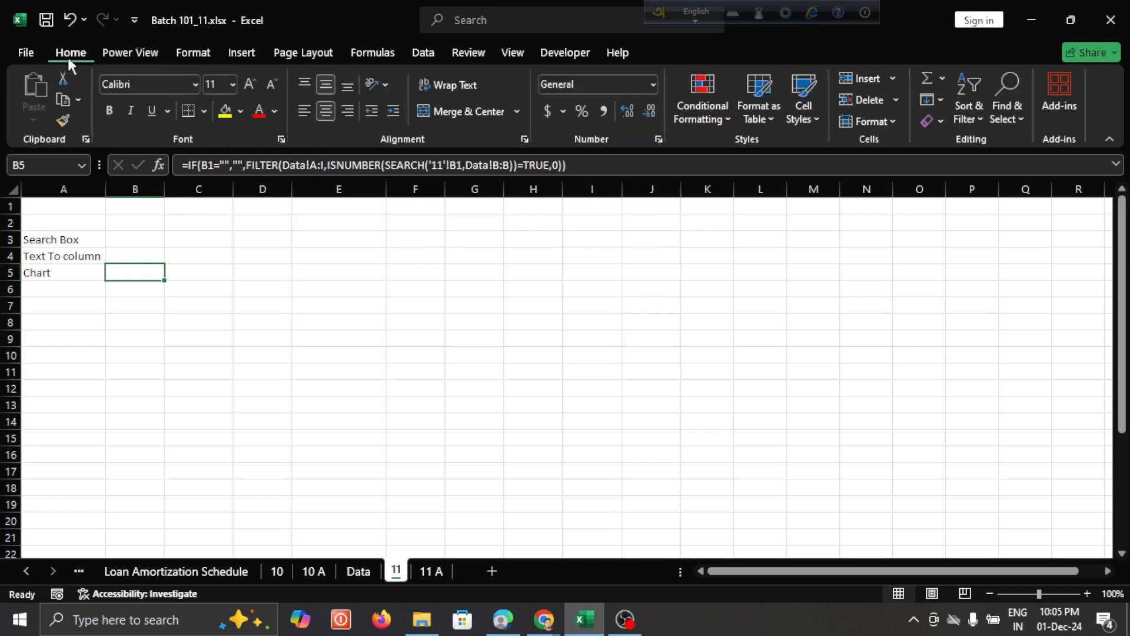
click(213, 258)
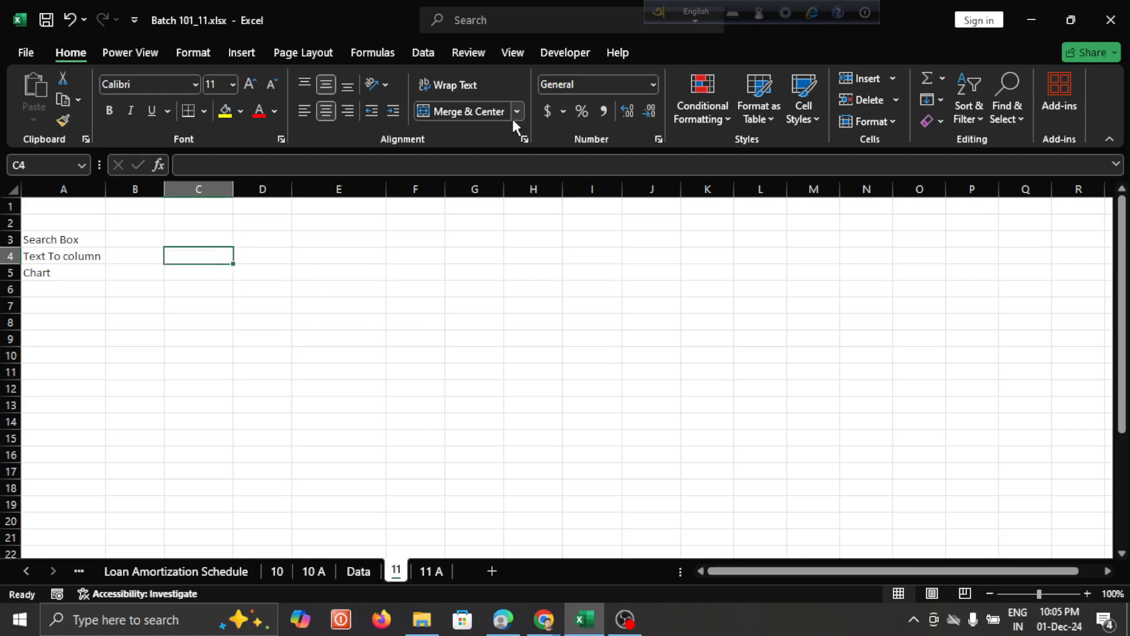
Hide the Developer tab through the Customize Ribbon settings in Excel Options
click(566, 53)
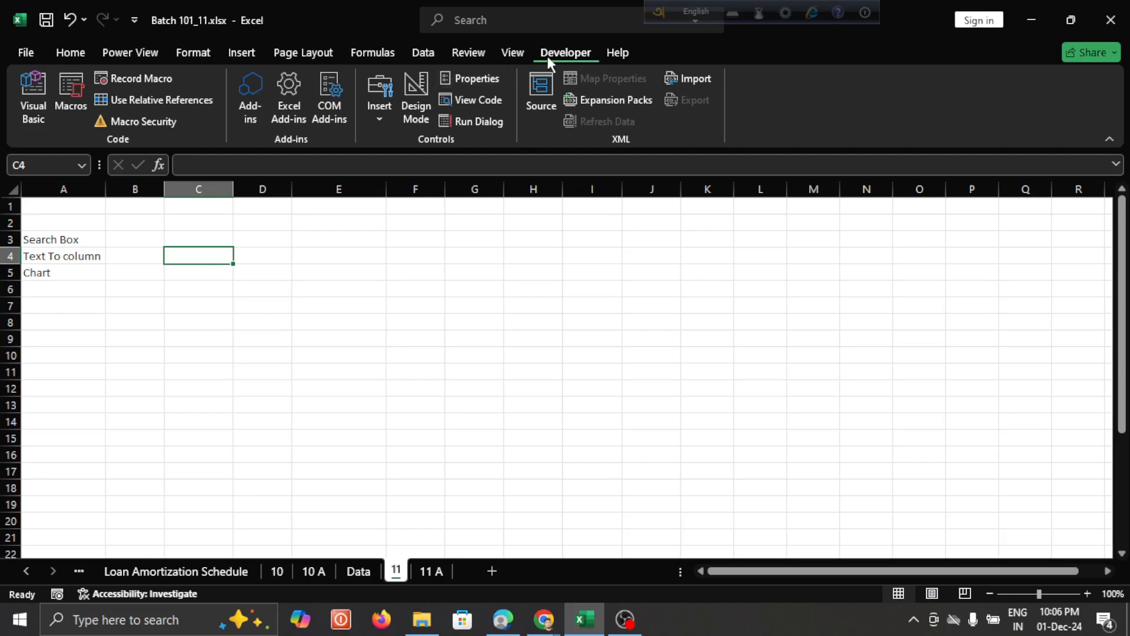
click(33, 48)
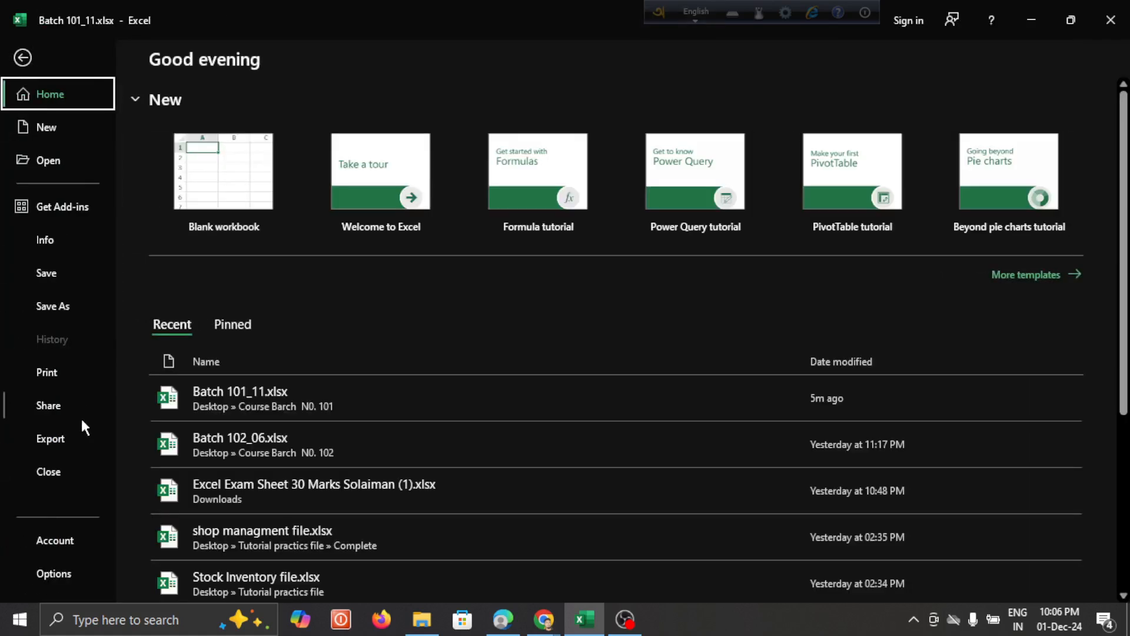
click(51, 571)
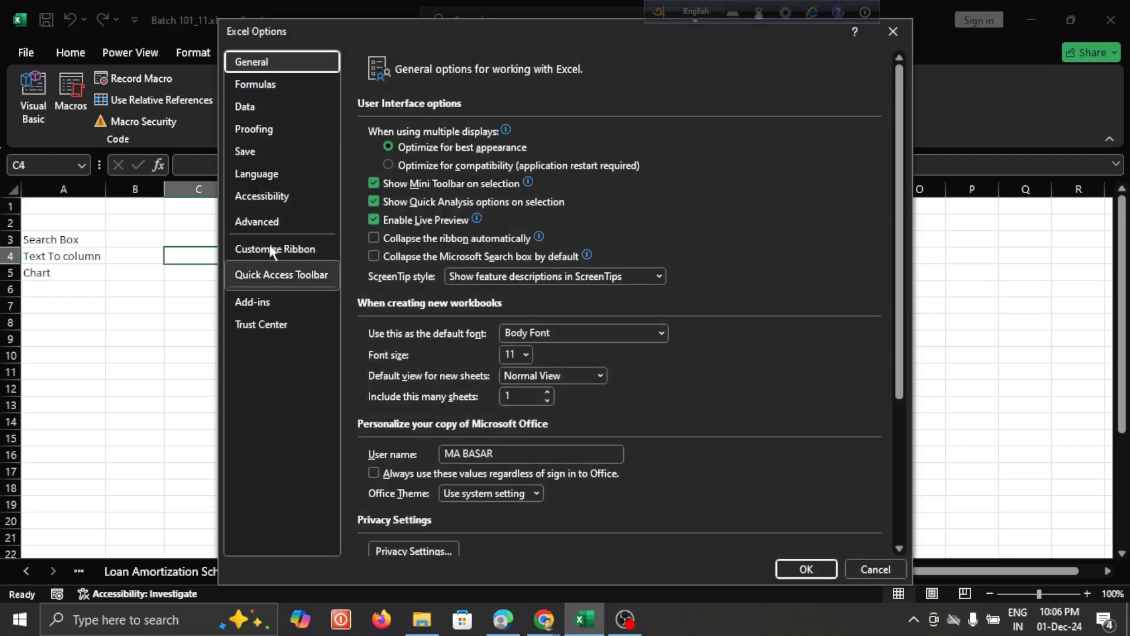
click(279, 221)
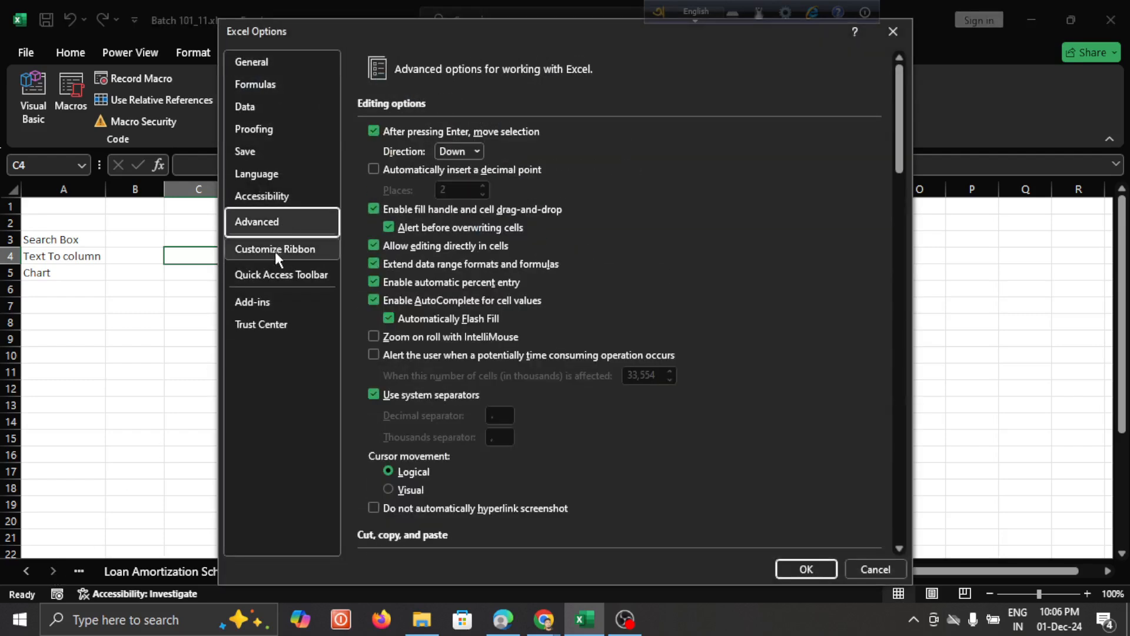
click(274, 250)
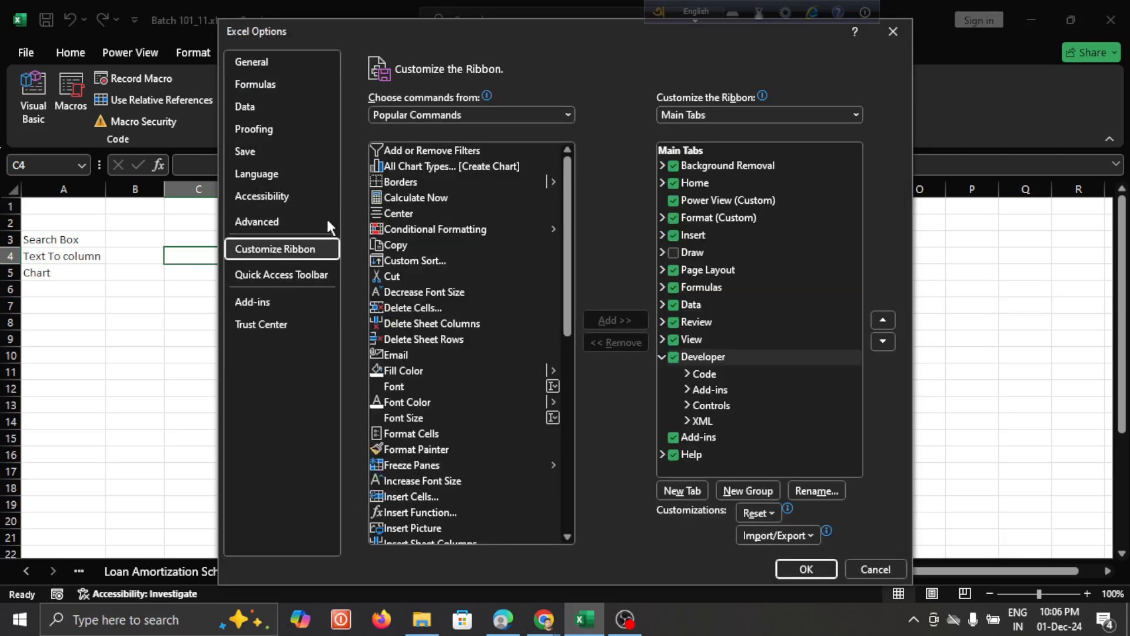
click(674, 357)
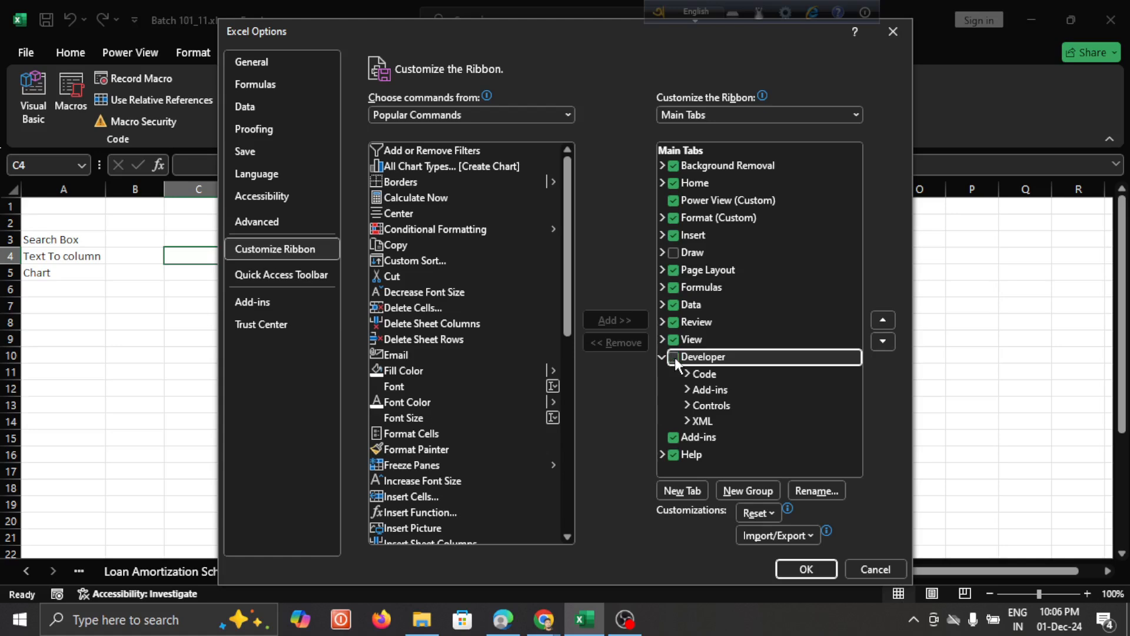
click(805, 569)
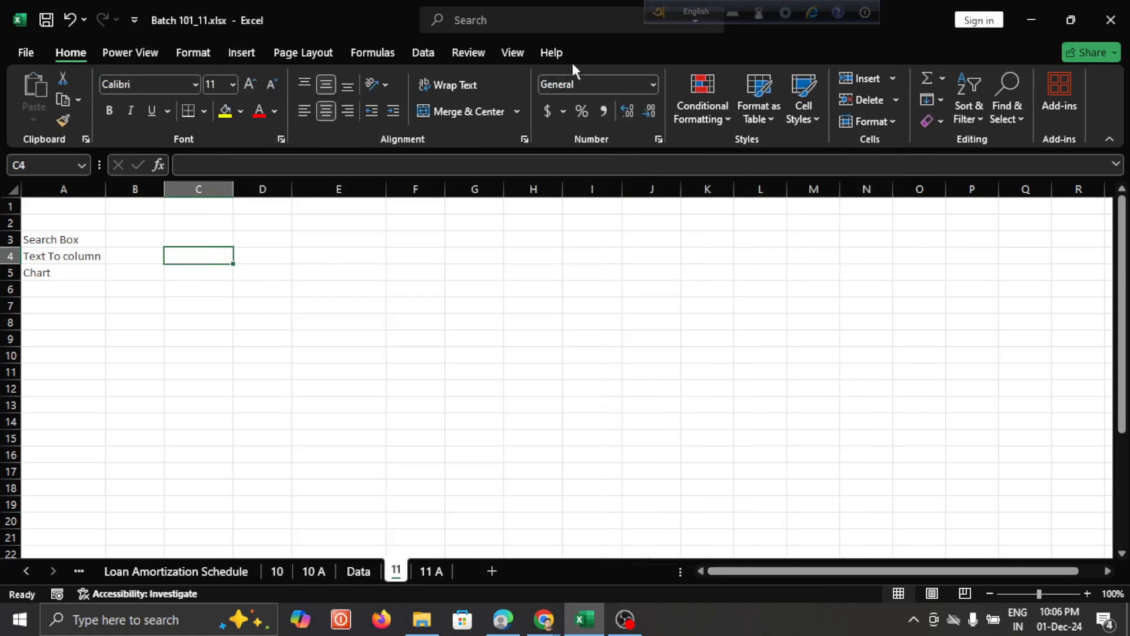
In the Customize Ribbon settings, place Home's Number group below Styles, re-enable the Developer tab, and open that tab
click(24, 52)
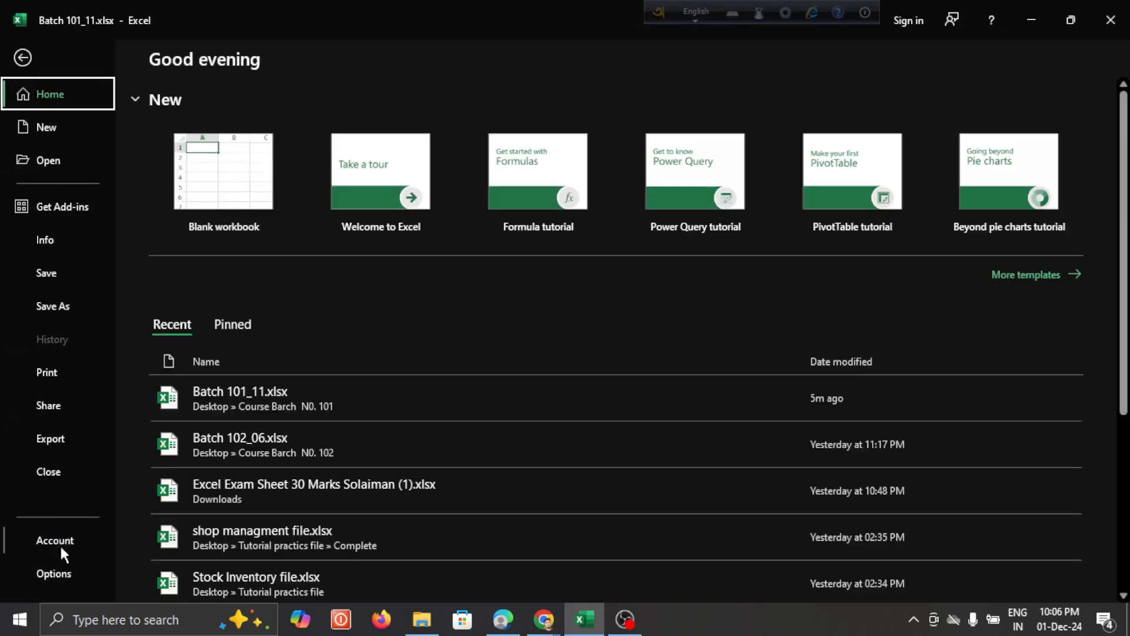
click(56, 573)
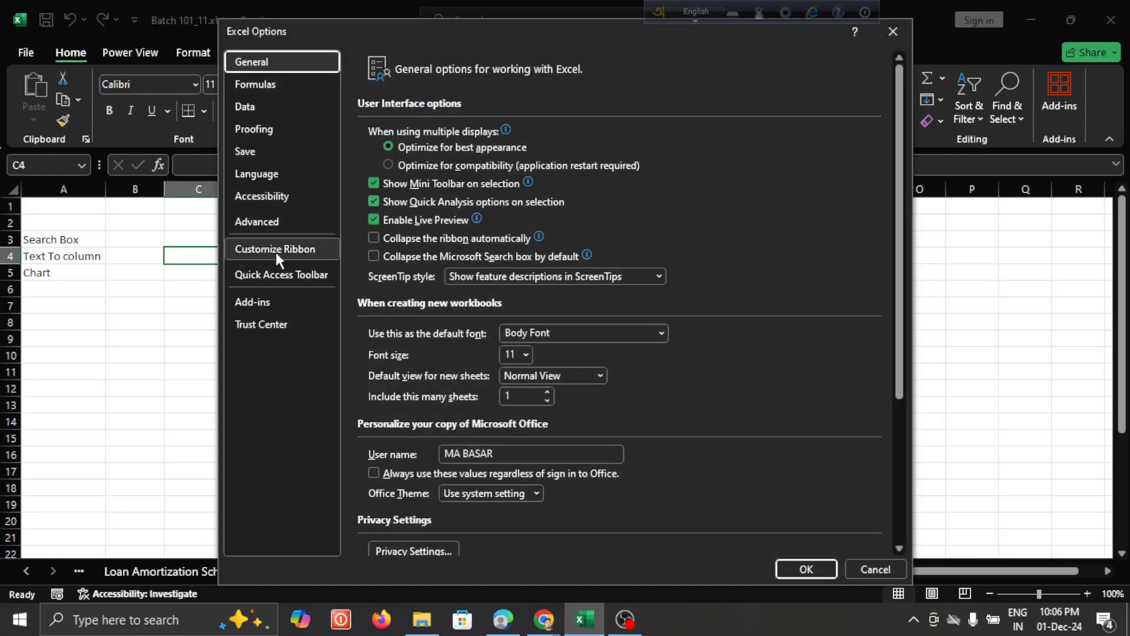
click(276, 252)
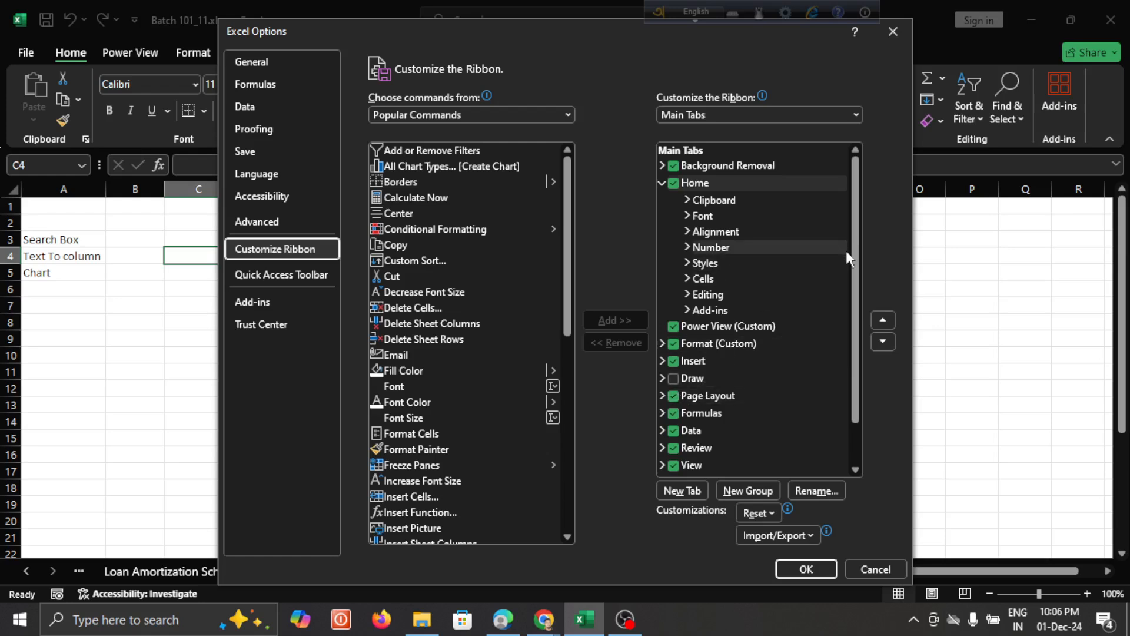
drag(846, 250, 848, 270)
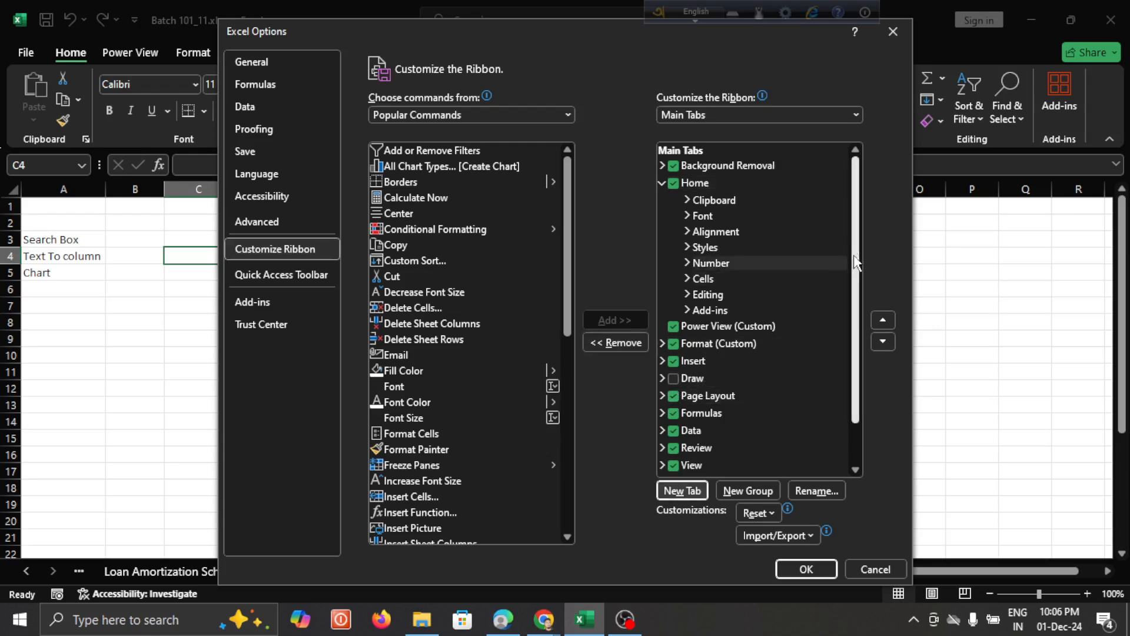
scroll(854, 263, down, 1)
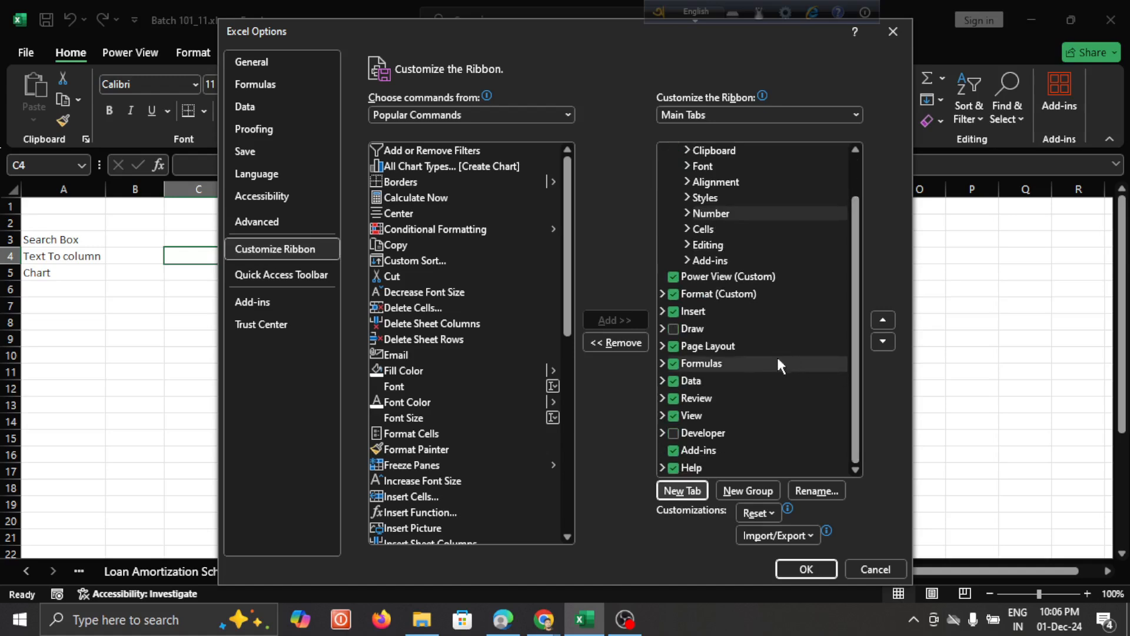
click(673, 434)
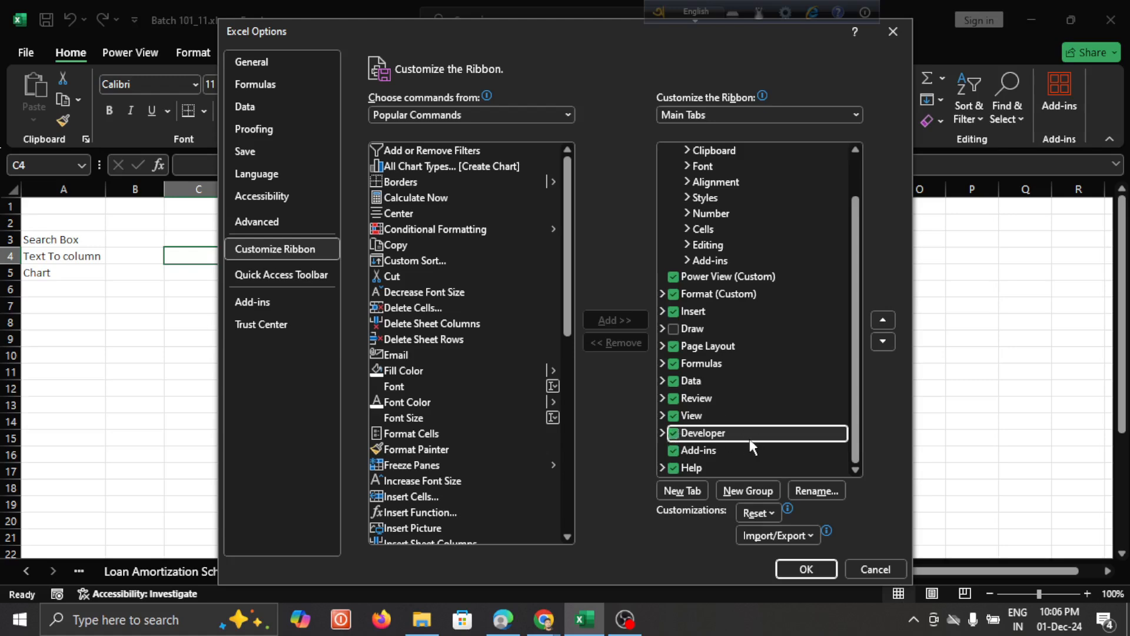
click(805, 570)
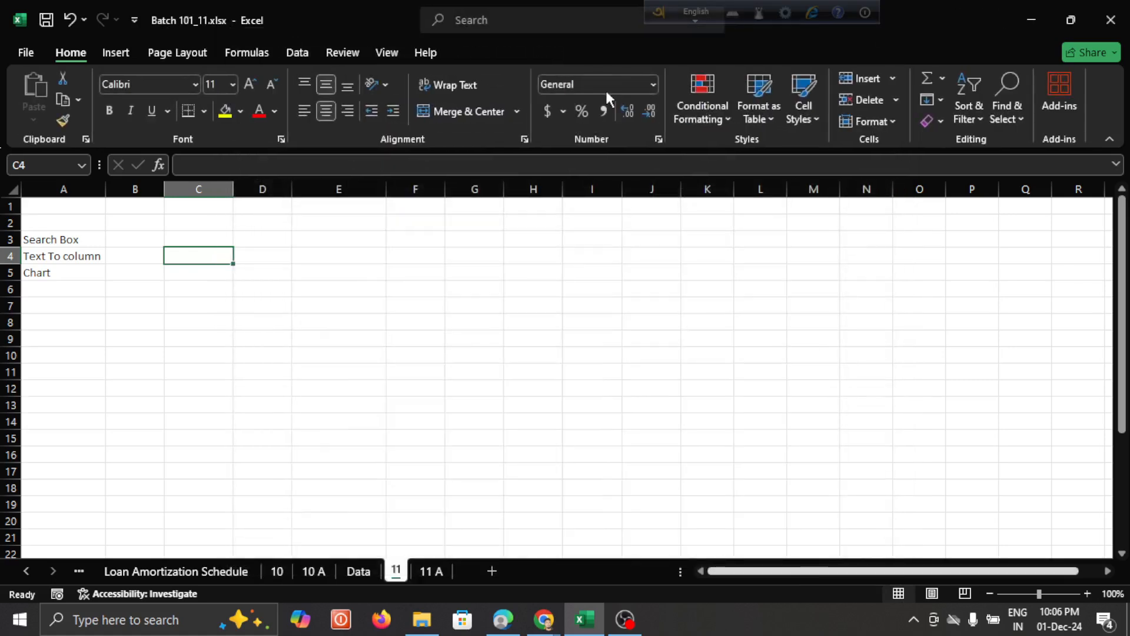
click(577, 52)
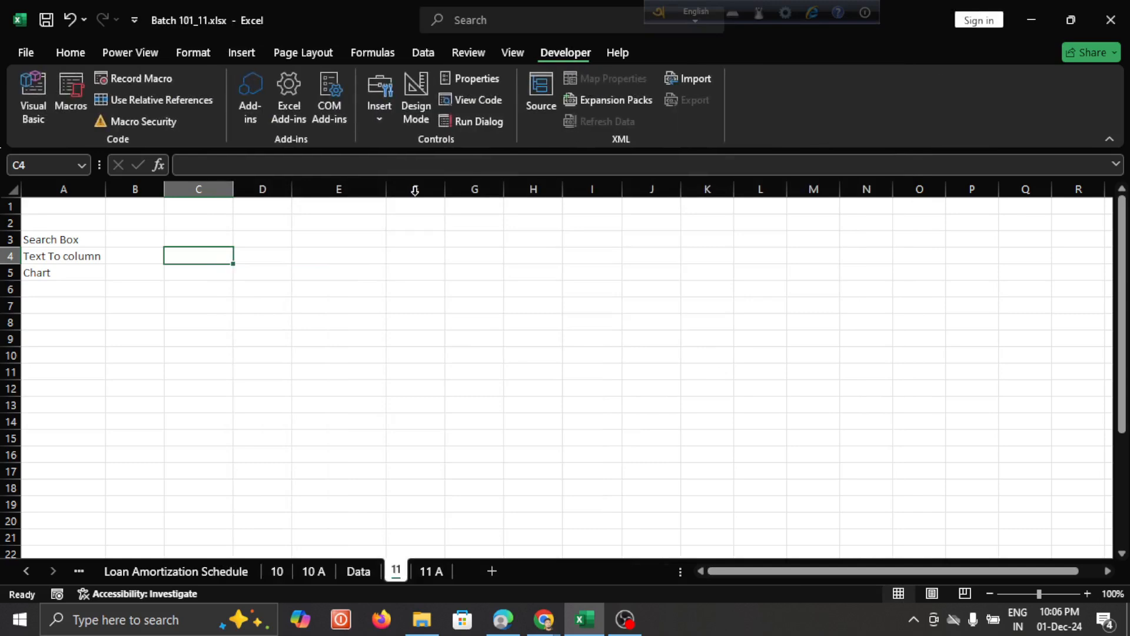
click(372, 240)
click(196, 222)
click(196, 270)
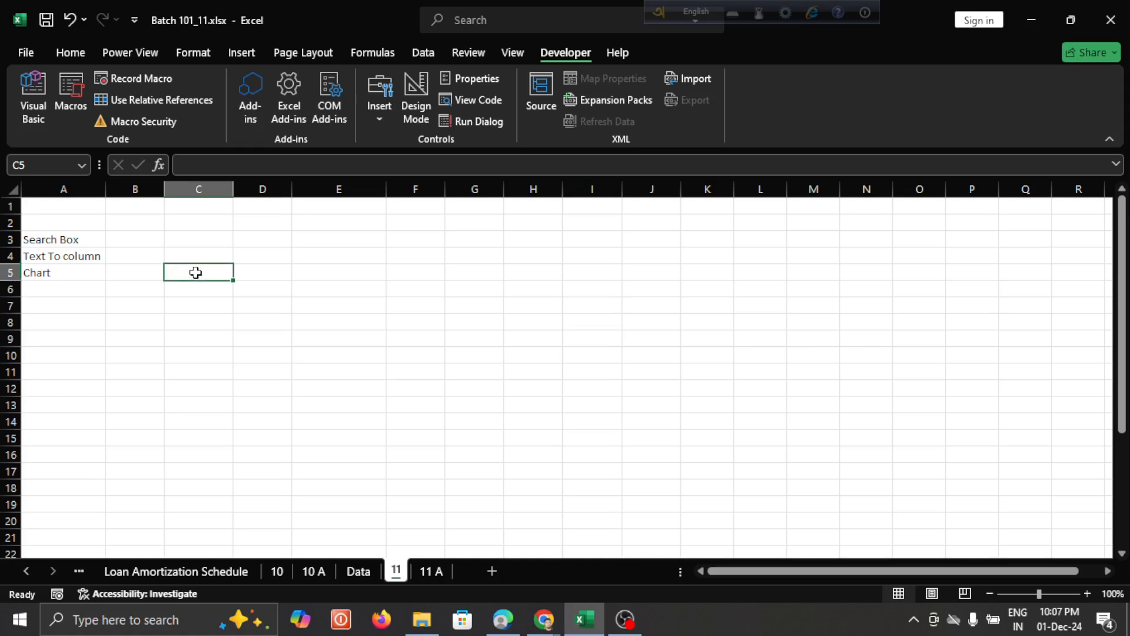
click(177, 244)
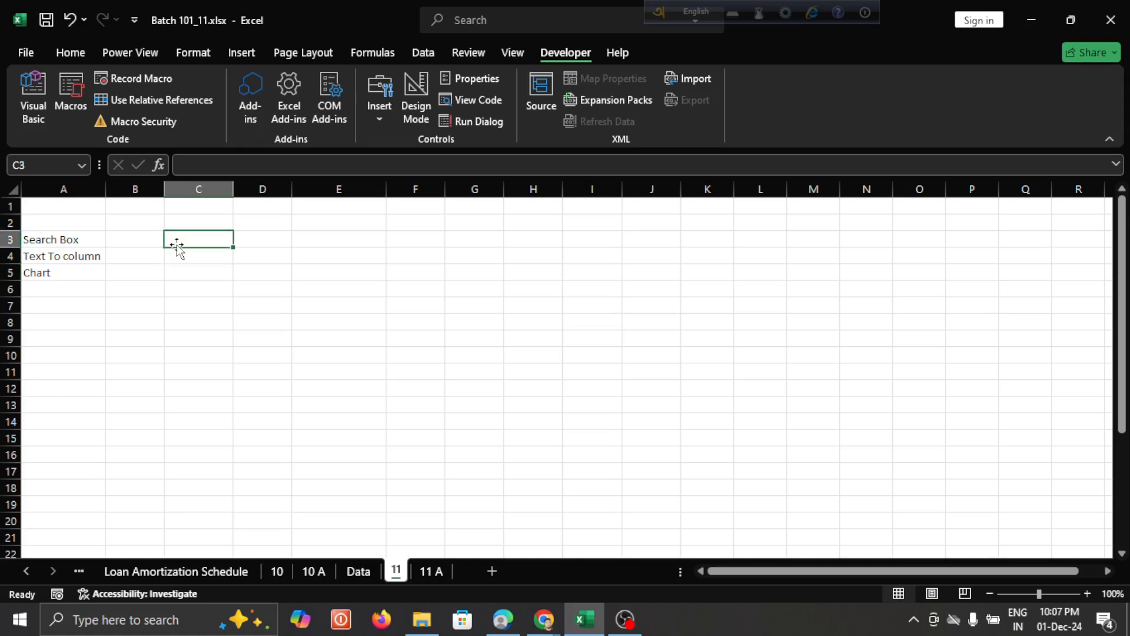
click(147, 240)
click(208, 241)
Draw a rounded rectangle shape about 5.1 inches wide, from column C to column I across rows 4 to 7
click(243, 52)
click(283, 79)
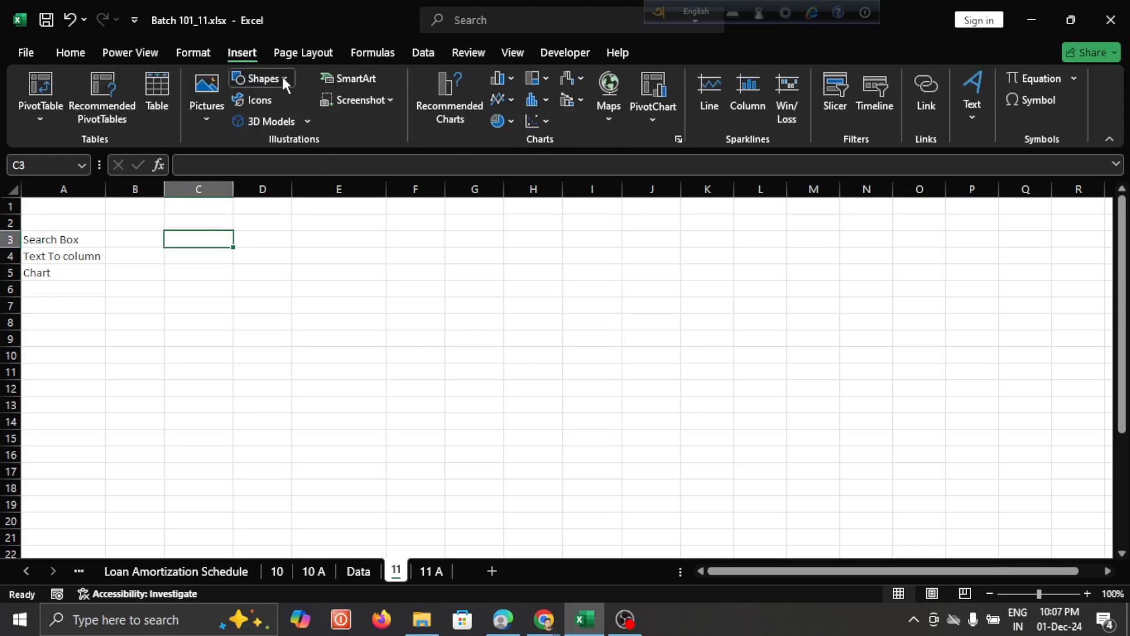
click(242, 52)
click(289, 80)
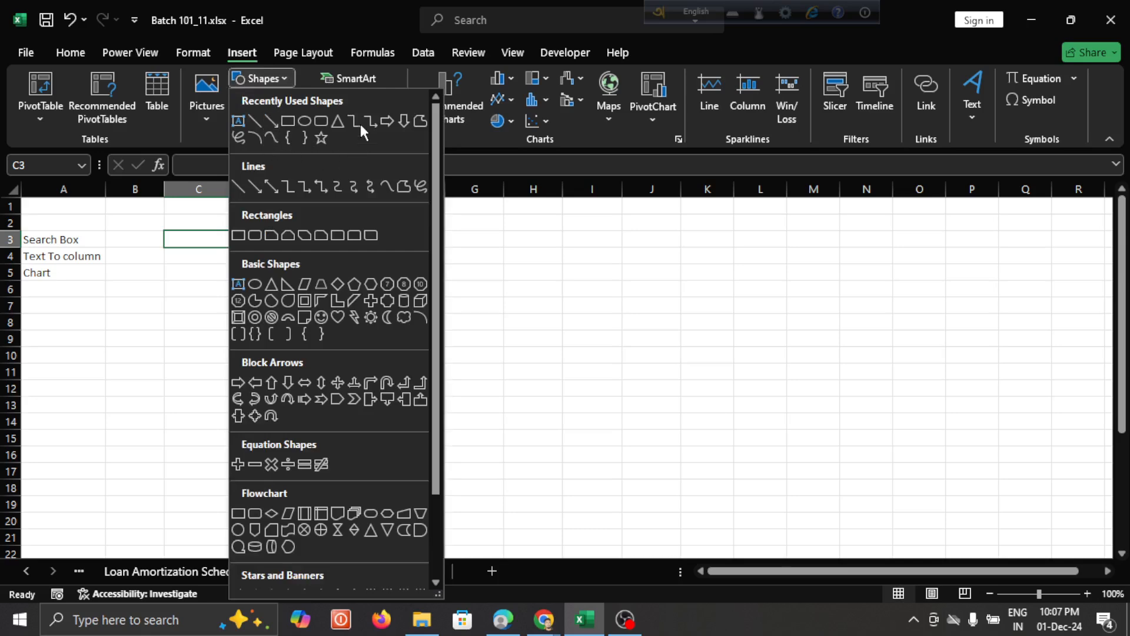
click(319, 122)
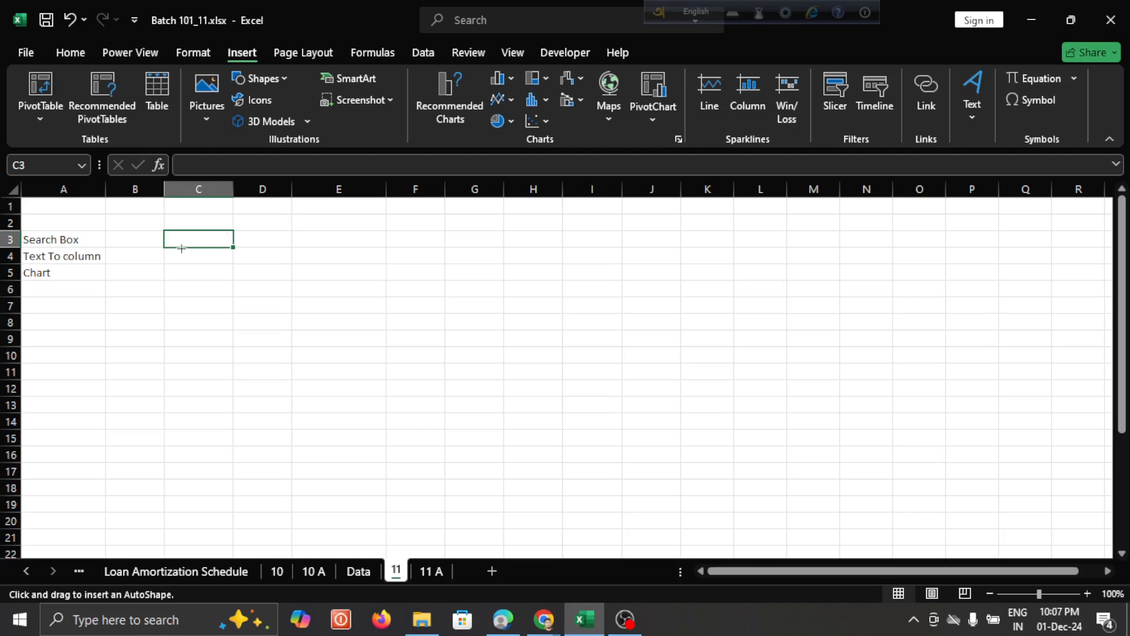
drag(181, 249, 585, 308)
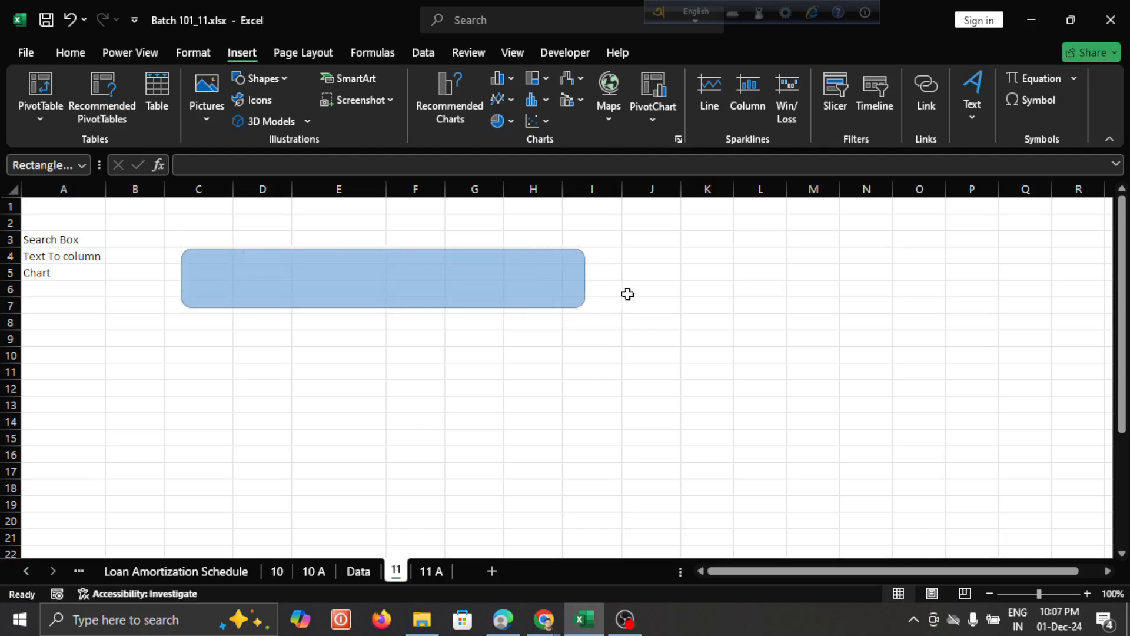
click(642, 288)
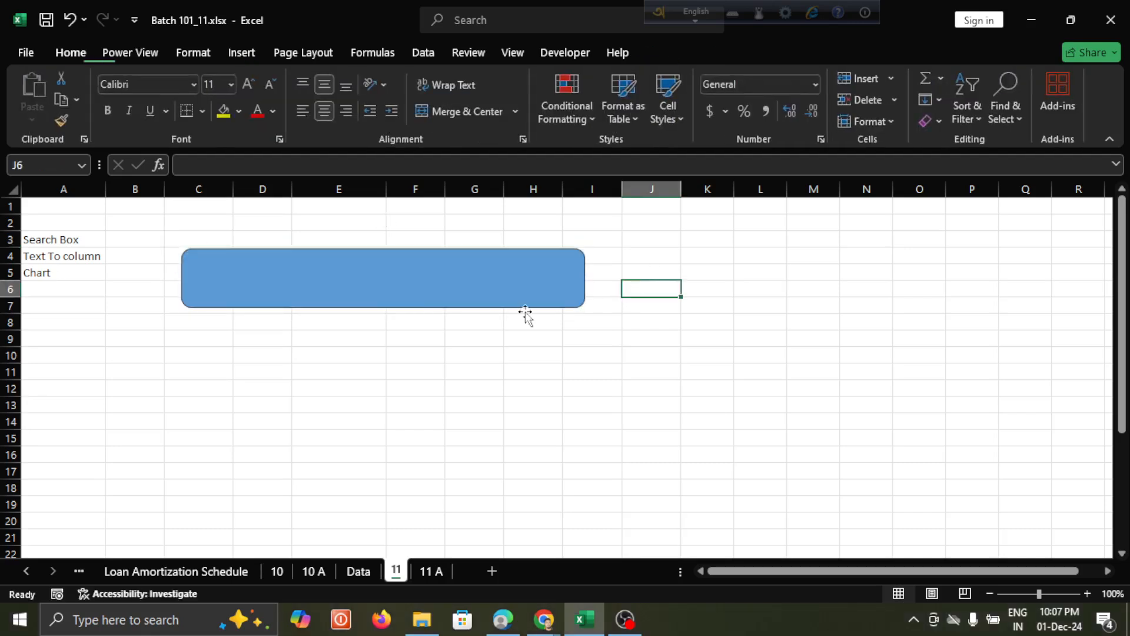
Resize the rounded rectangle to about 0.46 by 5.76 inches and apply the orange theme style from the last Theme Styles row
click(422, 292)
drag(382, 307, 386, 286)
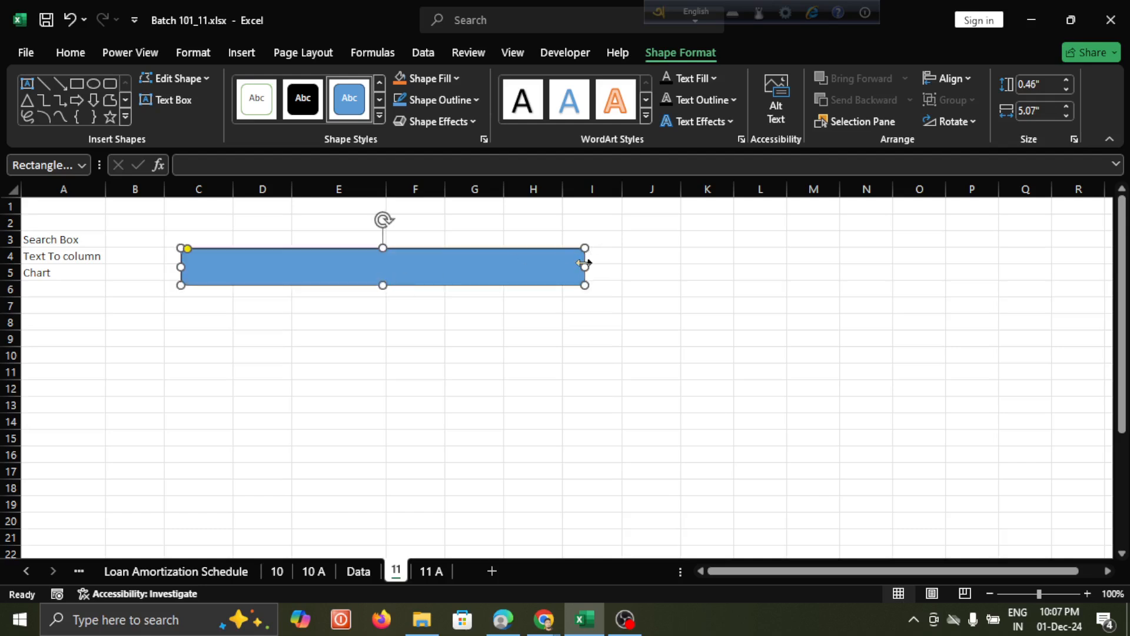
drag(585, 264, 641, 263)
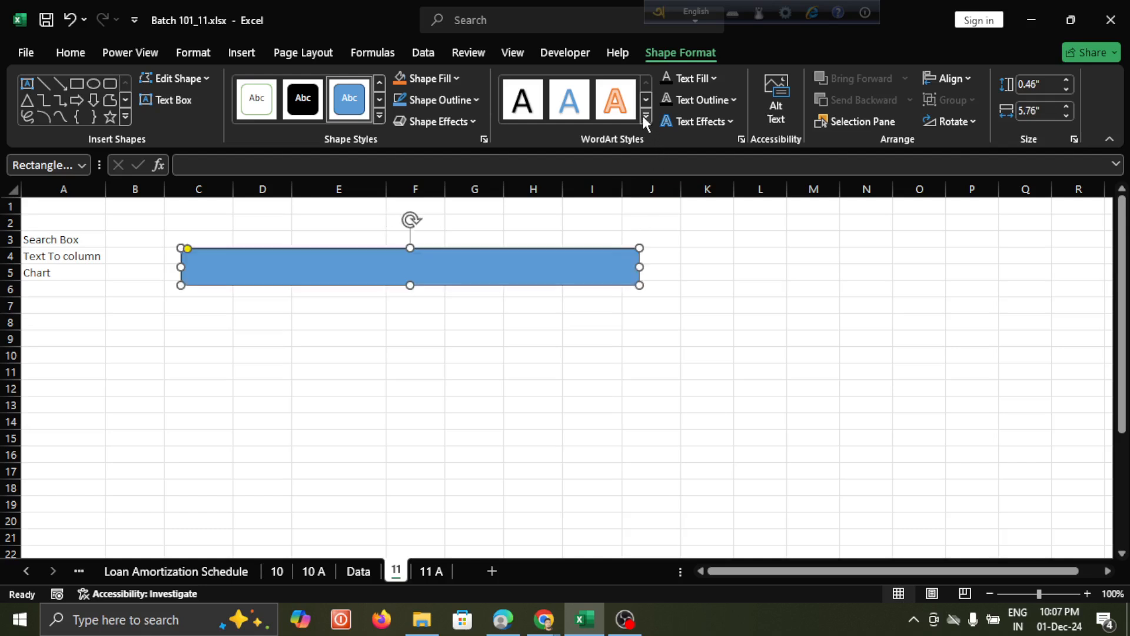
click(382, 116)
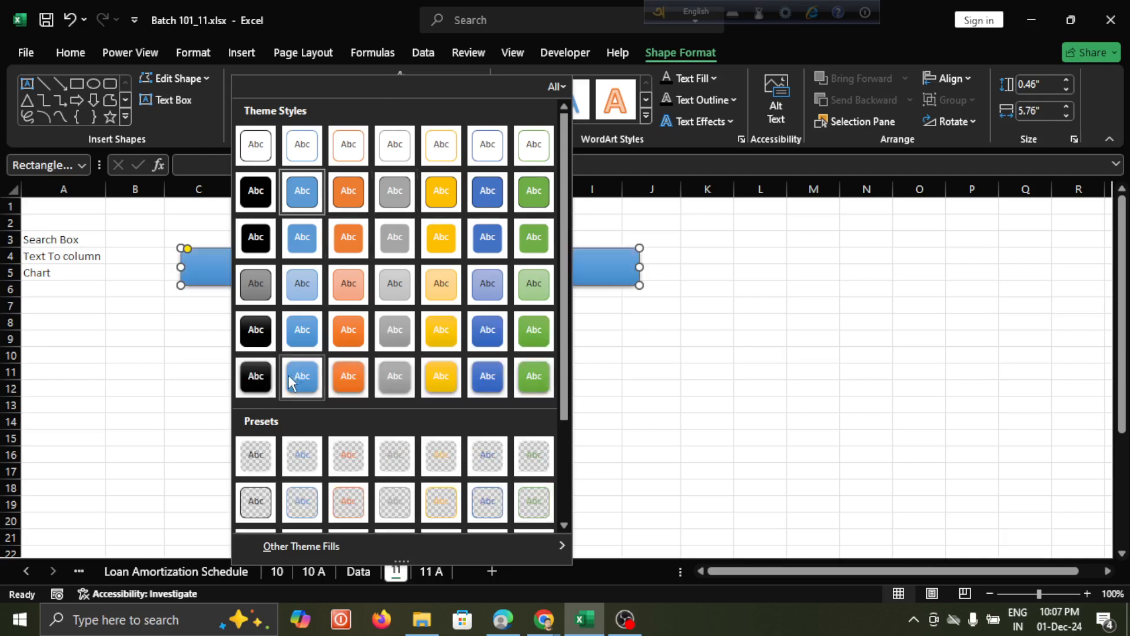
click(342, 377)
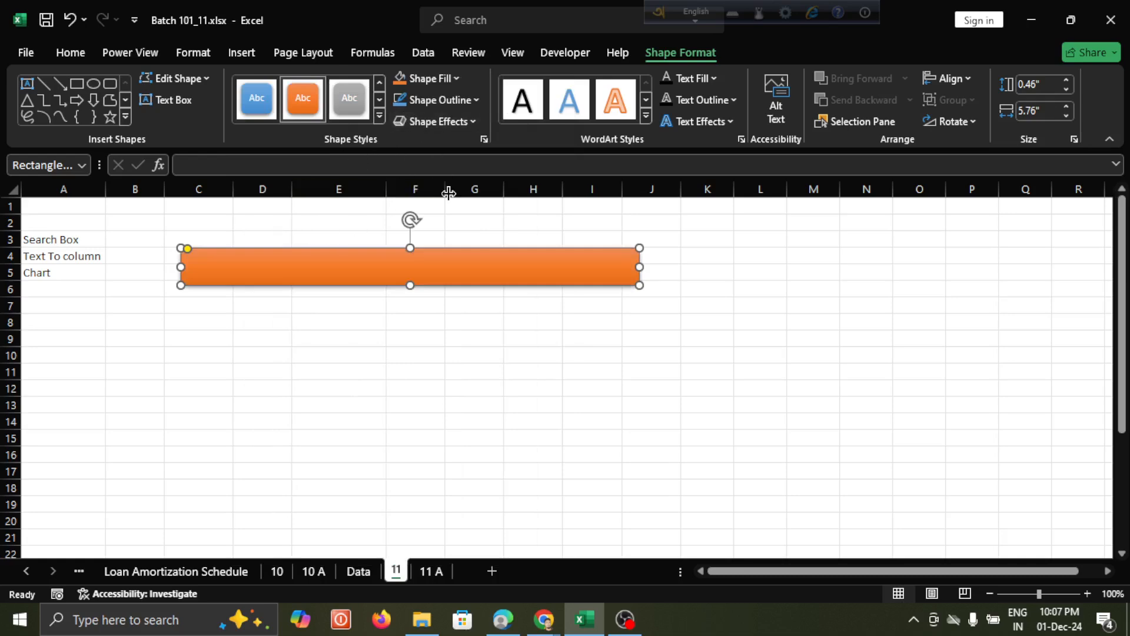
click(446, 321)
click(454, 274)
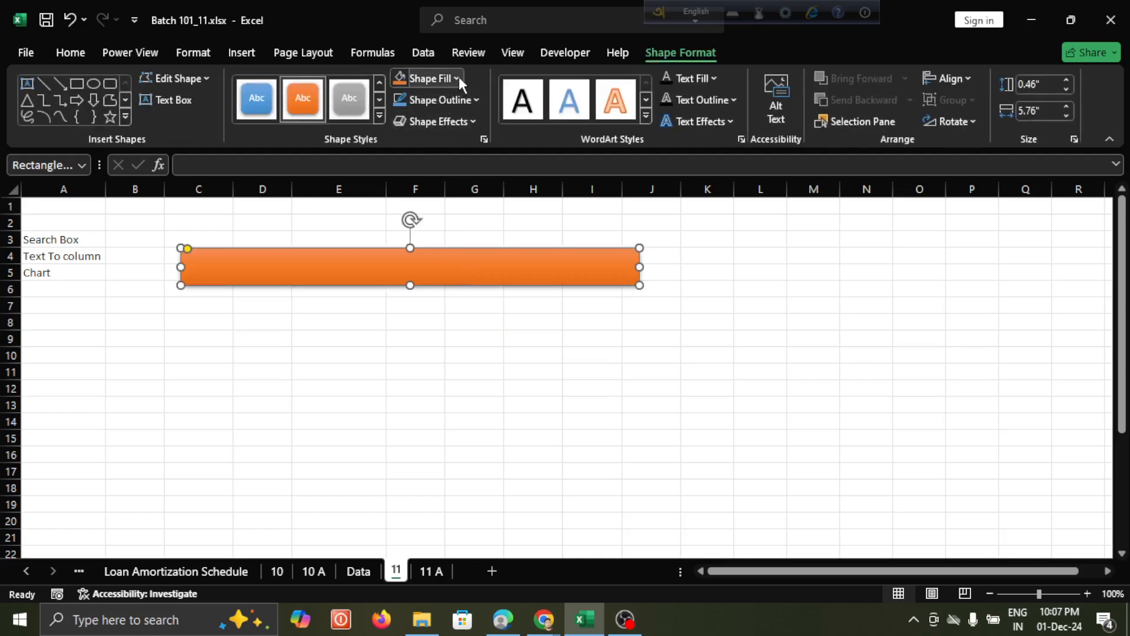
click(472, 119)
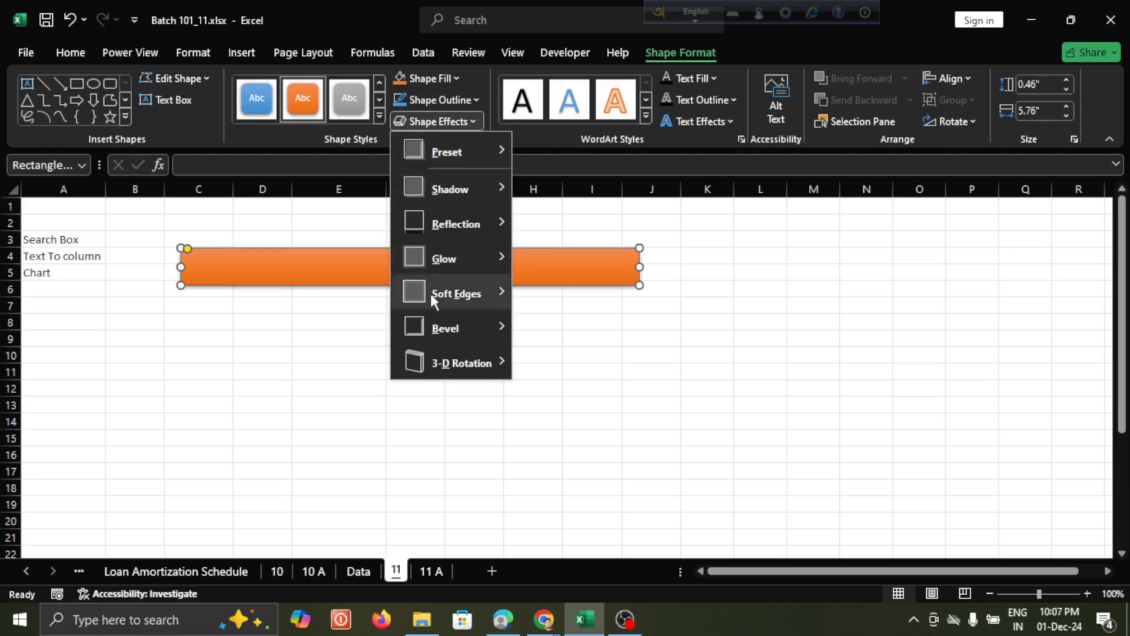
click(472, 121)
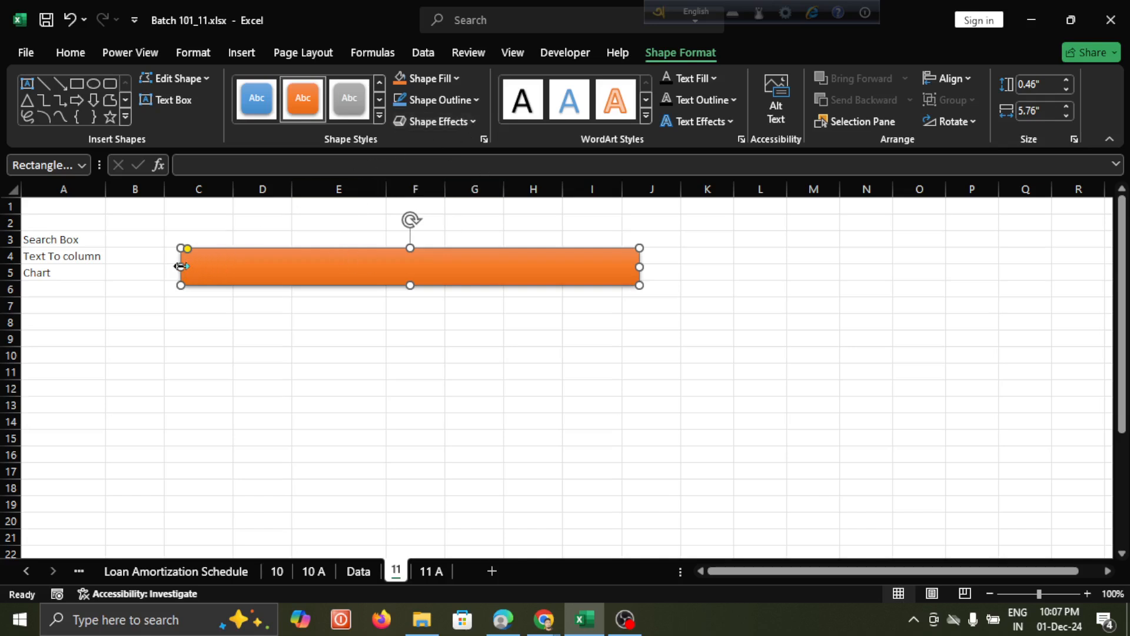
Extend the orange rounded rectangle's left side to align with the left edge of column C
drag(174, 266, 164, 265)
click(190, 305)
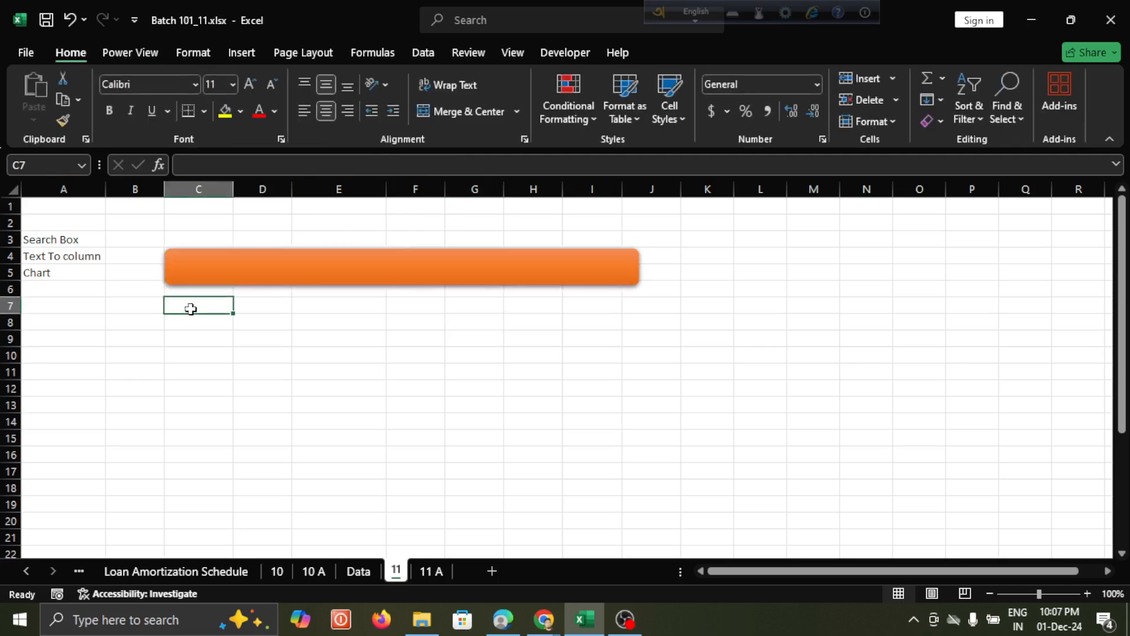
Copy the table's header row A1:I1 from the Data sheet and paste it at C7 on sheet 11
click(359, 571)
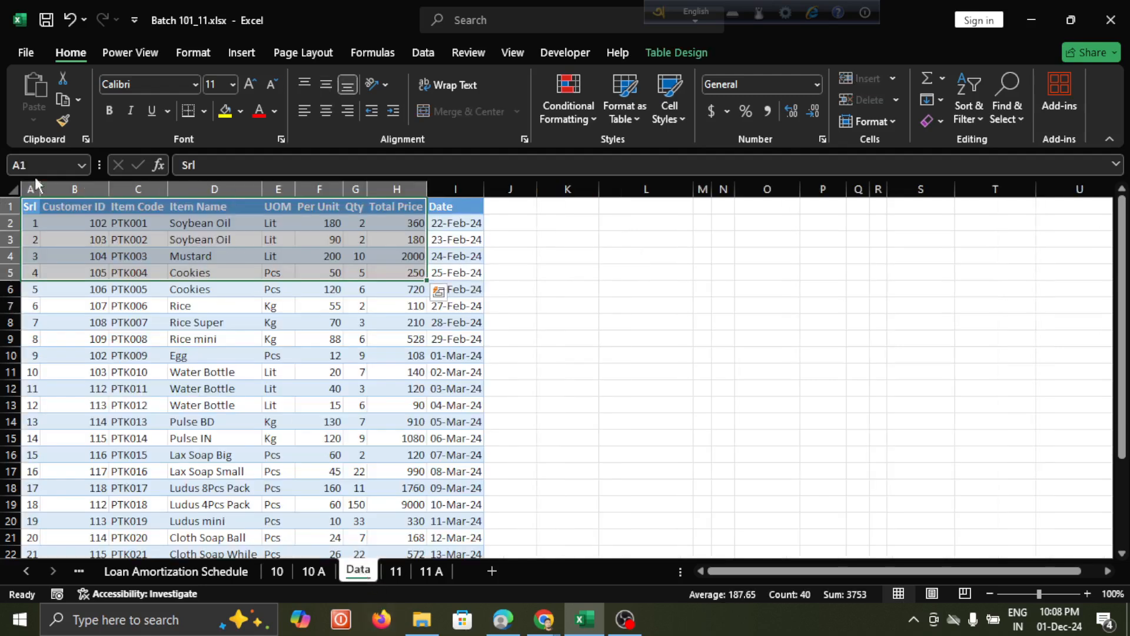
click(15, 205)
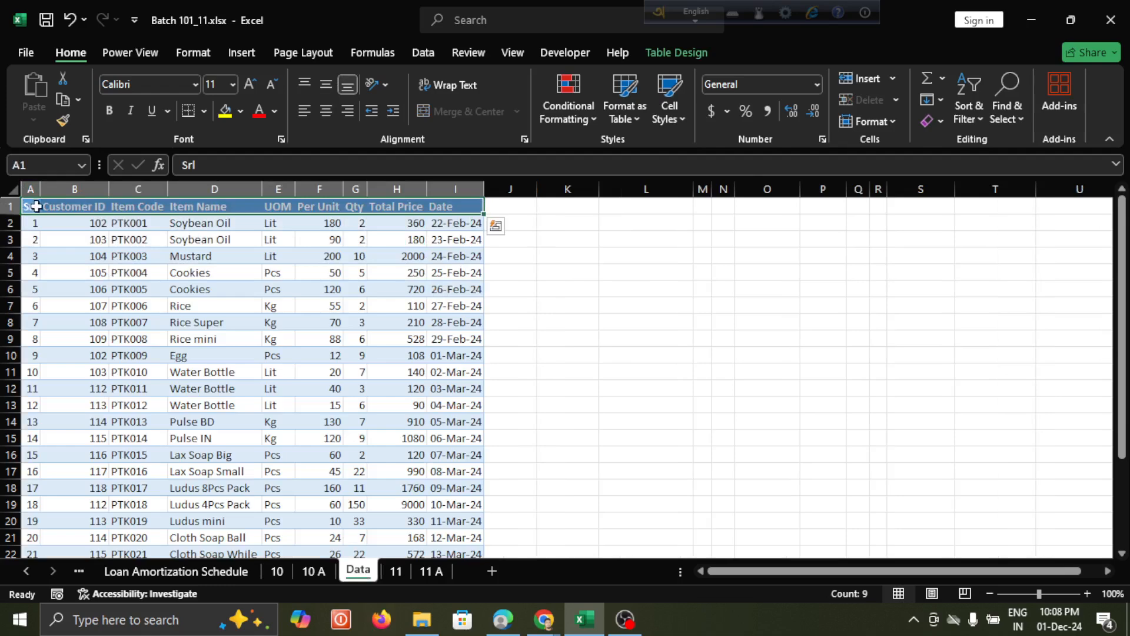
click(45, 207)
drag(32, 207, 449, 203)
key(ctrl+c)
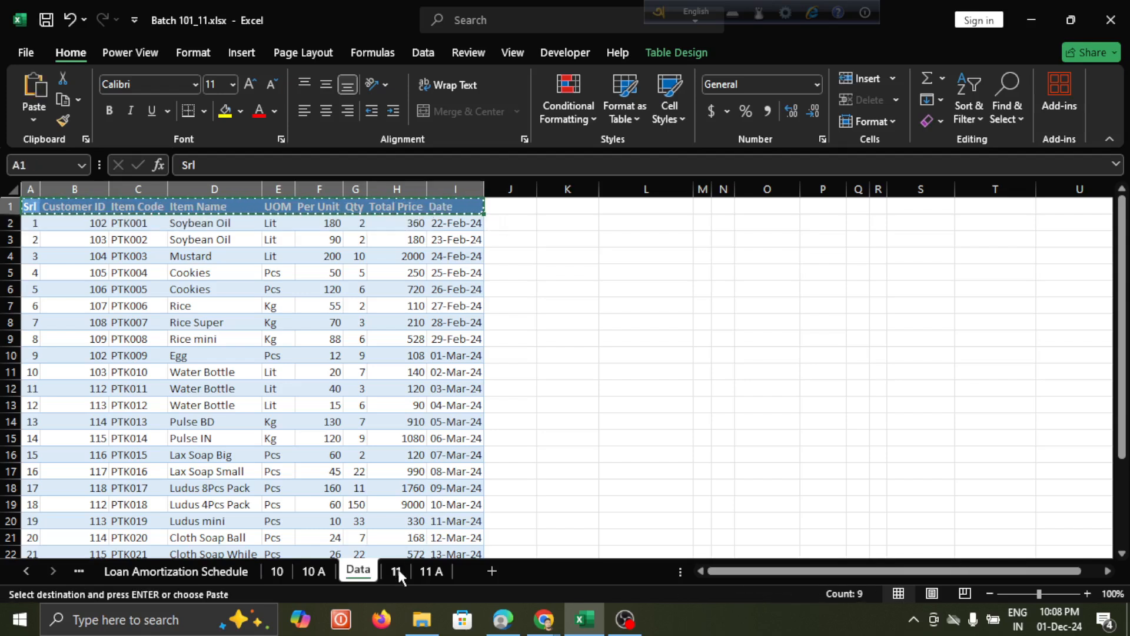
click(396, 571)
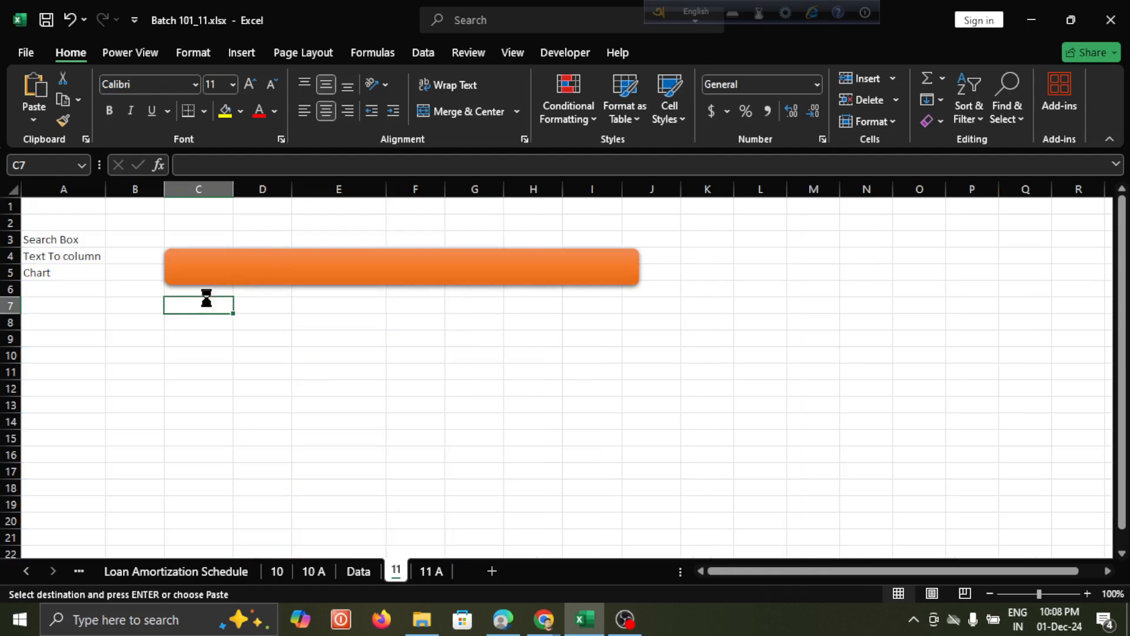
key(ctrl+v)
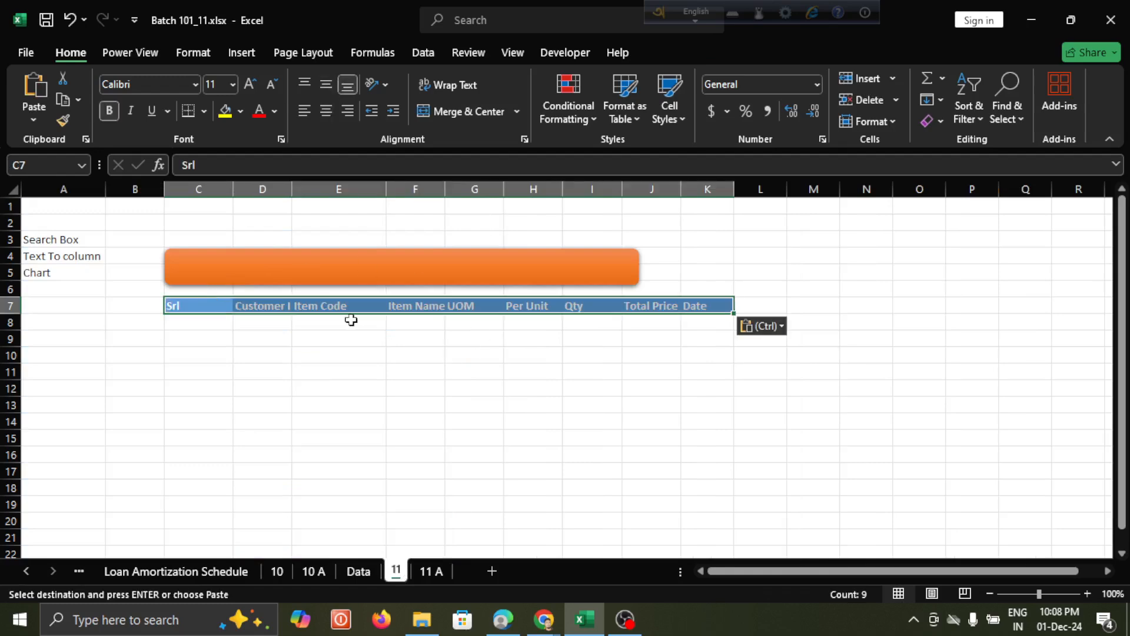
click(304, 323)
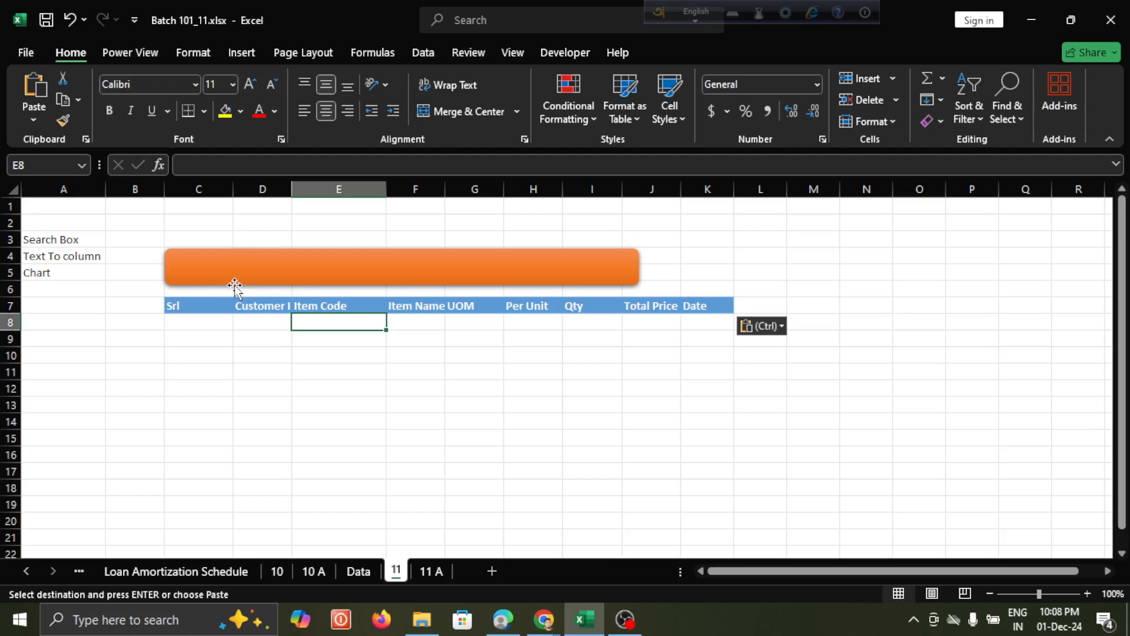
Stretch the orange rounded rectangle's right side to the end of column K, matching the width of the header row
click(183, 304)
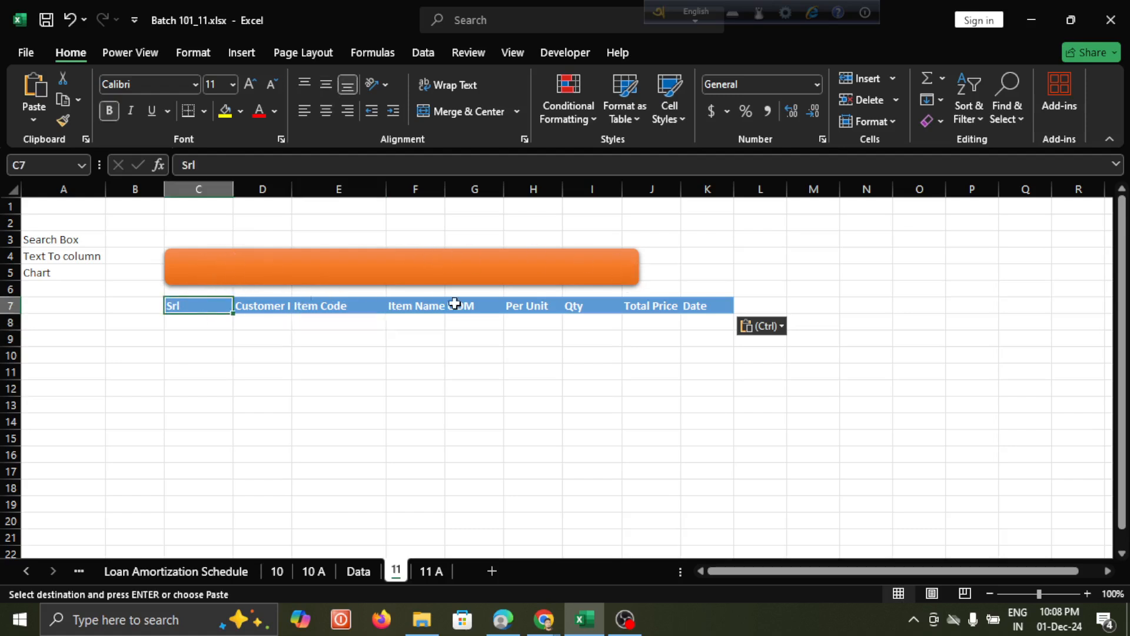
click(627, 259)
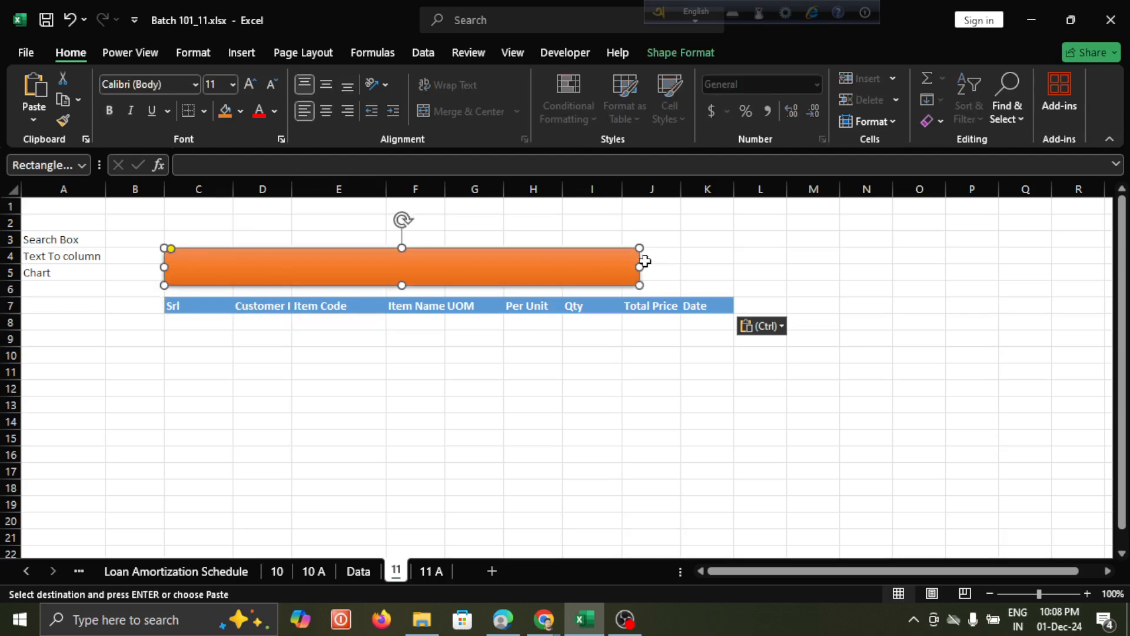
drag(641, 265, 737, 272)
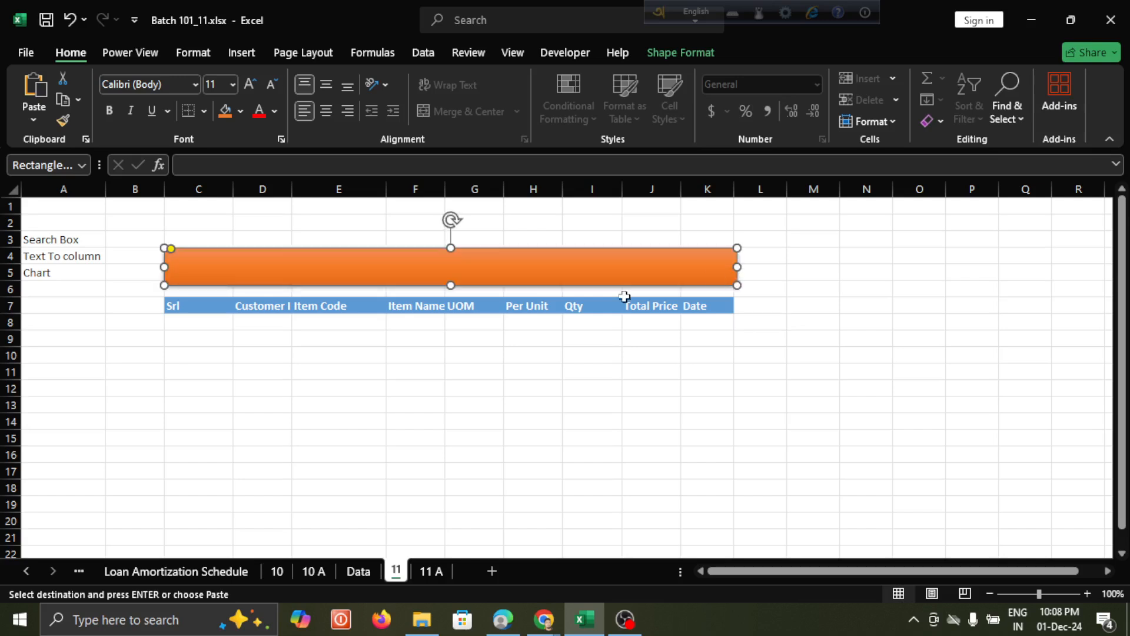
click(508, 324)
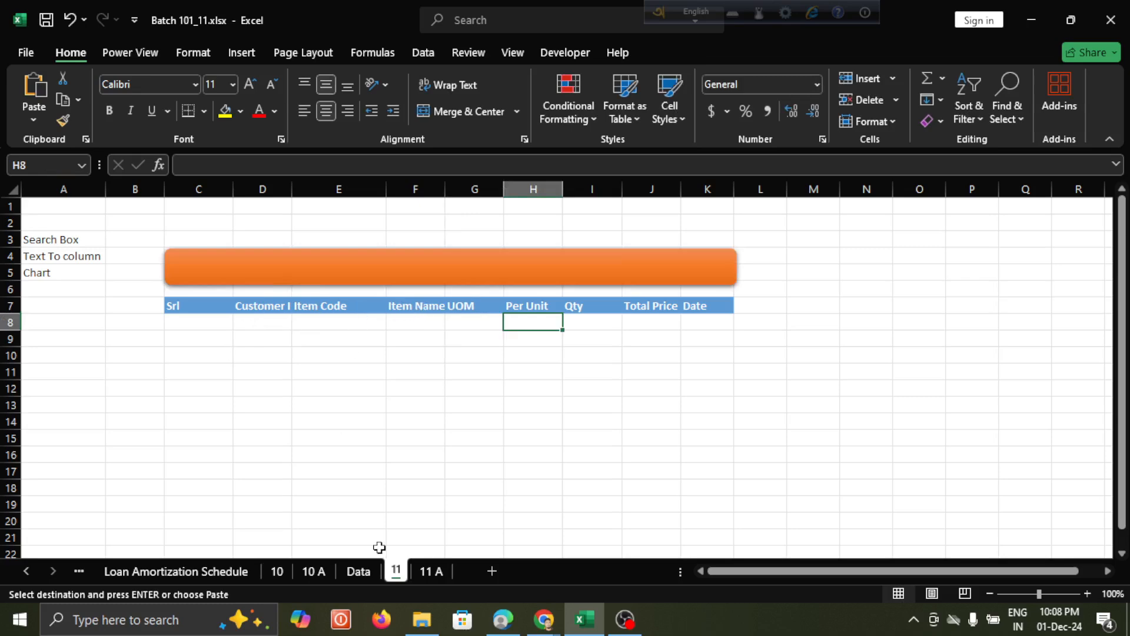
mouse_move(544, 620)
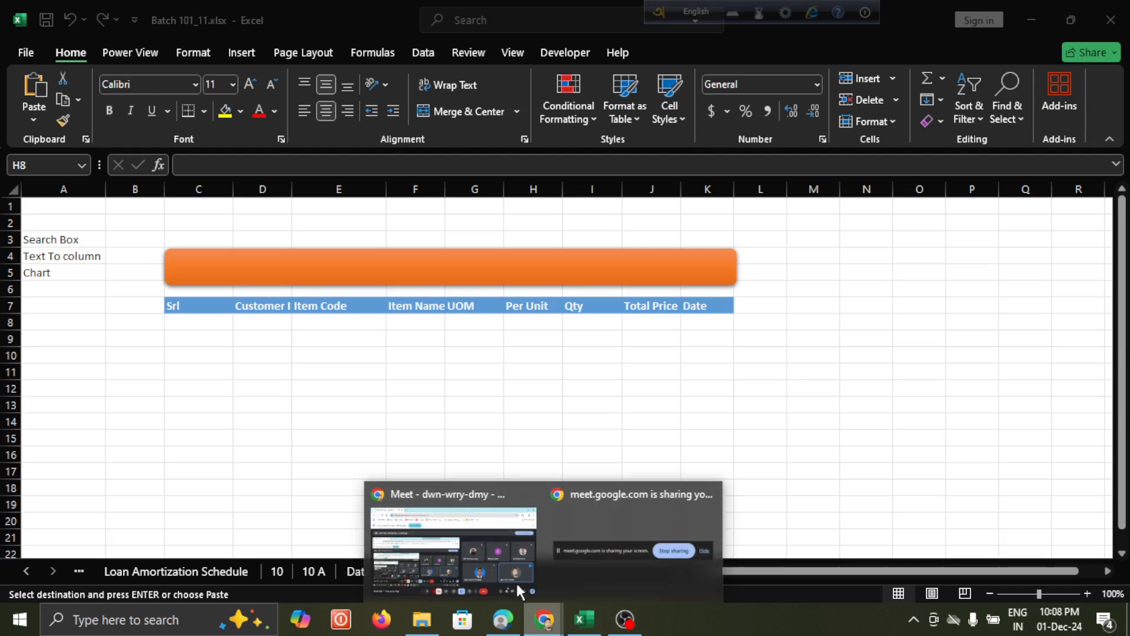
click(498, 574)
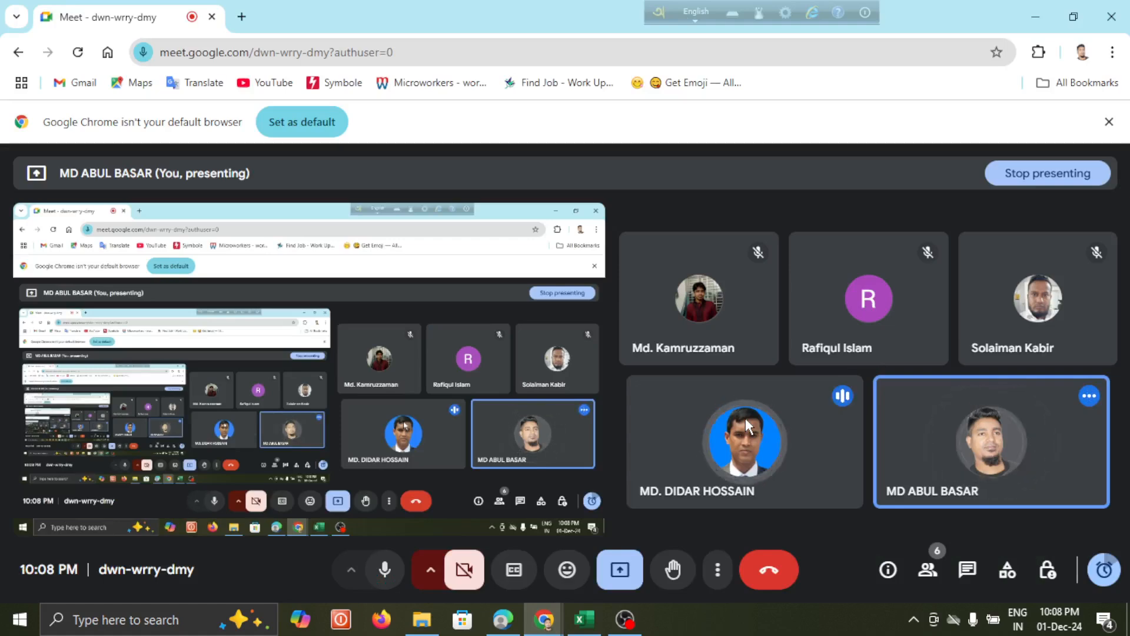
click(584, 624)
click(513, 361)
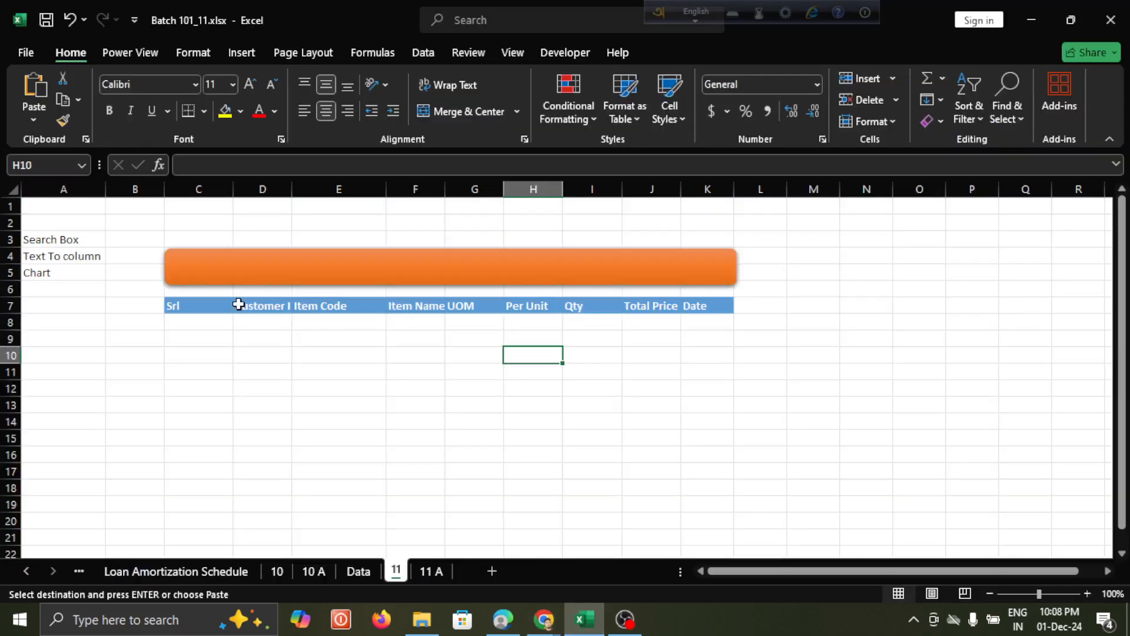
Increase the font size of the header cells C7:K7 by one step
drag(171, 307, 715, 306)
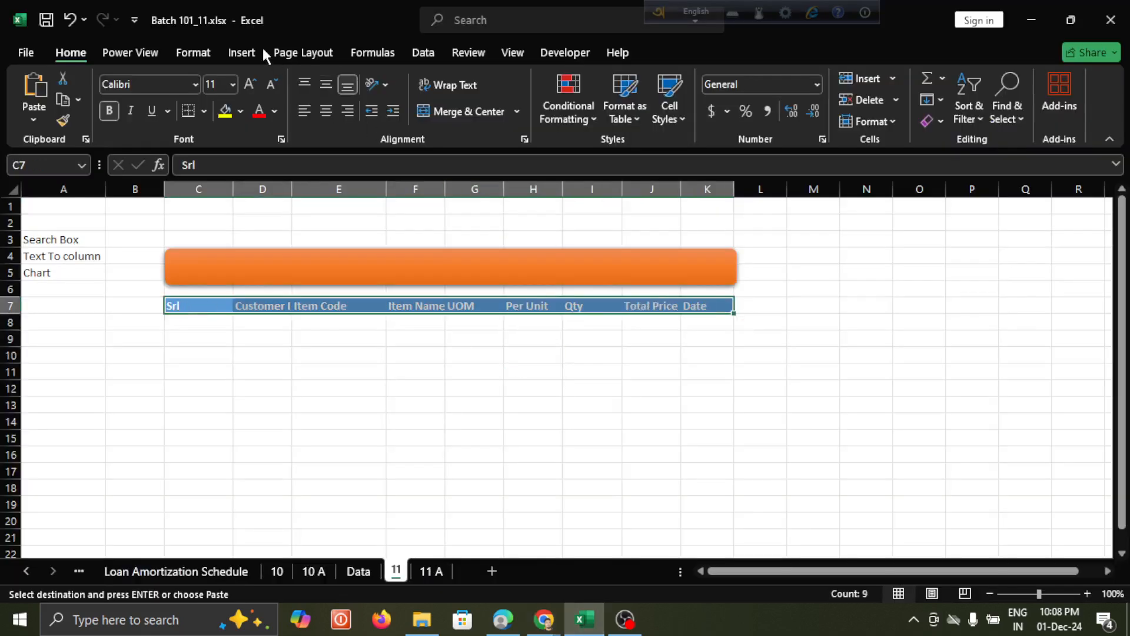
click(250, 86)
click(350, 378)
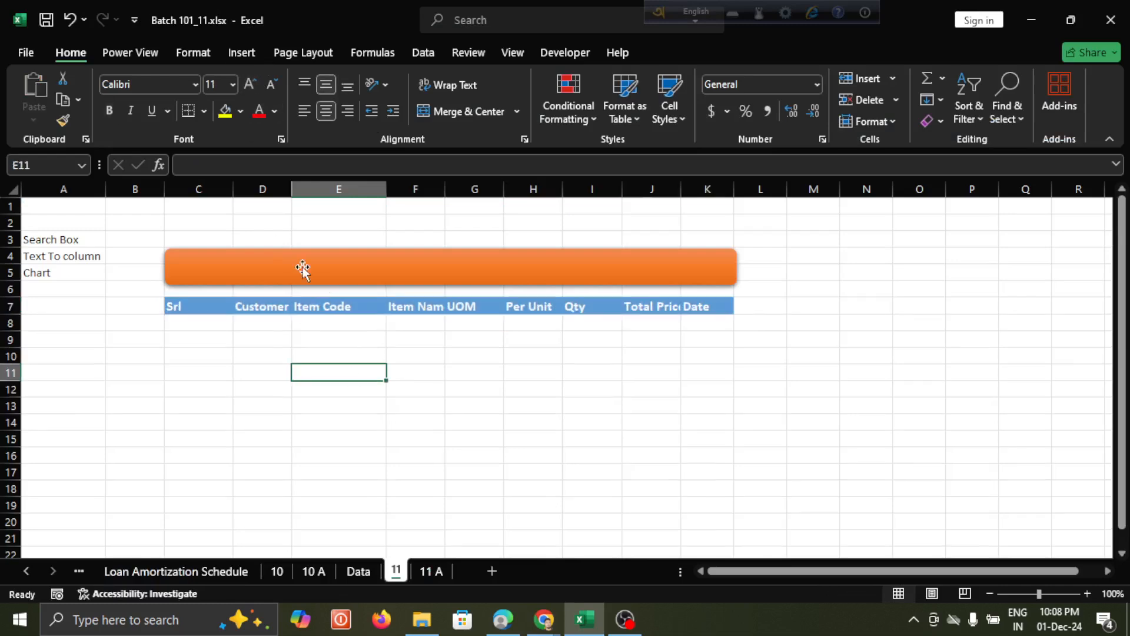
Draw an ActiveX text box over the orange rectangle from column C to column K, leaving room for an icon at its left end
click(299, 263)
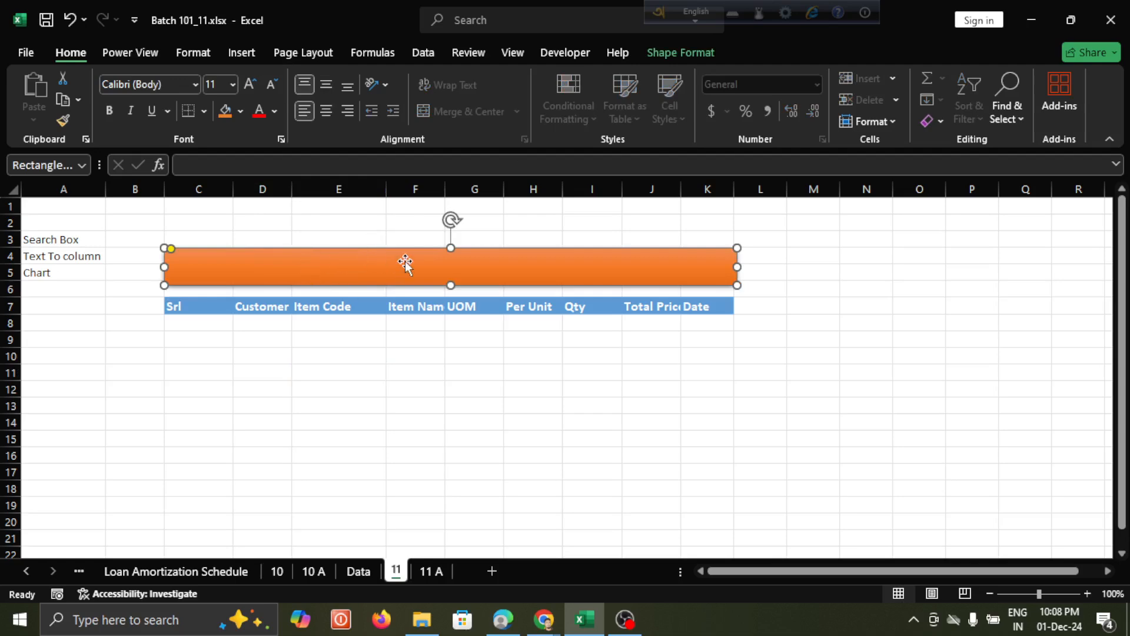
click(405, 229)
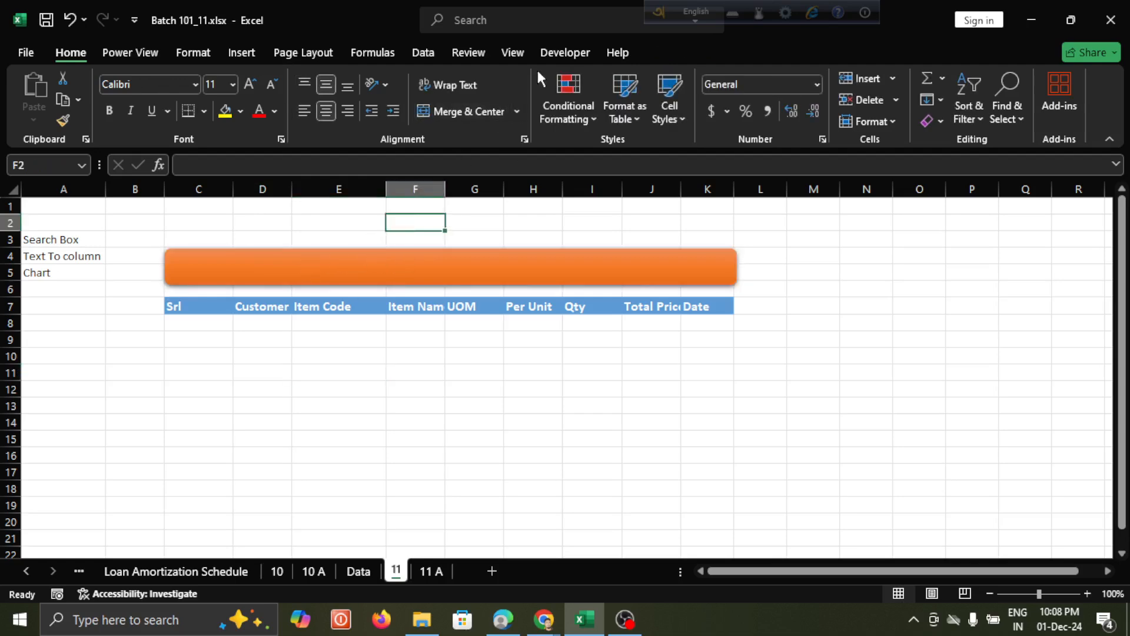
click(574, 48)
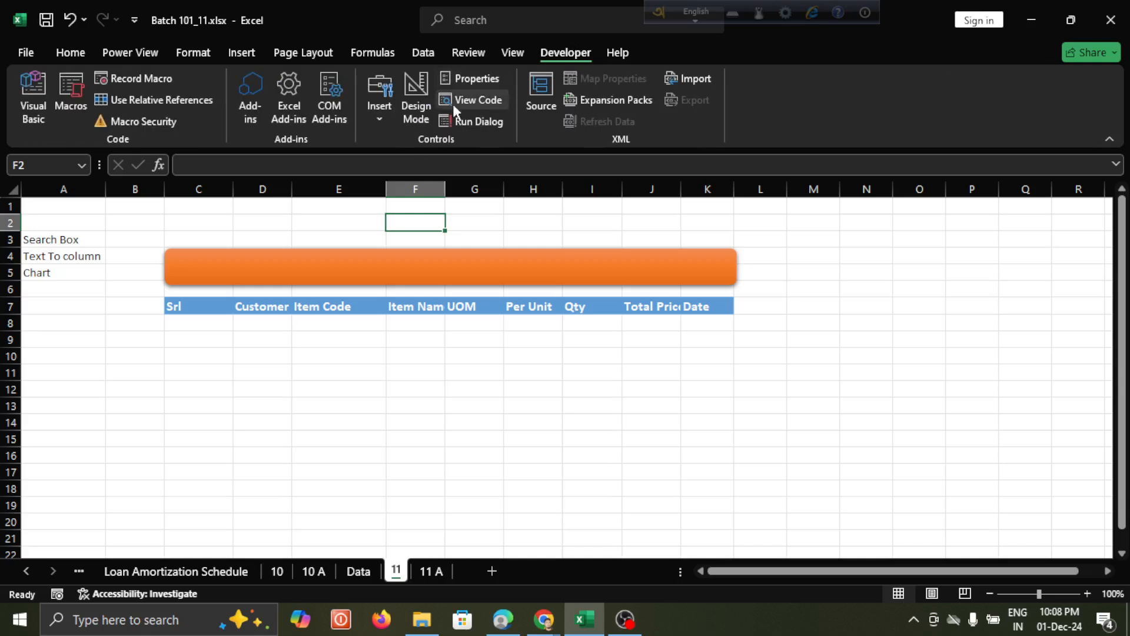
click(378, 119)
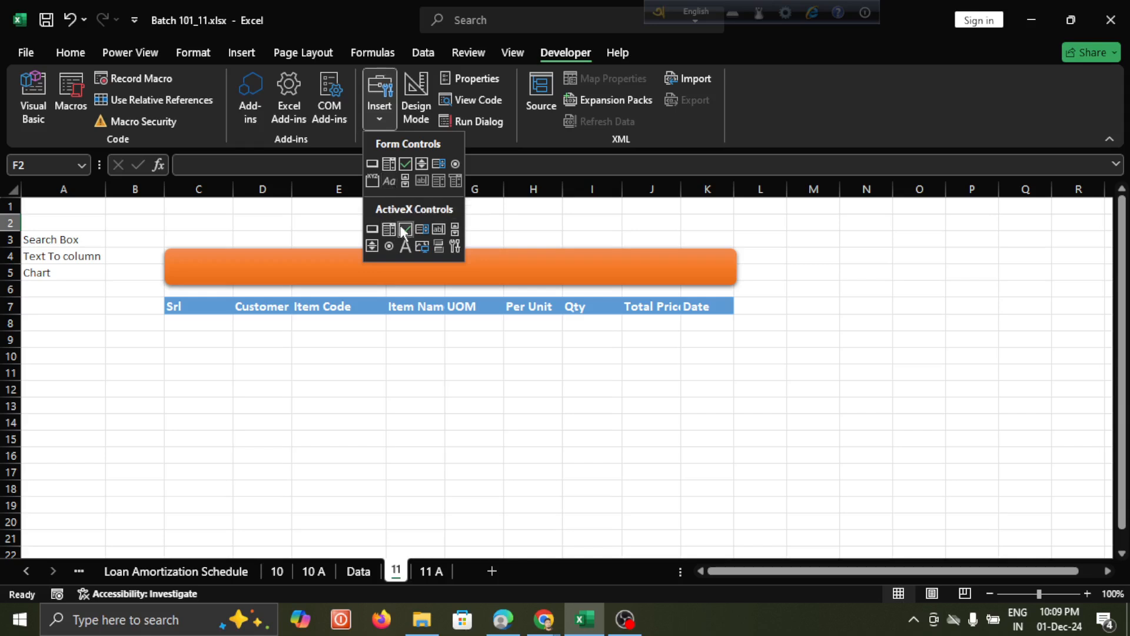
click(437, 230)
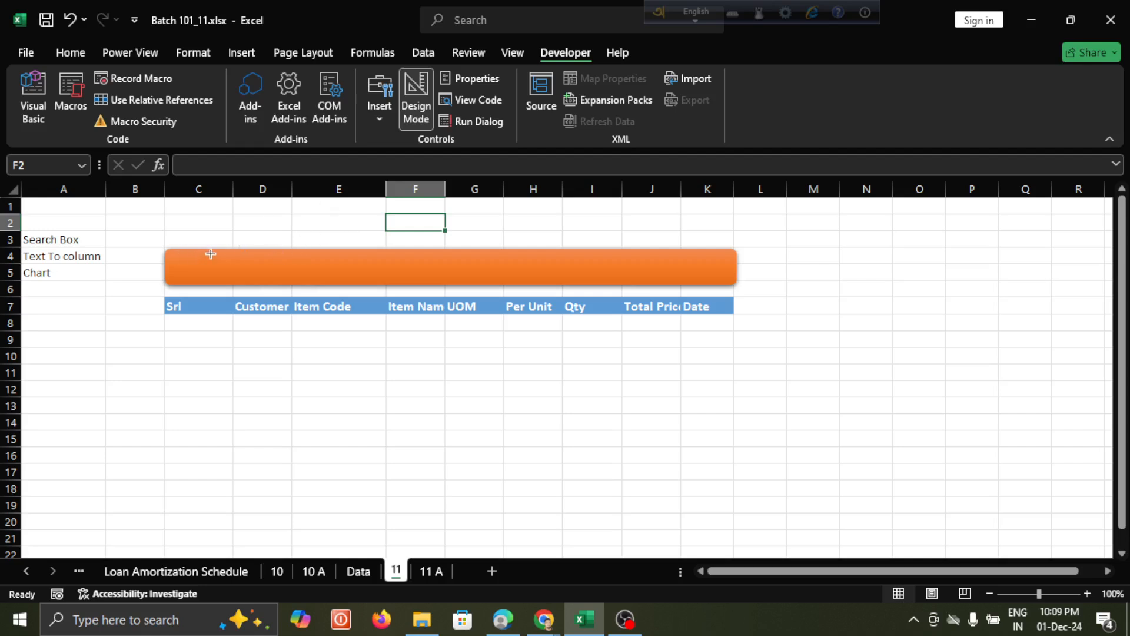
drag(214, 252, 728, 281)
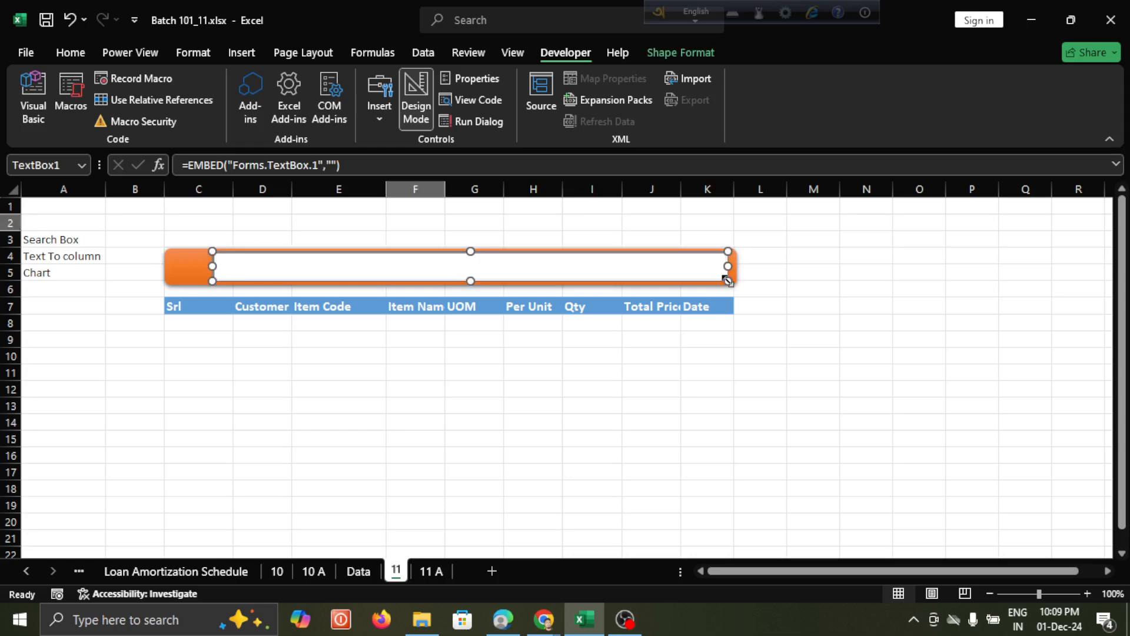
click(821, 285)
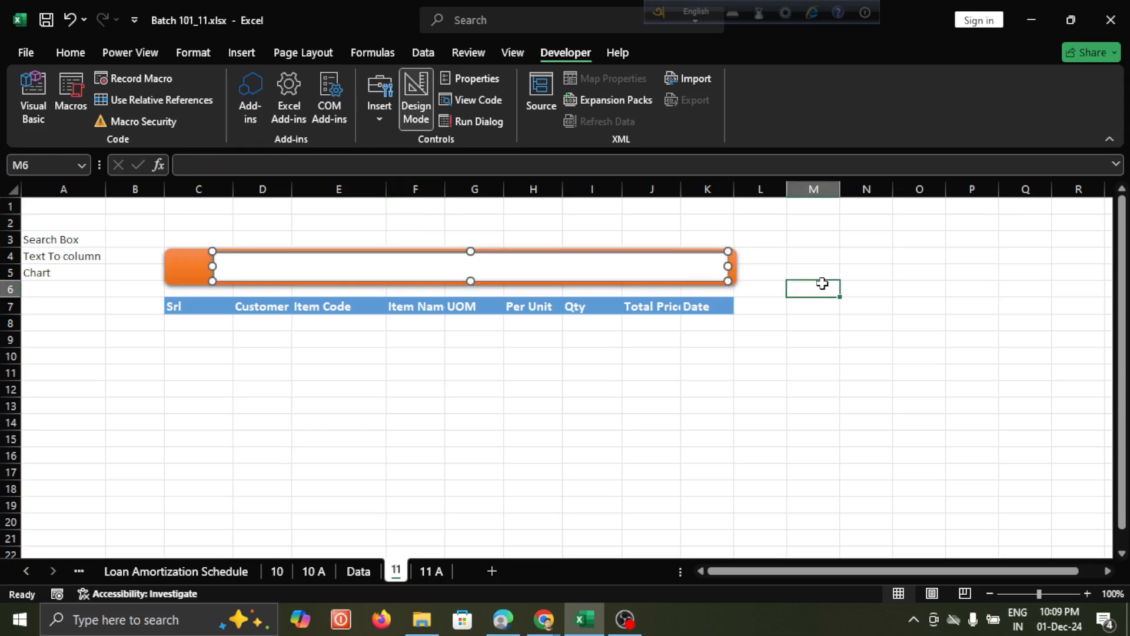
click(598, 268)
click(180, 223)
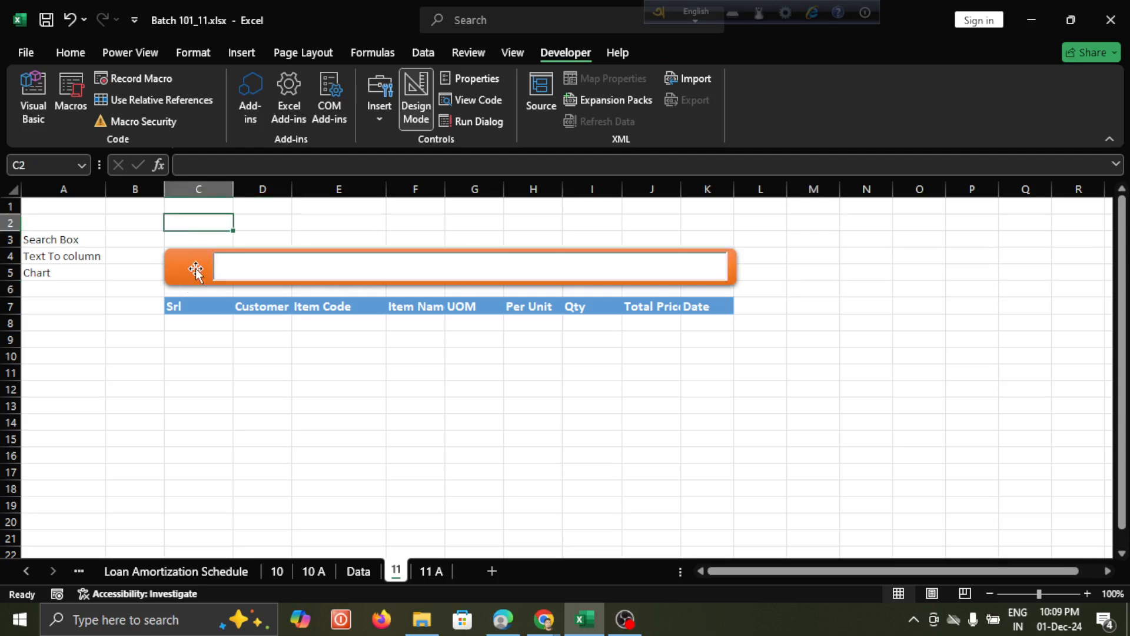
Search the stock icons for "search" and insert the plain magnifying glass icon
click(238, 54)
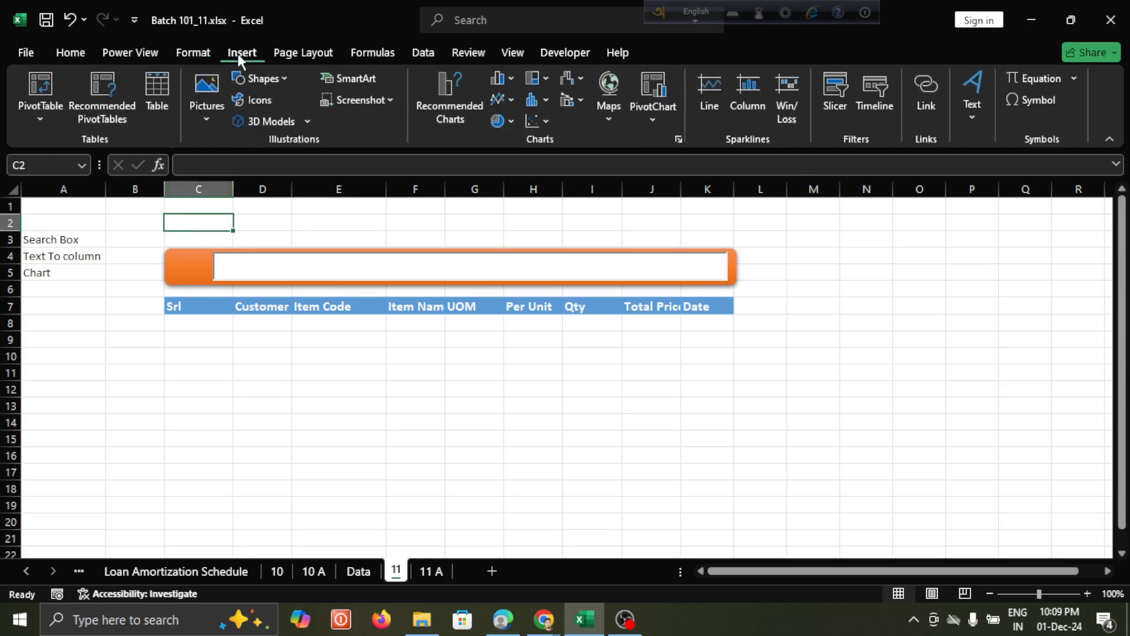
click(263, 100)
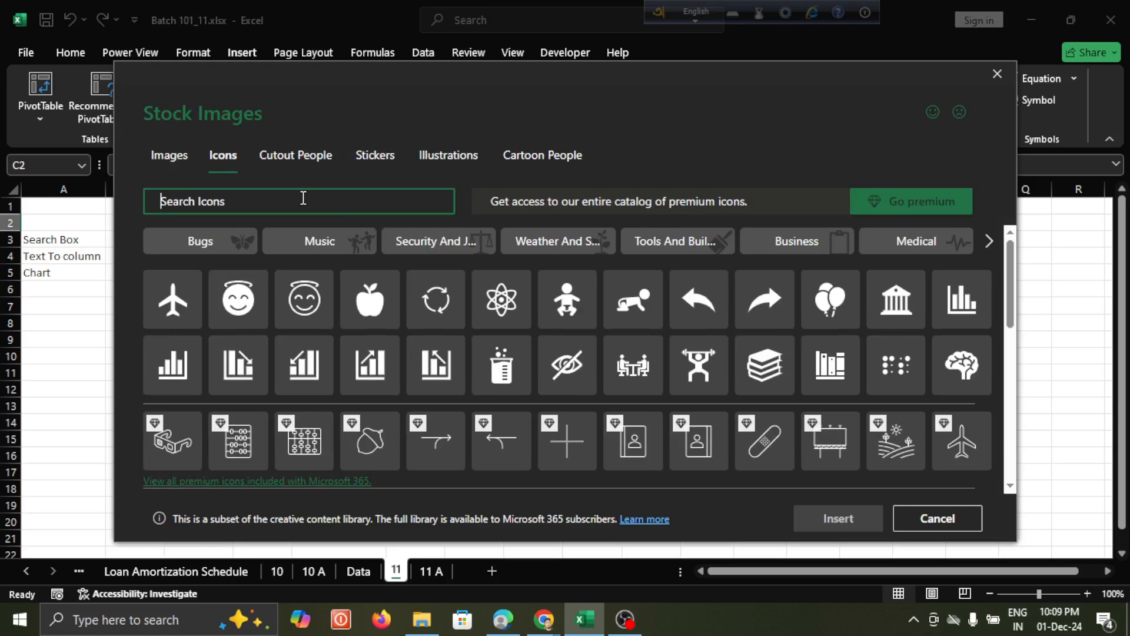
text(s)
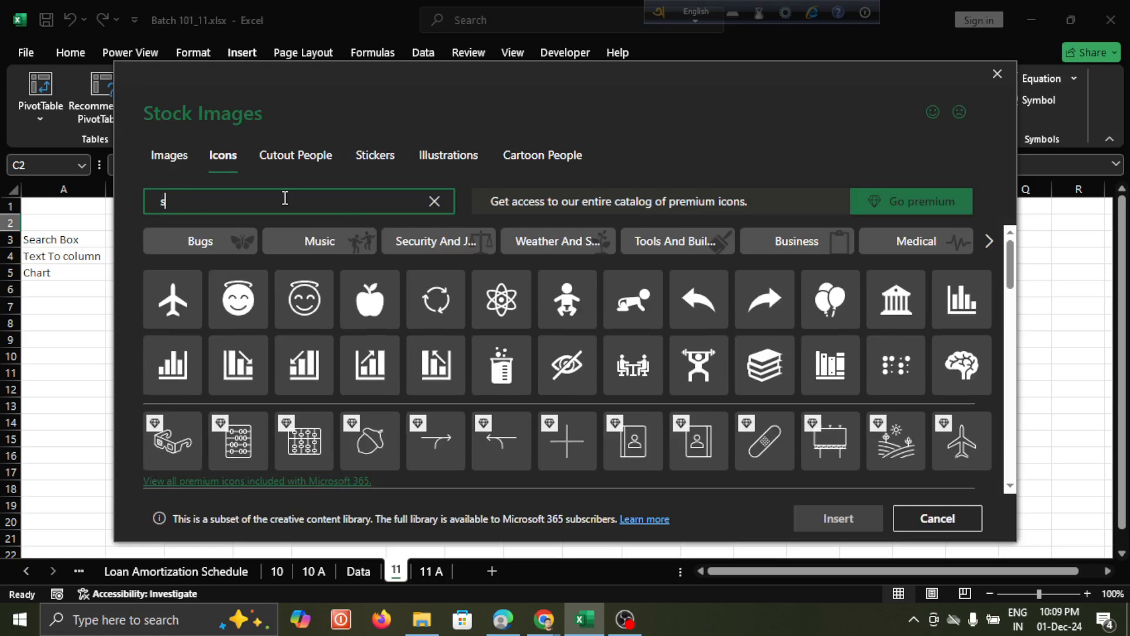
text(earch)
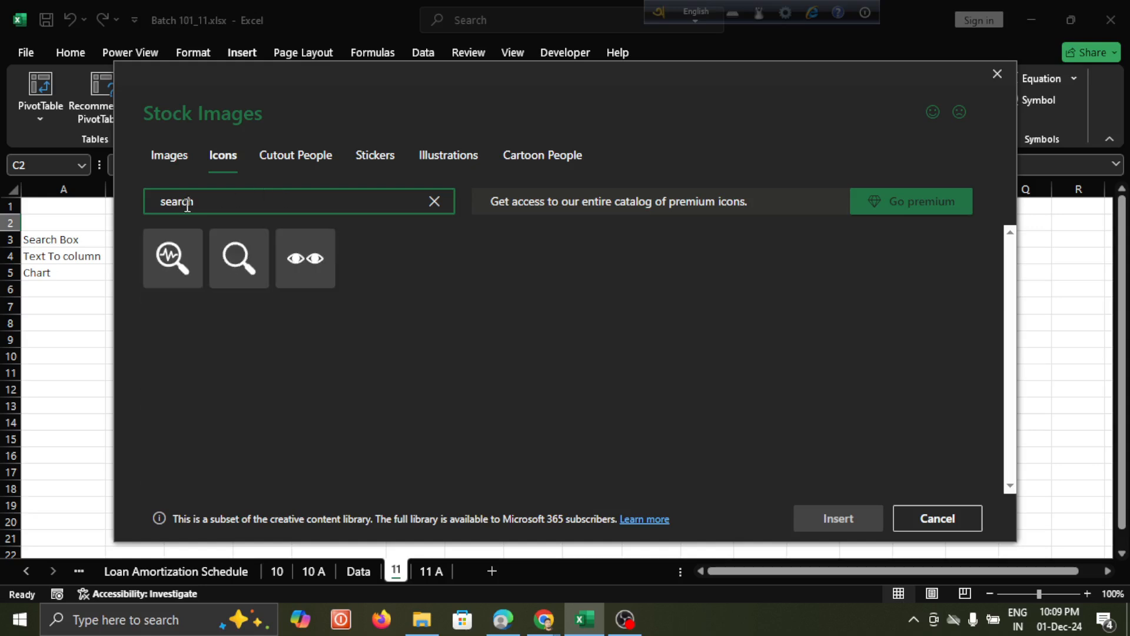
click(245, 265)
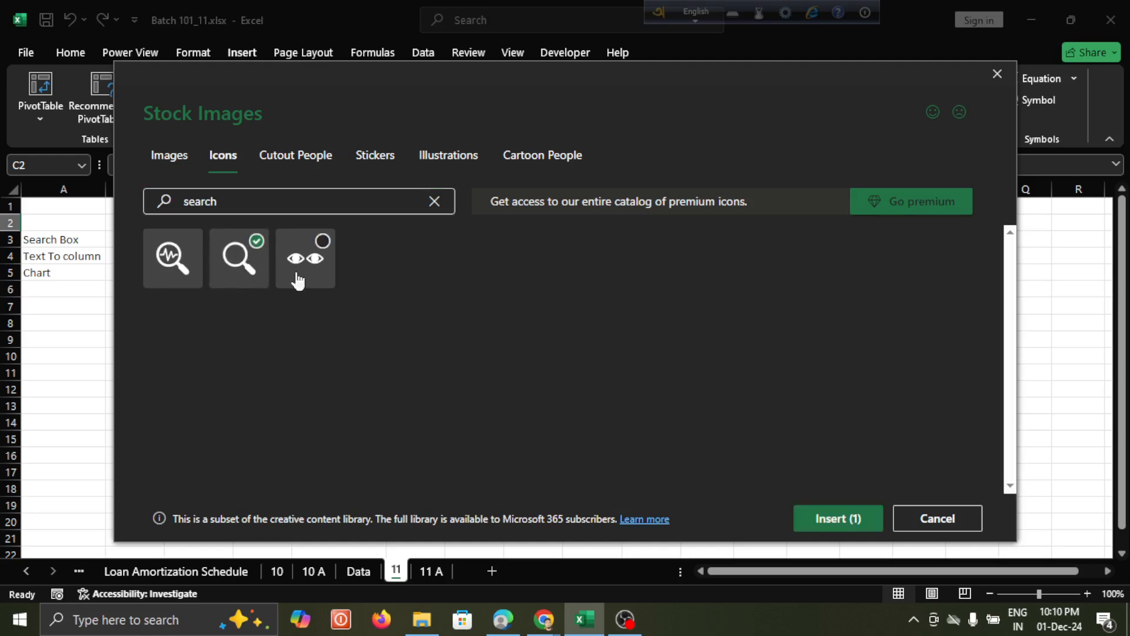
click(830, 526)
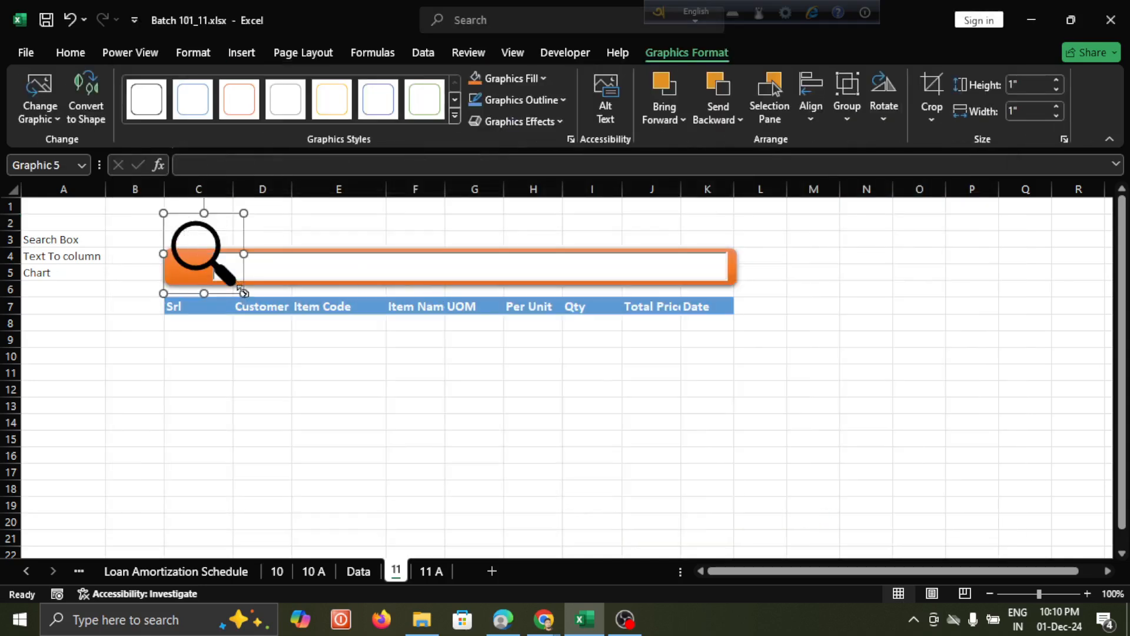
Fit the magnifying glass, shrunk to about 0.44 inches, into the orange bar's left end and apply the solid gold fill graphics style
drag(243, 293, 217, 263)
drag(206, 252, 202, 283)
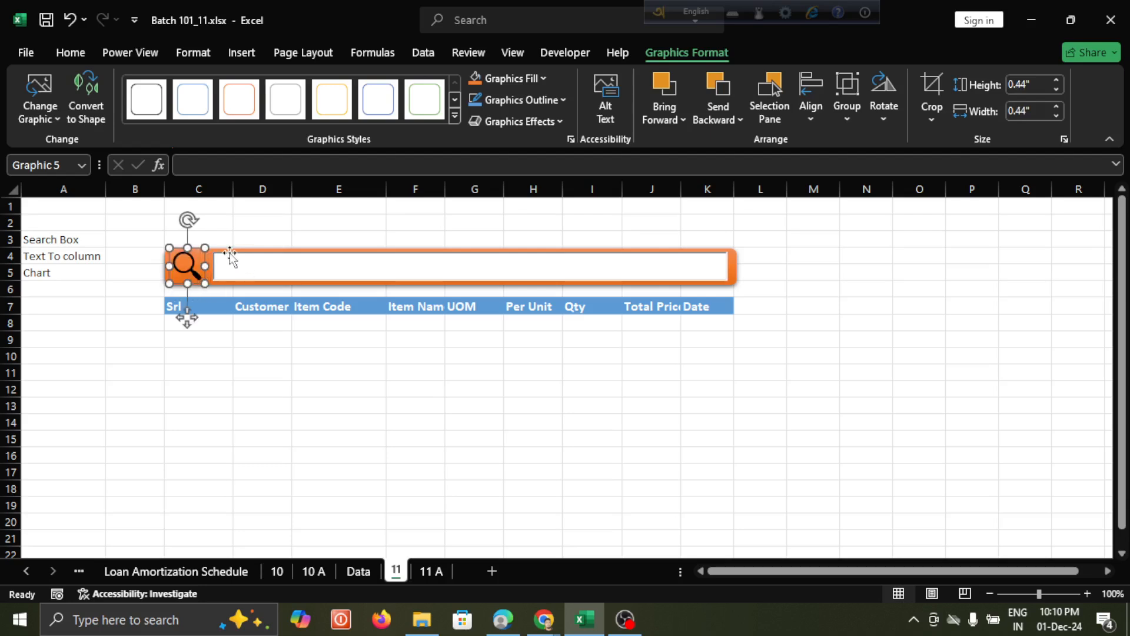
click(456, 121)
click(327, 169)
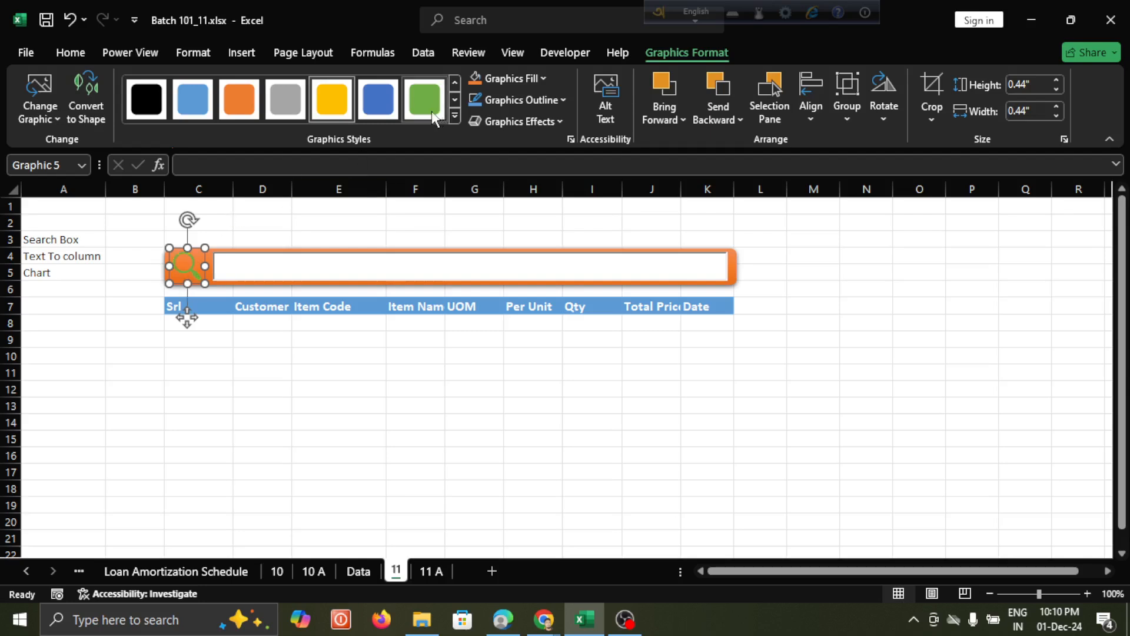
Apply the graphics style with white fill and gray outline to the magnifying glass icon
click(455, 116)
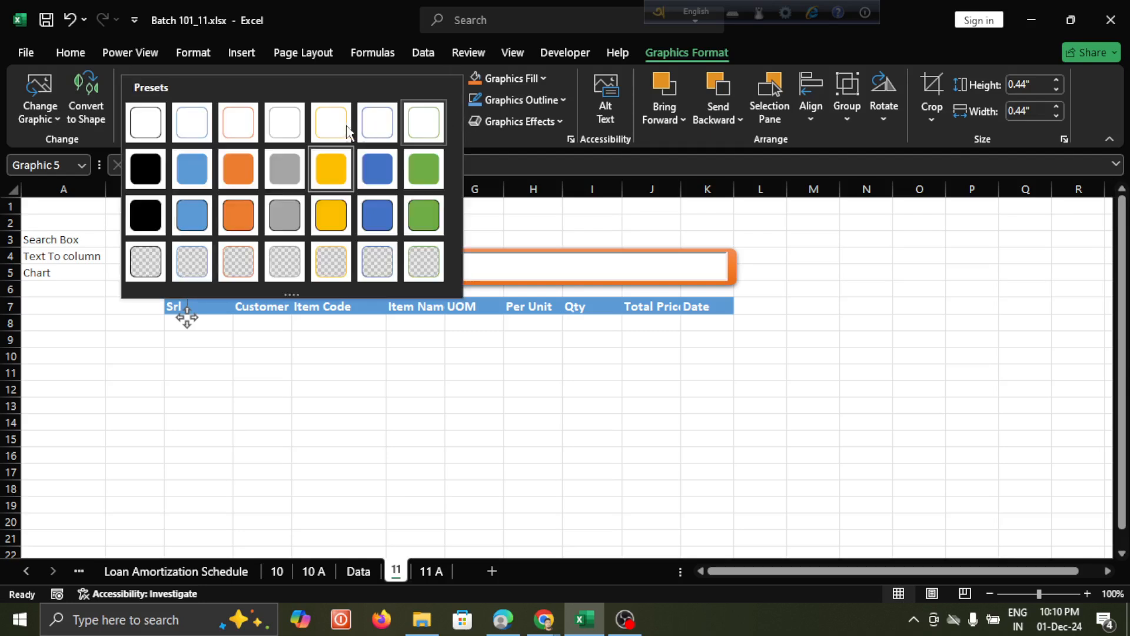
click(286, 125)
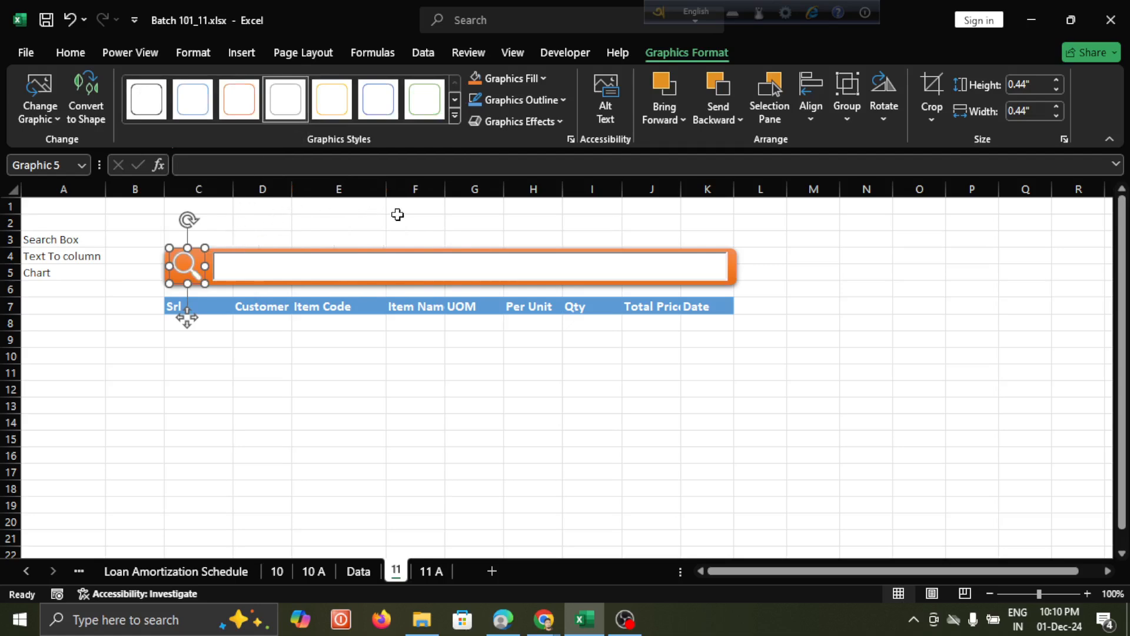
click(323, 371)
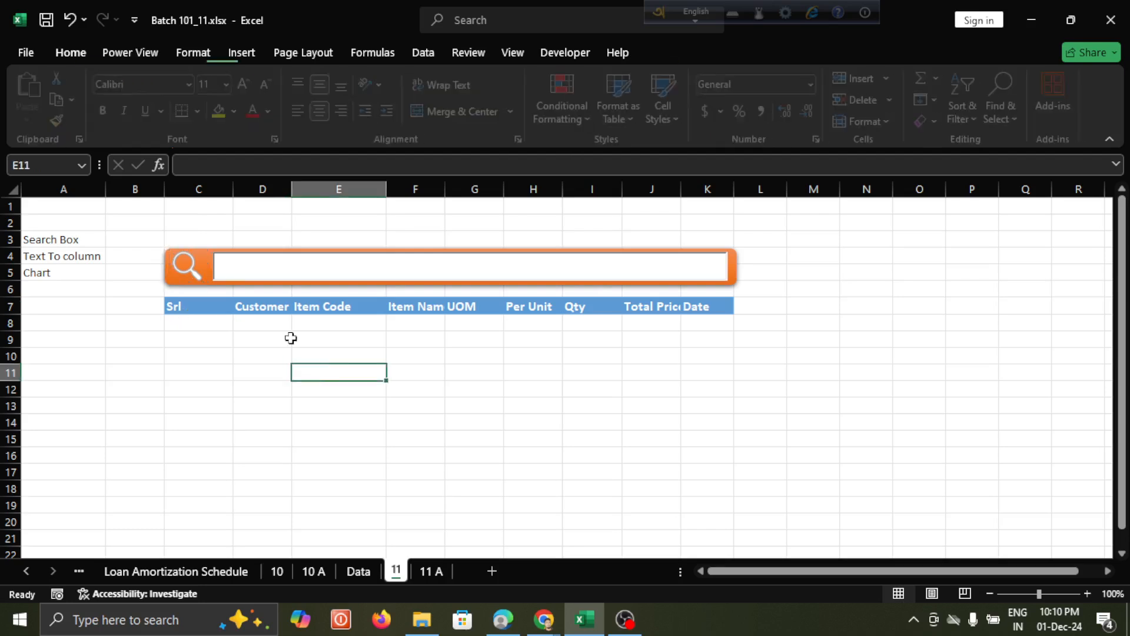
click(187, 263)
click(360, 217)
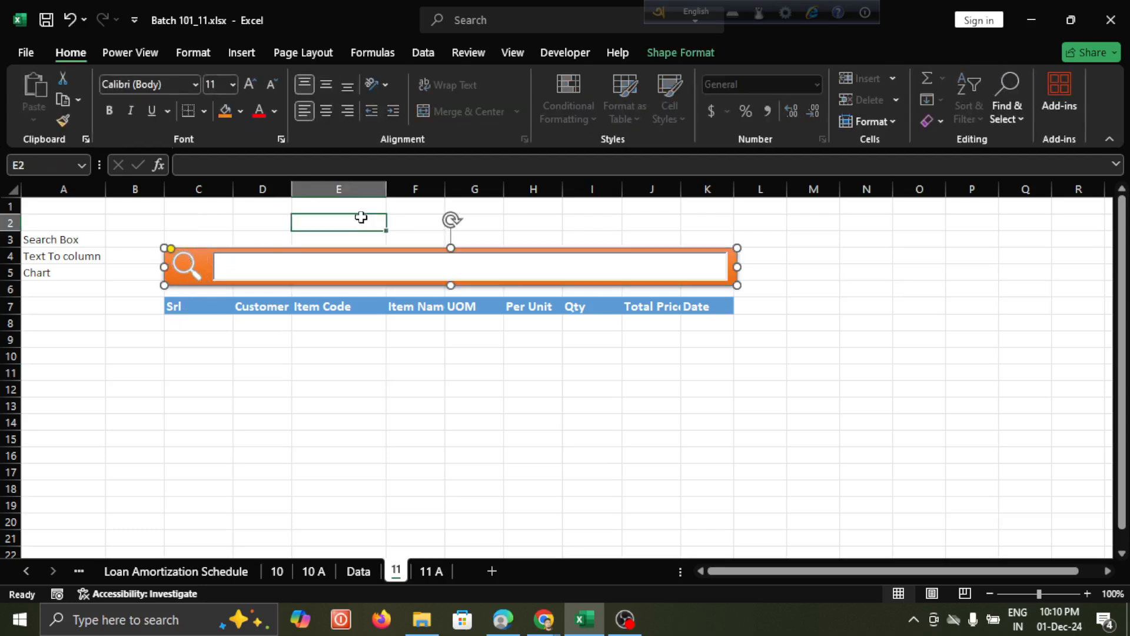
Link the ActiveX text box in the search bar to cell C1 through its LinkedCell property
click(352, 267)
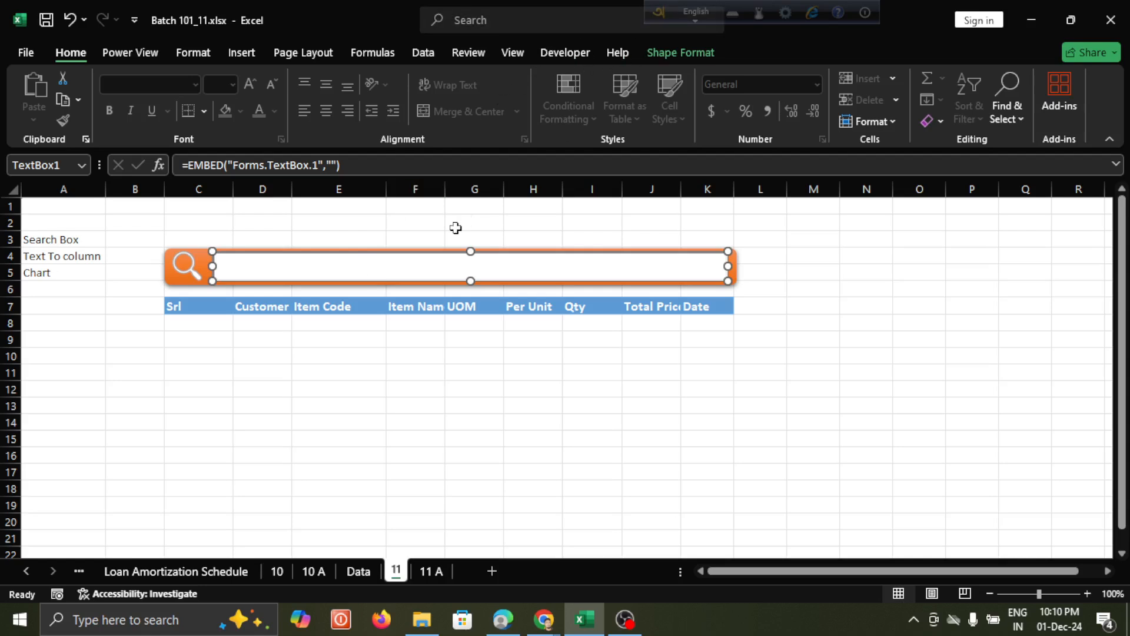
right_click(372, 271)
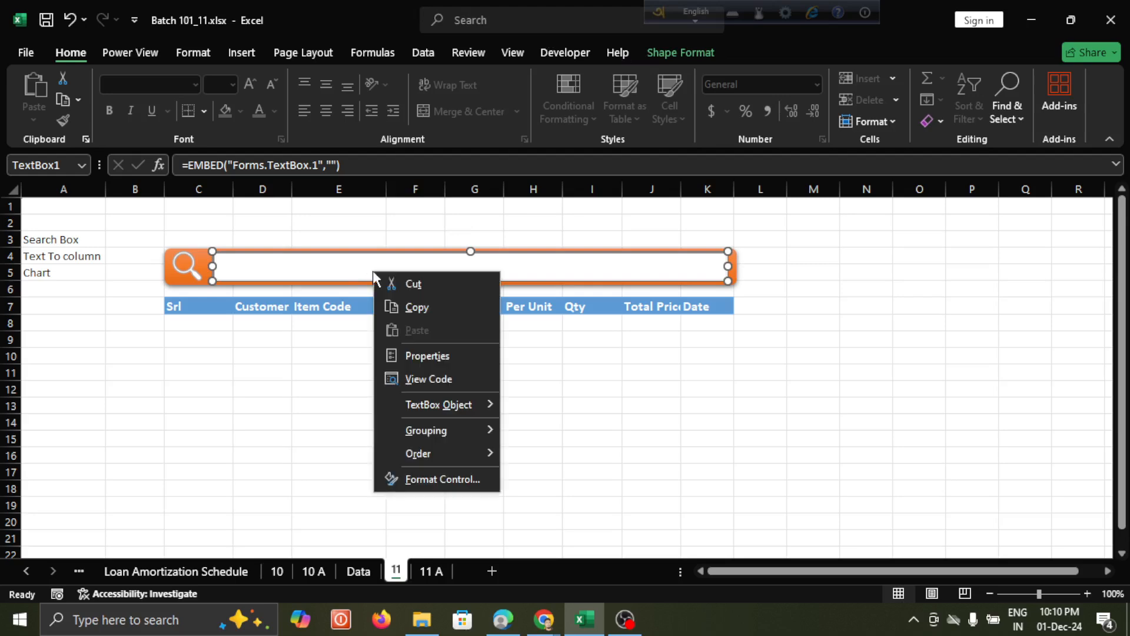
click(428, 357)
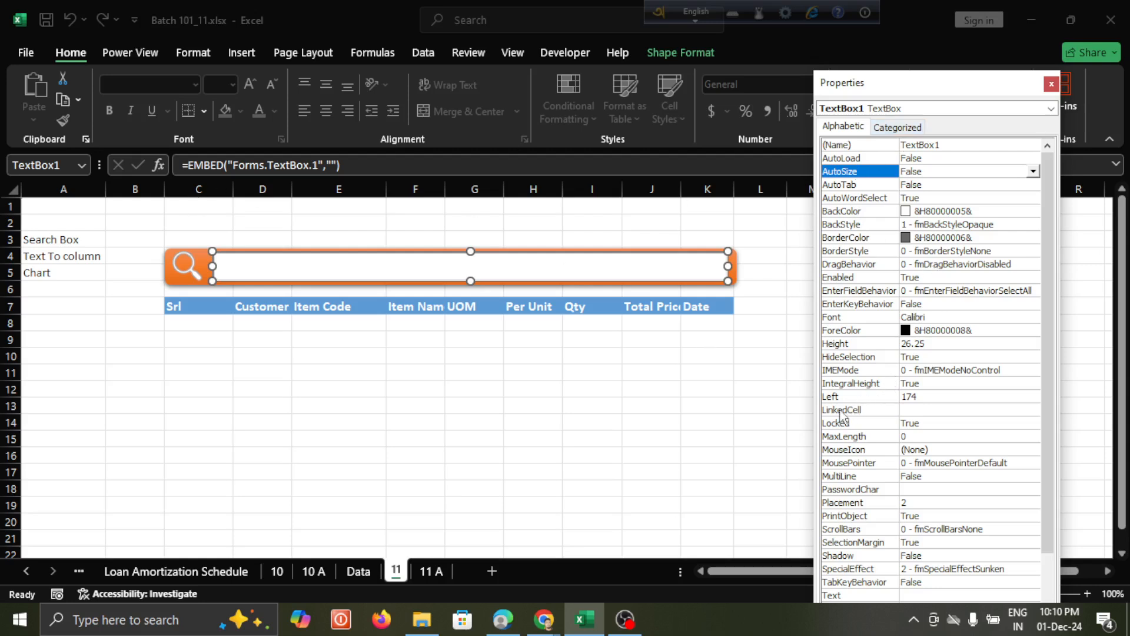
click(916, 410)
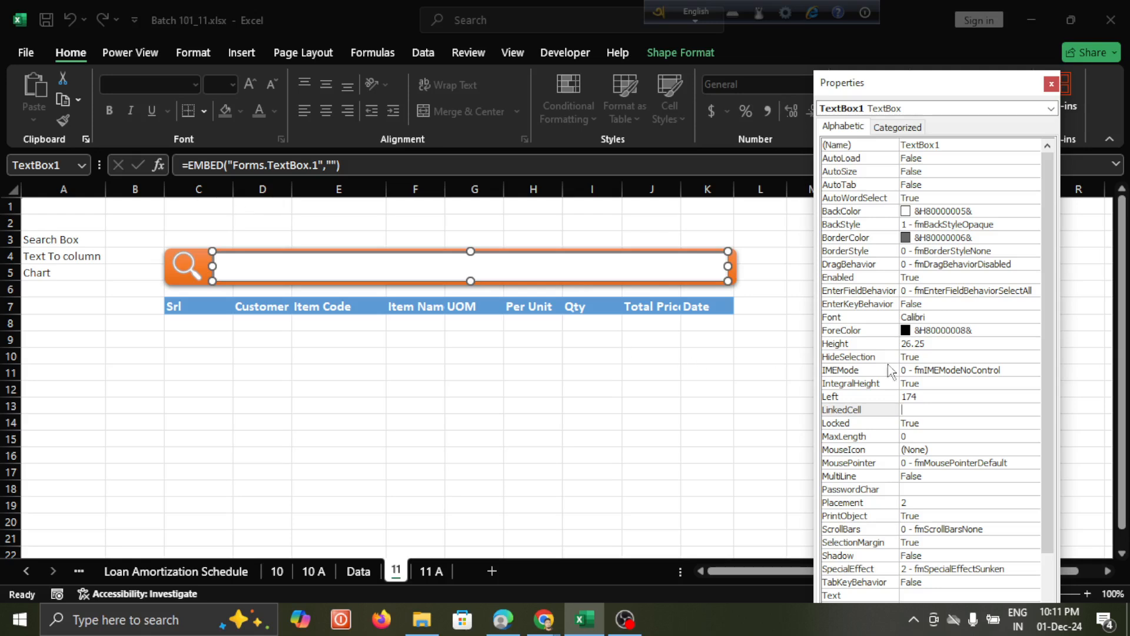
text(c1)
click(205, 203)
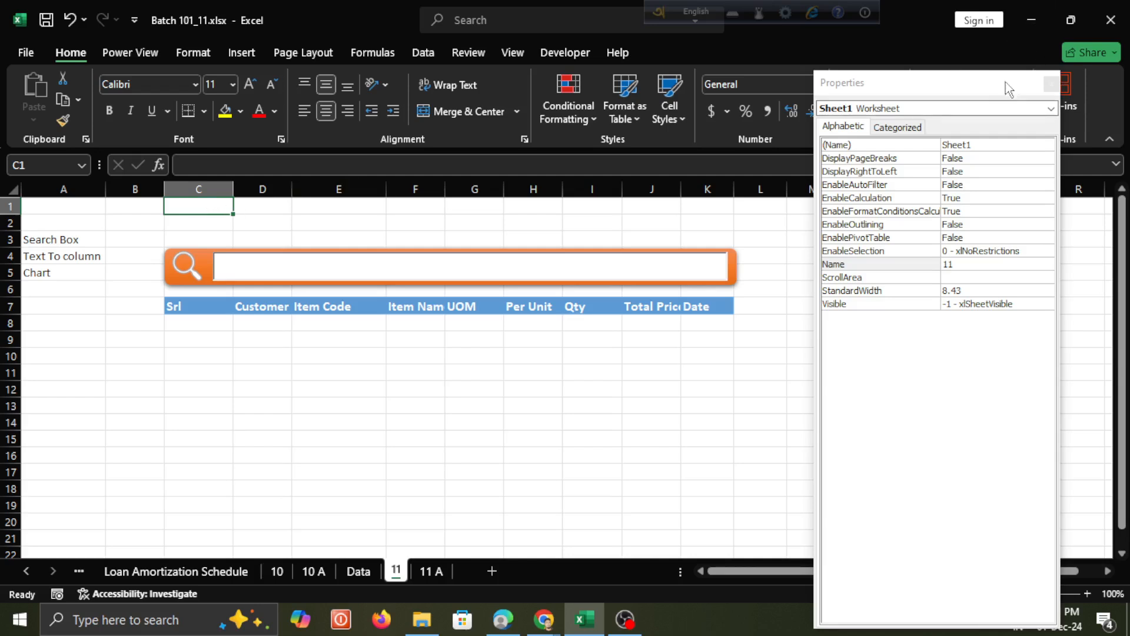
click(560, 265)
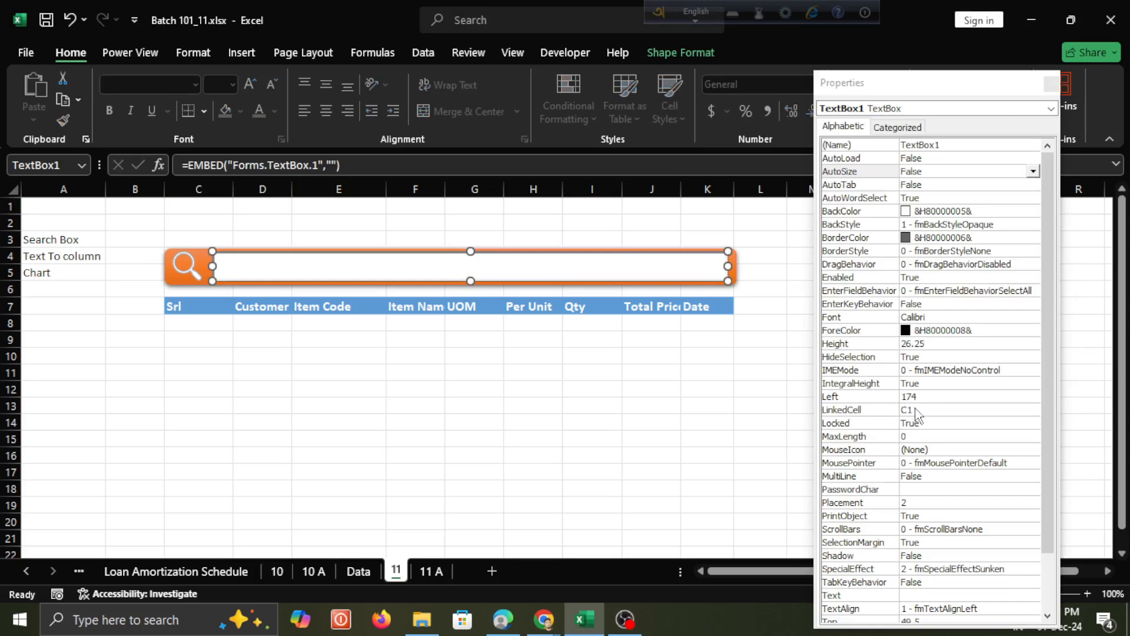
click(1052, 86)
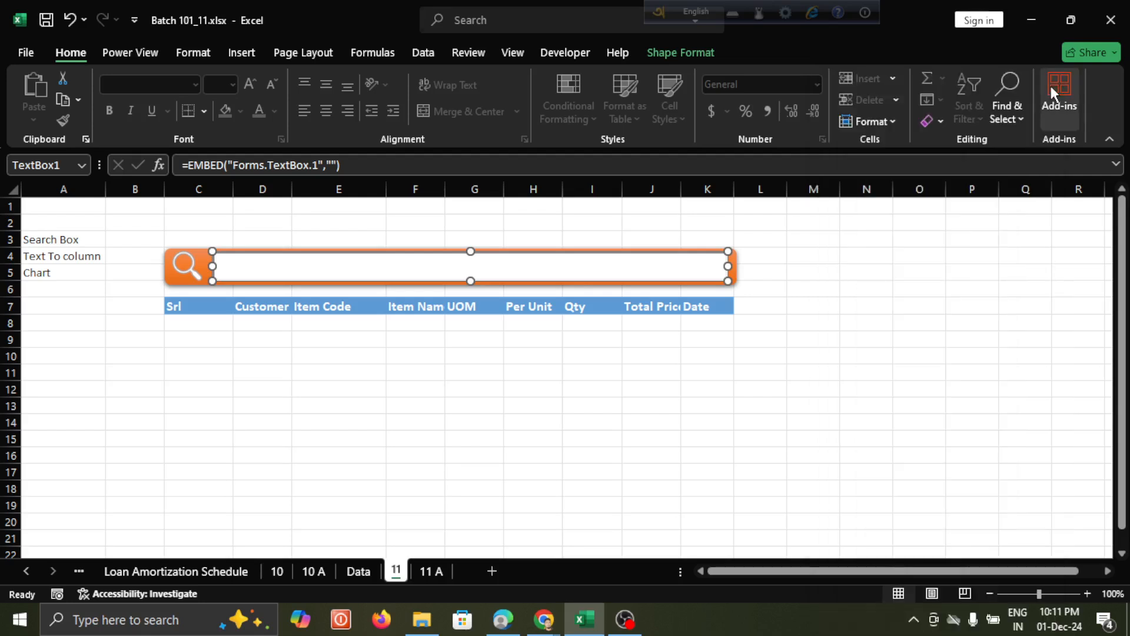
Enter 1 in cell C1 to test its link with the text box
click(207, 203)
text(1)
key(Return)
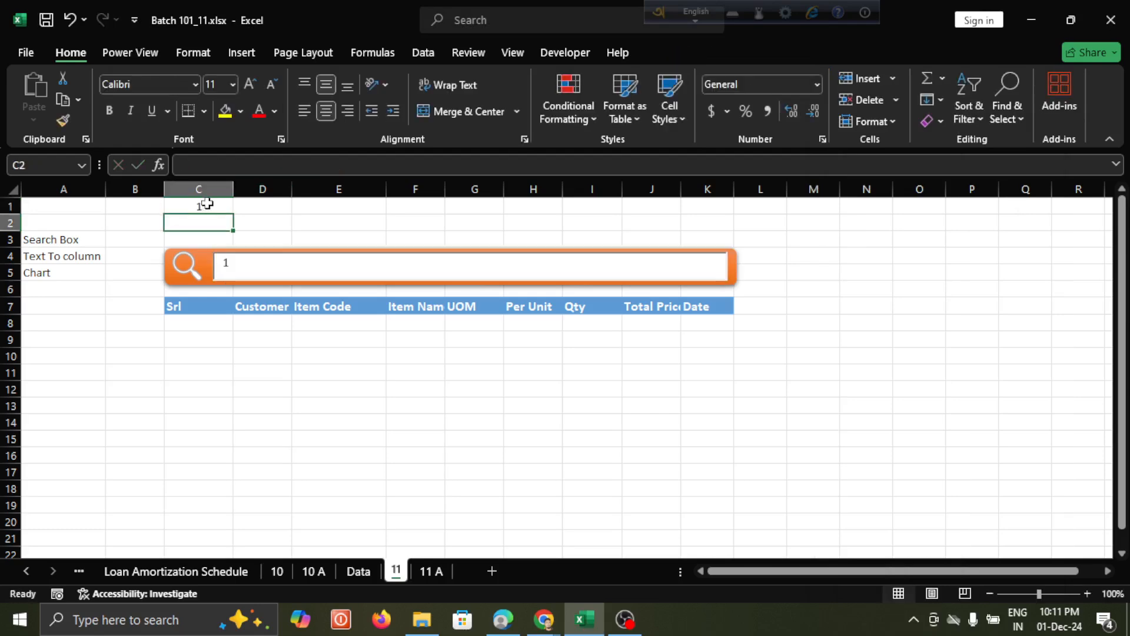
Set the text box's font to Calibri Bold, size 16, in its properties
click(227, 264)
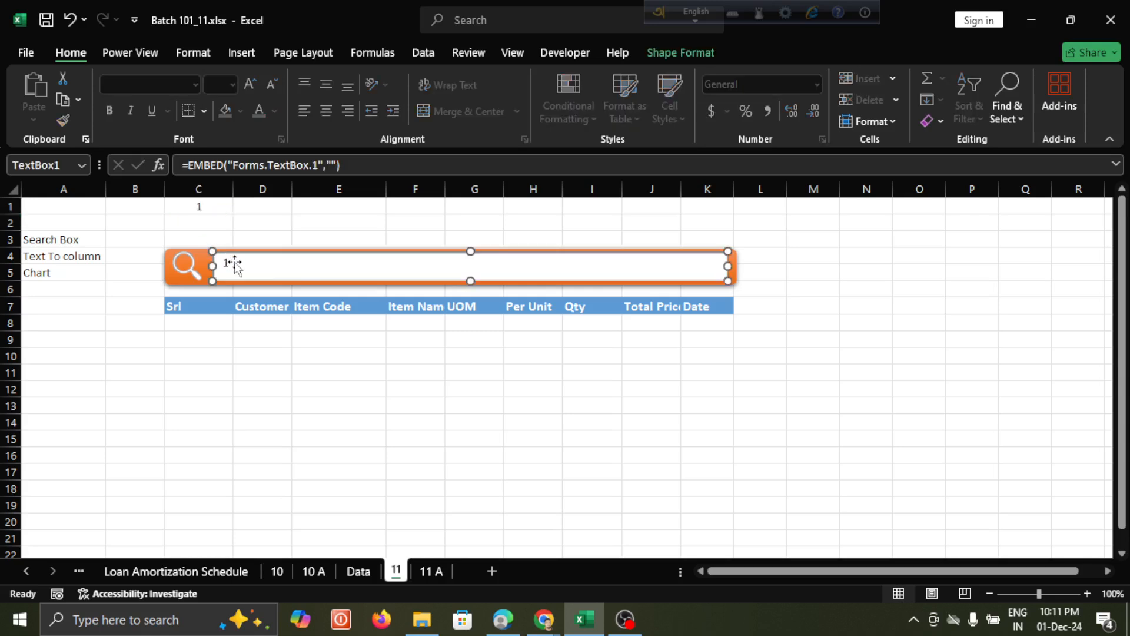
right_click(322, 281)
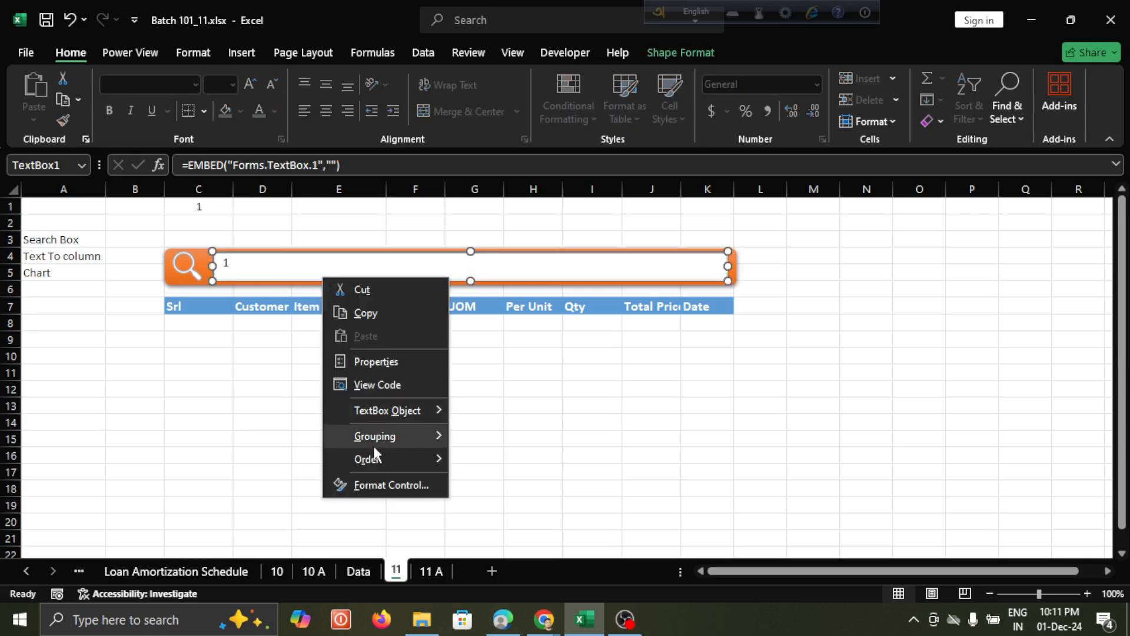
click(407, 362)
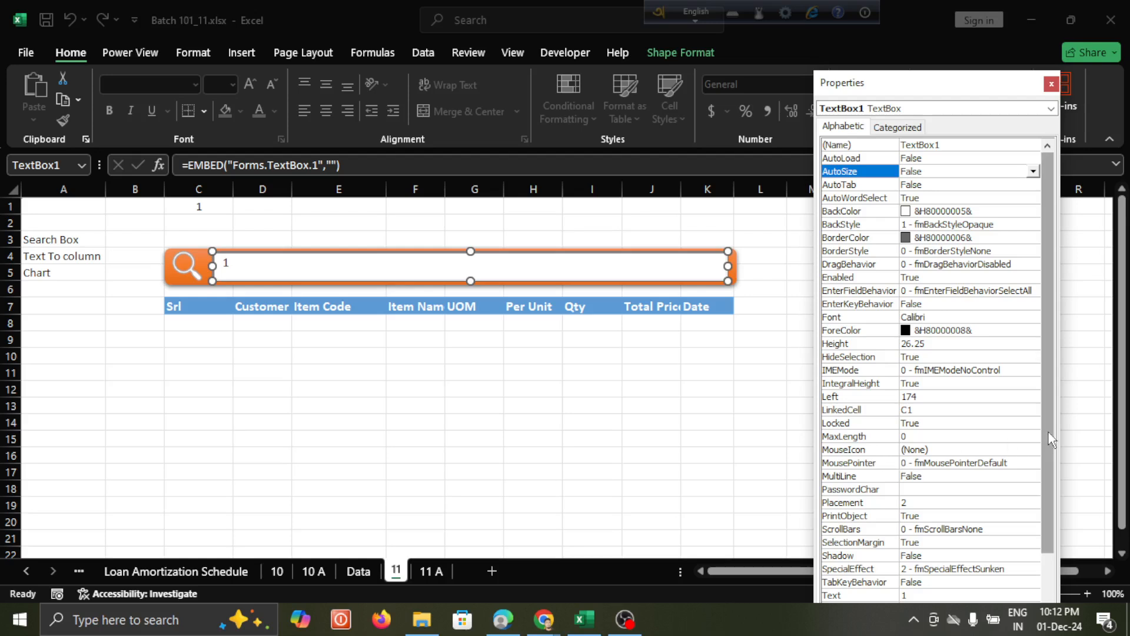
scroll(1053, 491, down, 2)
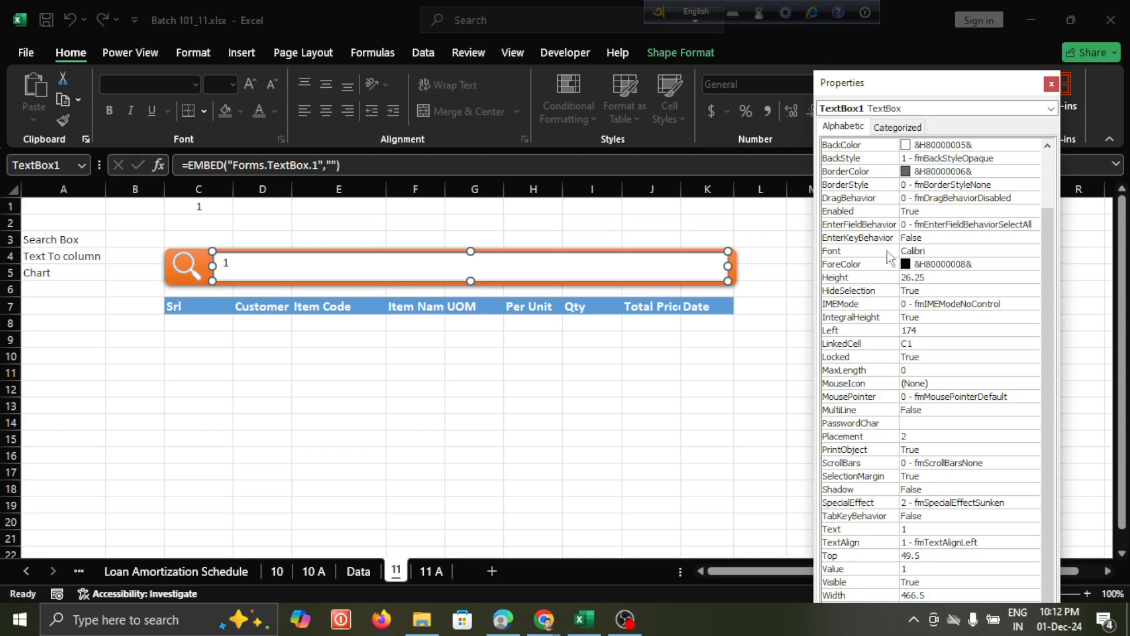
click(934, 253)
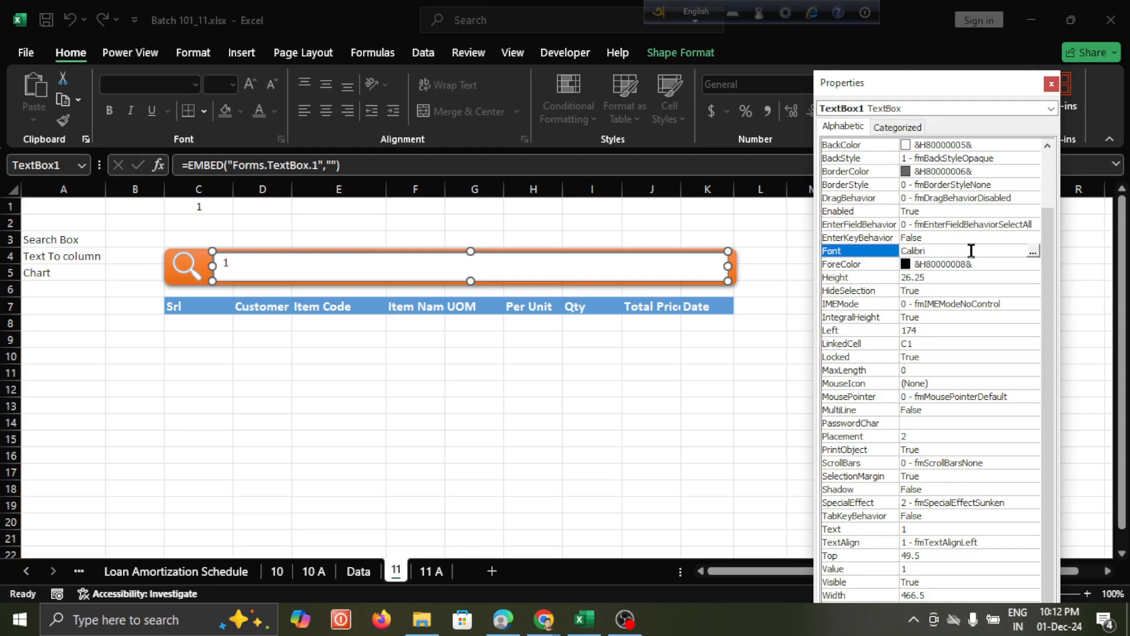
click(1033, 253)
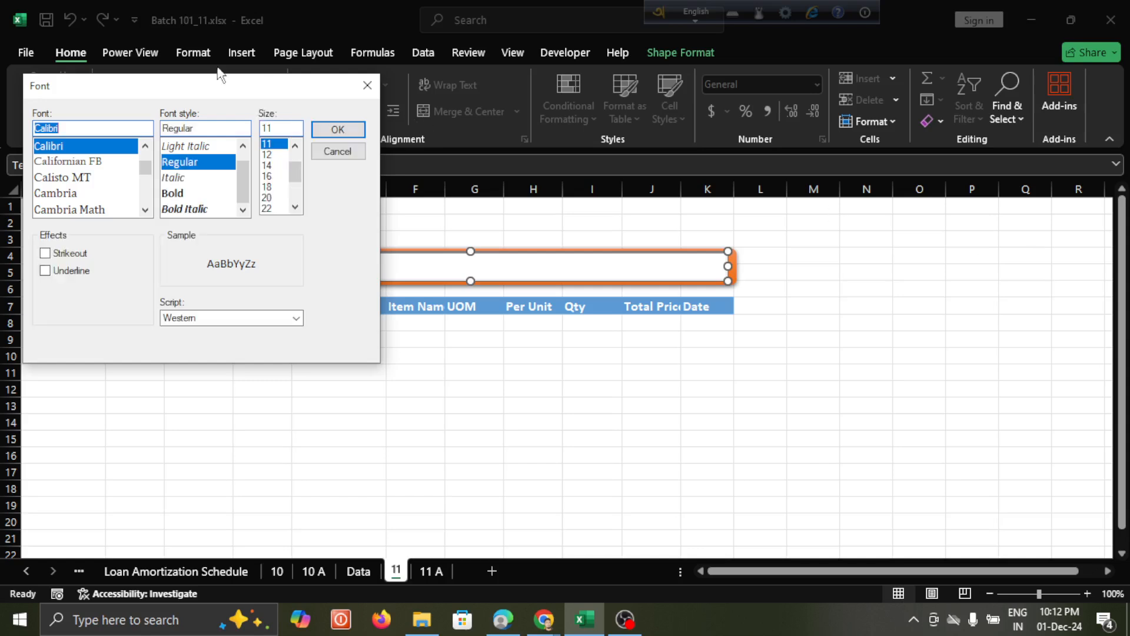
drag(171, 88, 752, 160)
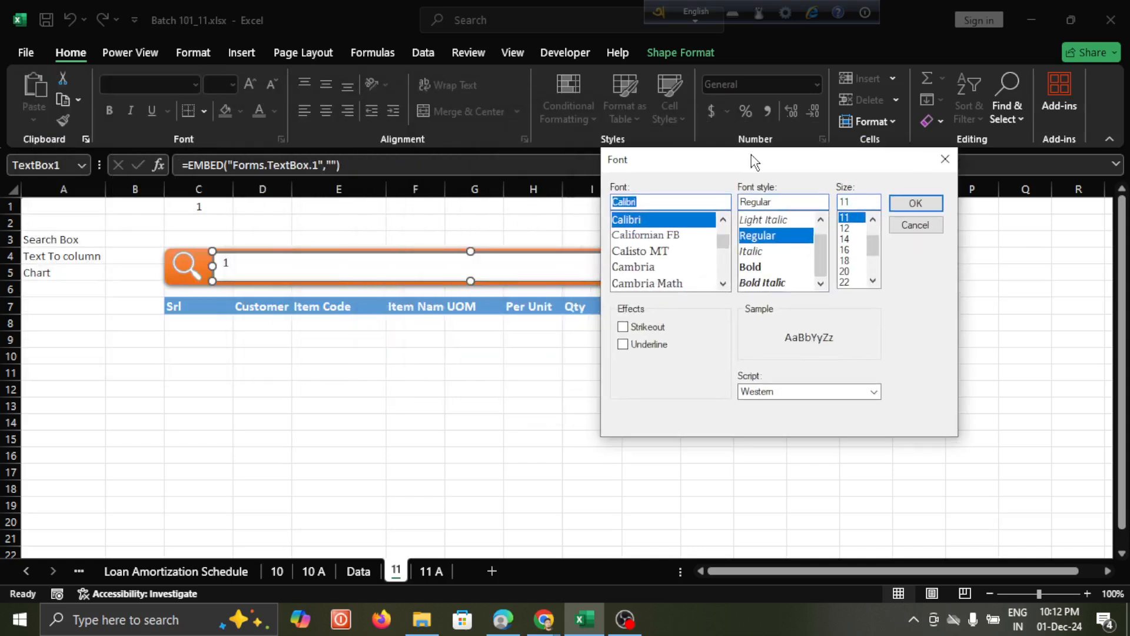
click(754, 268)
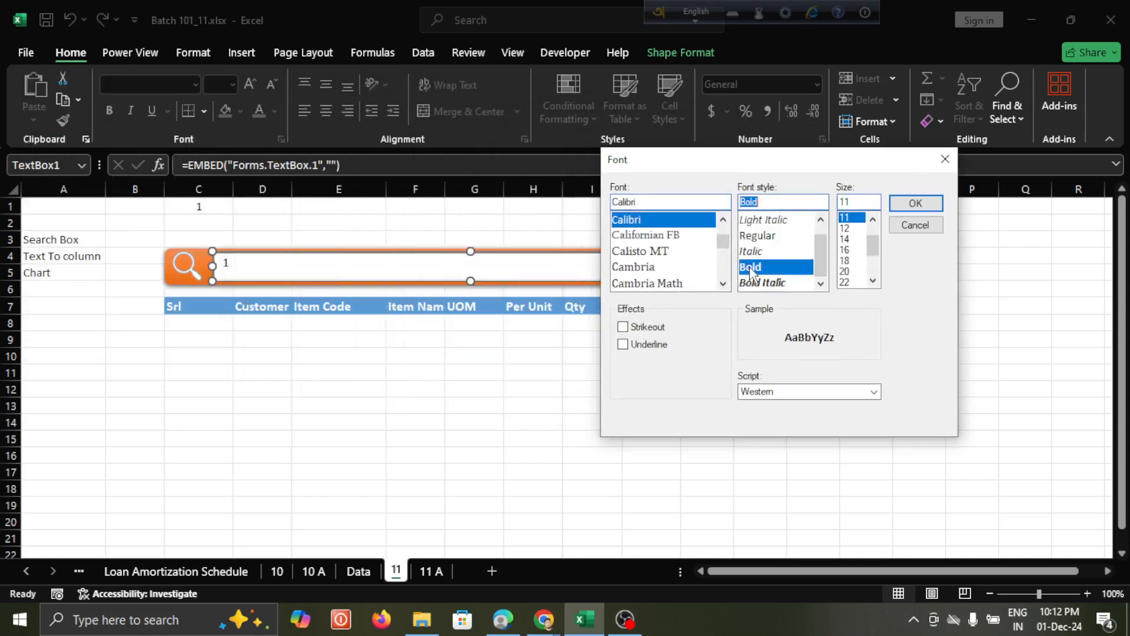
click(846, 250)
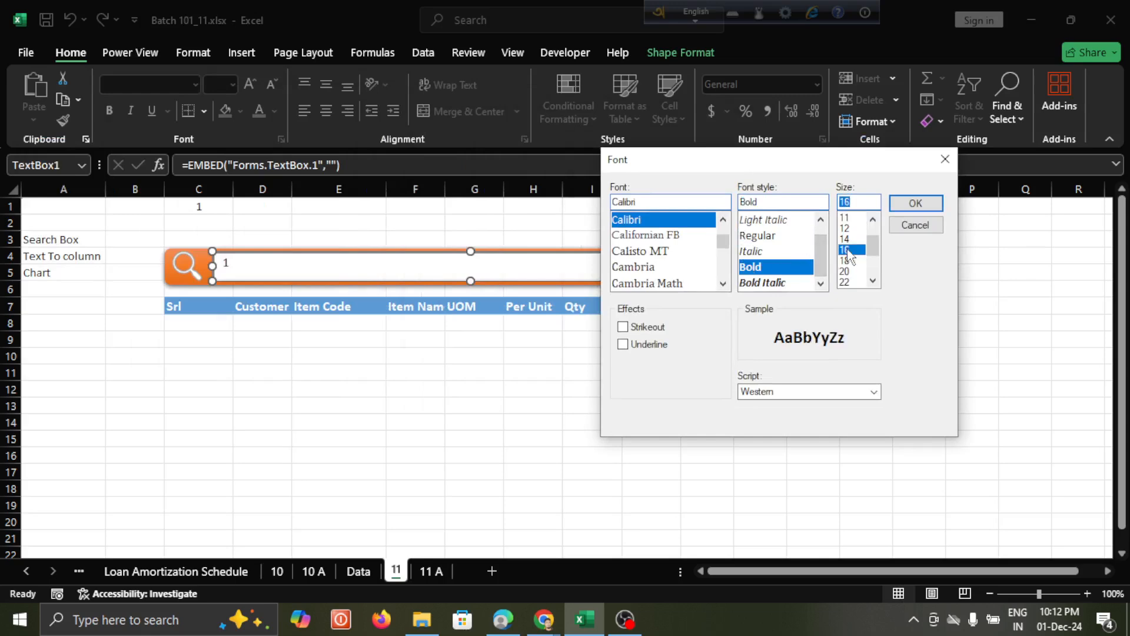
click(915, 203)
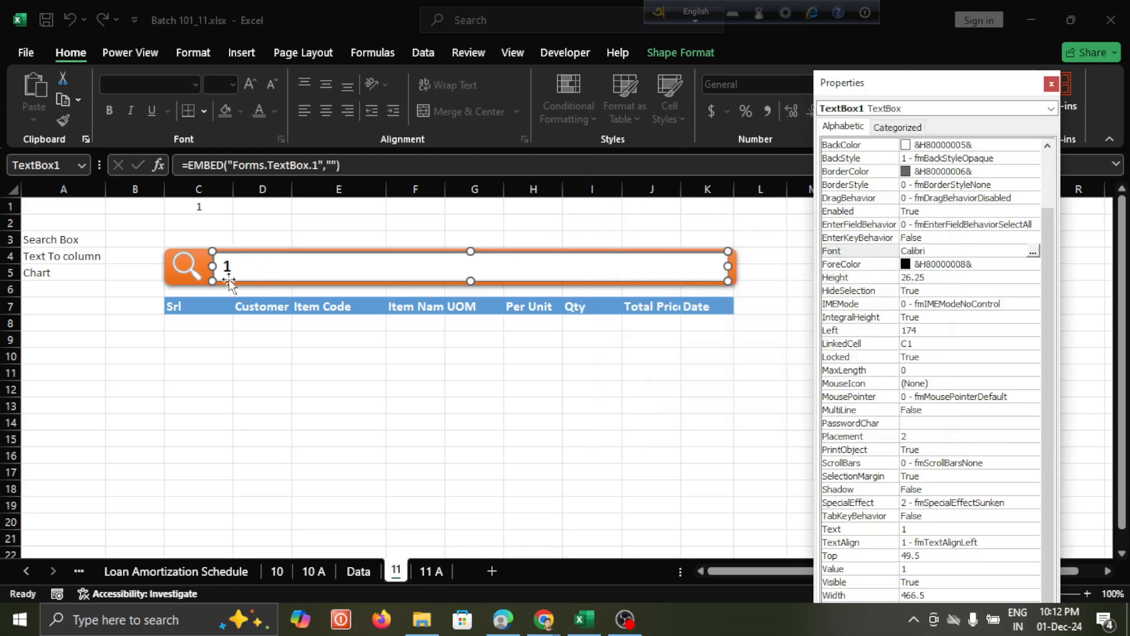
click(1052, 84)
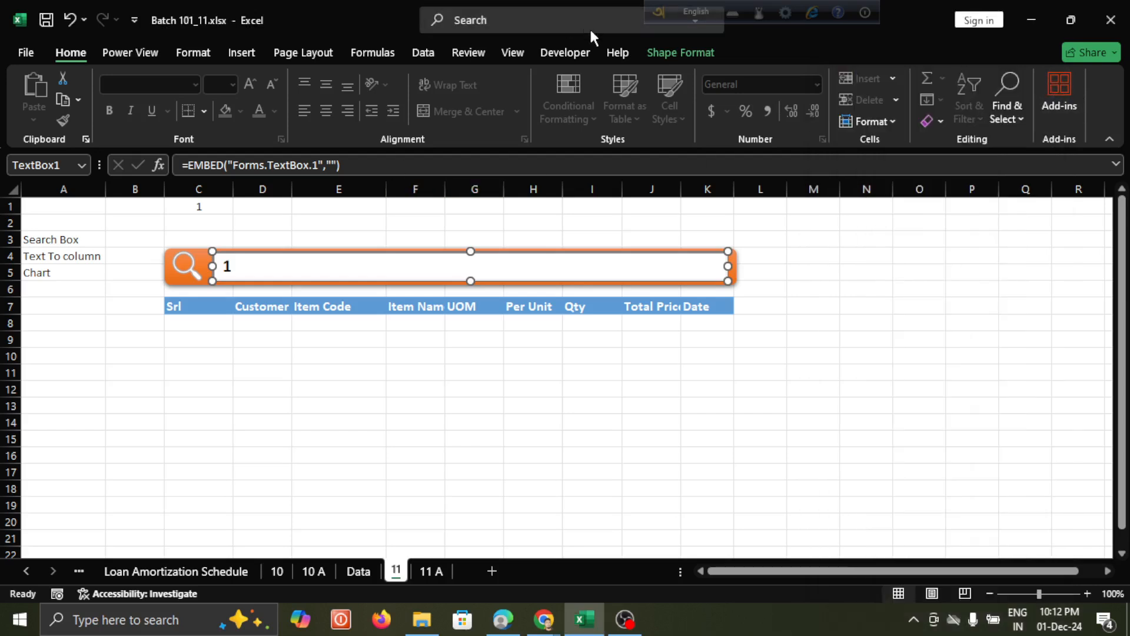
Turn off Design Mode and try different numbers in the search text box, ending with 102
click(563, 52)
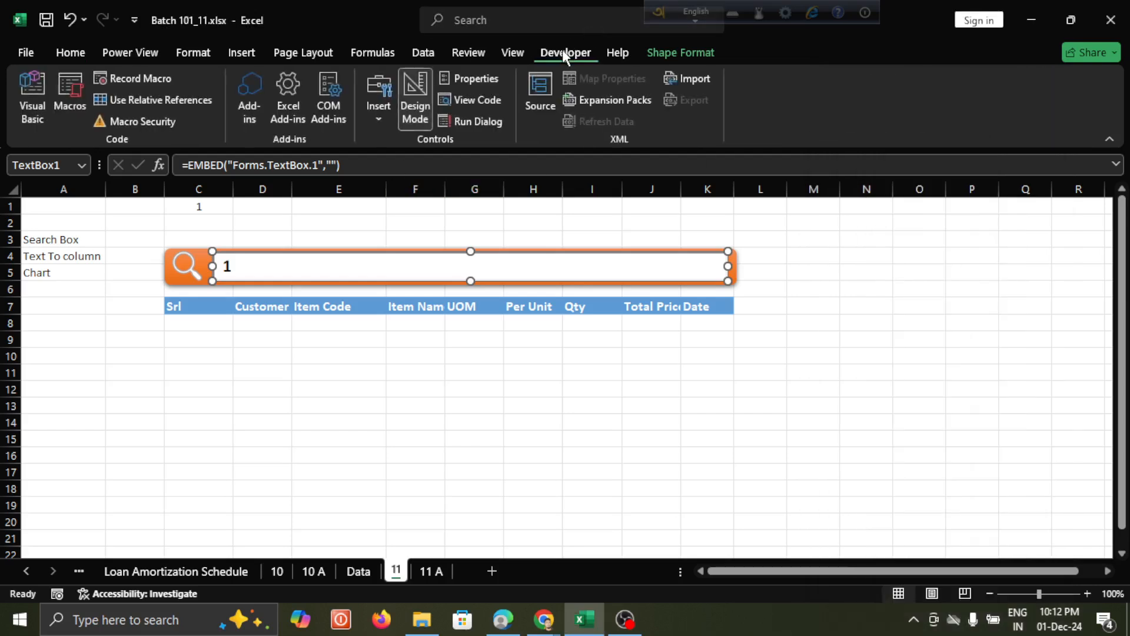
click(413, 104)
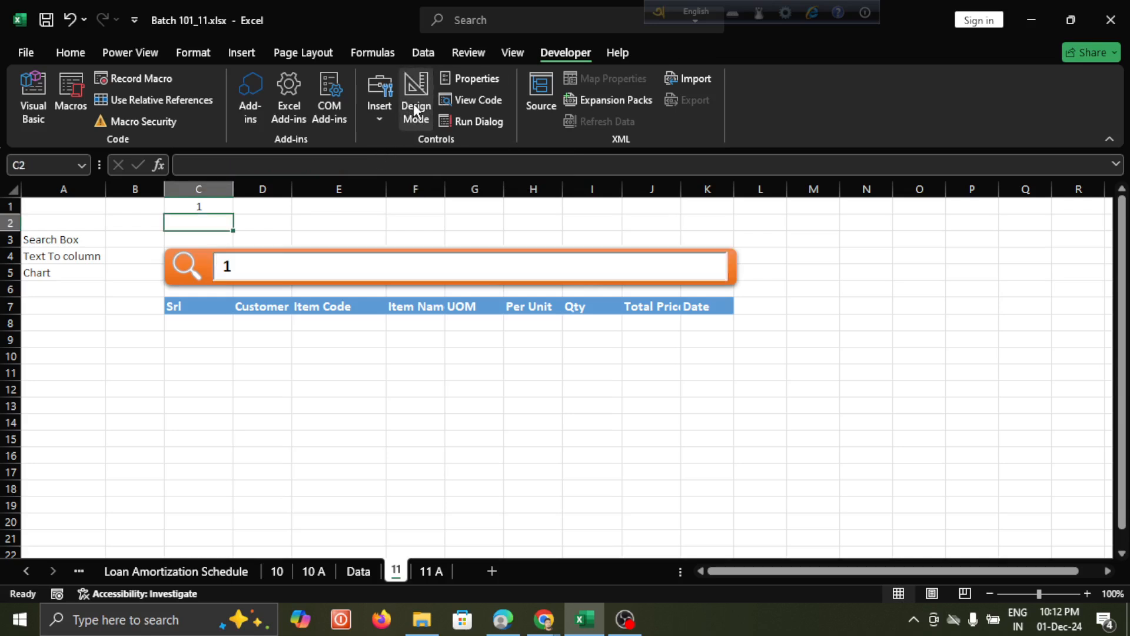
click(263, 267)
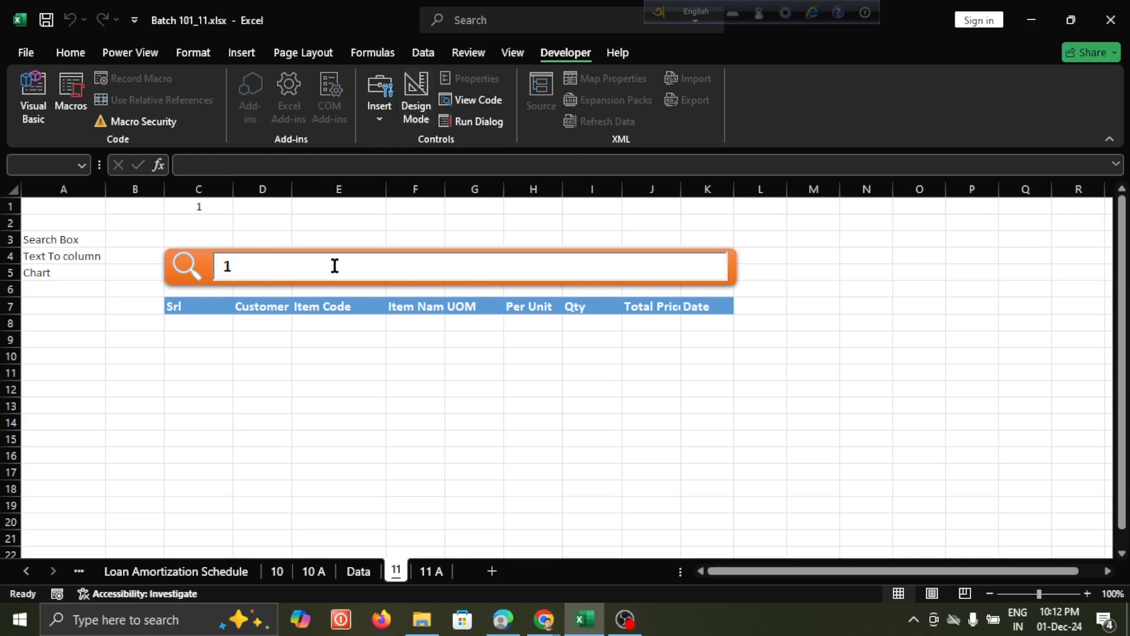
text(1)
key(BackSpace)
text(123)
key(BackSpace)
key(BackSpace)
text(1234)
key(BackSpace)
key(BackSpace)
key(BackSpace)
text(02)
click(185, 330)
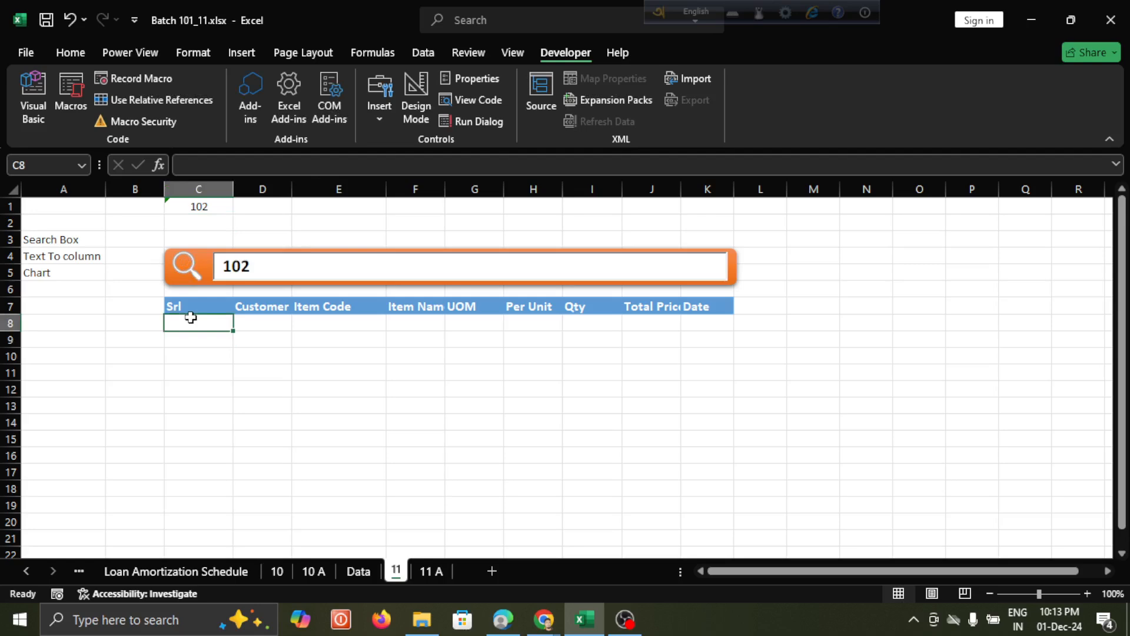
click(198, 207)
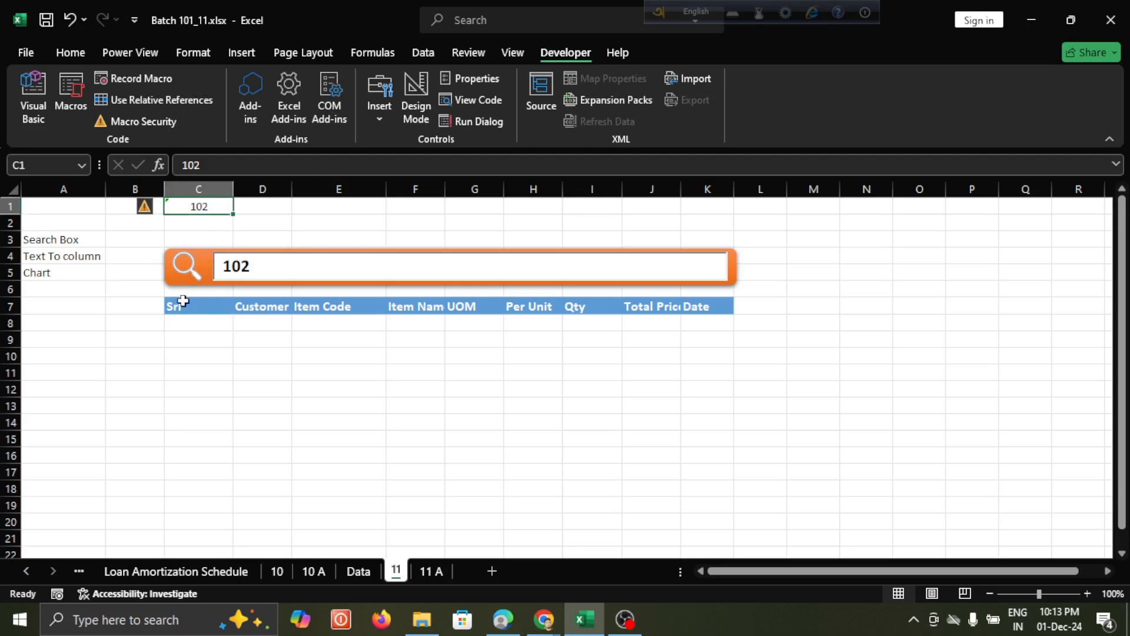
click(197, 328)
click(270, 260)
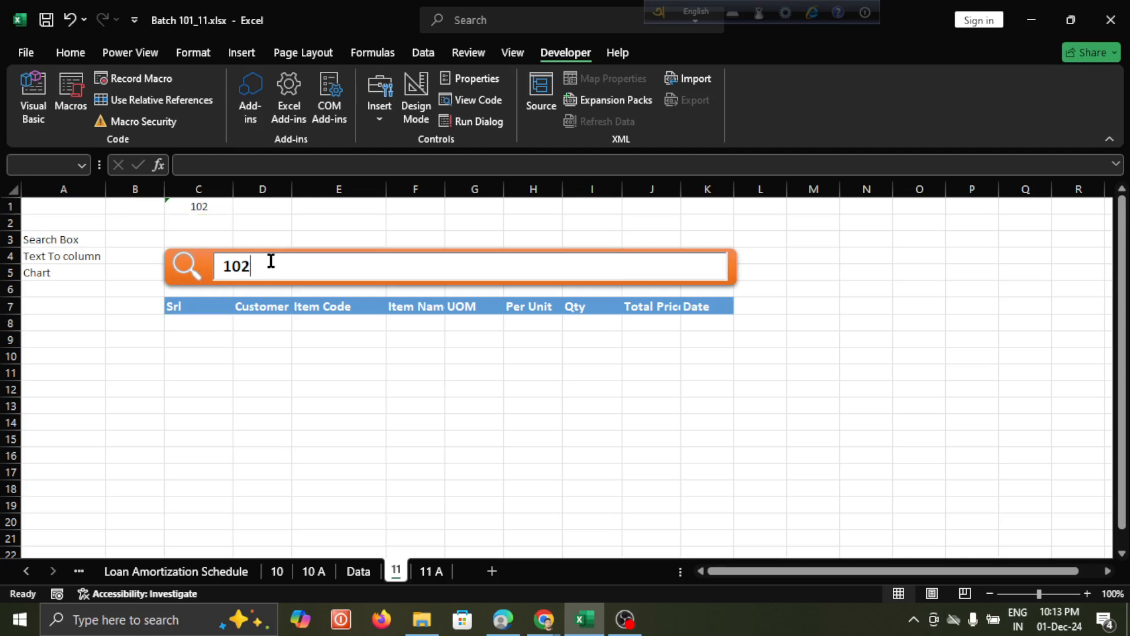
Start a FILTER formula in cell C8 using columns A:I of the Data sheet as its array
click(192, 321)
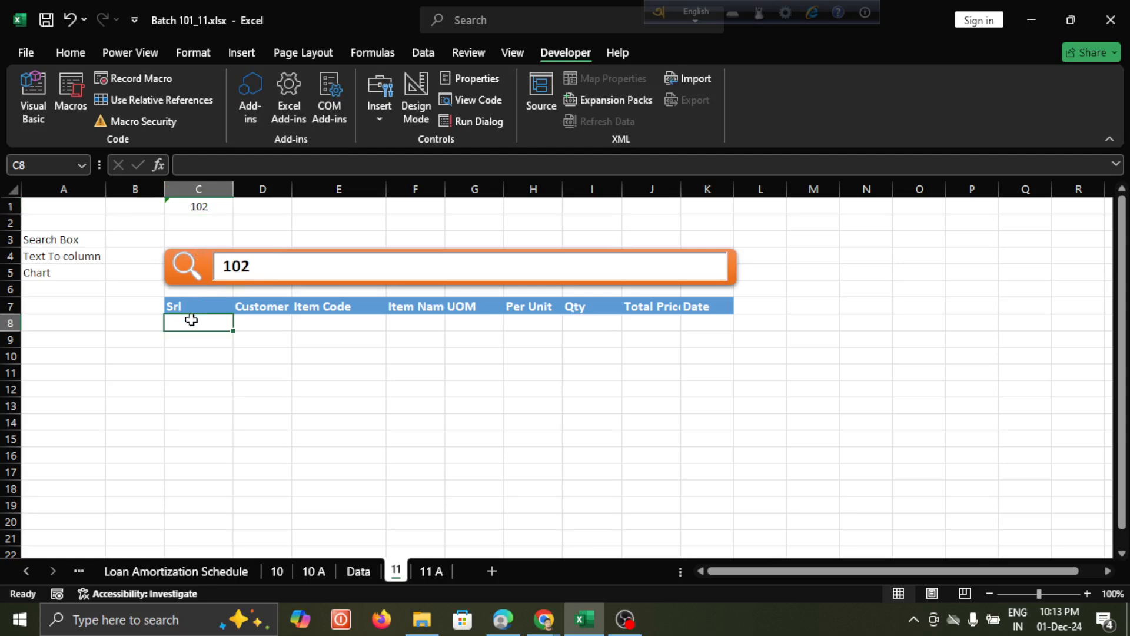
text(=)
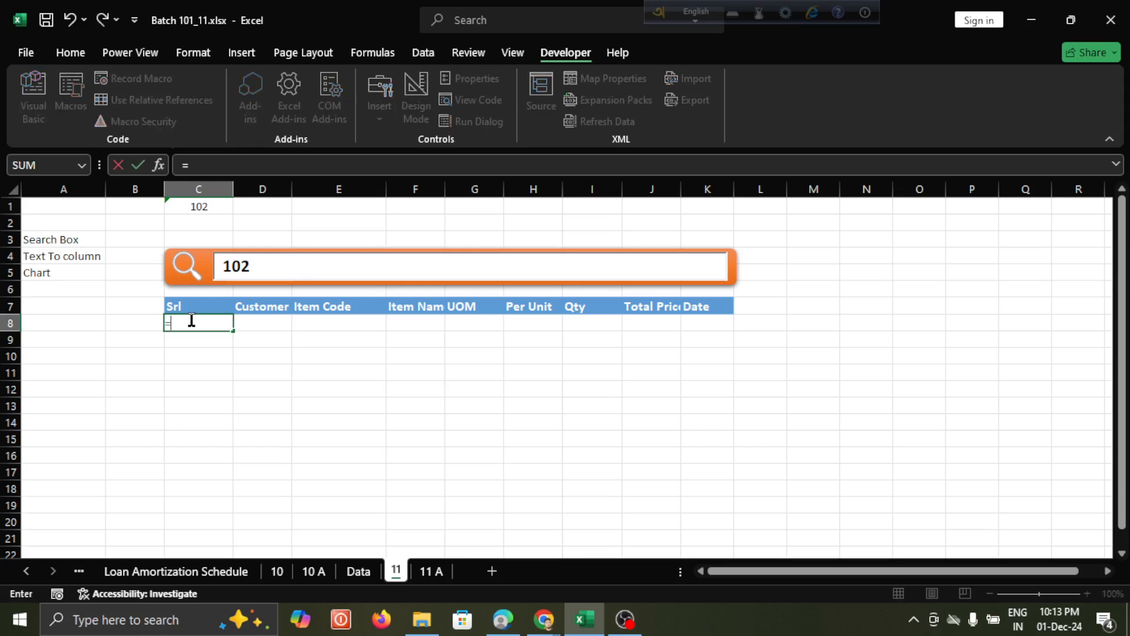
text(fi)
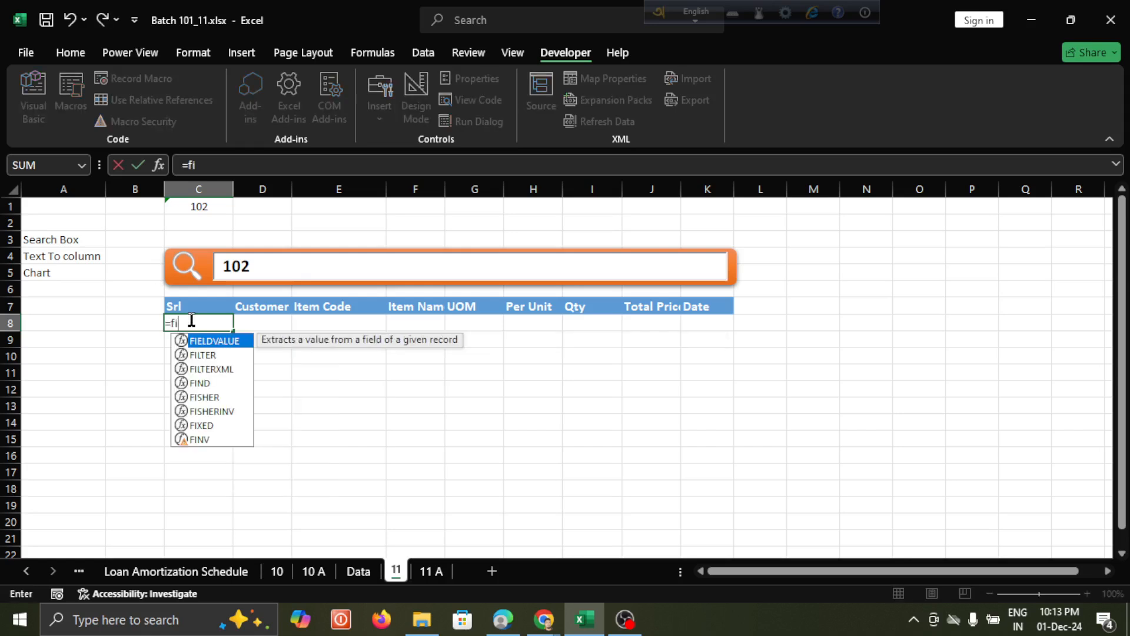
key(BackSpace)
key(BackSpace)
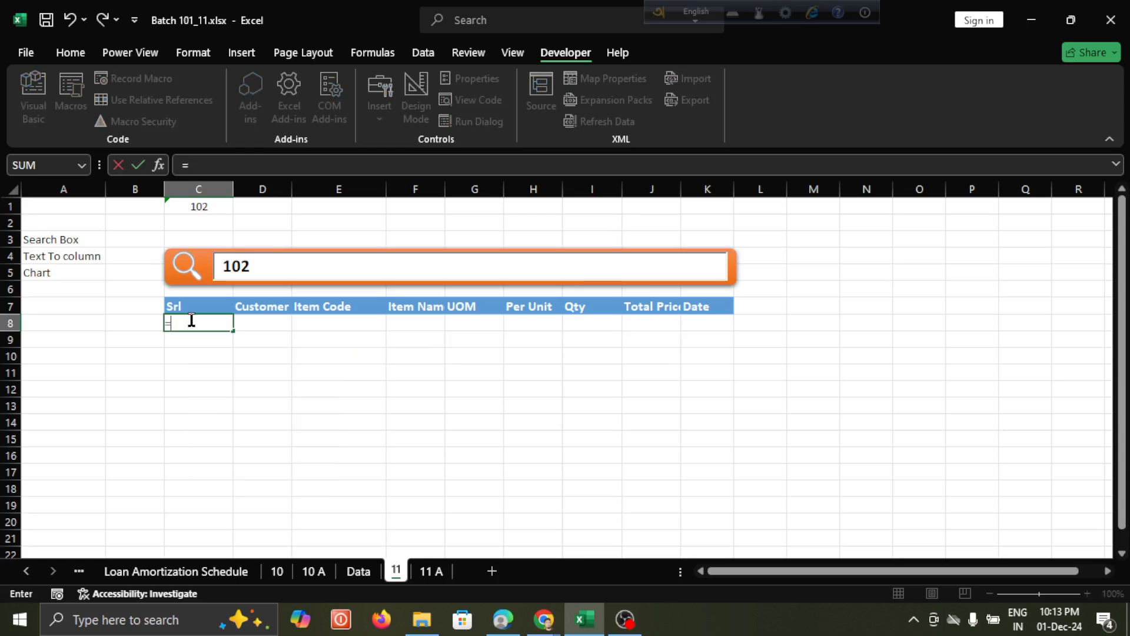
text(i)
key(BackSpace)
text(fi)
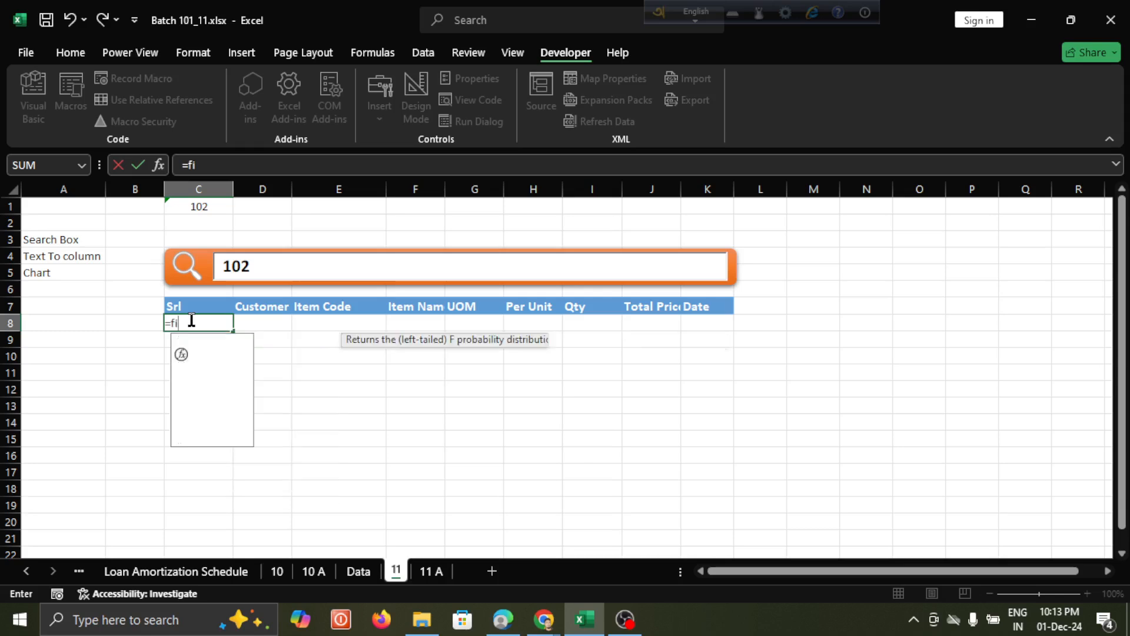
text(lte)
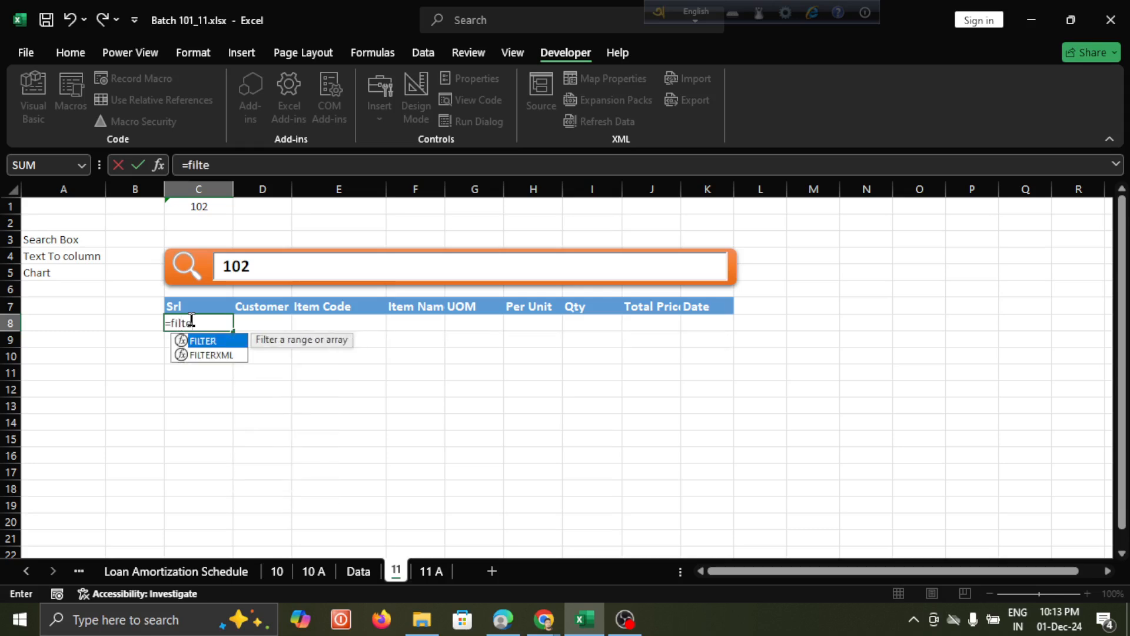
double_click(228, 344)
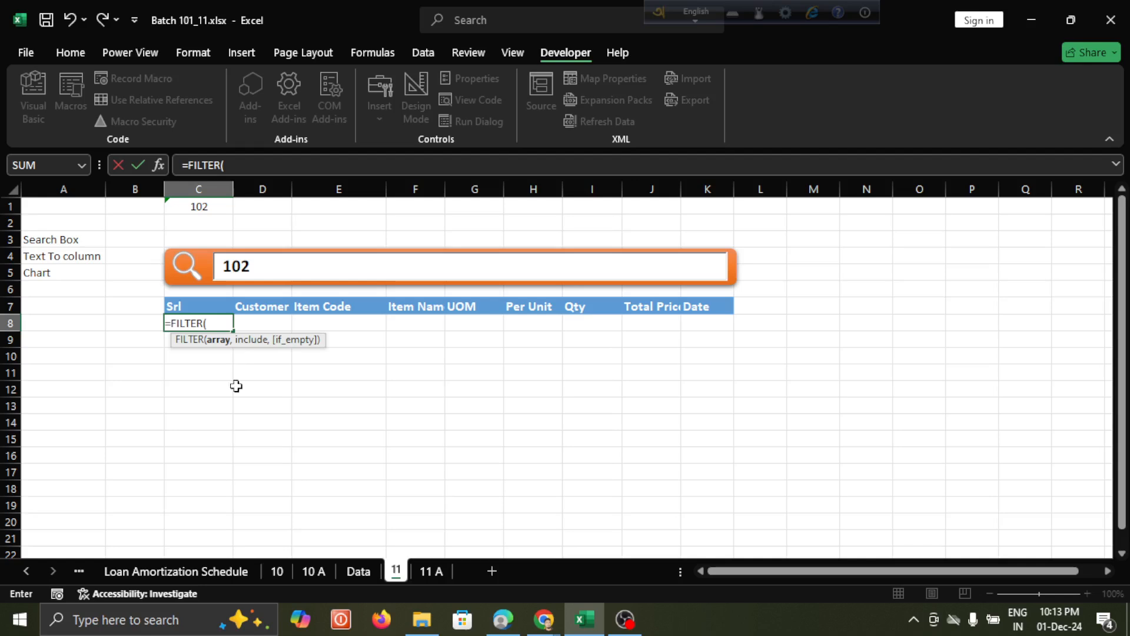
click(358, 571)
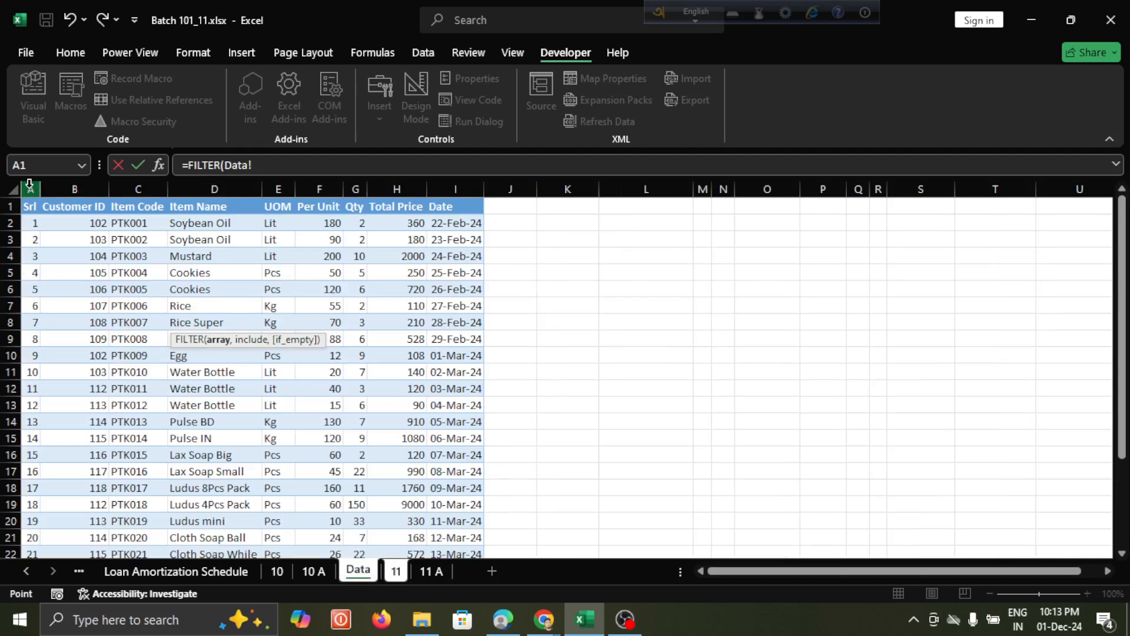
drag(30, 186, 454, 212)
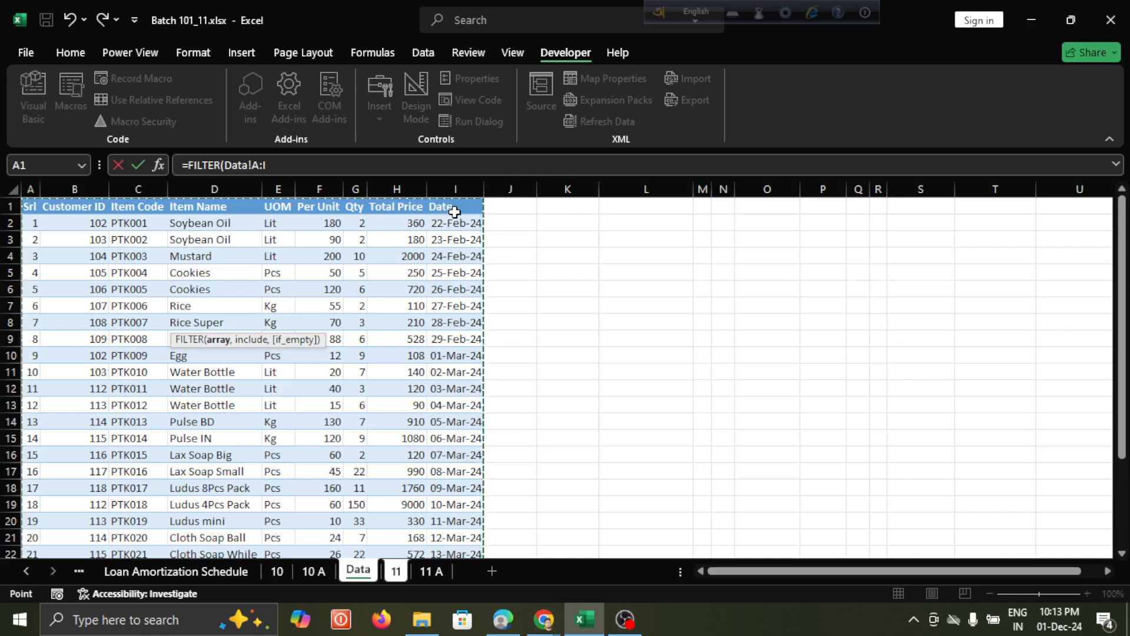
text(,)
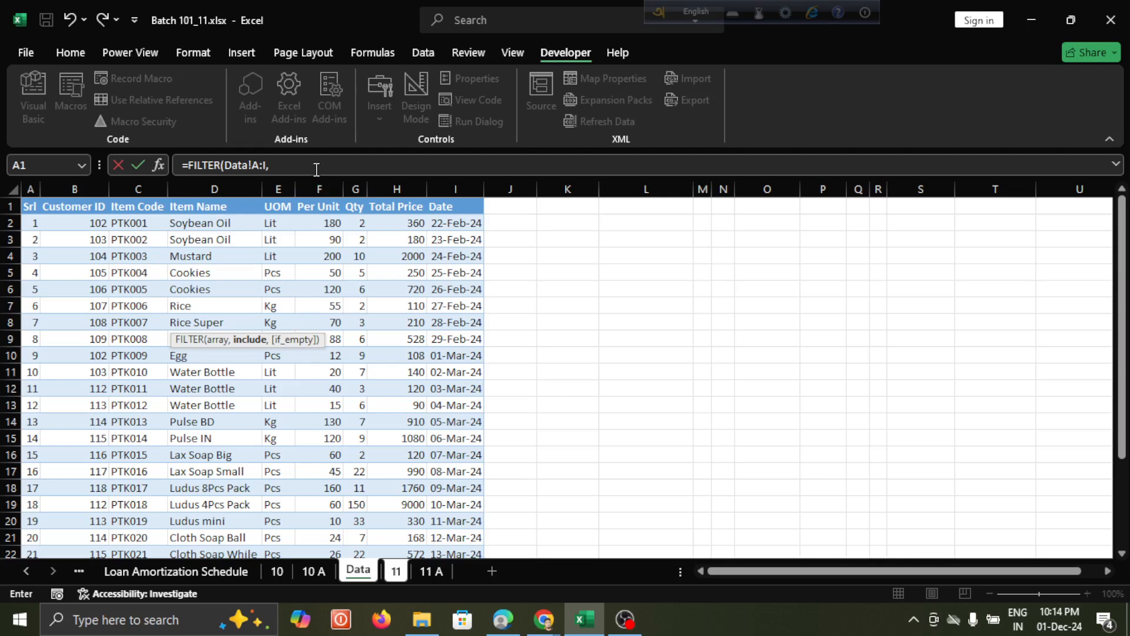
Complete the FILTER formula with the condition that the Data sheet's column B equals cell C1 on sheet 11
click(315, 168)
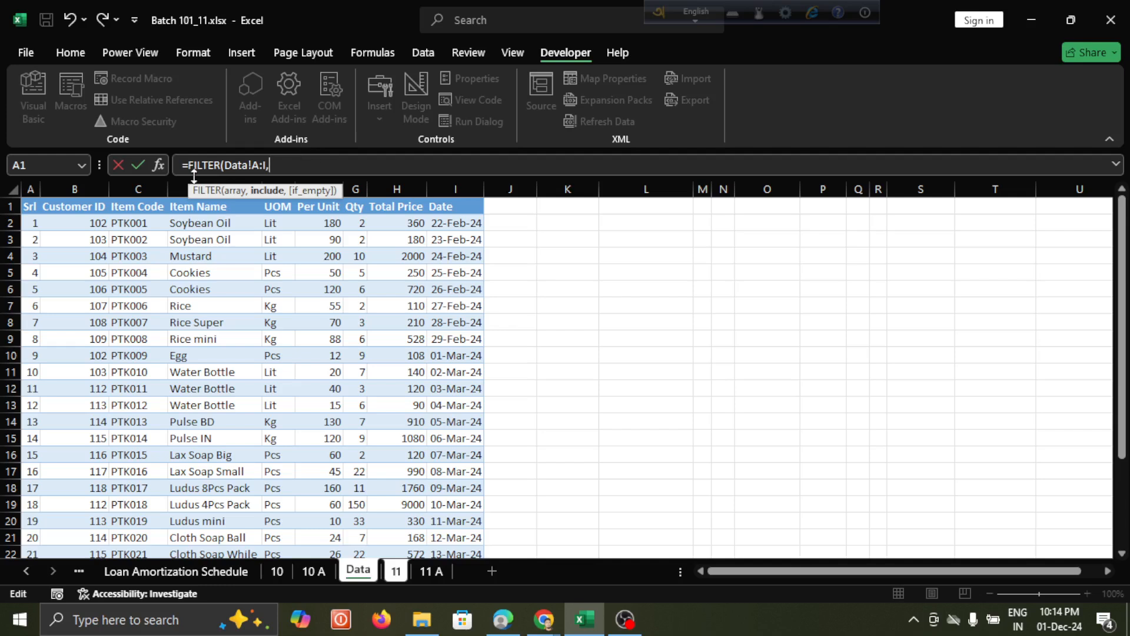
click(93, 191)
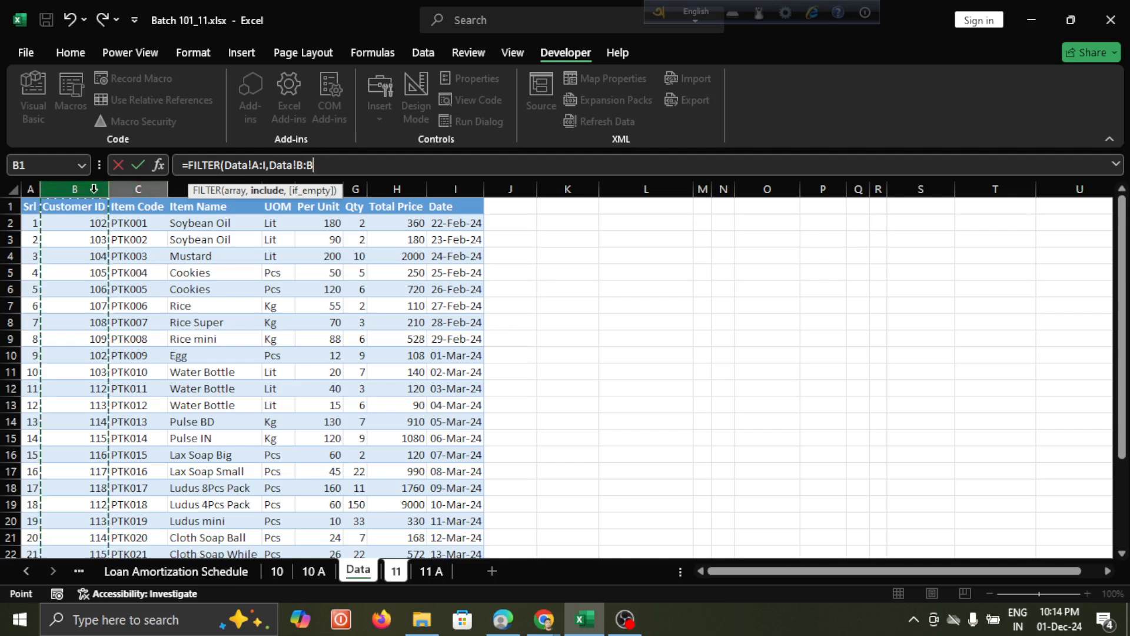
text(,)
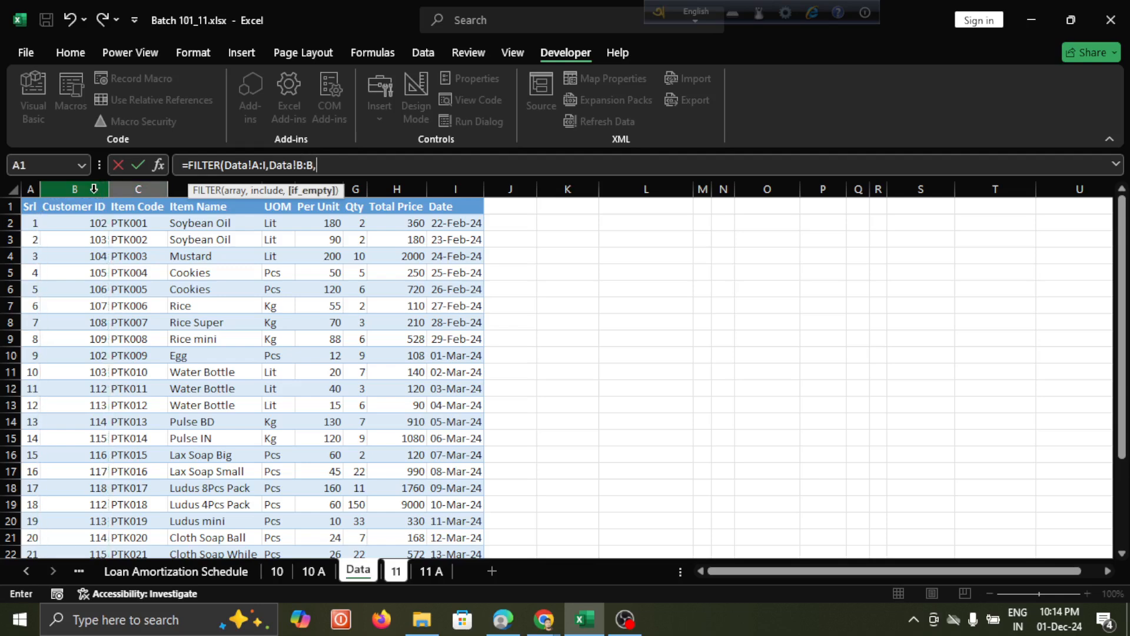
key(BackSpace)
text(=)
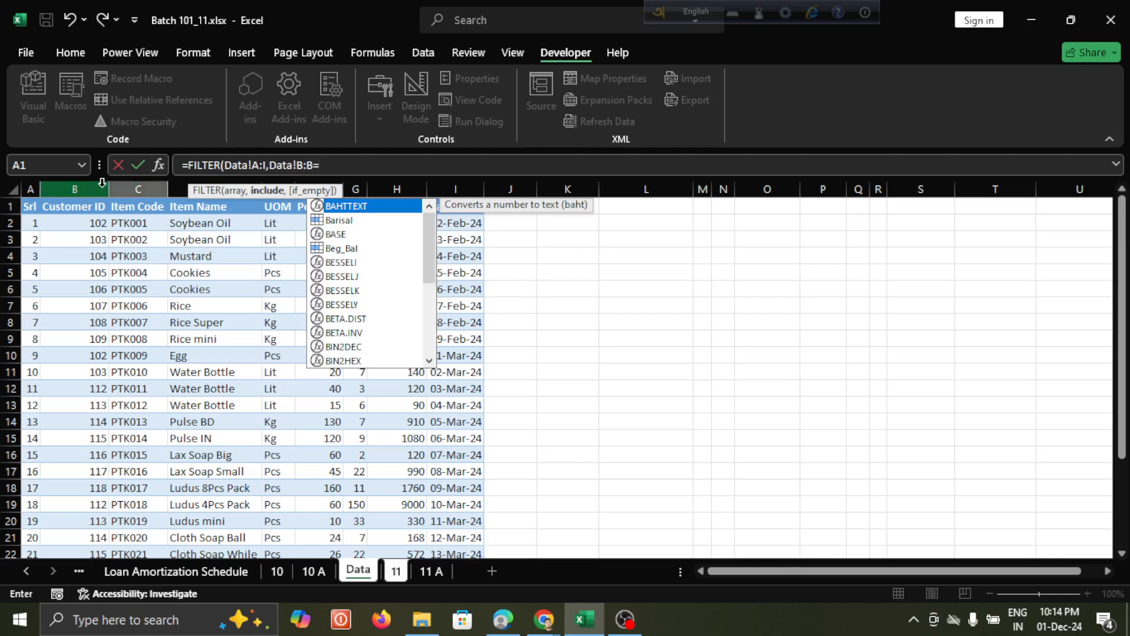
click(432, 571)
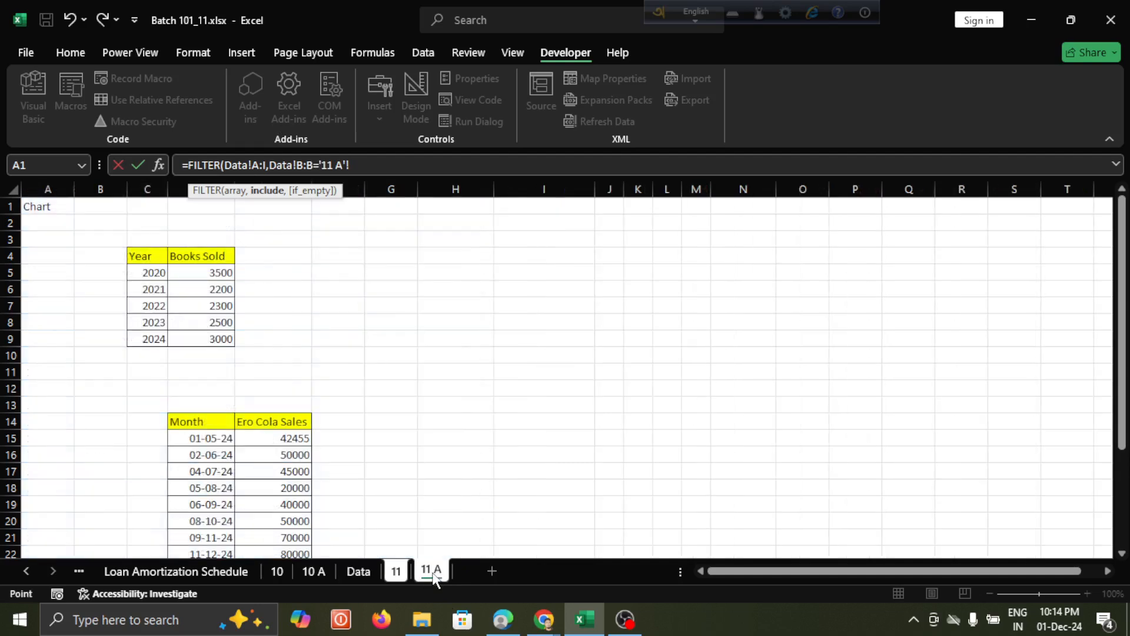
click(393, 573)
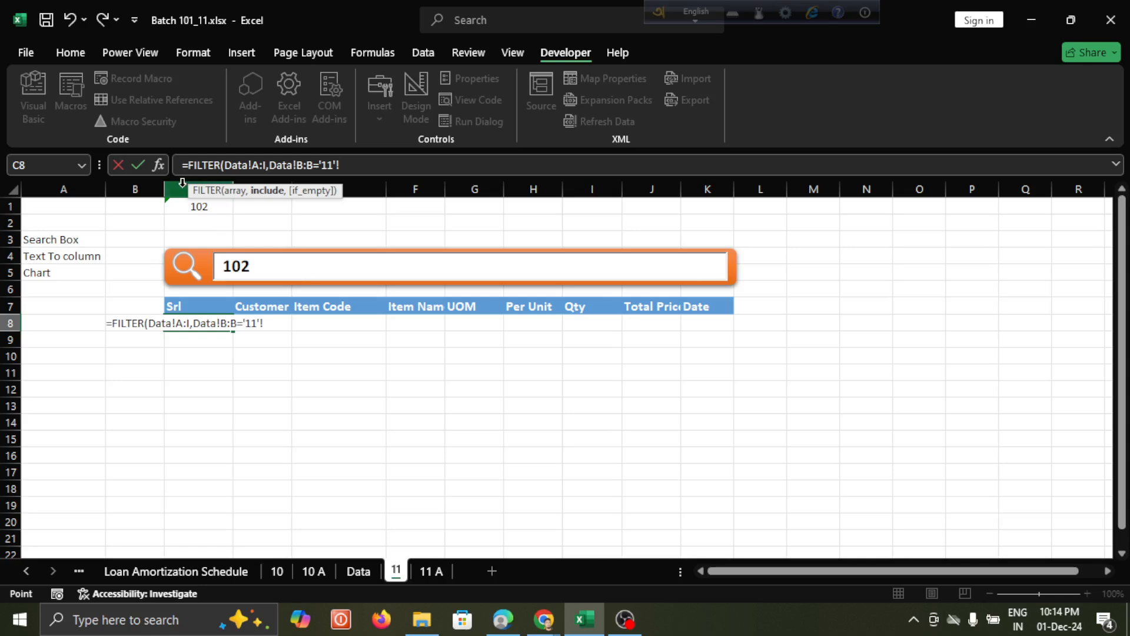
click(184, 206)
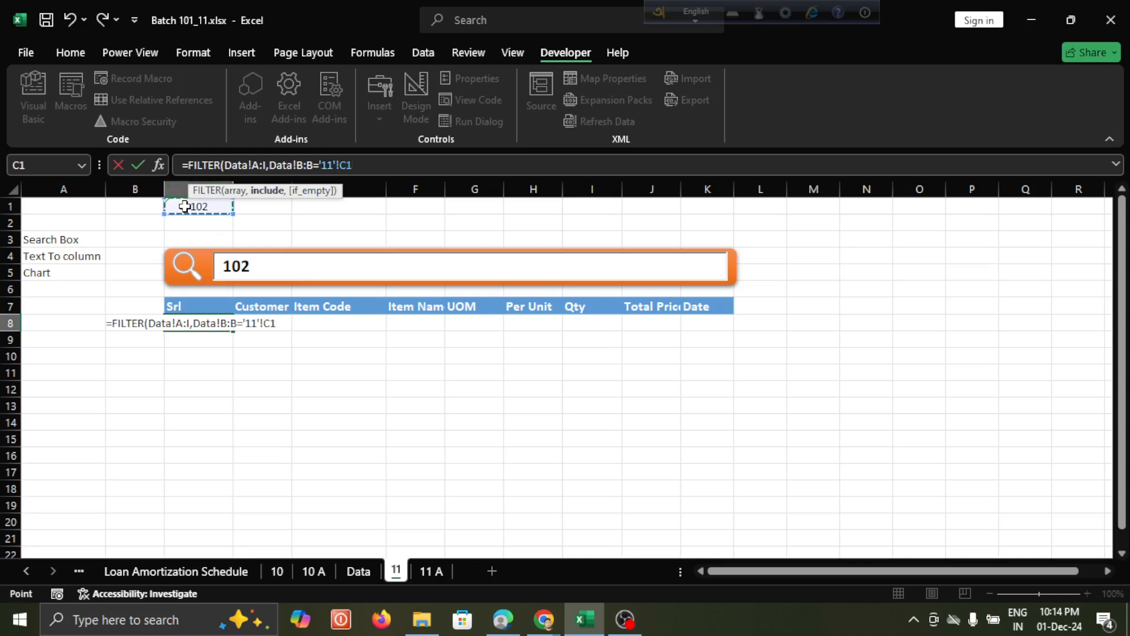
key(Return)
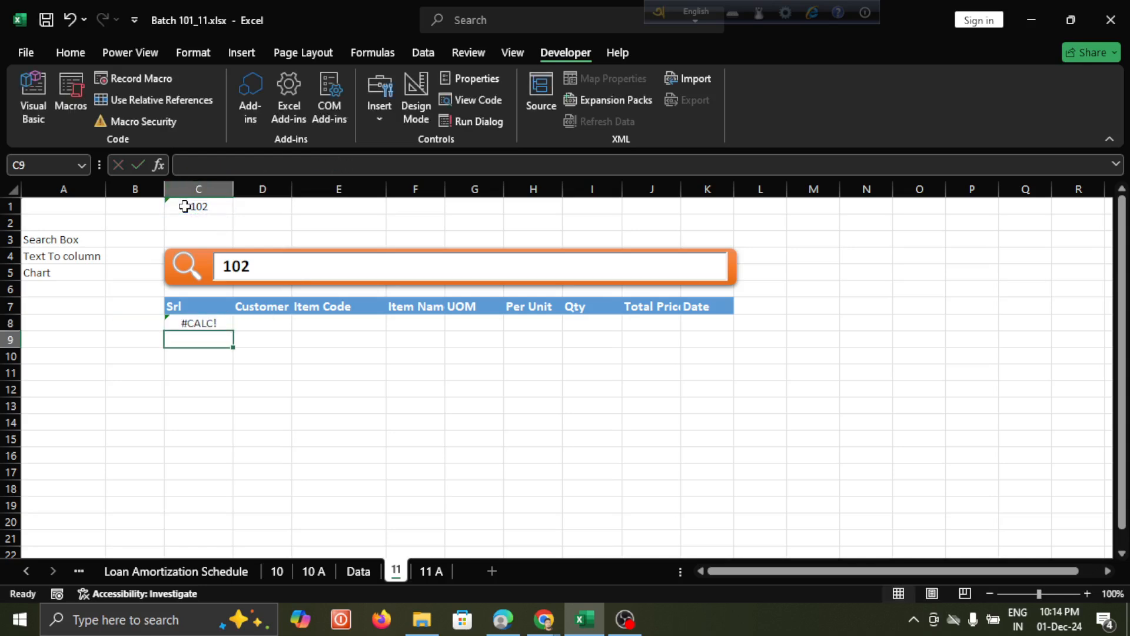
click(200, 322)
click(363, 164)
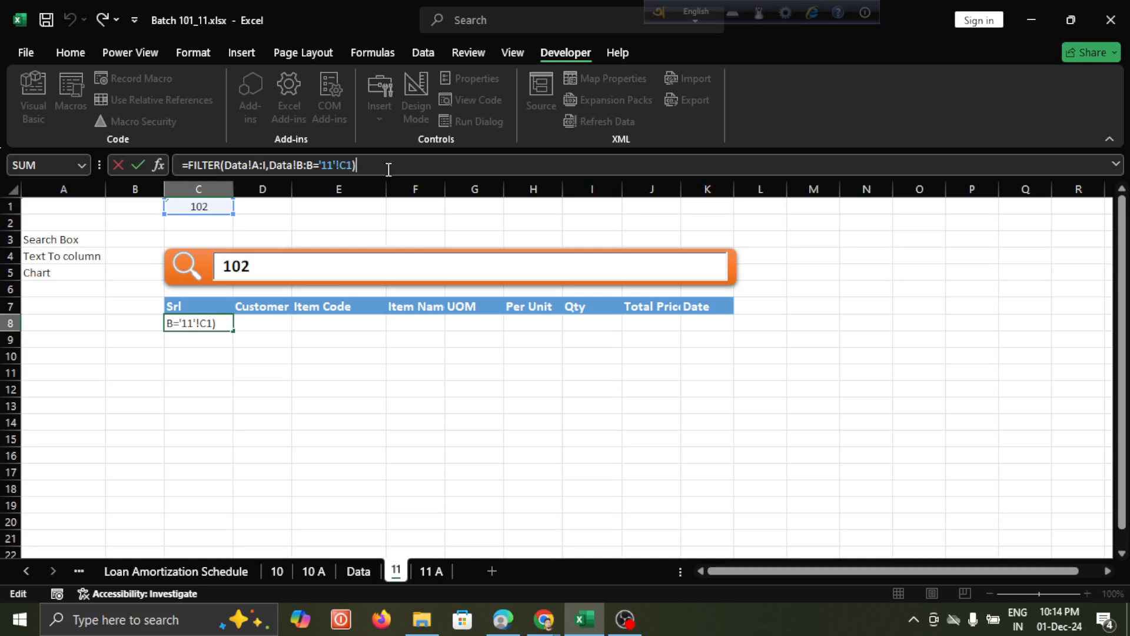
key(BackSpace)
key(BackSpace)
key(BackSpace)
key(BackSpace)
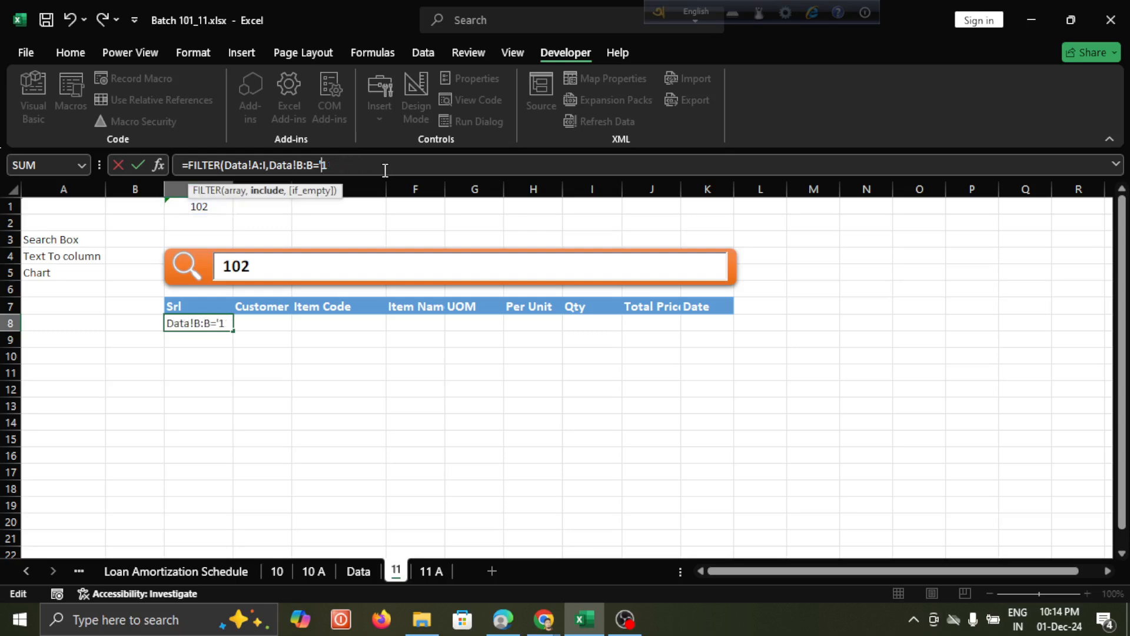
key(BackSpace)
key(BackSpace)
key(BackSpace)
key(BackSpace)
key(BackSpace)
key(BackSpace)
key(BackSpace)
key(BackSpace)
key(BackSpace)
key(BackSpace)
key(BackSpace)
key(Escape)
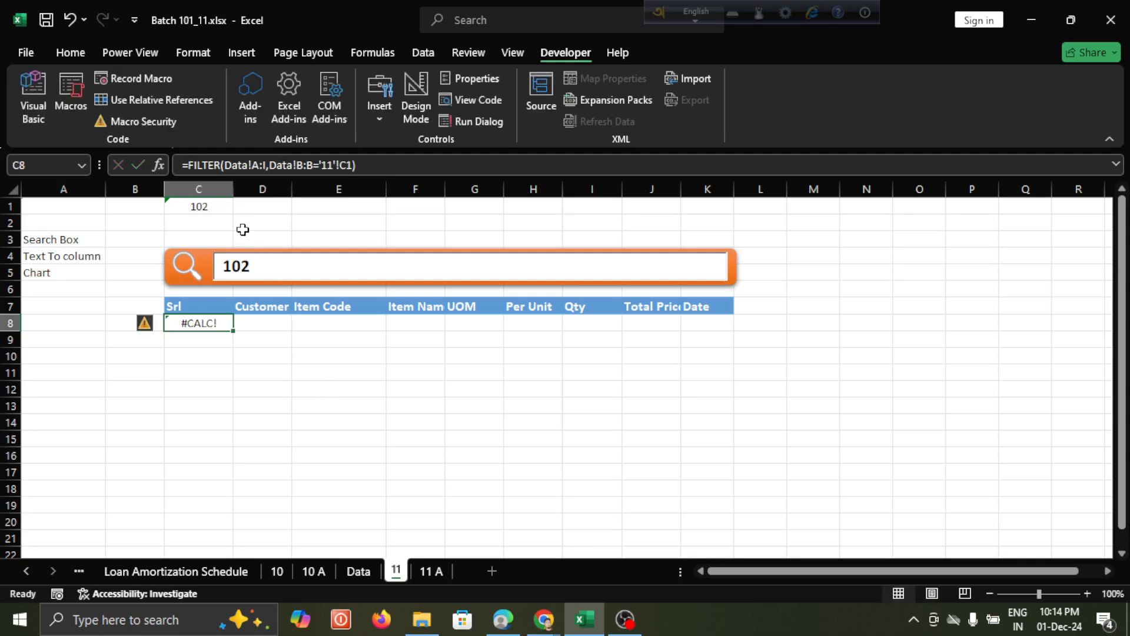
Enter 102 directly in cell C1 and check it against the FILTER formula in C8
click(199, 204)
text(1)
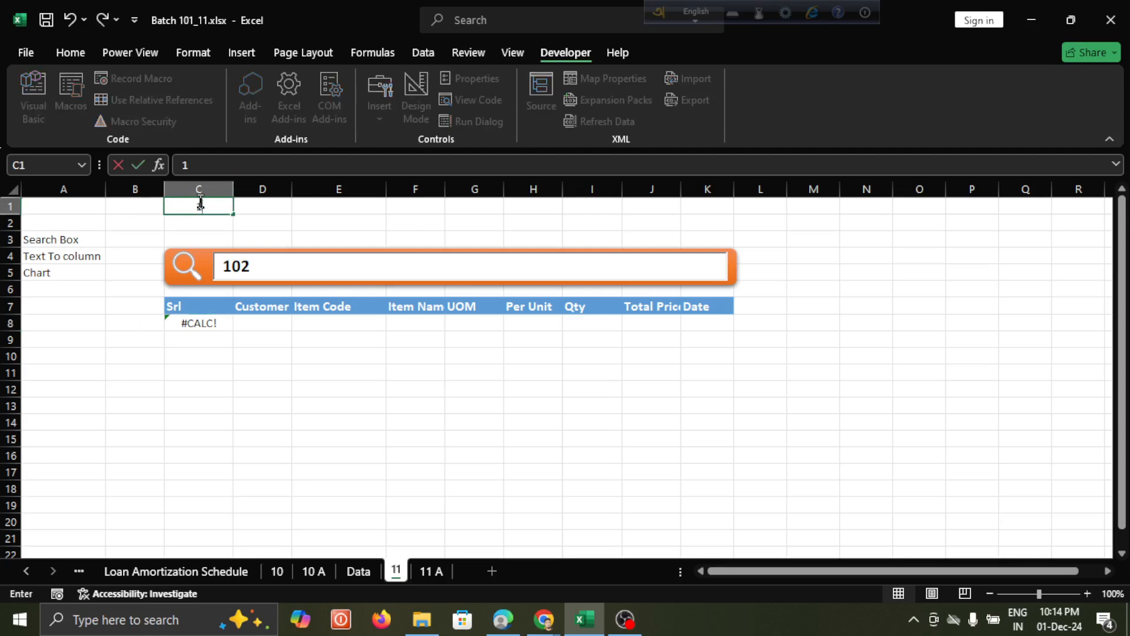
text(02)
key(Return)
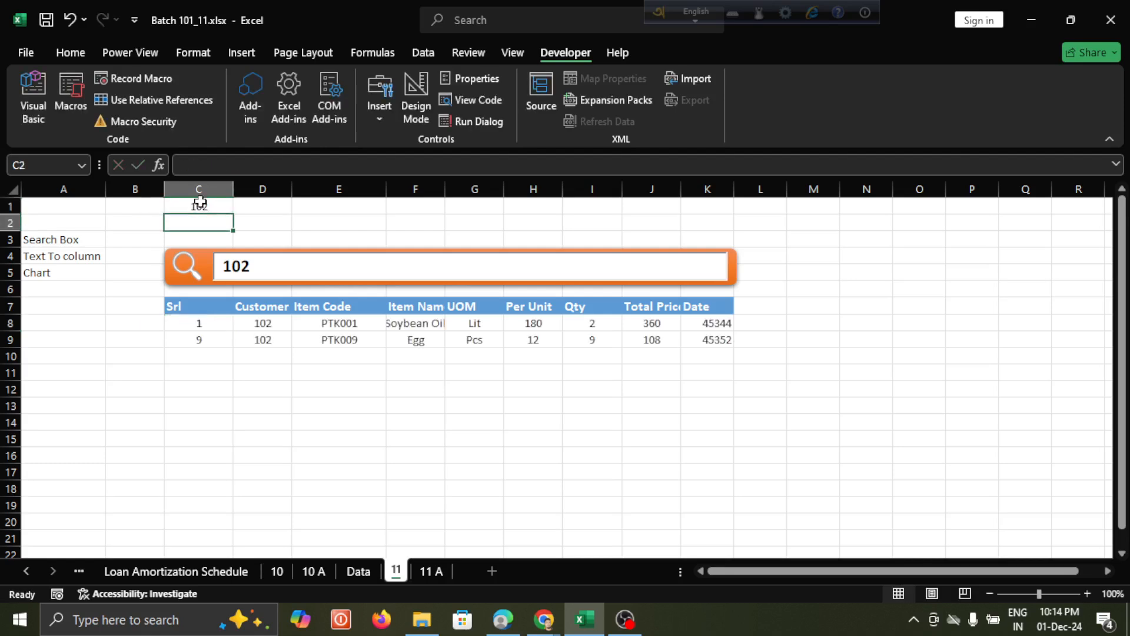
click(198, 203)
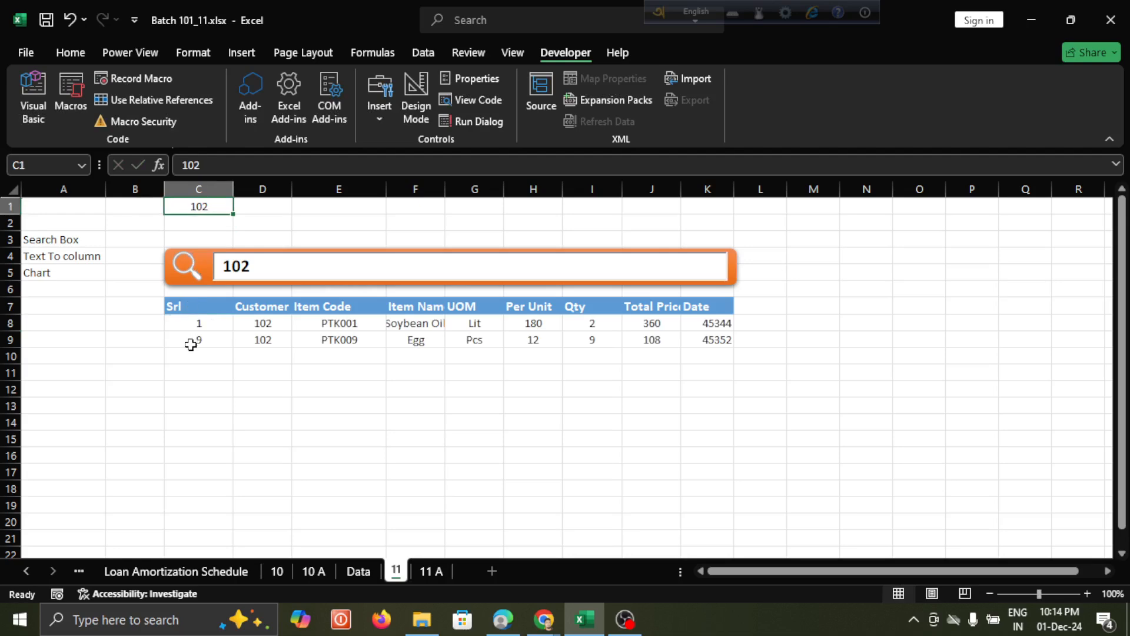
click(196, 324)
click(200, 211)
click(196, 322)
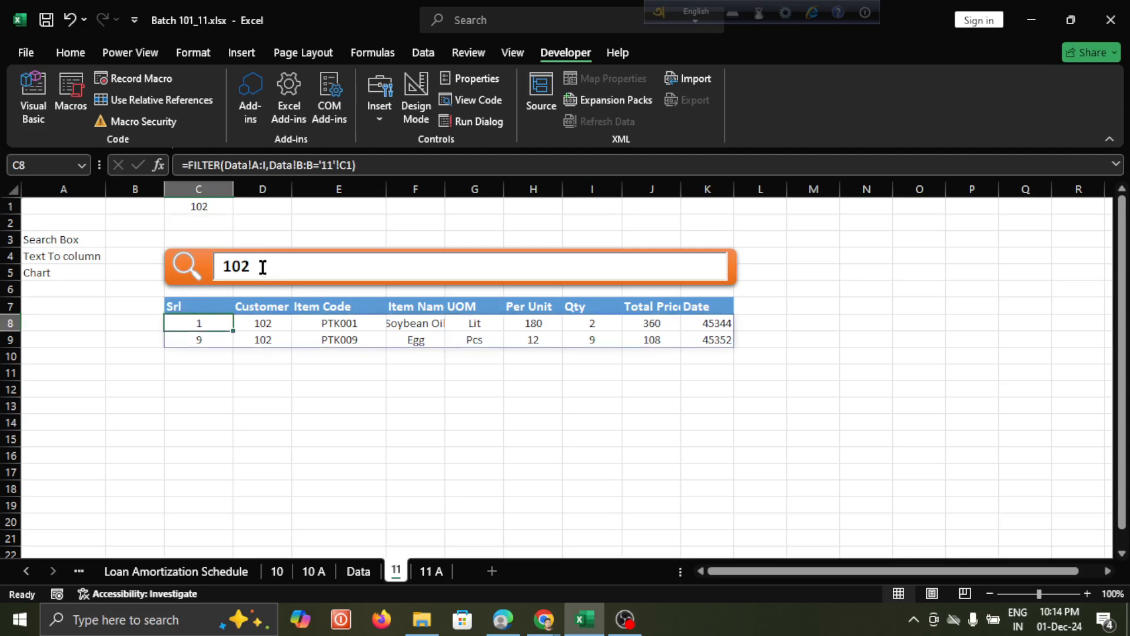
click(210, 207)
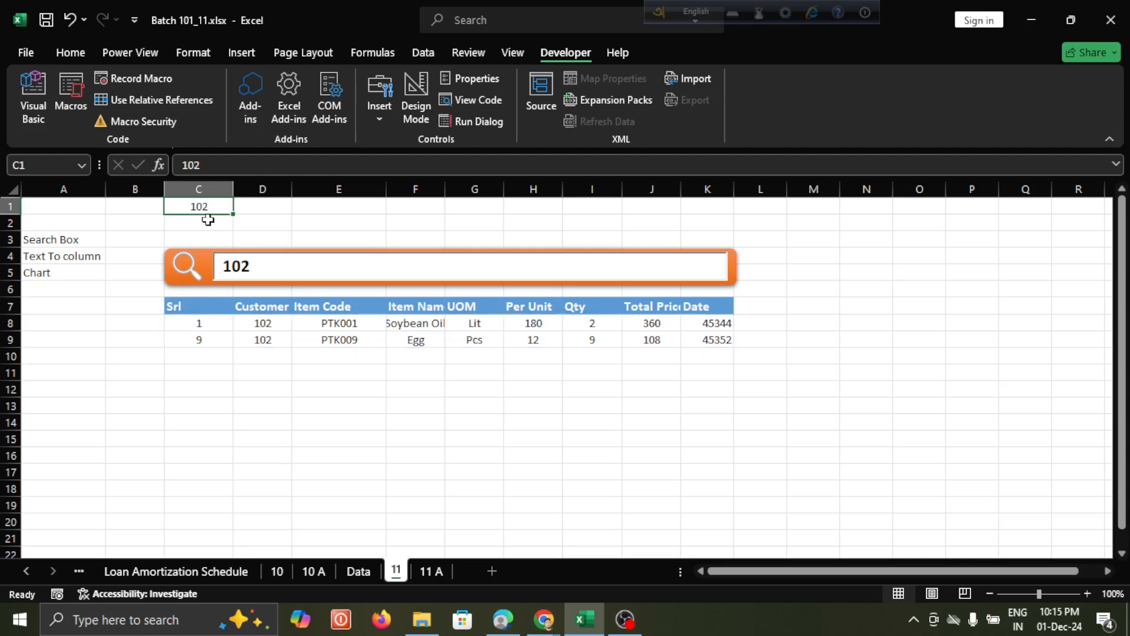
click(203, 324)
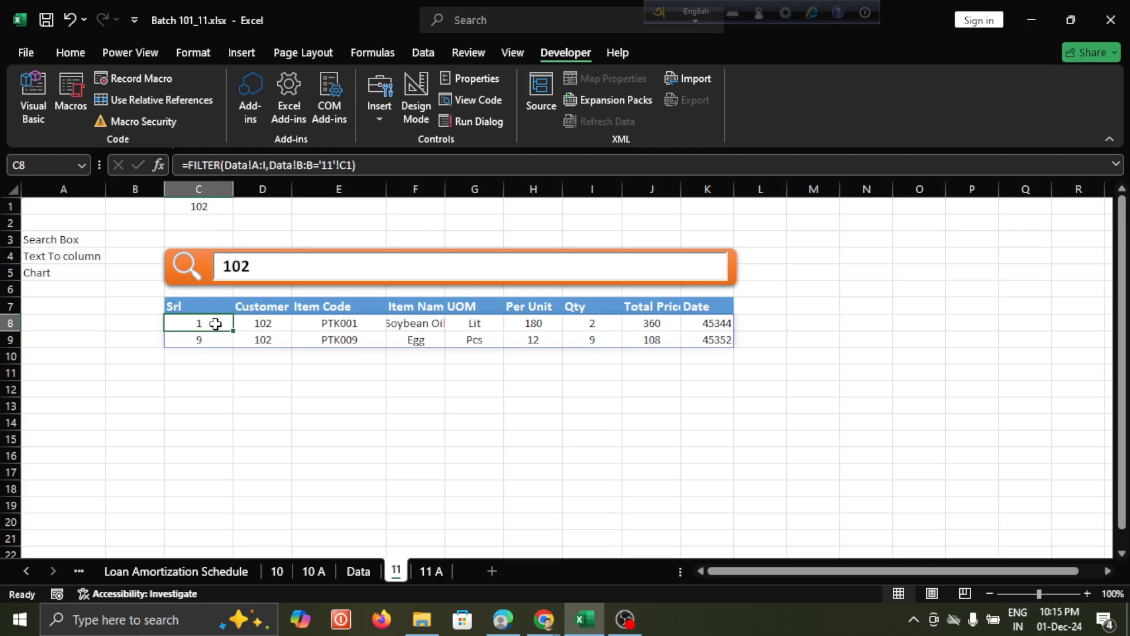
Search for 123 in the text box and check linked cell C1 and the formula in C8
click(260, 265)
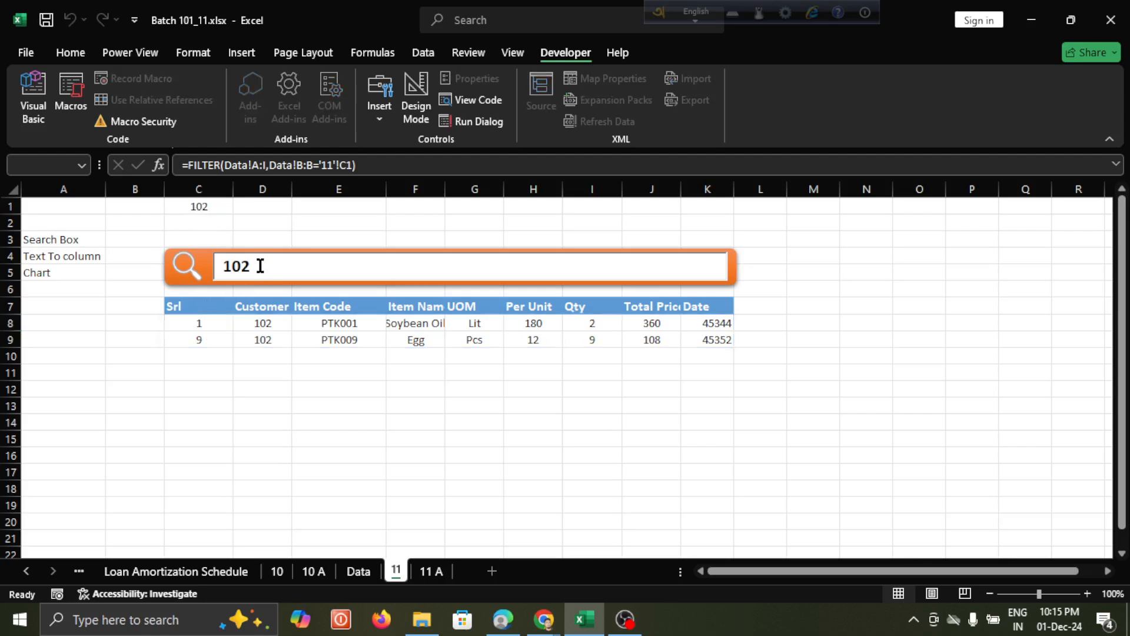
key(BackSpace)
key(BackSpace)
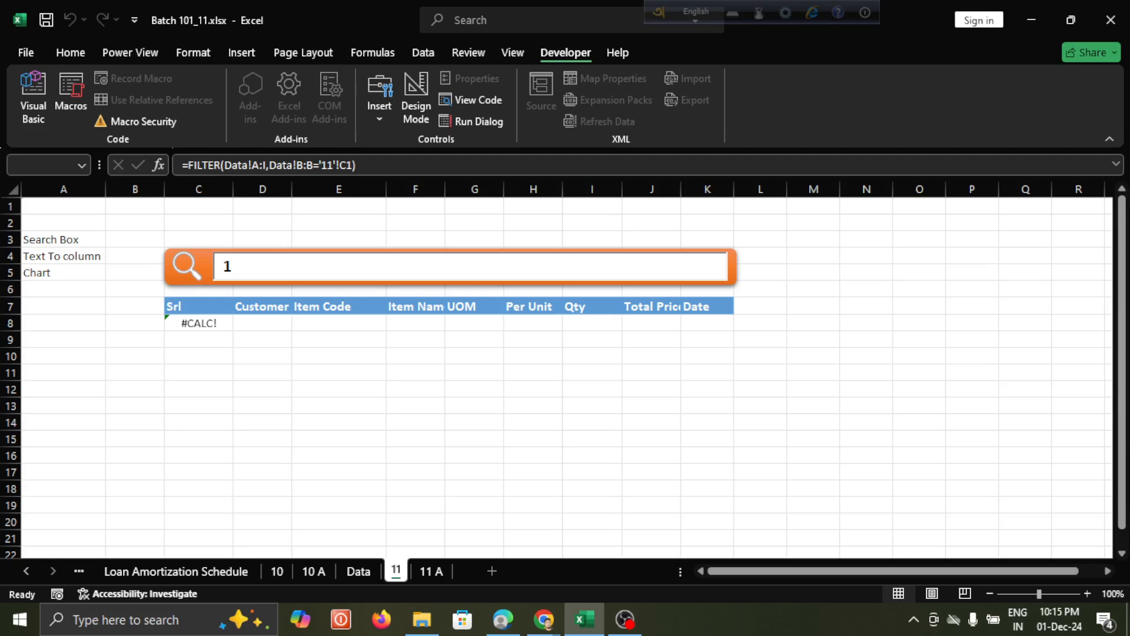
text(23)
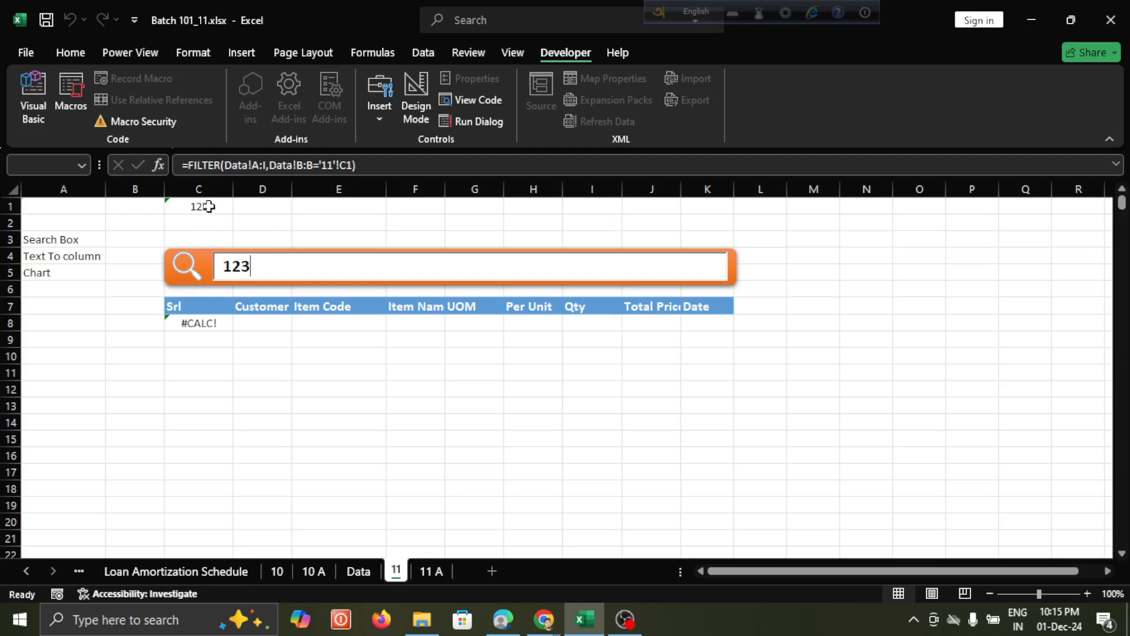
click(165, 199)
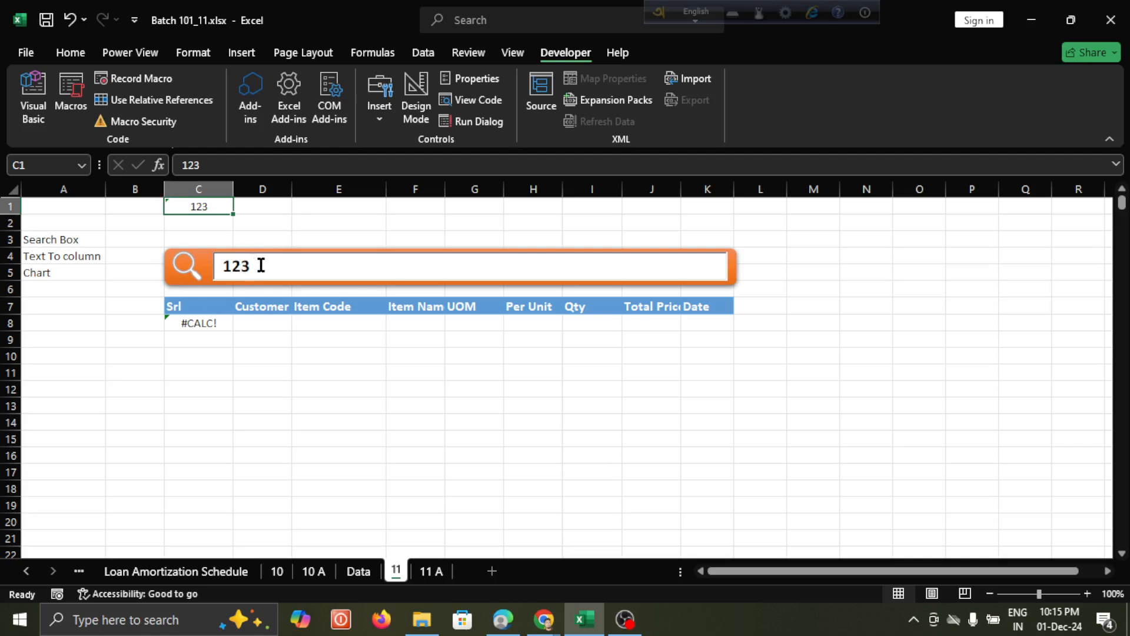
click(191, 320)
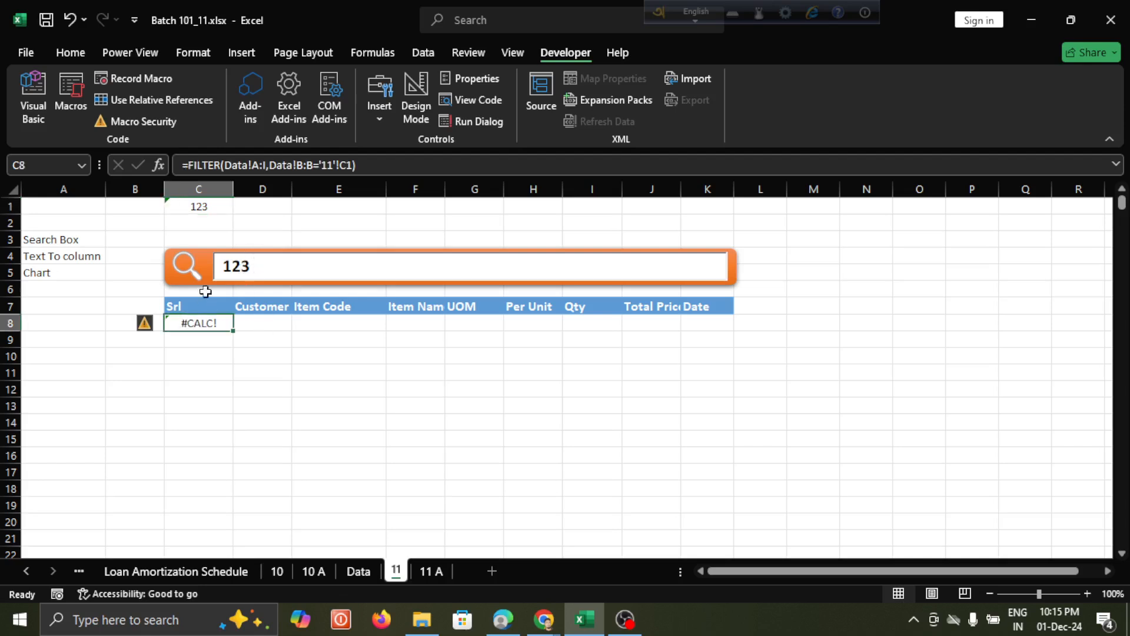
Remove the Data!B:B='11'!C1 condition from the FILTER formula in C8, keeping only the Data!A:I array
click(372, 166)
key(BackSpace)
key(BackSpace)
key(BackSpace)
key(BackSpace)
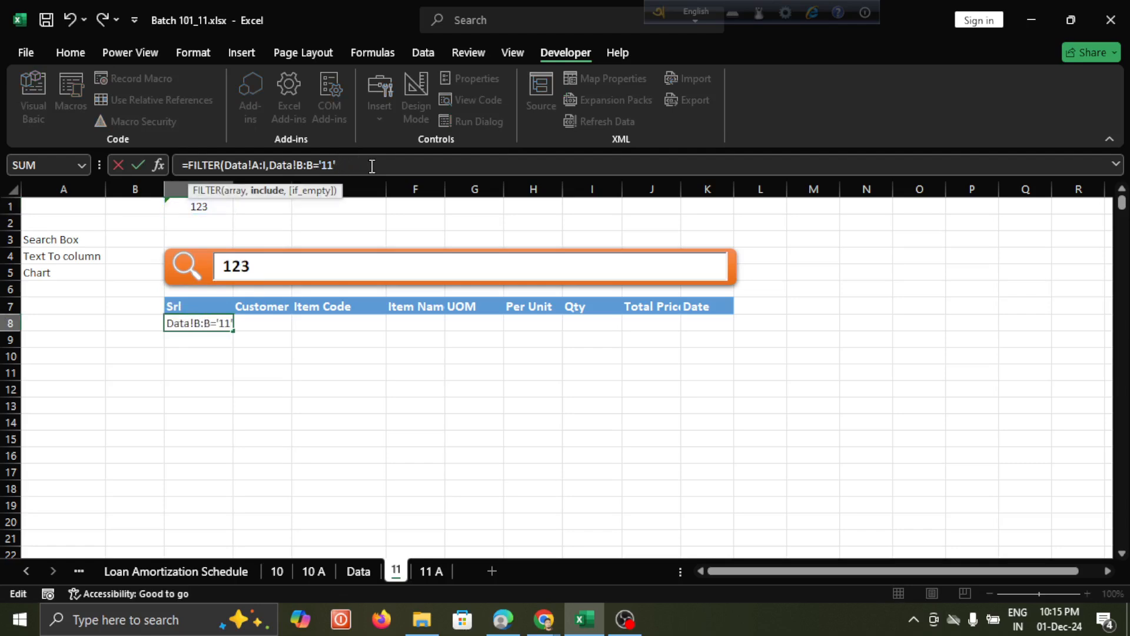
key(BackSpace)
key(BackSpace)
key(BackSpace)
key(BackSpace)
key(BackSpace)
key(BackSpace)
key(BackSpace)
key(BackSpace)
key(BackSpace)
key(BackSpace)
Begin the new FILTER condition with a SEARCH function nested inside ISNUMBER
text(in)
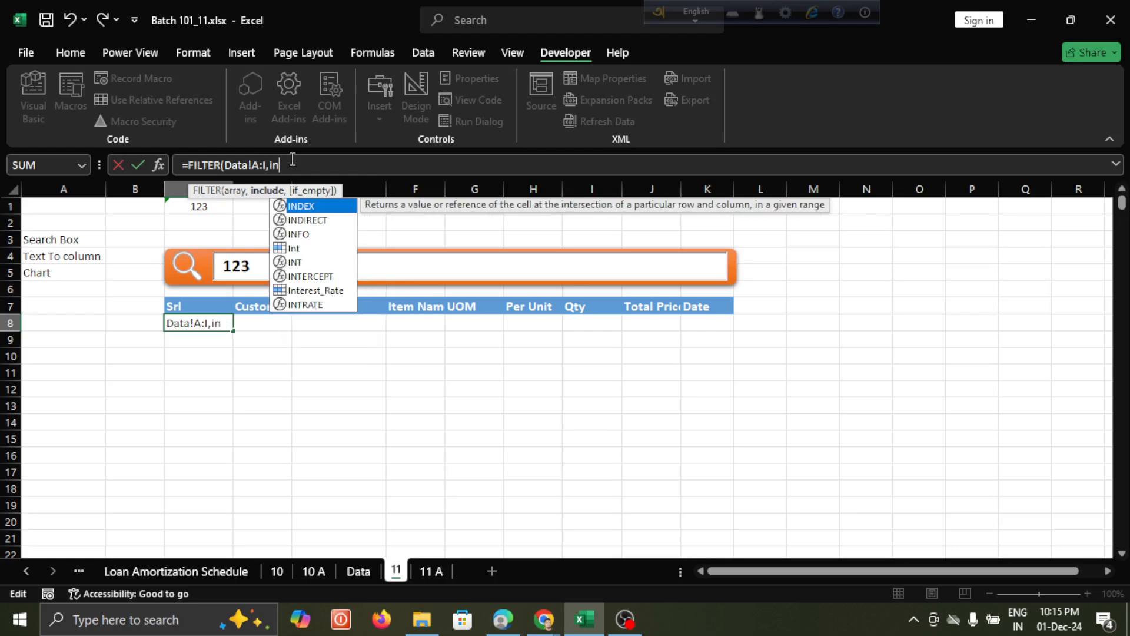
key(BackSpace)
text(snu)
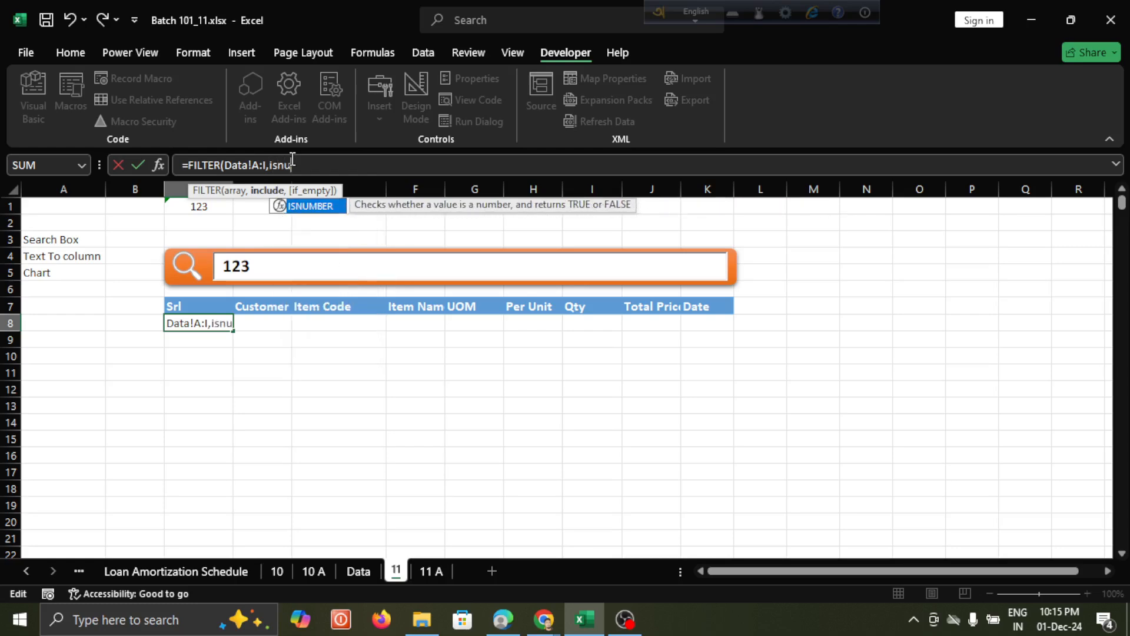
key(Tab)
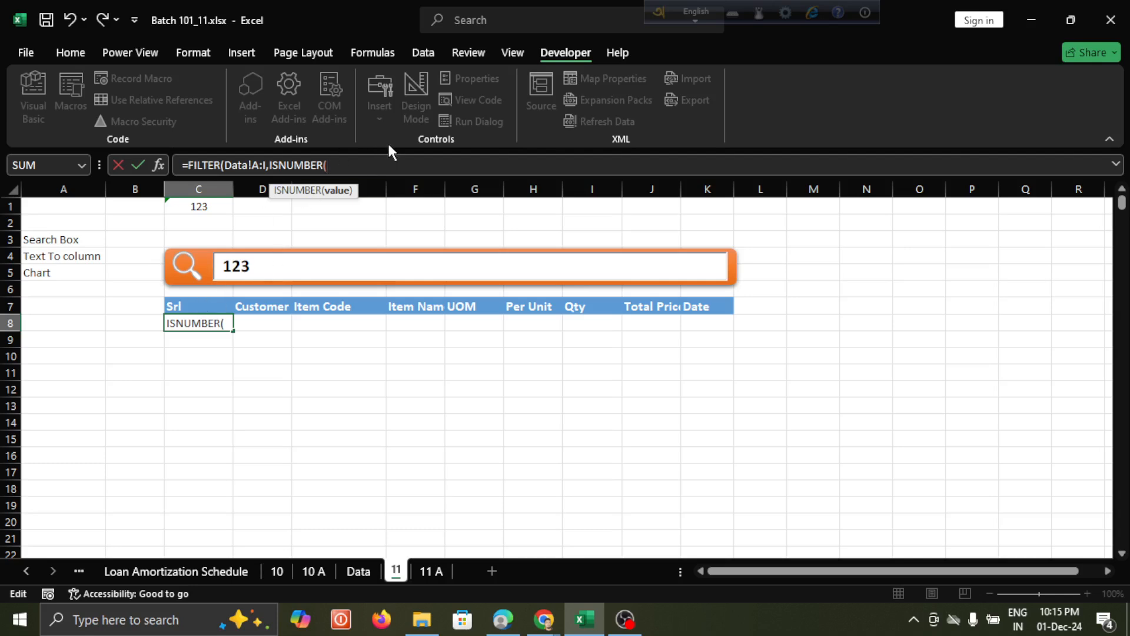
text(sea)
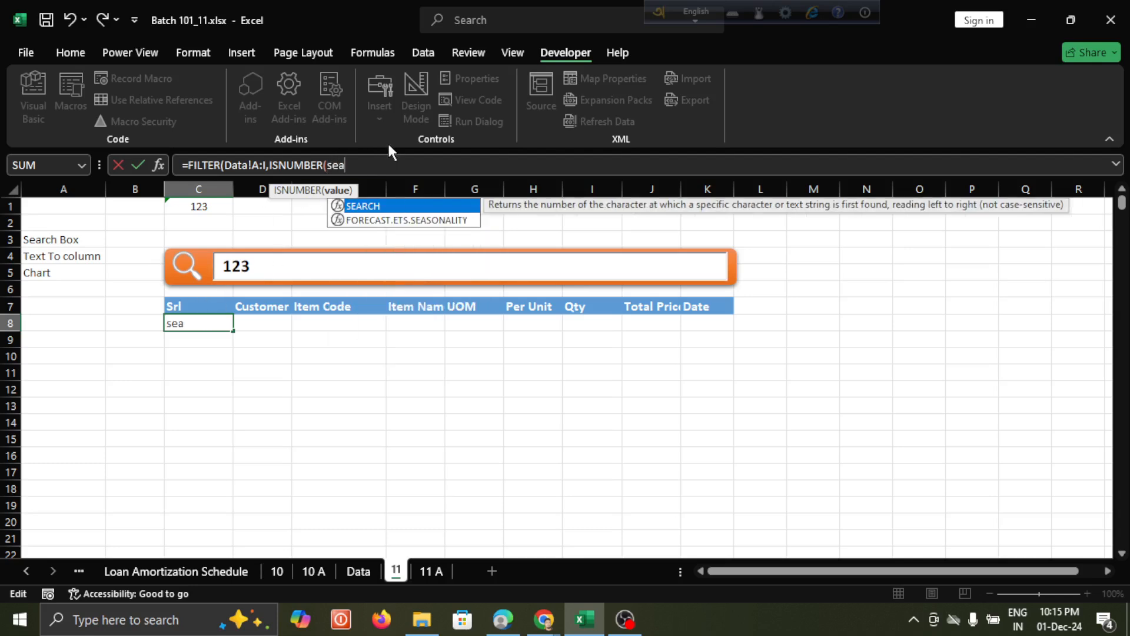
text(r)
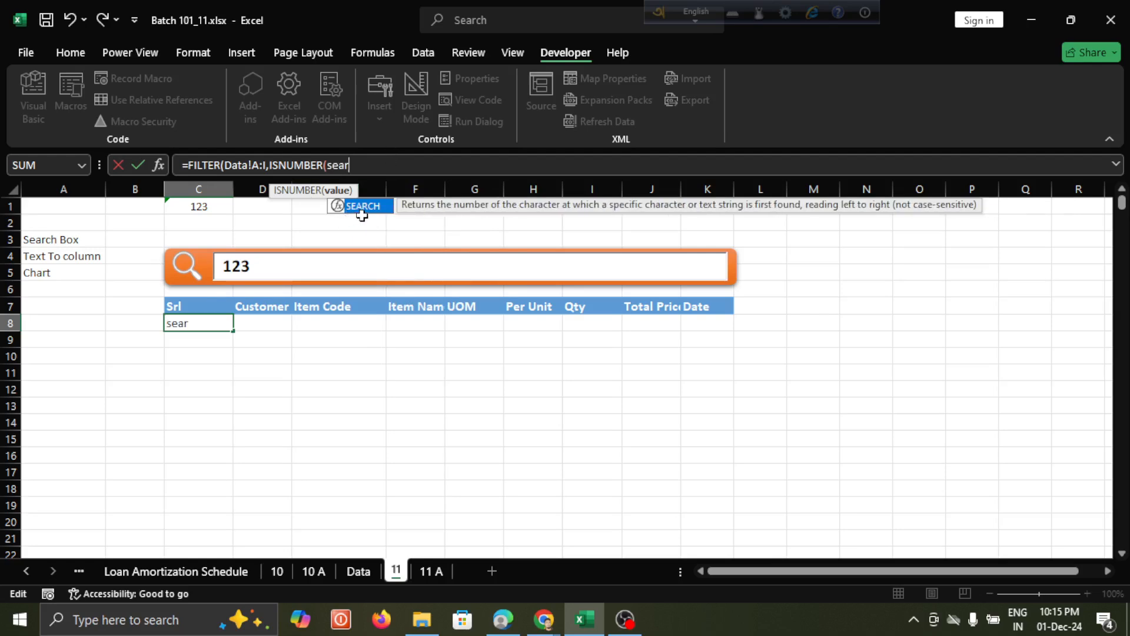
key(Tab)
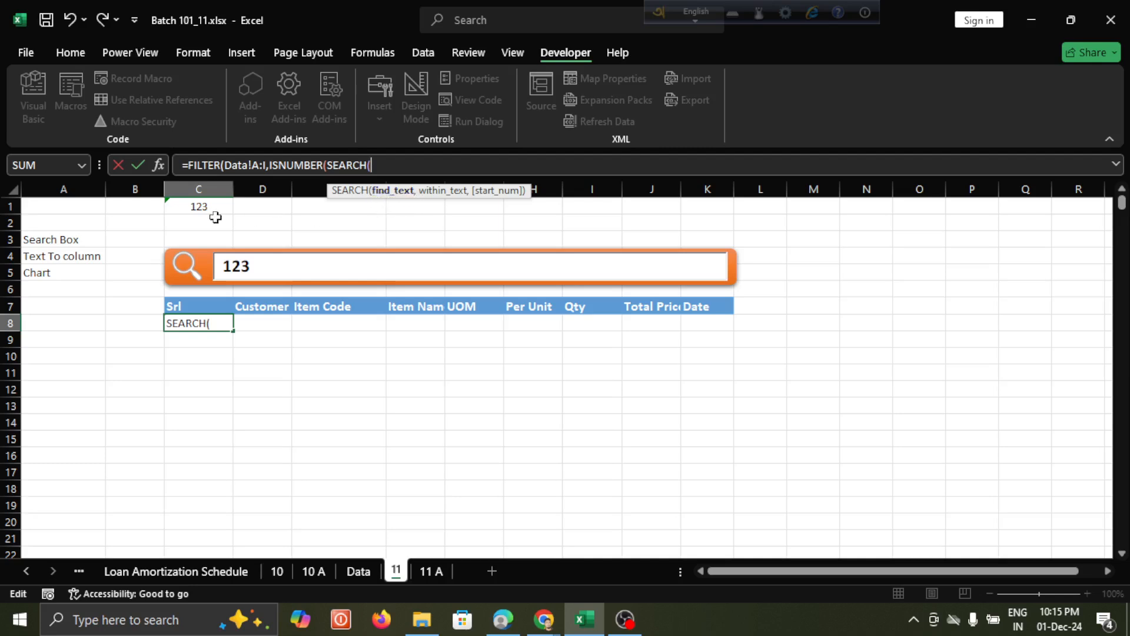
Make SEARCH look for cell C1 within column B of the Data sheet, and close the function
click(196, 206)
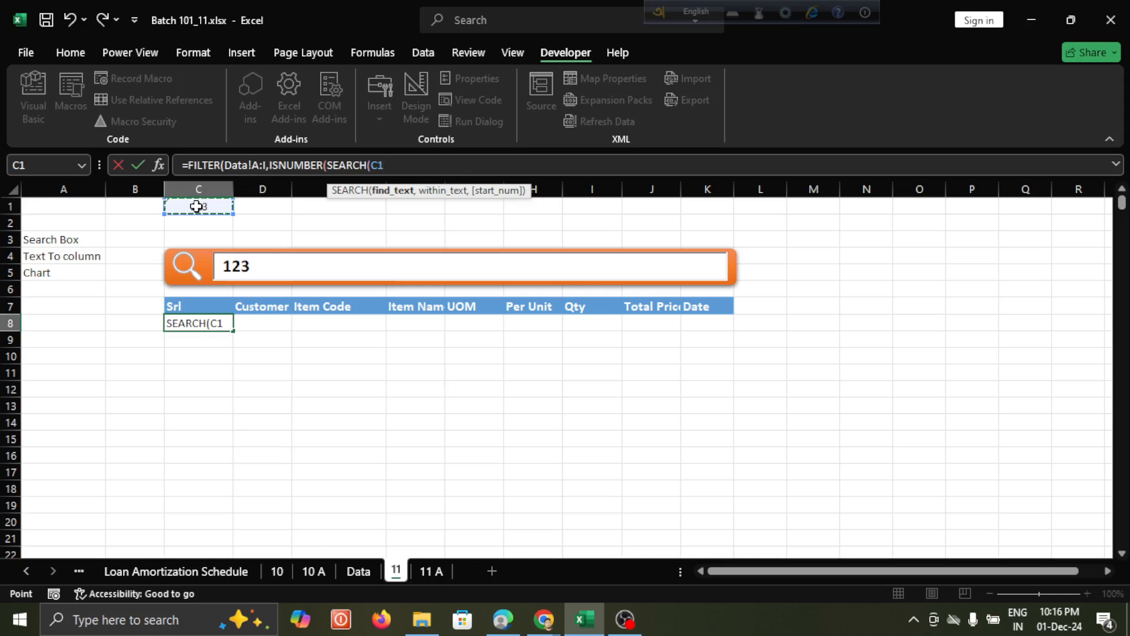
text(,)
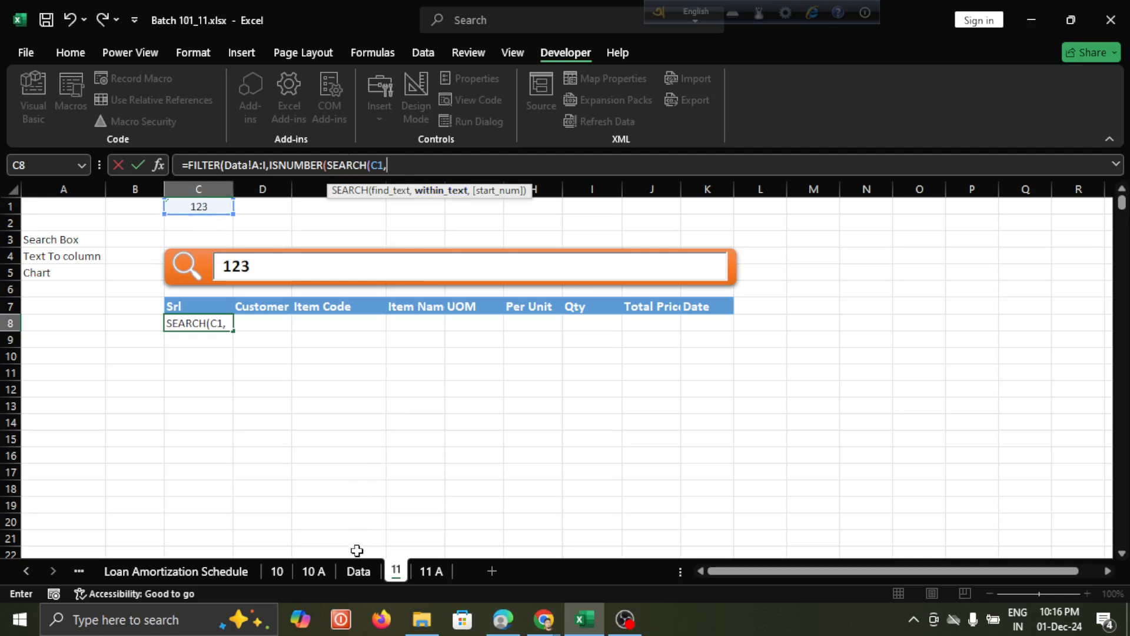
click(358, 572)
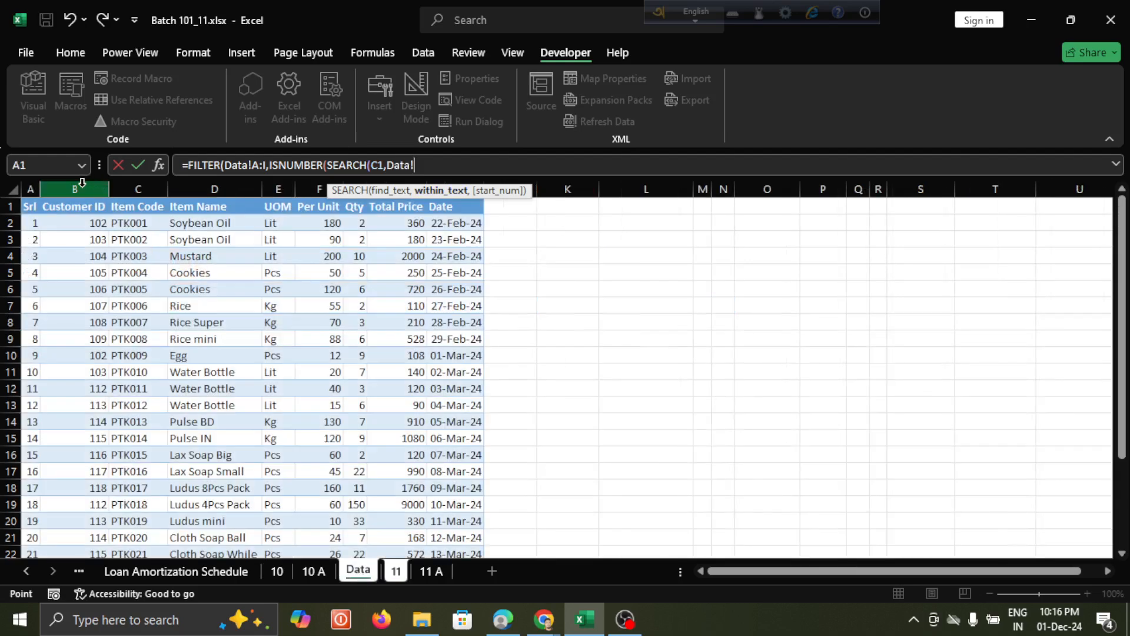
click(80, 187)
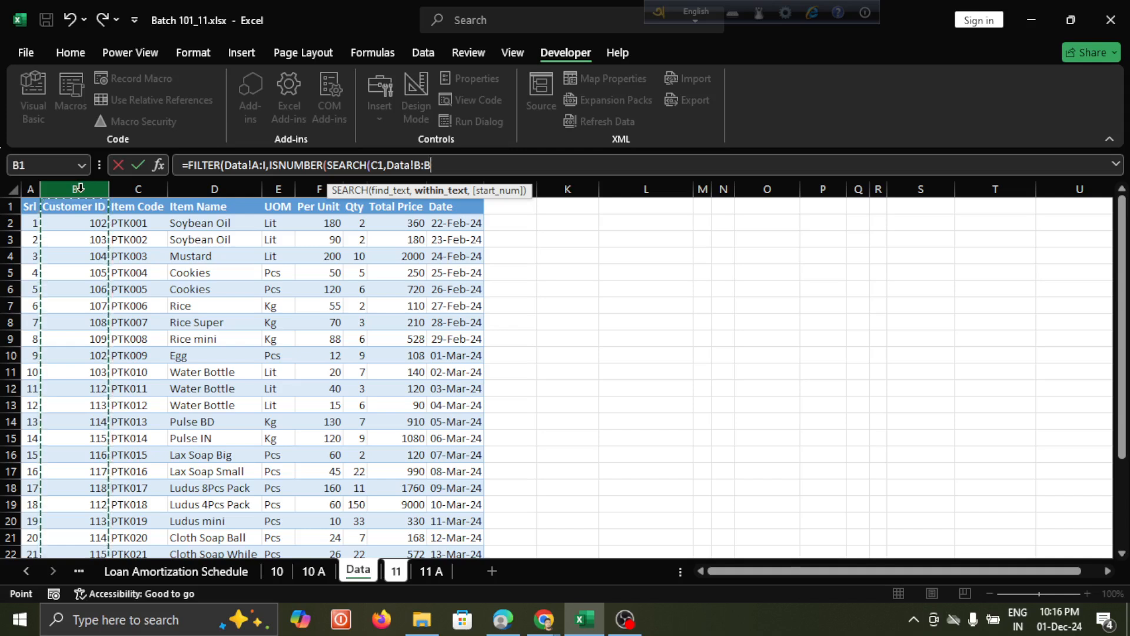
text(,)
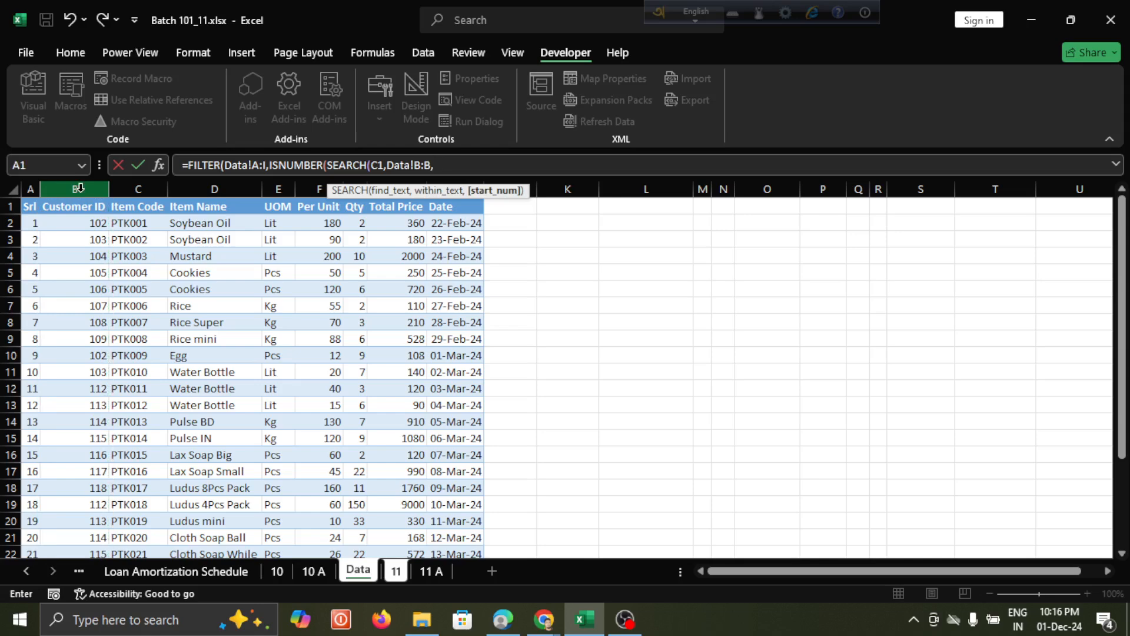
key(BackSpace)
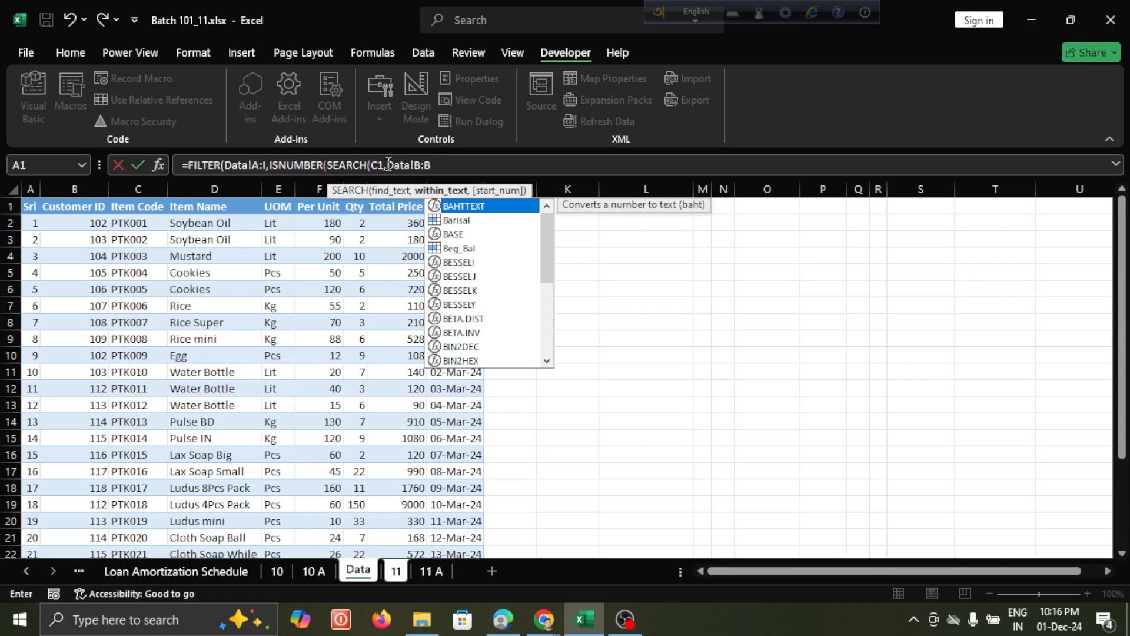
key(Escape)
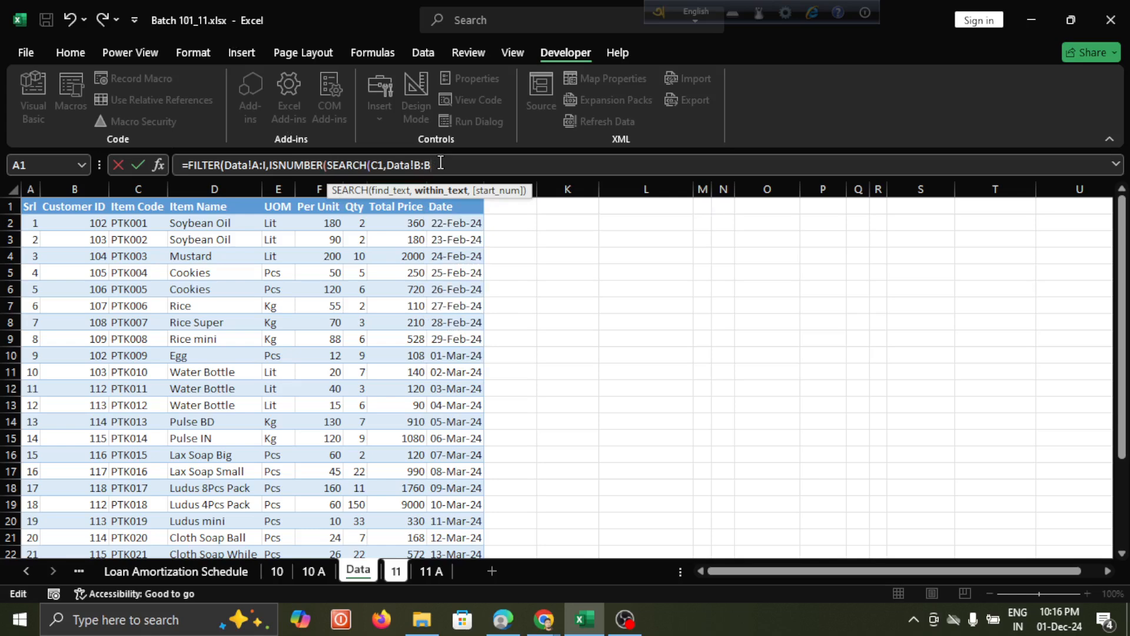
text())
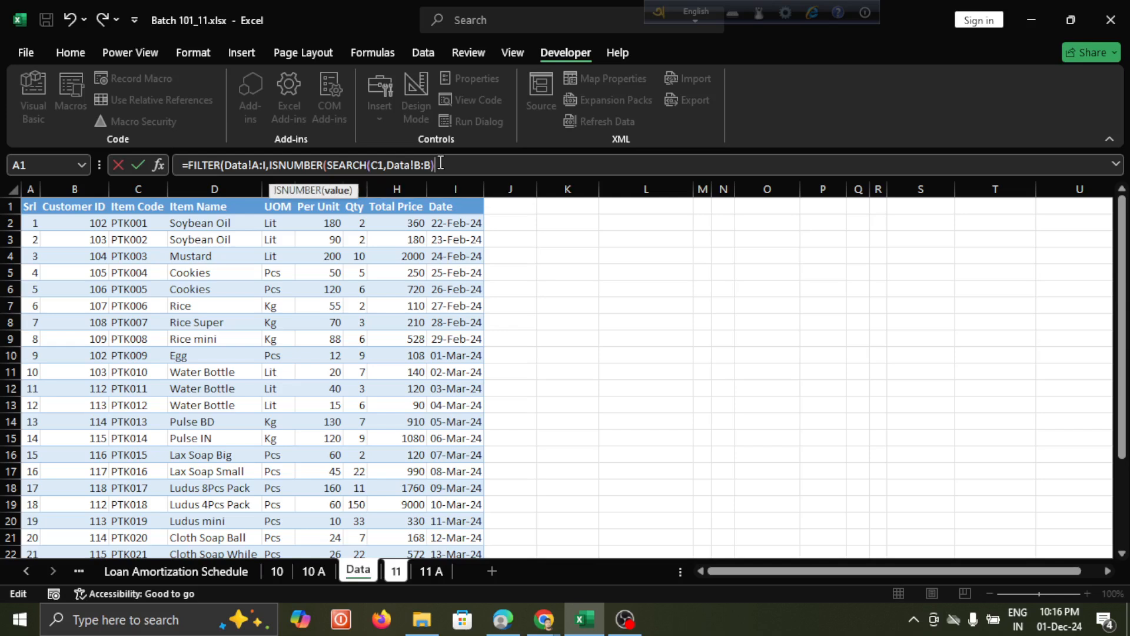
Close ISNUMBER, compare it with TRUE, and enter the completed FILTER formula in C8
text()=)
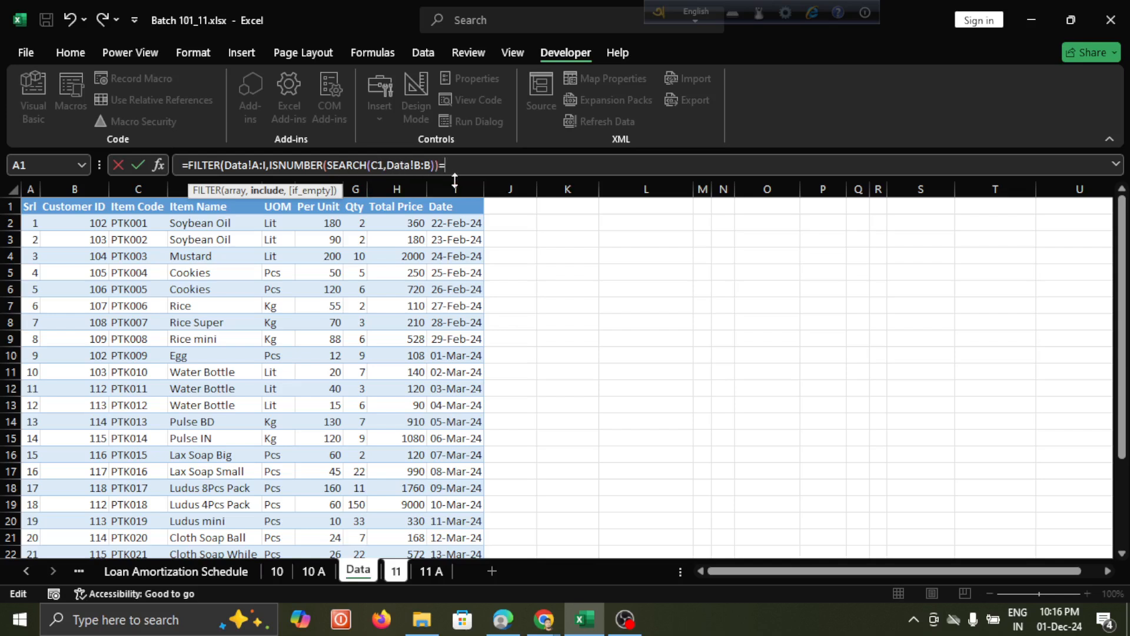
text(tu)
key(BackSpace)
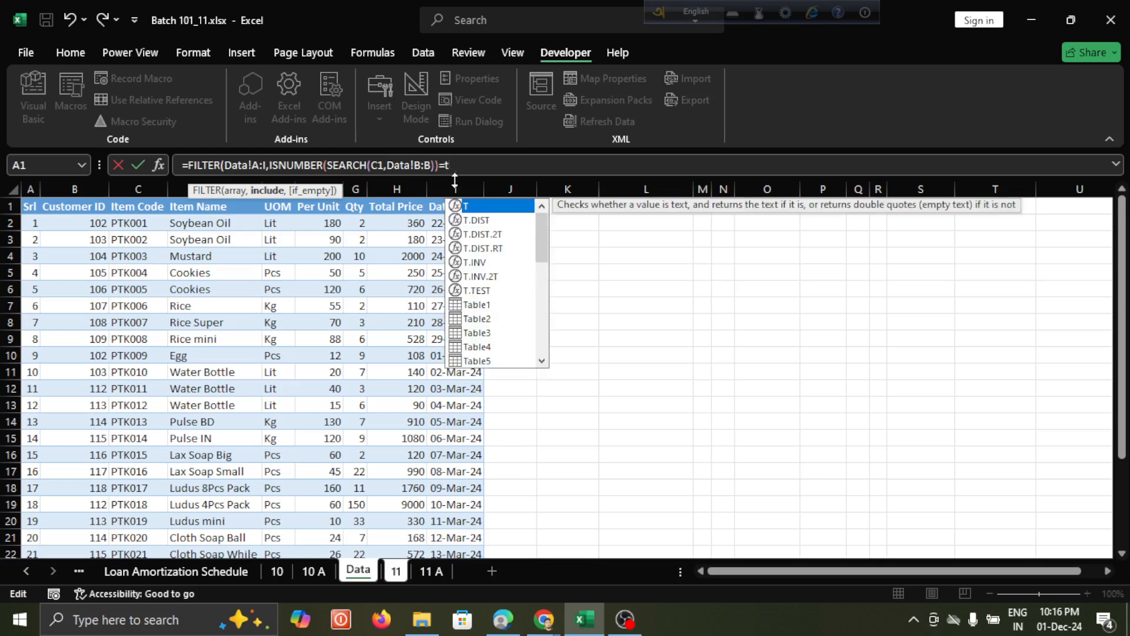
text(ru)
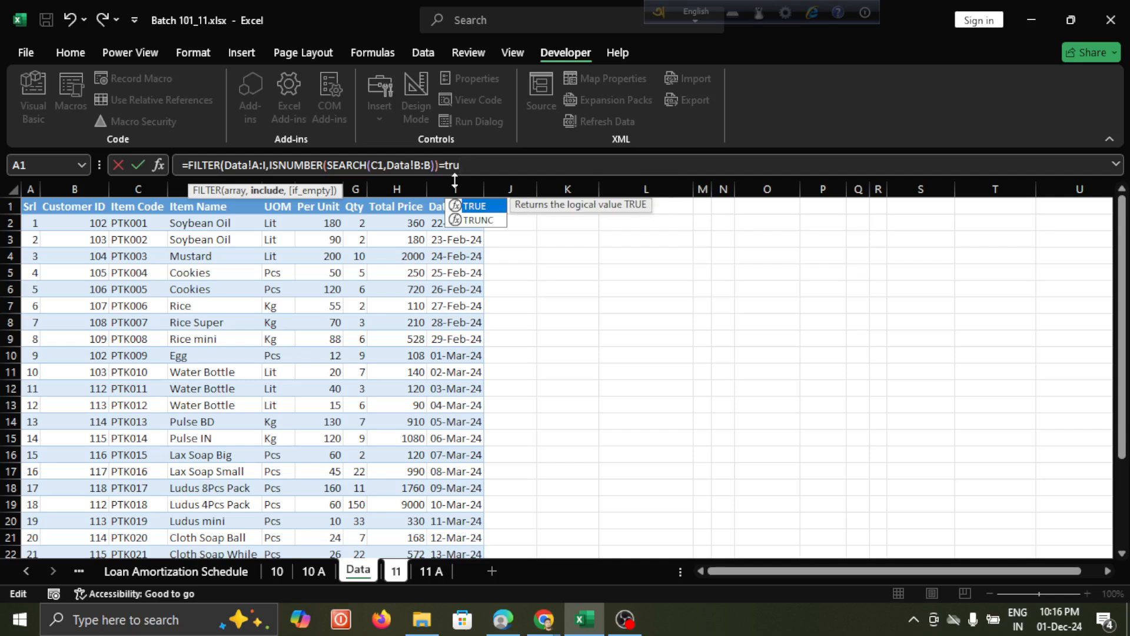
key(Tab)
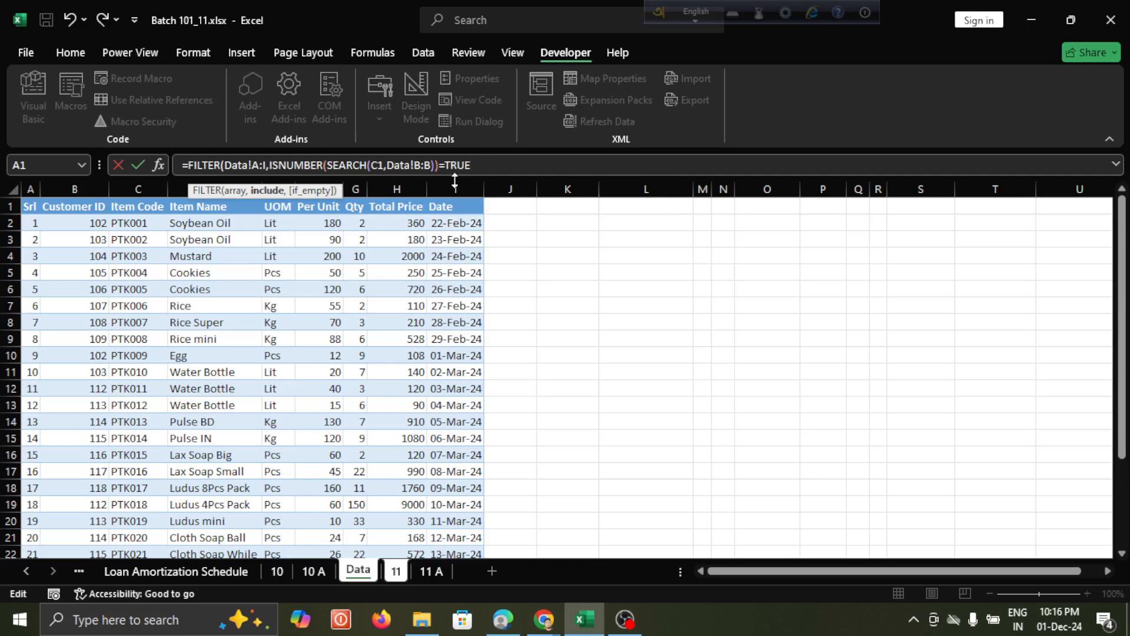
text())
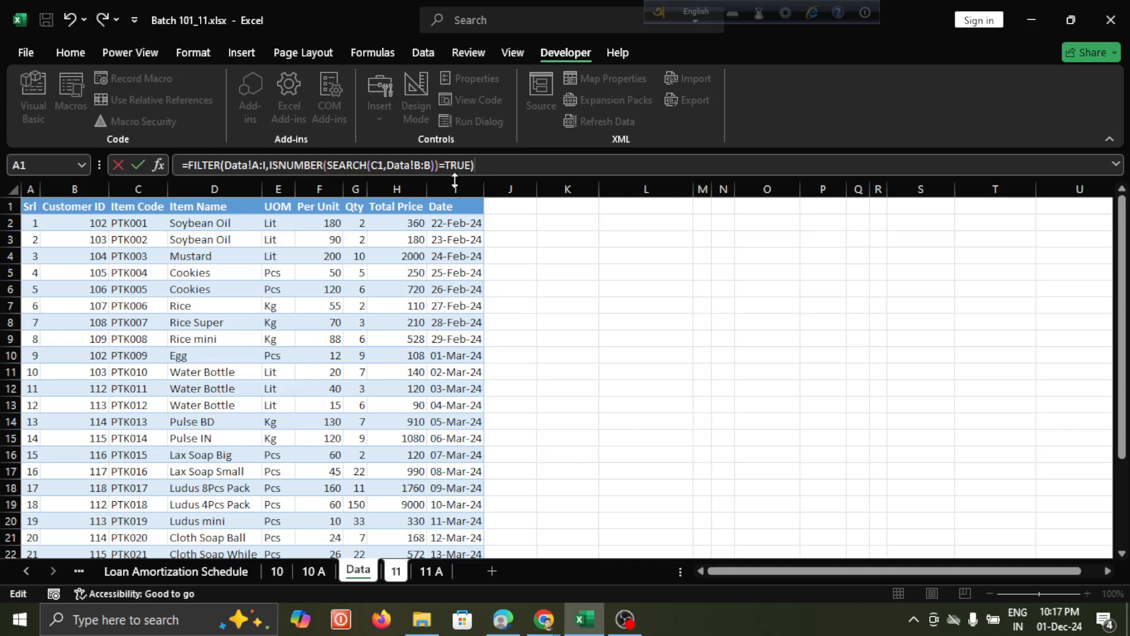
key(Return)
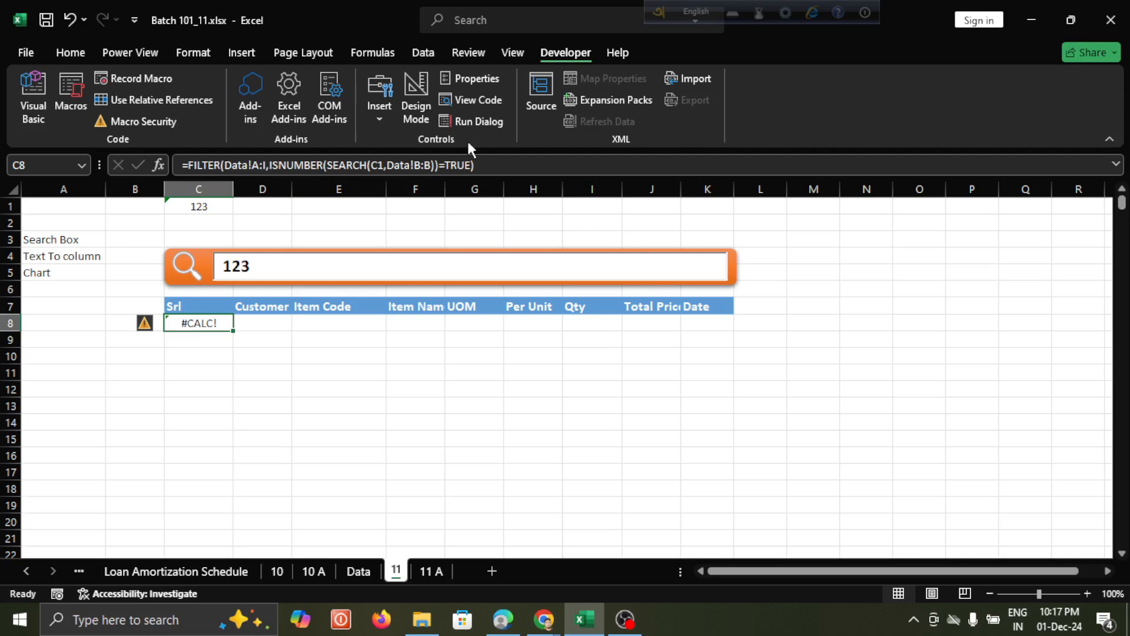
Try to add another closing parenthesis to the FILTER formula in C8 and accept Excel's proposed correction
click(493, 163)
click(494, 163)
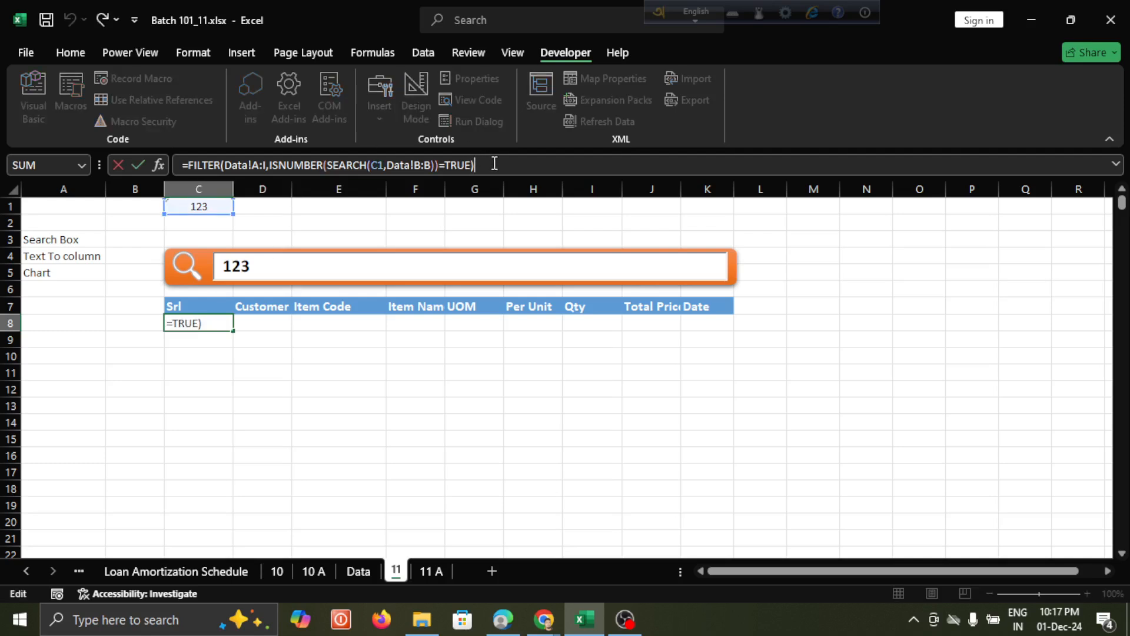
key(Return)
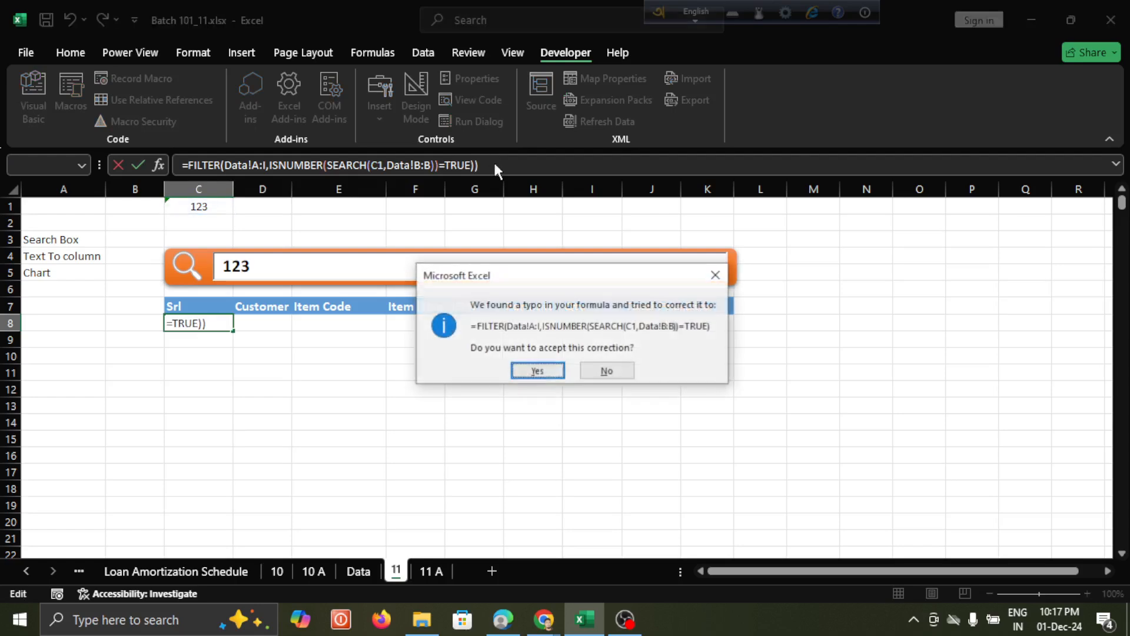
key(Return)
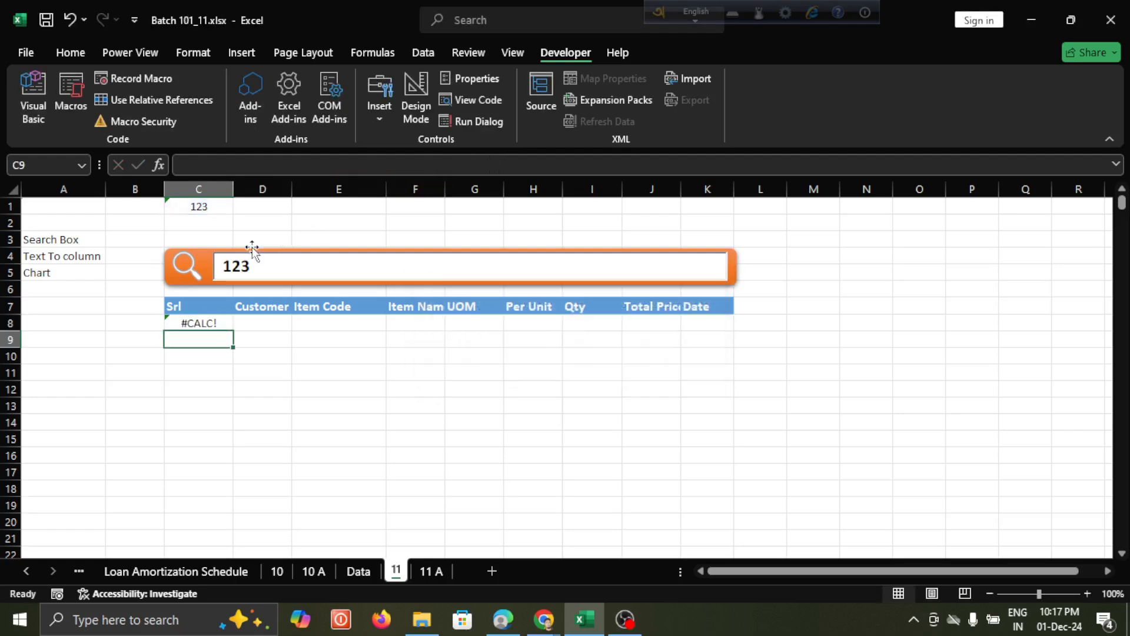
Set cell C1 to 12 directly and check the rows returned by the formula in C8
click(199, 206)
key(F2)
key(BackSpace)
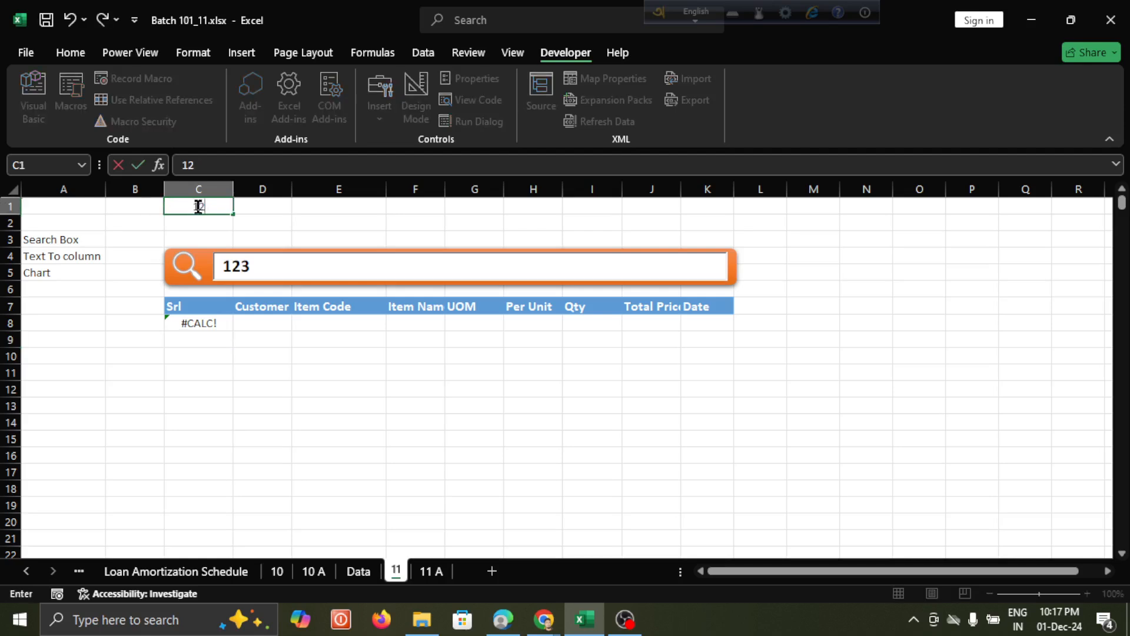
key(Return)
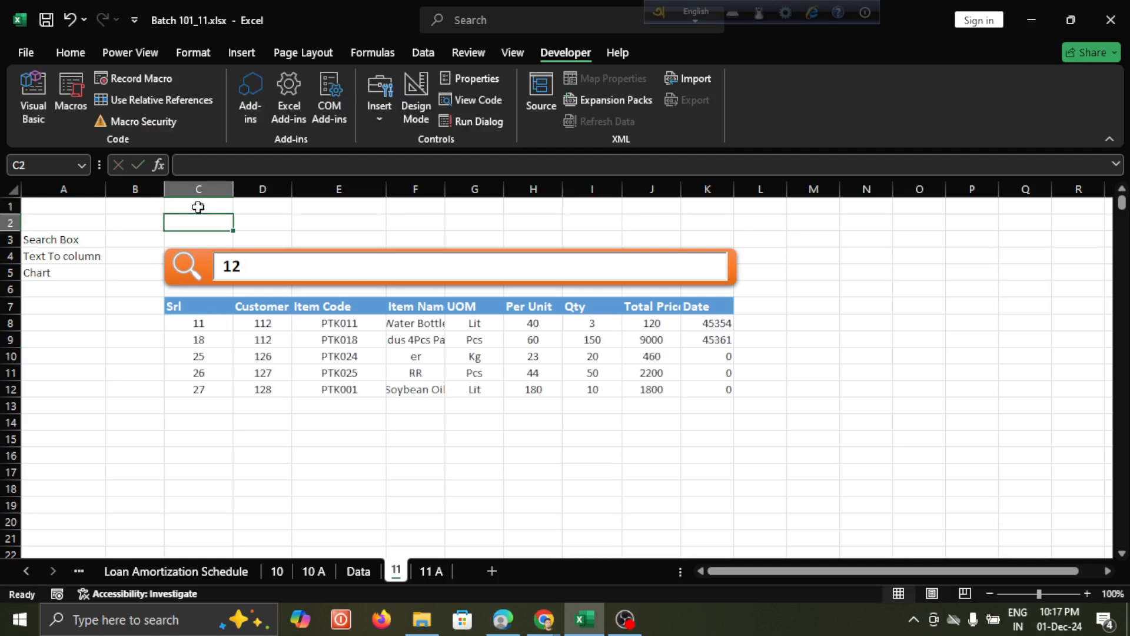
click(209, 201)
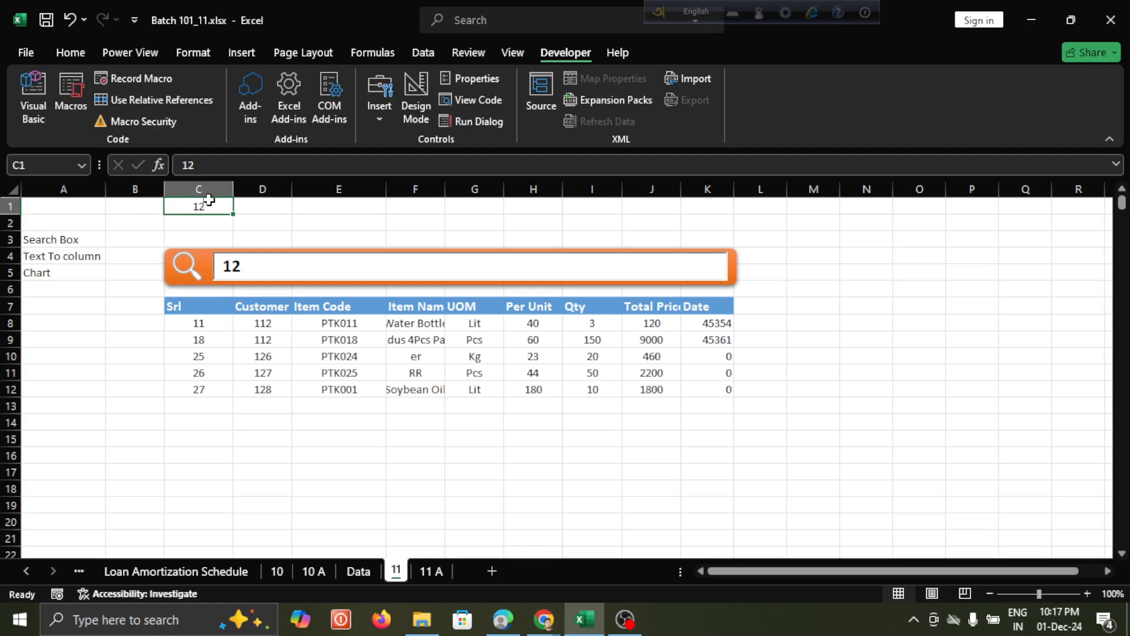
Test the search text box with 1, 2 and 4 in turn, watching the filtered rows
click(287, 268)
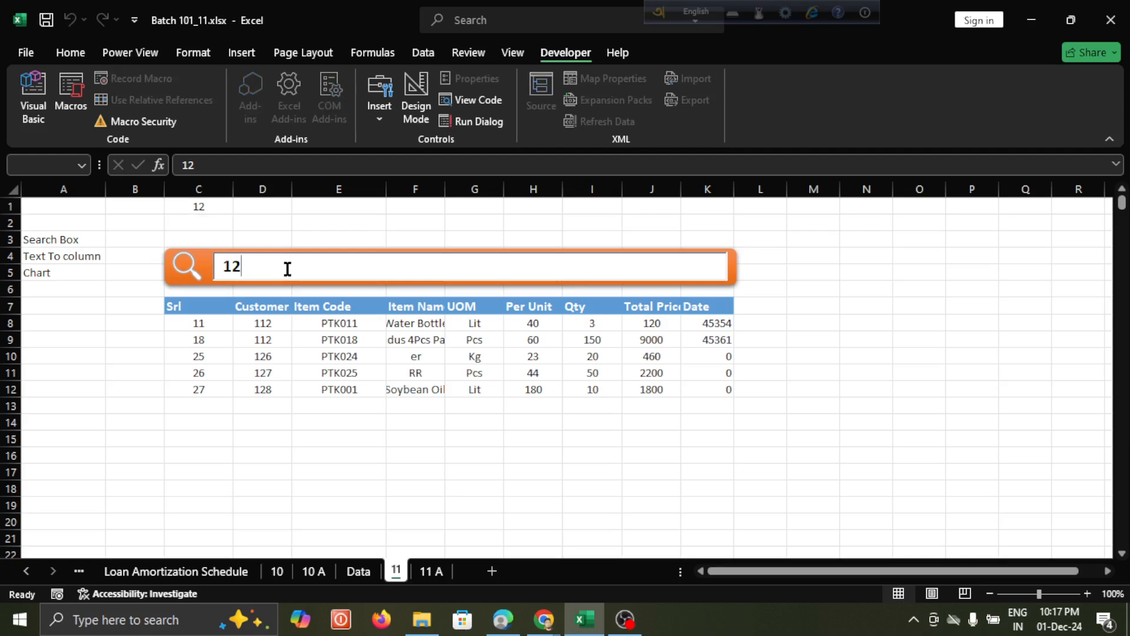
key(BackSpace)
key(BackSpace)
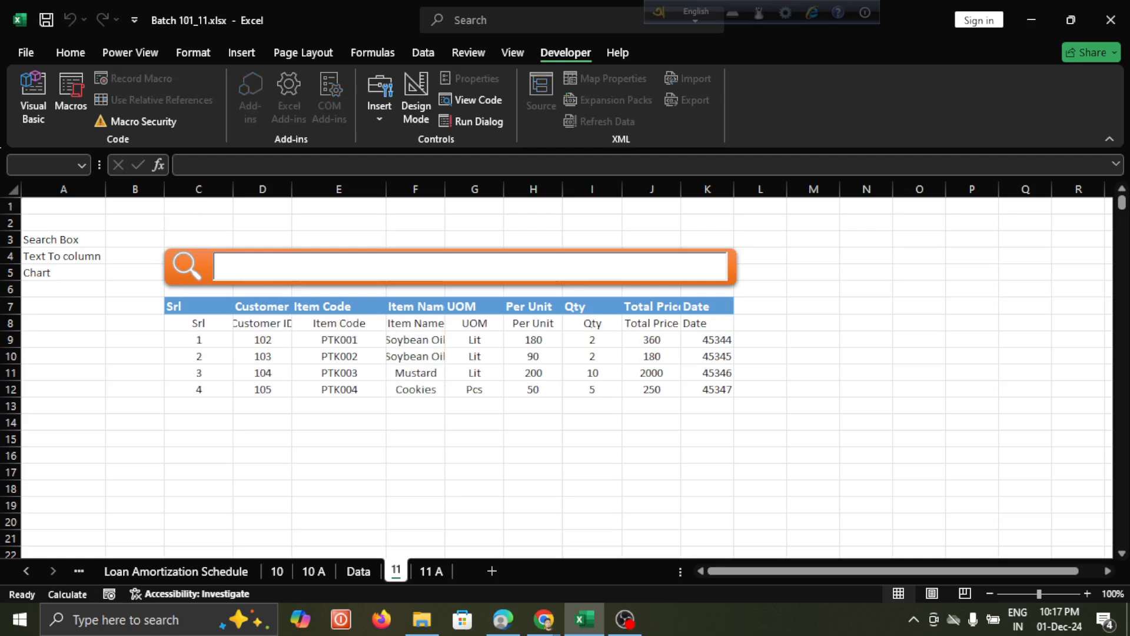
text(1)
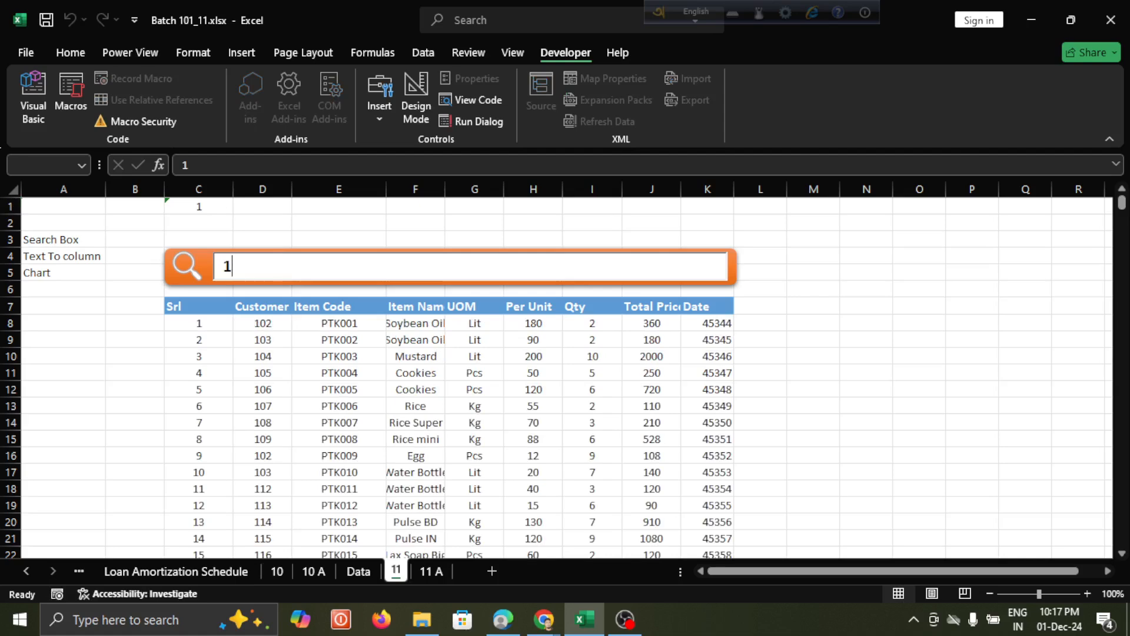
key(BackSpace)
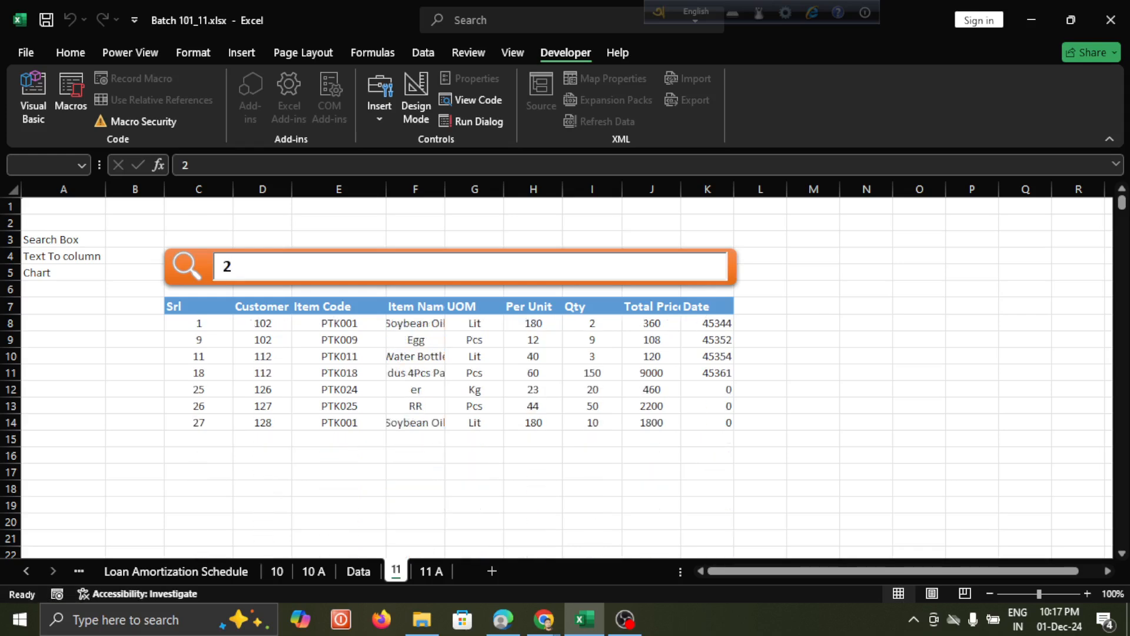
key(BackSpace)
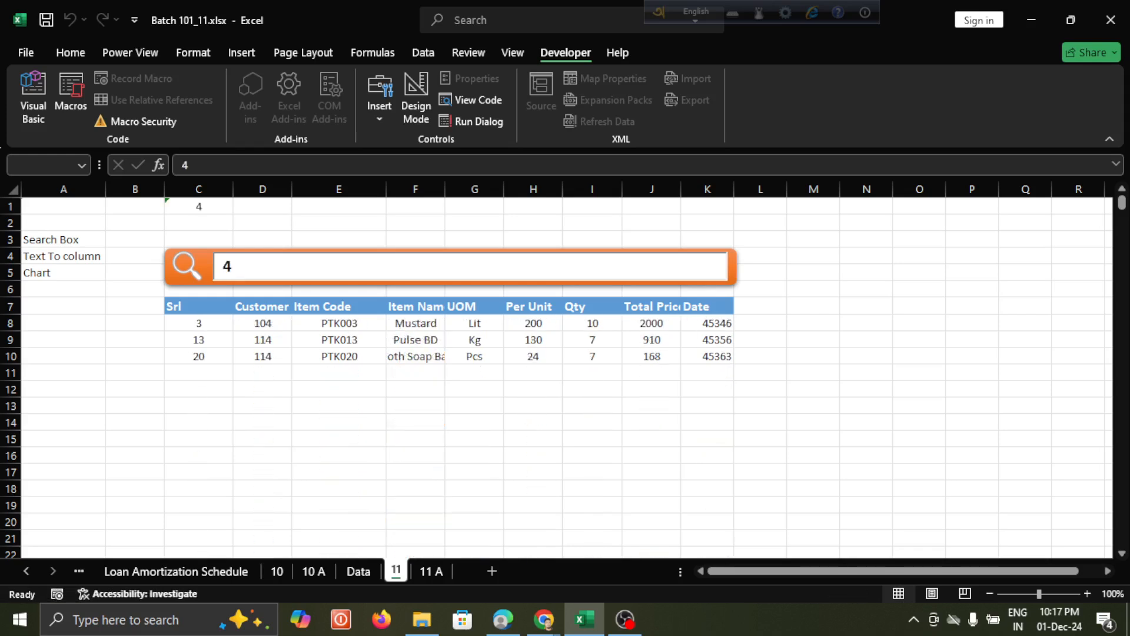
Clear the search text box and search for customer ID 102
key(BackSpace)
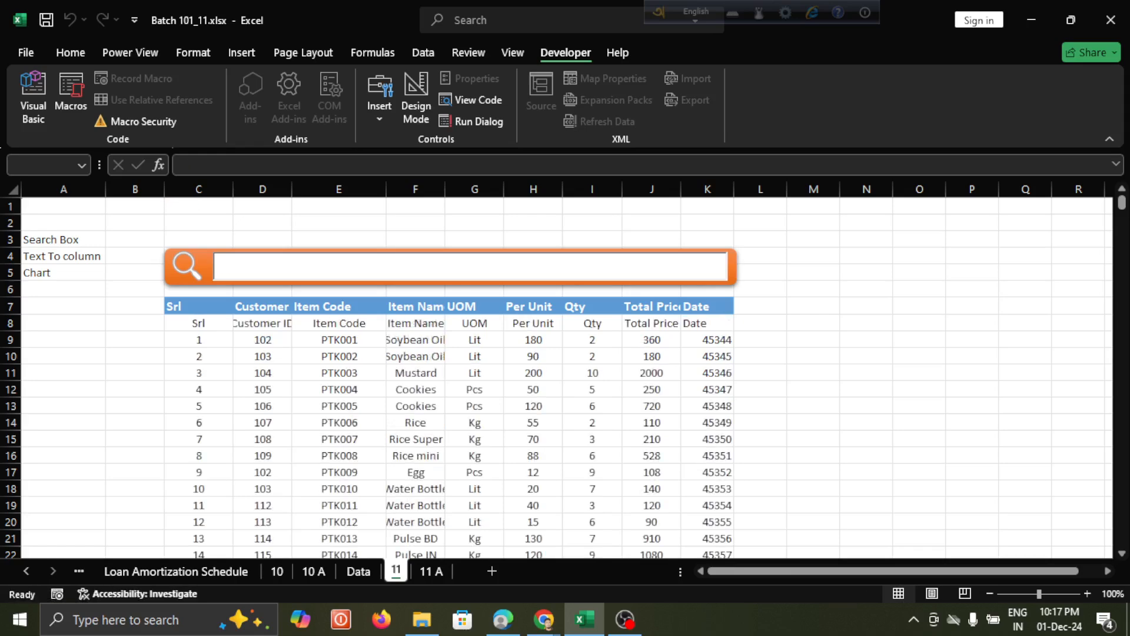
text(1)
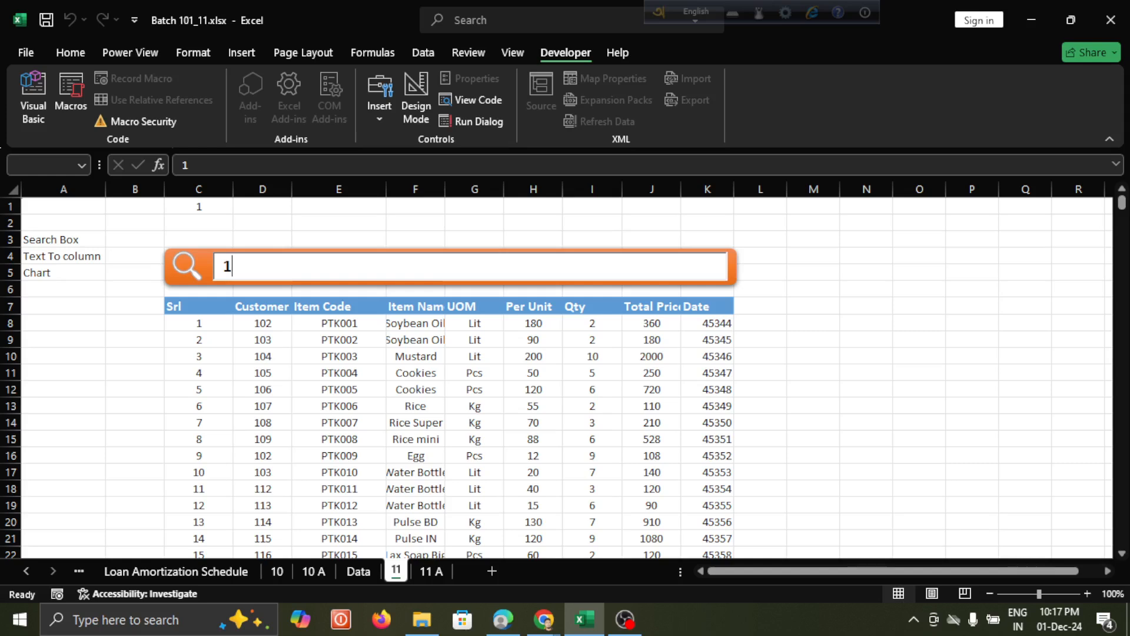
text(02)
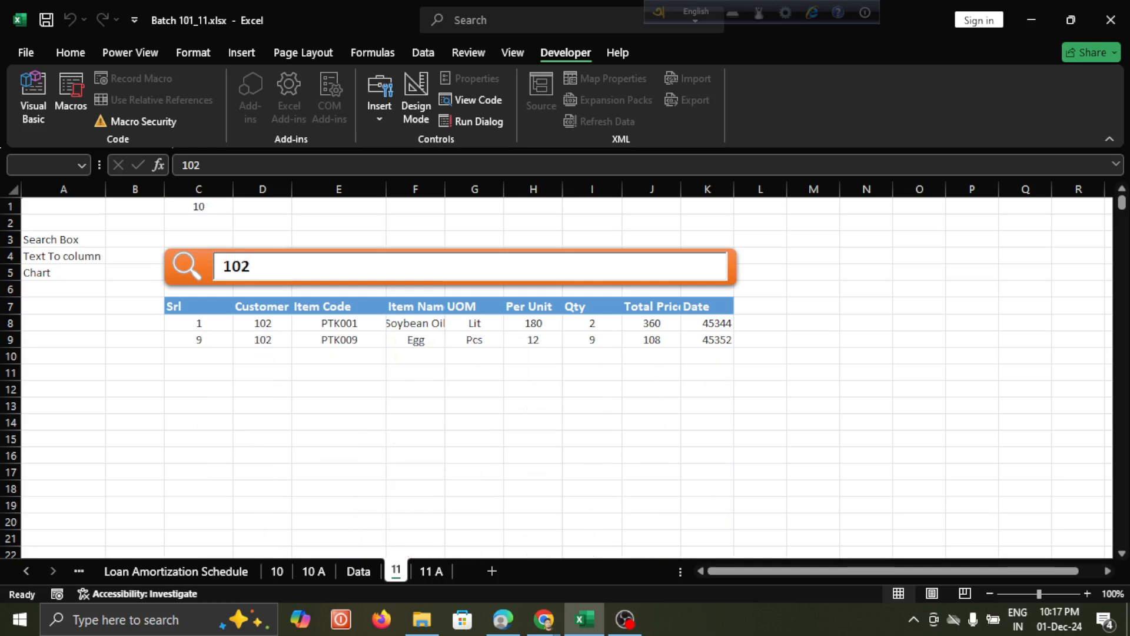
Test the search box with 10, 0 and 12 in turn, comparing the rows listed for each
key(BackSpace)
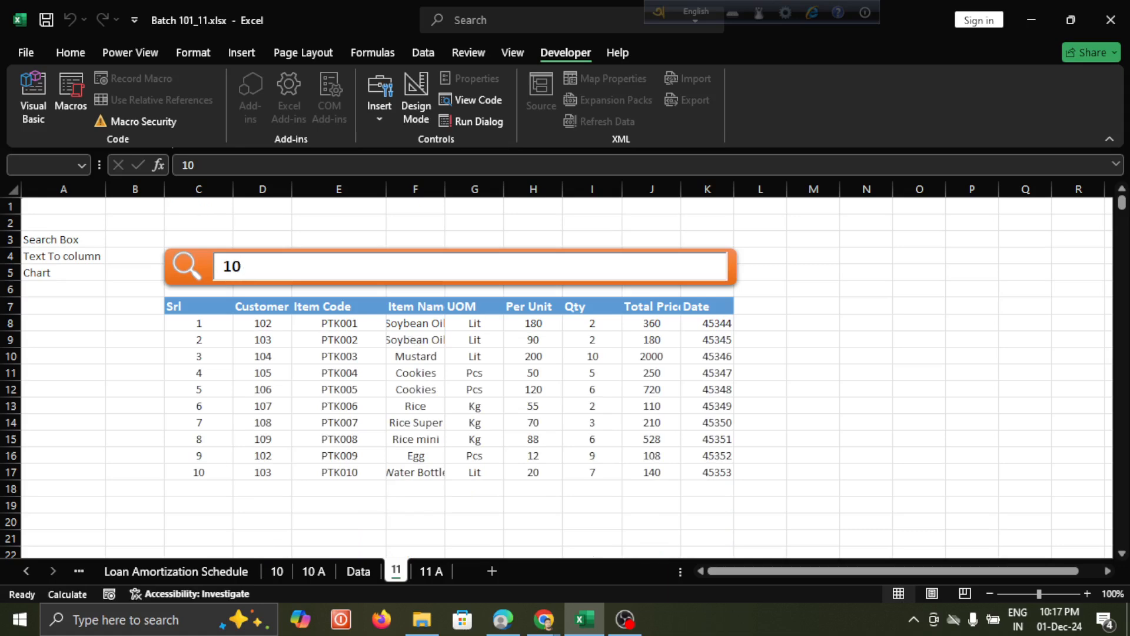
key(BackSpace)
key(BackSpace)
text(0)
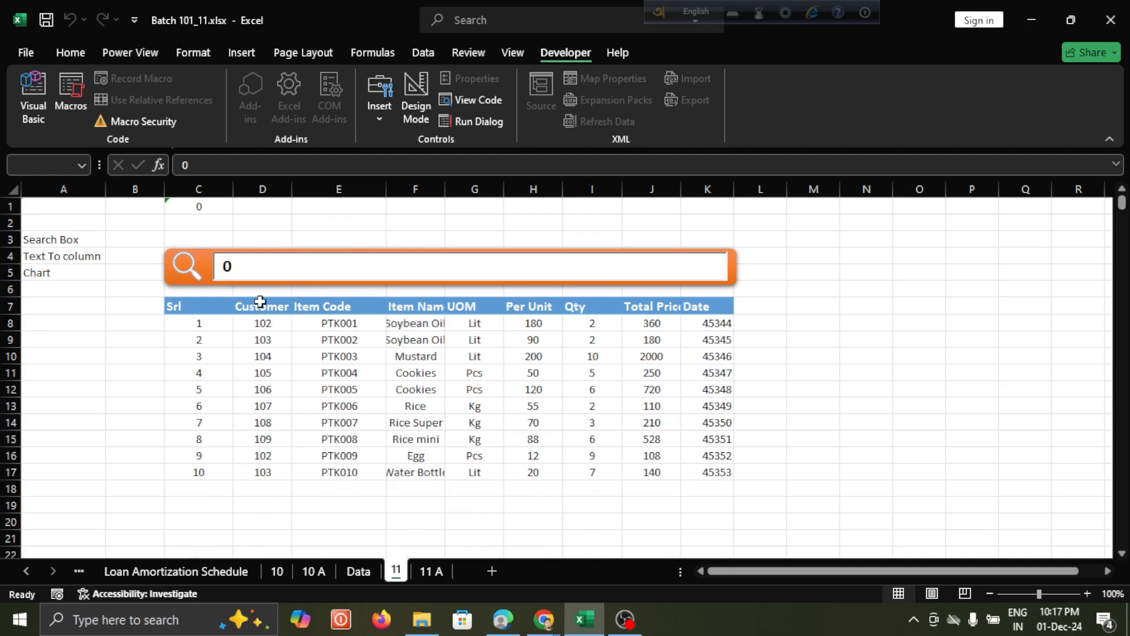
key(BackSpace)
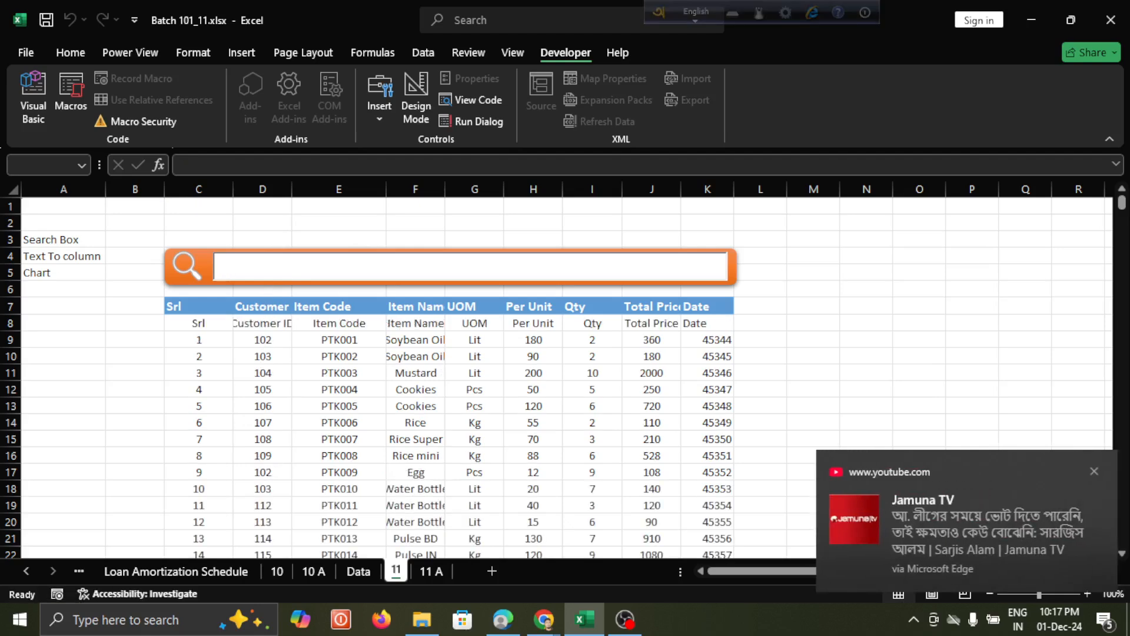
text(12)
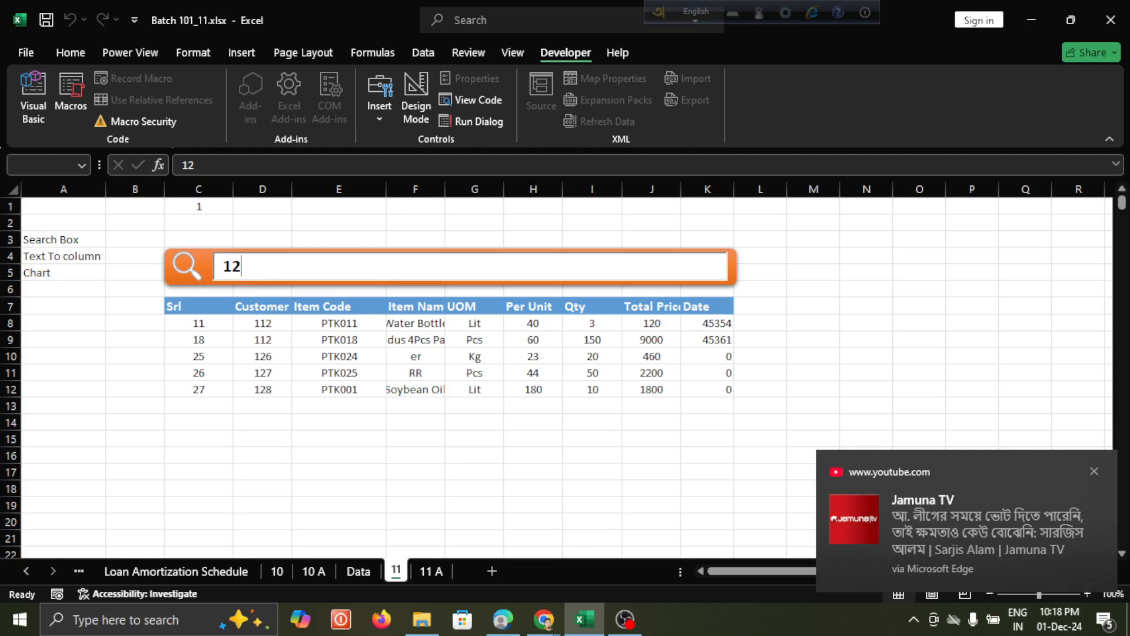
Search for 10, extend the text to a full customer ID, and clear the search box
key(BackSpace)
key(BackSpace)
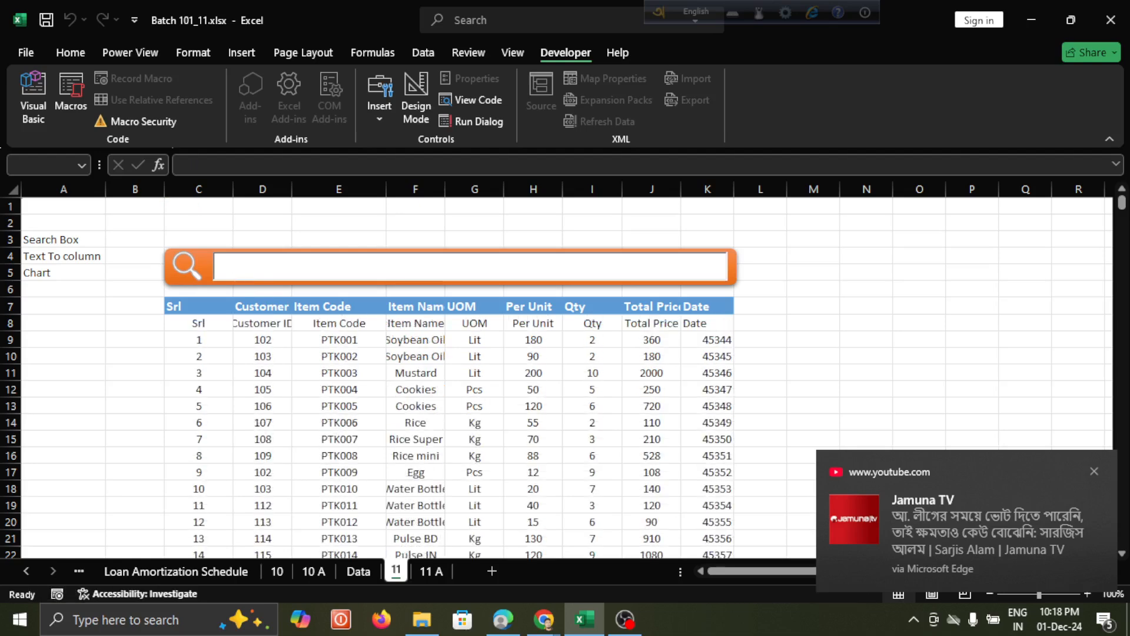
text(10)
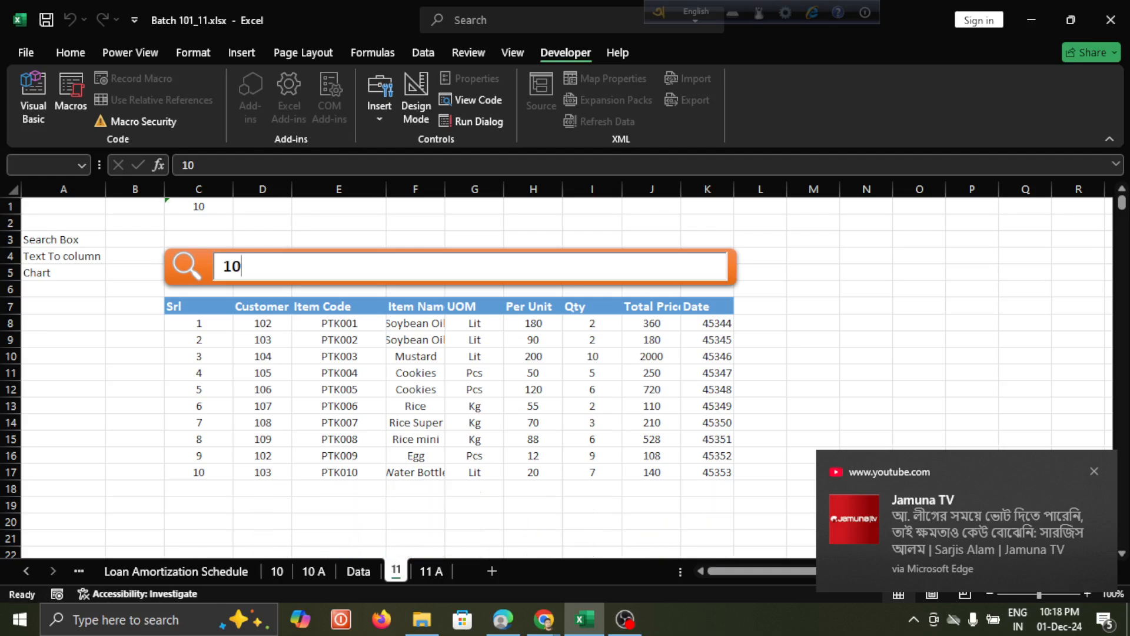
text(3)
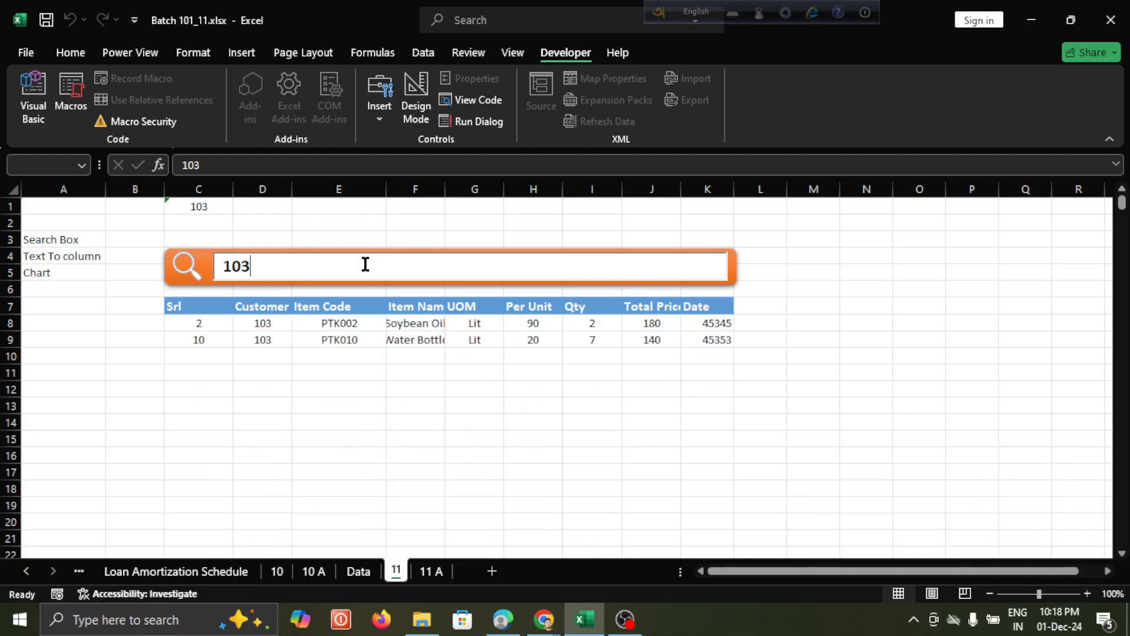
key(BackSpace)
key(BackSpace)
key(BackSpace)
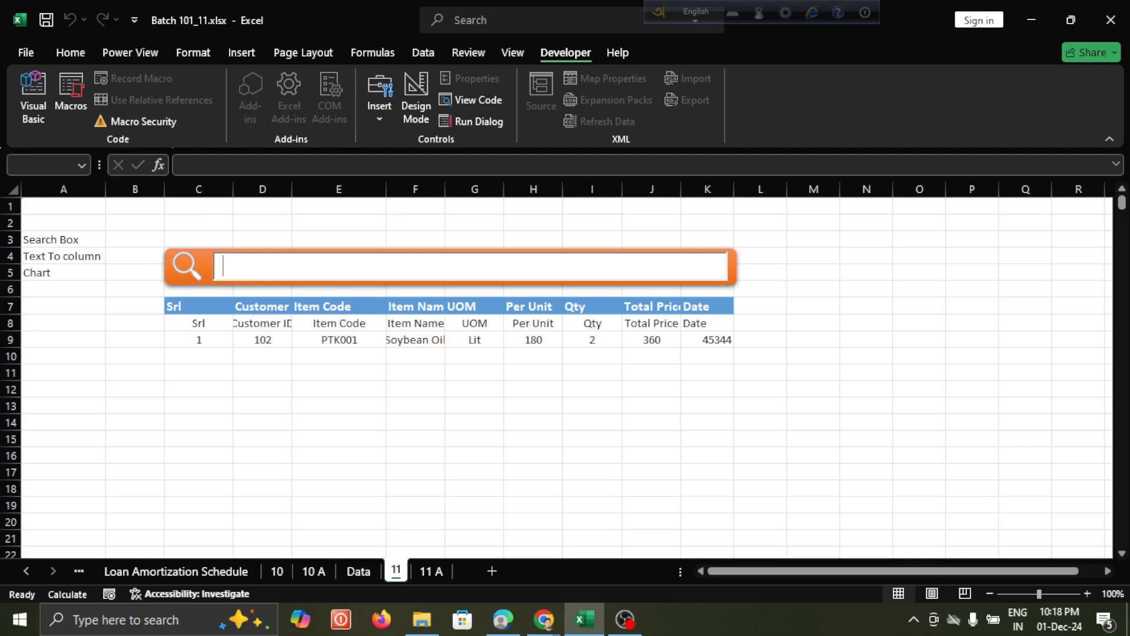
Examine the FILTER formula in C8 and the rows it lists while the search box is empty
click(192, 324)
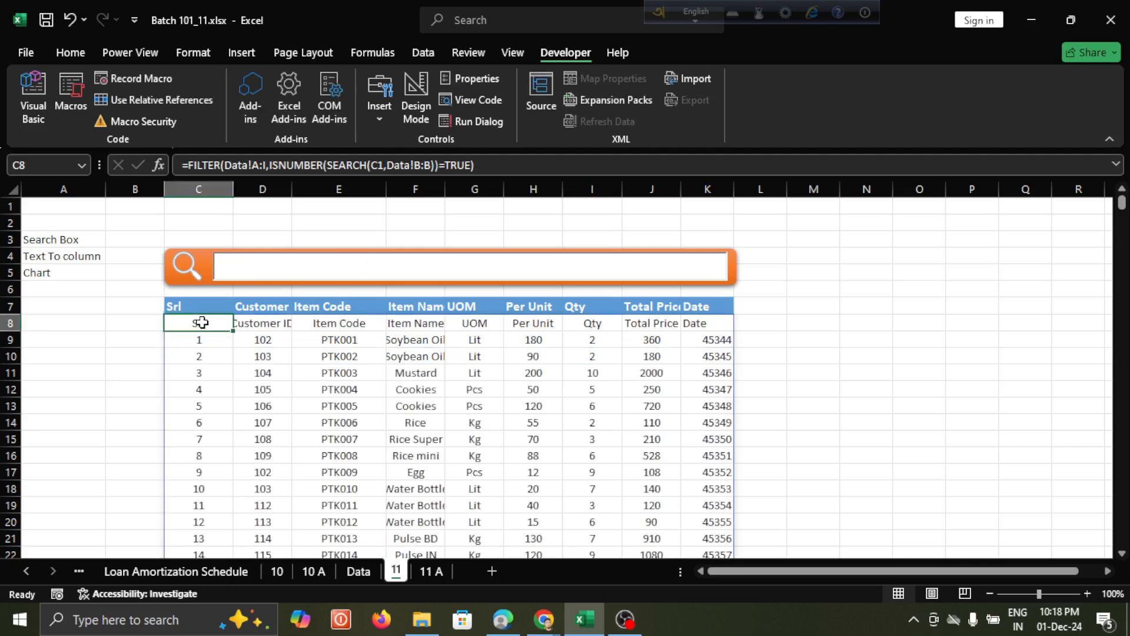
click(210, 163)
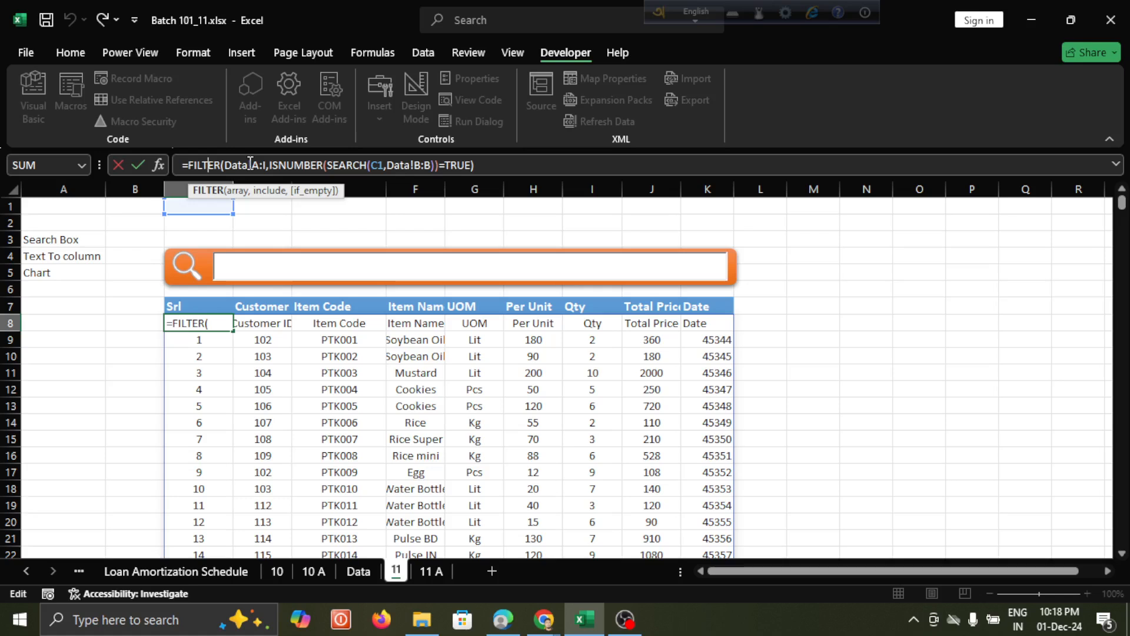
key(ctrl+Return)
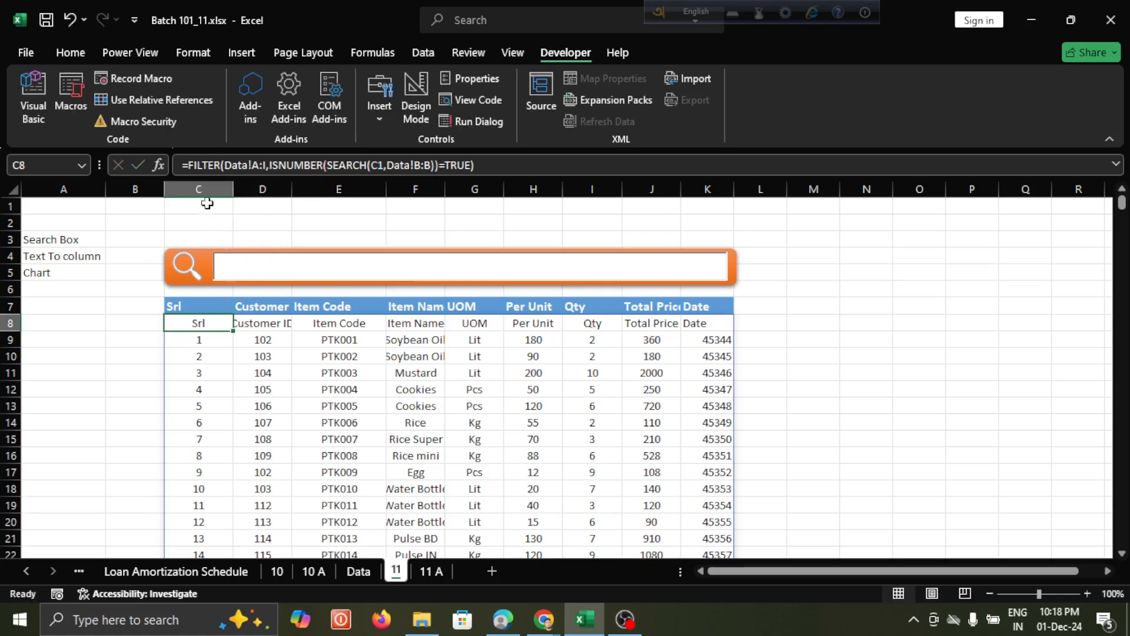
scroll(265, 424, down, 6)
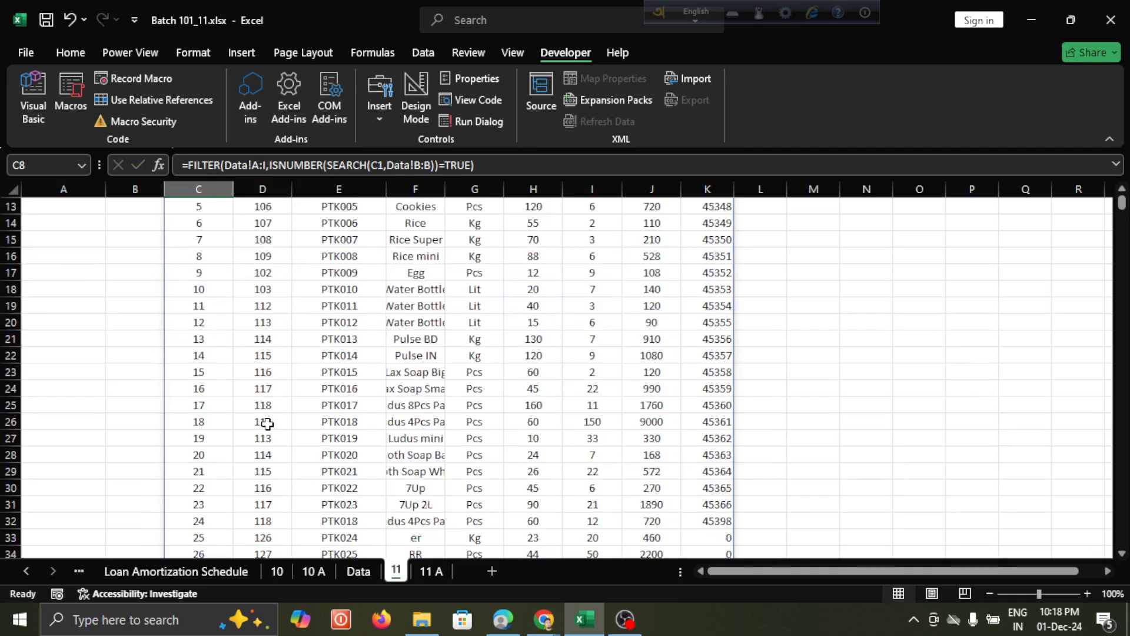
scroll(267, 423, up, 6)
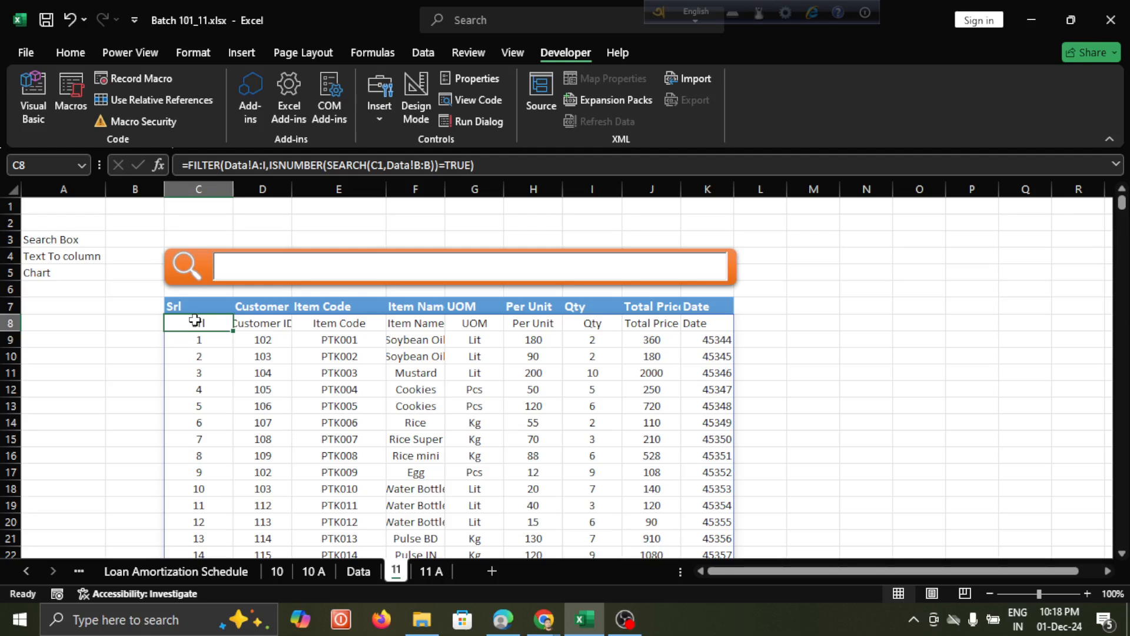
Wrap the FILTER formula in C8 in IF(C1="","",…) so an empty search cell returns blank
click(187, 166)
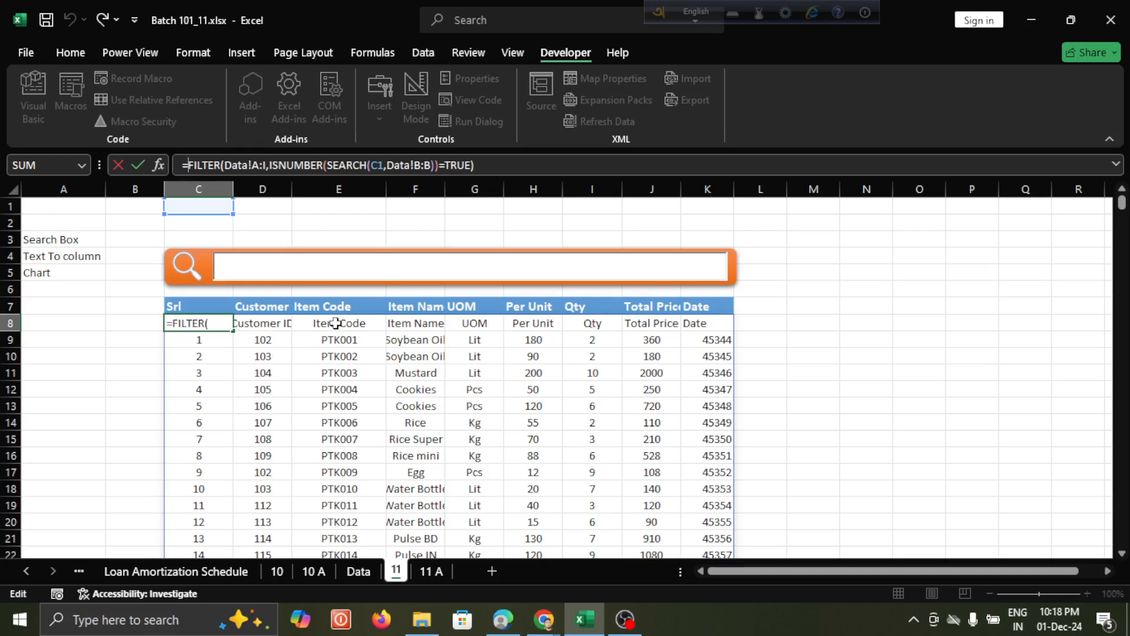
text(I)
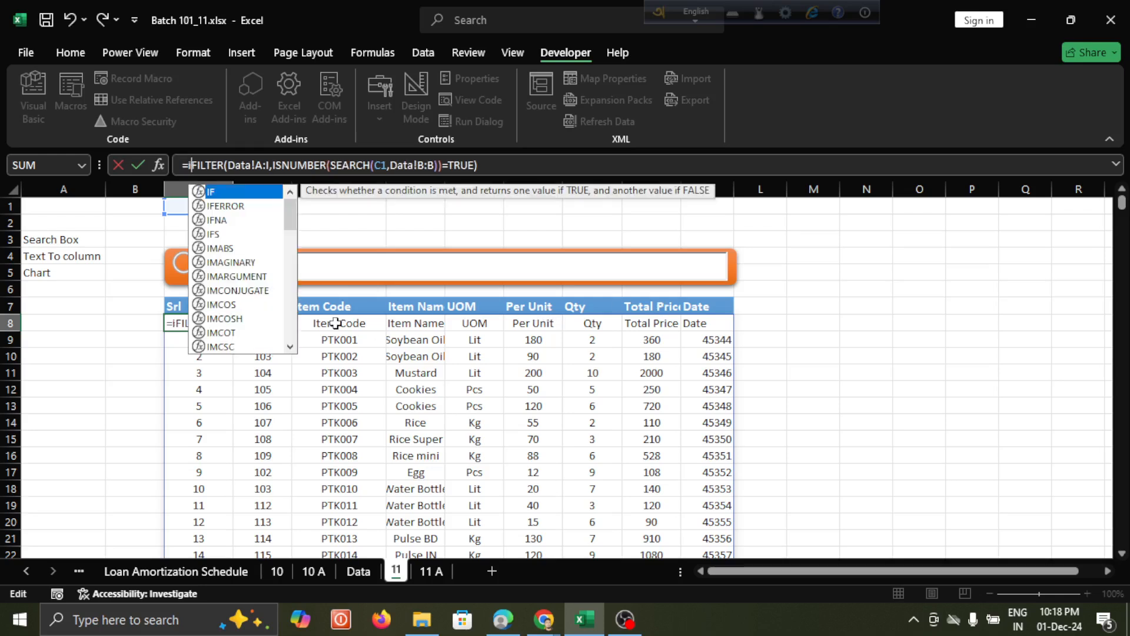
text(f)
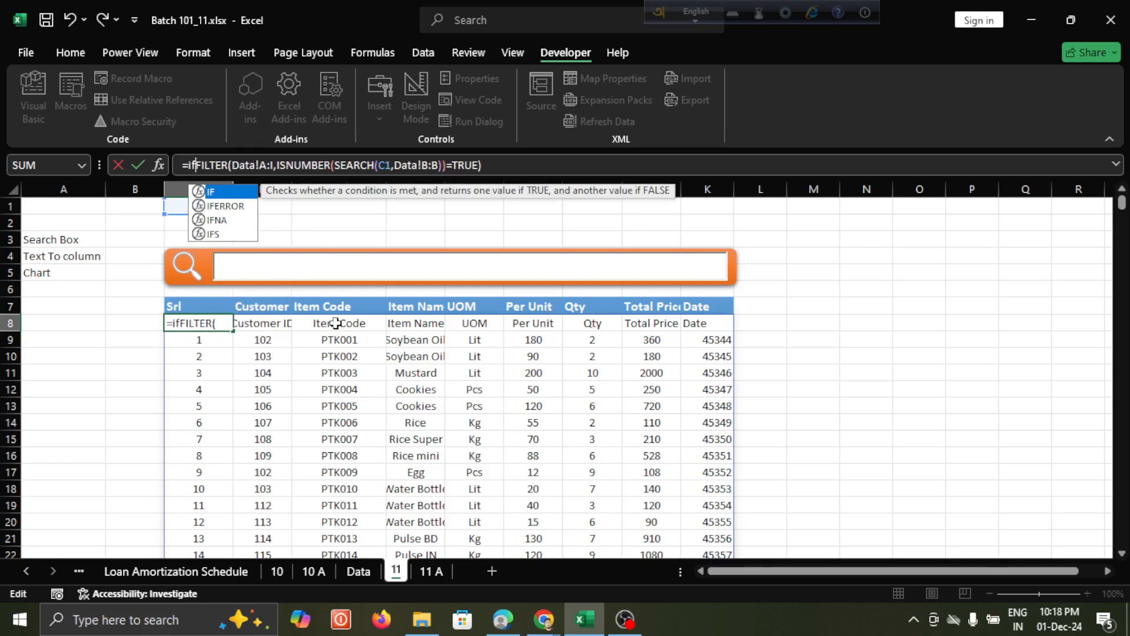
key(Tab)
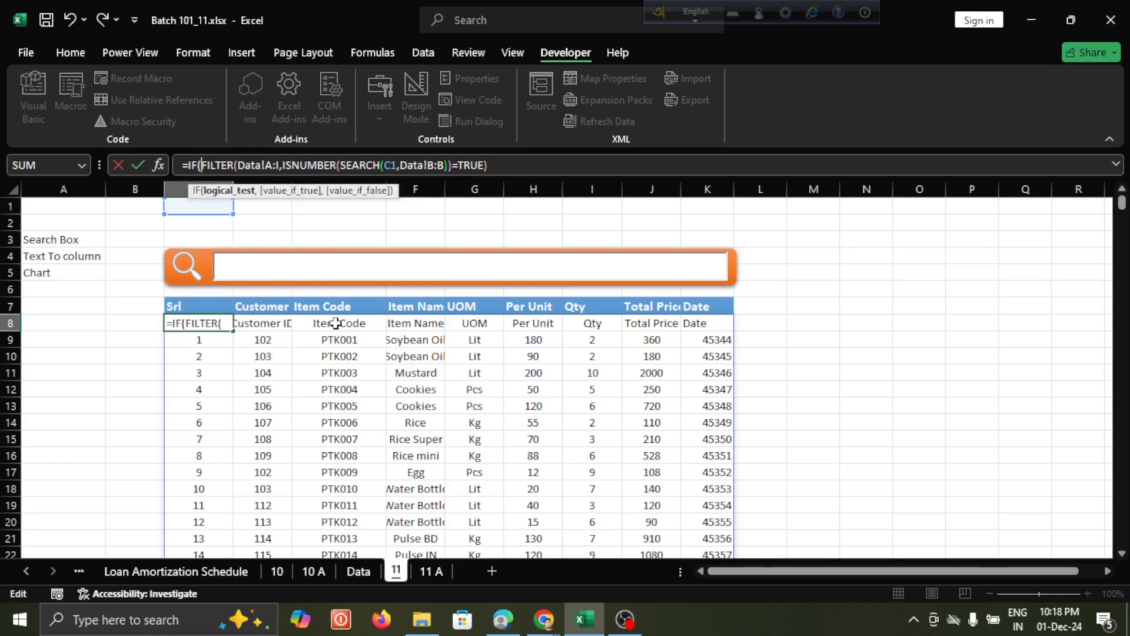
click(183, 209)
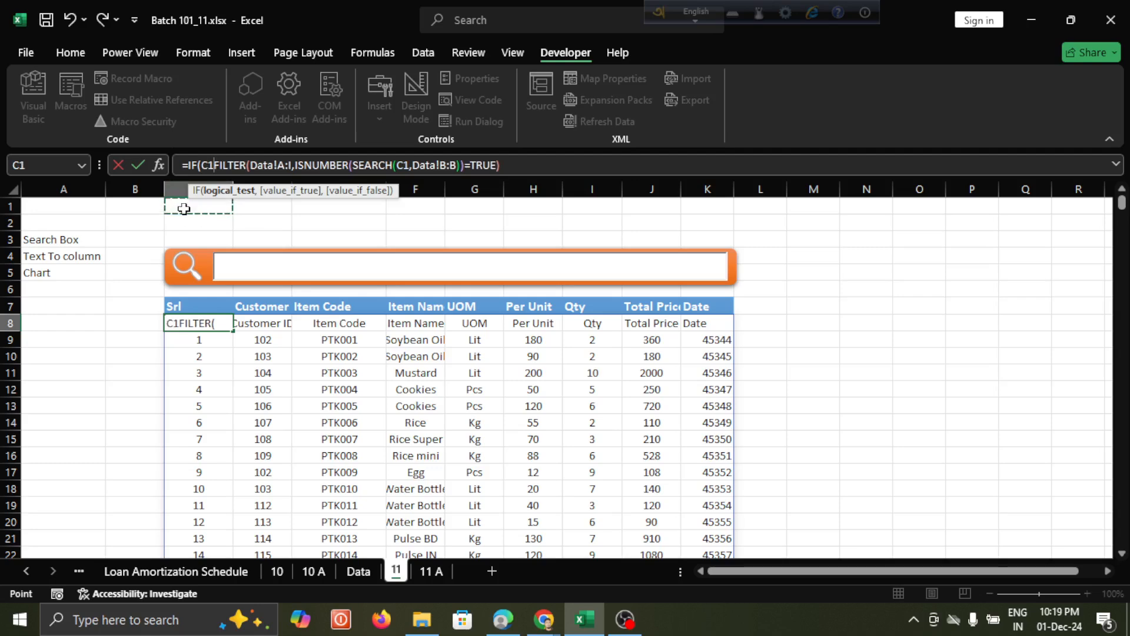
text(=)
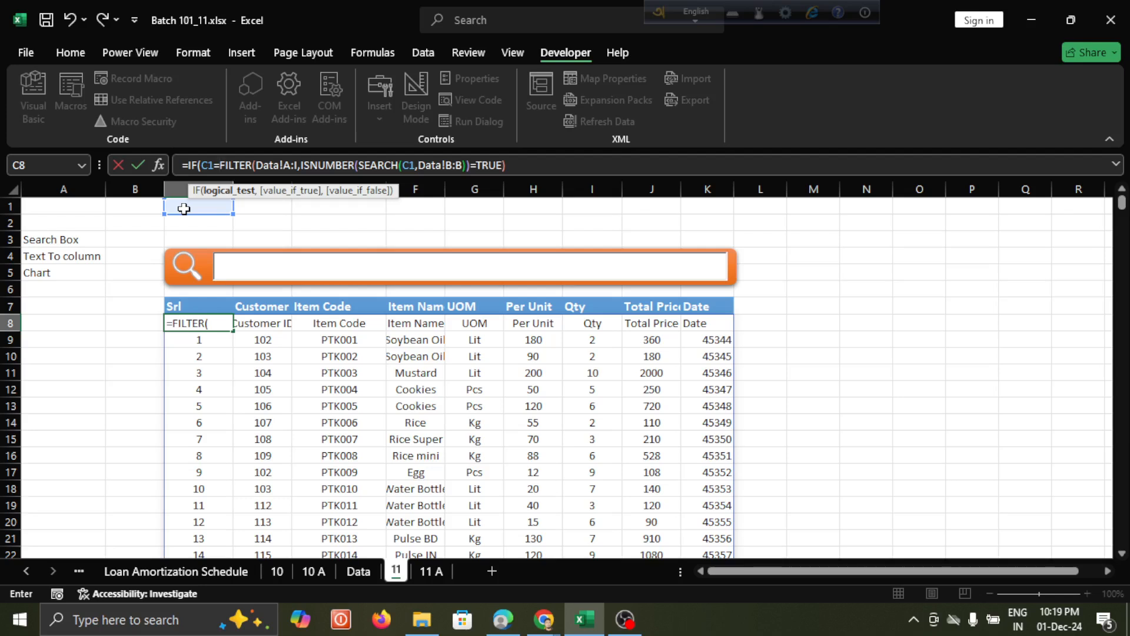
text("")
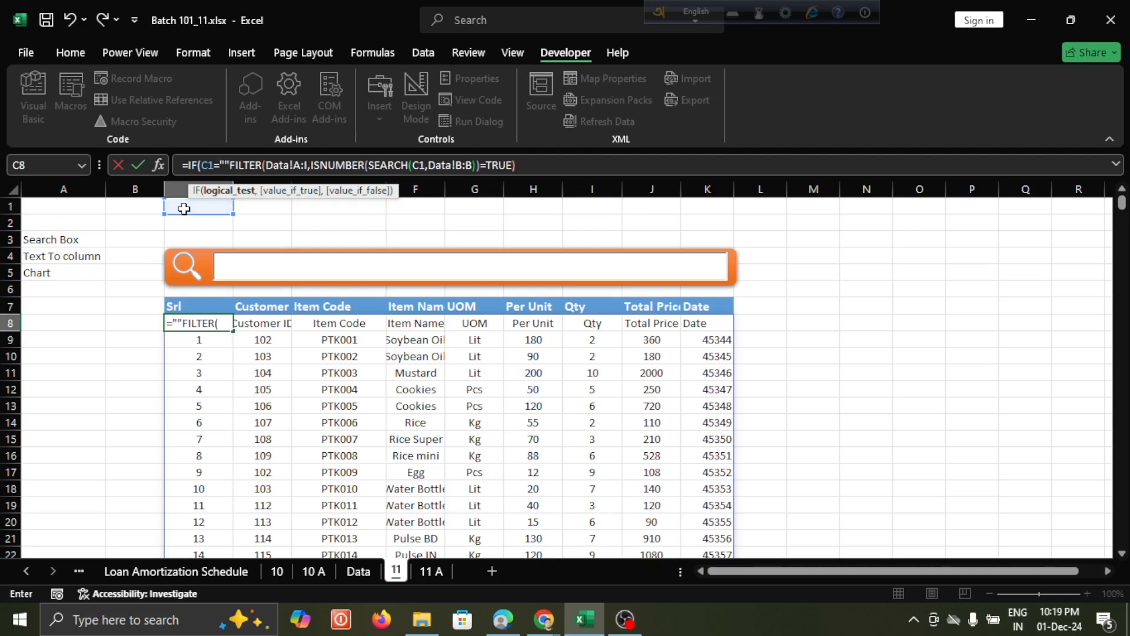
text(,)
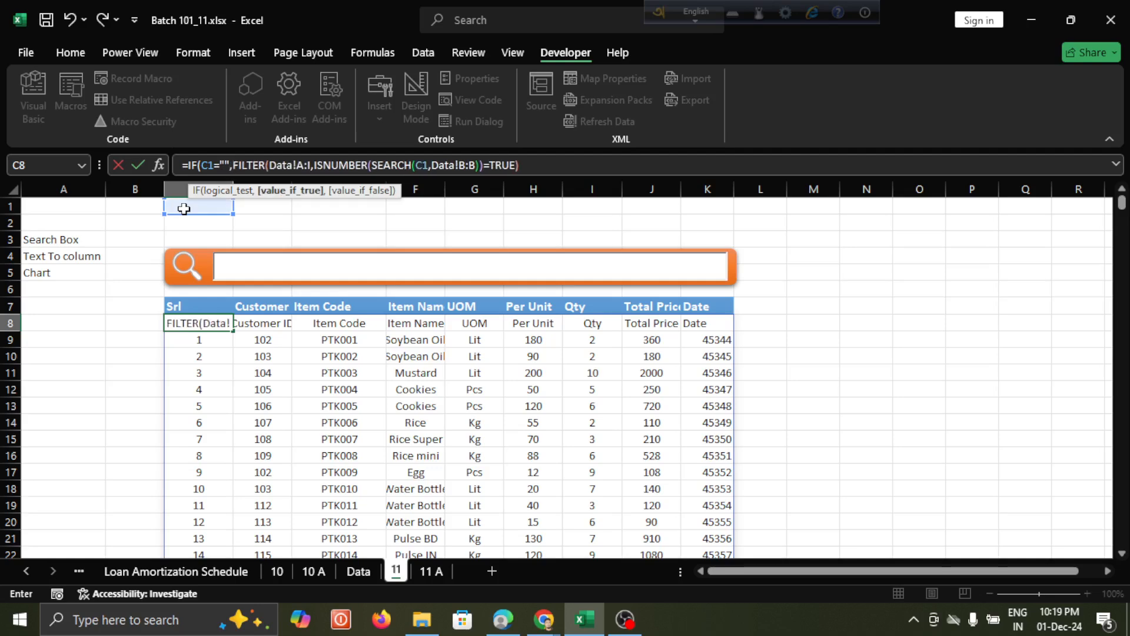
text("")
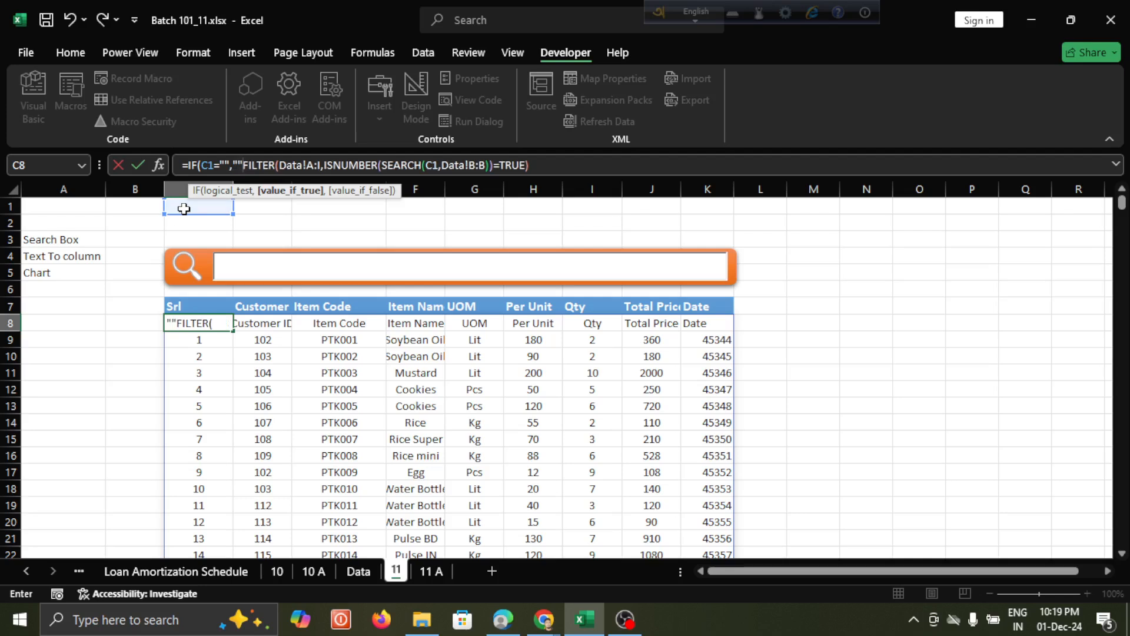
text(,)
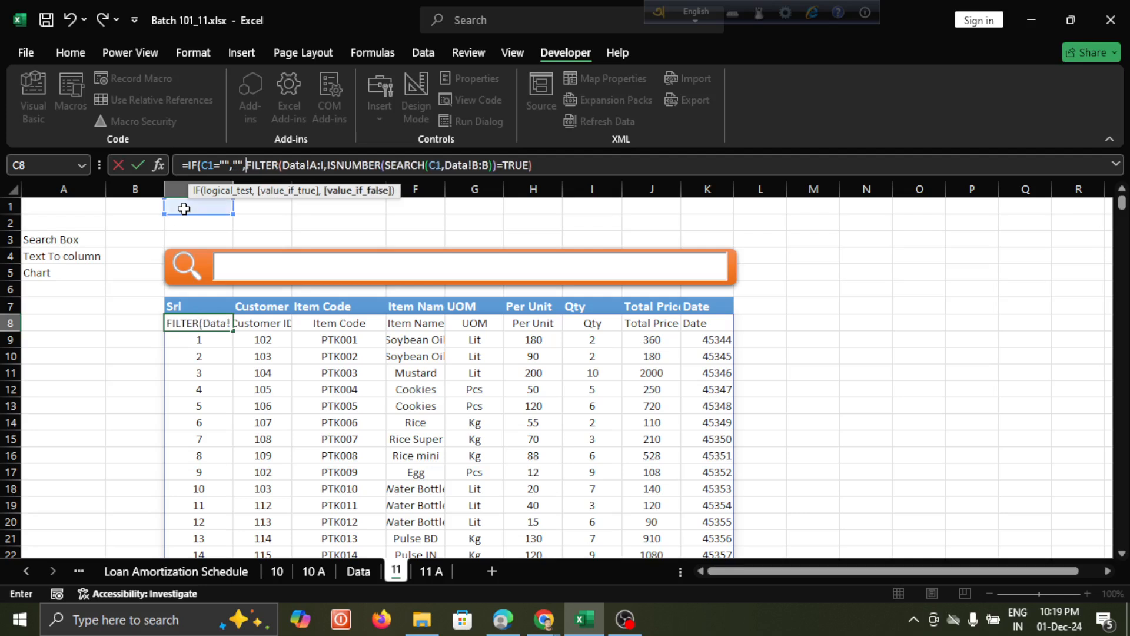
key(Return)
key(Return)
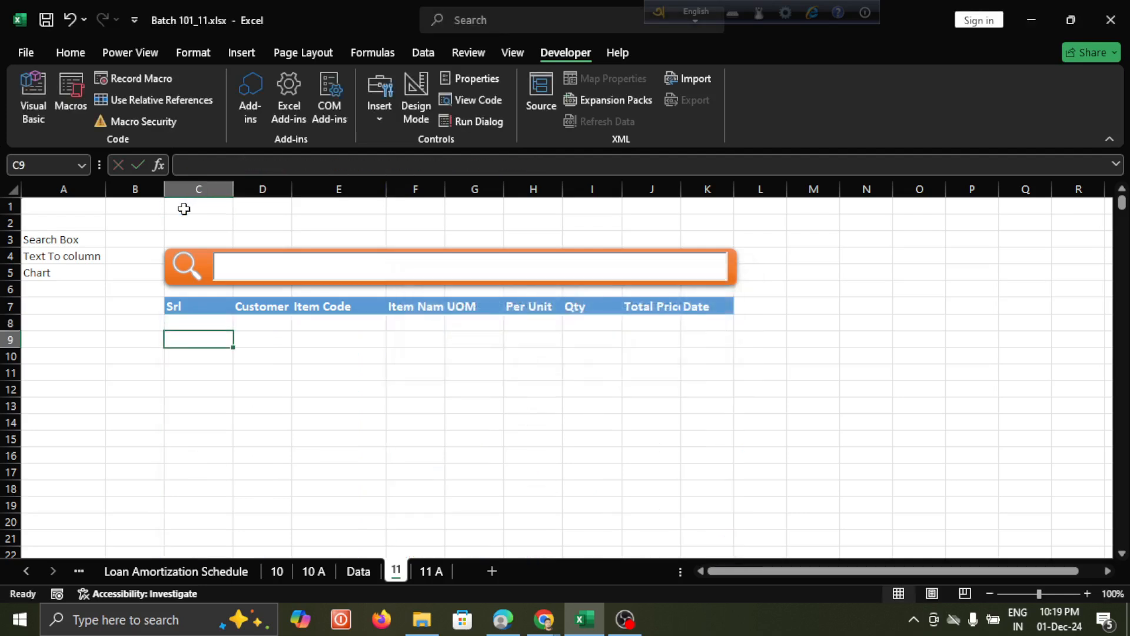
Check the IF formula in C8 by searching for 1, 10 and a full customer ID, and empty the search box
click(186, 323)
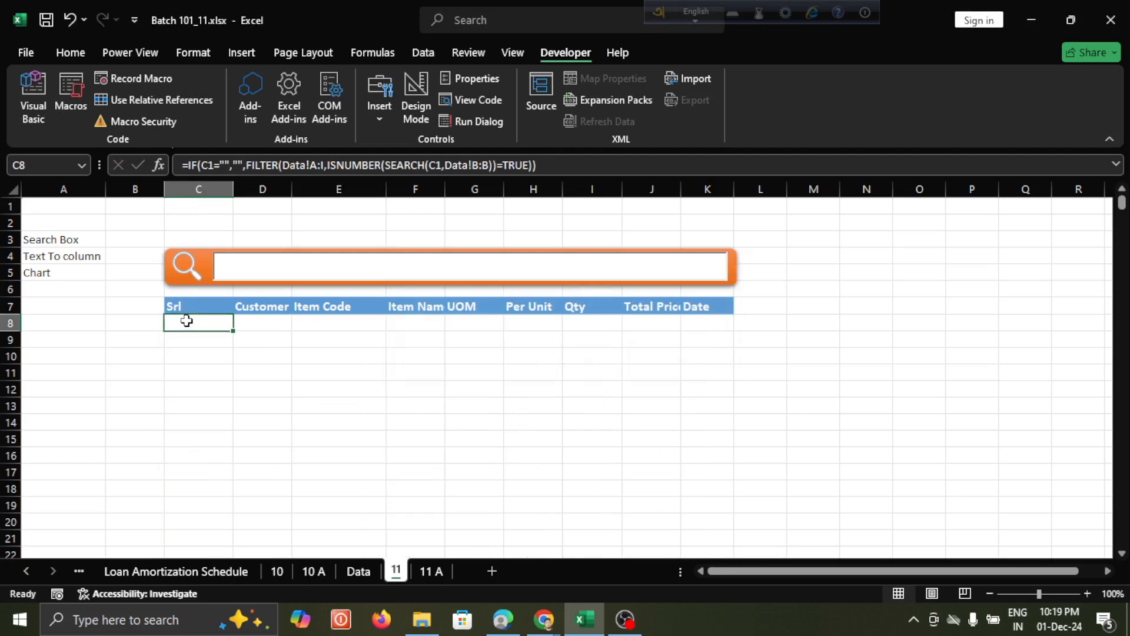
click(197, 201)
click(187, 321)
click(237, 263)
text(1)
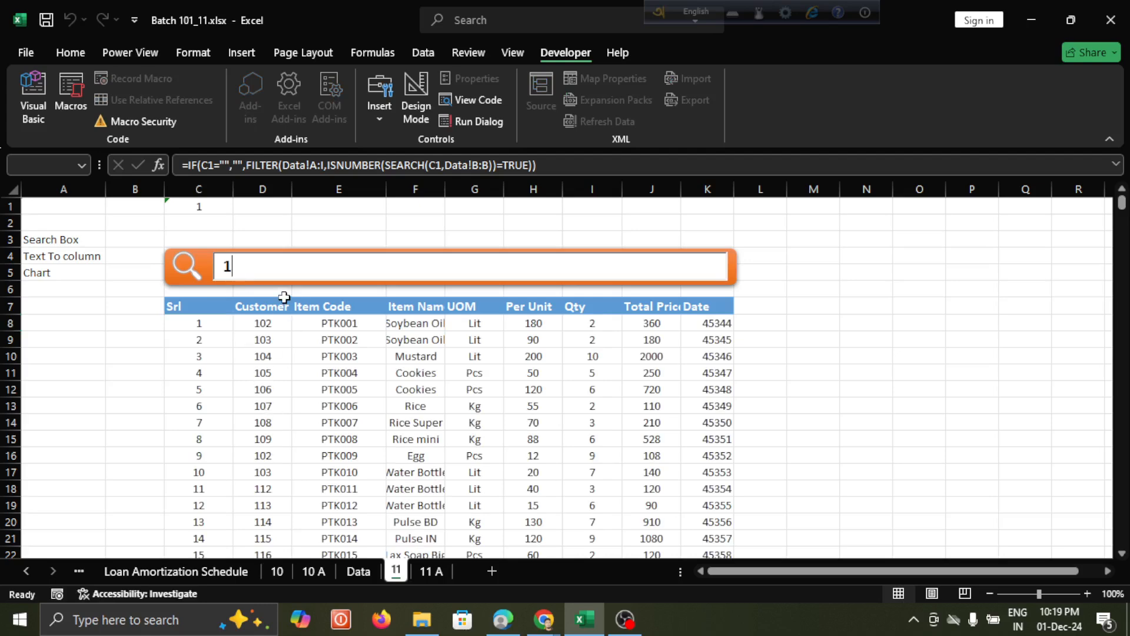
text(0)
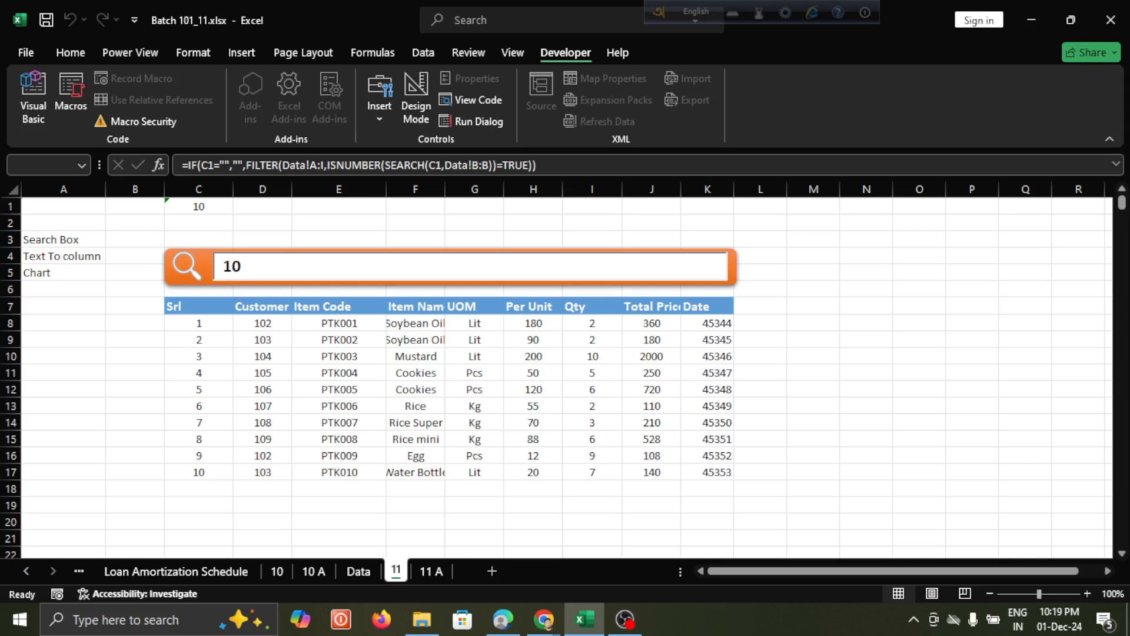
text(8)
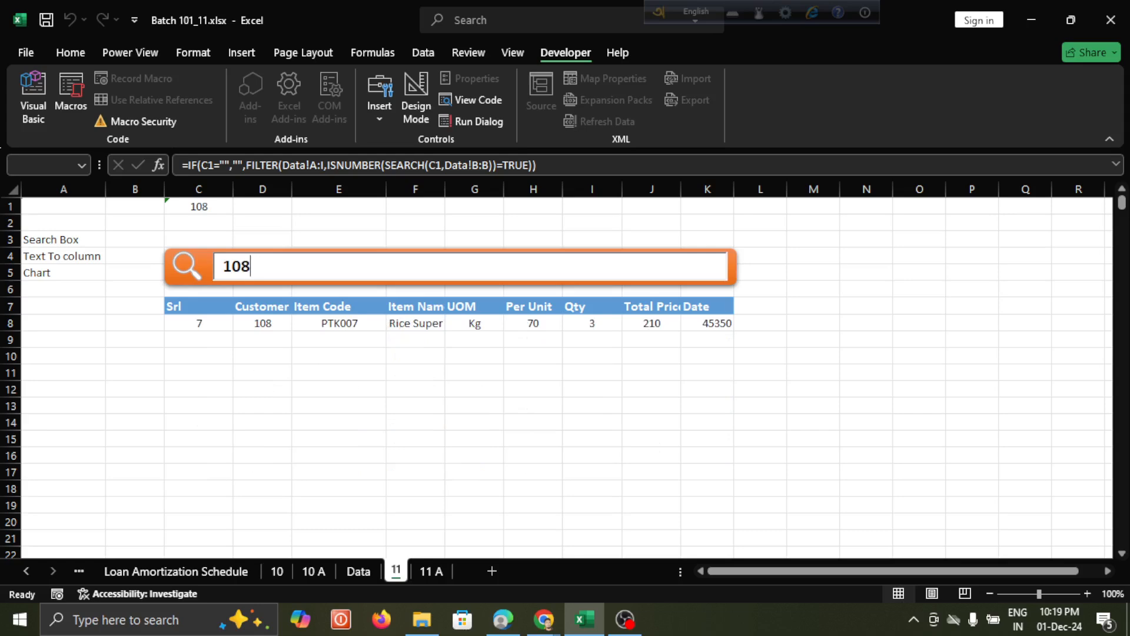
key(BackSpace)
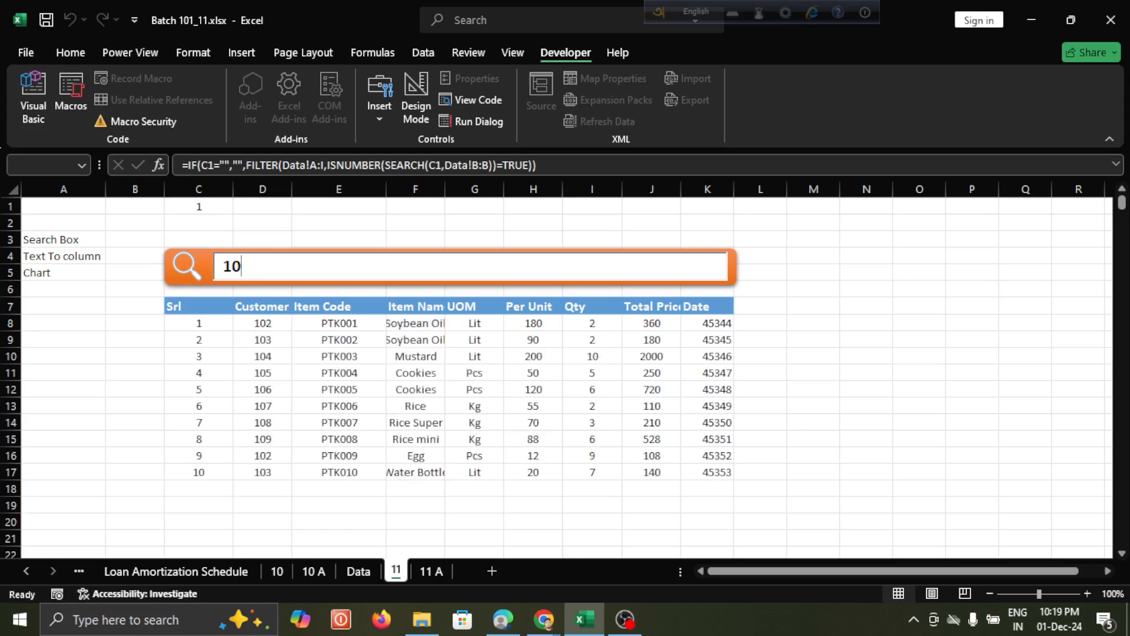
key(BackSpace)
key(BackSpace)
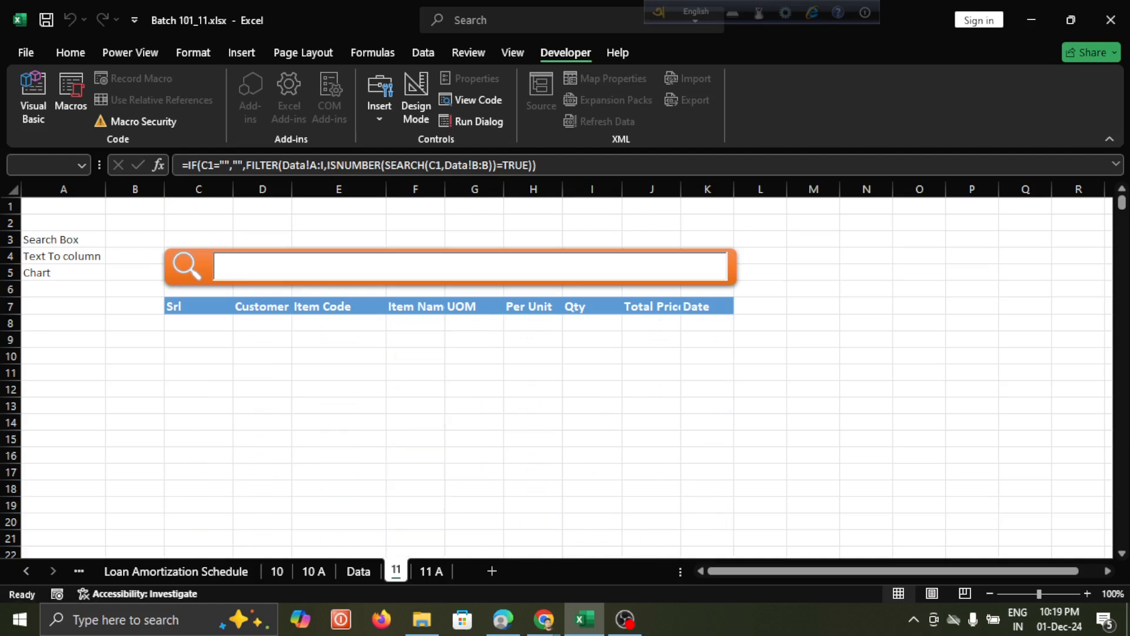
Clear the typed column headers and their blue fill from row 7, starting at C7
click(195, 307)
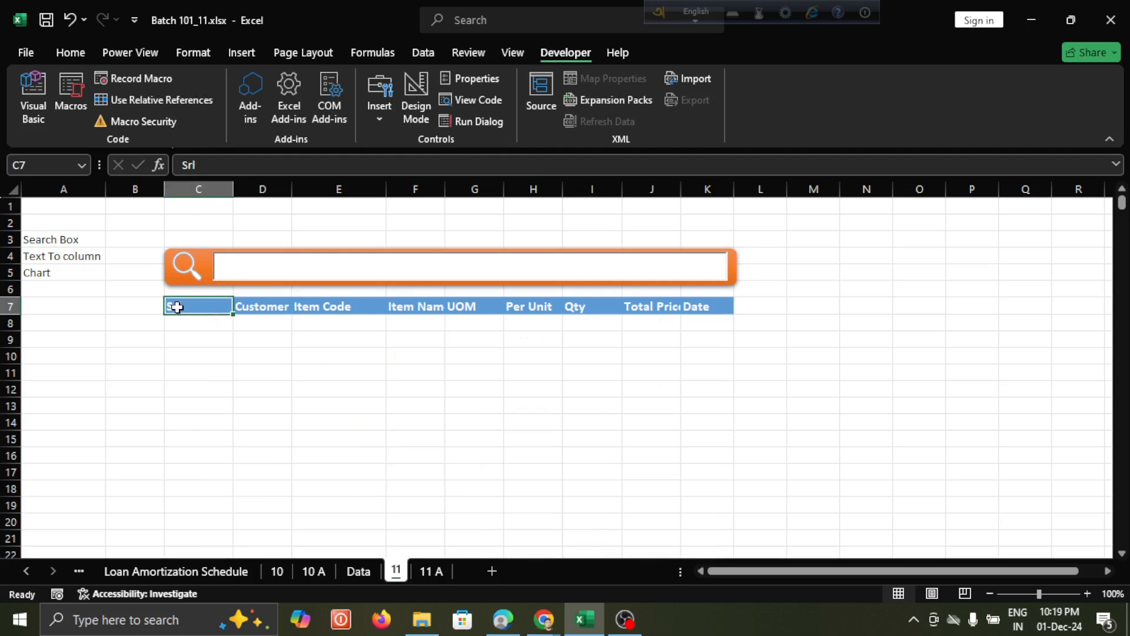
drag(176, 307, 726, 312)
click(746, 319)
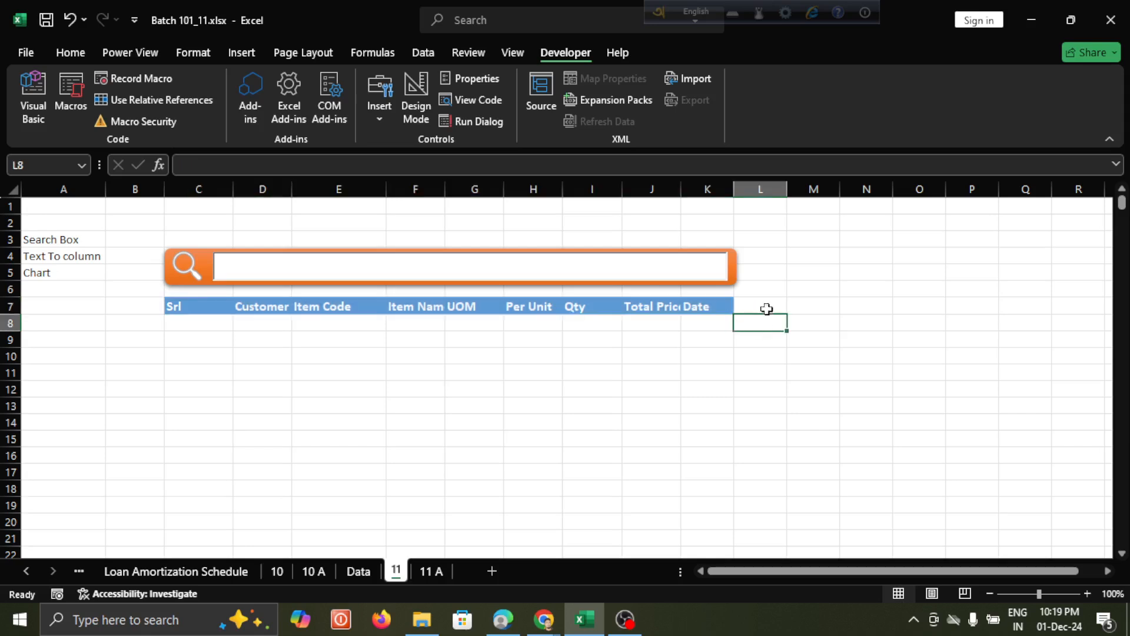
click(769, 306)
drag(787, 313, 172, 306)
Enter =IF(C1="","",Table1[#Headers]) in C7, taking the header row from the table on the Data sheet
click(198, 305)
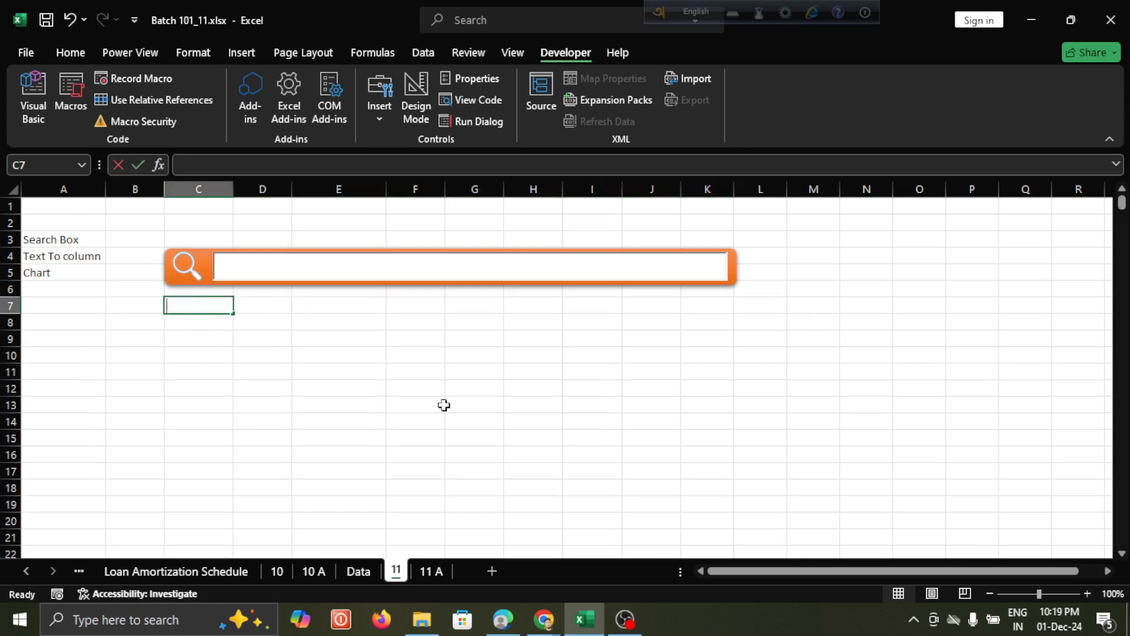
text(=)
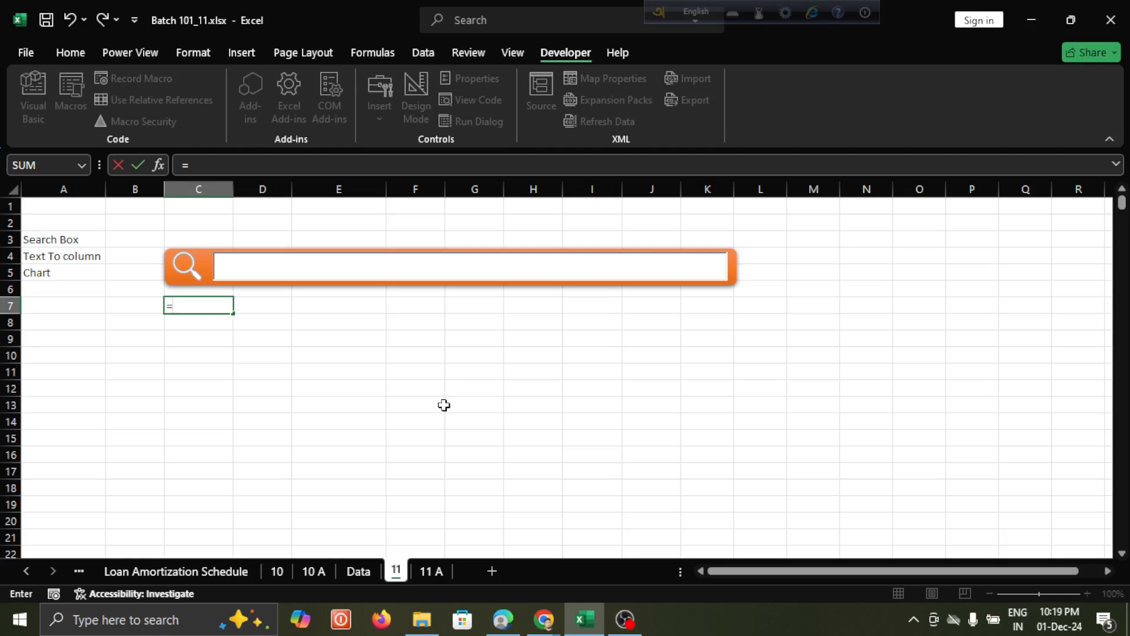
text(if)
key(Tab)
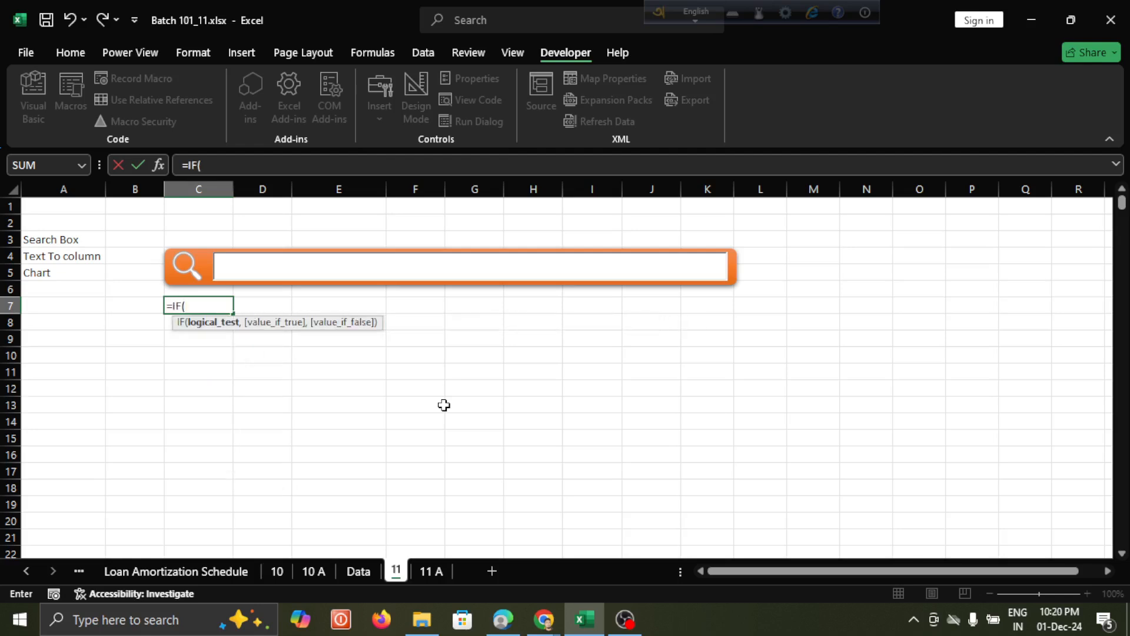
click(206, 203)
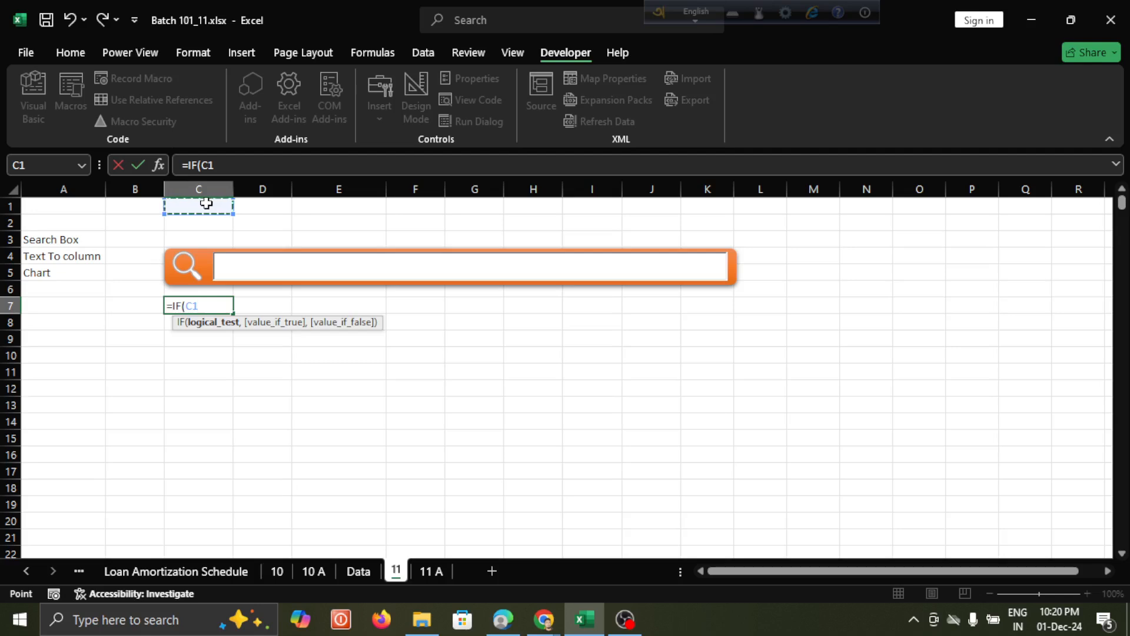
text(="")
text(,"")
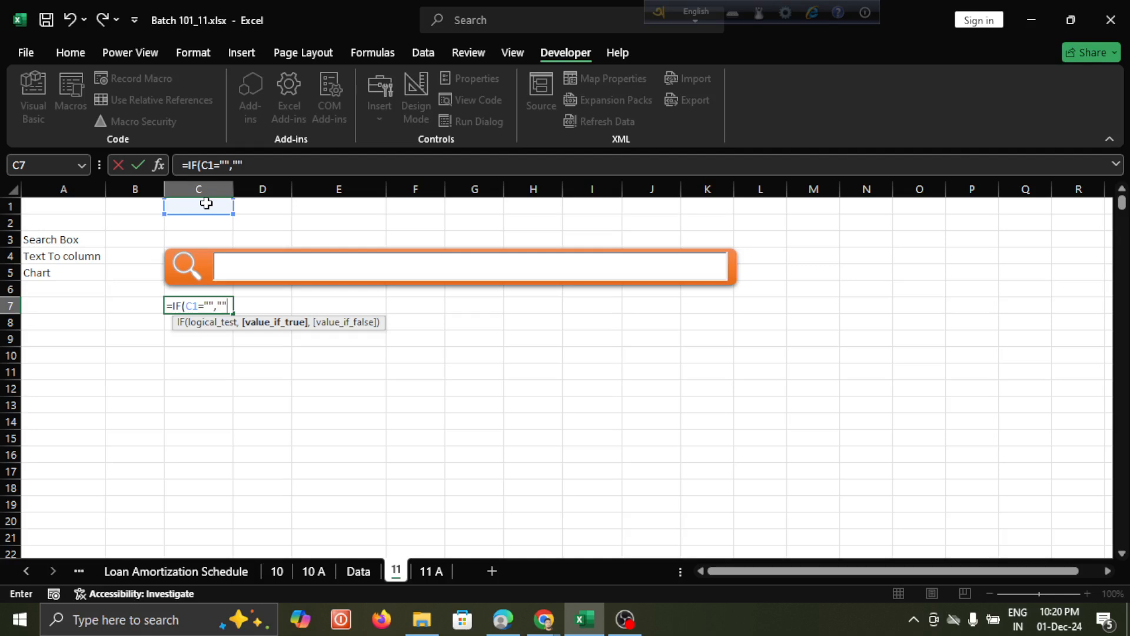
text(,)
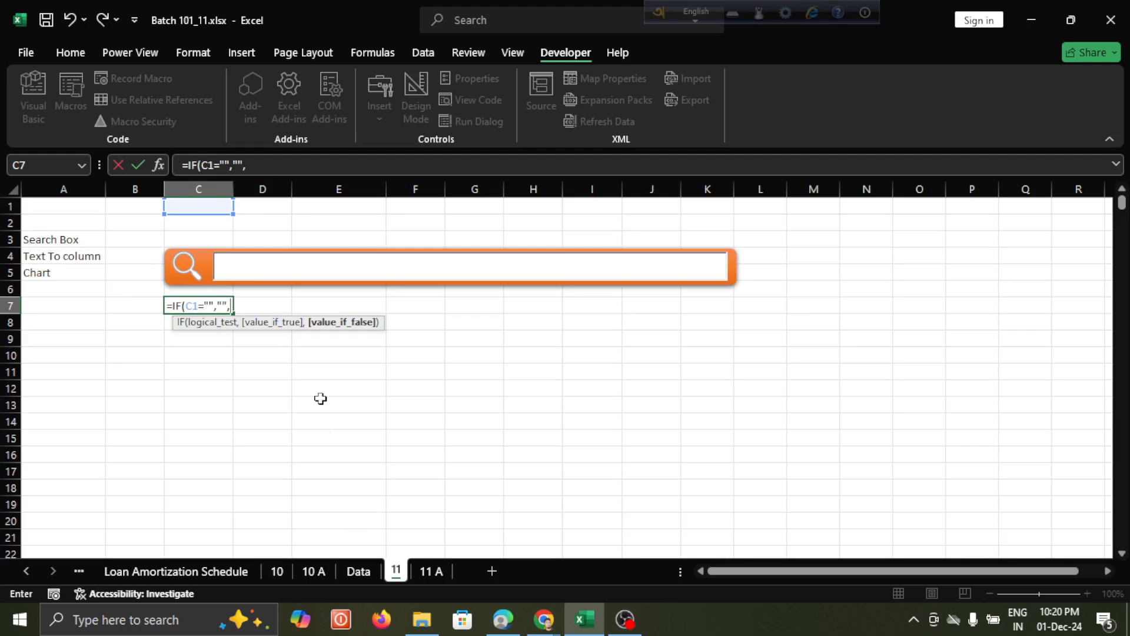
click(358, 576)
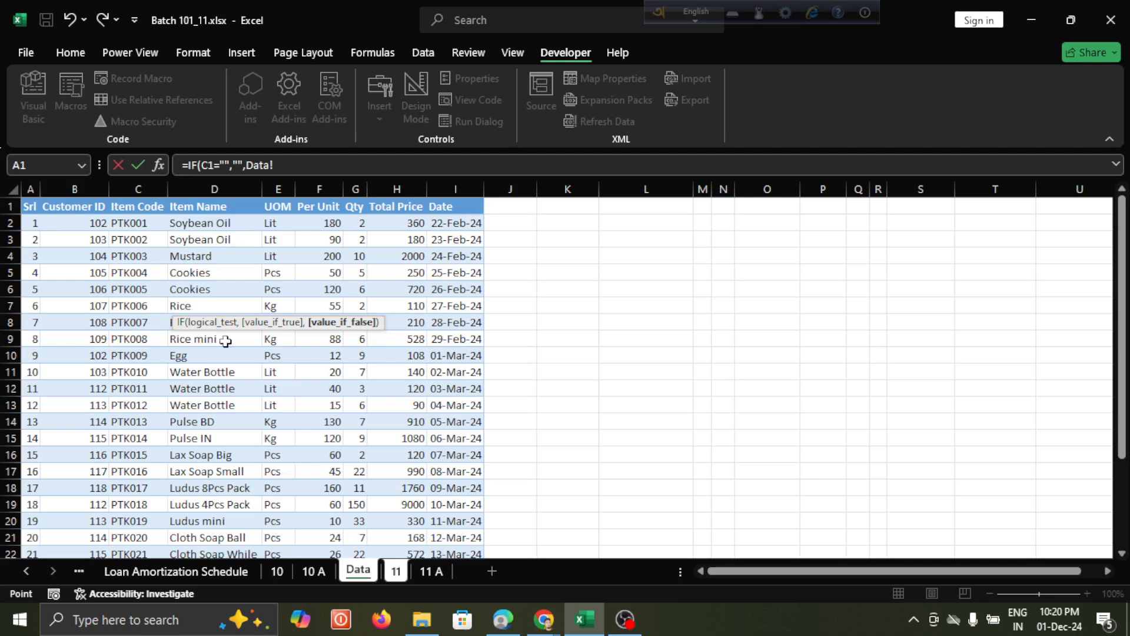
drag(29, 204, 457, 194)
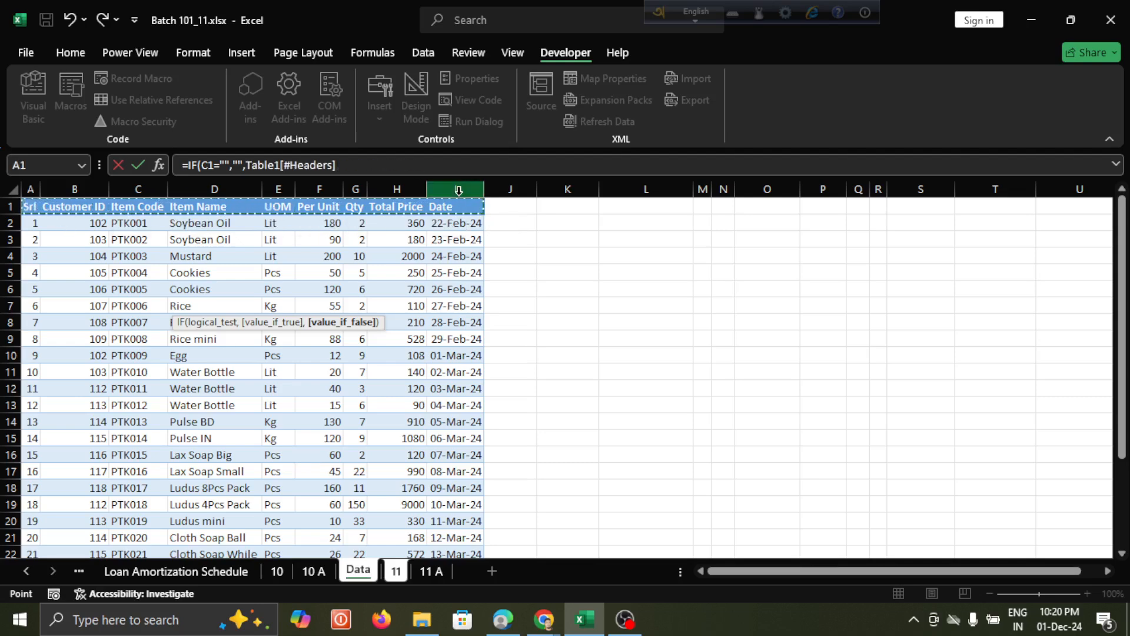
key(Escape)
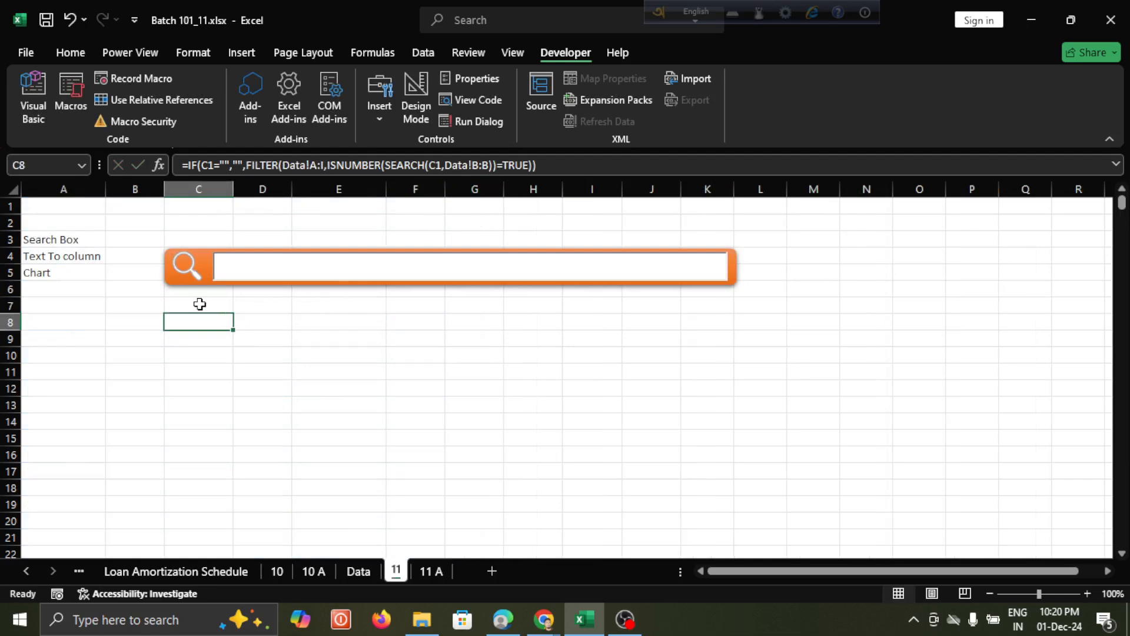
Check the header formula in C7 by searching for 1, emptying the search box and searching for 1 again
click(199, 304)
click(190, 211)
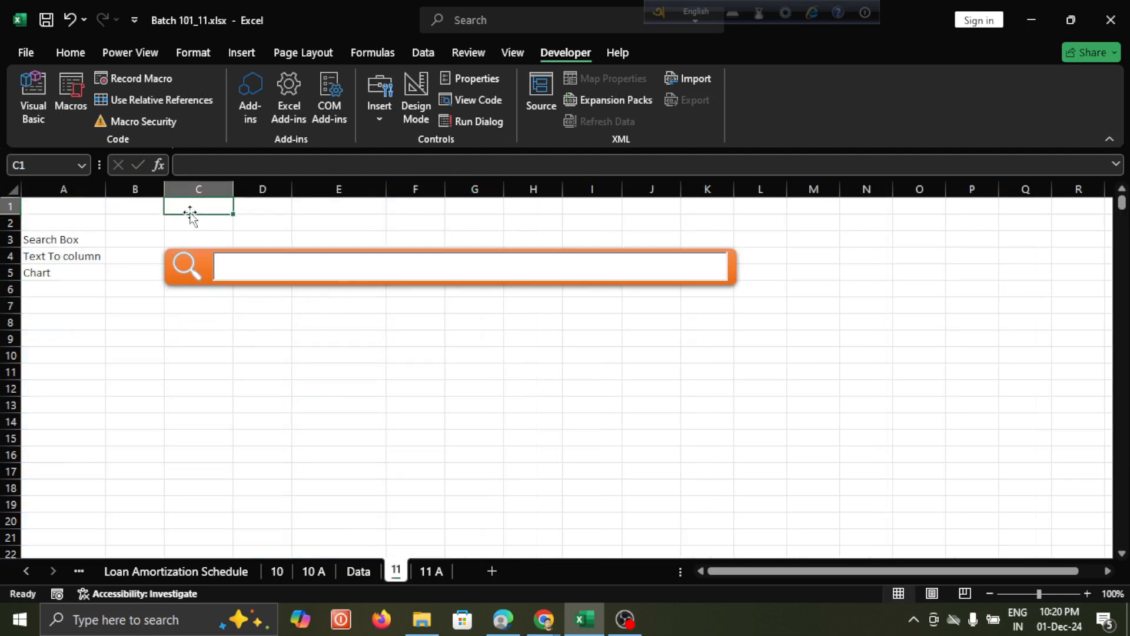
click(179, 298)
click(246, 260)
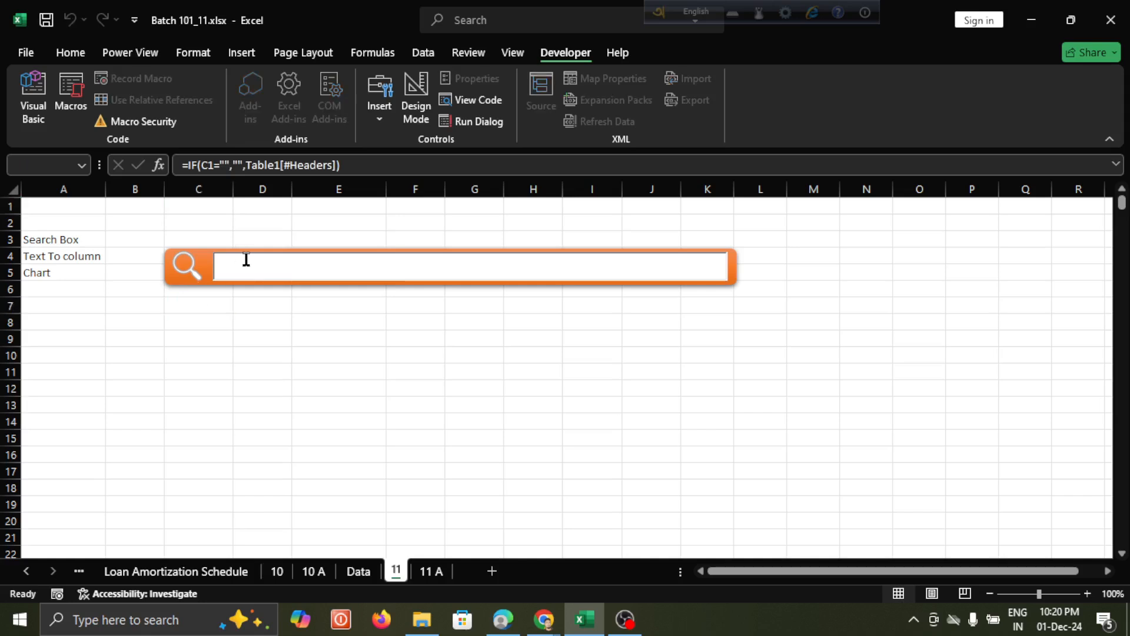
text(1)
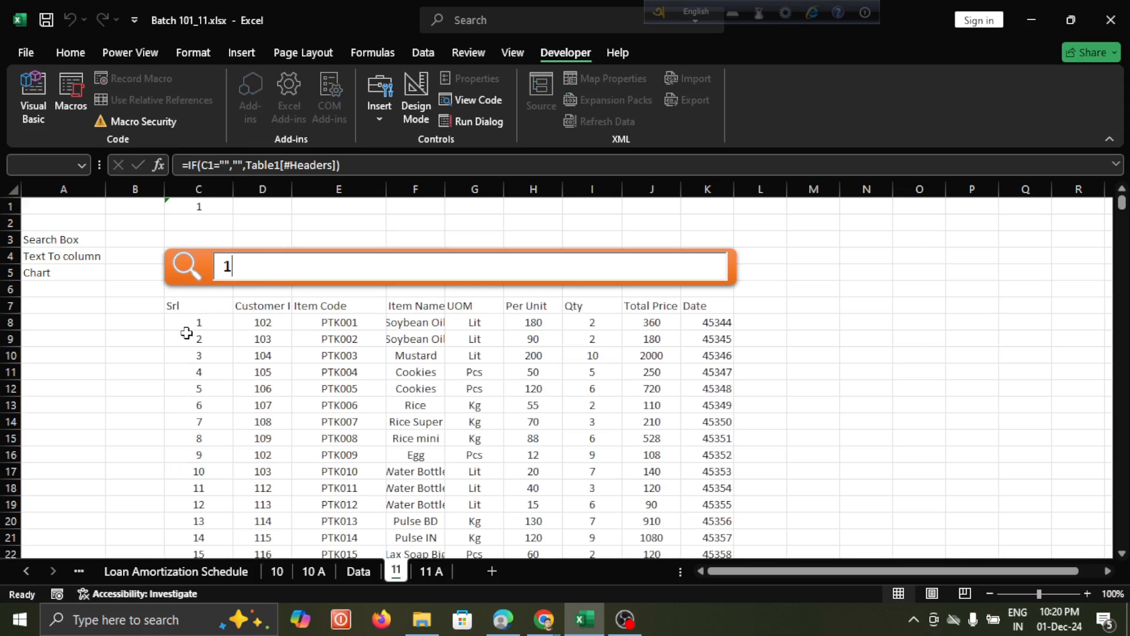
key(BackSpace)
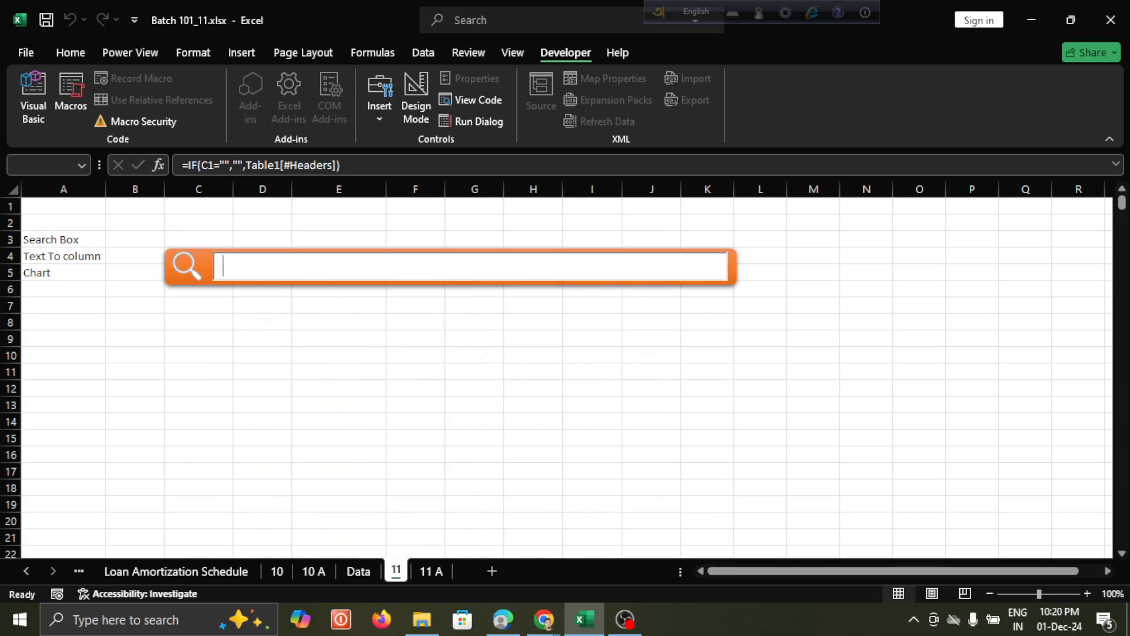
text(1)
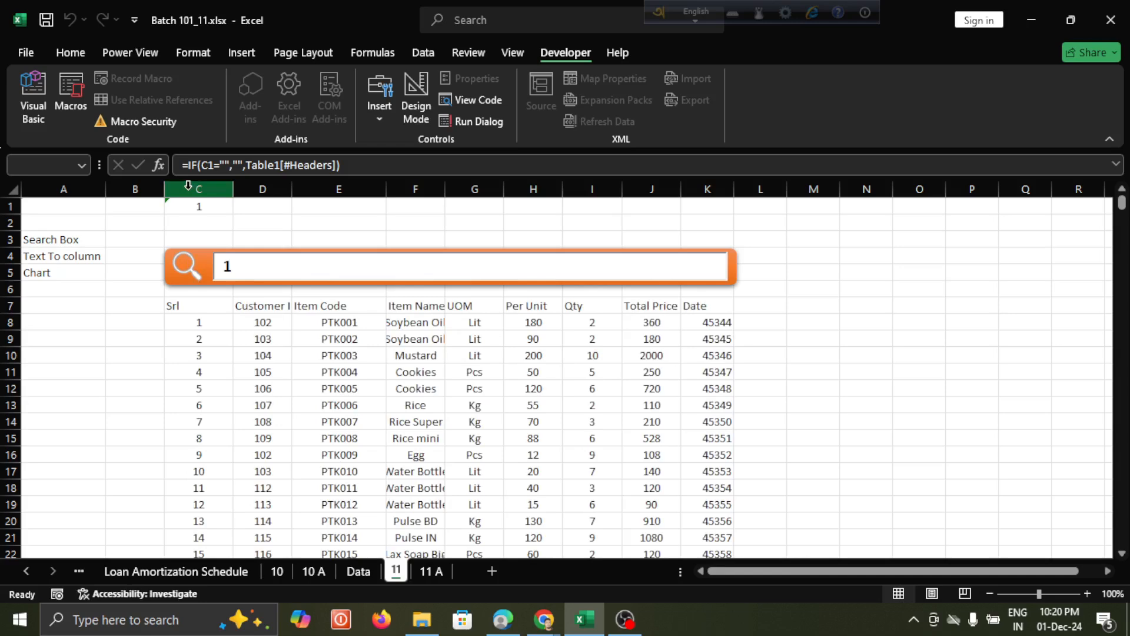
Remove the horizontal centering from columns C to K, keeping the vertical middle alignment
drag(188, 186, 720, 194)
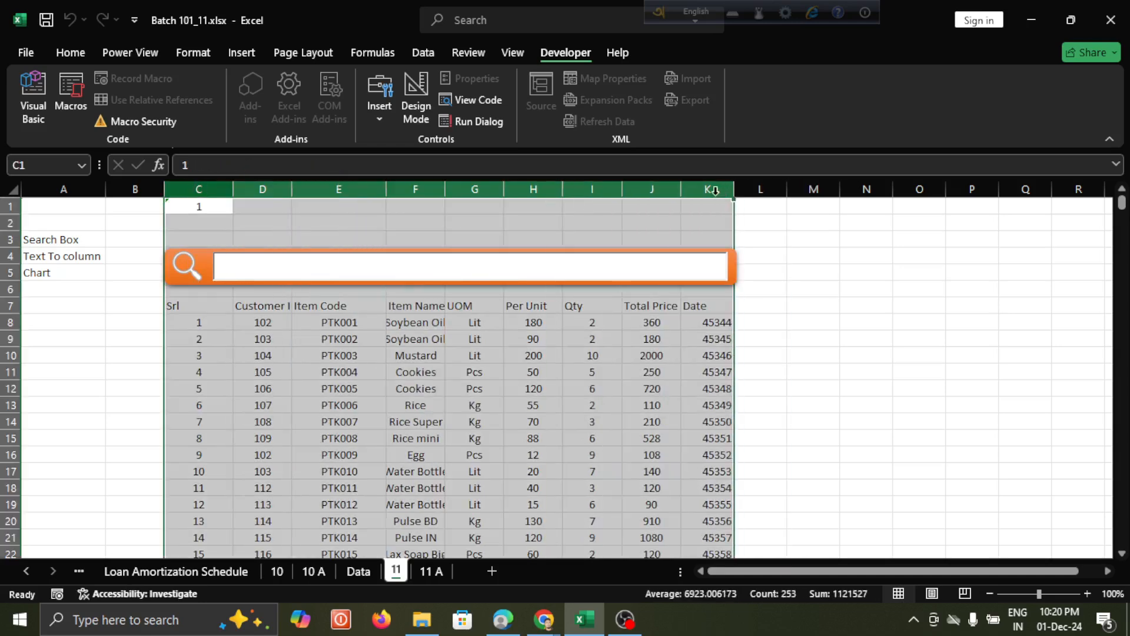
click(73, 52)
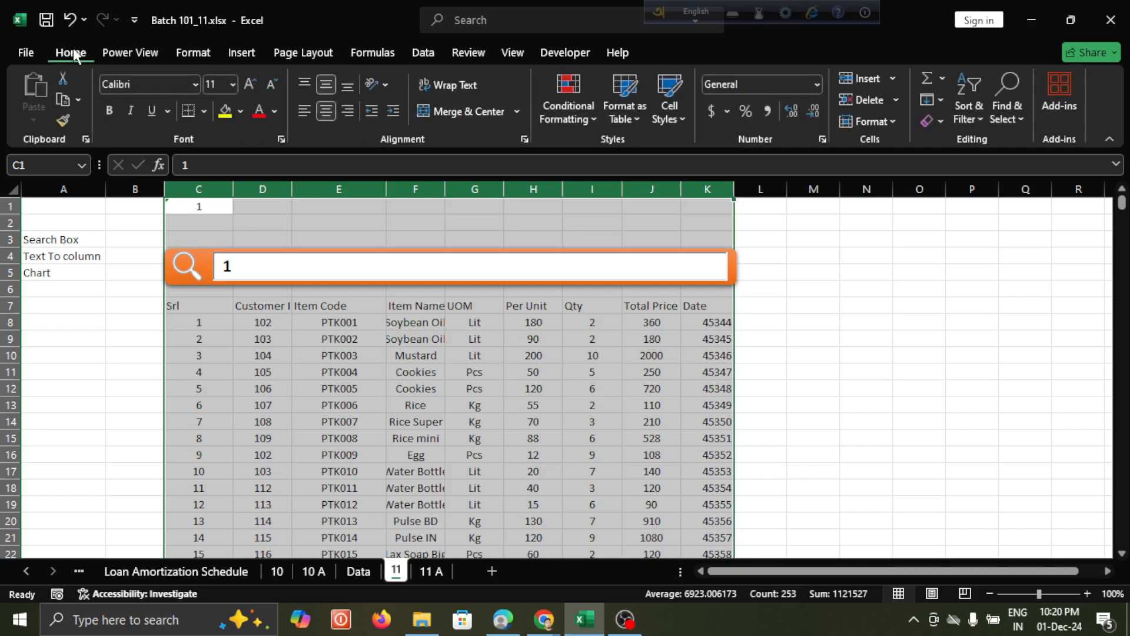
click(325, 84)
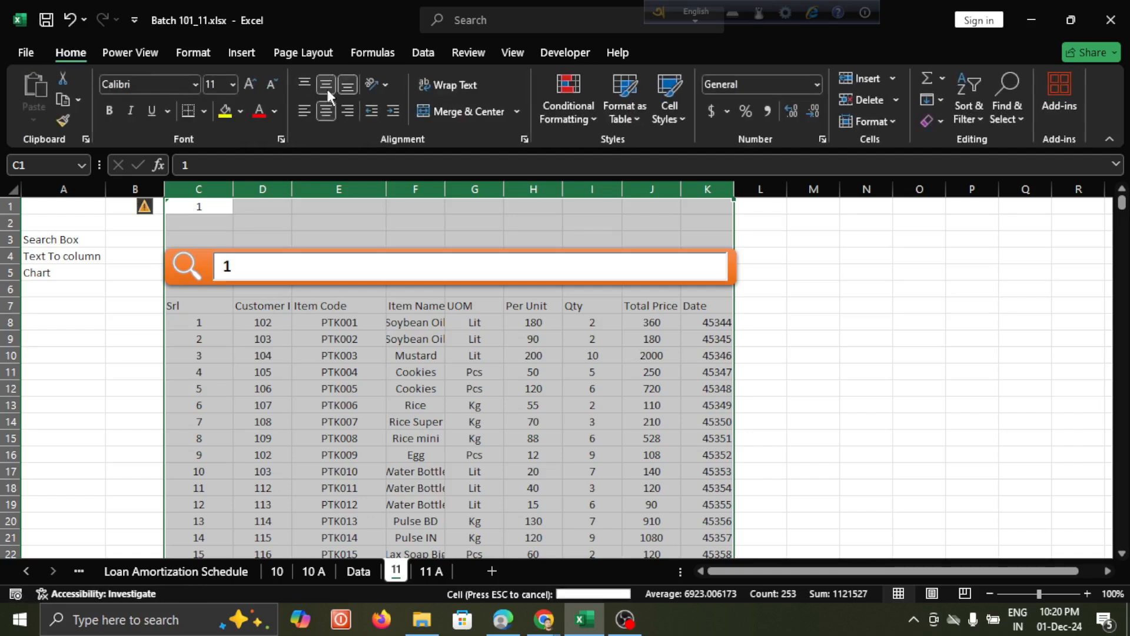
click(326, 87)
click(326, 111)
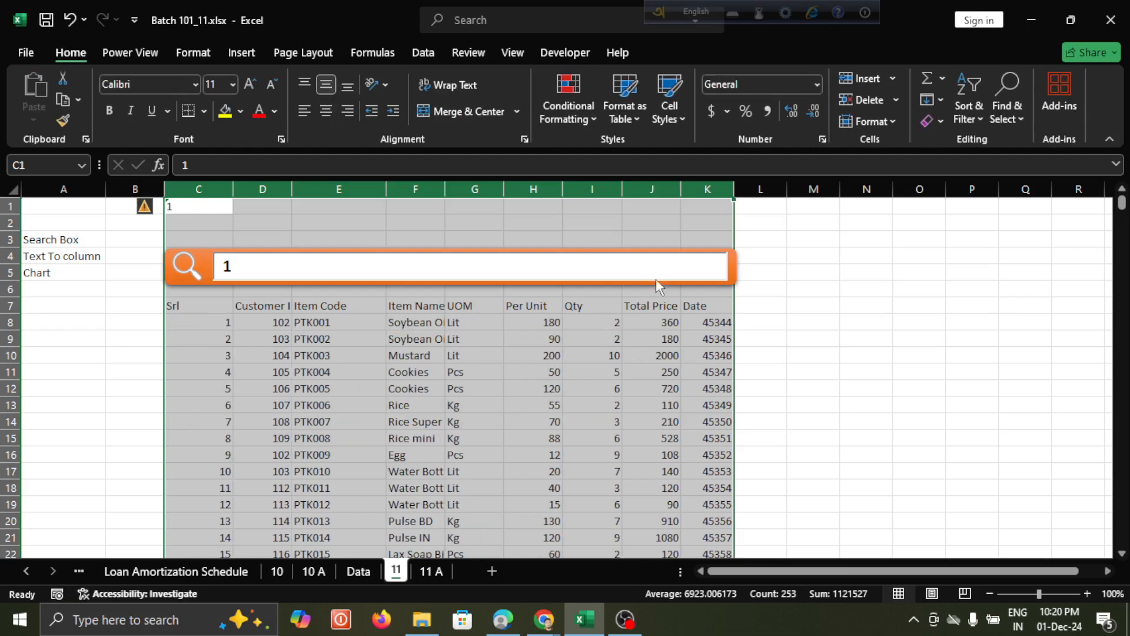
Format column K as dates in day-month-year style
click(706, 372)
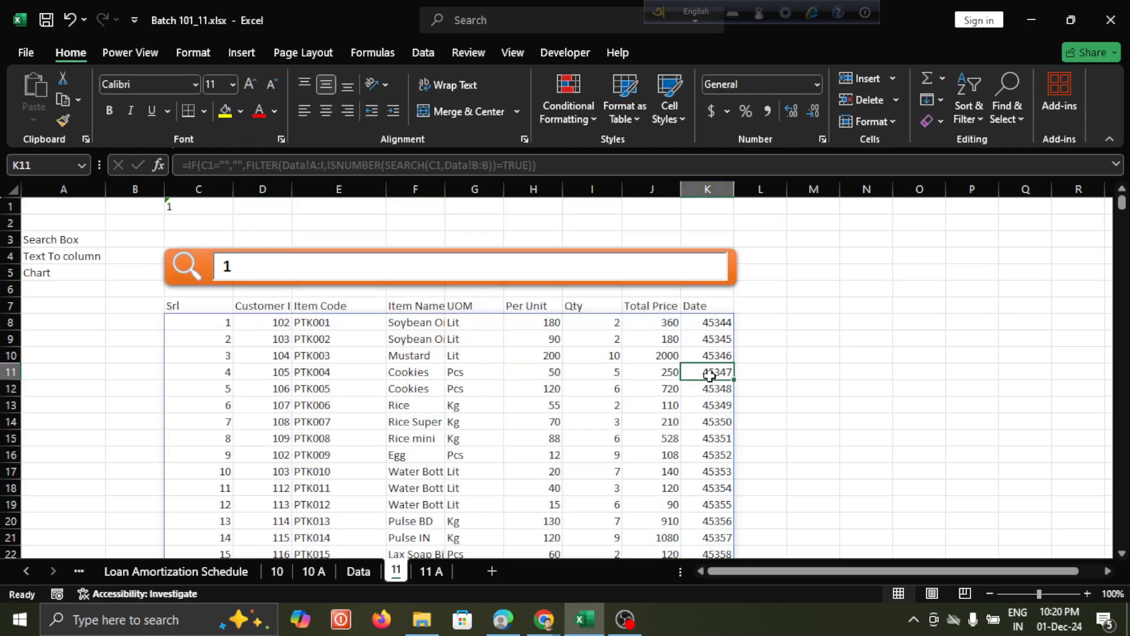
click(715, 191)
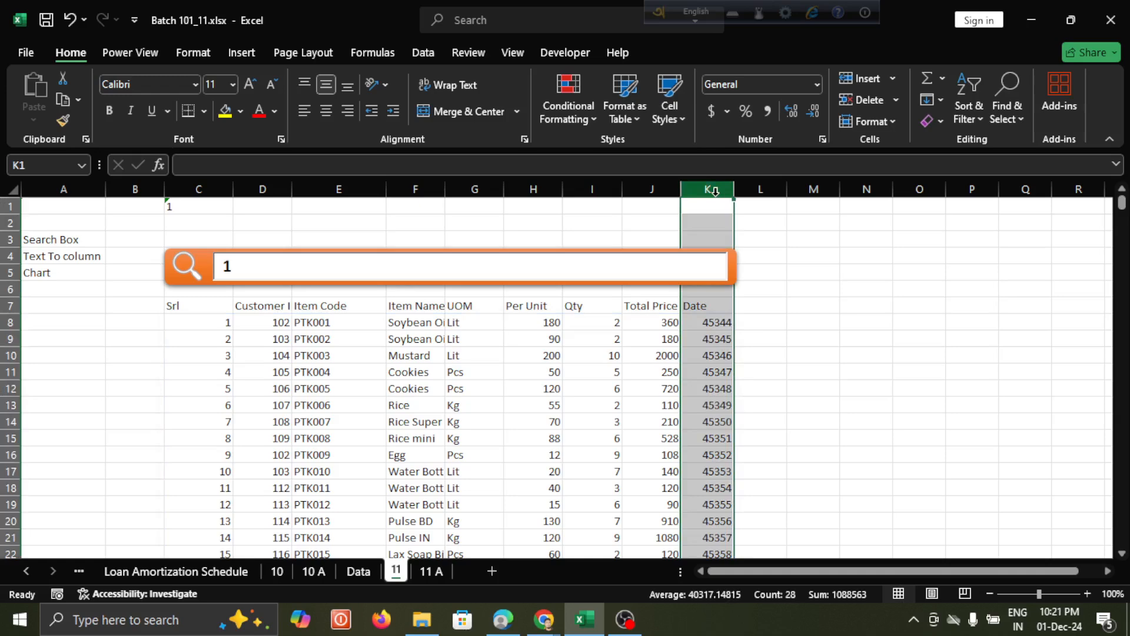
key(ctrl+shift+3)
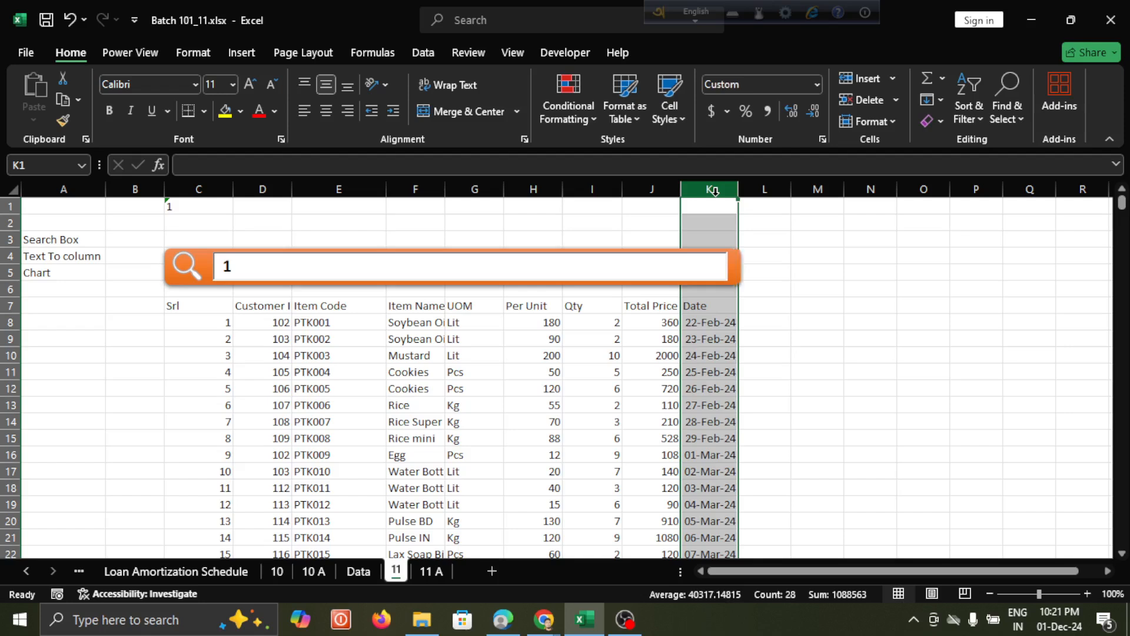
Start a formula-based conditional formatting rule for the header cells C7:K7 with the condition =$c7<>""
click(733, 303)
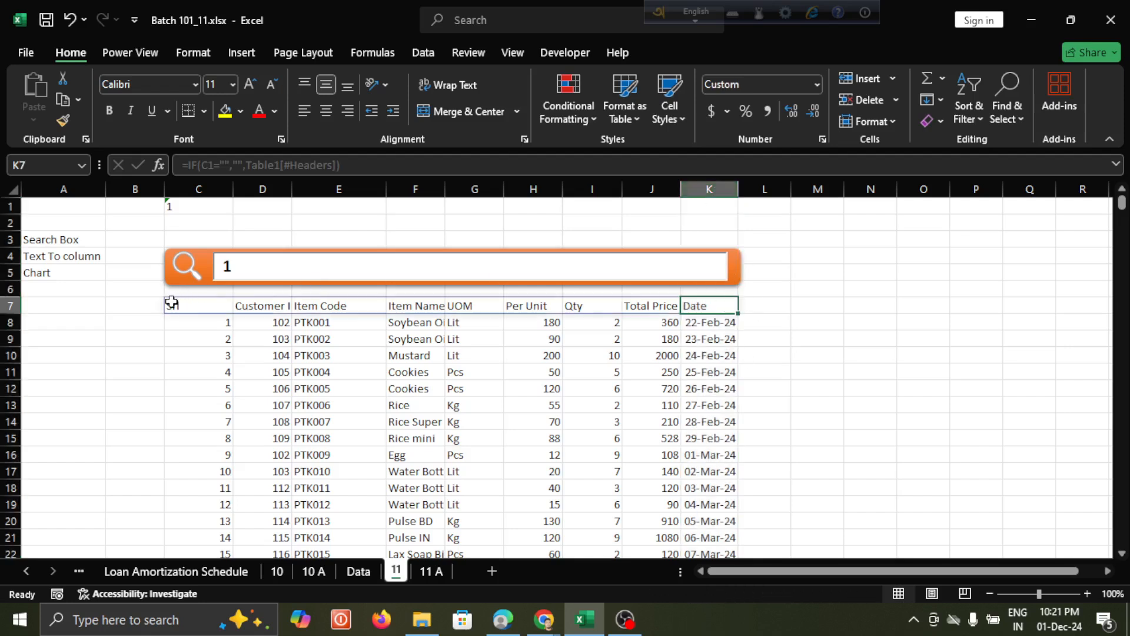
drag(171, 301, 706, 301)
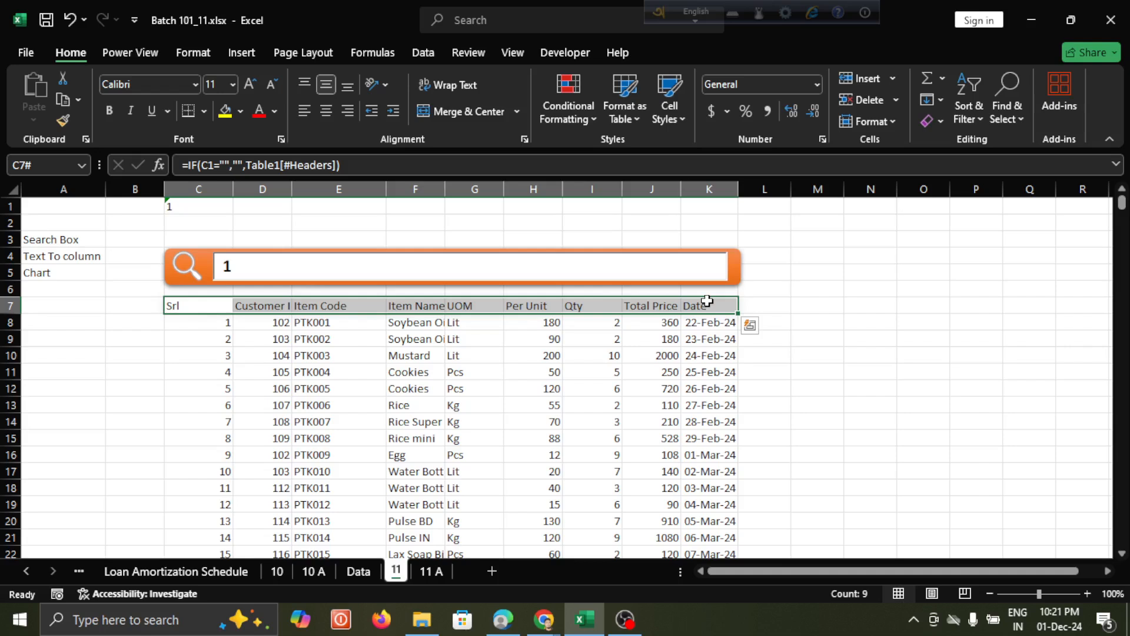
click(593, 121)
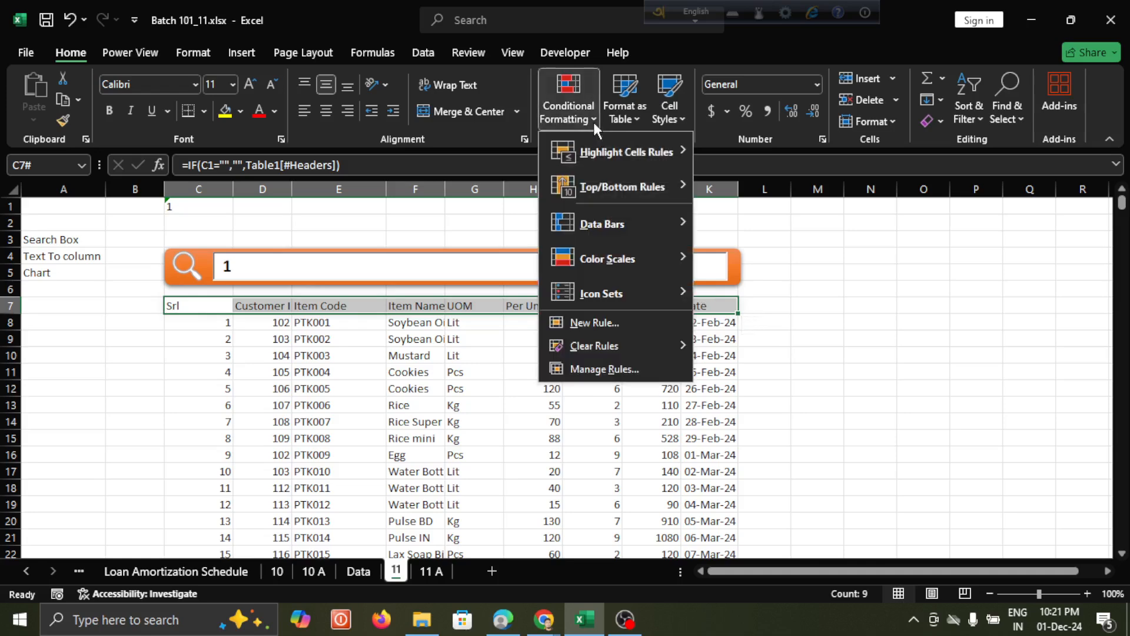
click(616, 323)
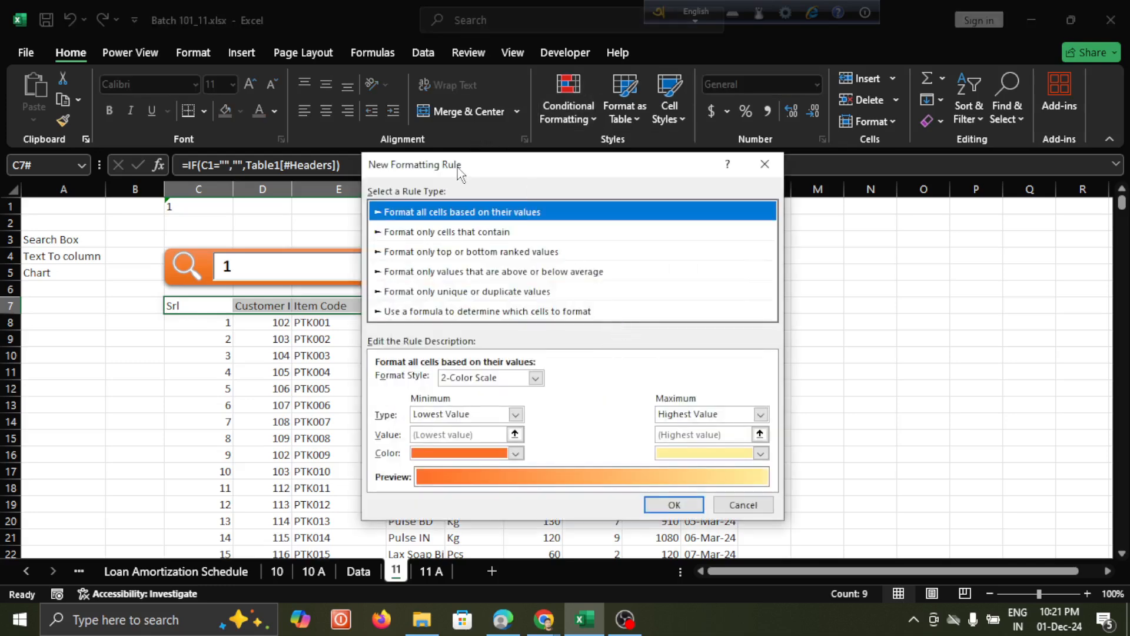
drag(453, 172, 634, 138)
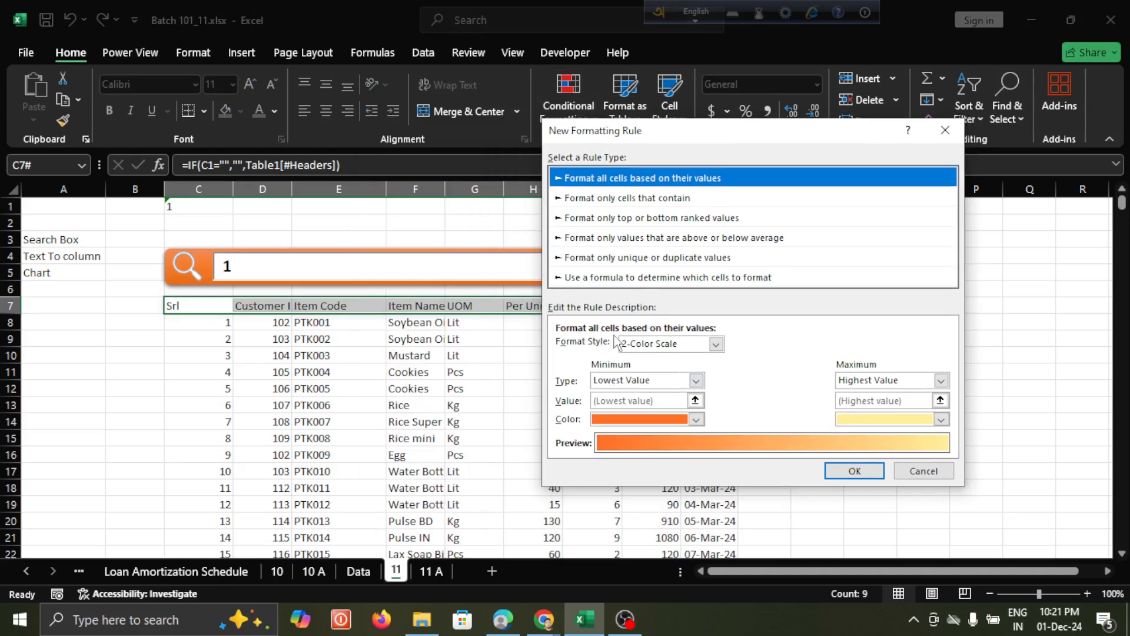
click(642, 281)
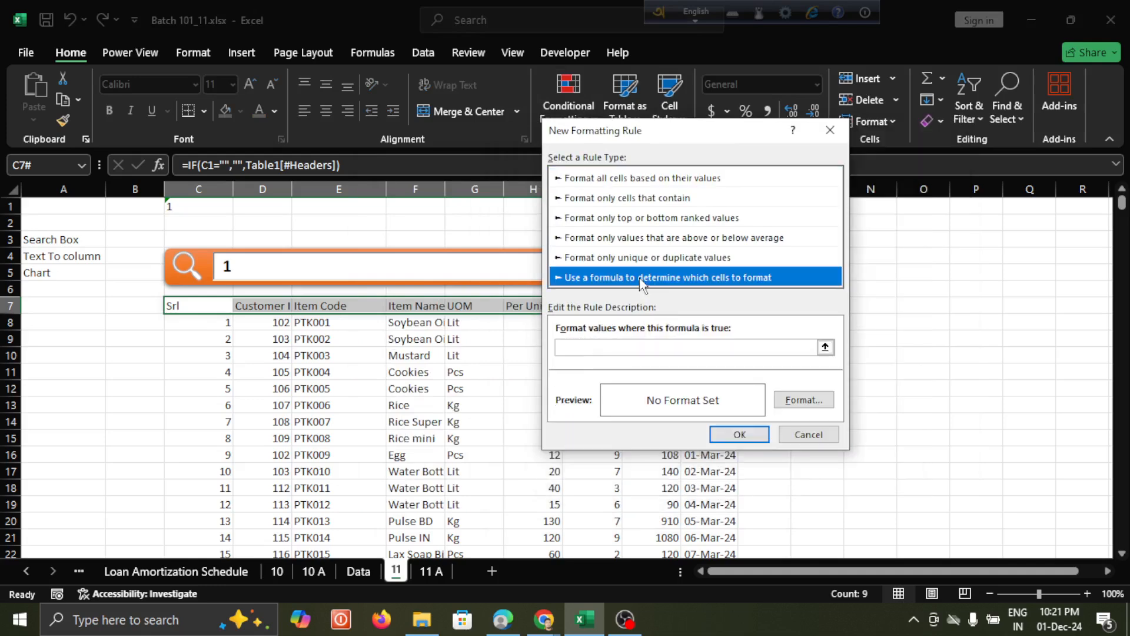
click(575, 346)
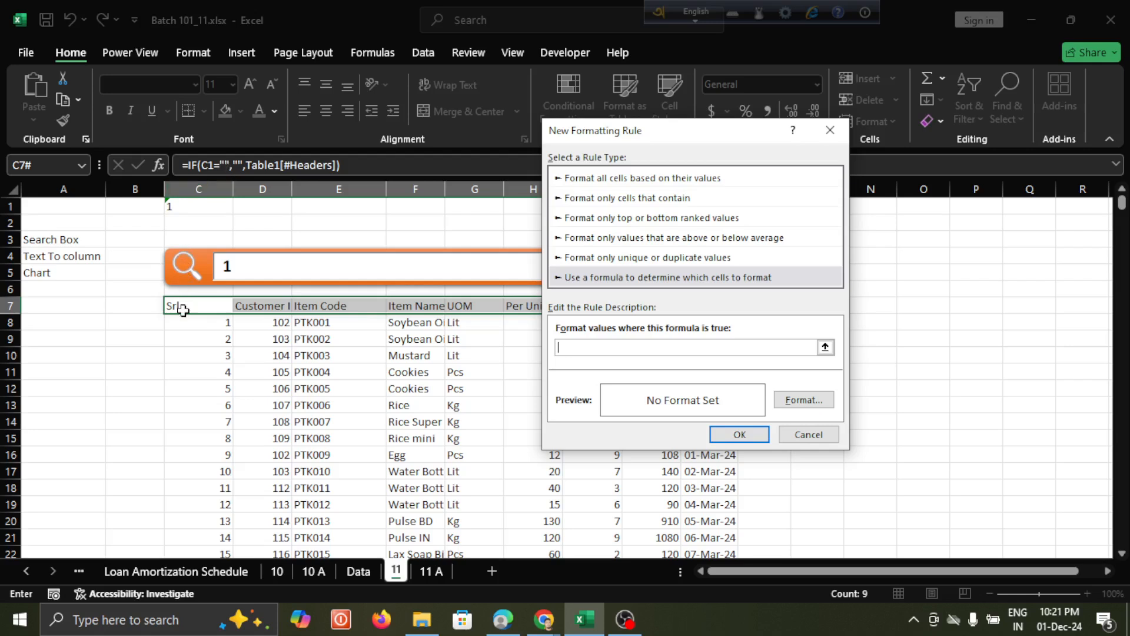
text(=c+$B$77)
key(Left)
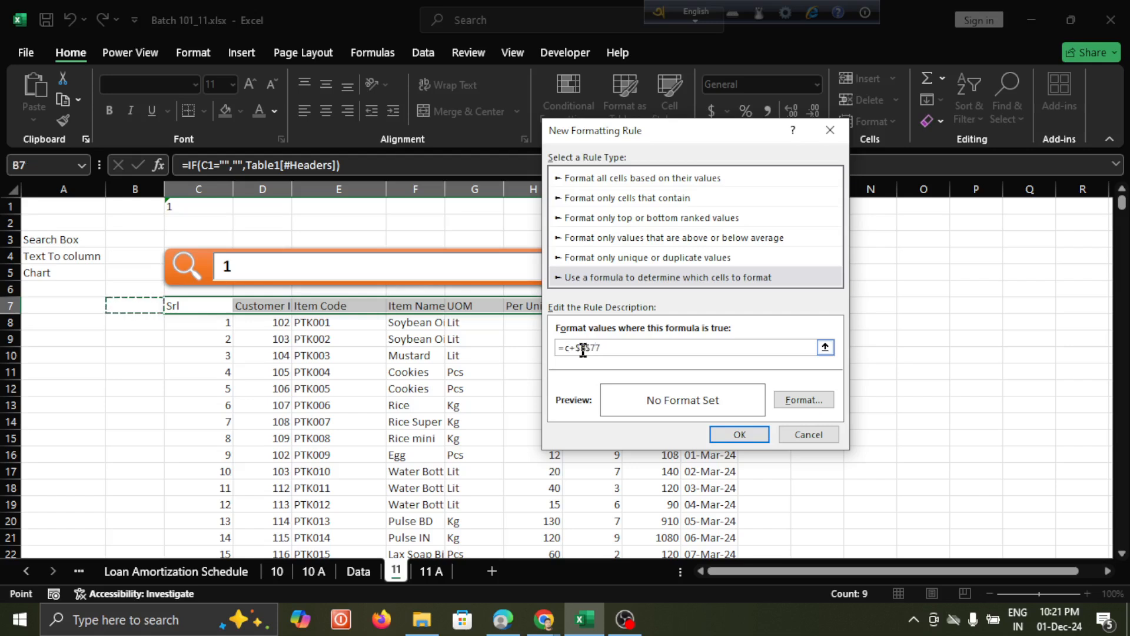
click(620, 351)
key(BackSpace)
key(BackSpace)
key(BackSpace)
click(579, 348)
Give the header rule a yellow background fill and apply the rule
click(803, 399)
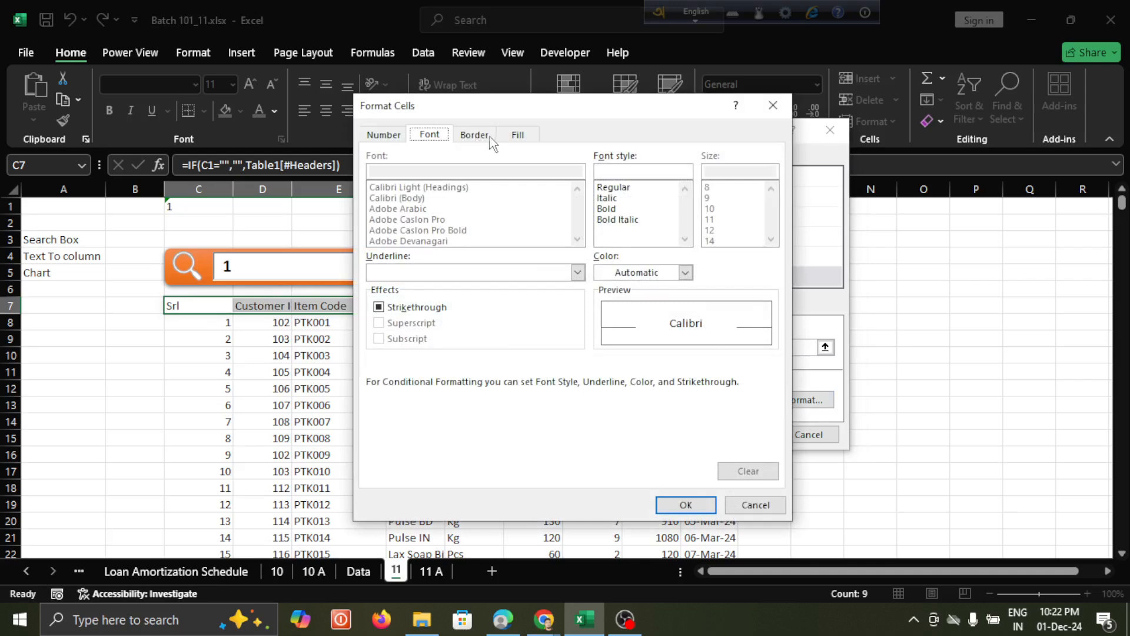
click(525, 135)
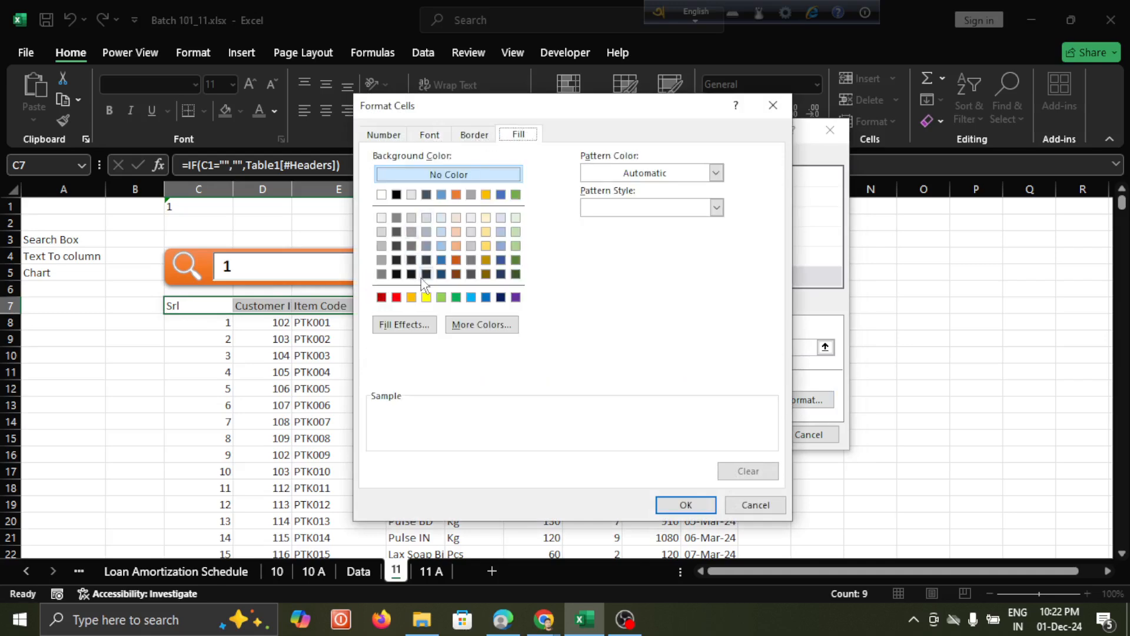
click(426, 298)
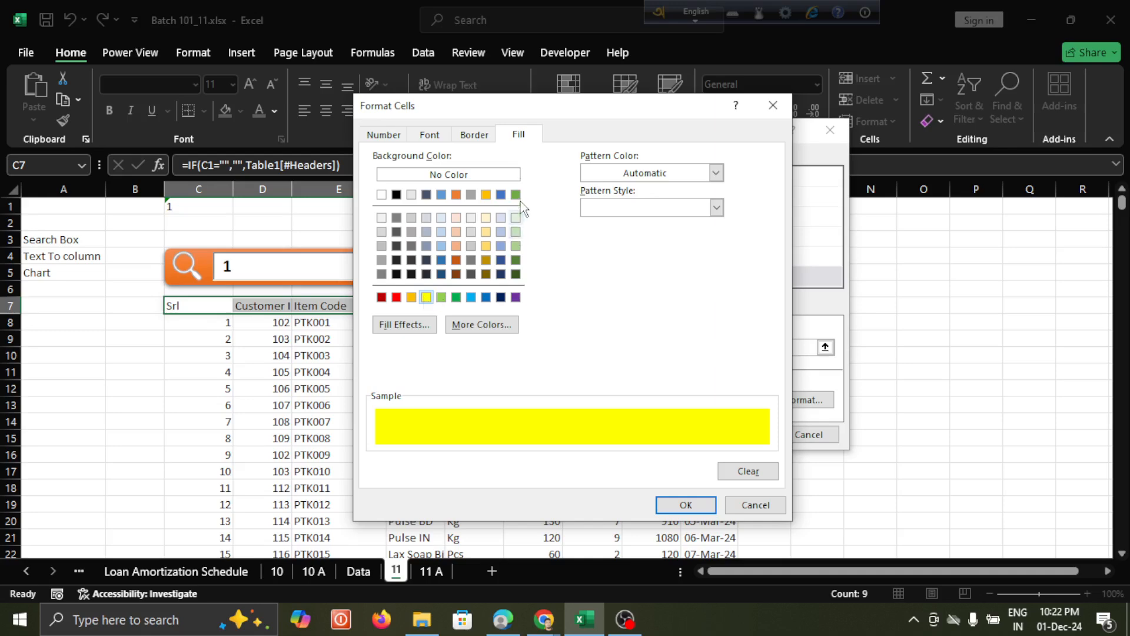
click(685, 507)
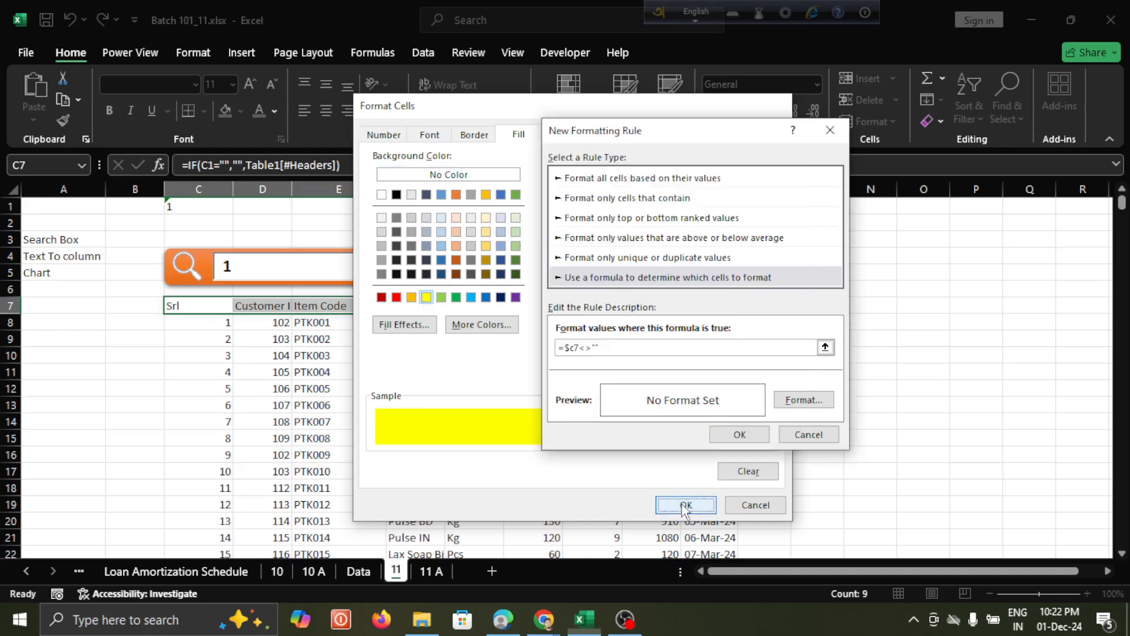
click(738, 436)
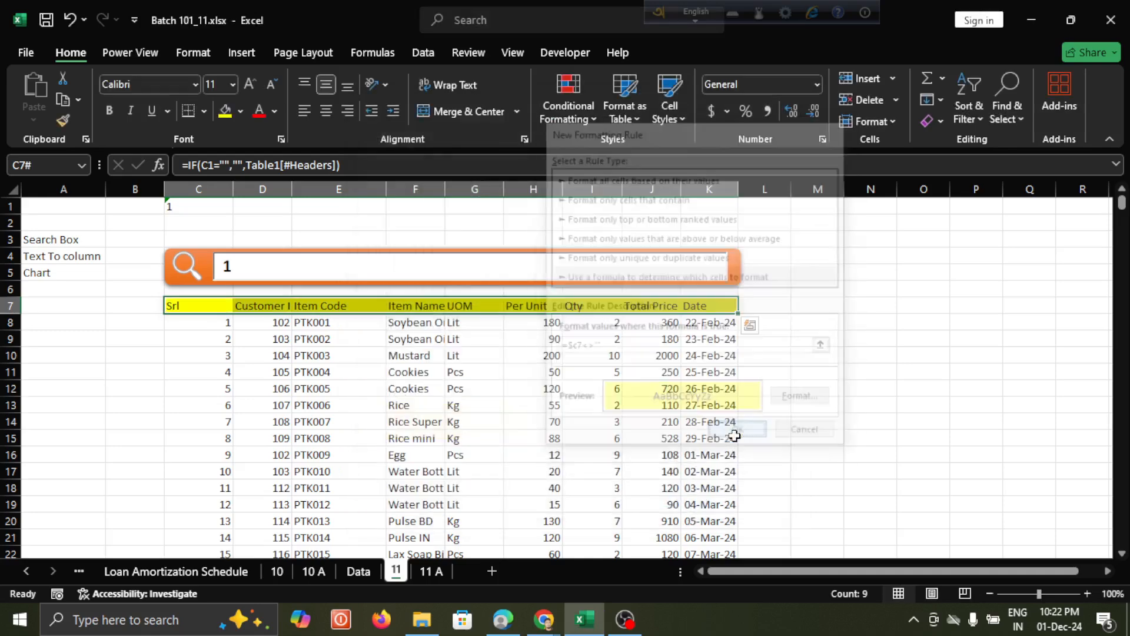
Empty the search box to check the conditional fill on the header row
click(260, 267)
key(BackSpace)
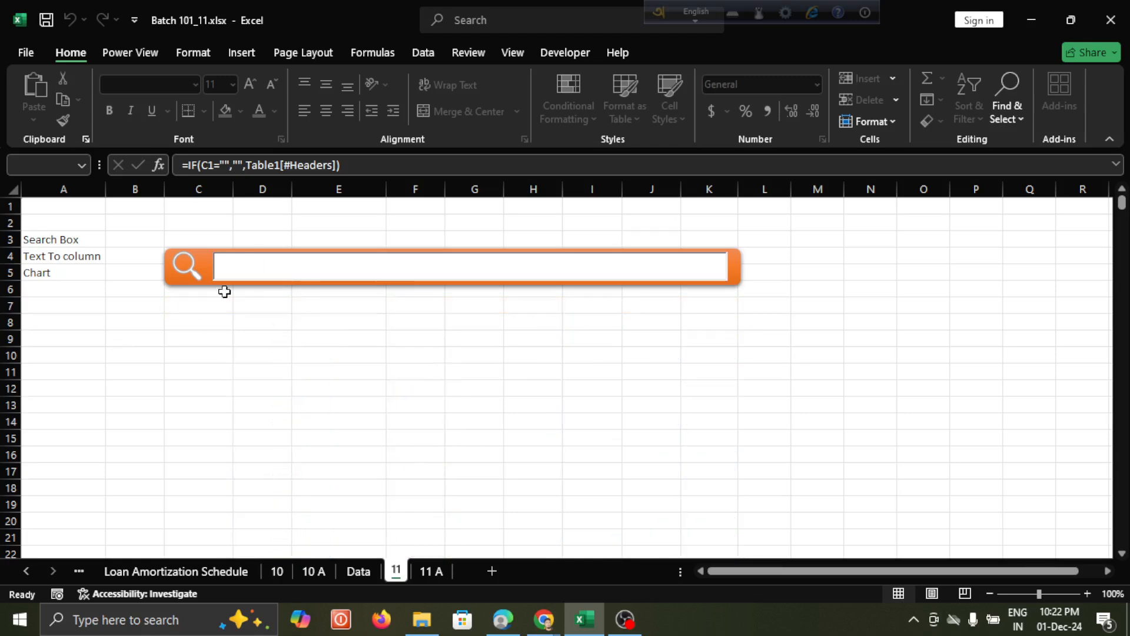
Enter 1 in the search box to fill the result area below the headers
text(1)
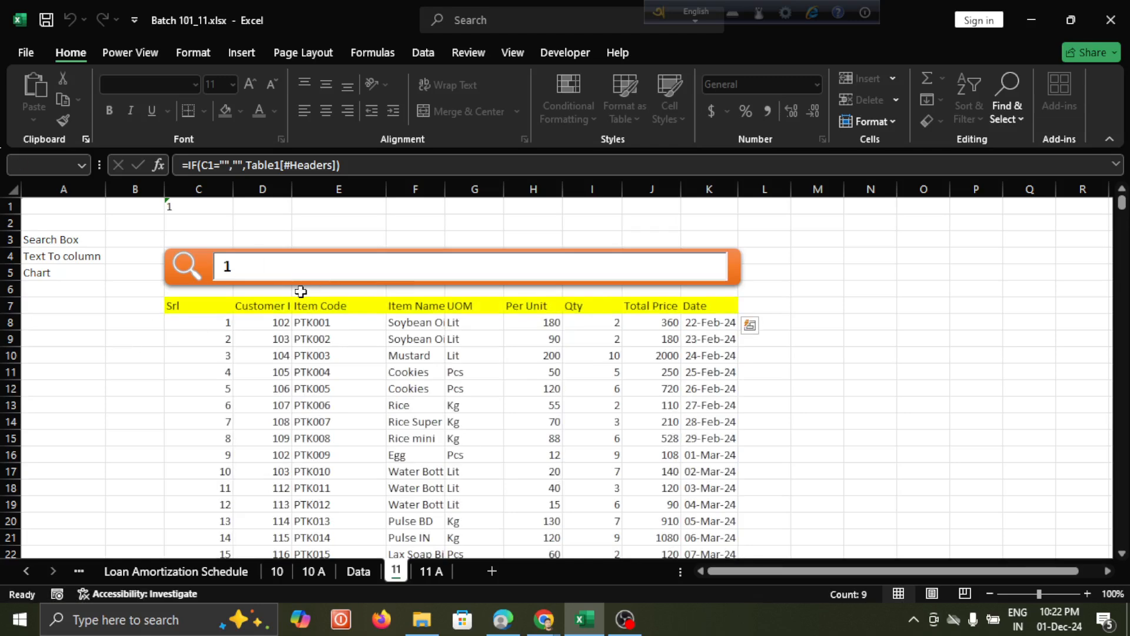
click(219, 306)
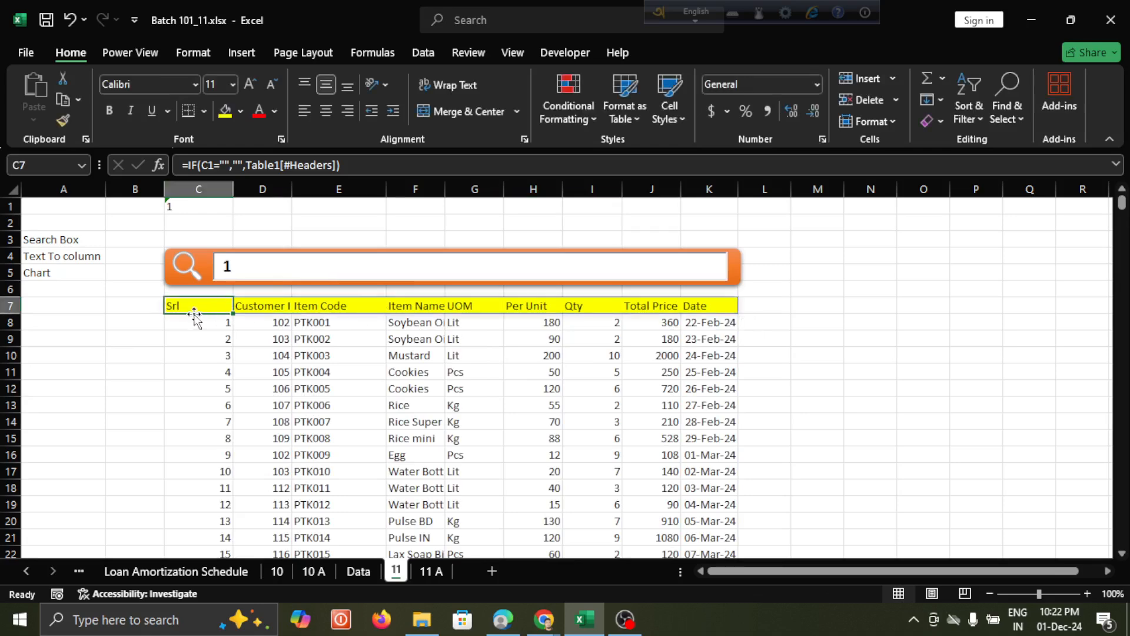
click(179, 316)
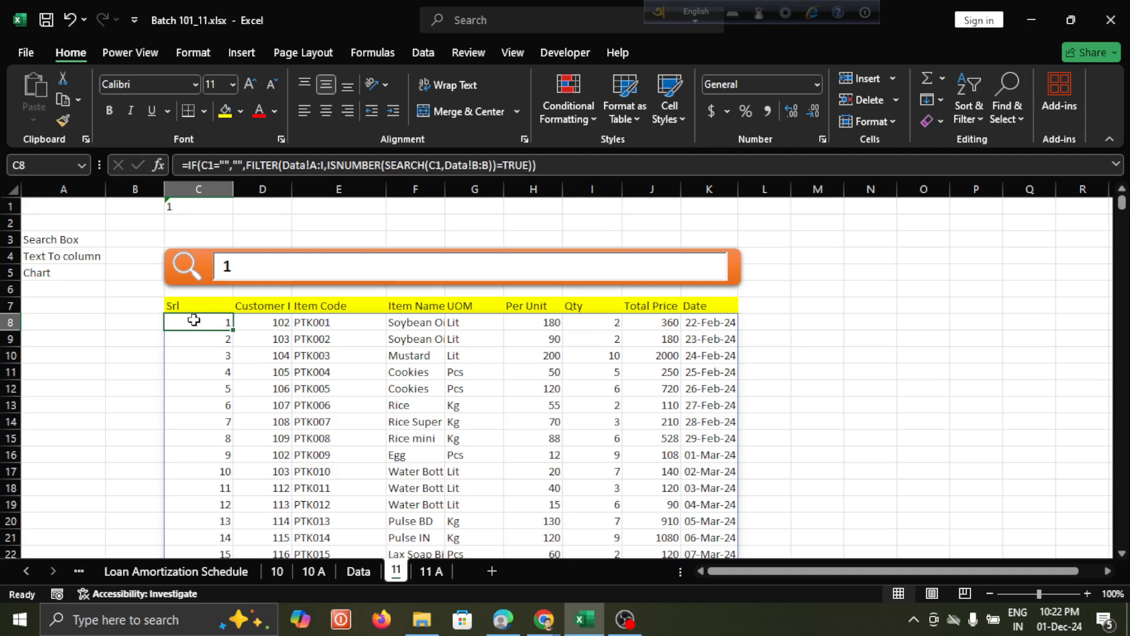
Start a formula-based conditional formatting rule for the result rows from C8 to column K with the condition =$c8<>""
drag(192, 318, 687, 487)
scroll(509, 315, up, 5)
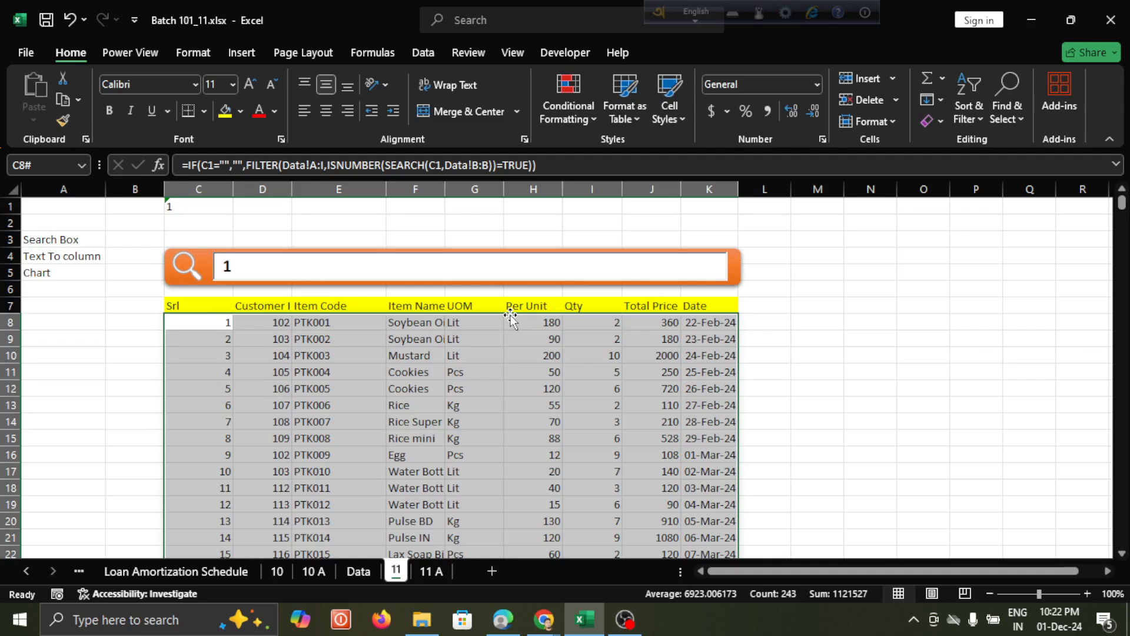
click(591, 119)
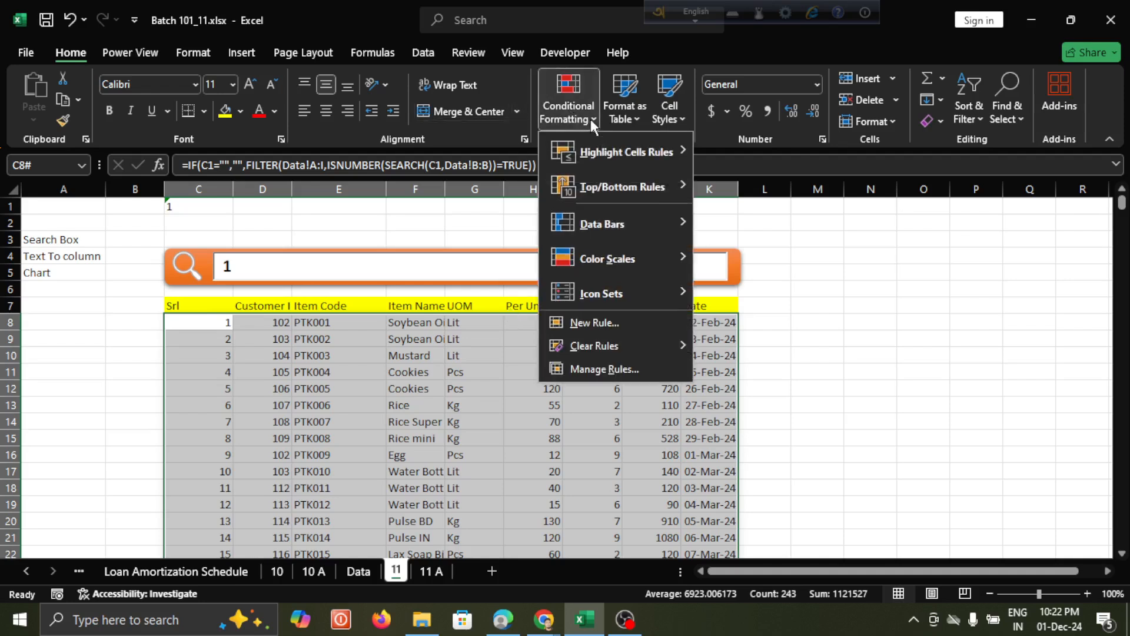
click(591, 322)
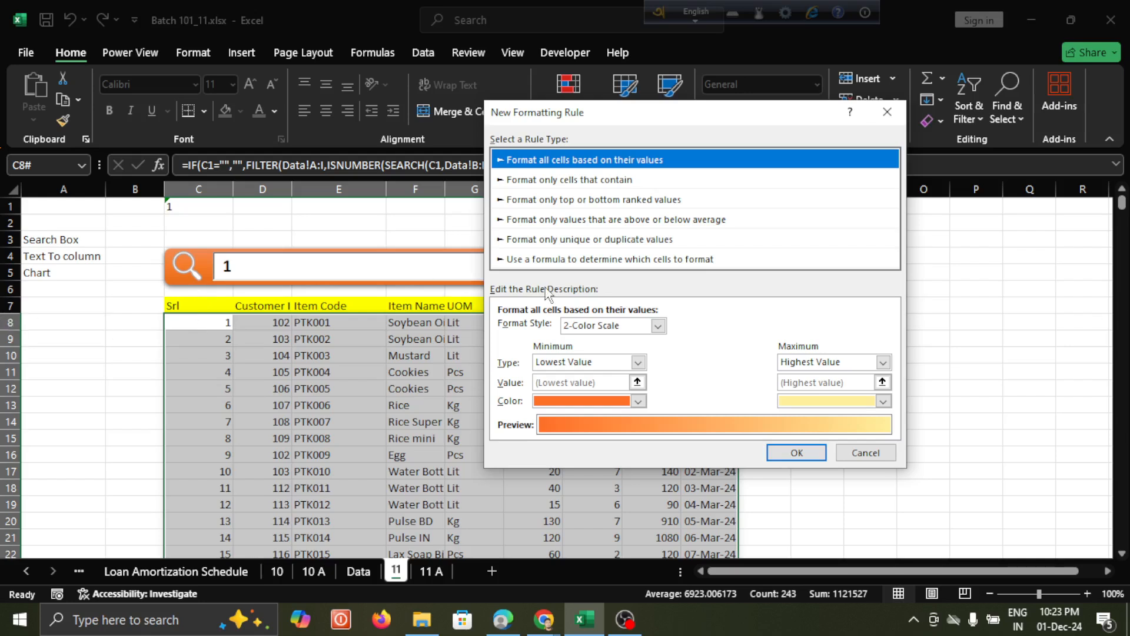
click(581, 260)
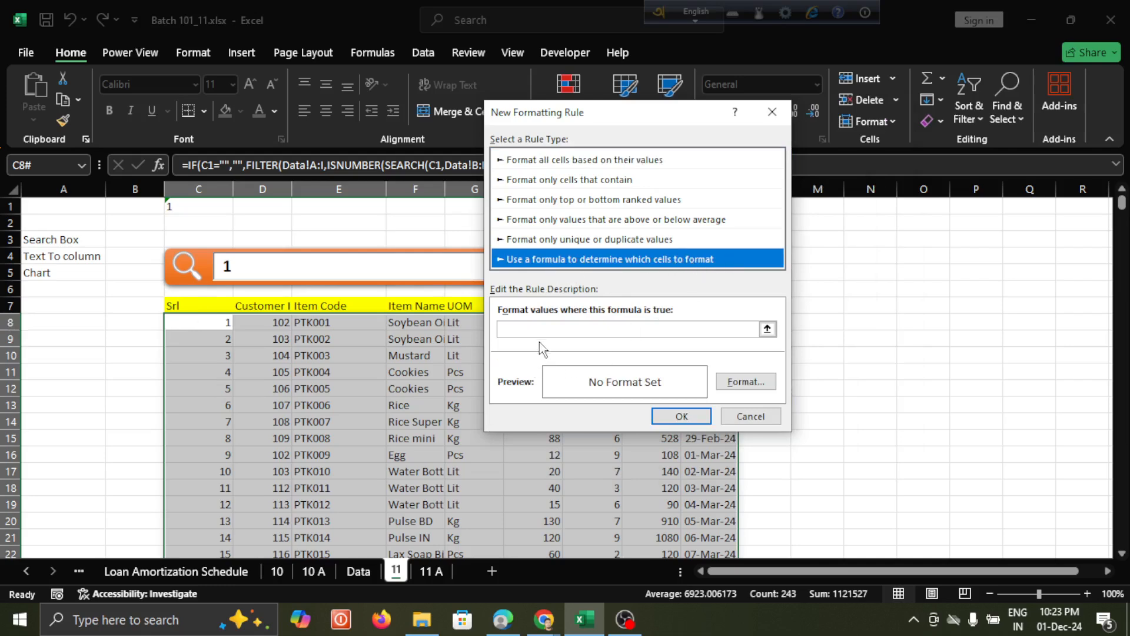
click(551, 329)
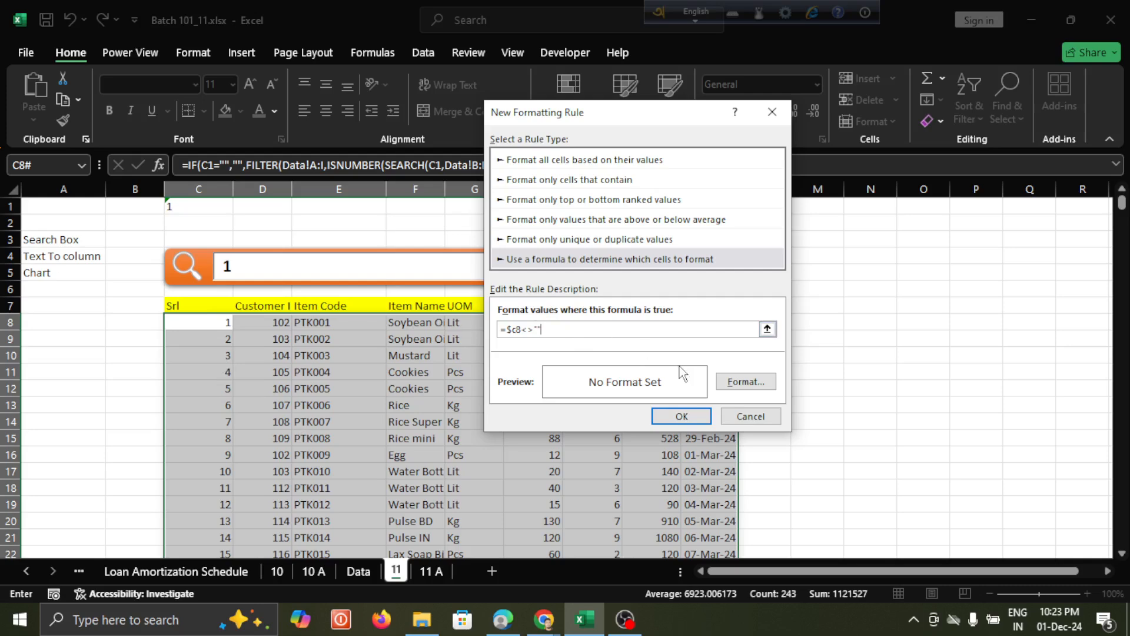
Set the result rows rule's border line to solid yellow
click(746, 382)
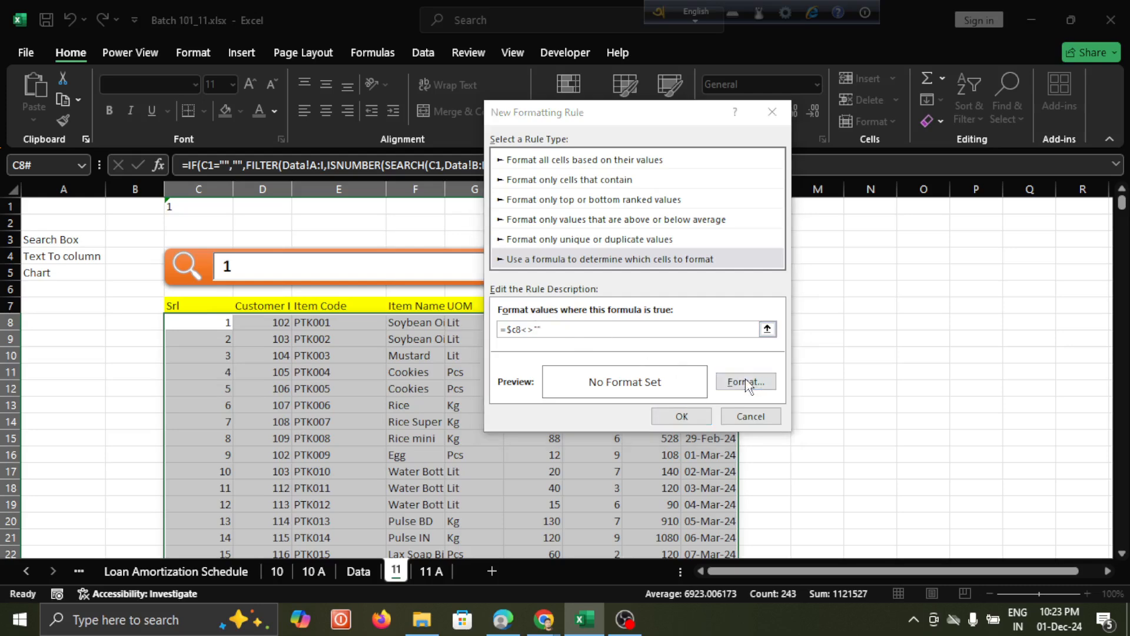
click(595, 85)
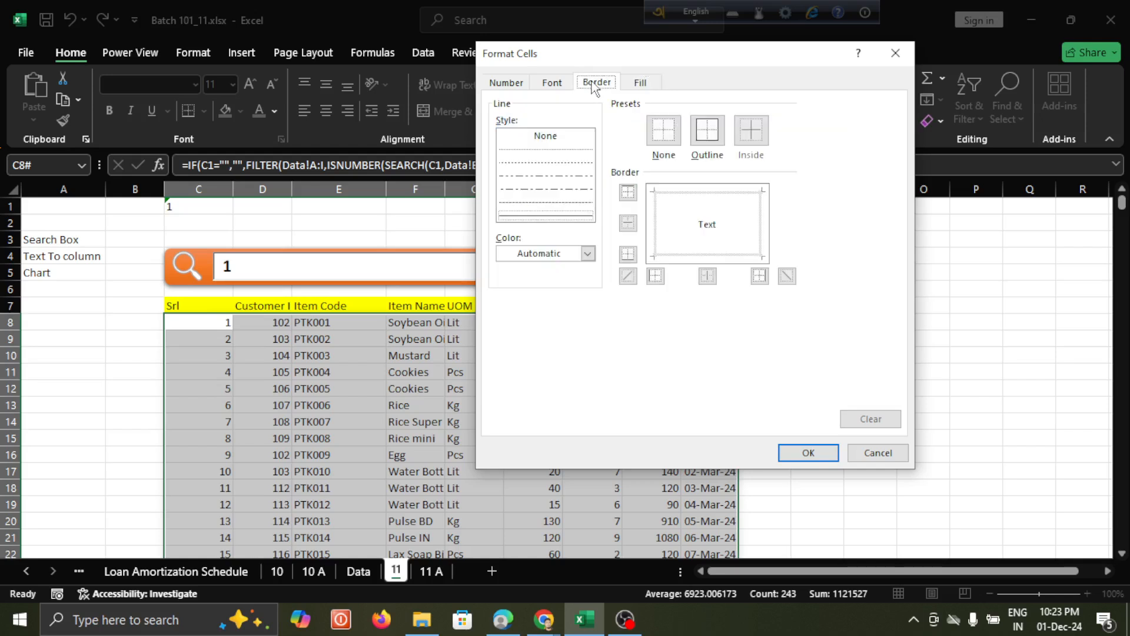
click(639, 83)
click(600, 86)
click(542, 218)
click(540, 253)
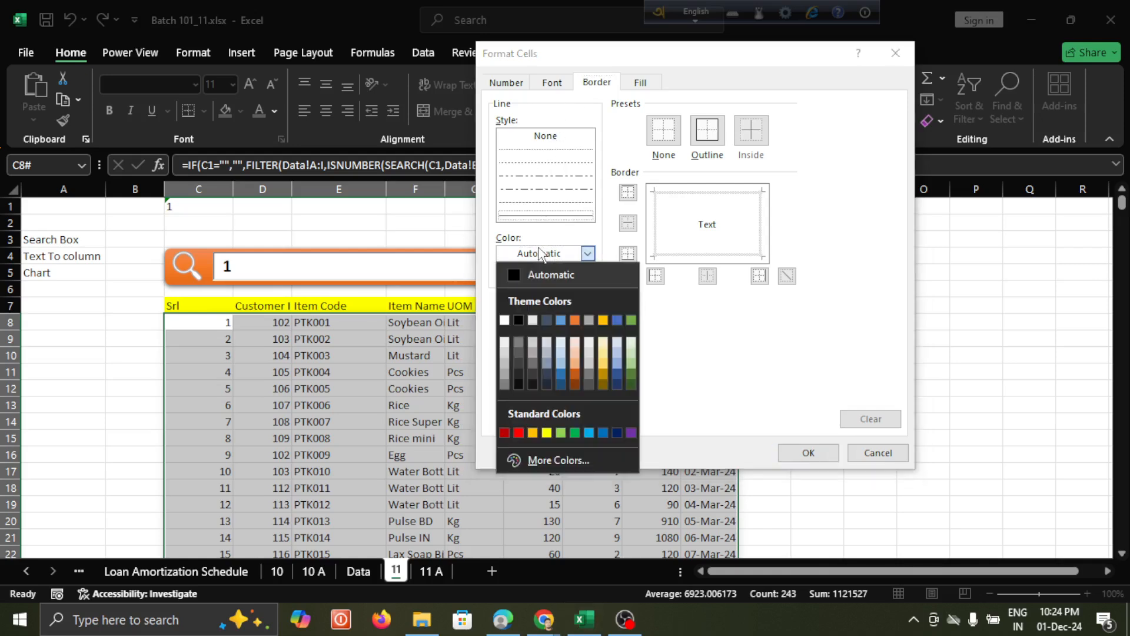
click(547, 432)
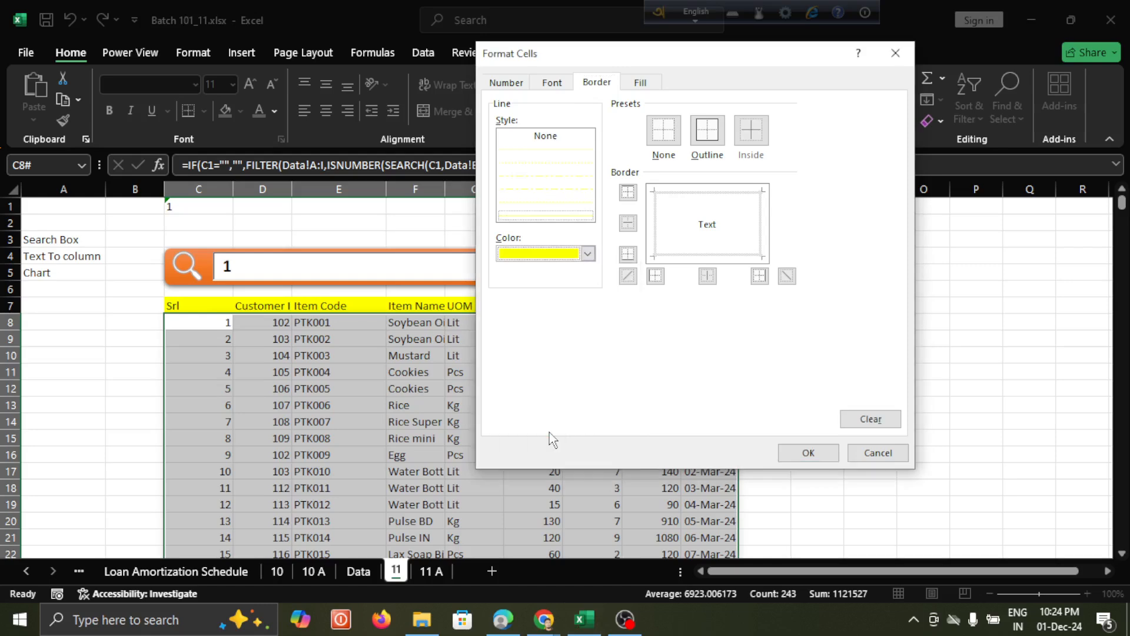
Add the yellow line to all four cell sides, apply the rule, and check the result rows
click(658, 224)
click(688, 199)
click(761, 216)
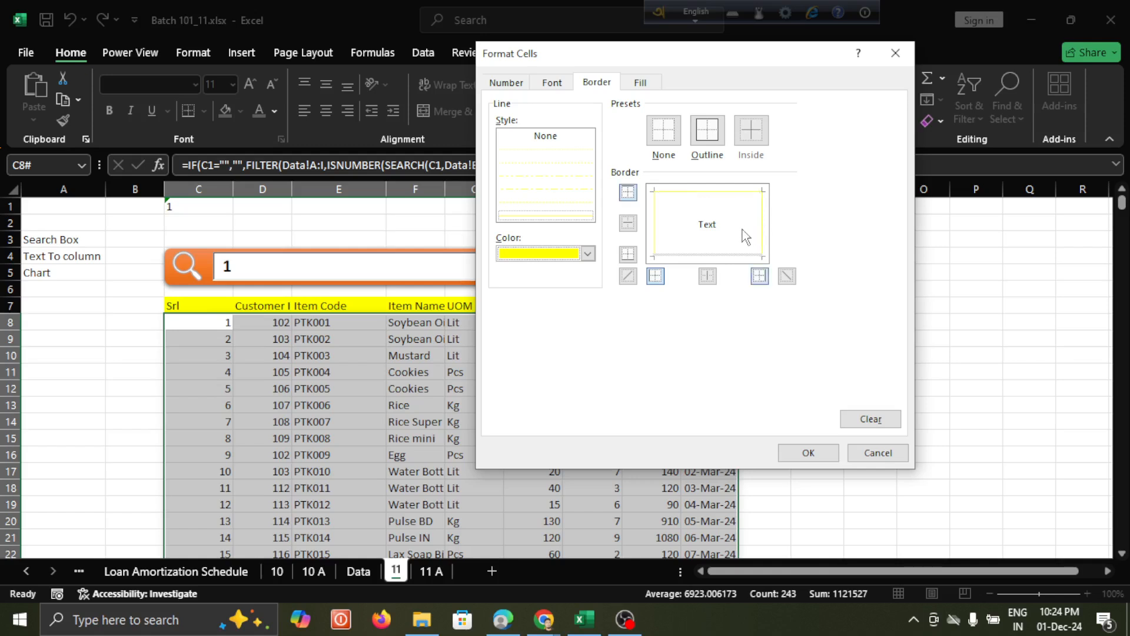
click(708, 255)
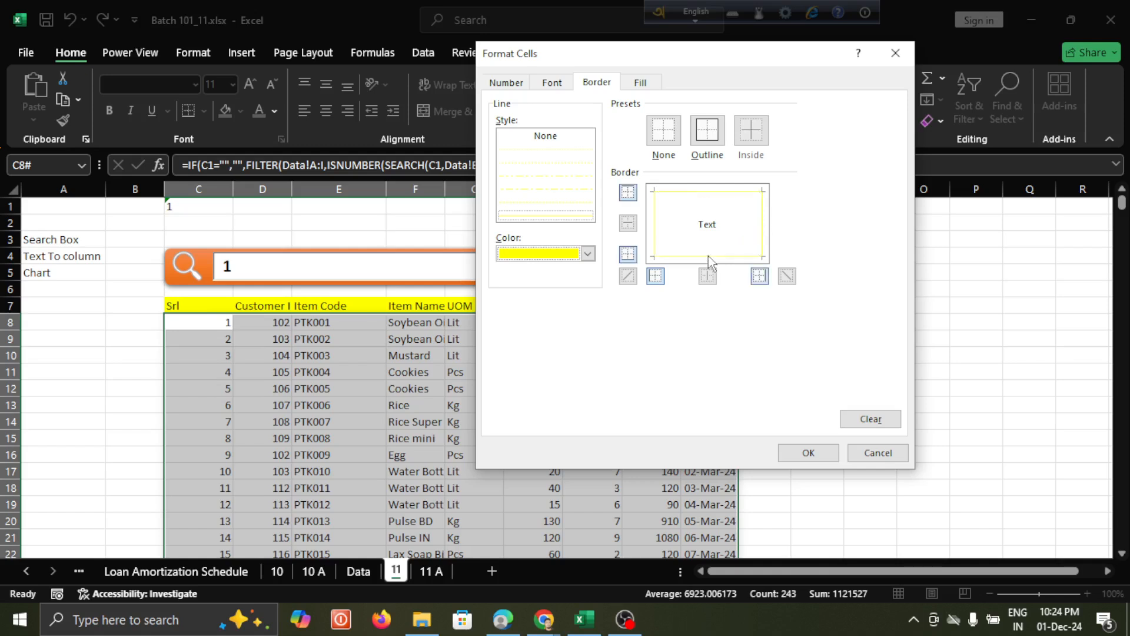
click(808, 453)
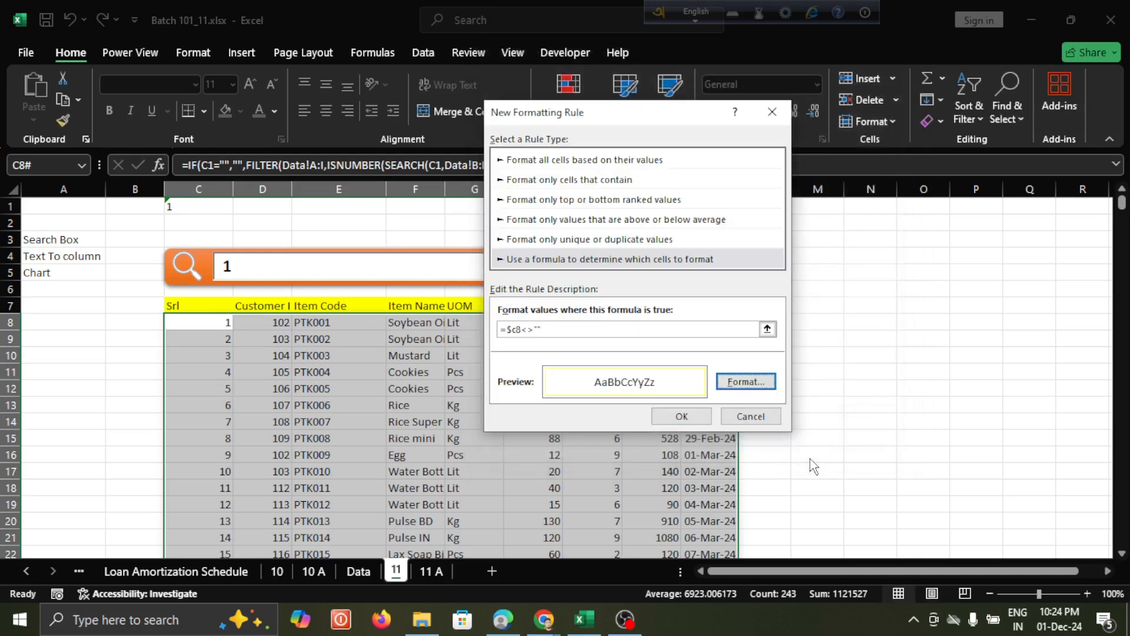
click(681, 417)
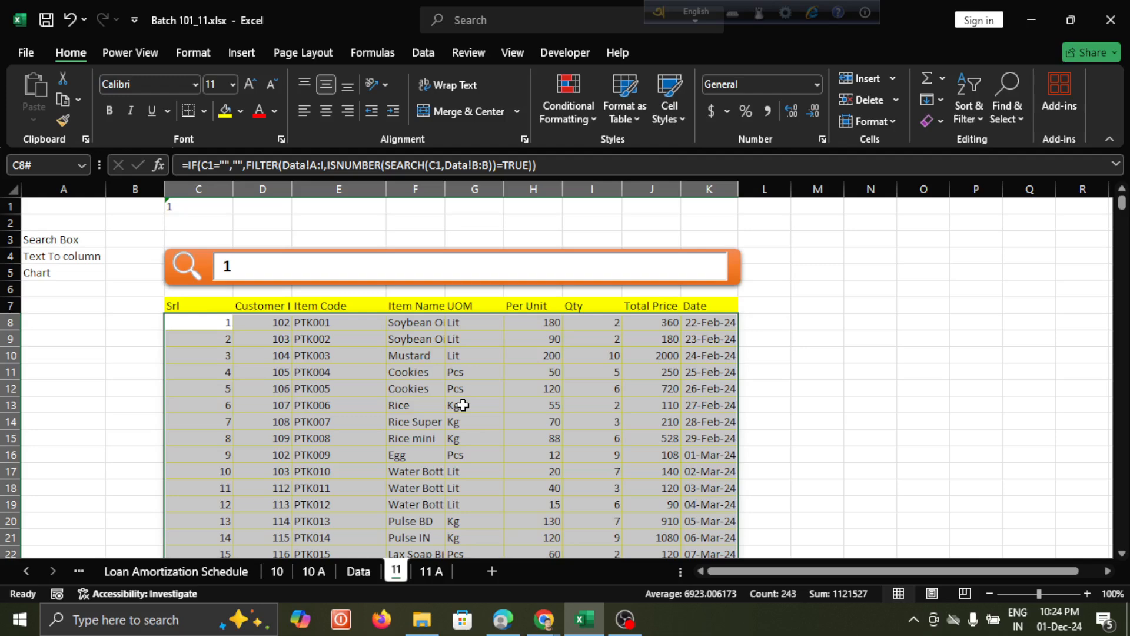
scroll(463, 405, down, 5)
click(462, 405)
scroll(462, 404, up, 5)
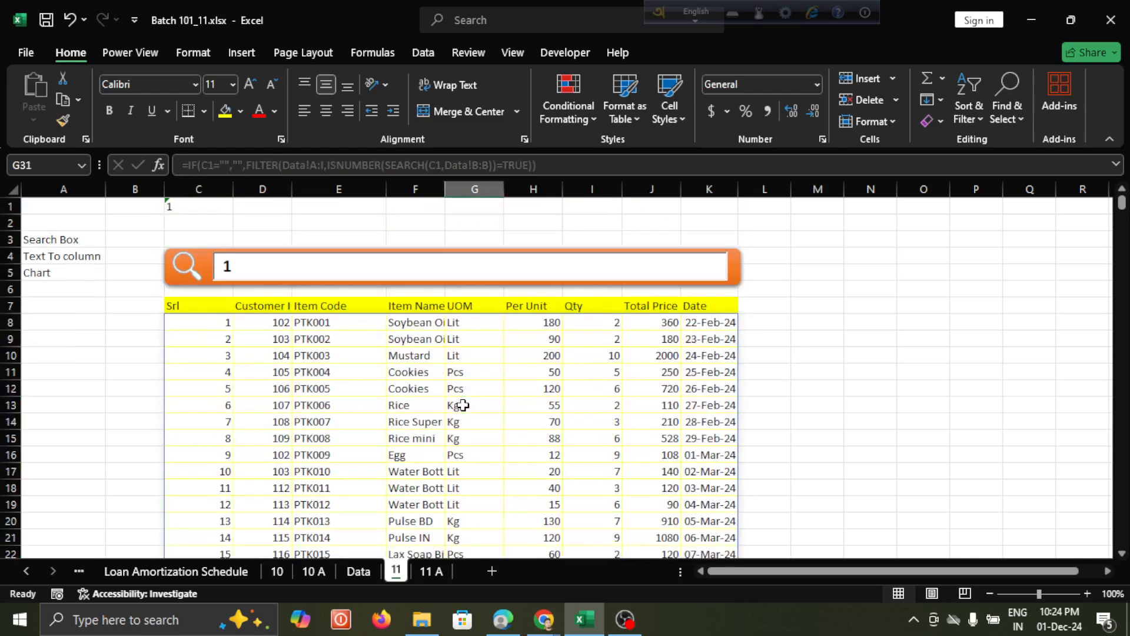
Start a formula-based conditional formatting rule for headers and results in C7:K34 with the condition =$c7<>""
click(179, 316)
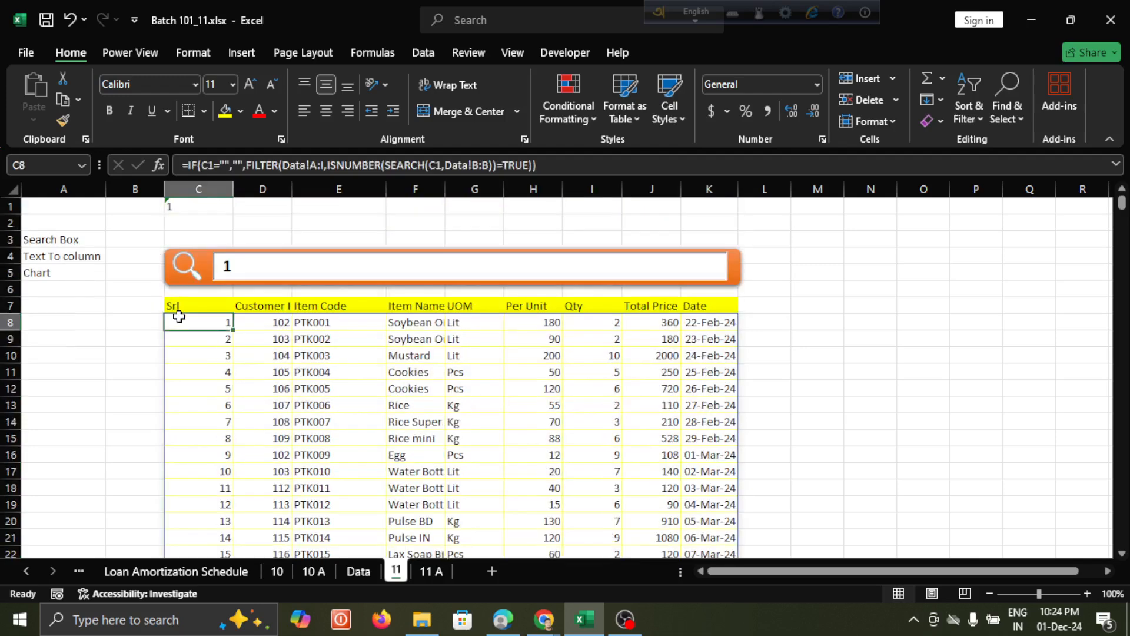
drag(179, 316, 745, 547)
scroll(744, 548, up, 4)
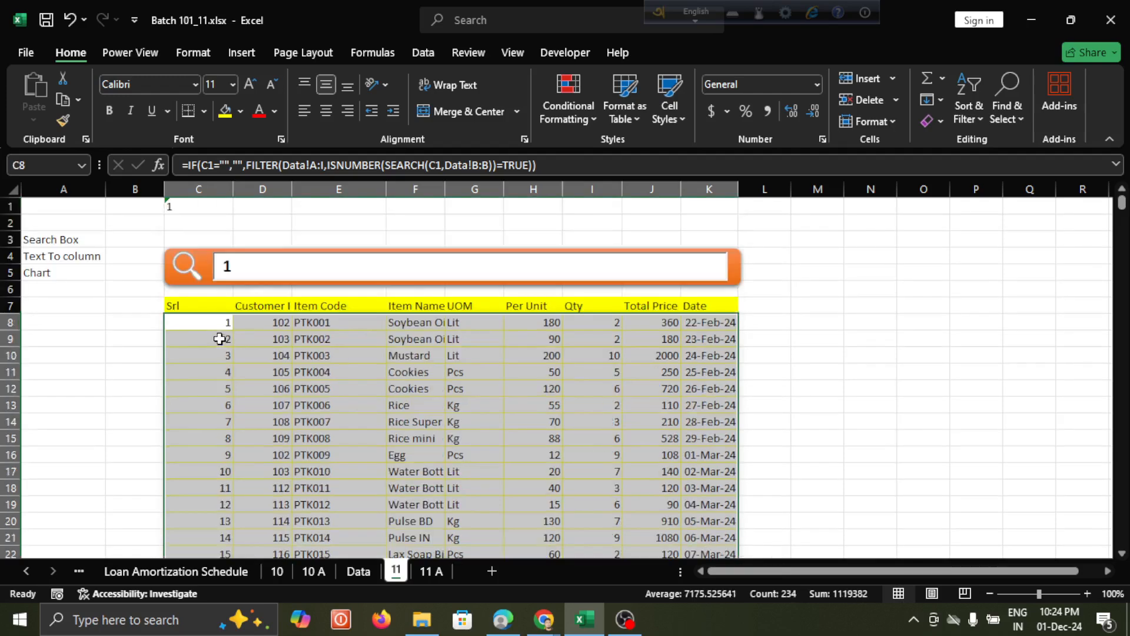
click(171, 301)
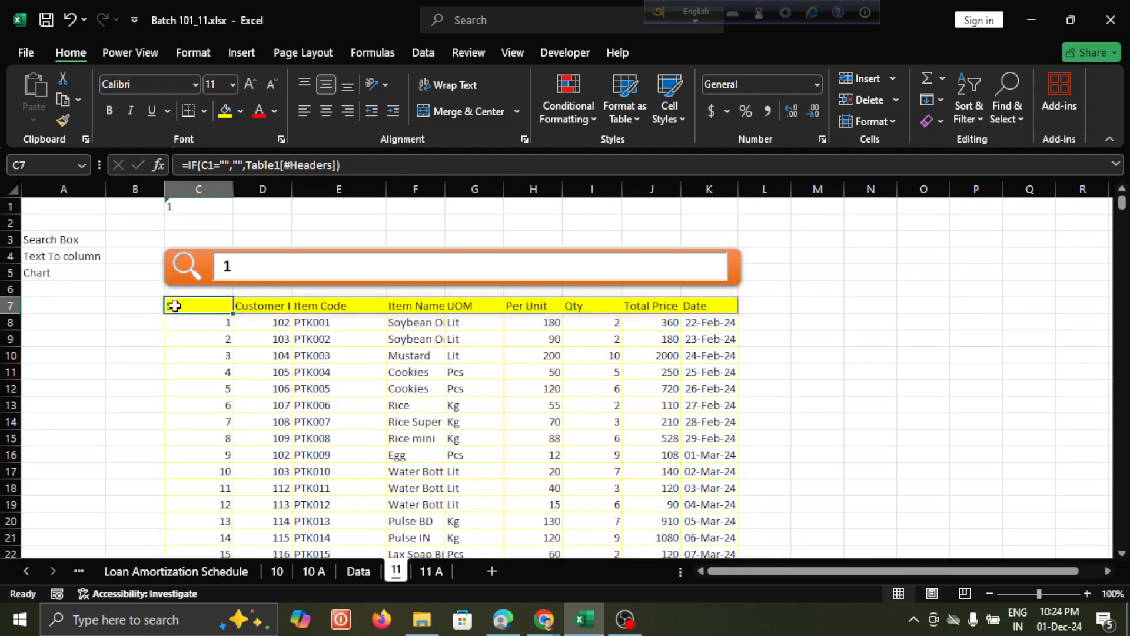
drag(174, 306, 732, 461)
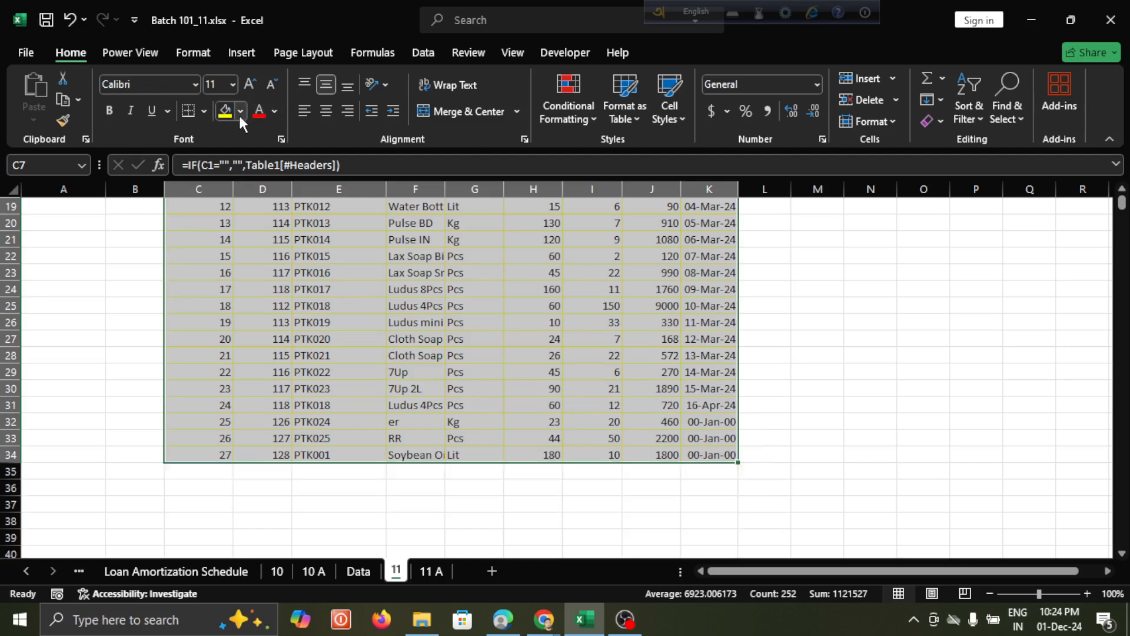
click(560, 119)
click(613, 322)
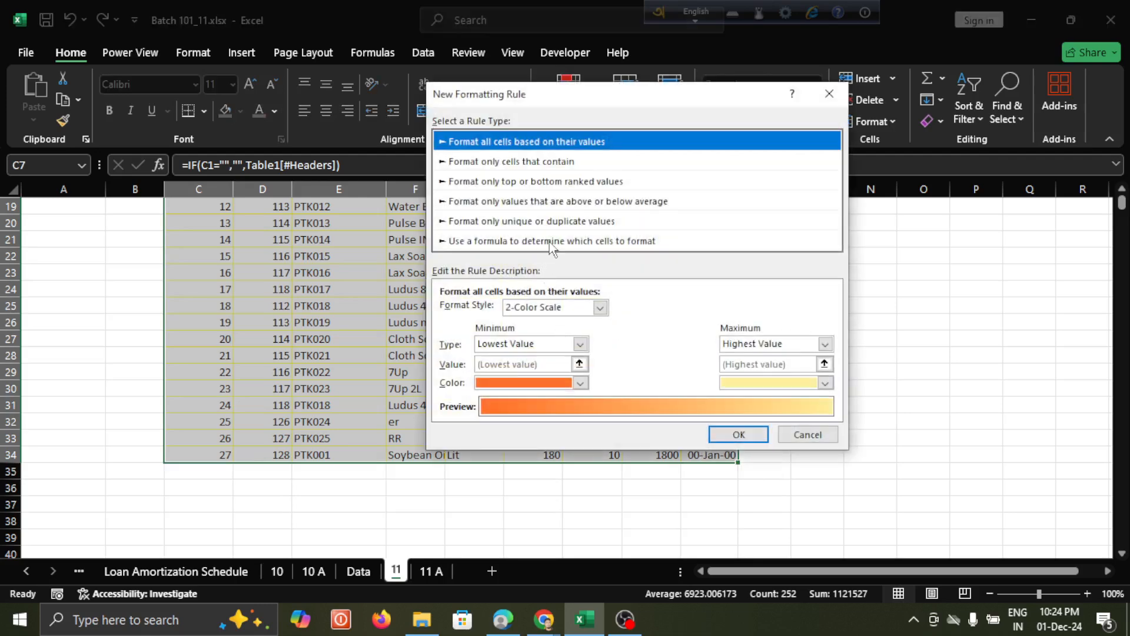
click(551, 241)
click(498, 311)
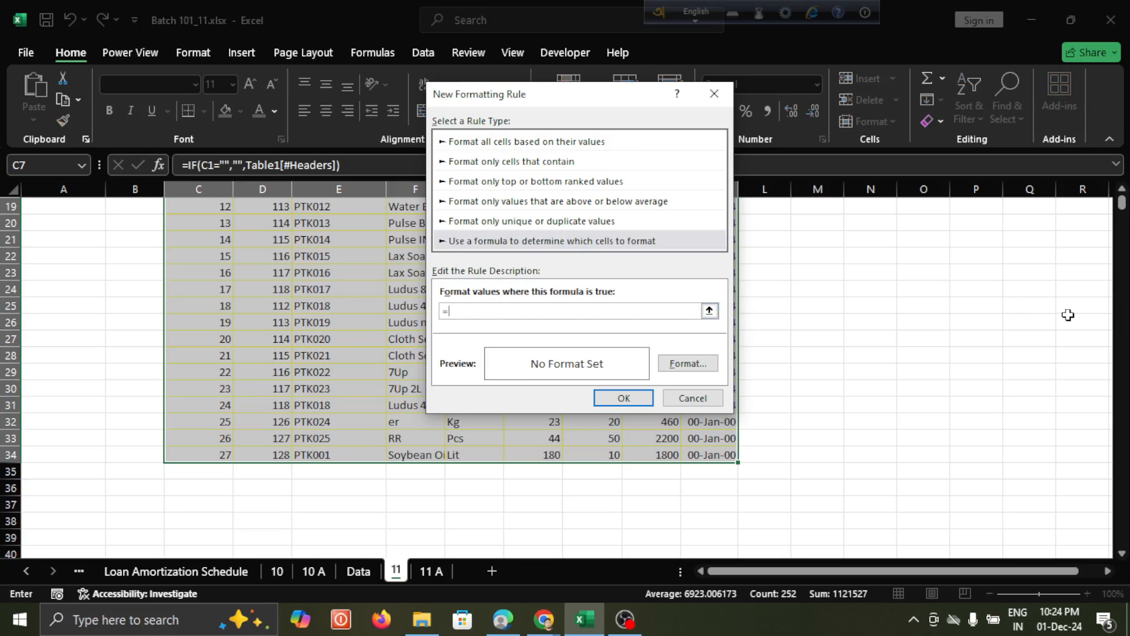
drag(1122, 203, 1123, 196)
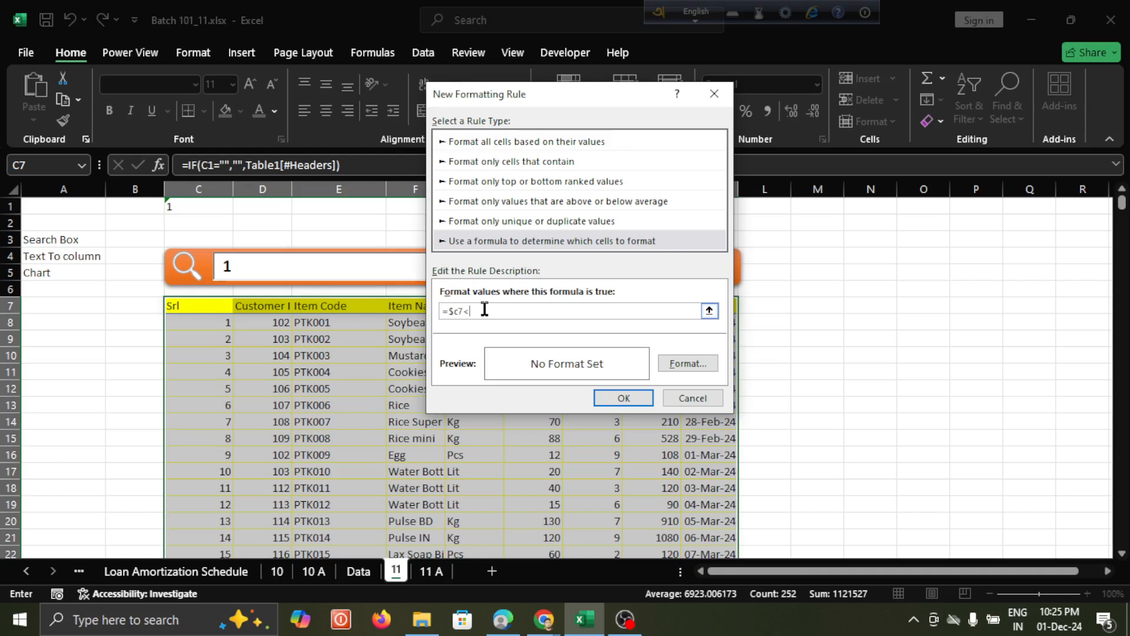
text("")
Give the C7:K34 rule a solid red border on all four cell sides and apply the rule
click(687, 364)
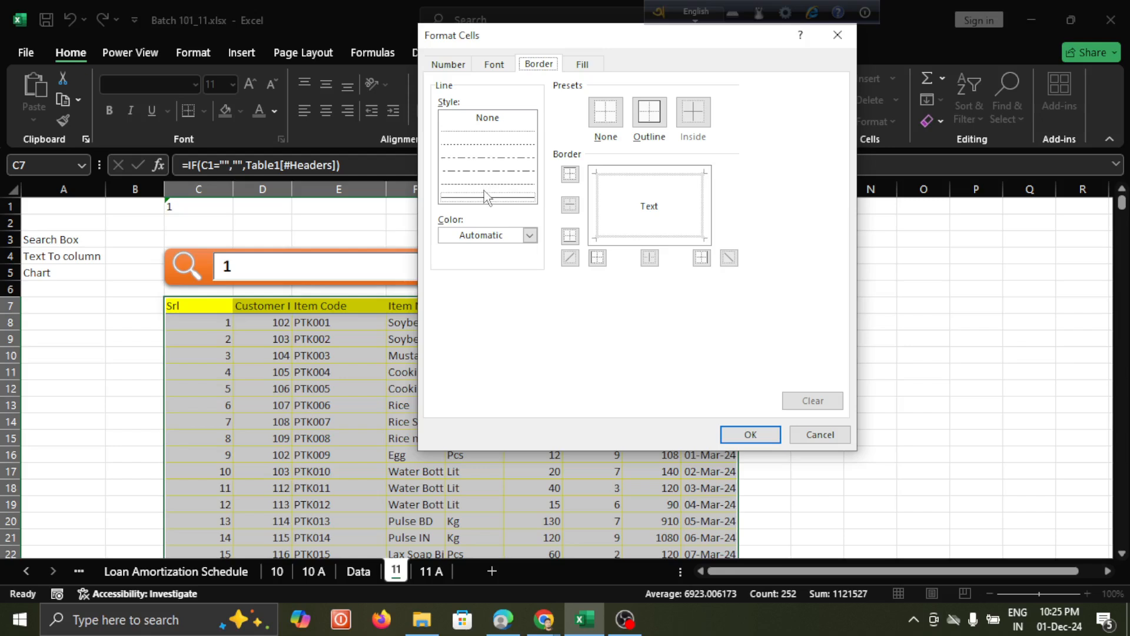
click(484, 186)
click(482, 132)
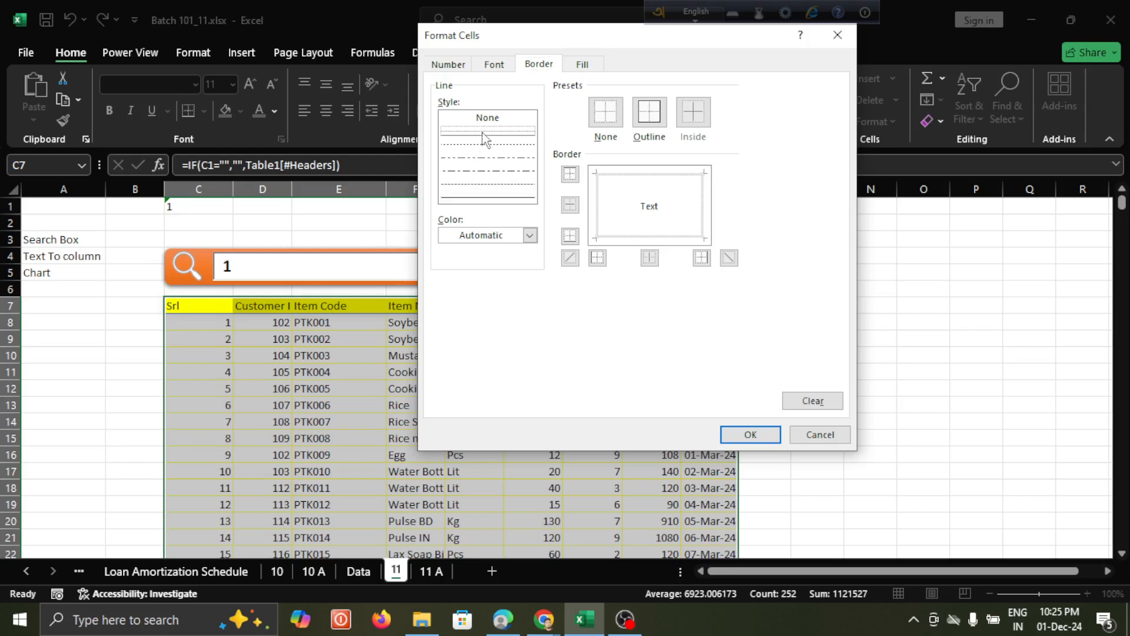
click(479, 197)
click(477, 236)
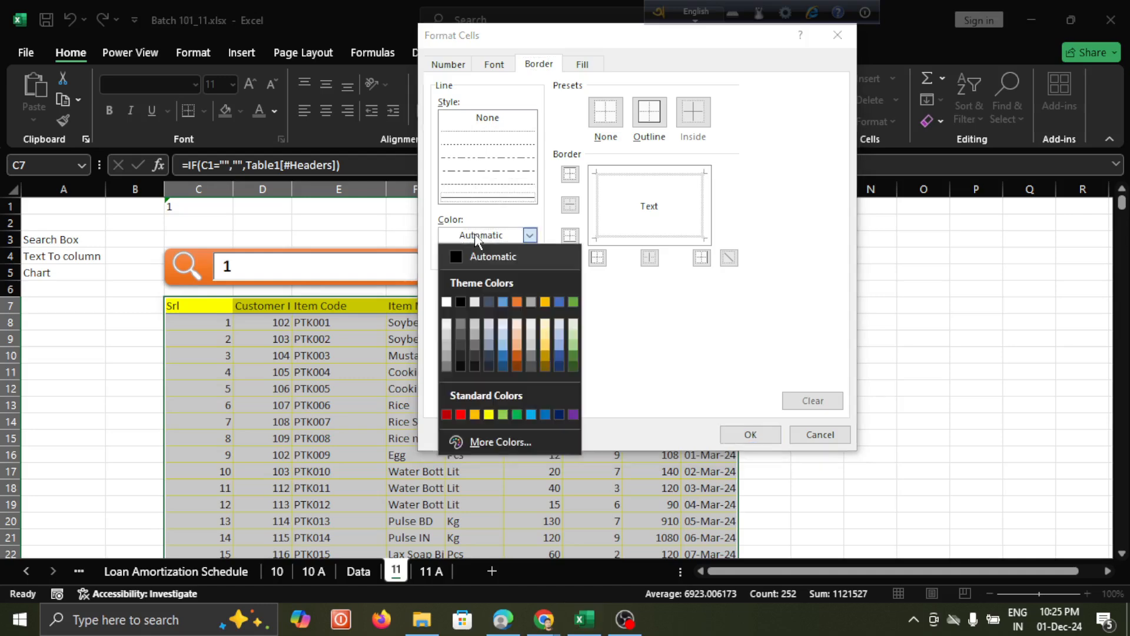
click(459, 414)
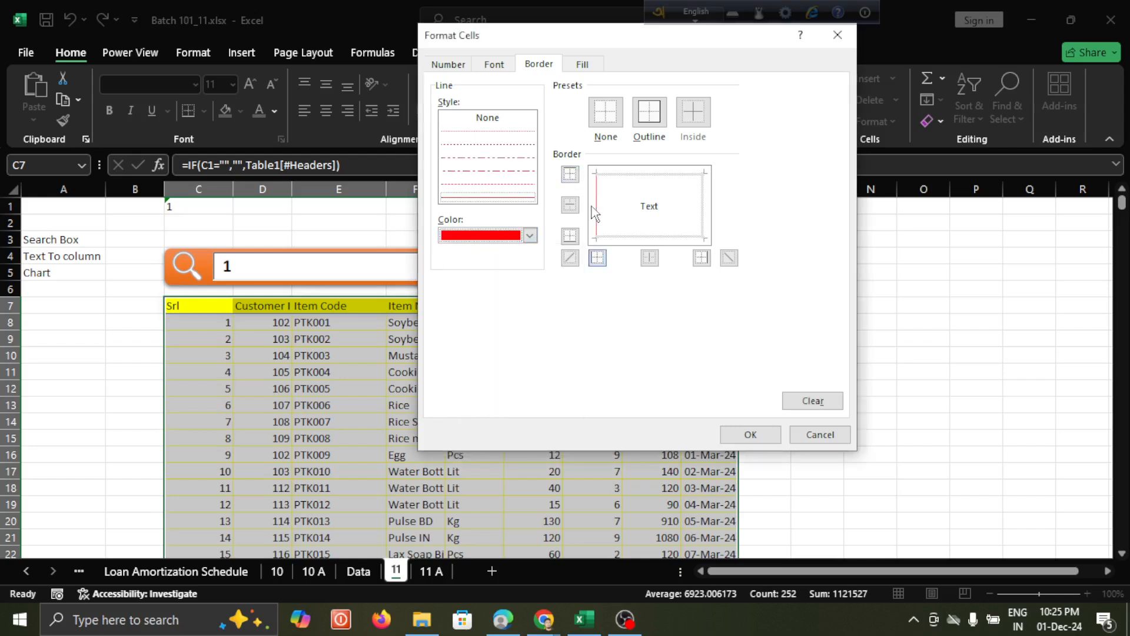
click(658, 184)
click(704, 203)
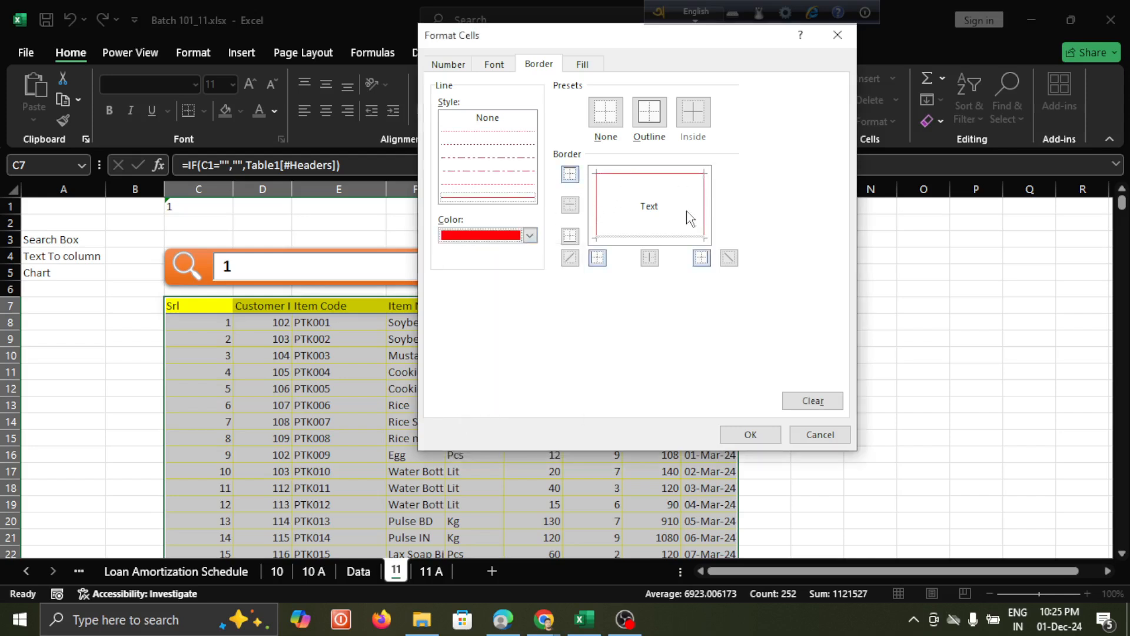
click(653, 238)
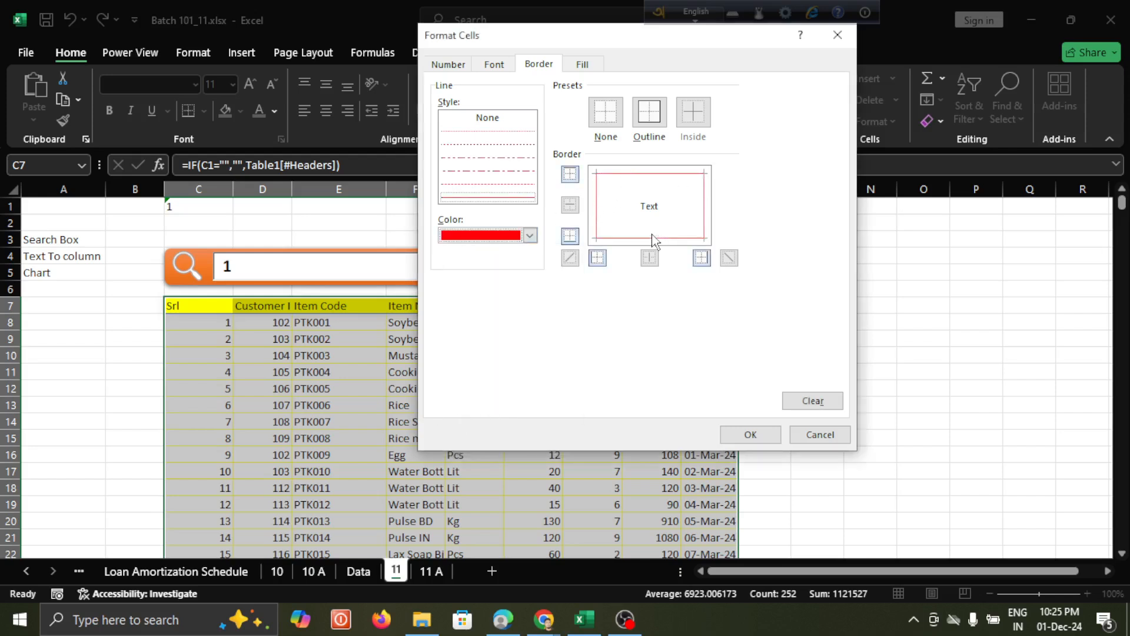
click(748, 436)
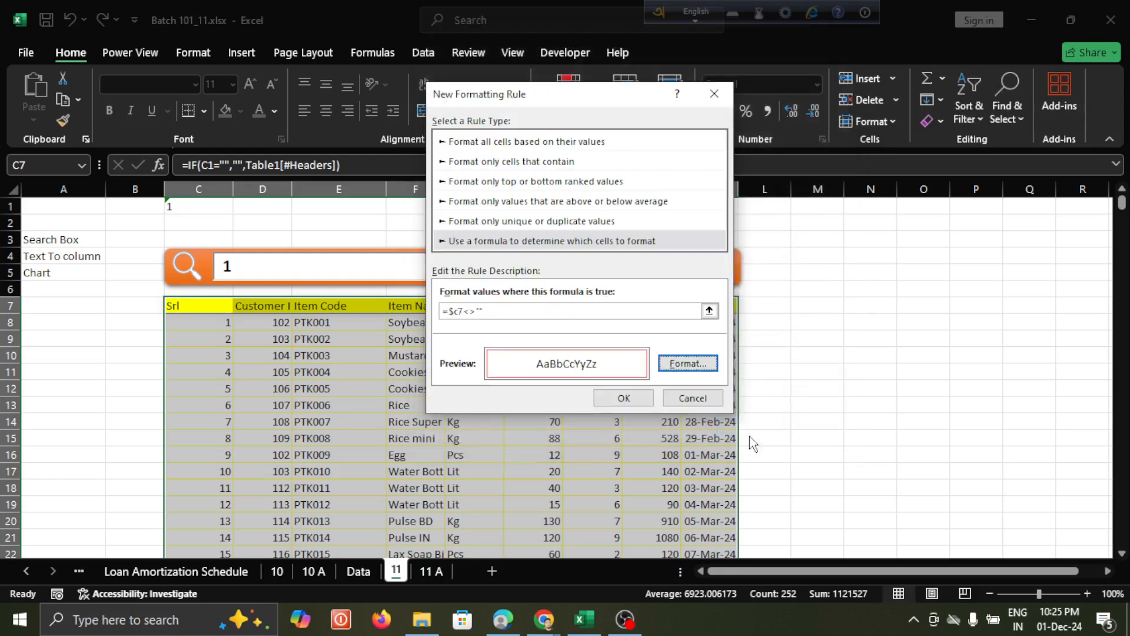
click(624, 398)
Check the red borders on the list, and search for 102 to test them on filtered rows
click(413, 393)
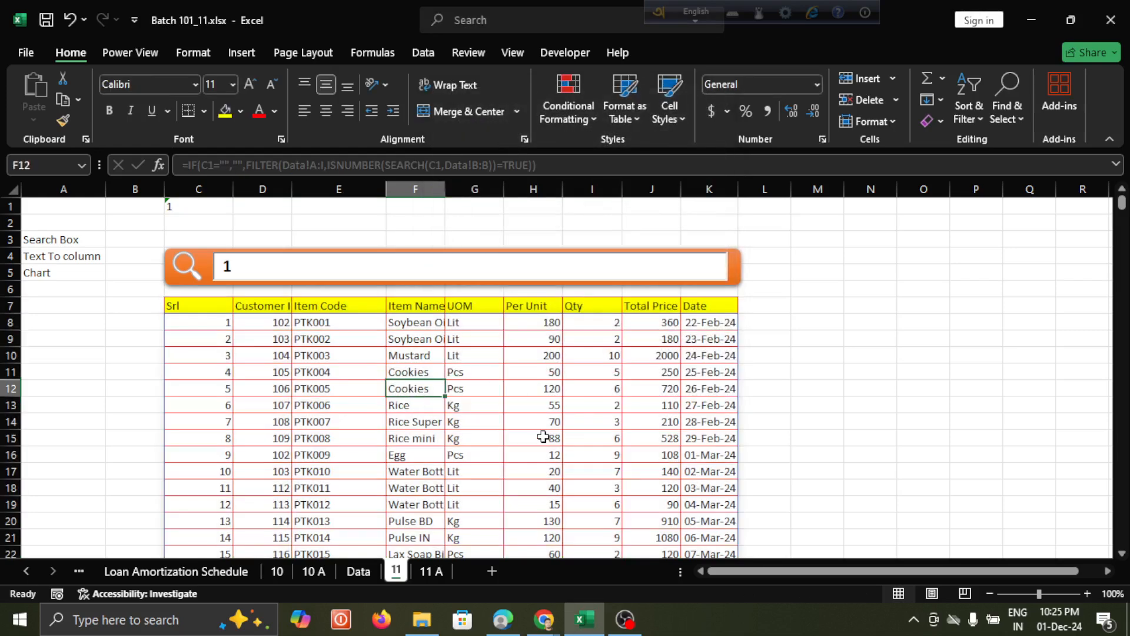
scroll(540, 434, down, 2)
scroll(540, 434, up, 2)
click(279, 266)
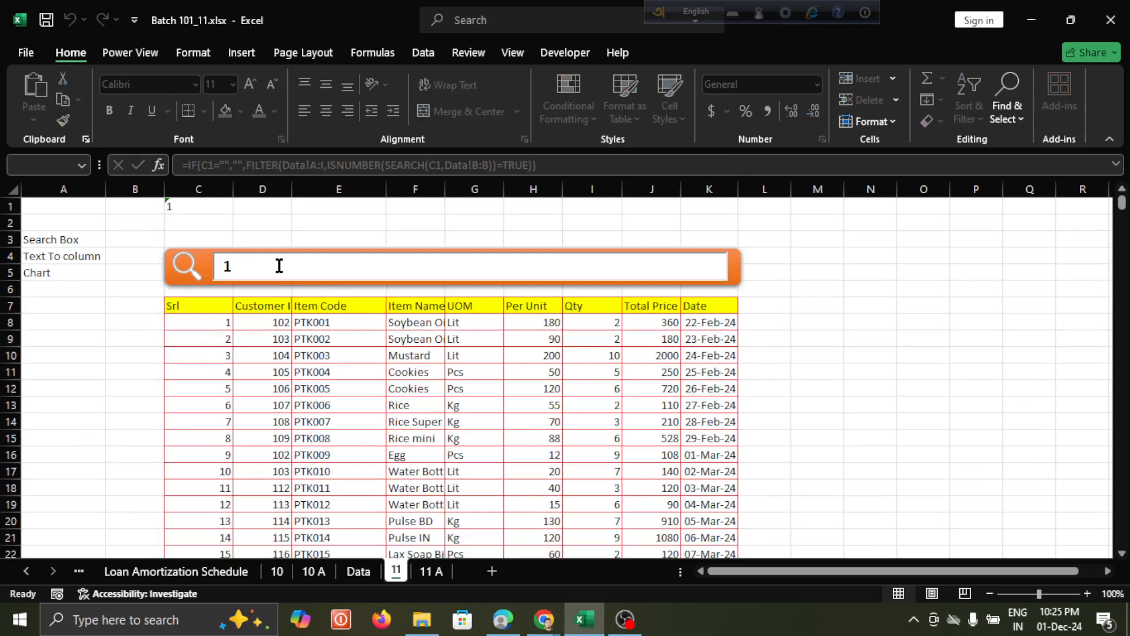
text(102)
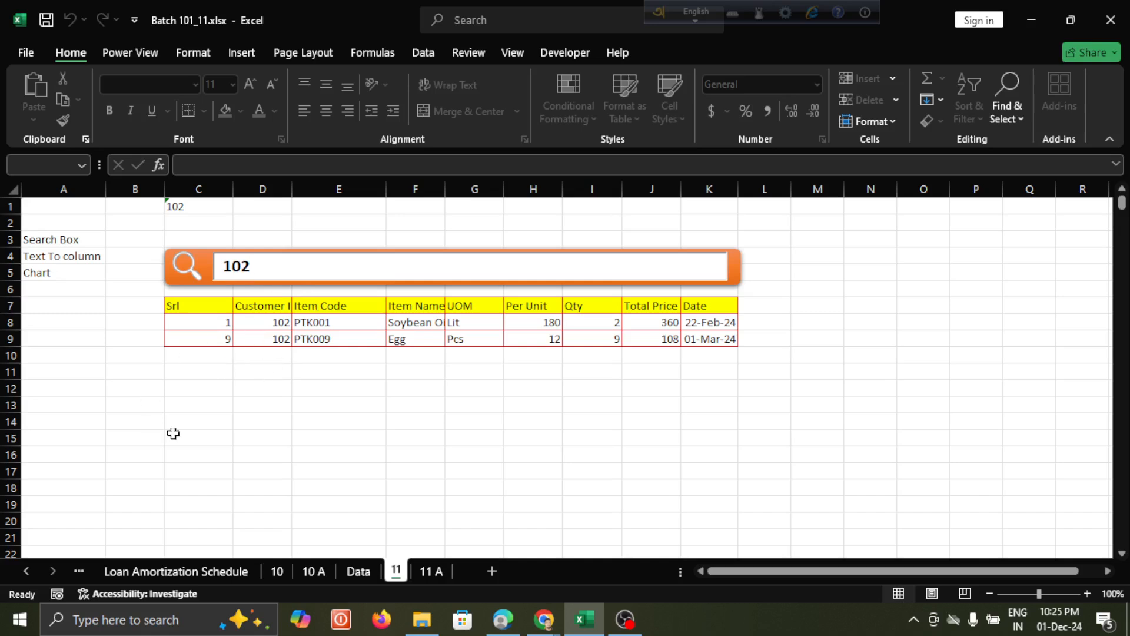
click(224, 401)
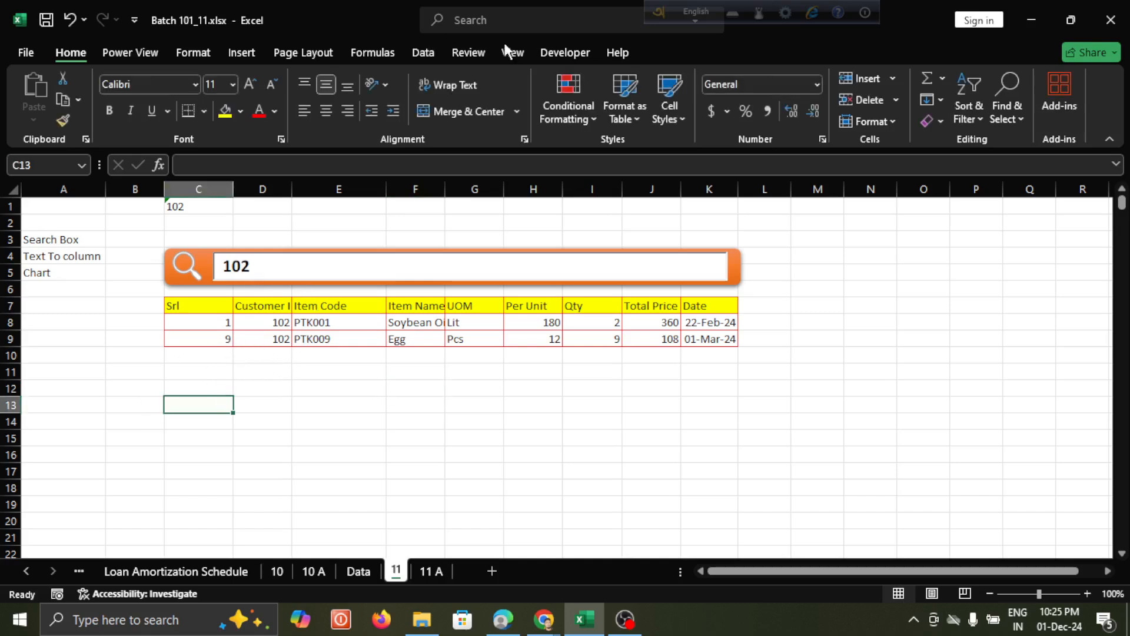
Hide the gridlines on sheet 11 and save the workbook
click(513, 54)
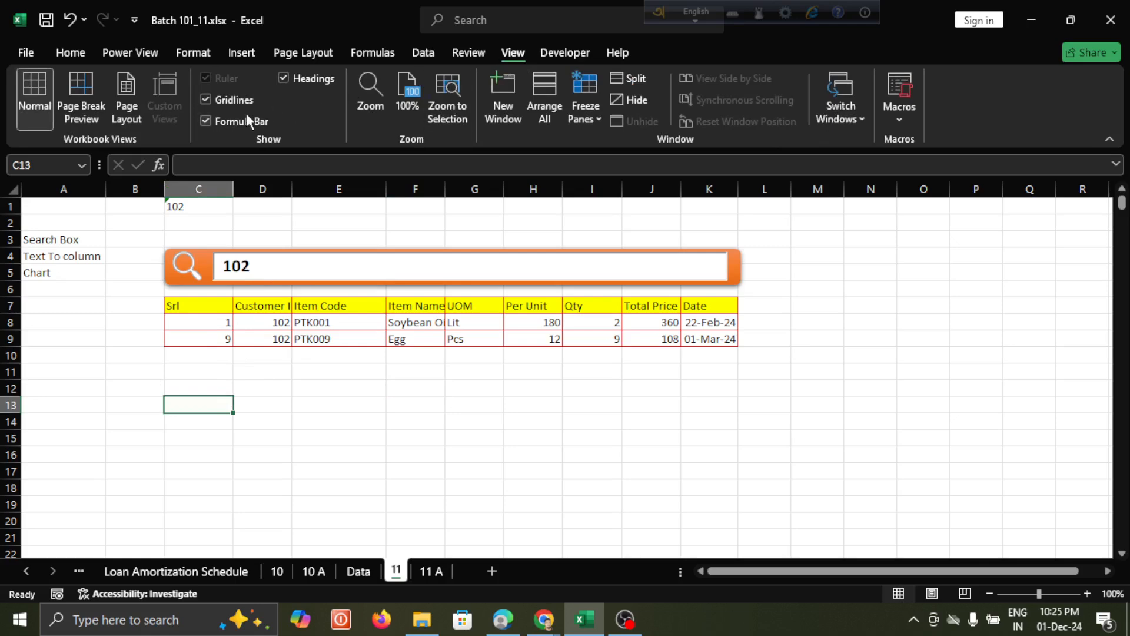
click(205, 100)
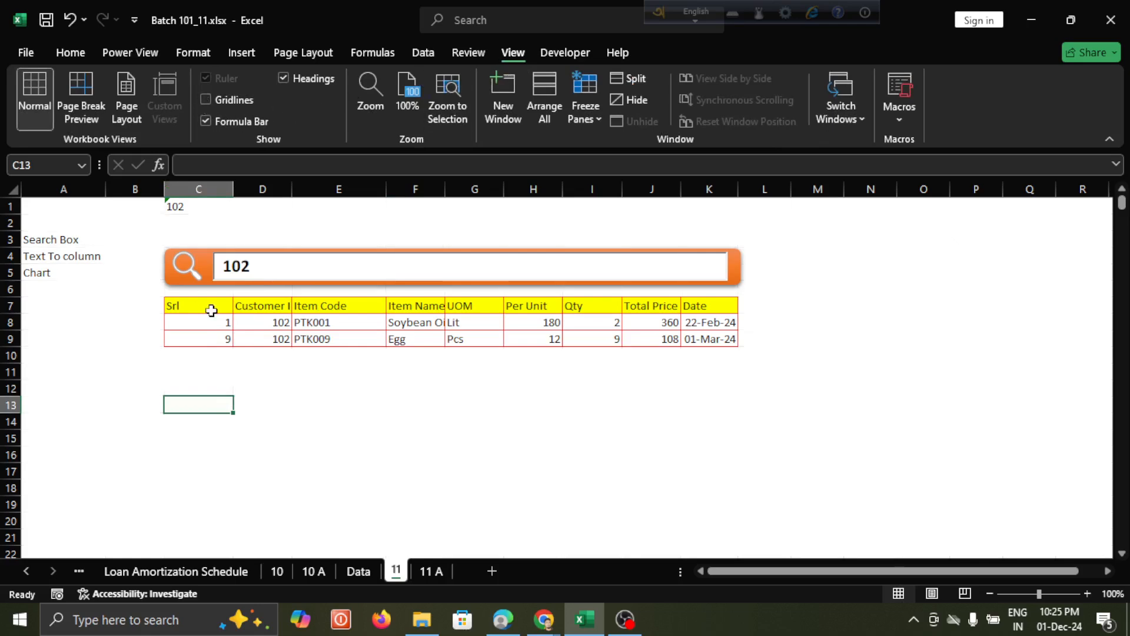
click(276, 421)
key(ctrl+s)
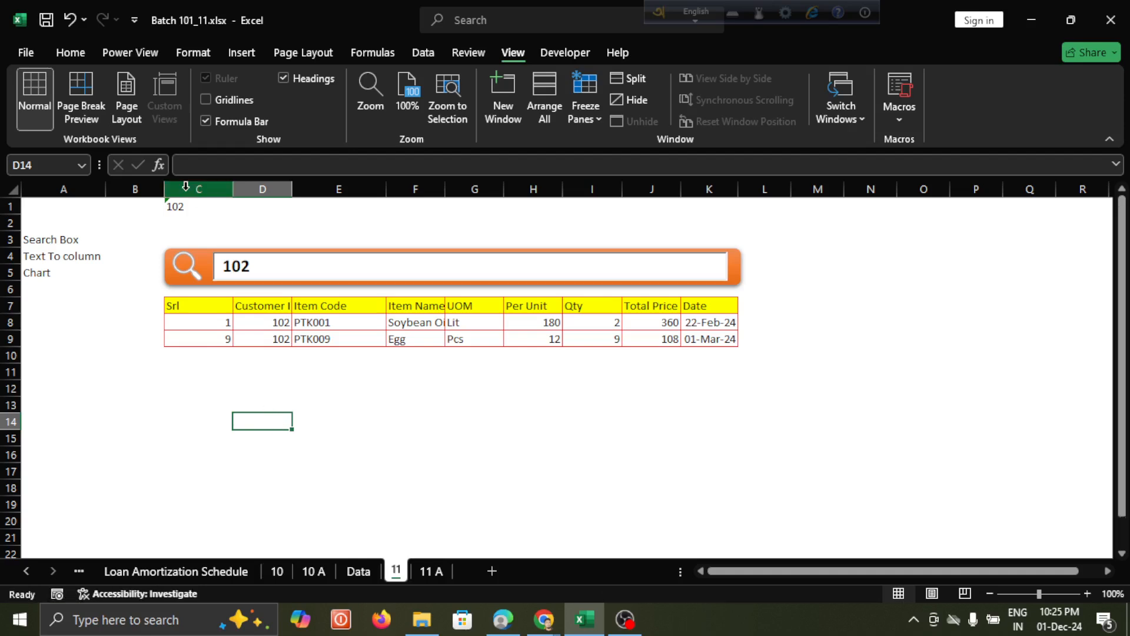
Ignore the number-stored-as-text error on linked cell C1
click(175, 207)
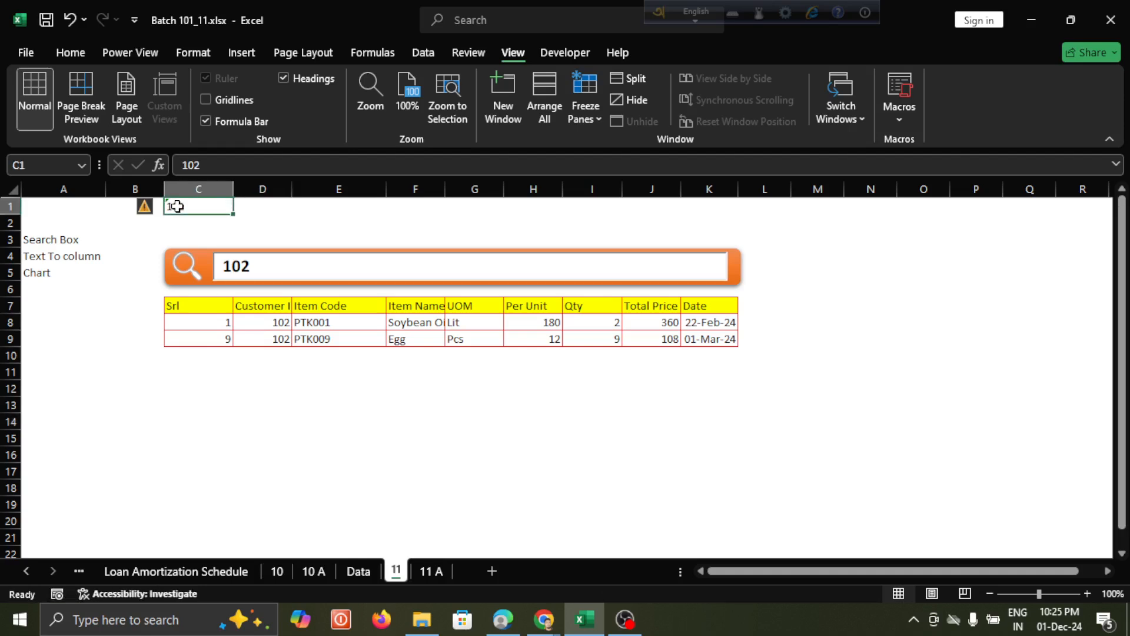
click(145, 207)
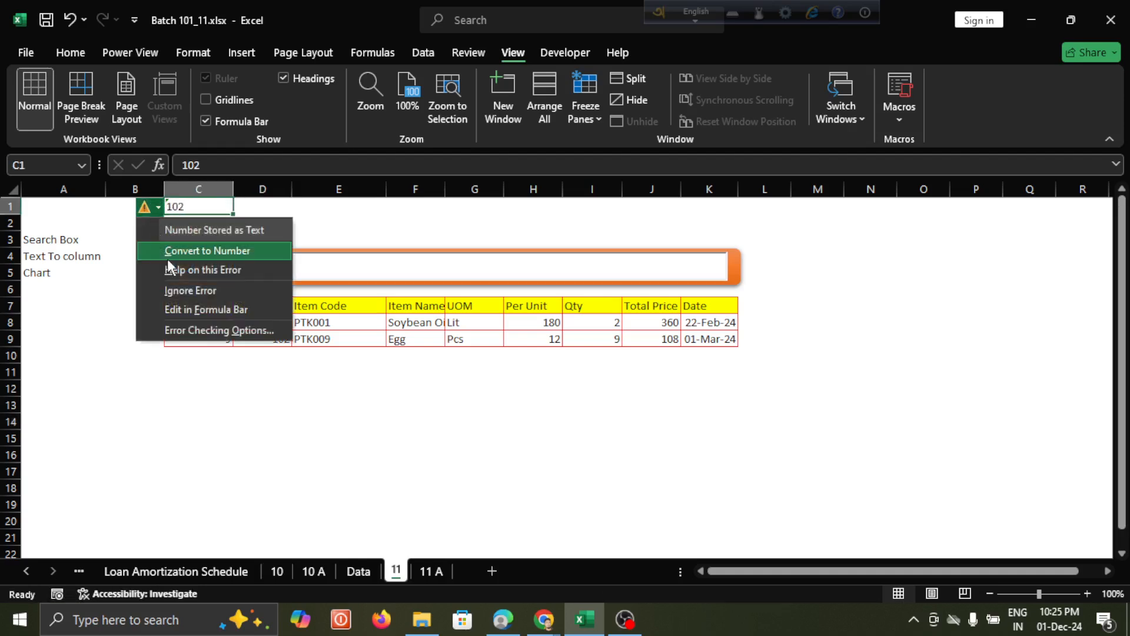
click(201, 290)
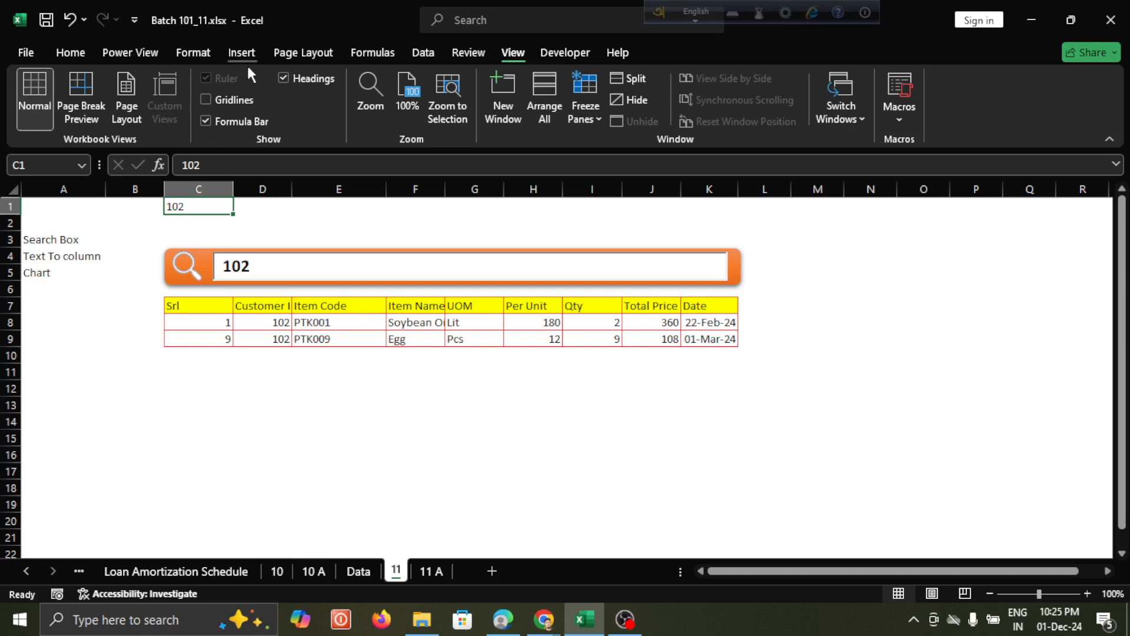
Set the font colour of cell C1 to white to conceal the linked search value, and save the workbook
click(69, 58)
click(274, 111)
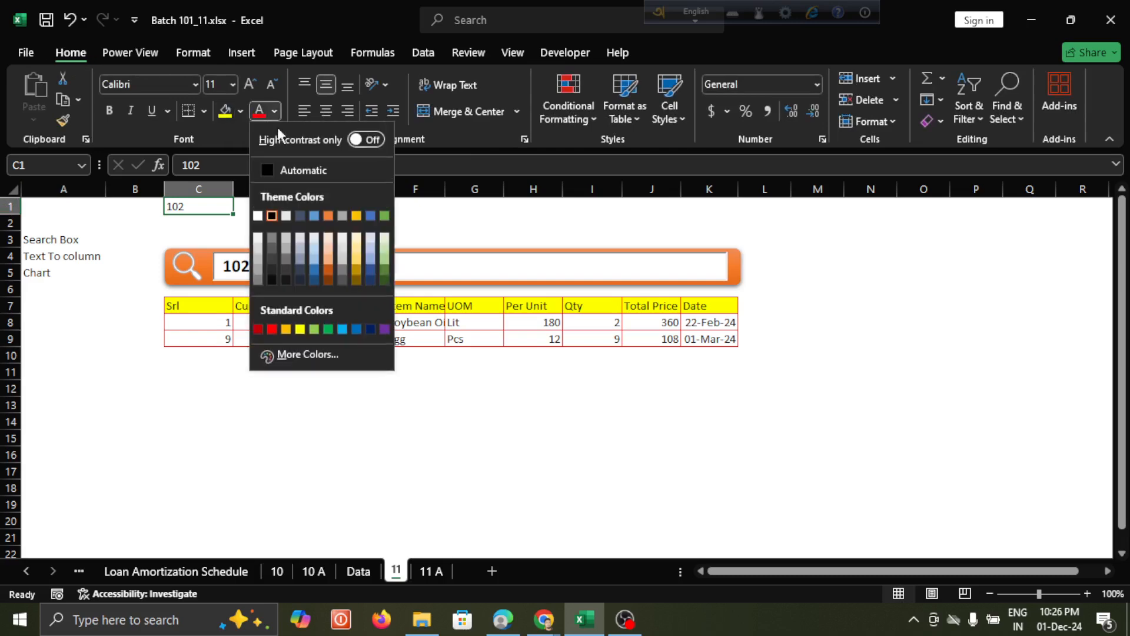
click(255, 217)
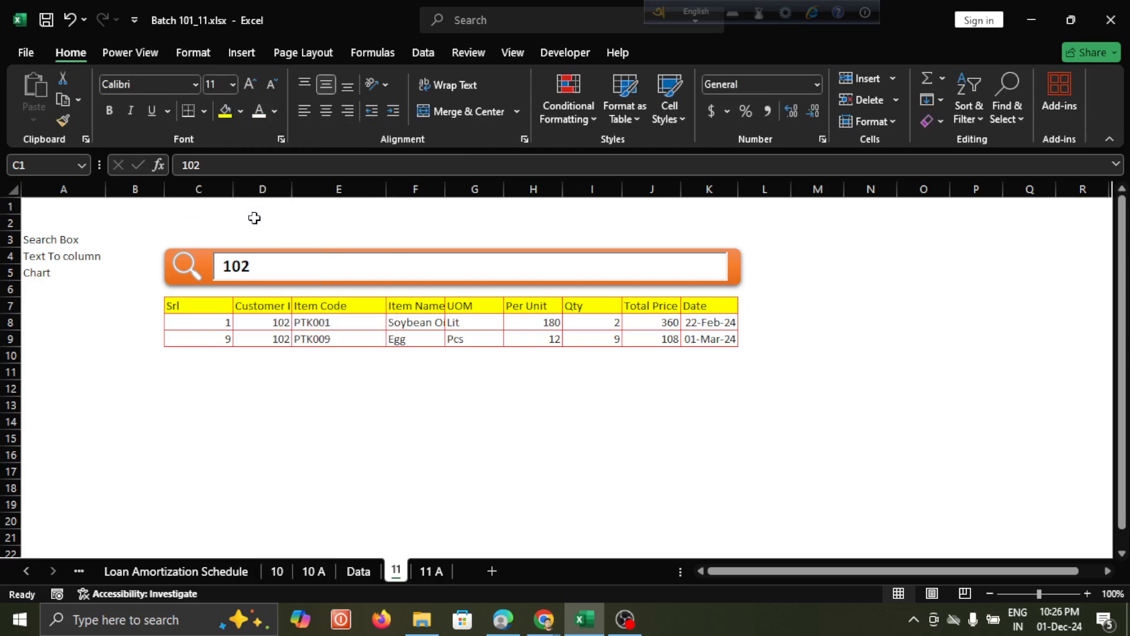
click(219, 385)
key(ctrl+s)
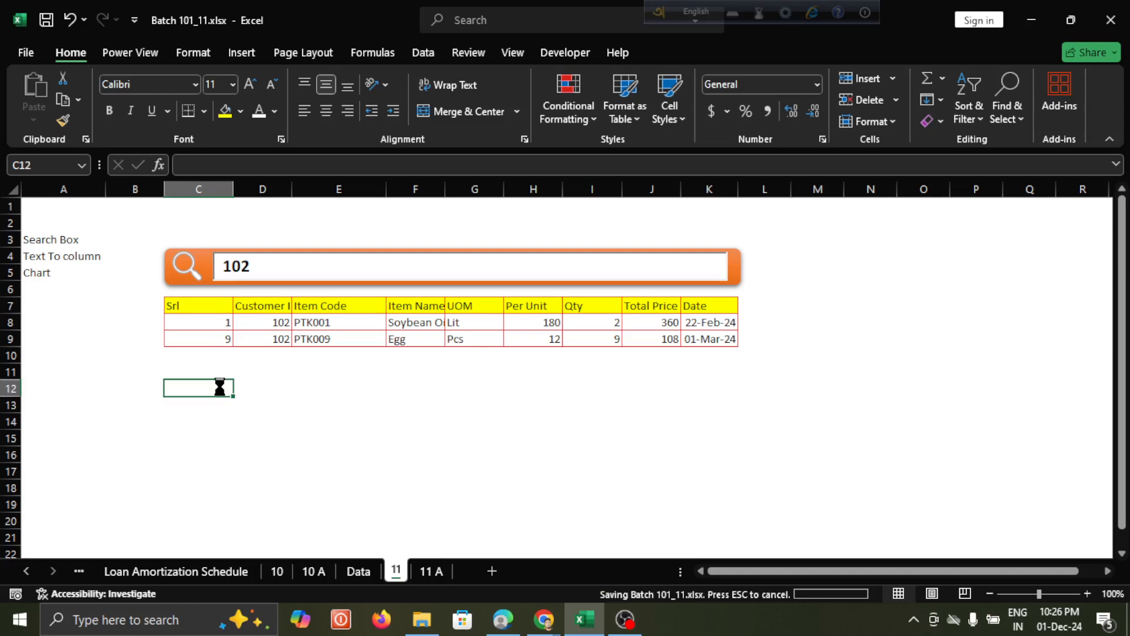
Test the search box by shortening the entry to 10, clearing it, and searching for 9 and 6
click(277, 268)
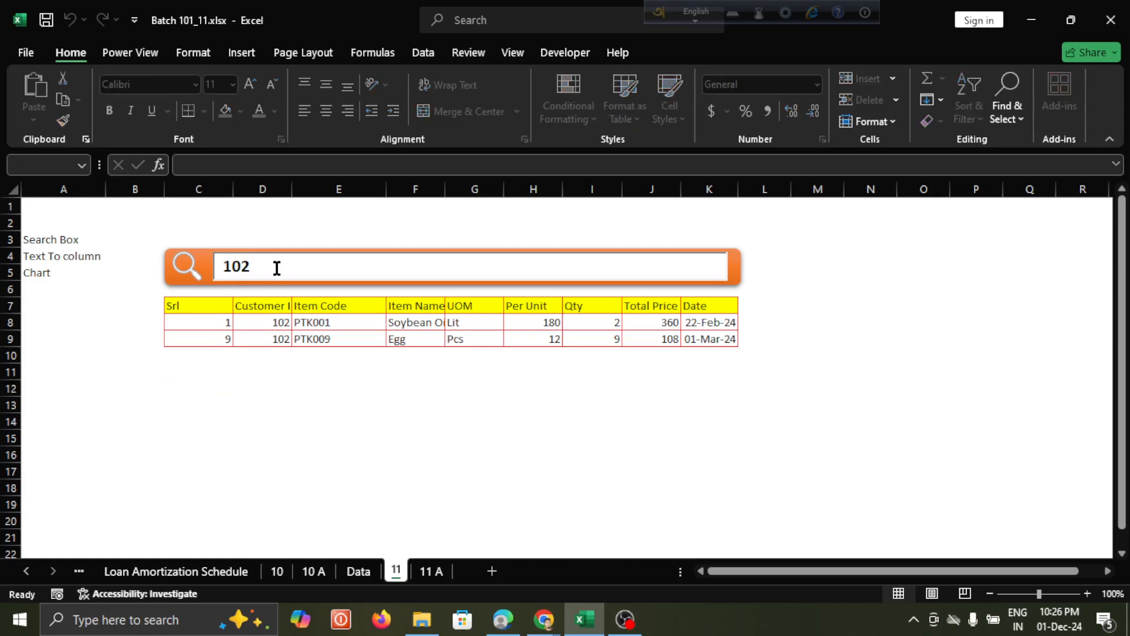
key(BackSpace)
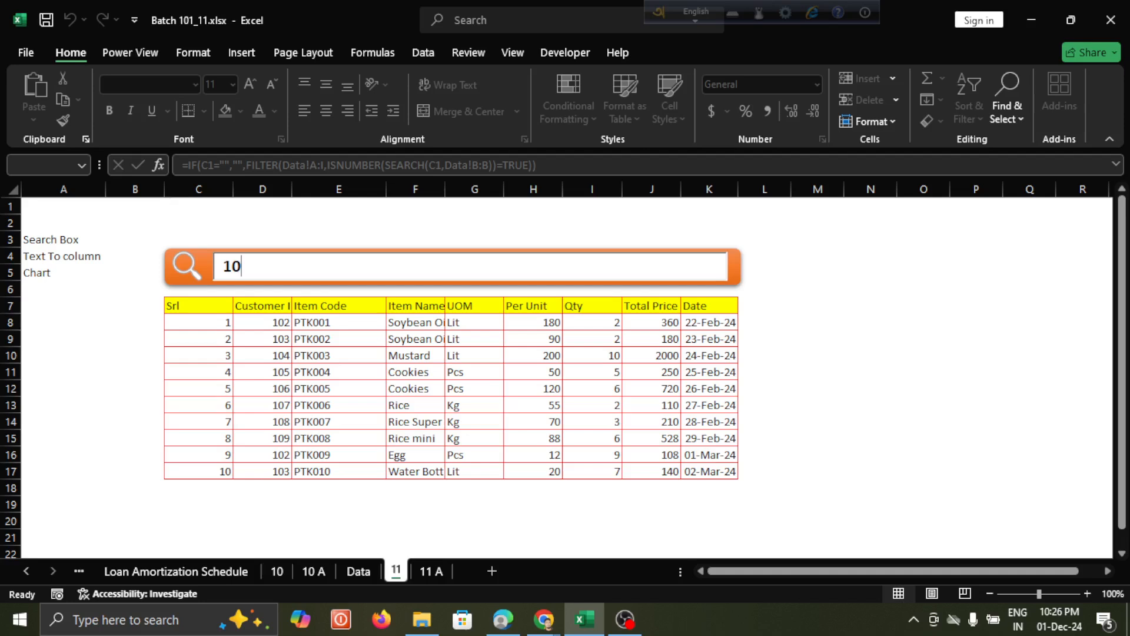
key(BackSpace)
key(BackSpace)
text(9)
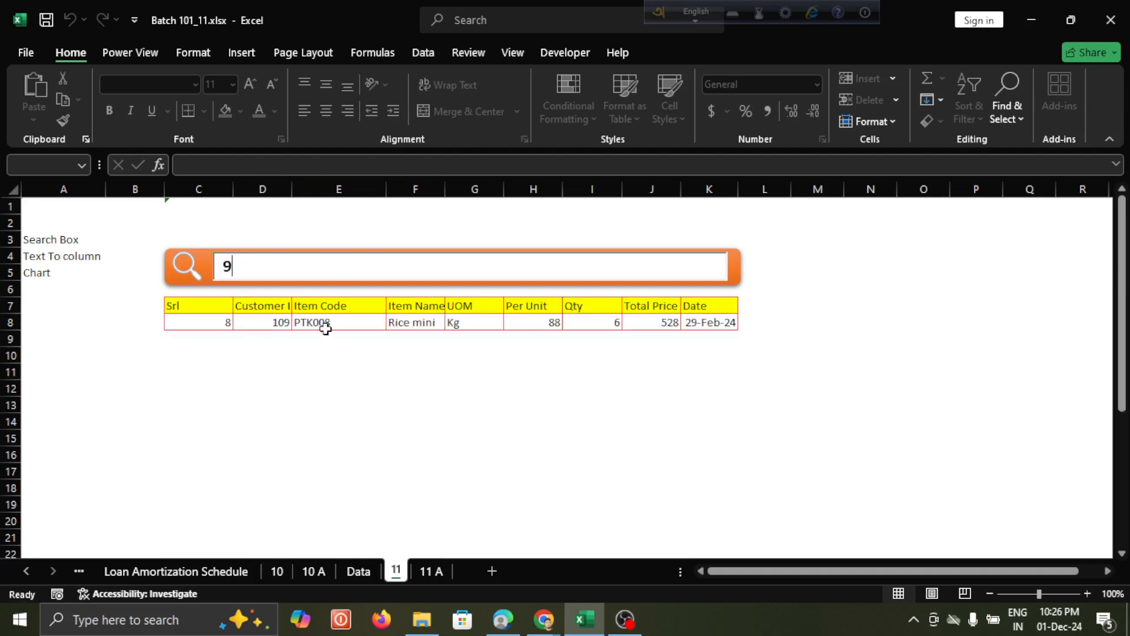
key(BackSpace)
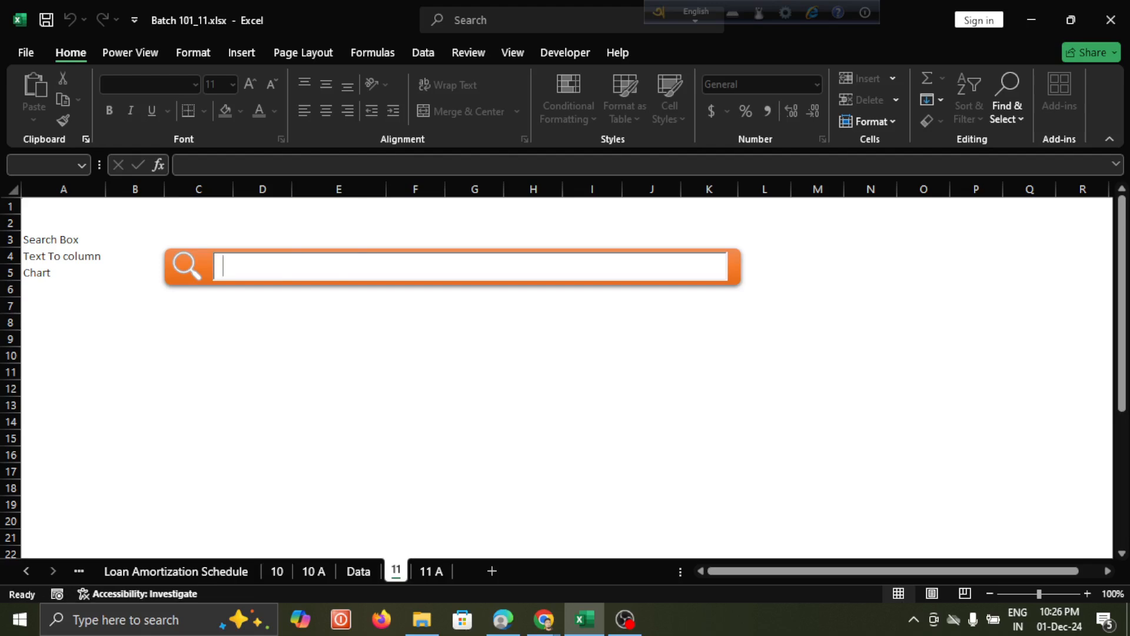
text(6)
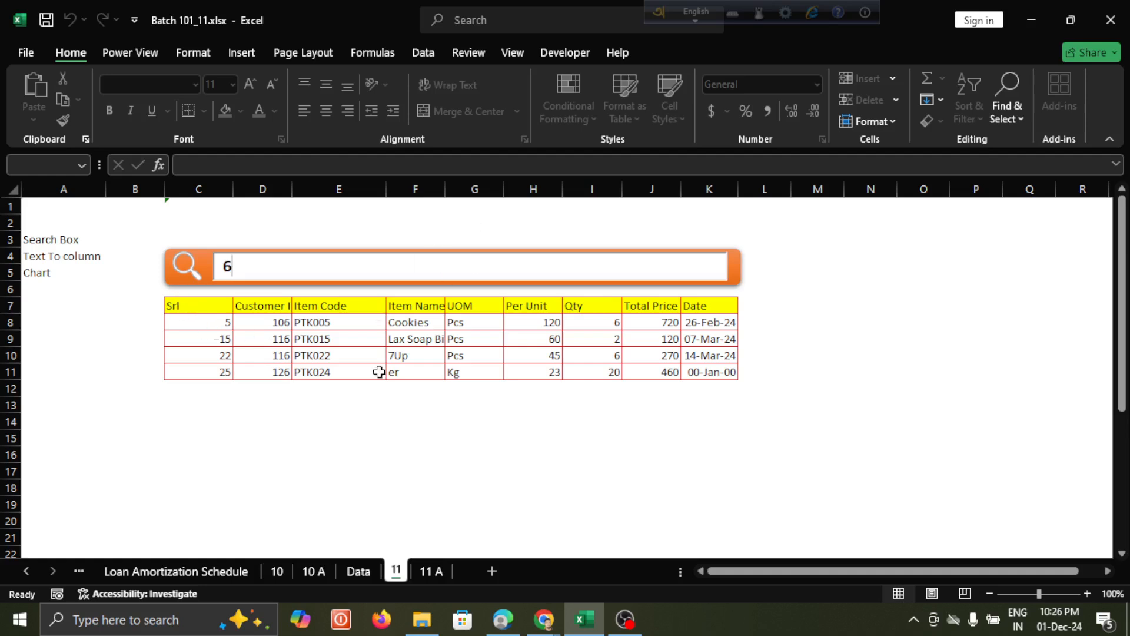
Examine the filtered rows and the formulas behind the results and the header row
click(401, 406)
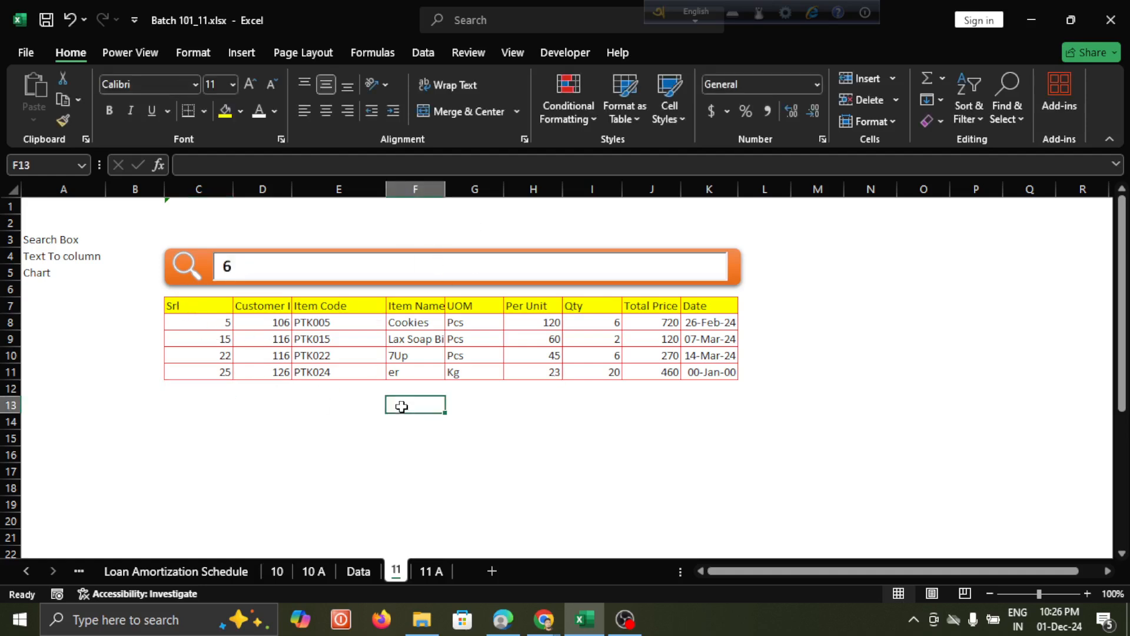
click(242, 333)
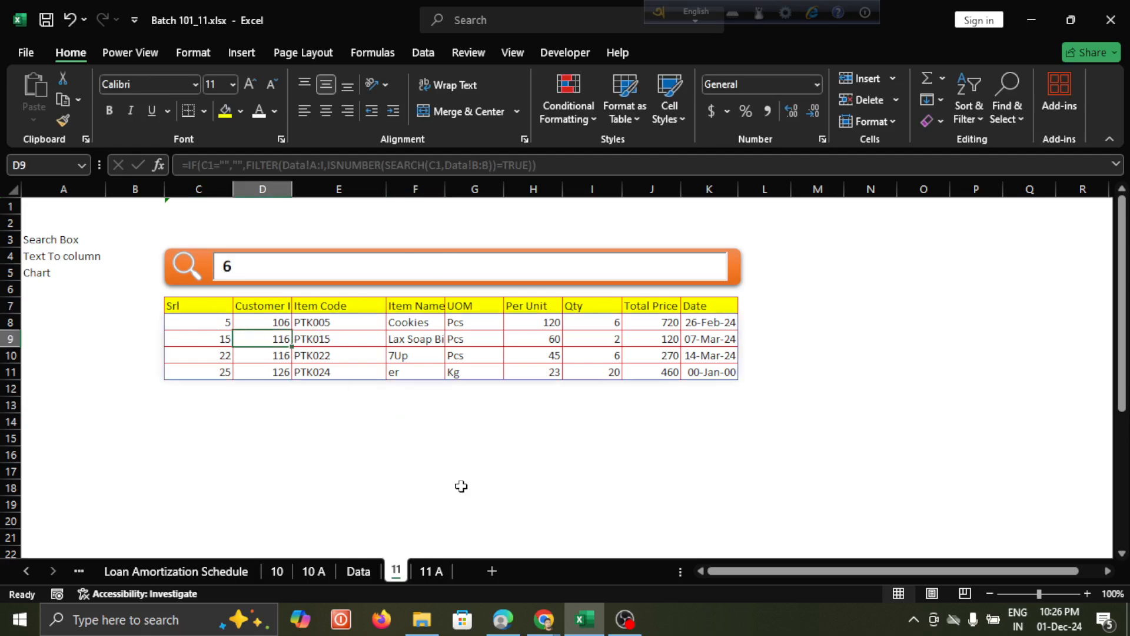
click(385, 355)
click(263, 322)
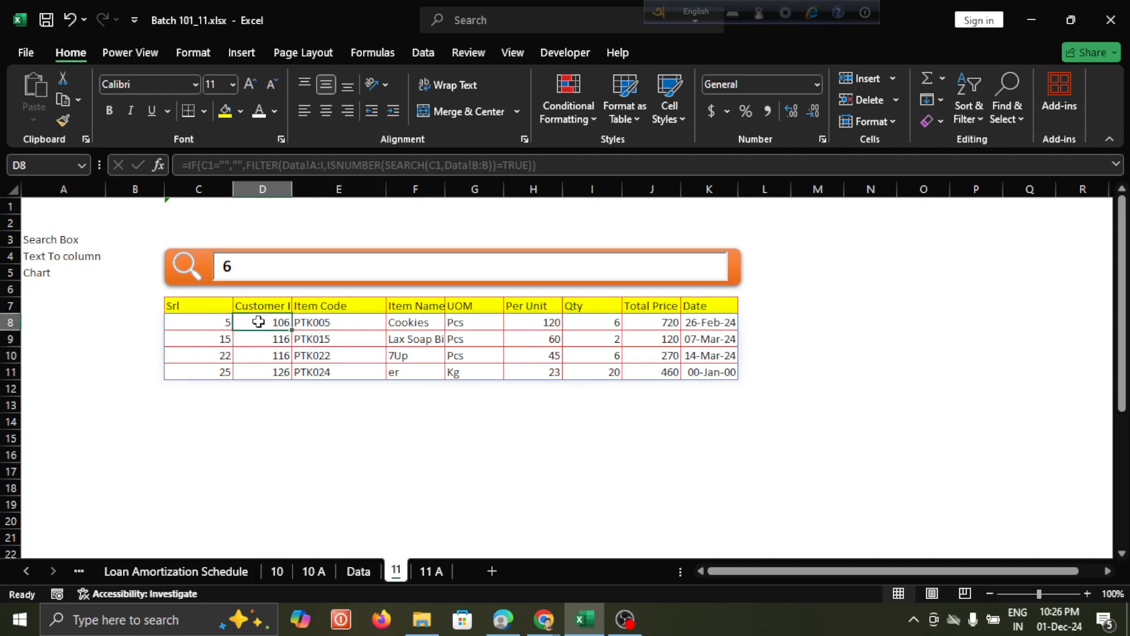
click(191, 310)
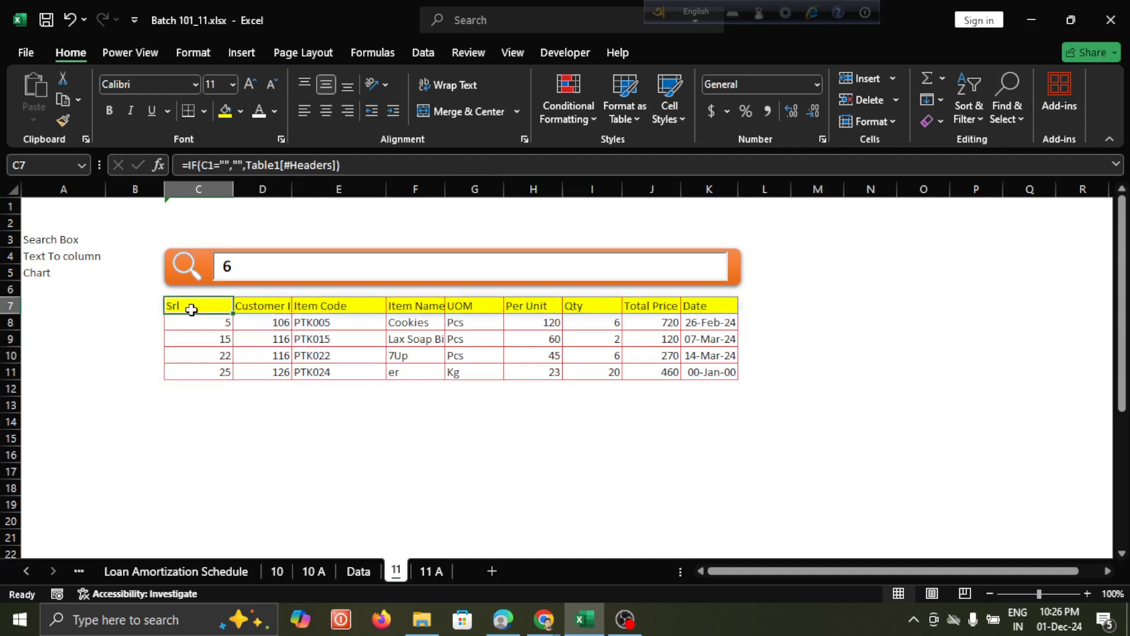
Clear the search box, search for 10, and review the matching customer rows
click(249, 265)
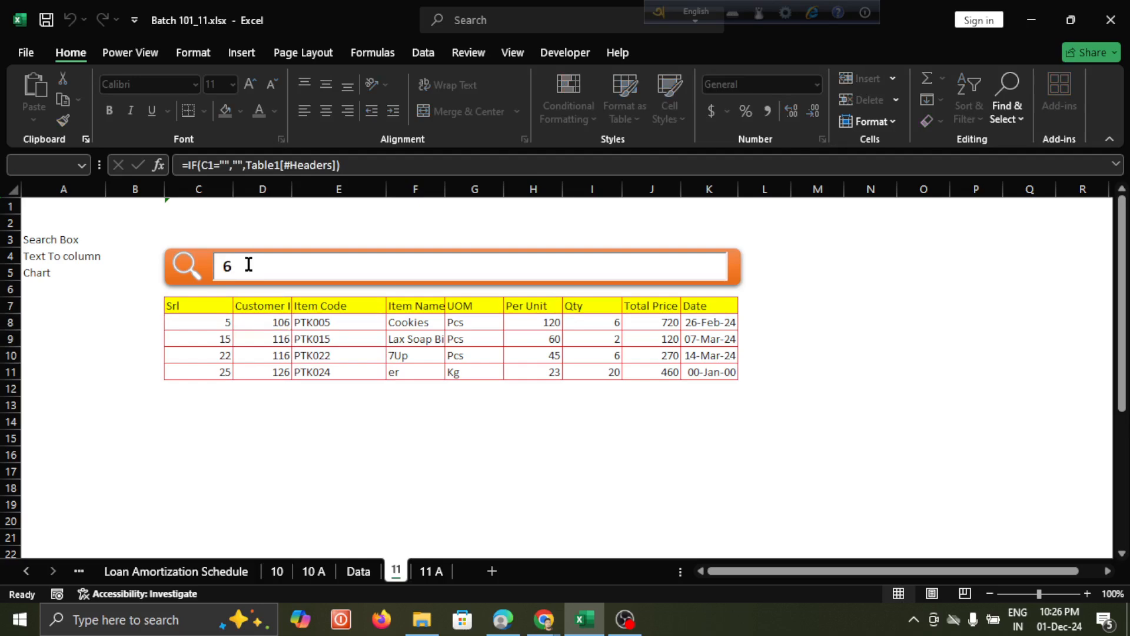
key(BackSpace)
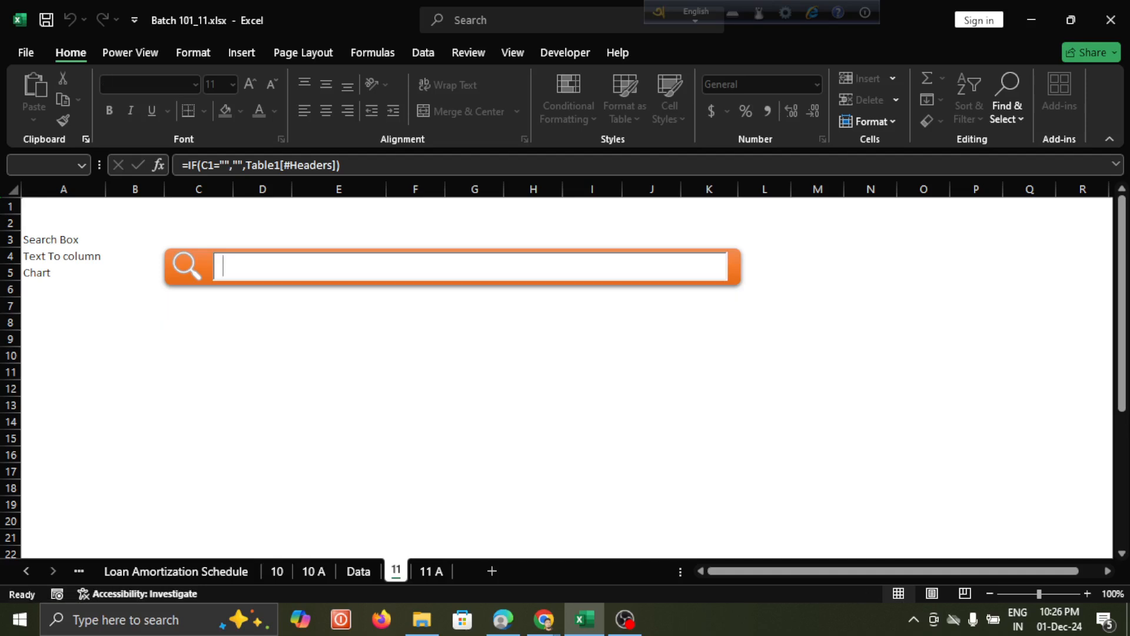
text(10)
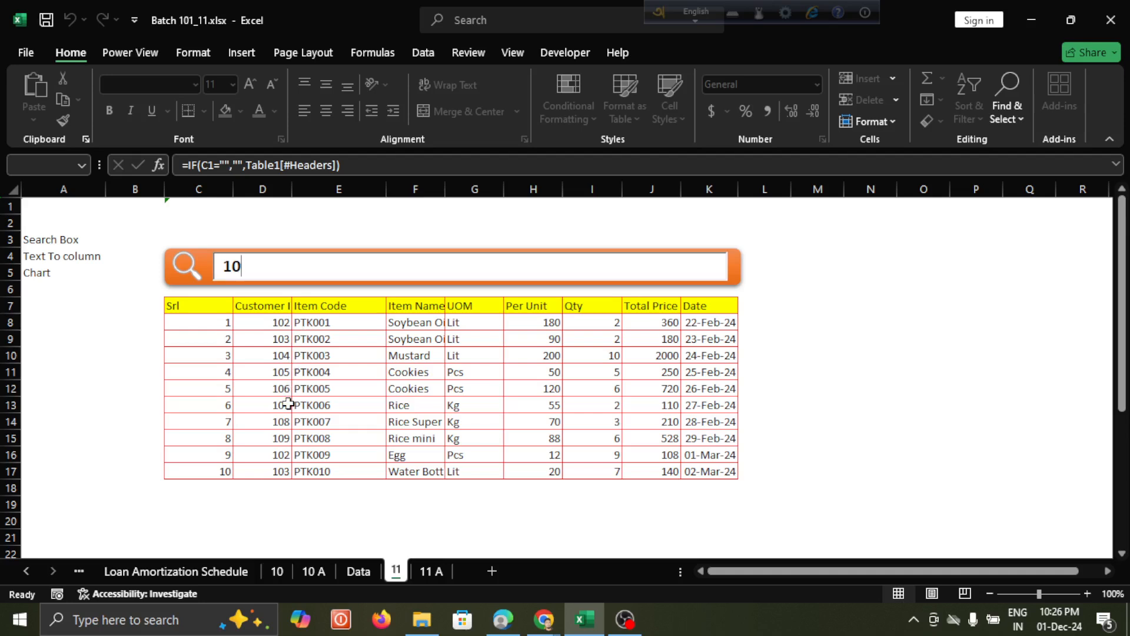
click(284, 424)
click(403, 425)
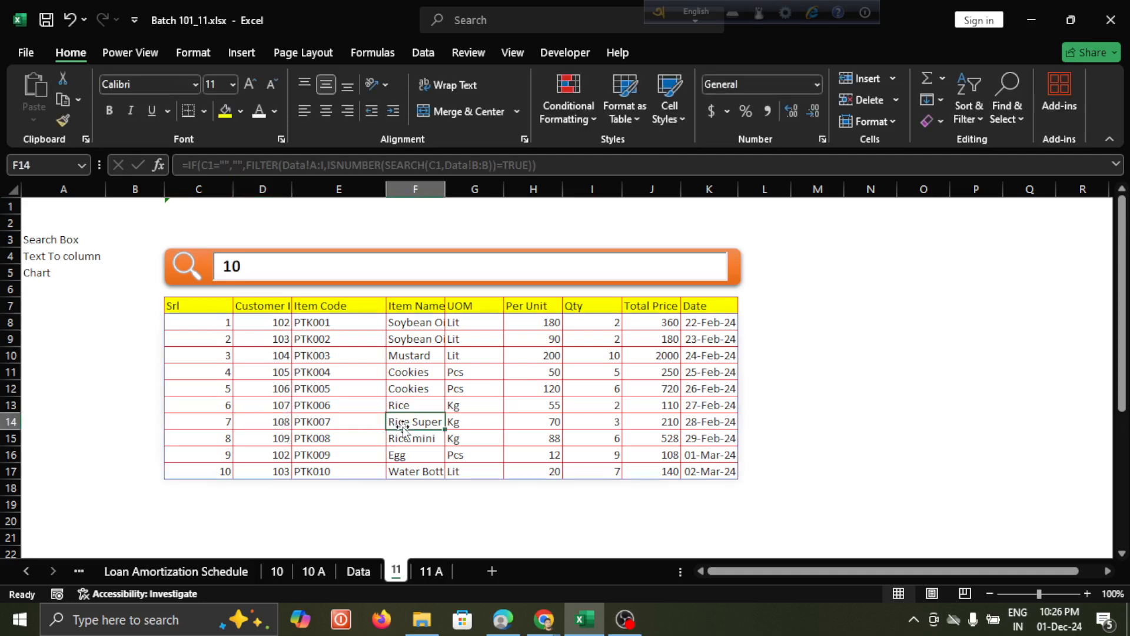
click(287, 439)
click(295, 422)
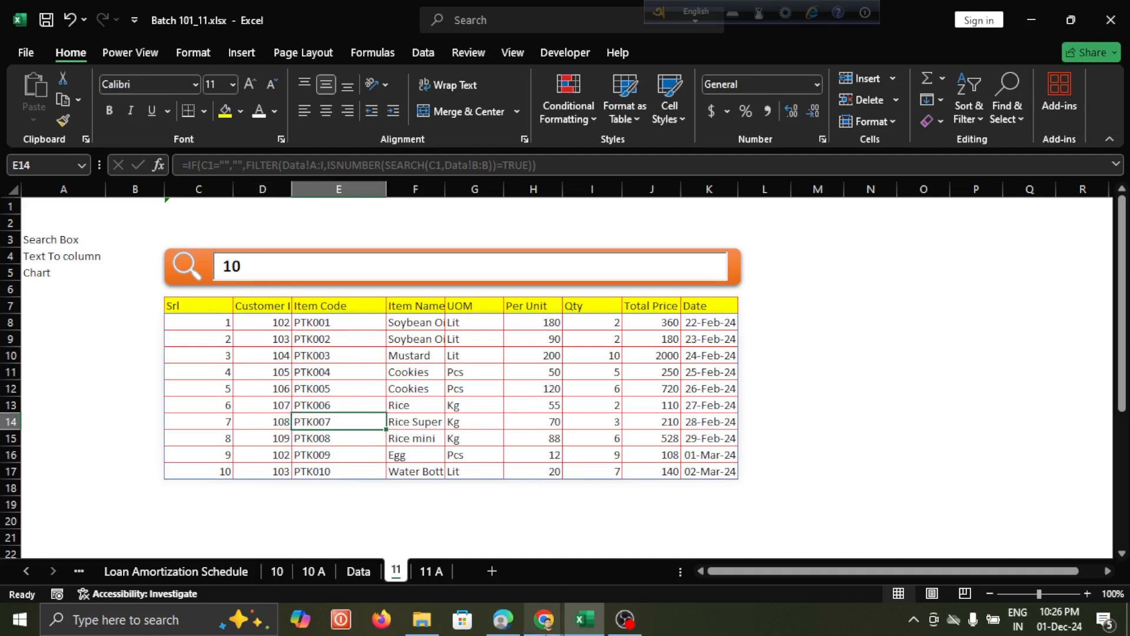
Switch to the Google Meet call in Chrome to check the participants, and return to the Excel workbook
click(543, 619)
click(489, 531)
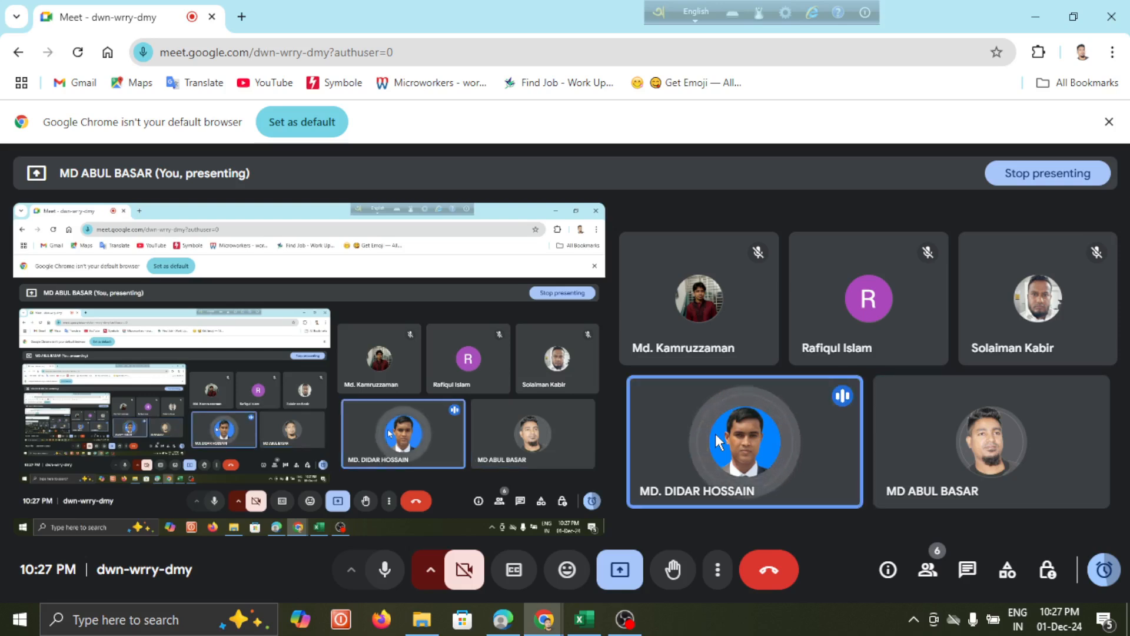
click(596, 625)
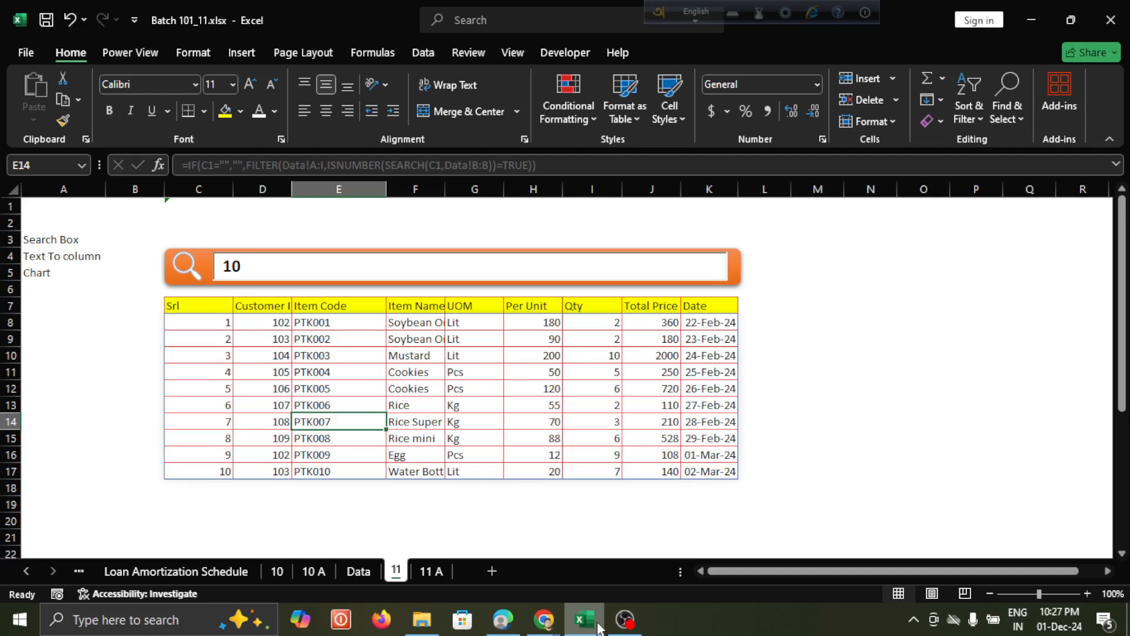
Turn on Design Mode to select the search text box, and turn it off to return to text entry
click(551, 263)
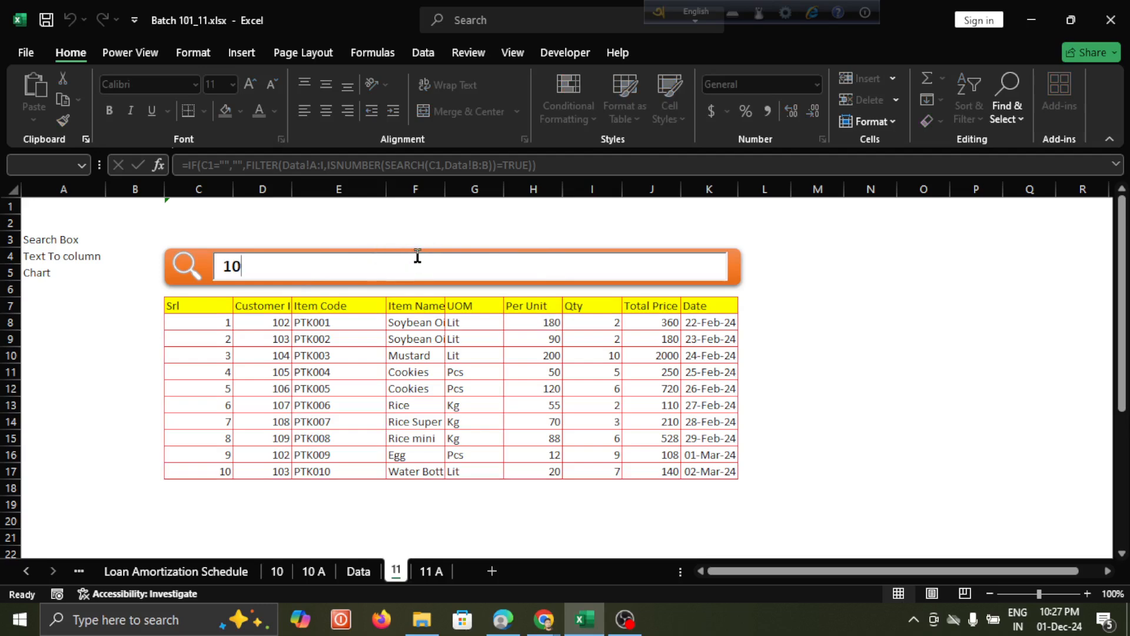
click(538, 56)
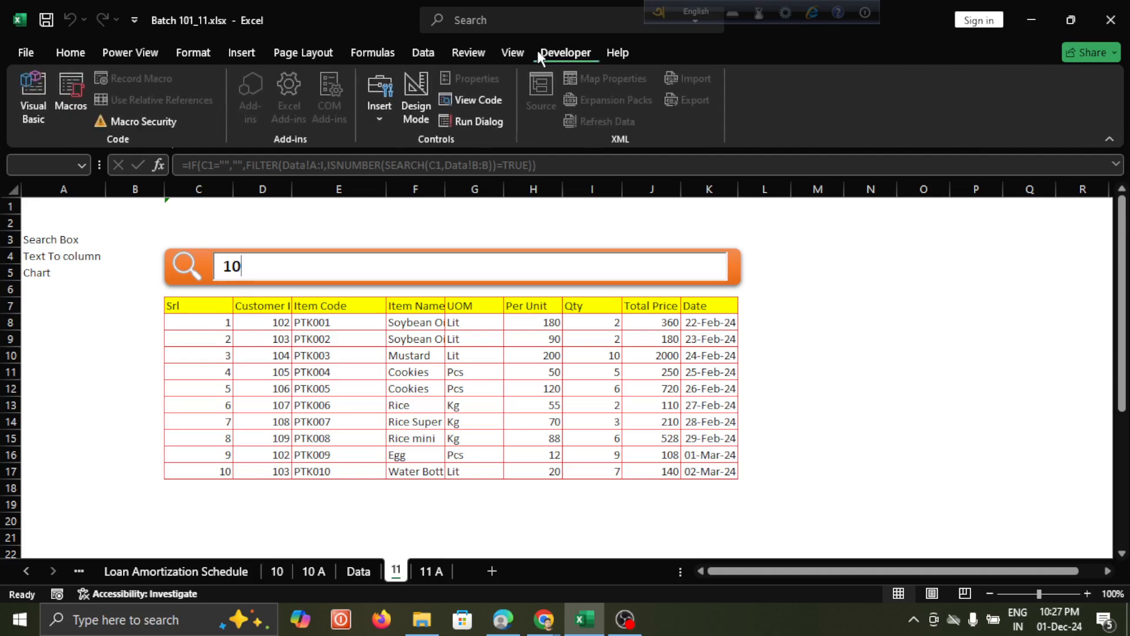
click(422, 84)
click(319, 266)
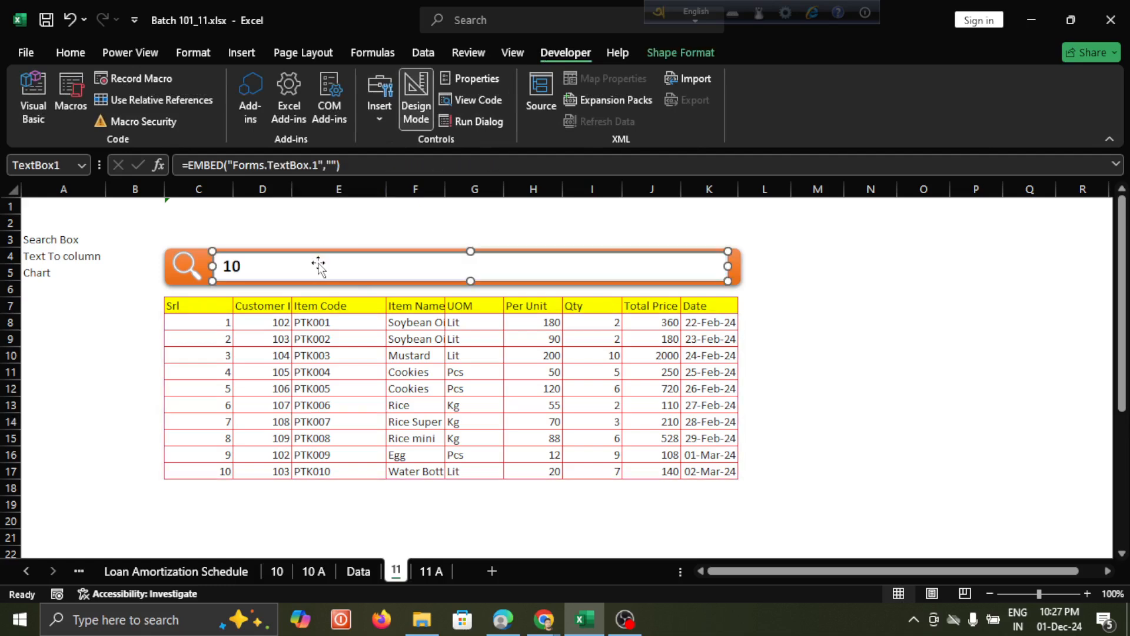
click(418, 85)
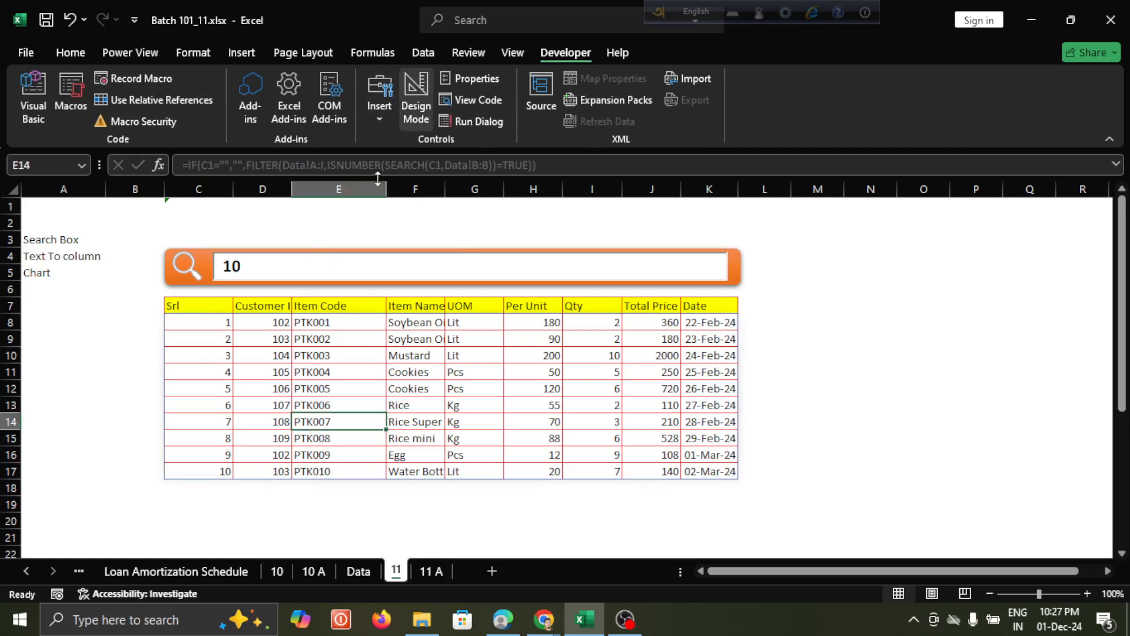
click(343, 255)
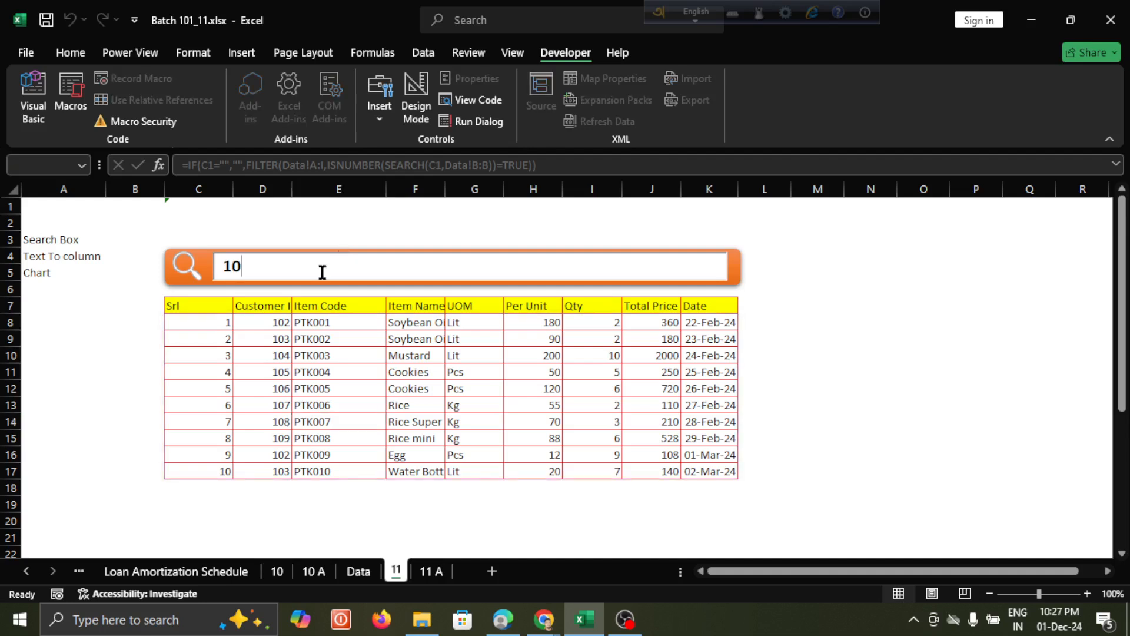
Turn on Design Mode, select the search text box, and bring up its available object commands
click(412, 93)
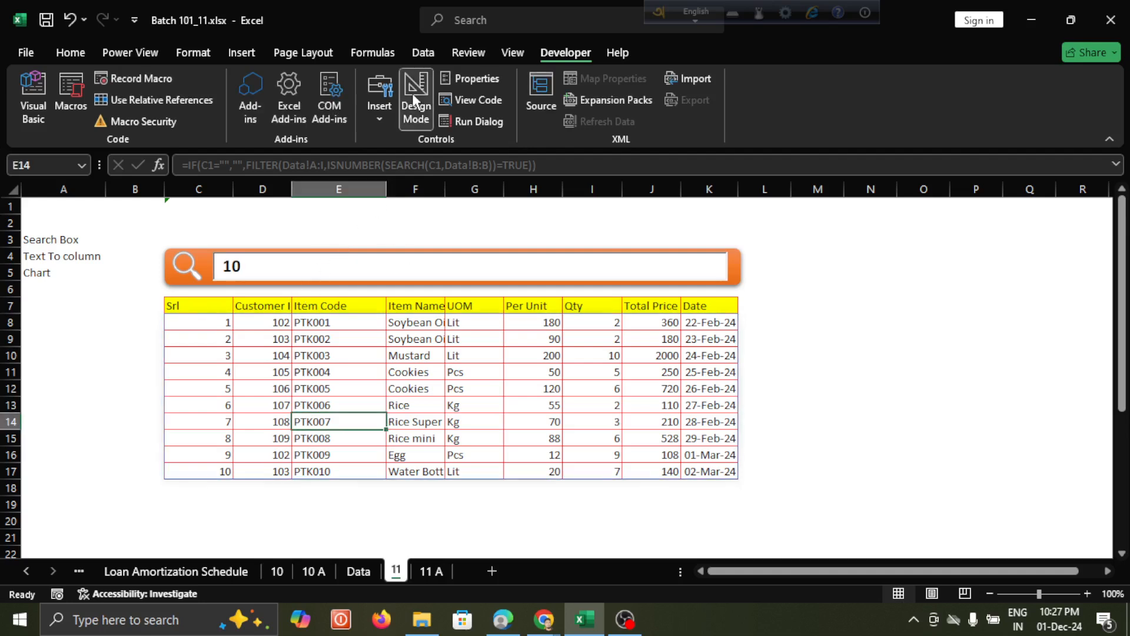
click(340, 261)
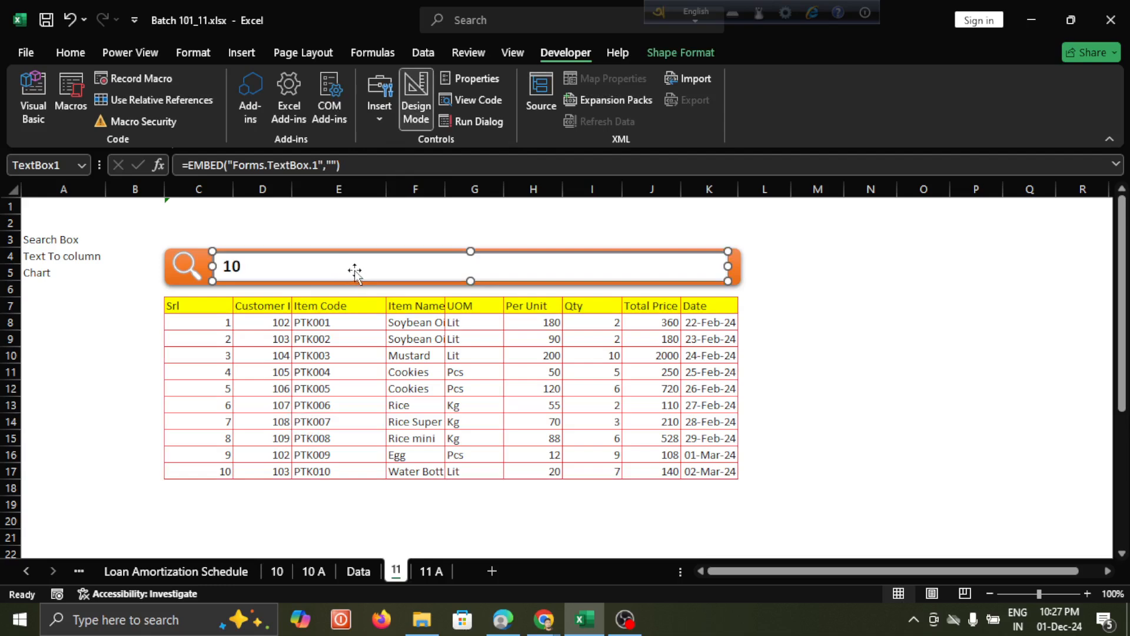
right_click(354, 271)
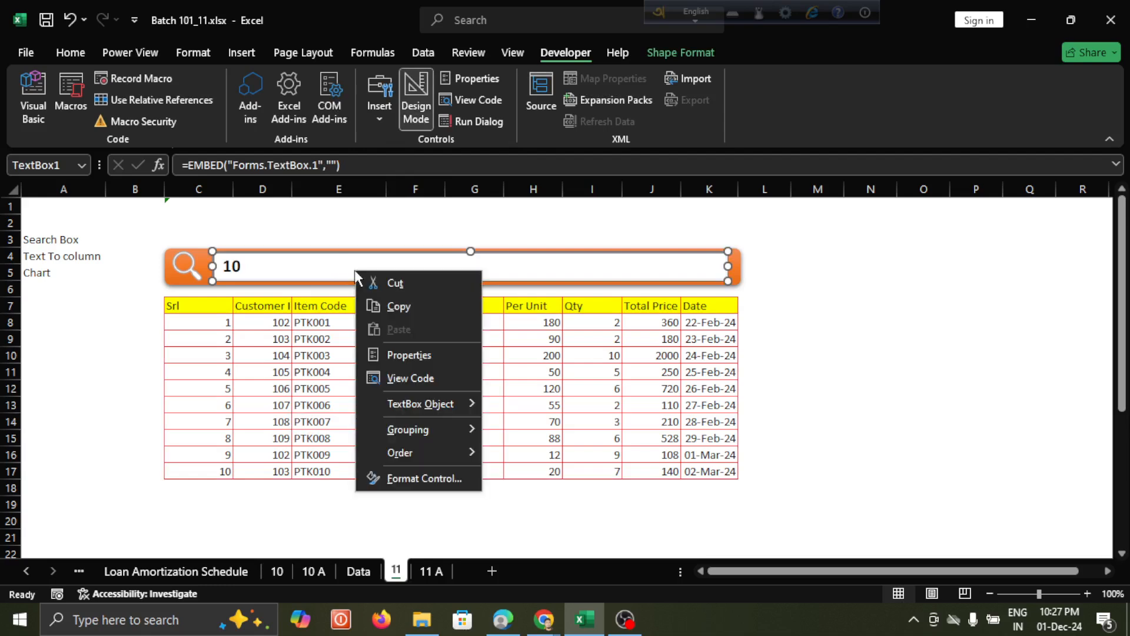
Open the search text box's properties and check its LinkedCell setting
click(410, 355)
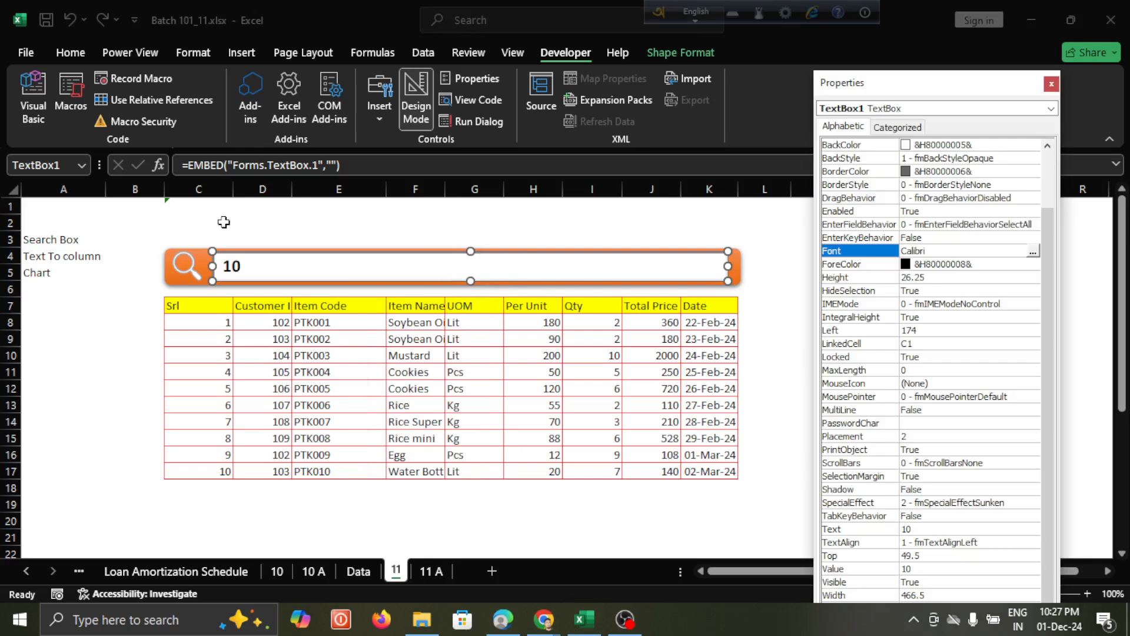
click(802, 338)
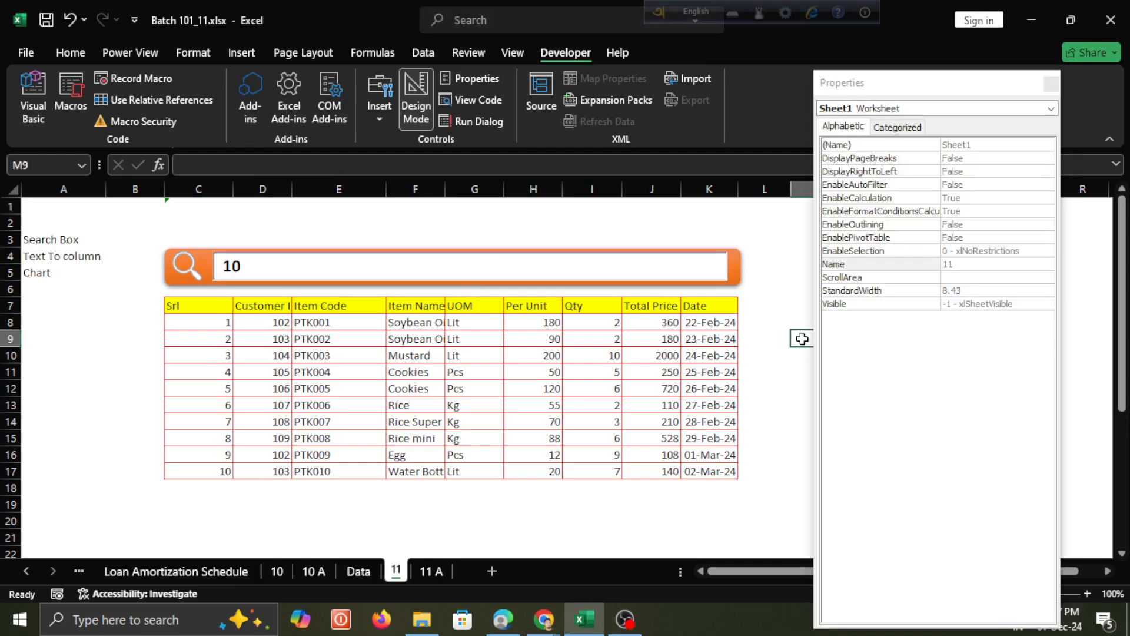
click(519, 248)
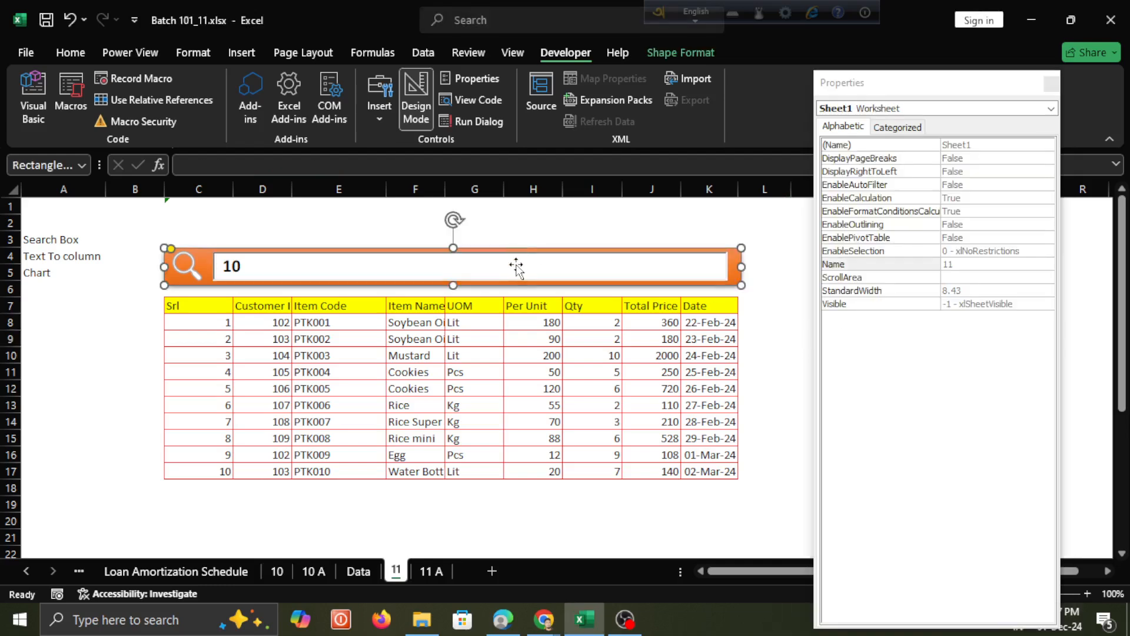
click(514, 261)
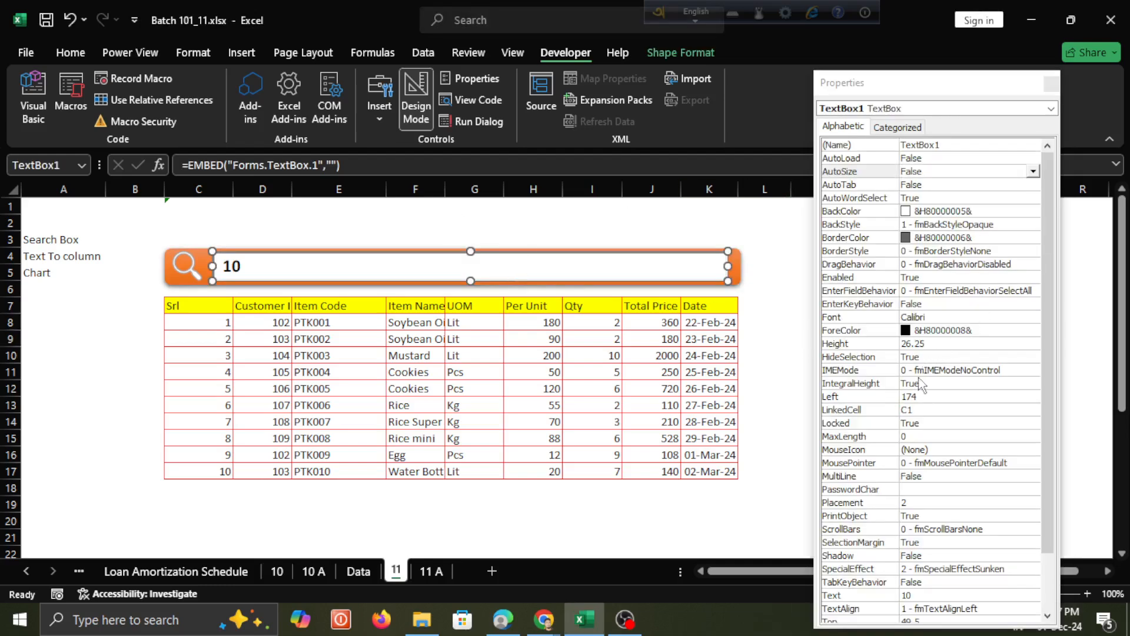
click(919, 410)
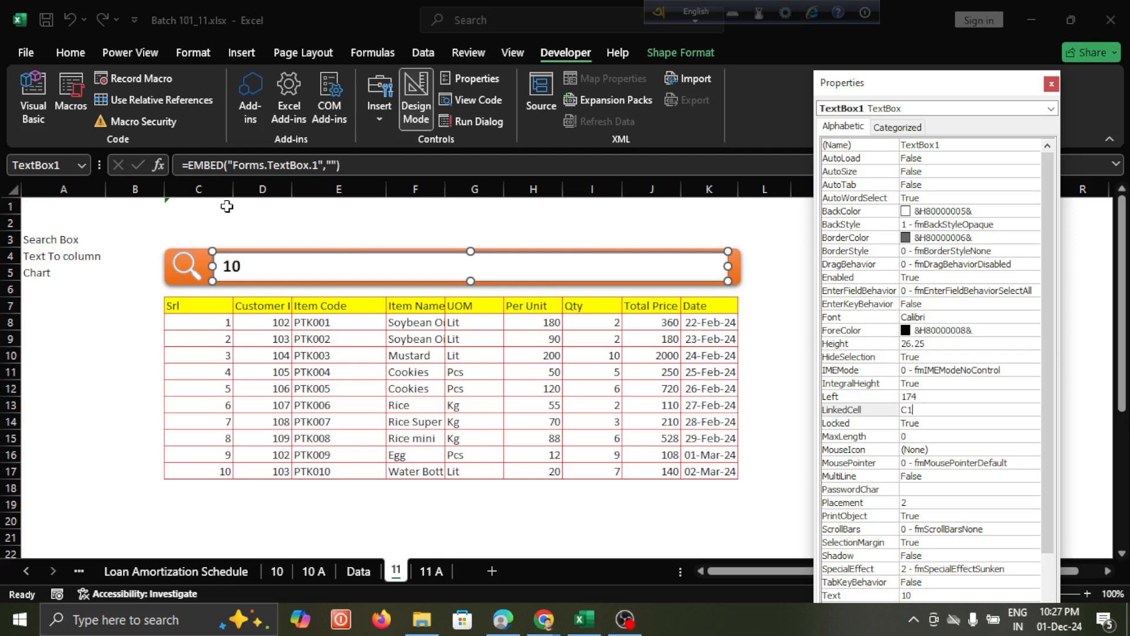
key(Return)
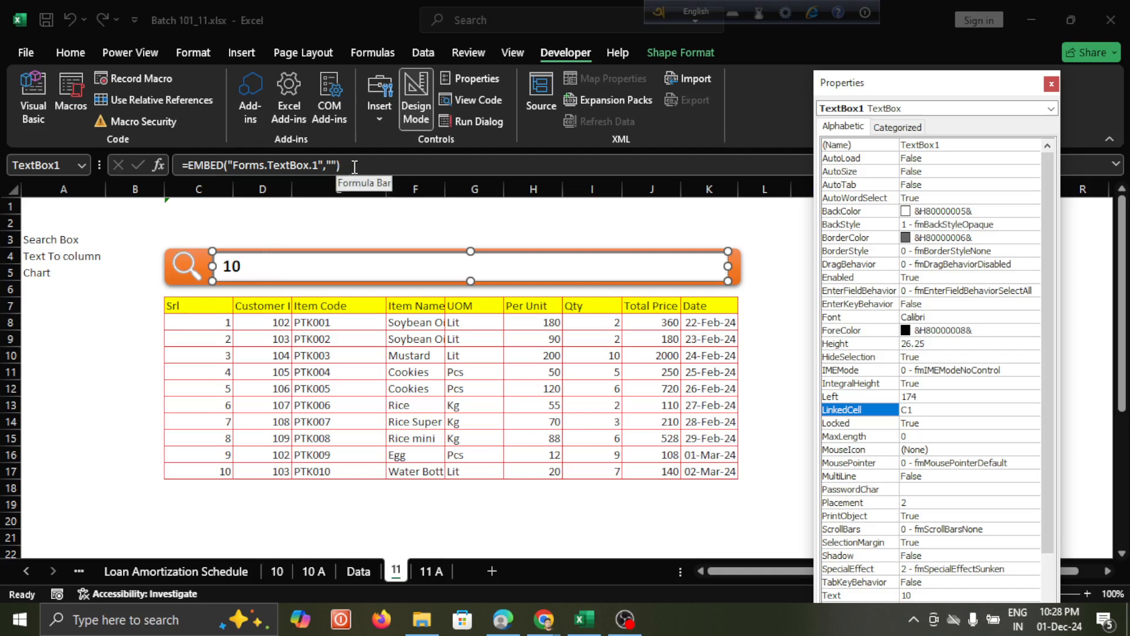
Inspect cell C1 behind the search box and the FILTER formula in C8, leaving both unedited
click(199, 211)
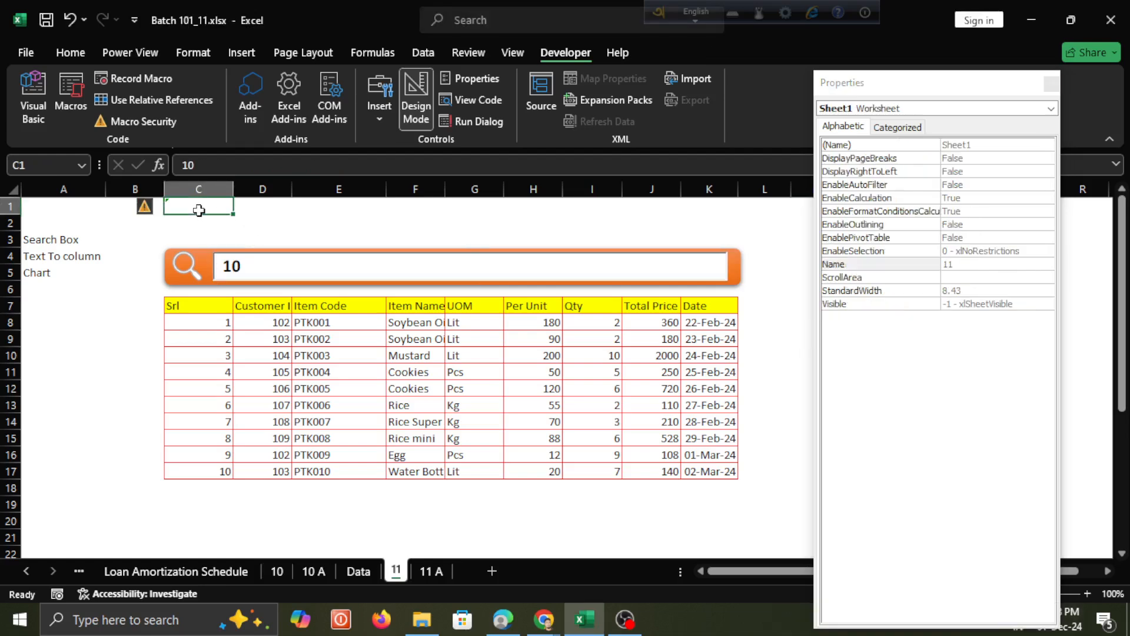
click(256, 270)
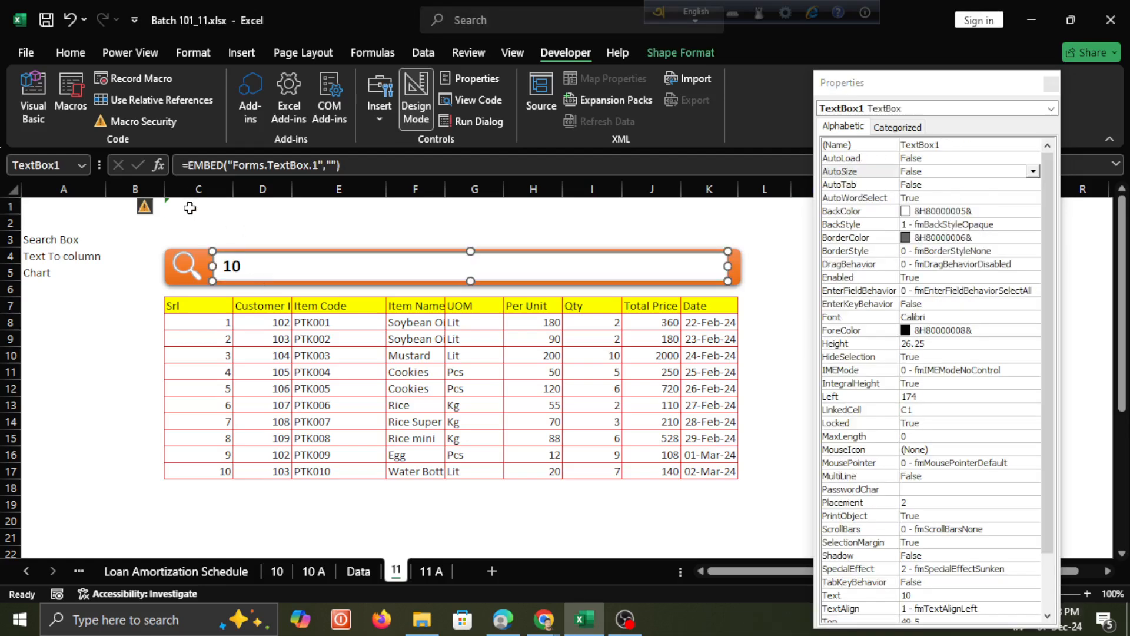
click(189, 208)
click(276, 272)
click(208, 321)
double_click(207, 321)
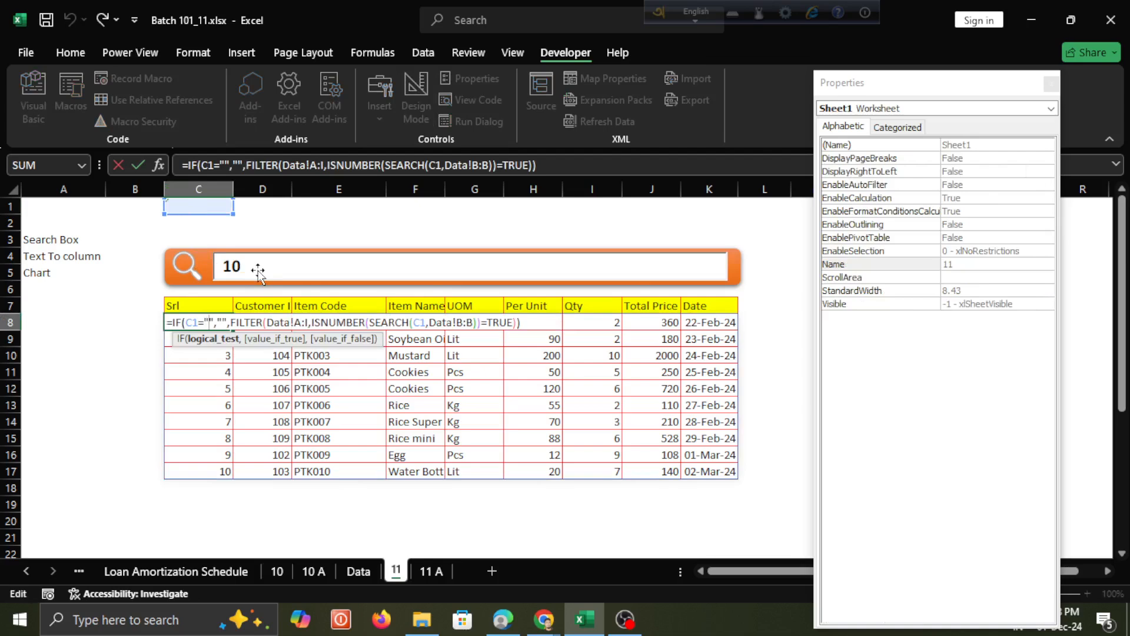
key(Escape)
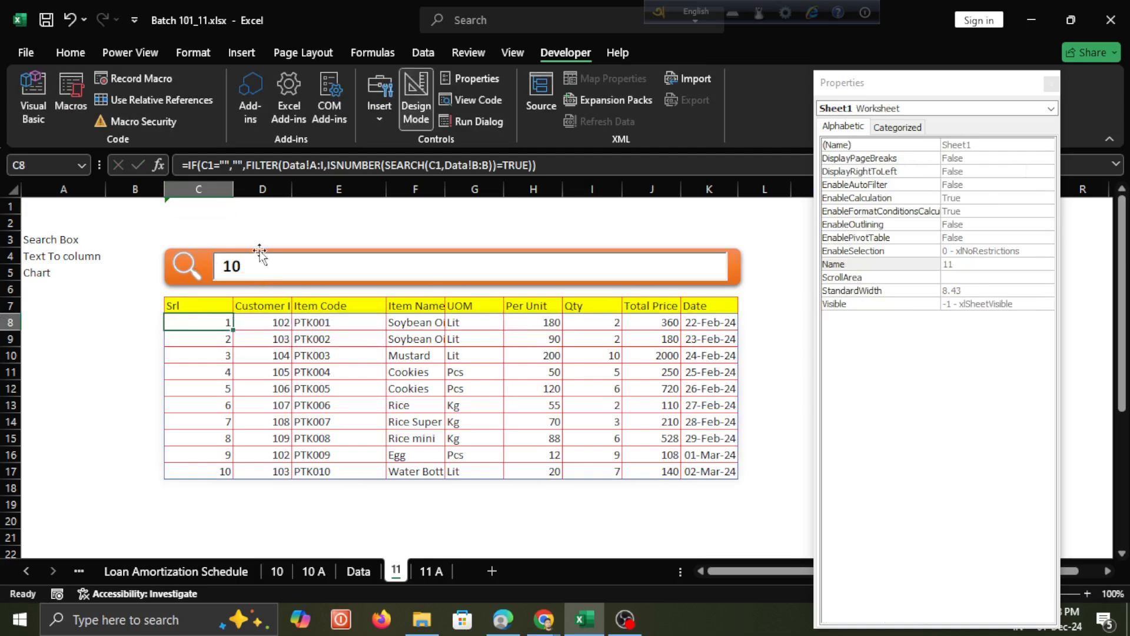
Review the search text box's property list again, including its LinkedCell entry
click(281, 270)
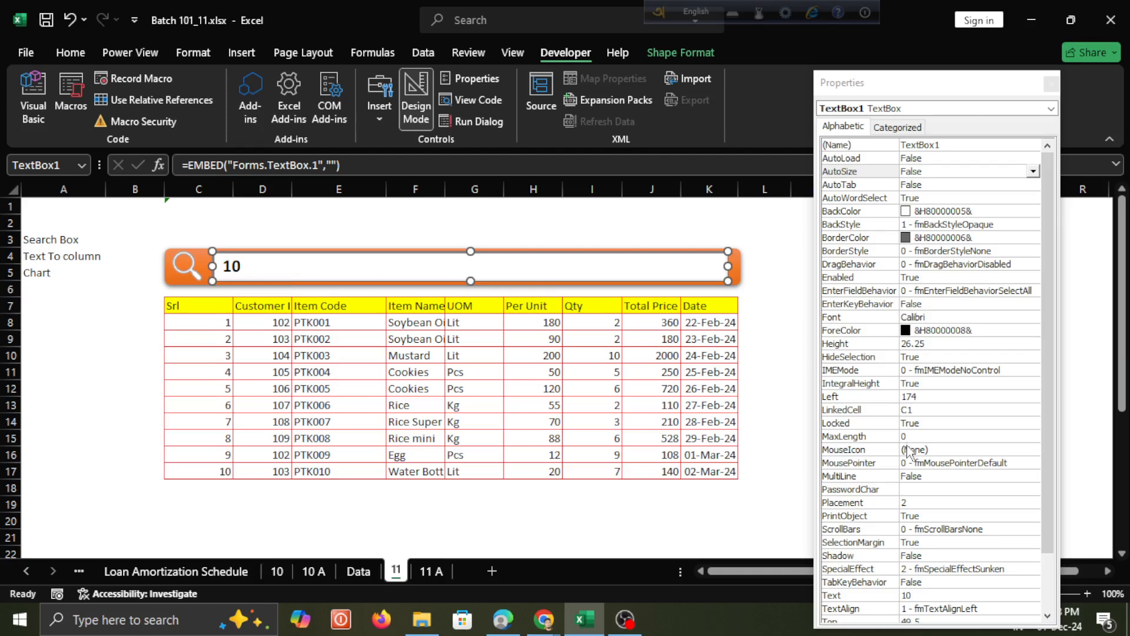
click(914, 412)
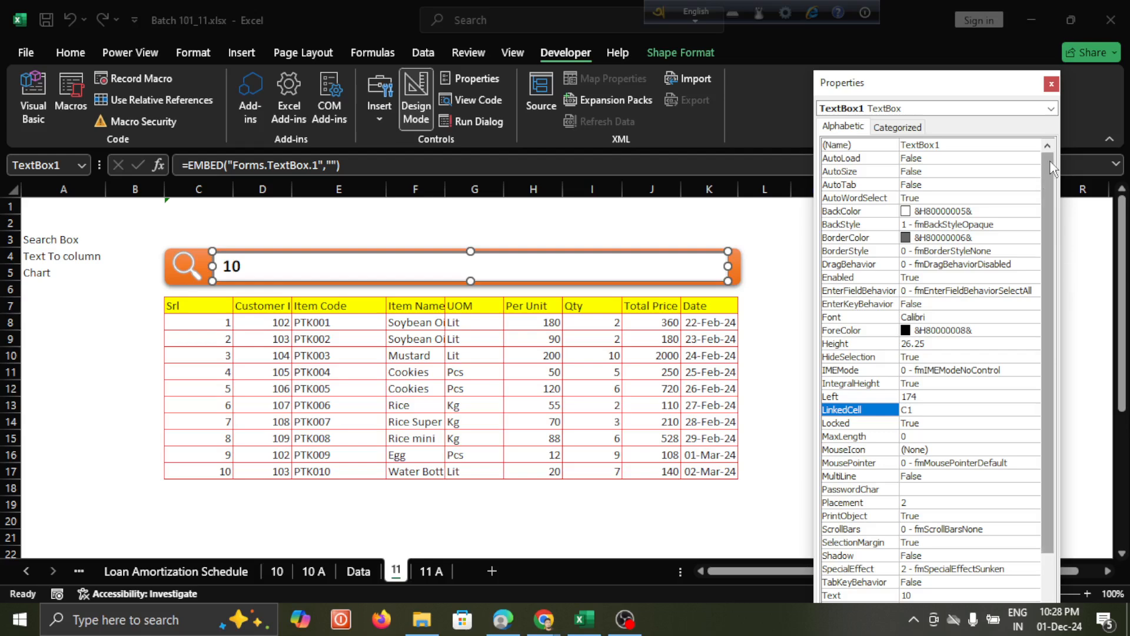
scroll(1051, 171, down, 2)
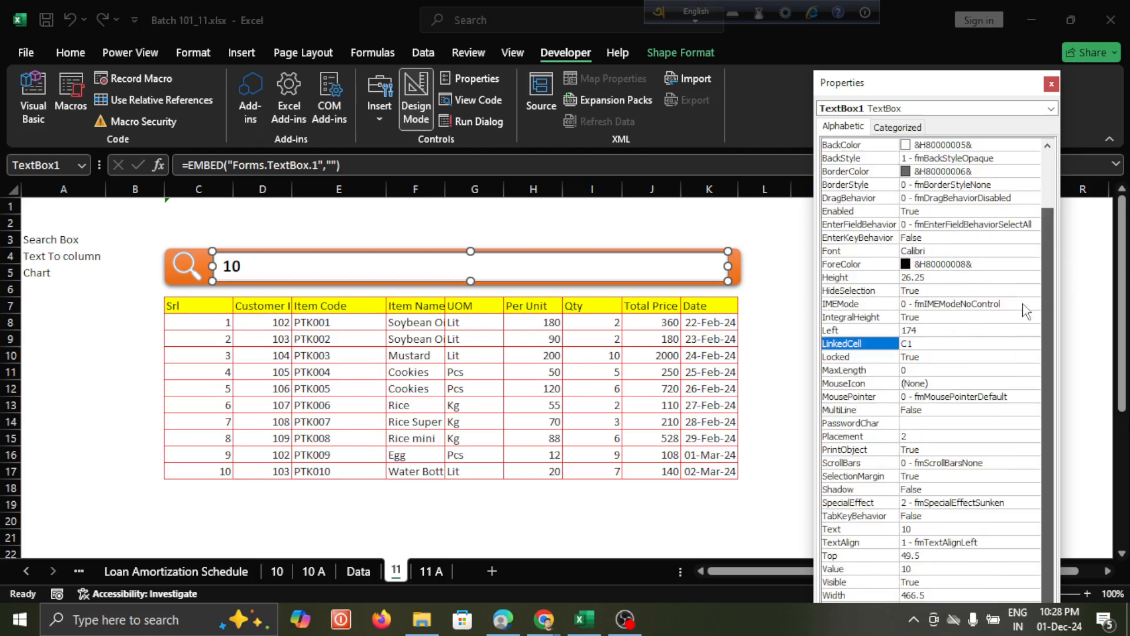
scroll(1024, 309, up, 2)
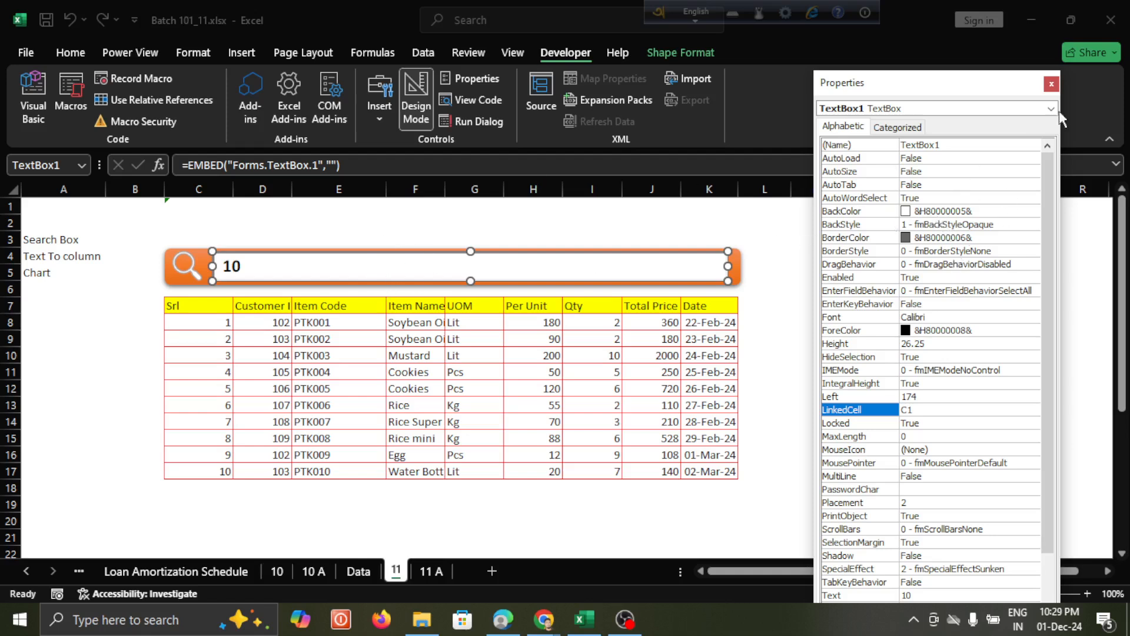
Close the text box's properties, turn off Design Mode and place the cursor in the search box
click(1051, 84)
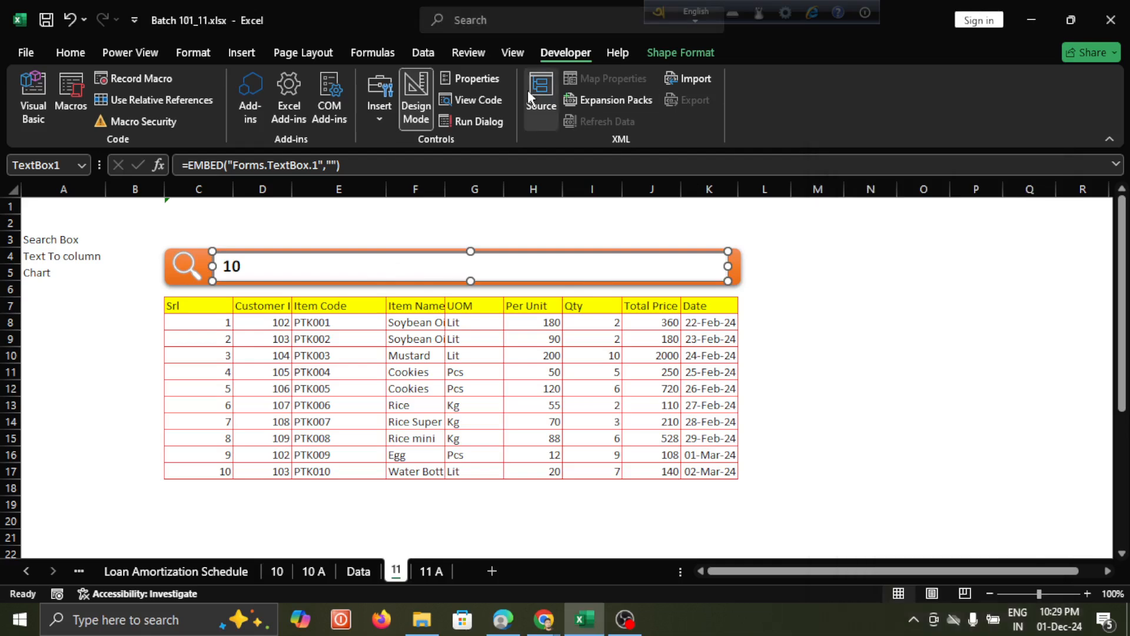
click(415, 93)
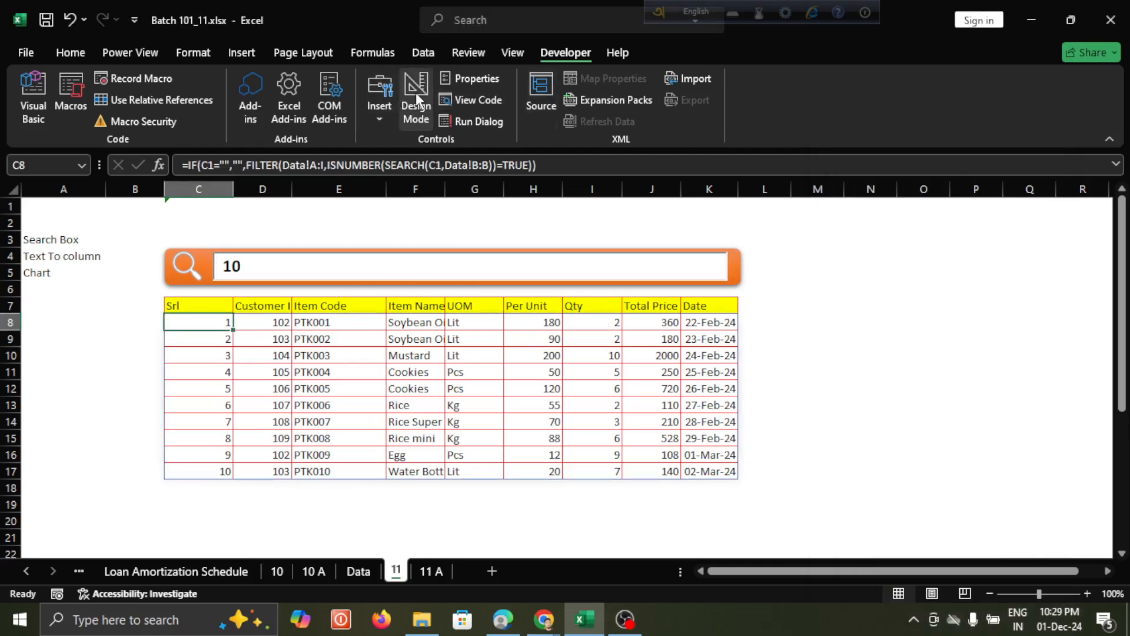
click(394, 254)
click(390, 259)
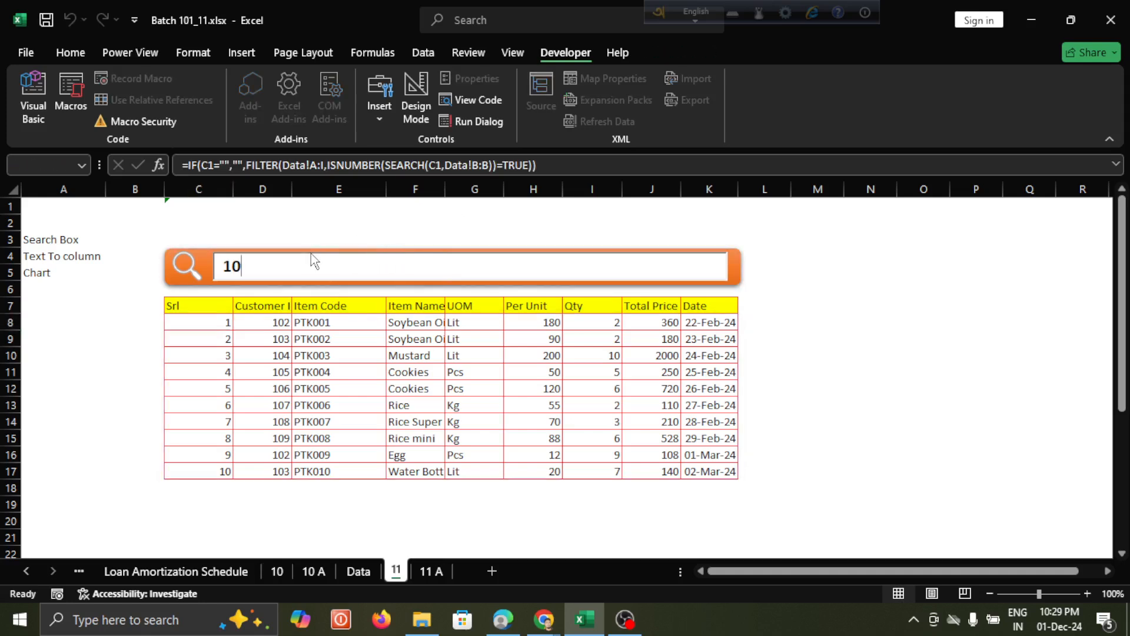
click(289, 218)
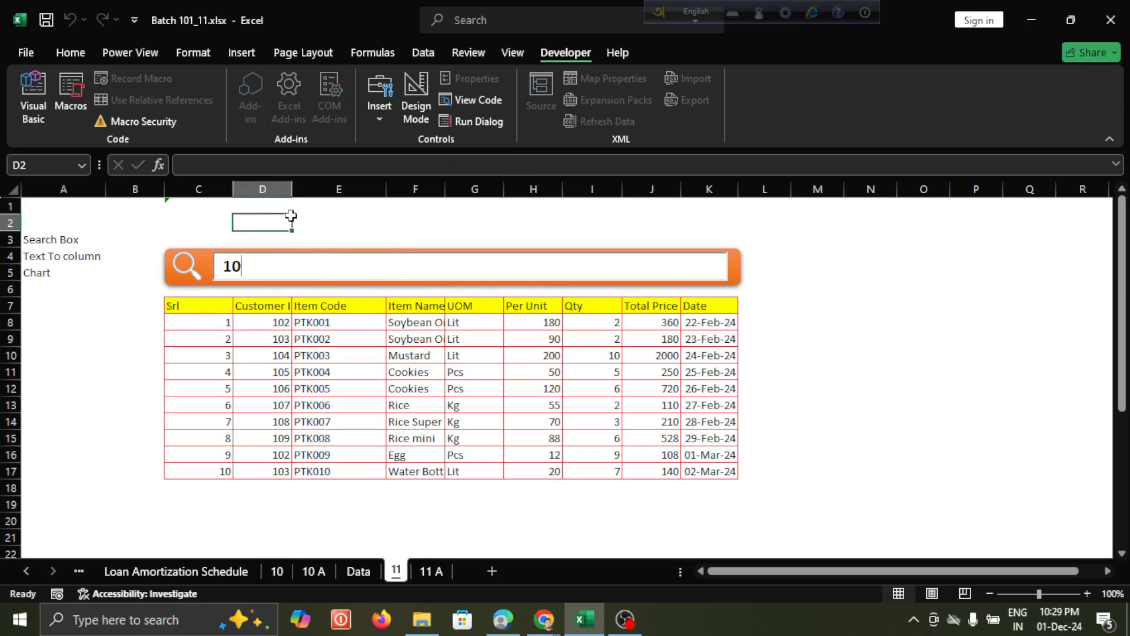
click(176, 185)
click(115, 239)
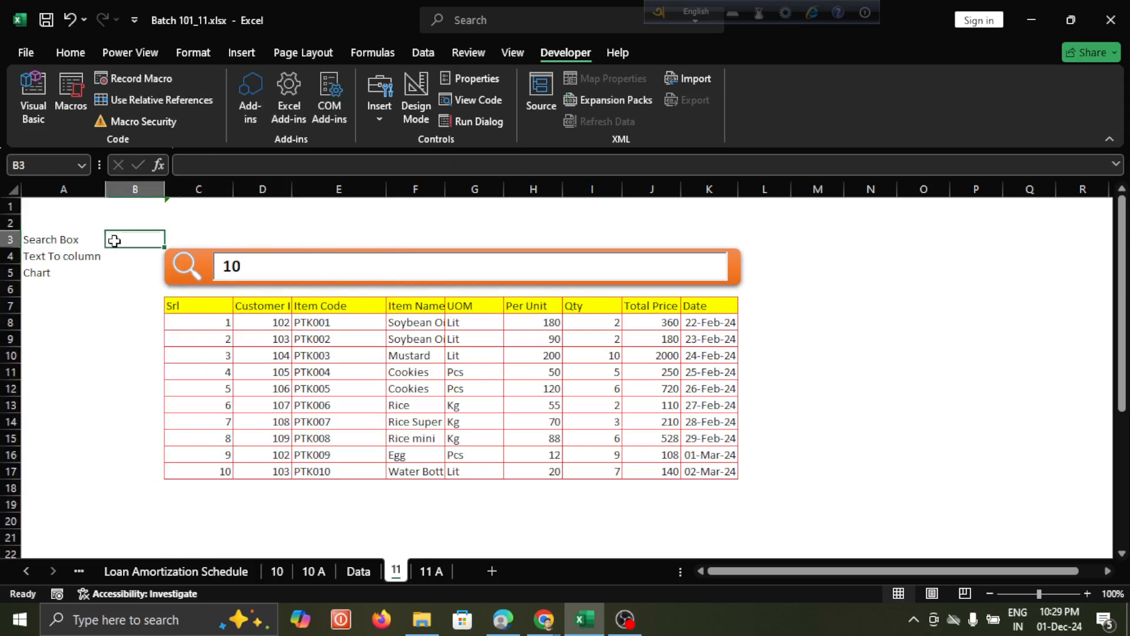
click(61, 261)
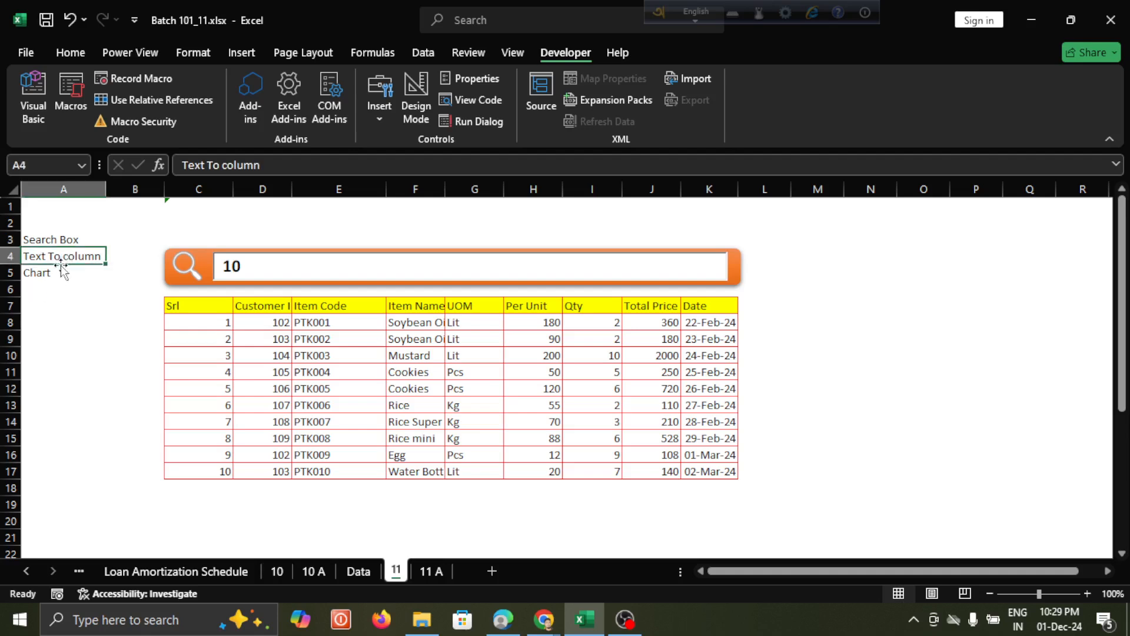
click(73, 303)
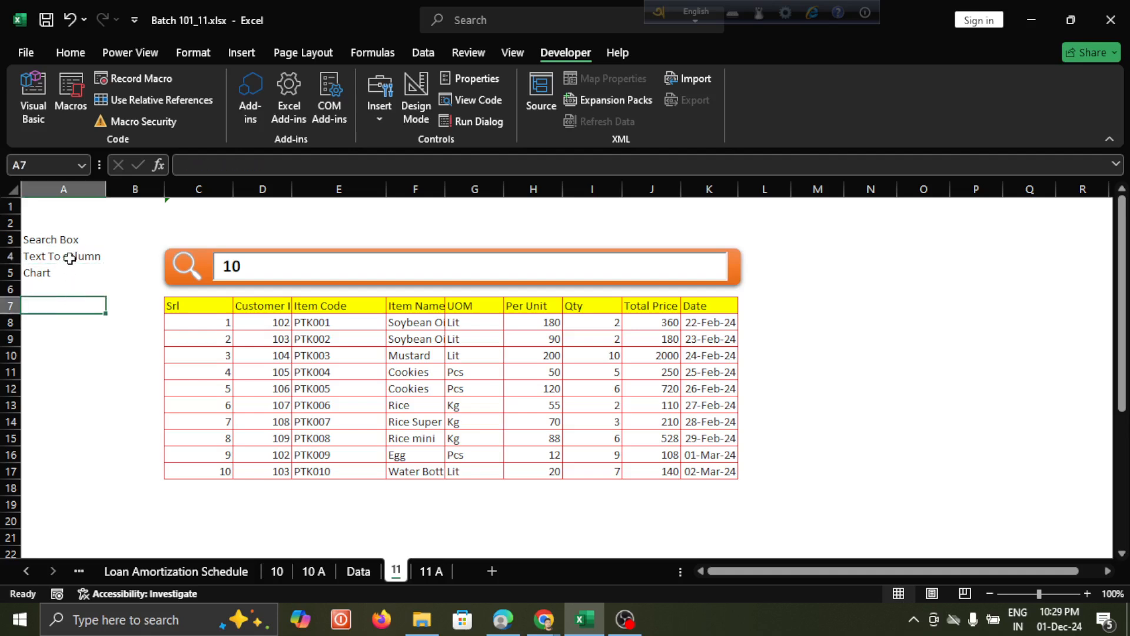
click(74, 257)
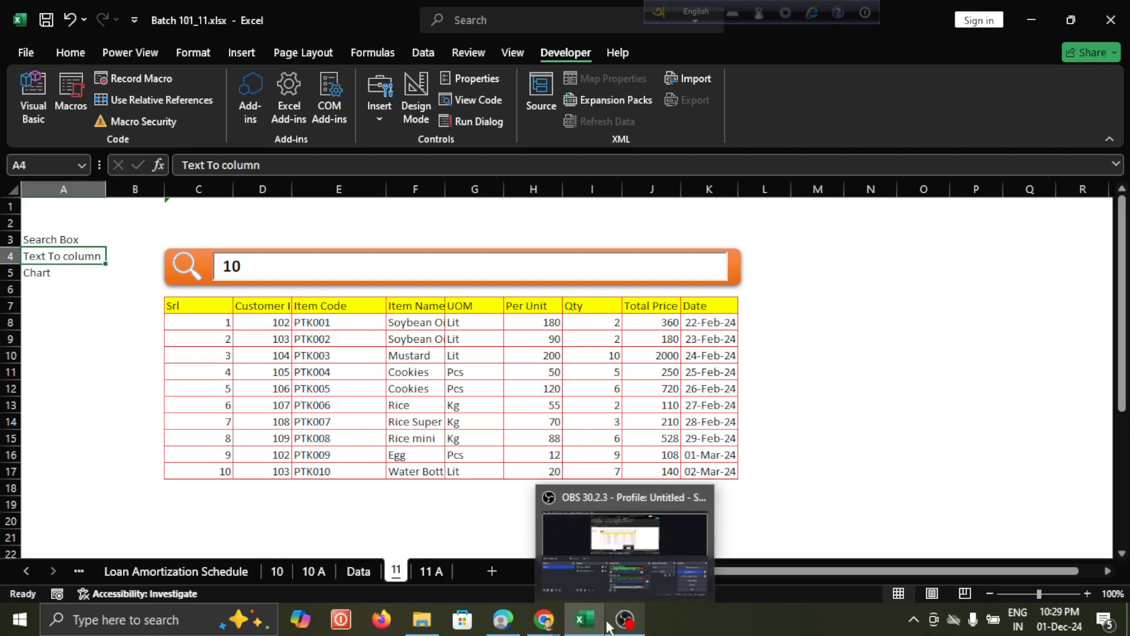
Switch to the Google Meet call in Chrome to check on the participants and return to the Excel workbook
mouse_move(553, 621)
click(505, 563)
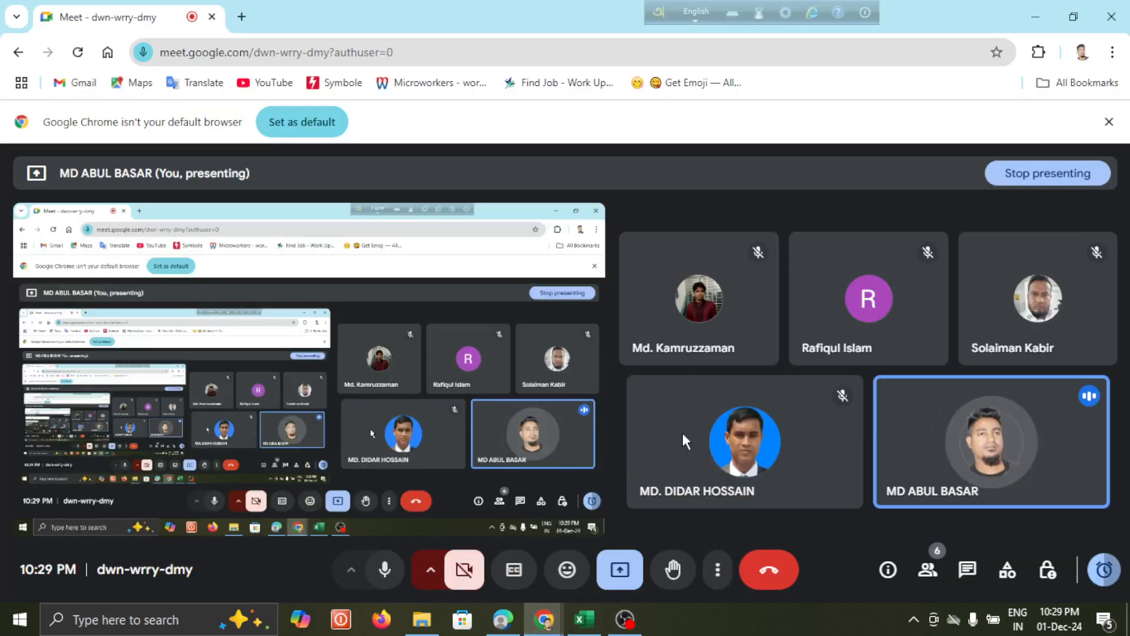
mouse_move(682, 433)
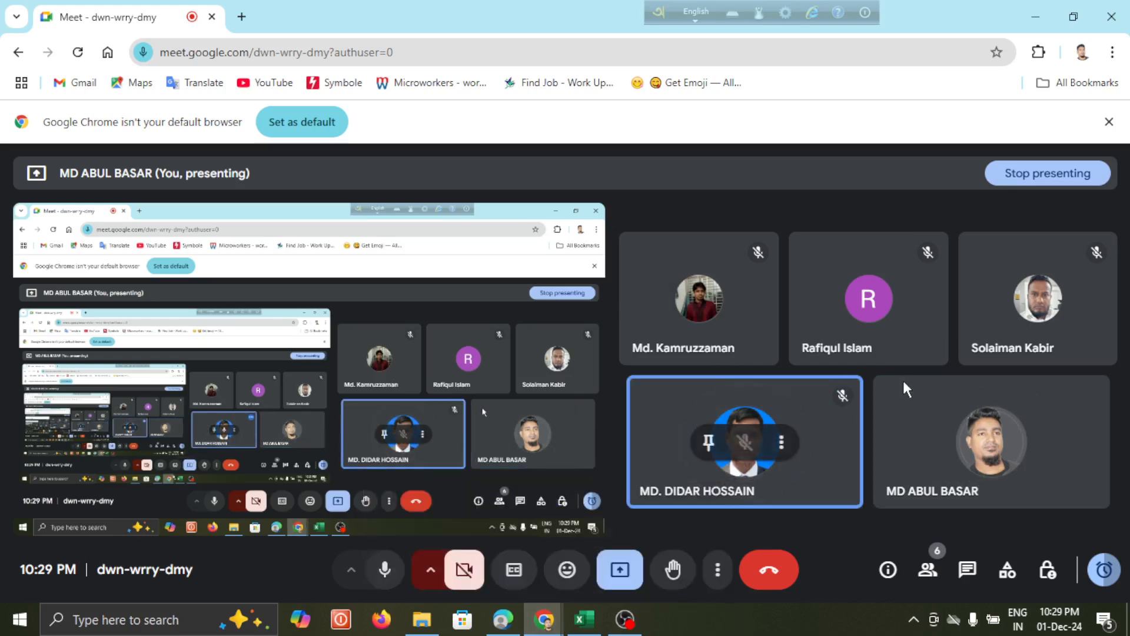
mouse_move(1025, 317)
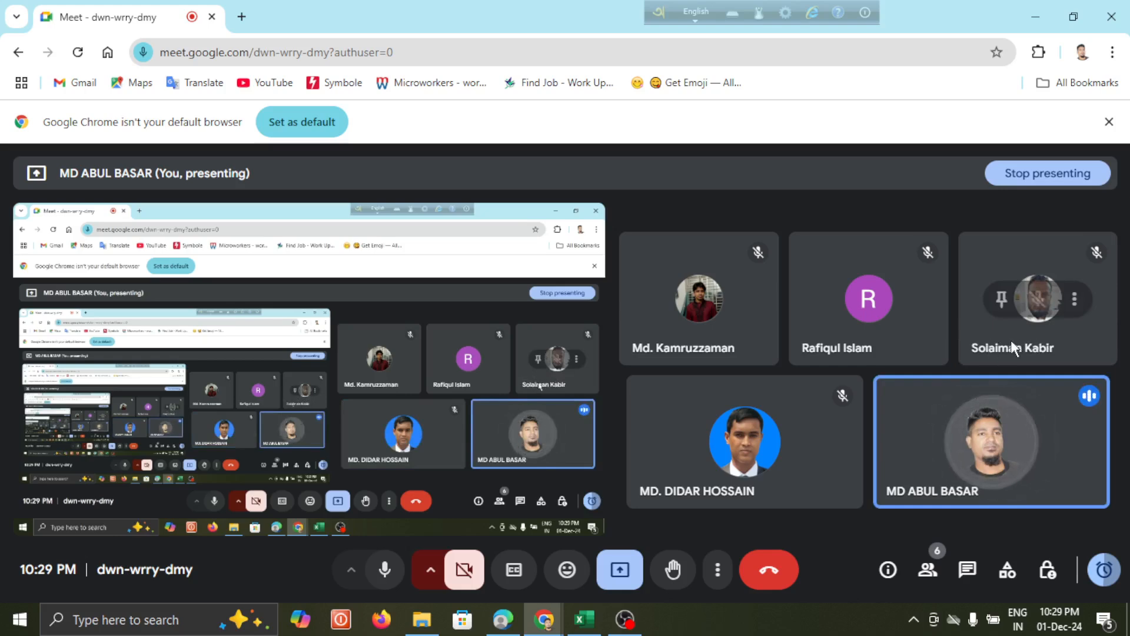
mouse_move(846, 318)
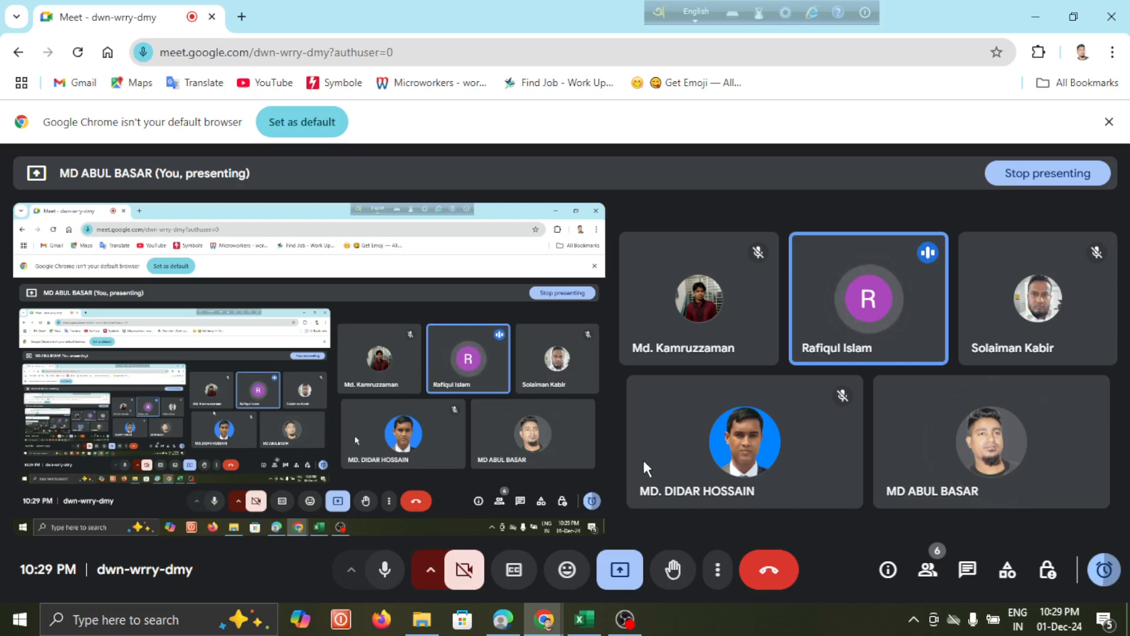
mouse_move(625, 621)
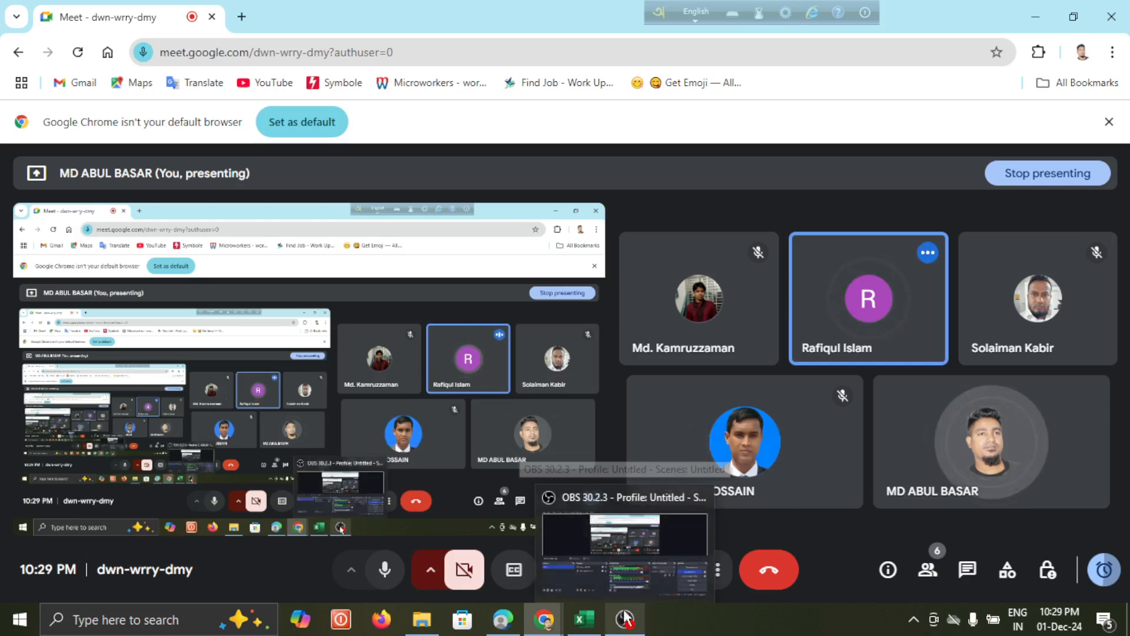
click(584, 619)
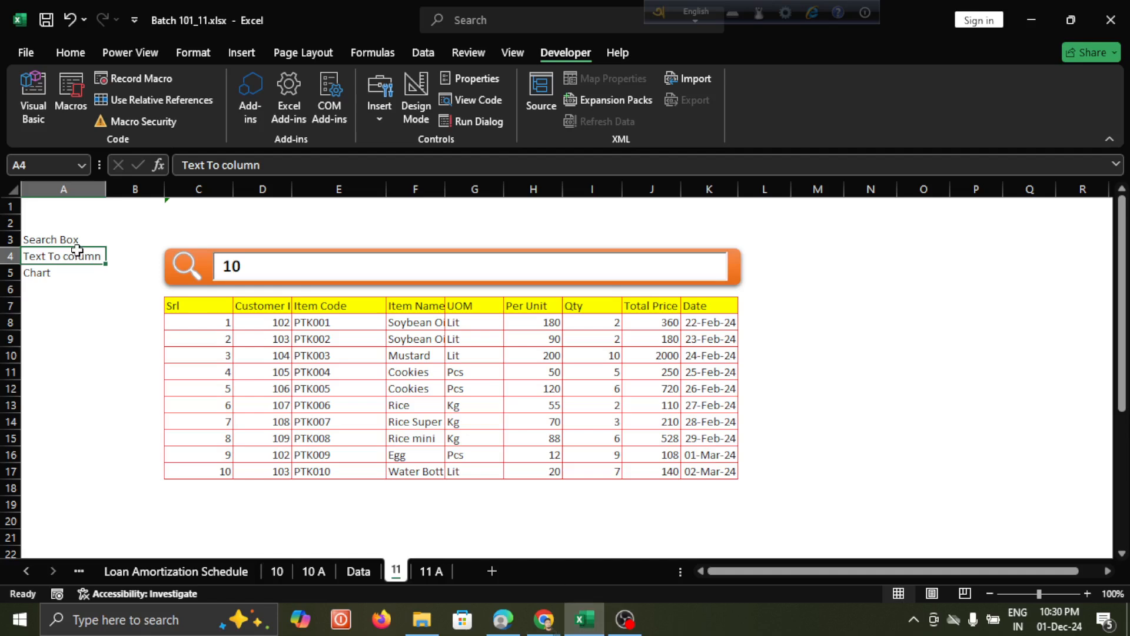
Add a new blank worksheet after sheet 11 A
click(11, 256)
click(47, 254)
click(11, 256)
click(47, 259)
click(435, 570)
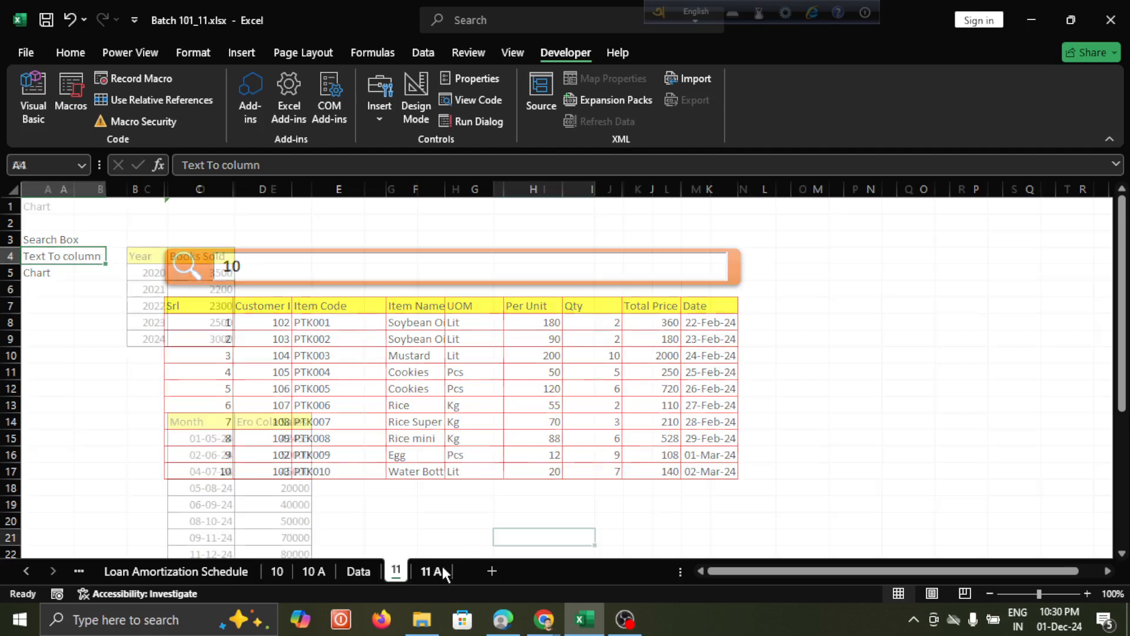
click(491, 571)
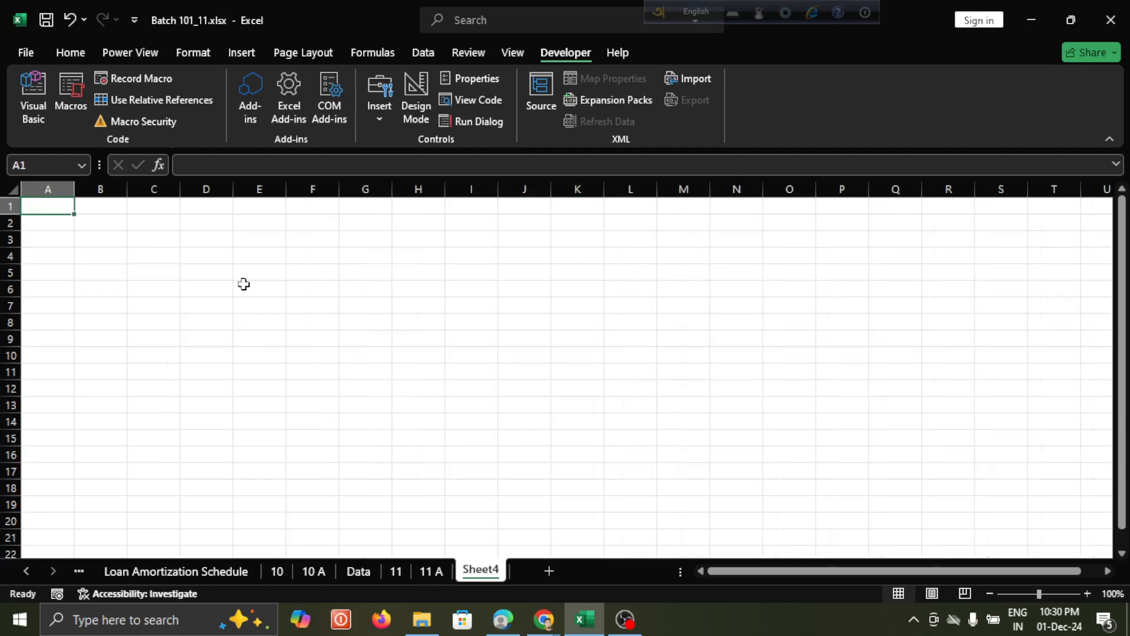
click(228, 286)
click(119, 227)
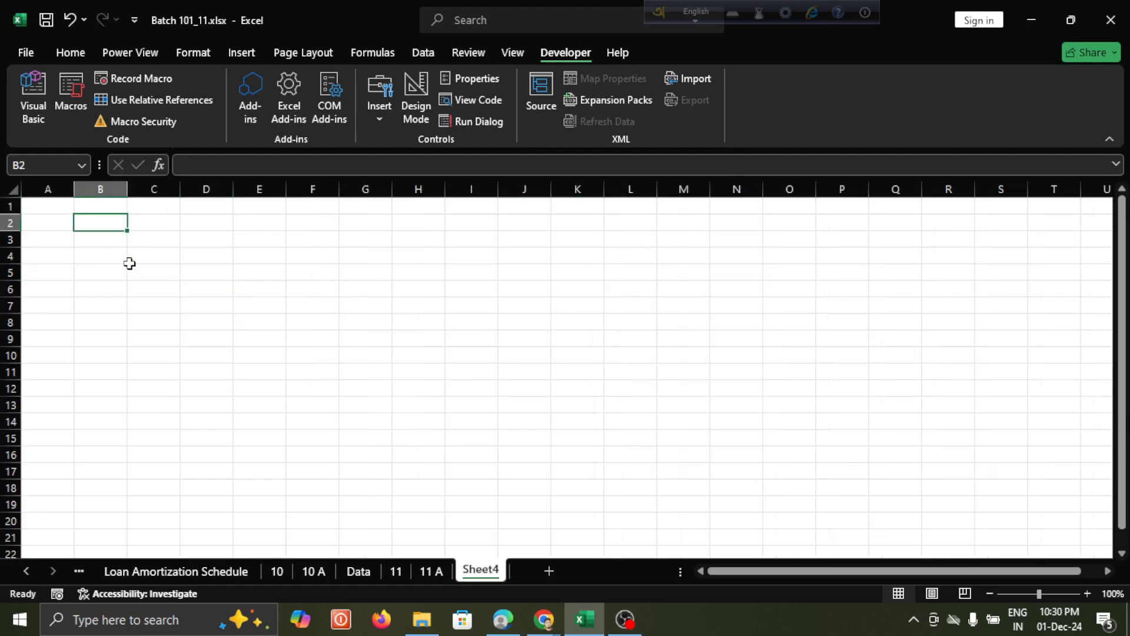
click(129, 261)
click(106, 218)
click(103, 208)
click(101, 220)
click(103, 205)
Enter the combined heading text "Color Size Style Country Brand" in cell B2 of the new sheet
click(103, 220)
text(W)
key(BackSpace)
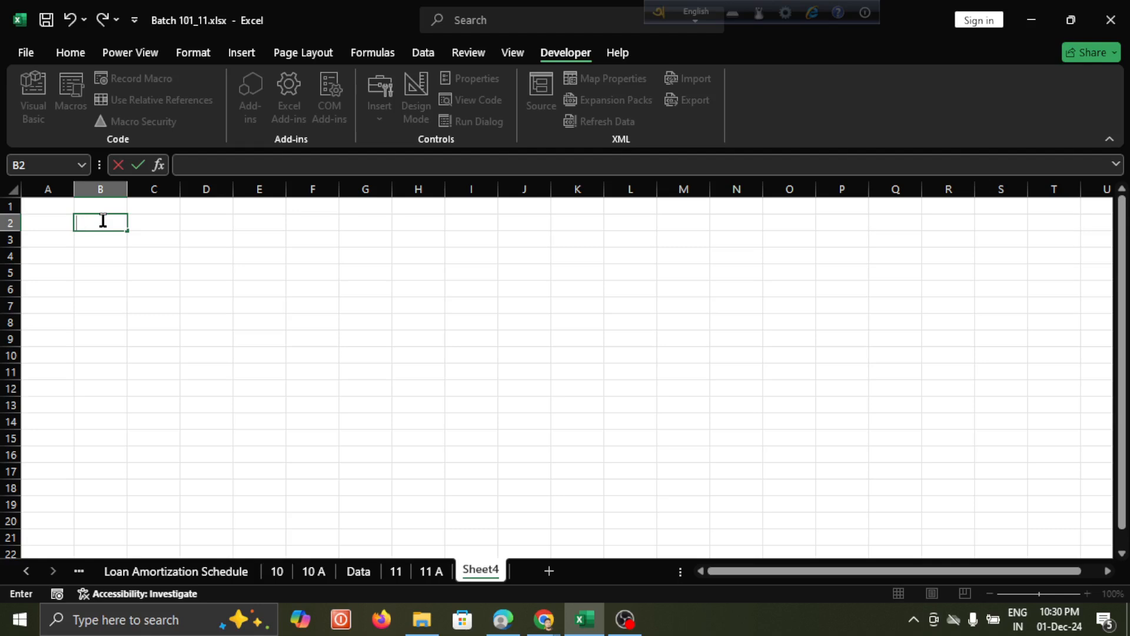
text(Co)
text(lo)
text(r Z)
text(S)
text(ize)
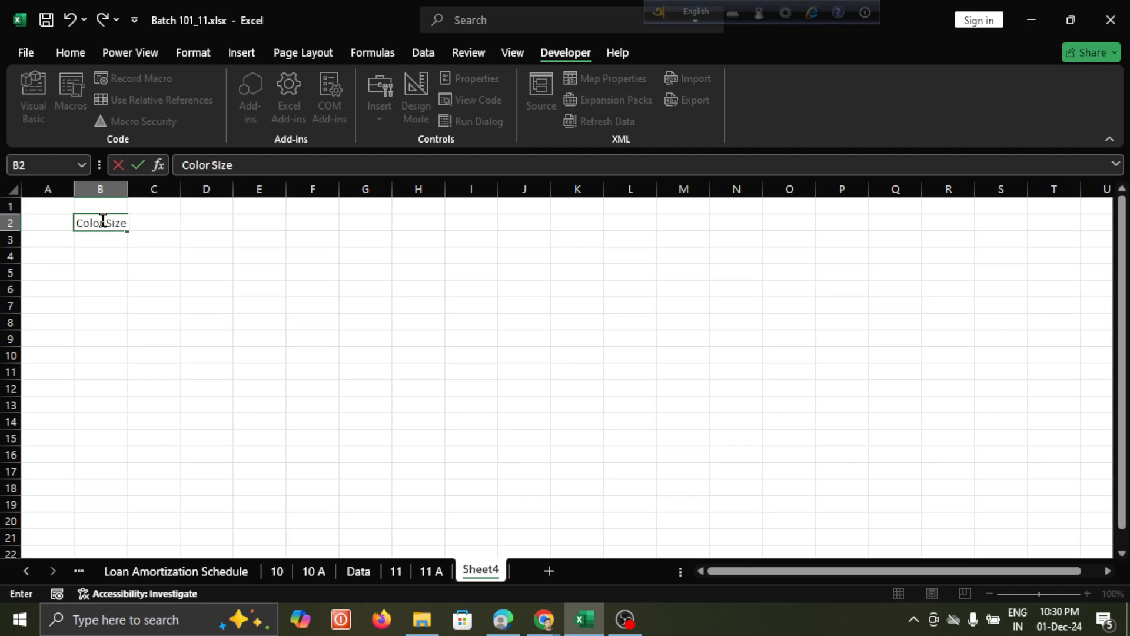
text( N)
key(BackSpace)
text(Style Coun)
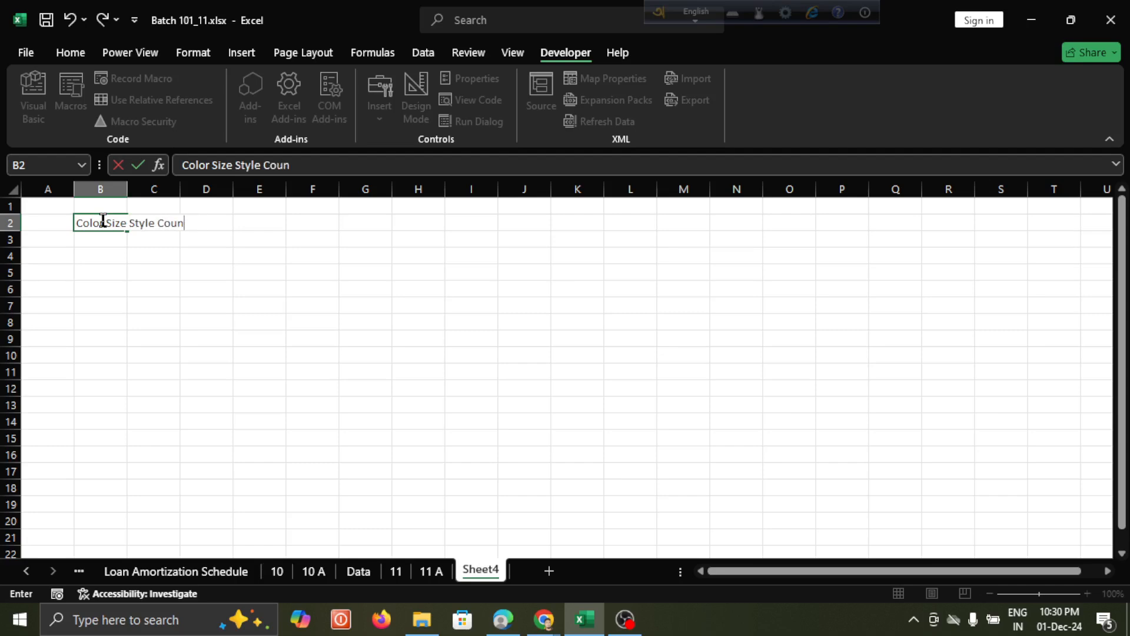
text(try Brand)
key(Return)
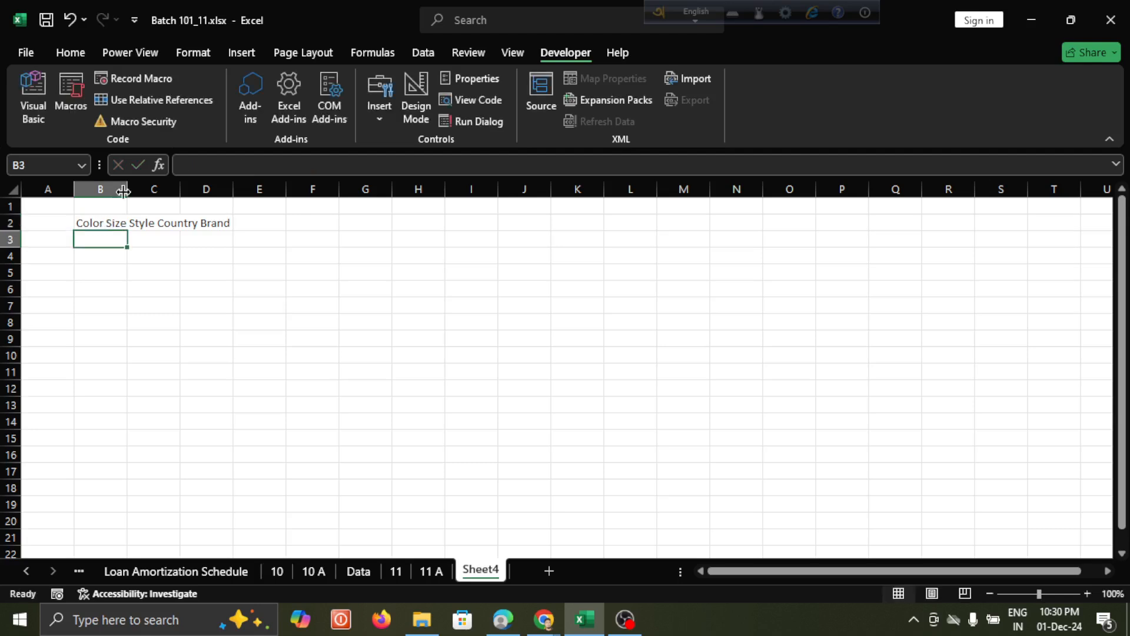
Enter the combined sample text "Black xl N BD Walmart" in cell B3 below the heading text
click(92, 223)
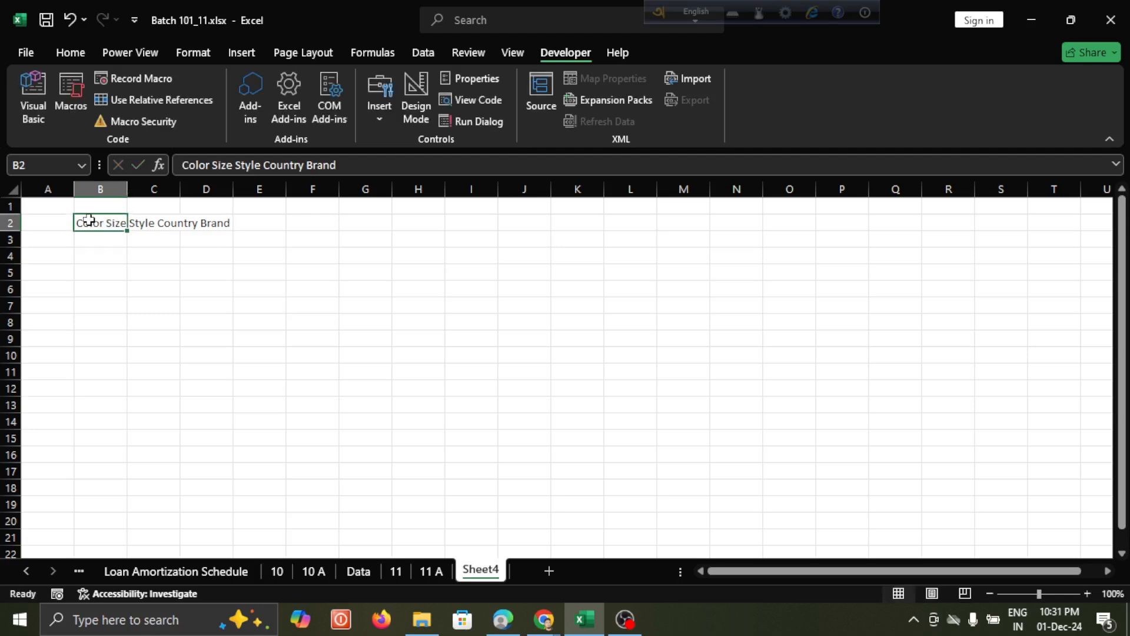
click(94, 235)
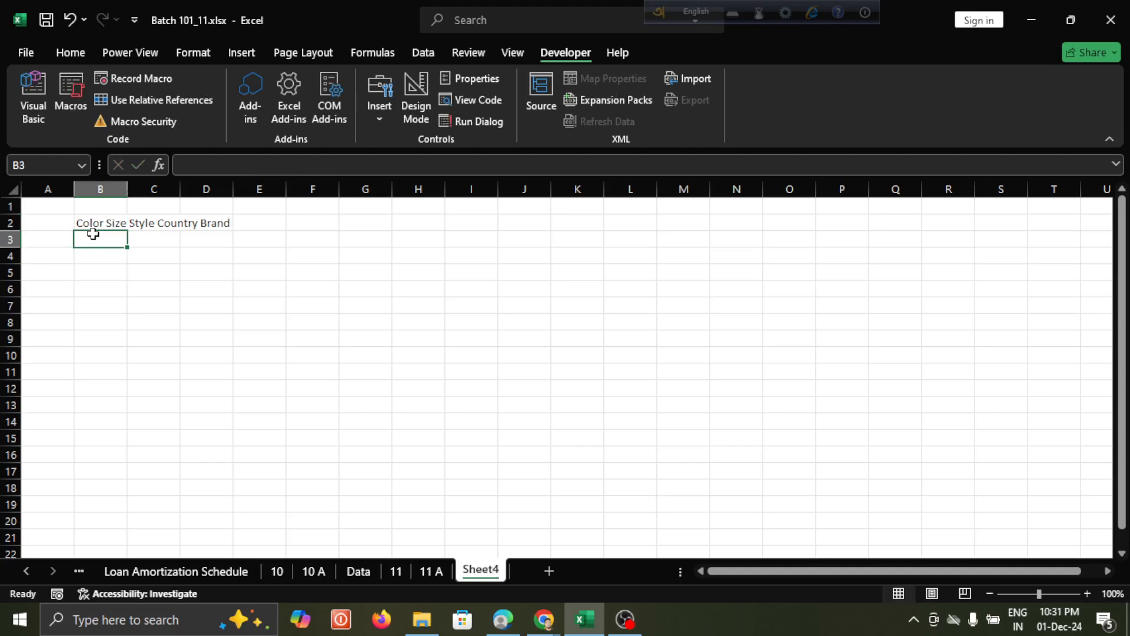
text(Ba)
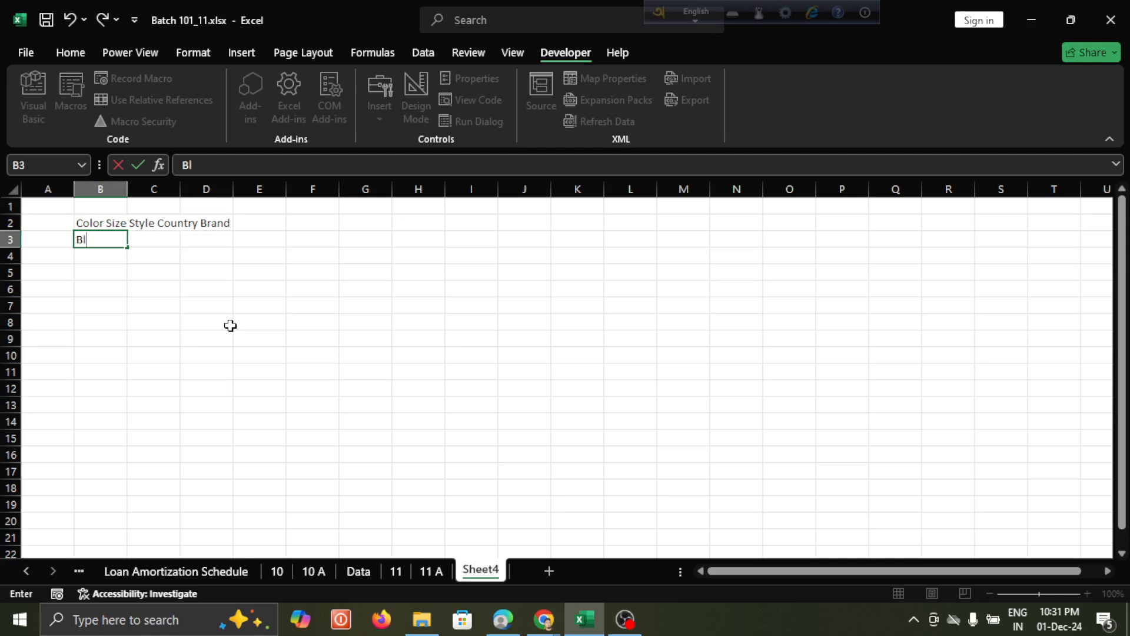
text(ack)
text( x)
text(l N)
text(/)
key(BackSpace)
key(BackSpace)
text(N BD)
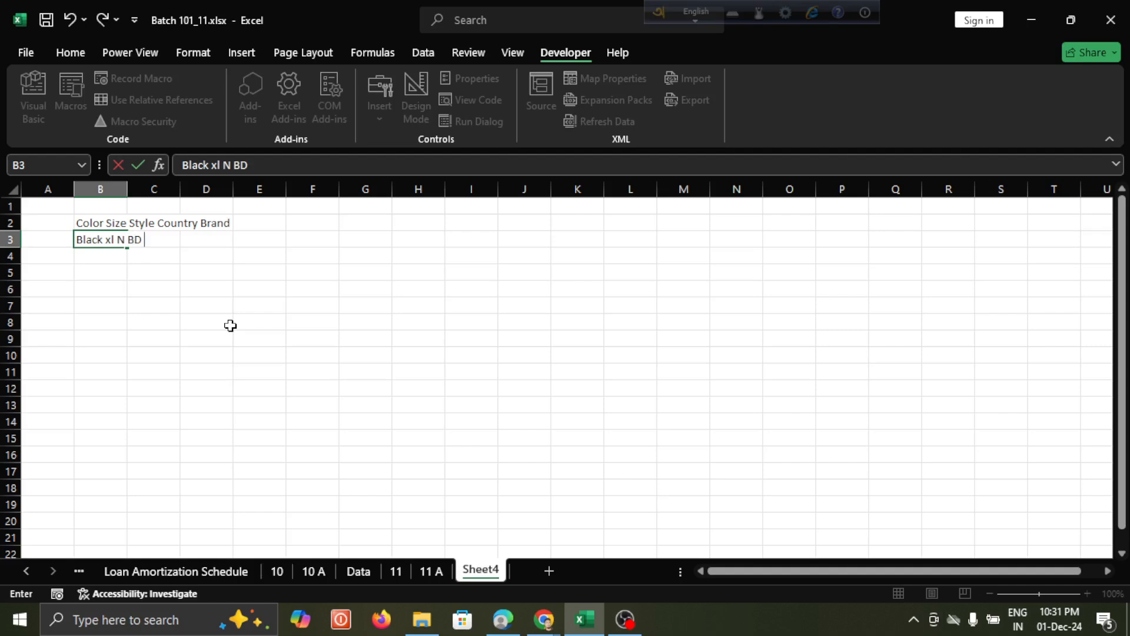
text( Walmart)
key(Return)
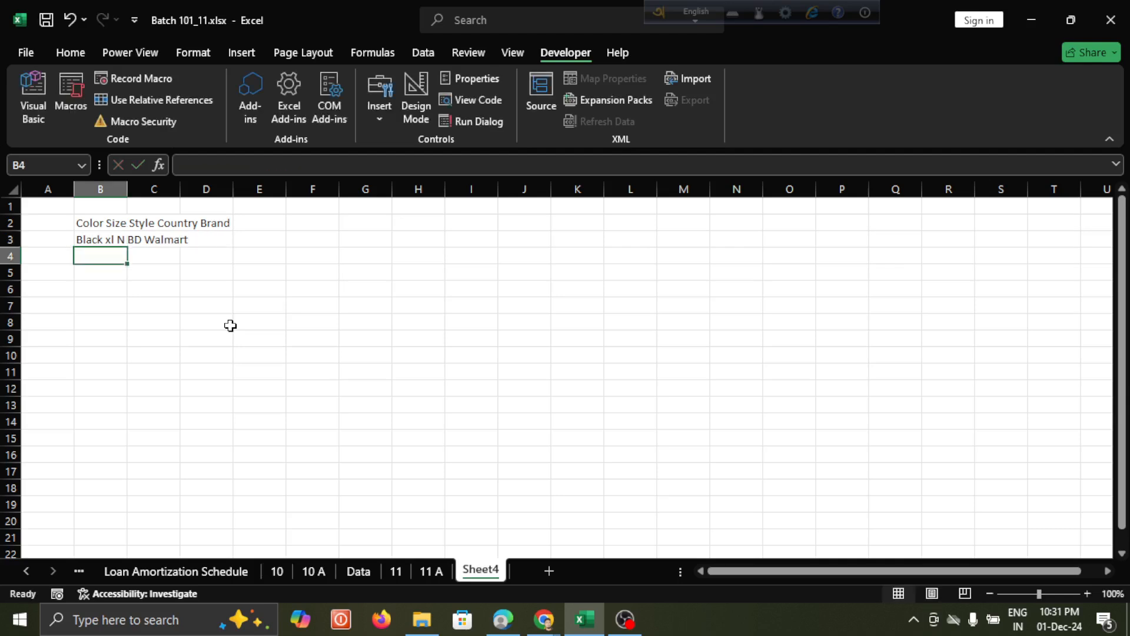
Fill the sample text from cell B3 down through B11
click(92, 238)
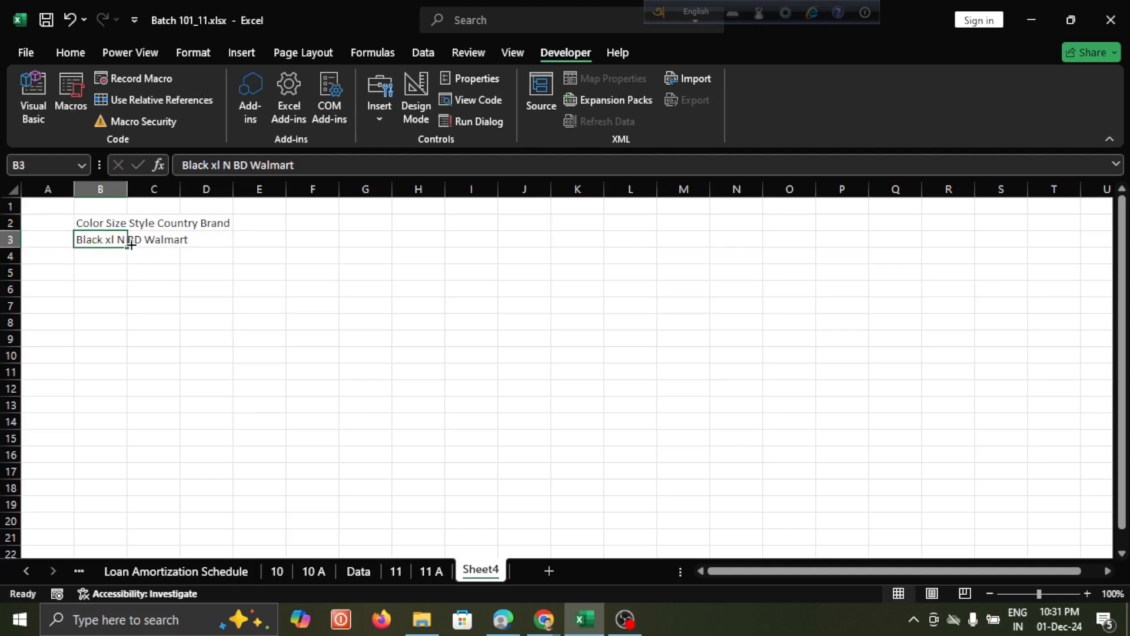
drag(130, 250, 115, 389)
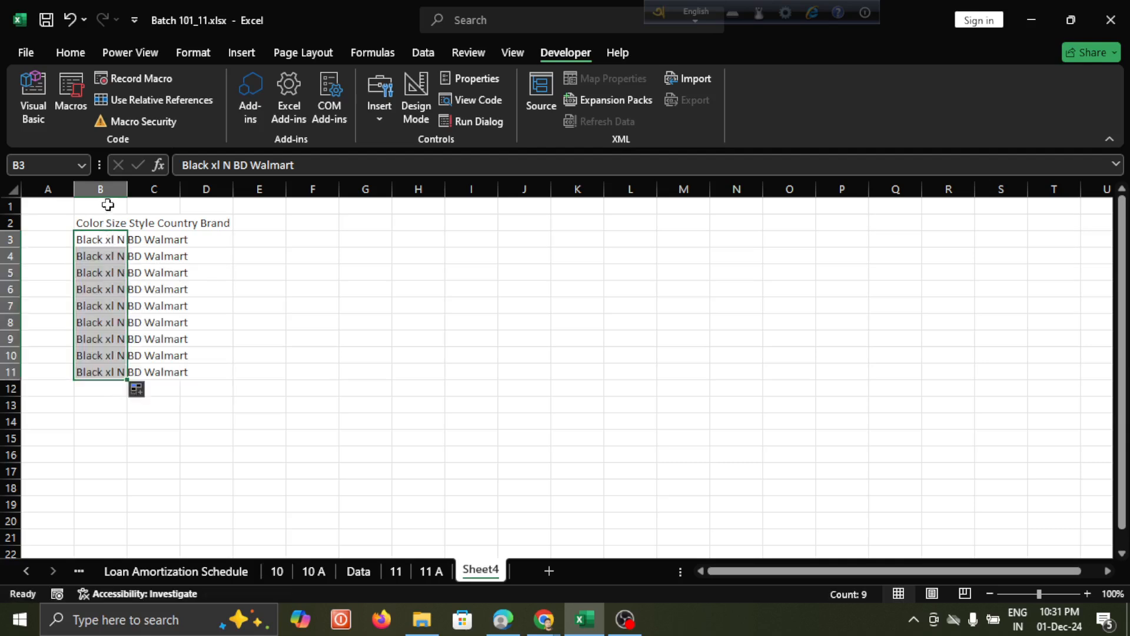
click(94, 262)
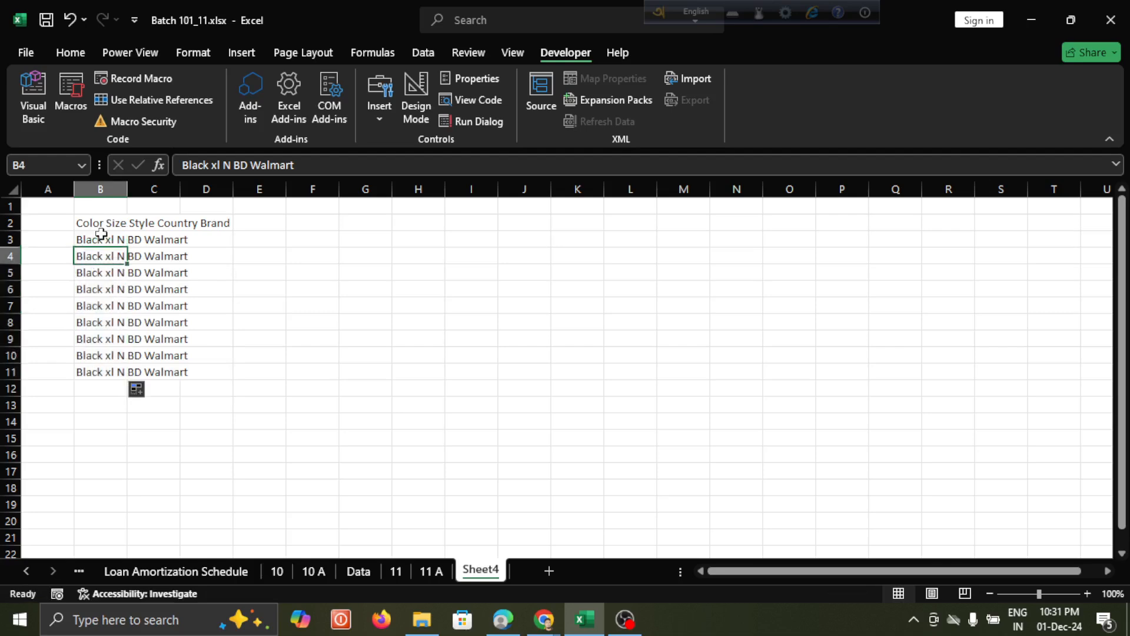
Autofit column B to its contents, check cells B2 and B3, and narrow the column back to roughly its former width
double_click(126, 189)
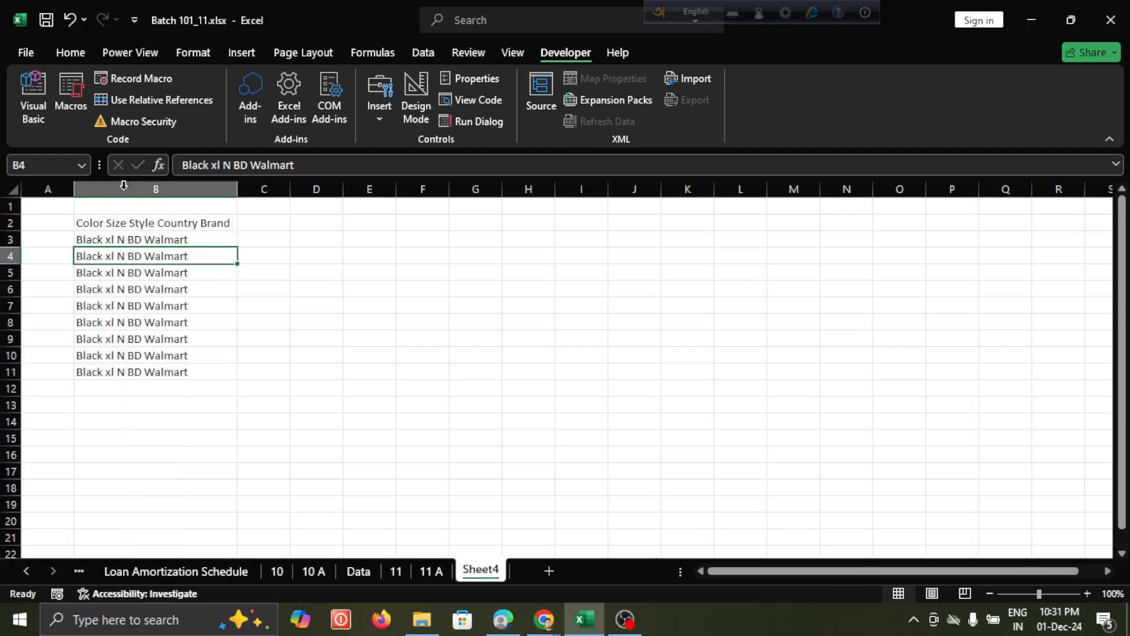
click(101, 234)
click(110, 223)
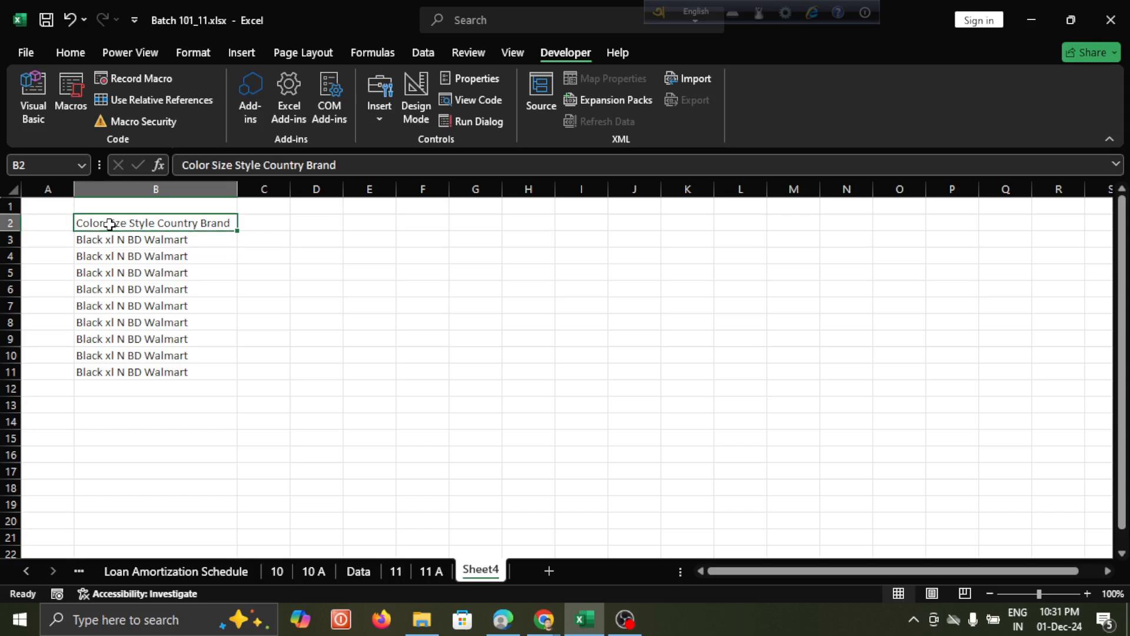
click(110, 239)
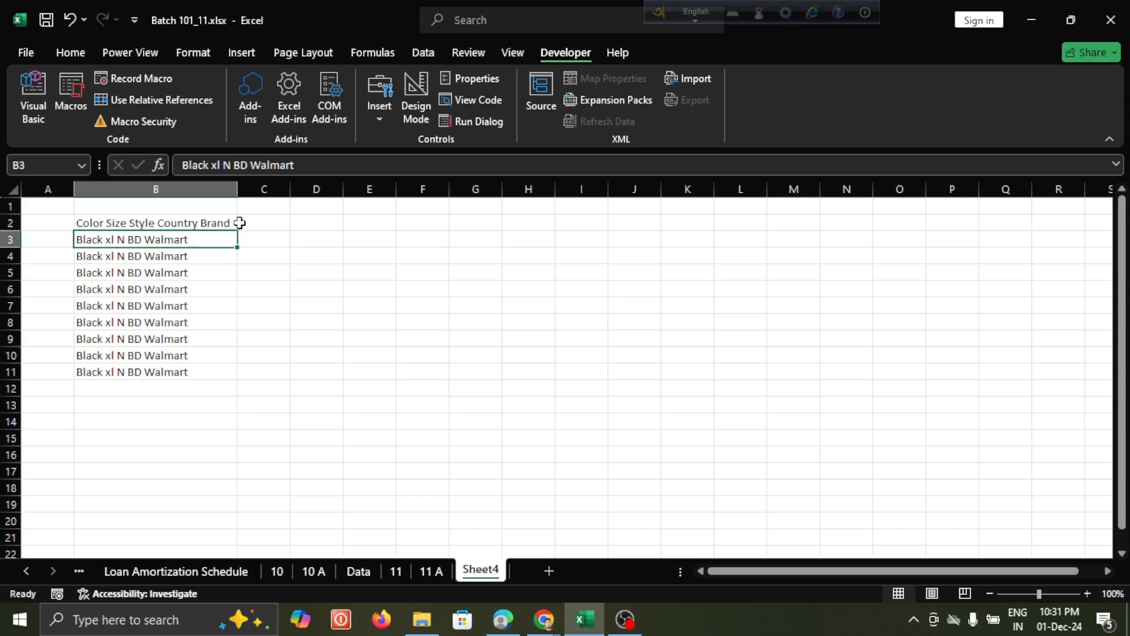
drag(238, 191, 136, 202)
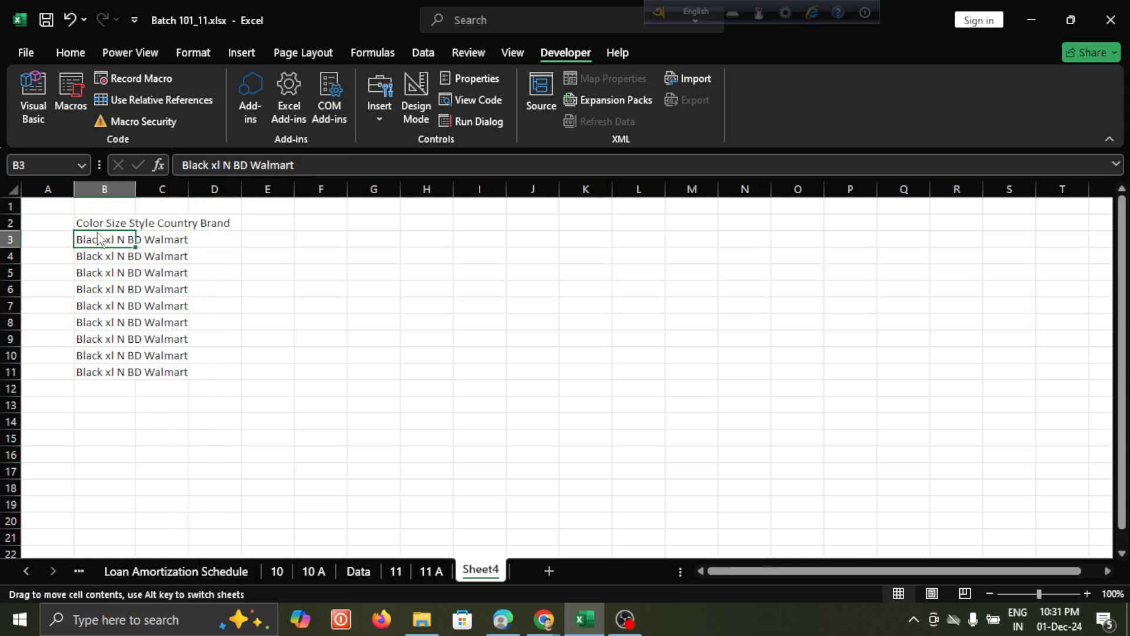
Inspect cells B2 through E2 to see which of them actually hold the heading text
click(97, 224)
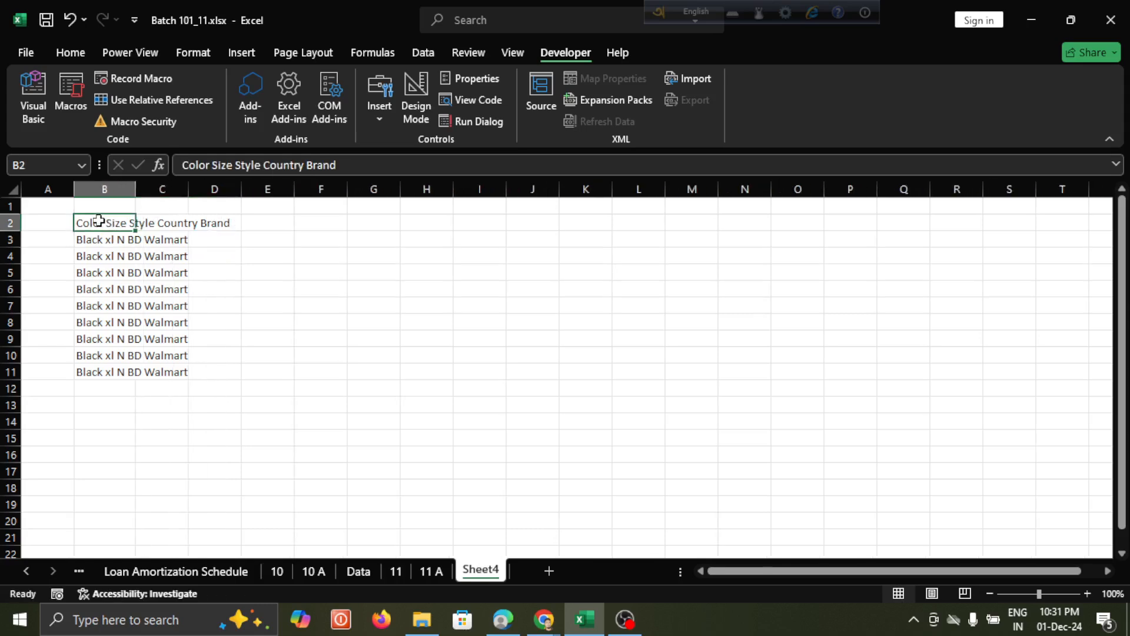
click(112, 268)
click(106, 223)
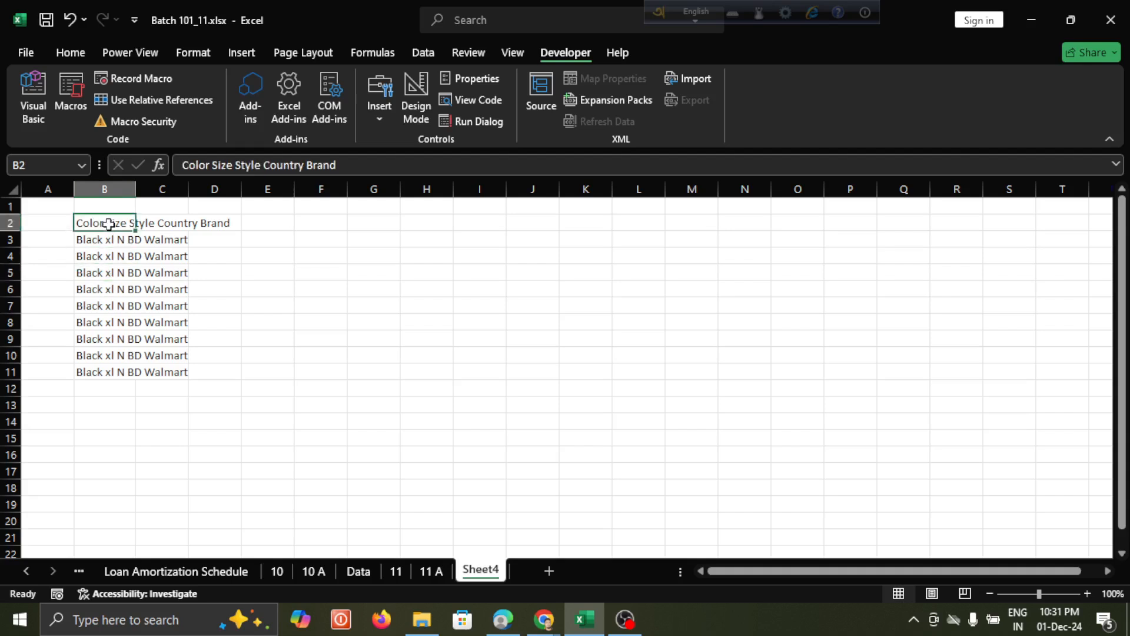
click(158, 224)
click(221, 222)
click(271, 221)
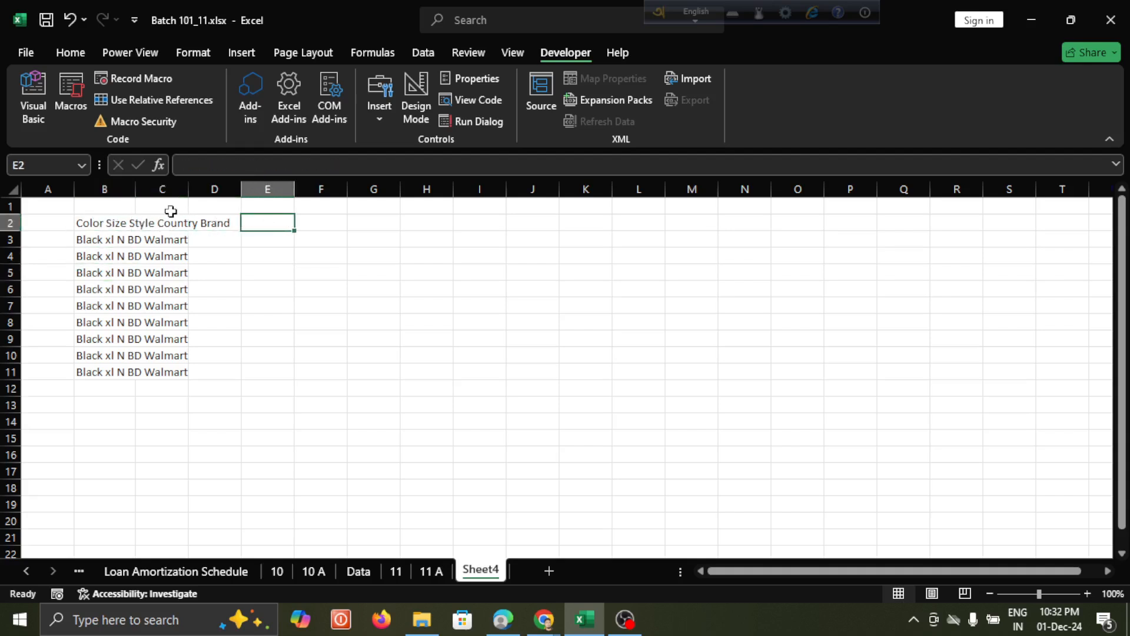
click(100, 223)
click(144, 223)
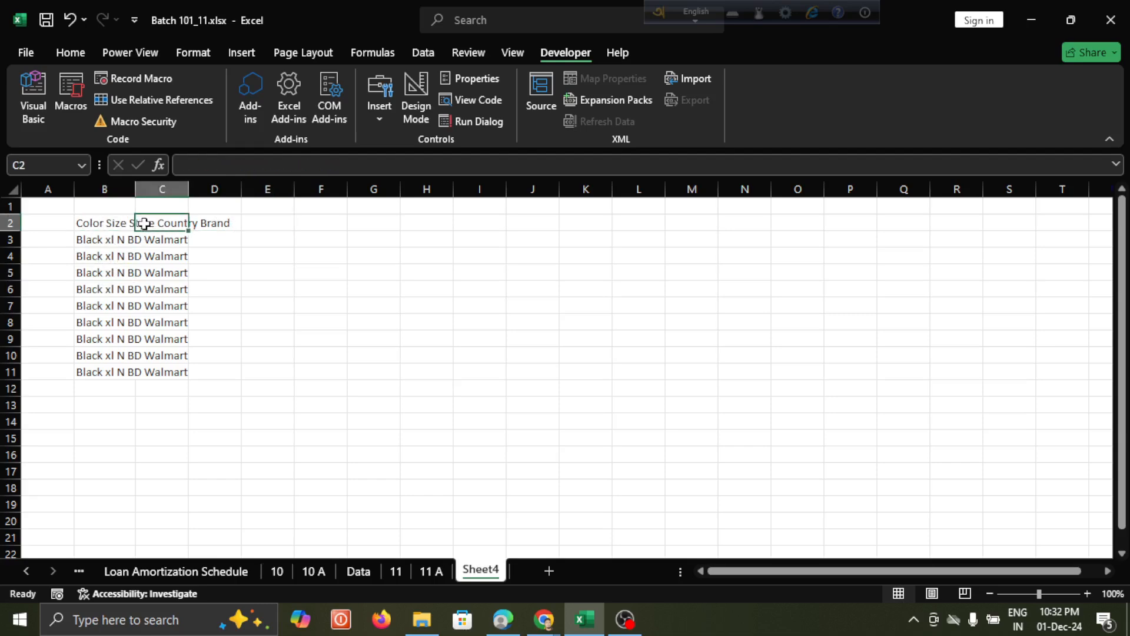
click(209, 222)
Copy the combined text range B2:B11 and paste it starting at cell G3
click(99, 224)
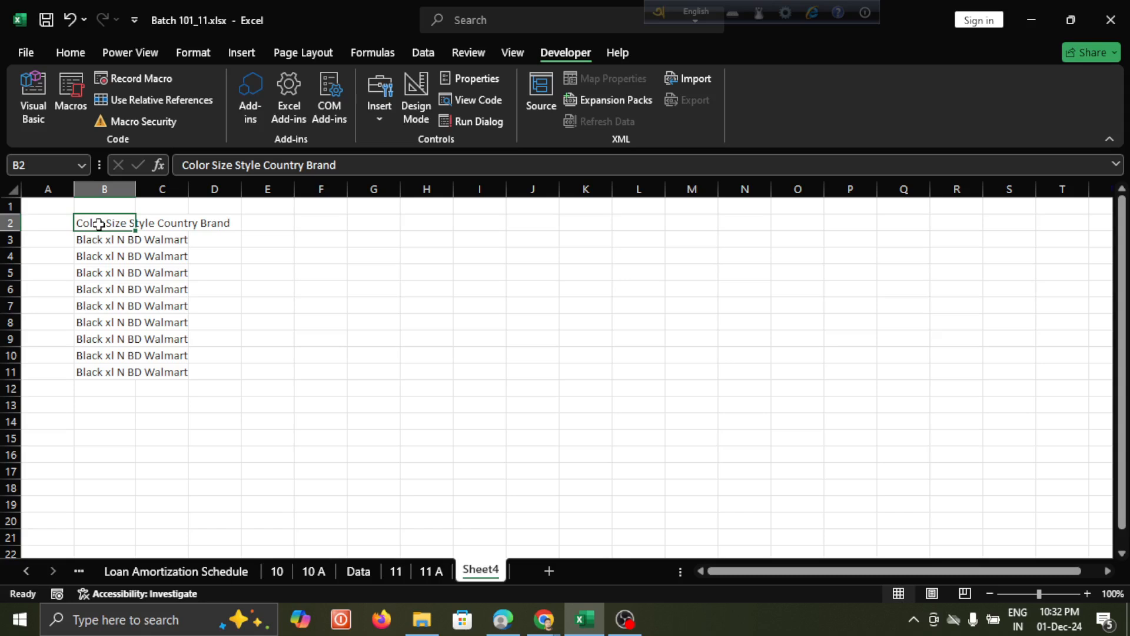
drag(99, 224, 99, 376)
key(ctrl+c)
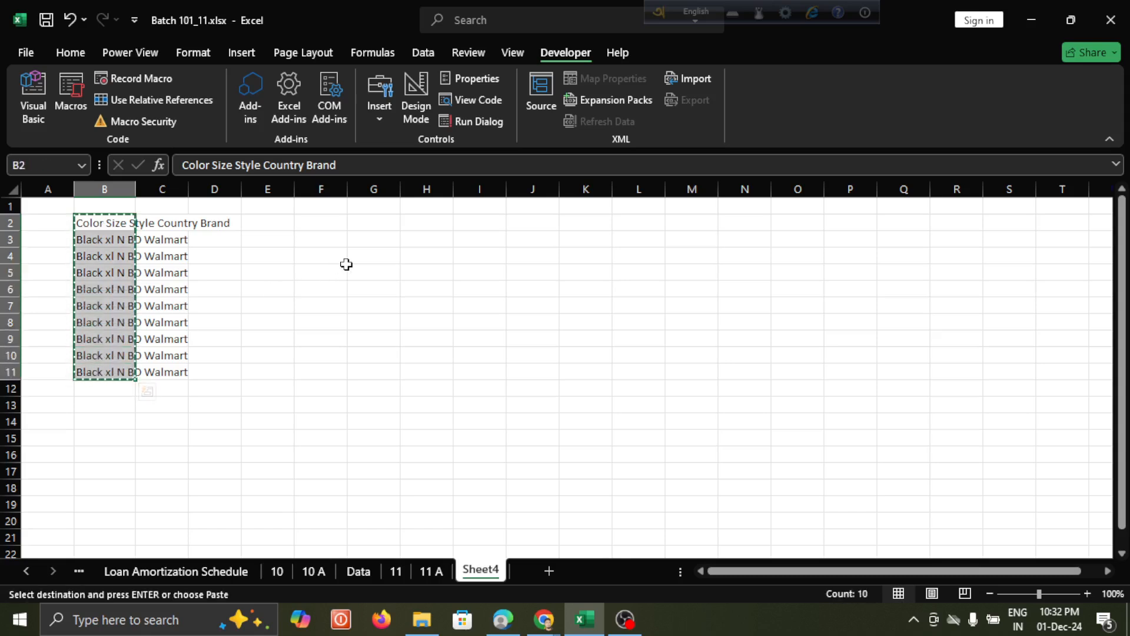
click(375, 236)
key(ctrl+v)
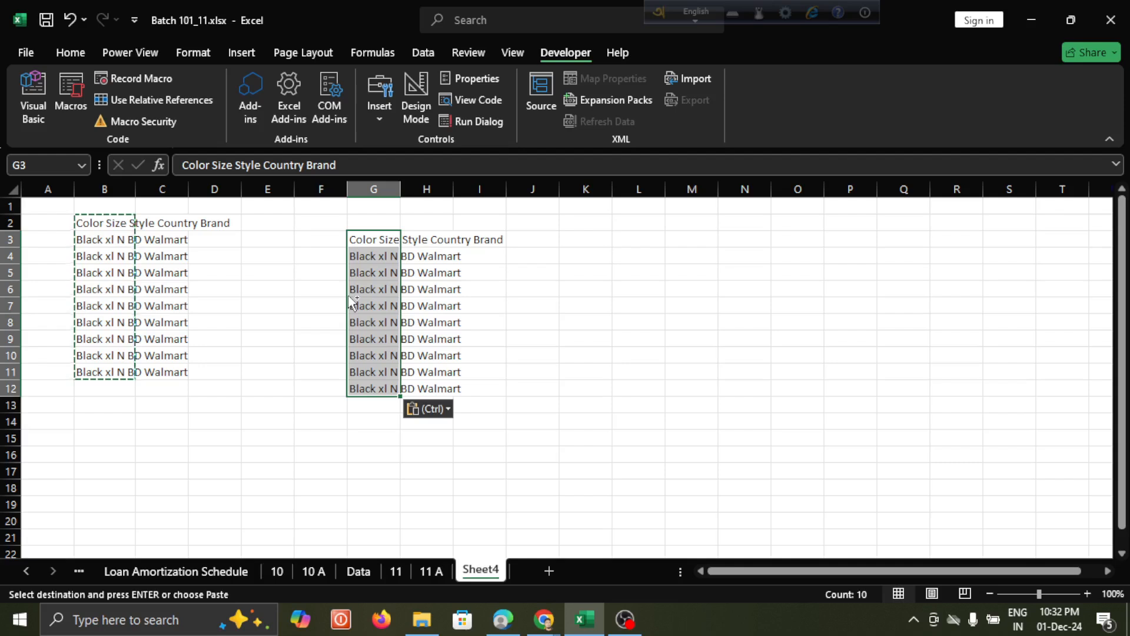
Replace every space with "|" in the pasted range G3:G12 and save the workbook
key(ctrl+h)
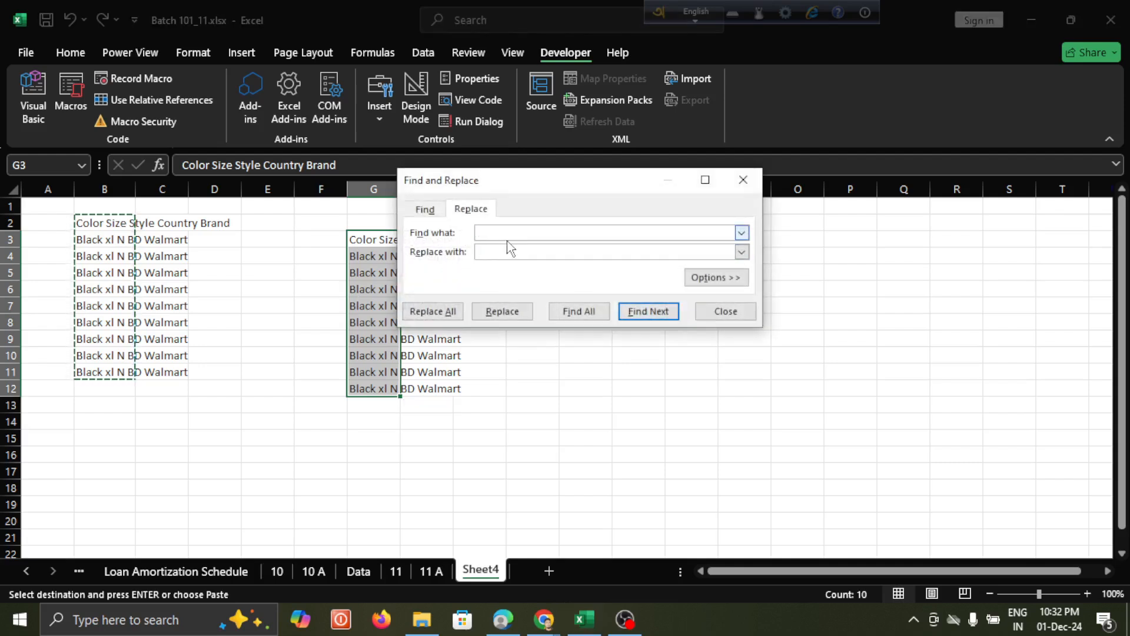
click(492, 251)
click(447, 311)
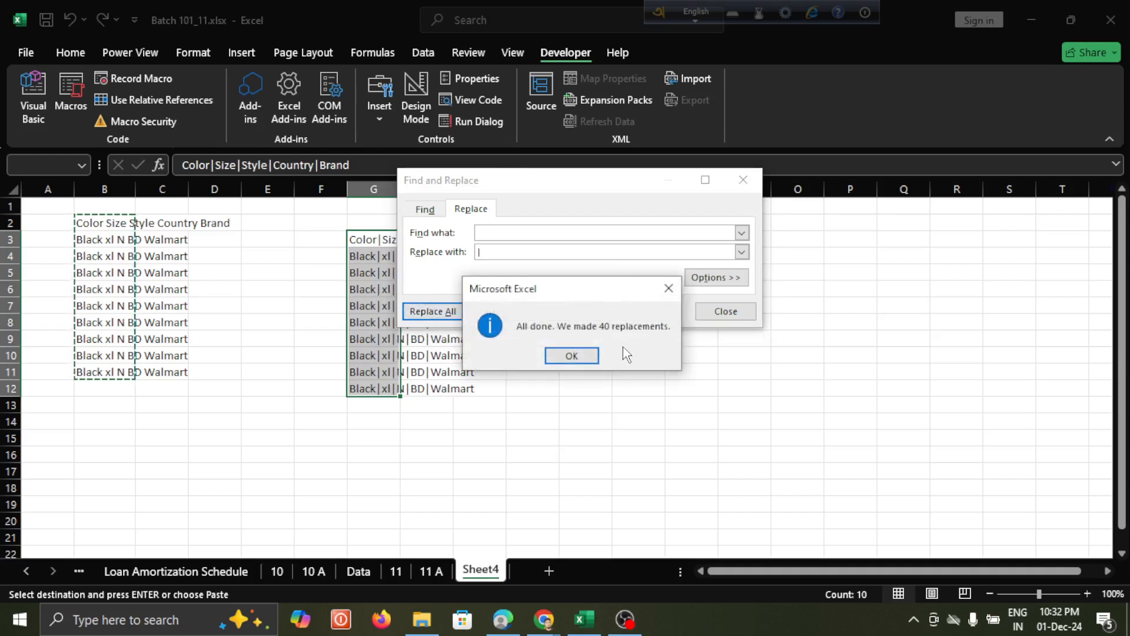
click(574, 355)
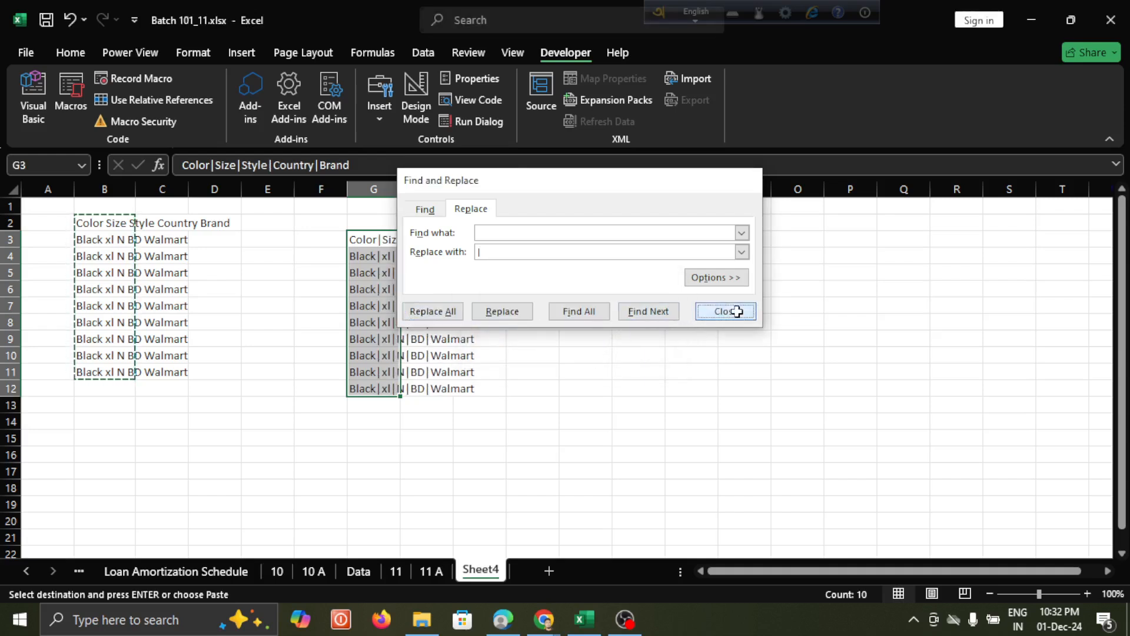
click(737, 311)
click(478, 355)
click(378, 237)
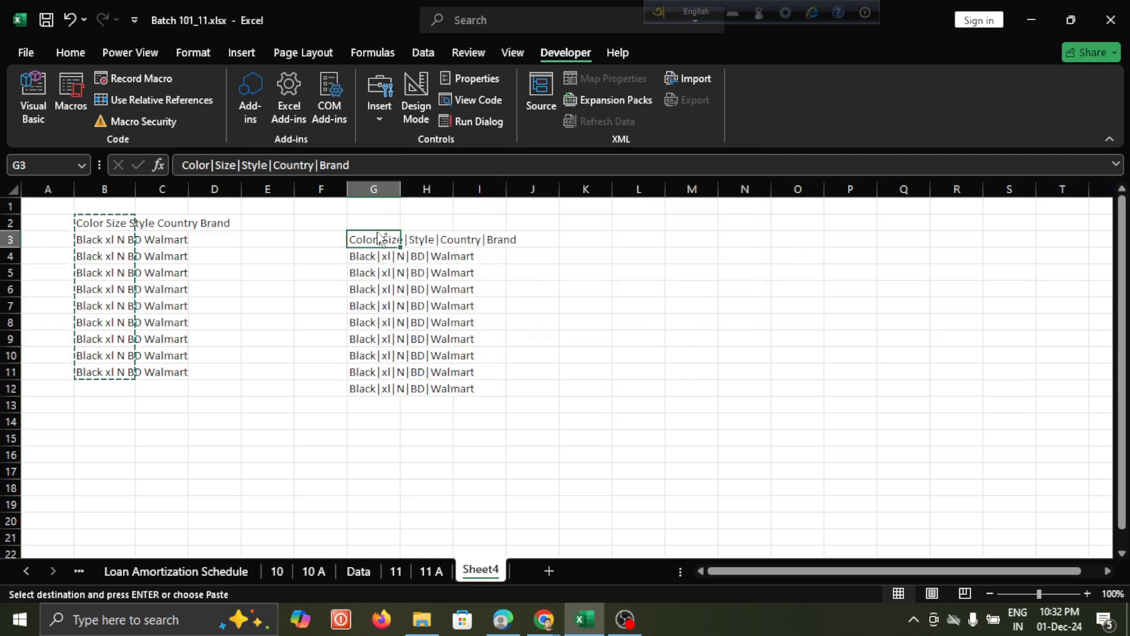
key(ctrl+s)
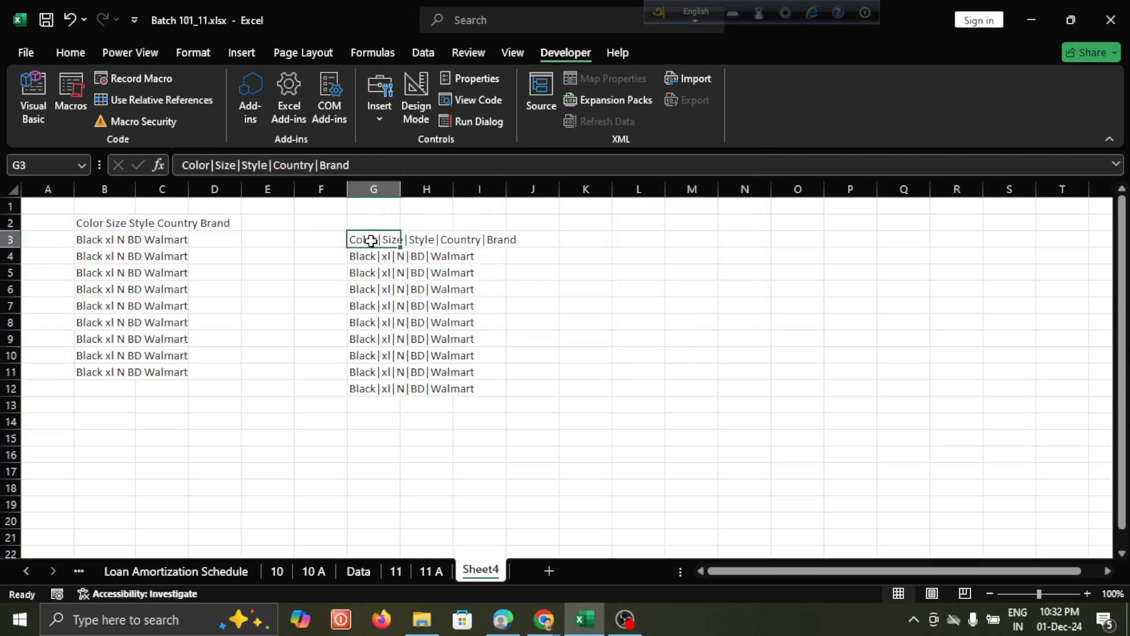
Copy the pipe-separated range G3:G12 and paste it starting at cell K3
drag(371, 241, 363, 389)
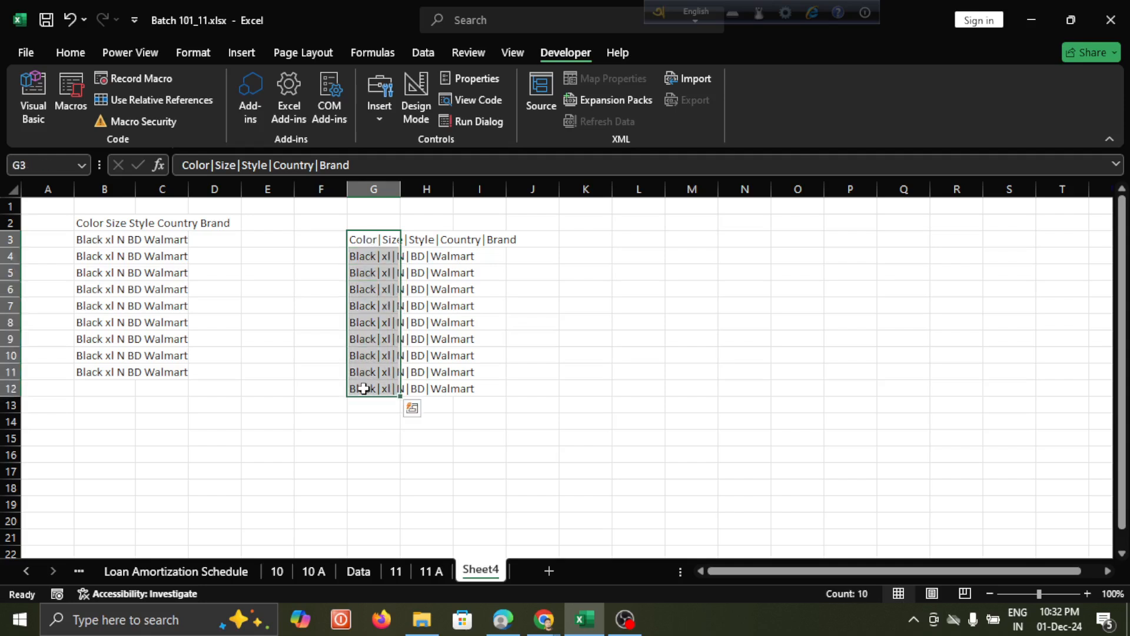
key(ctrl+c)
click(593, 240)
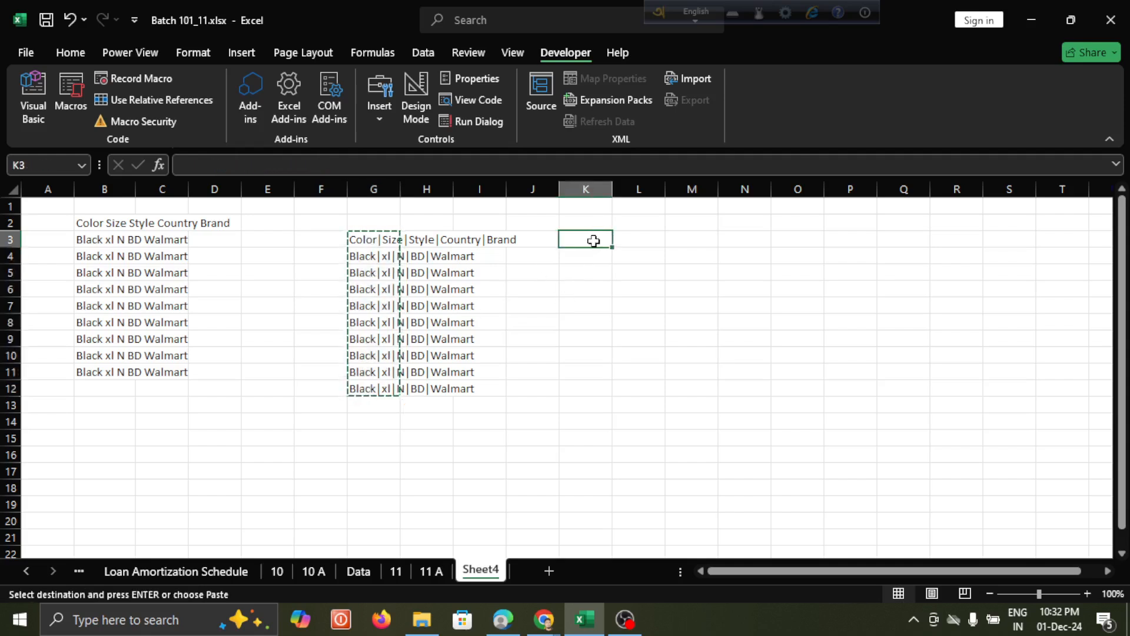
key(ctrl+v)
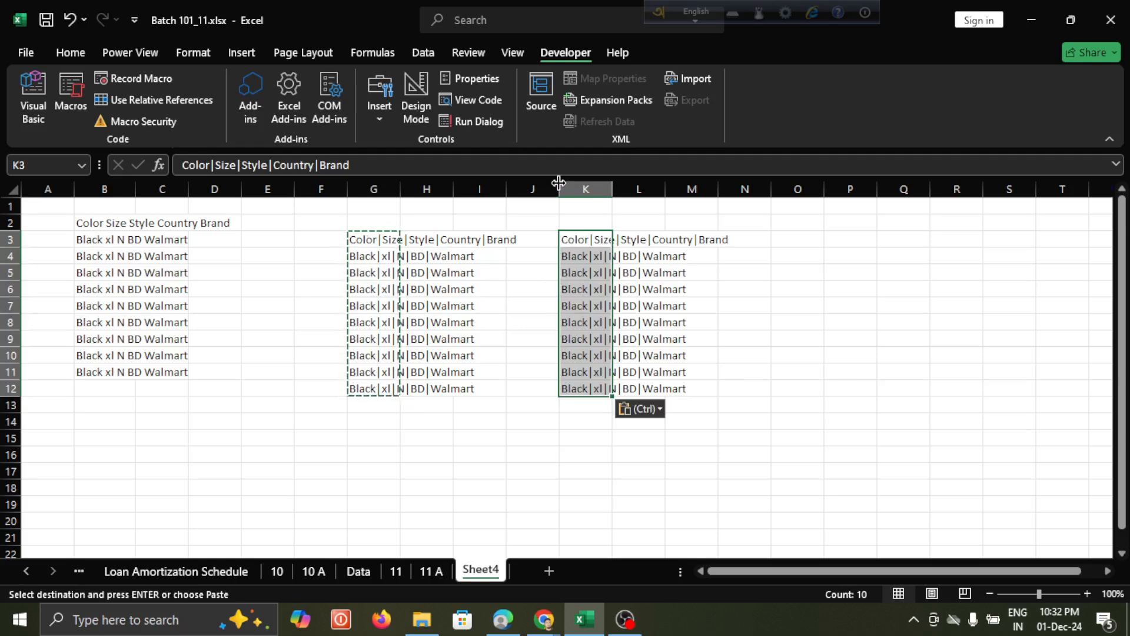
Try to replace every "|" with "-" in the pasted range K3:K12
key(ctrl+h)
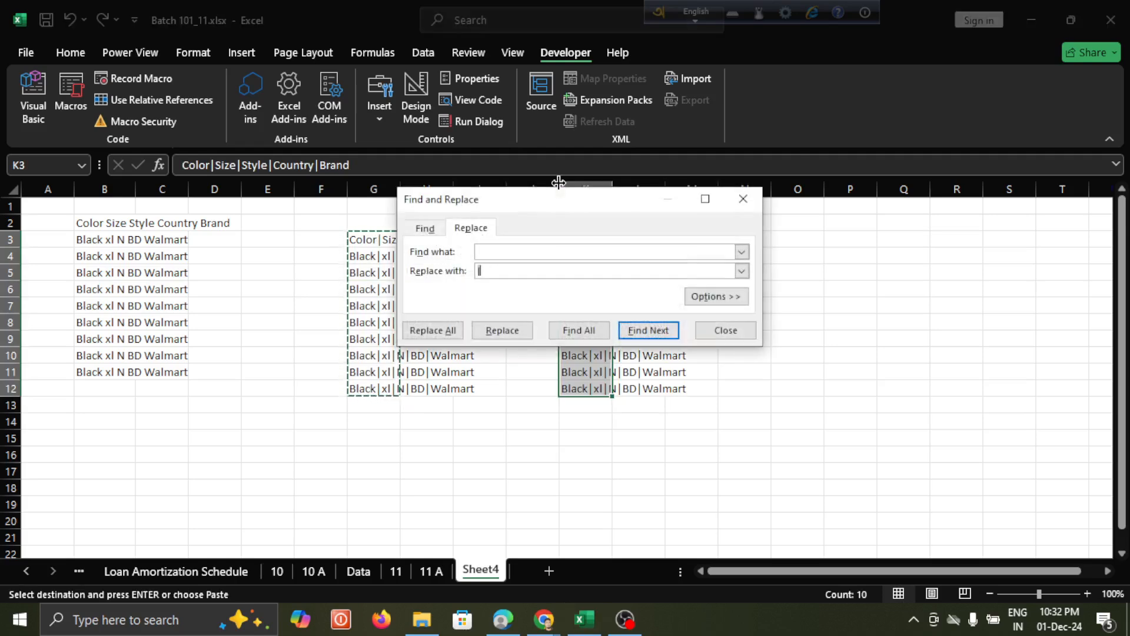
click(500, 251)
text(|)
click(491, 271)
text(-)
click(431, 330)
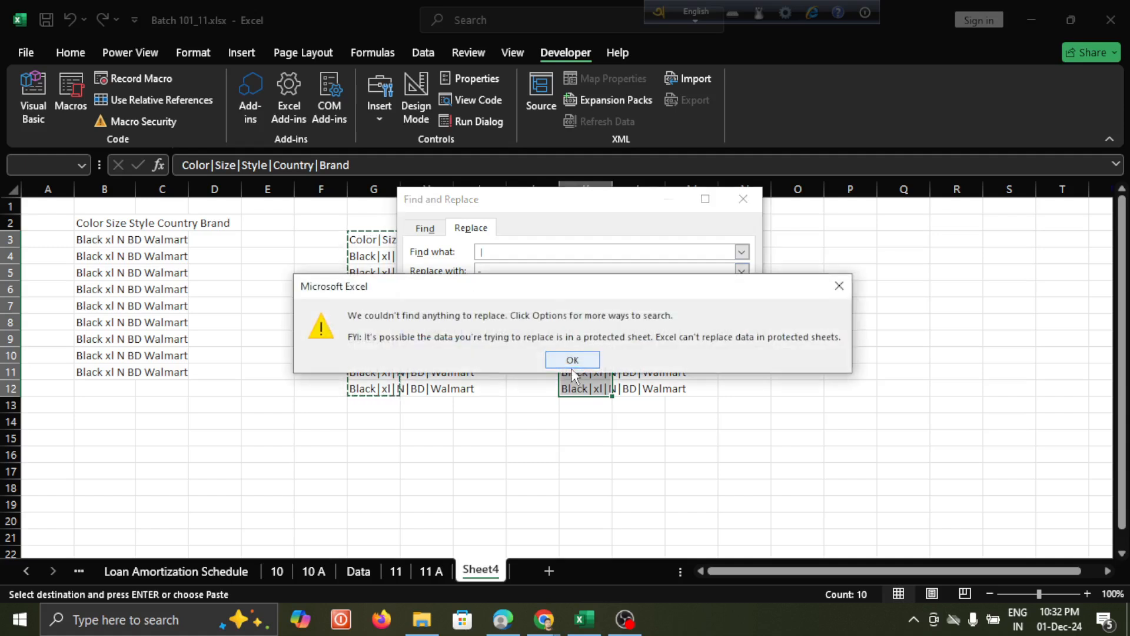
click(577, 359)
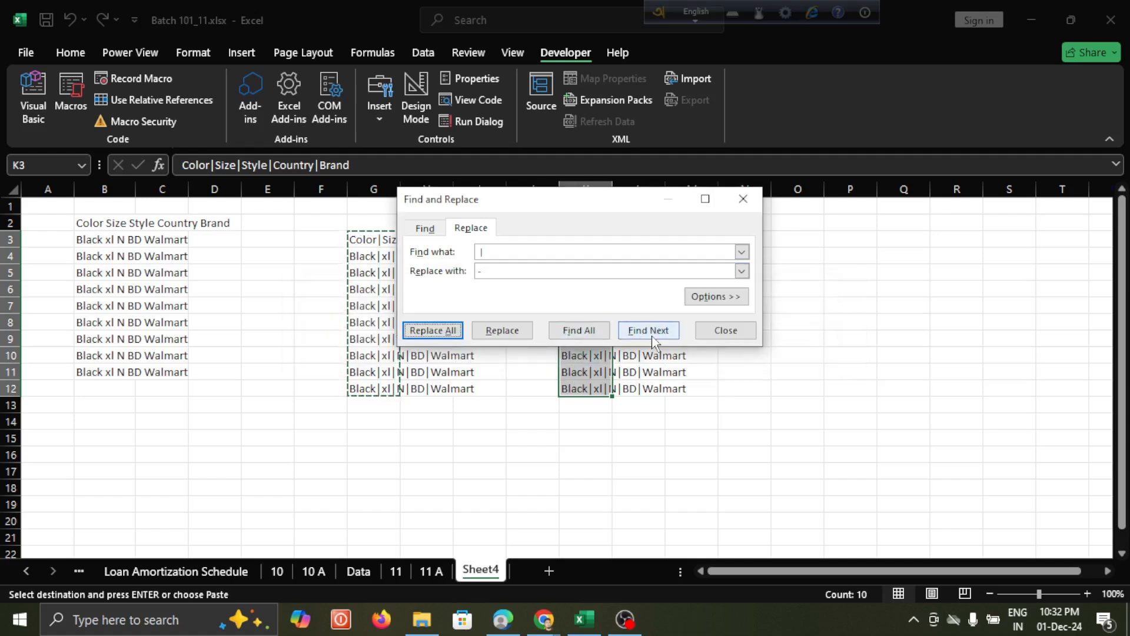
Remove the stray space before "|" in the search text, replace all matches in K3:K12 with "-" and save the workbook
click(502, 252)
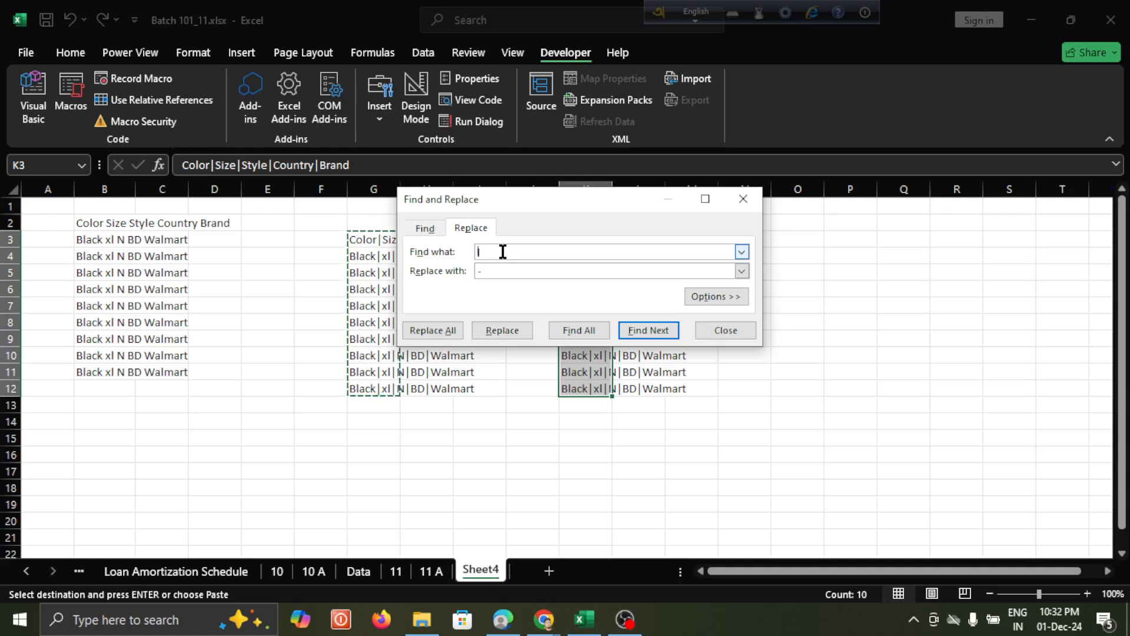
click(432, 329)
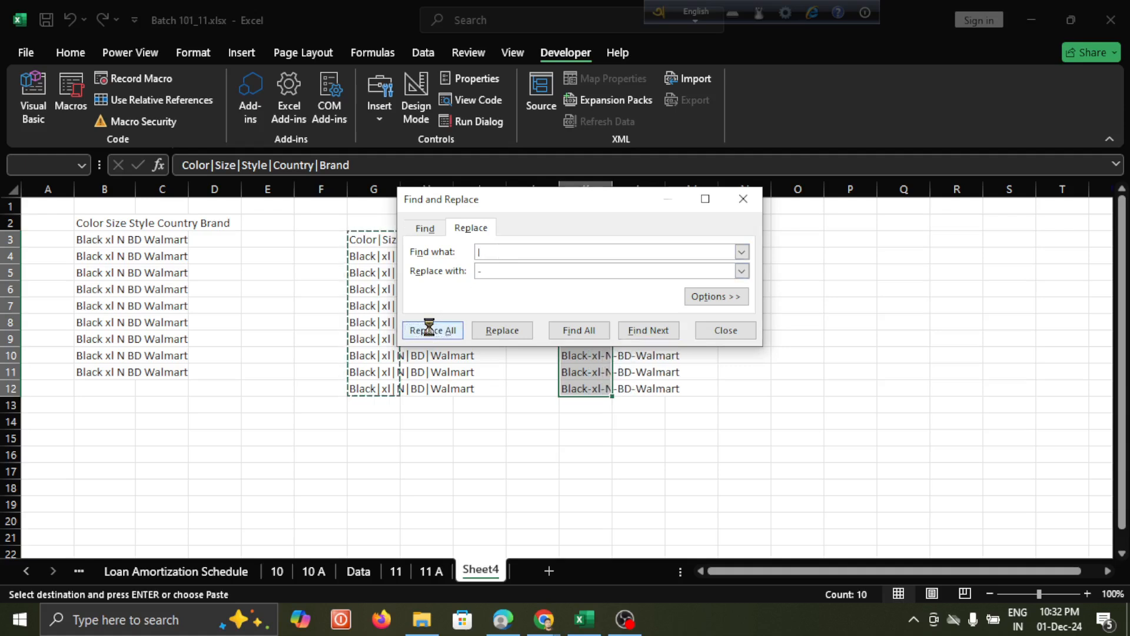
click(563, 359)
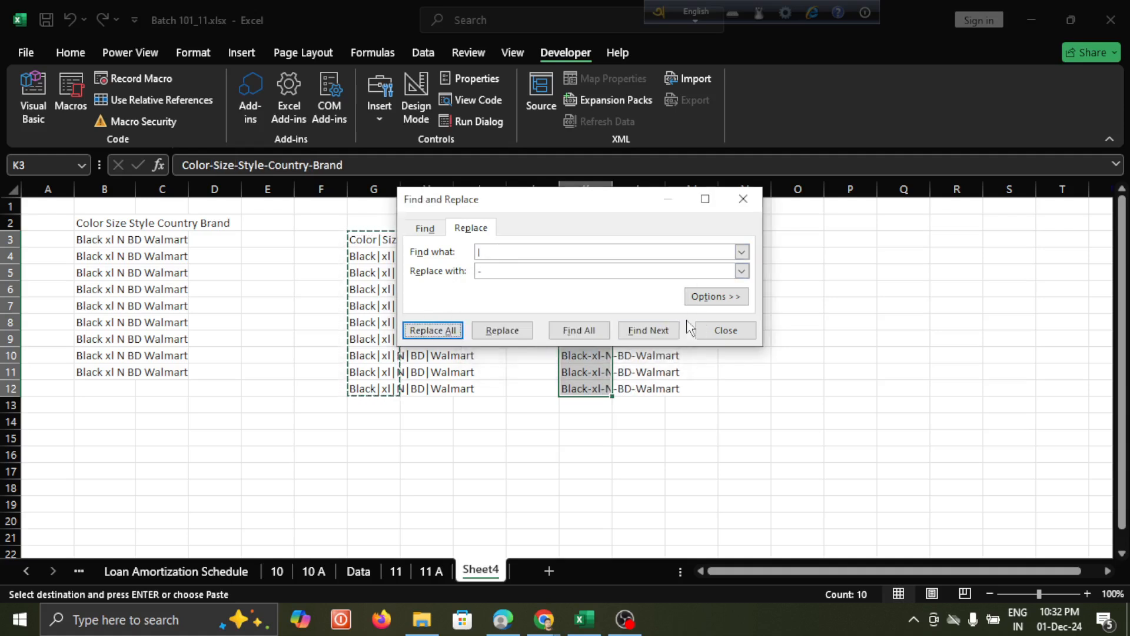
click(736, 331)
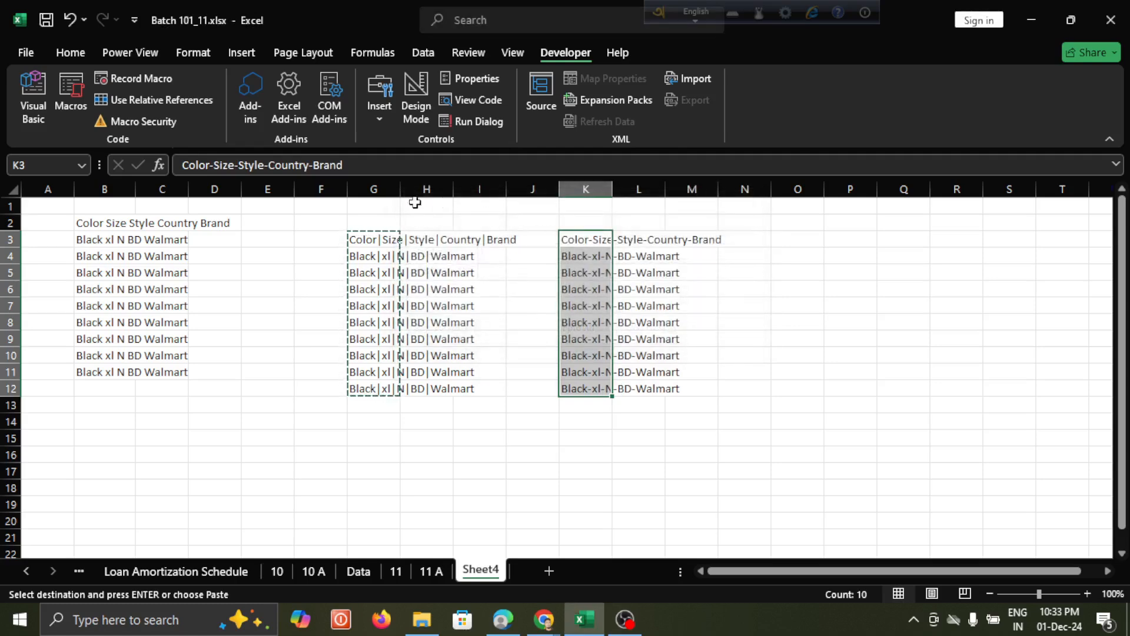
key(ctrl+s)
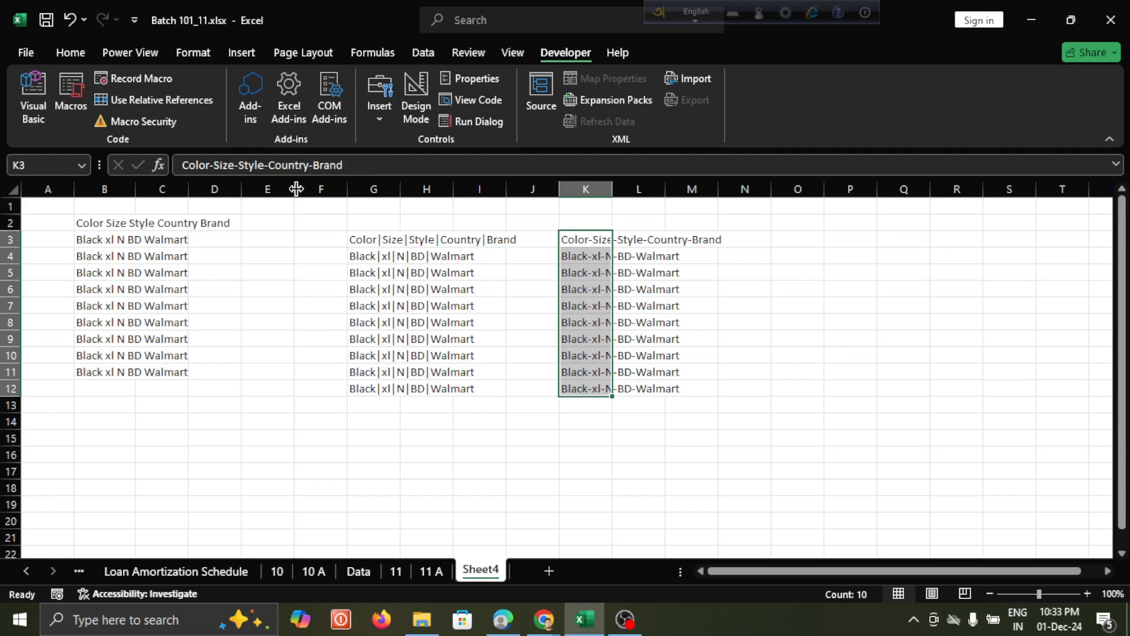
Insert three blank columns at D:F to make room beside the space-separated data in column B
drag(224, 189, 318, 191)
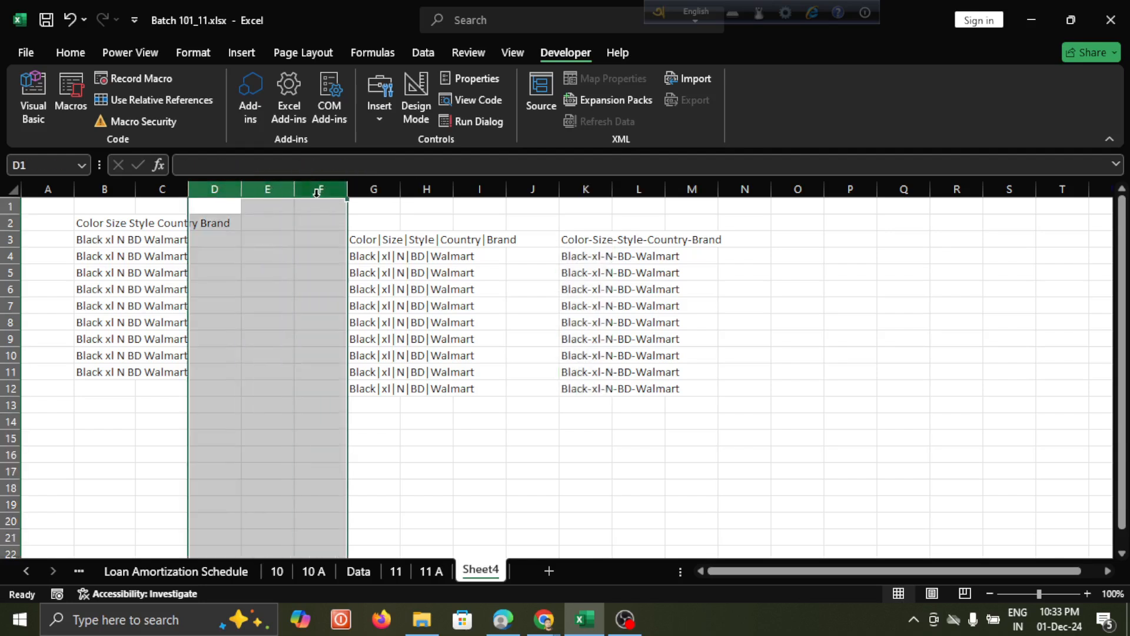
right_click(264, 232)
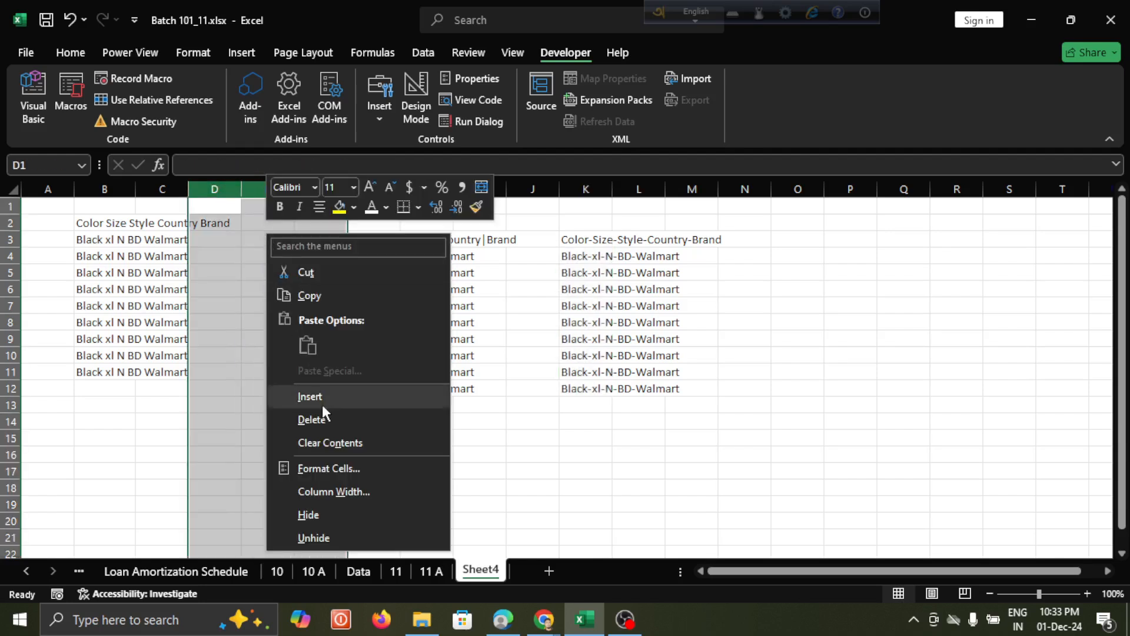
click(330, 397)
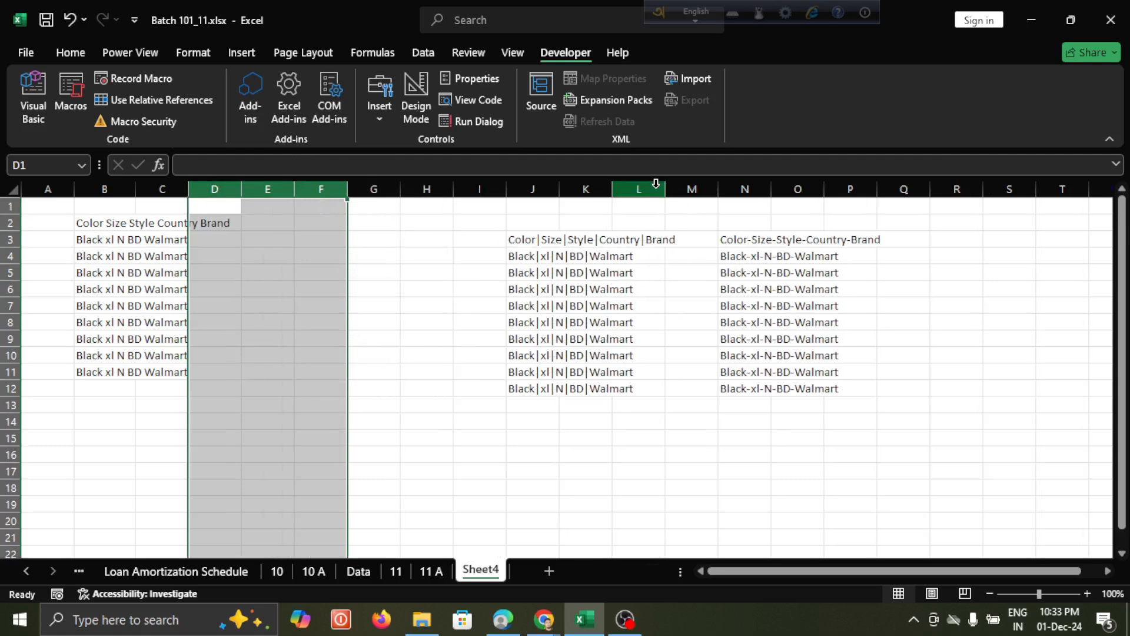
Insert five blank columns at L:P between the pipe-separated and hyphen-separated data and save the workbook
drag(656, 189, 839, 189)
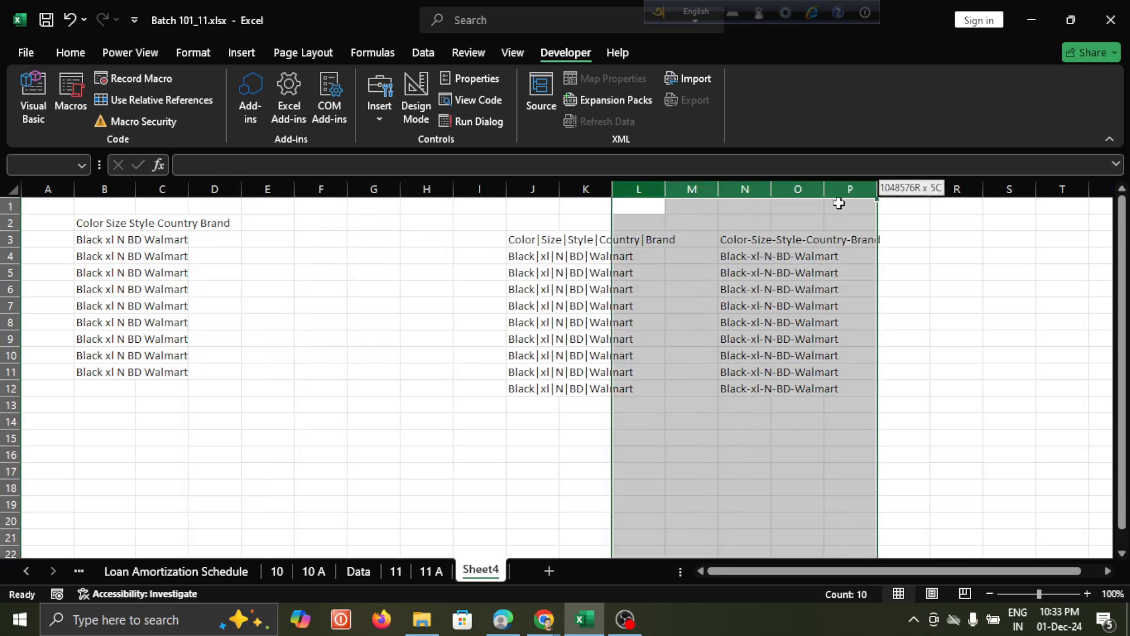
right_click(764, 220)
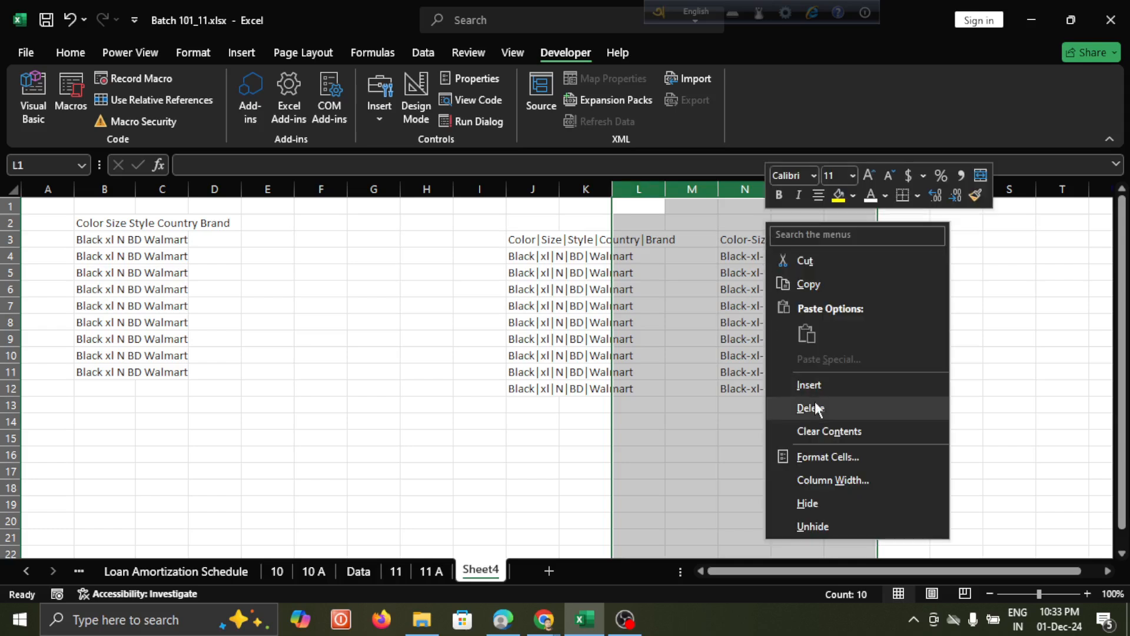
click(817, 379)
click(424, 286)
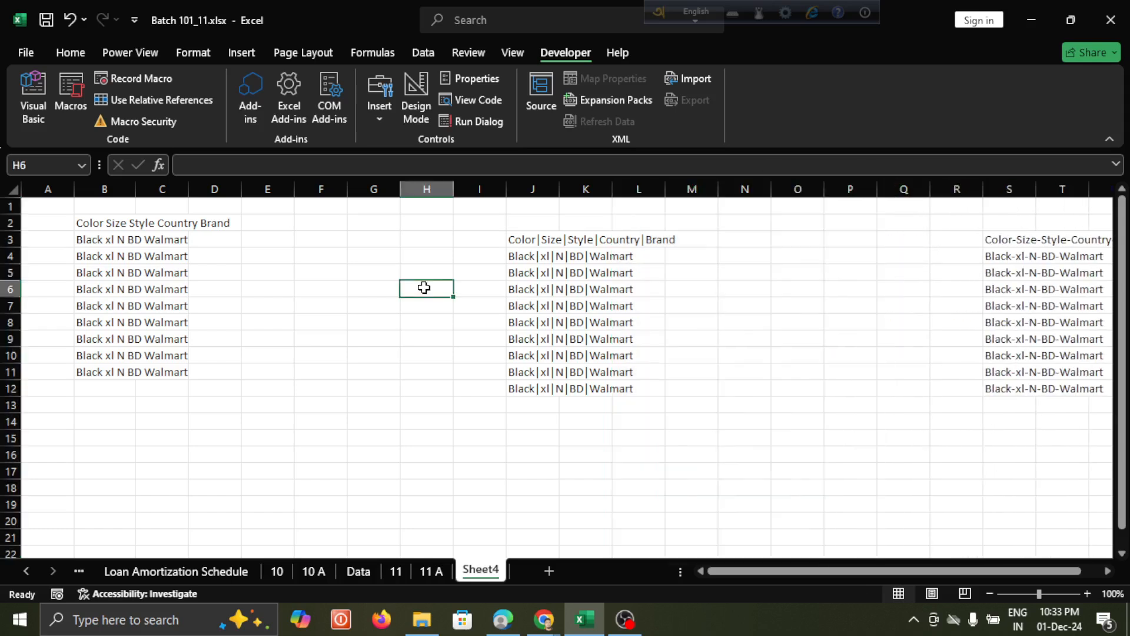
key(ctrl+s)
Examine the space-separated header and records in column B and the empty cells beside them in row 2
click(90, 222)
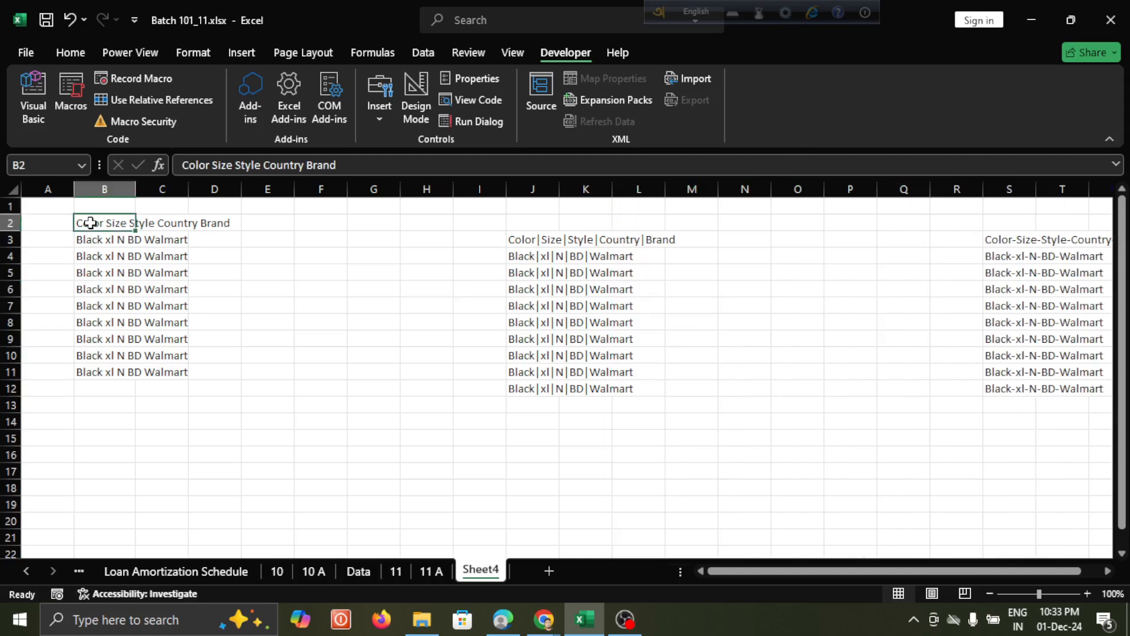
click(83, 244)
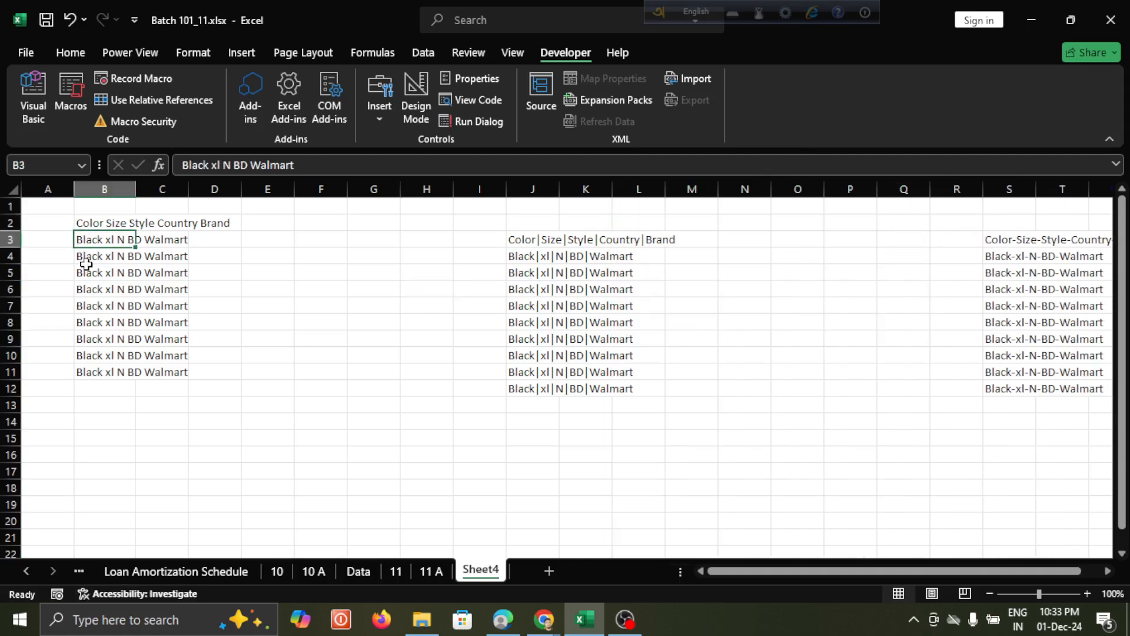
click(86, 271)
click(96, 222)
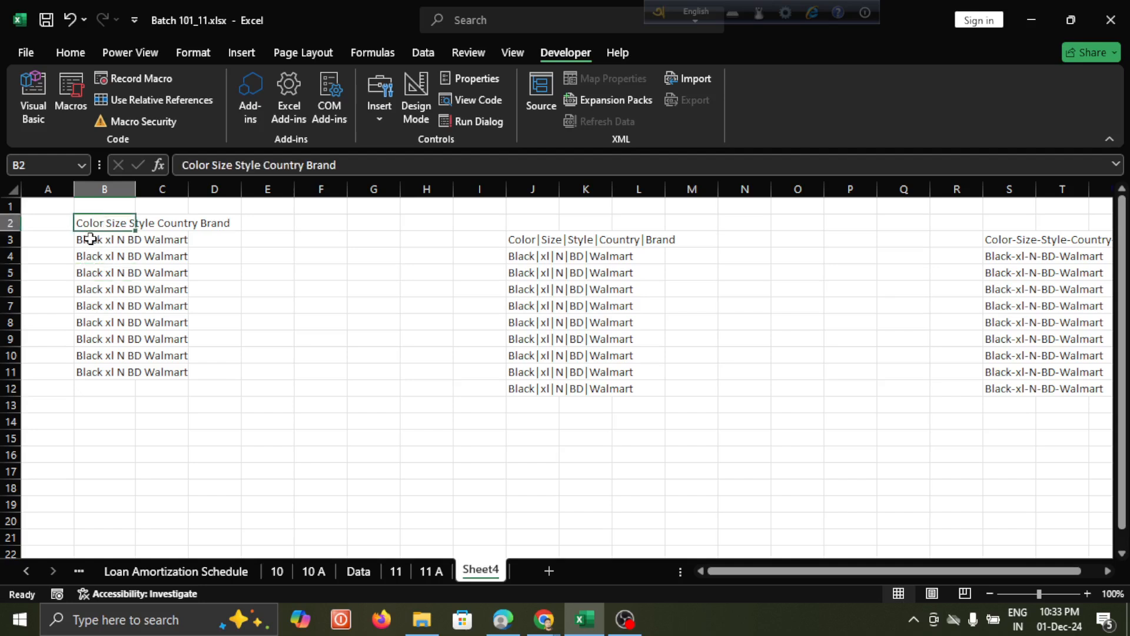
click(90, 239)
click(150, 223)
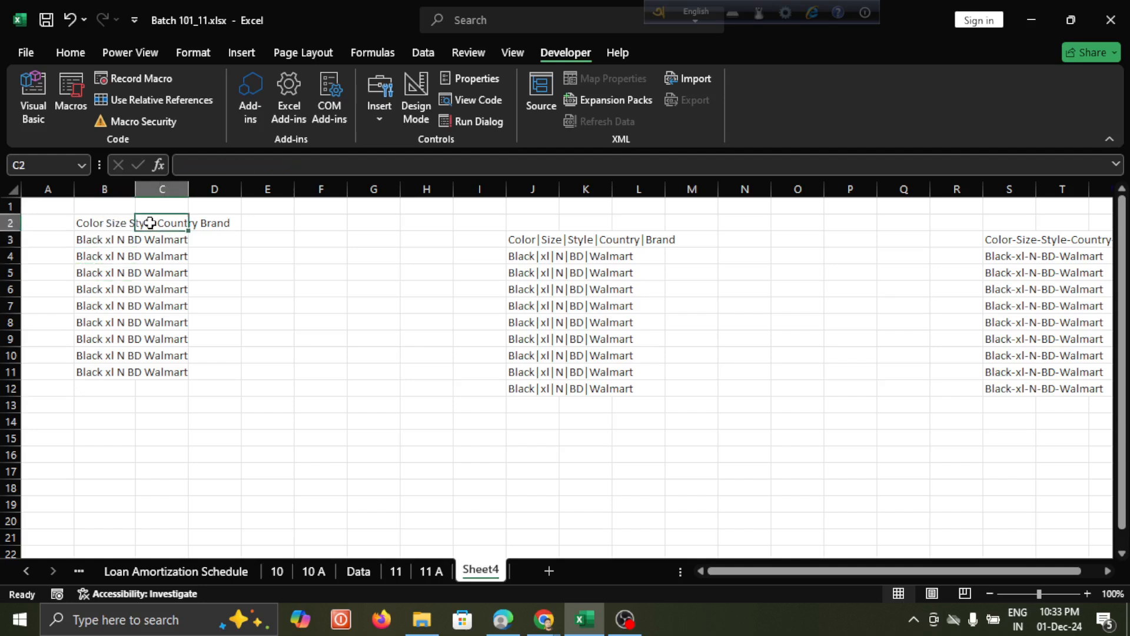
click(99, 223)
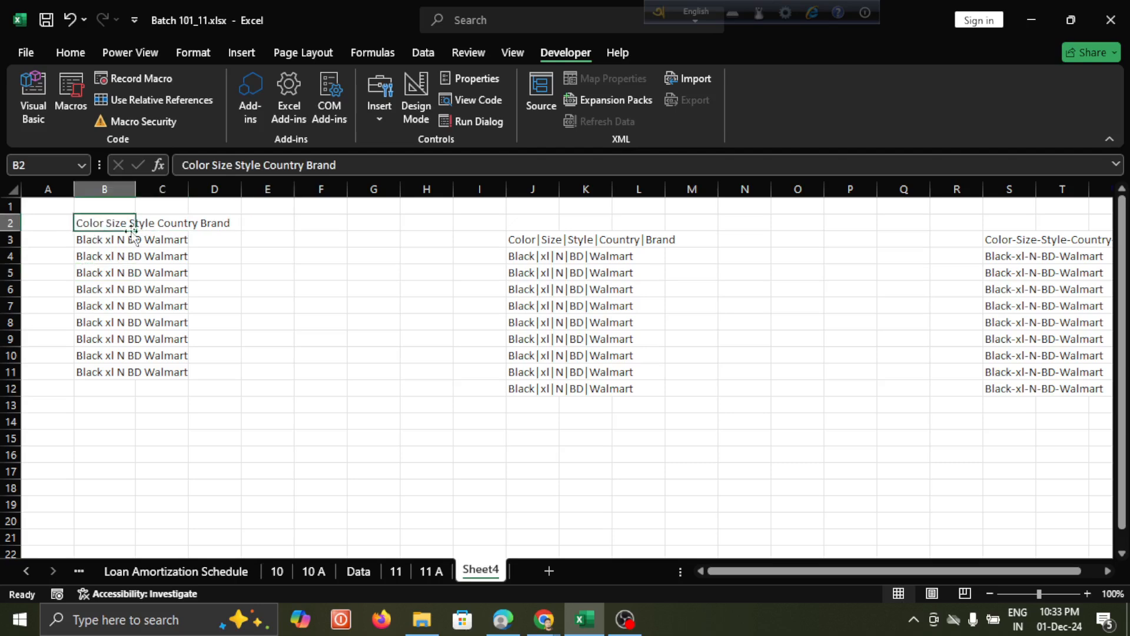
click(179, 233)
click(246, 223)
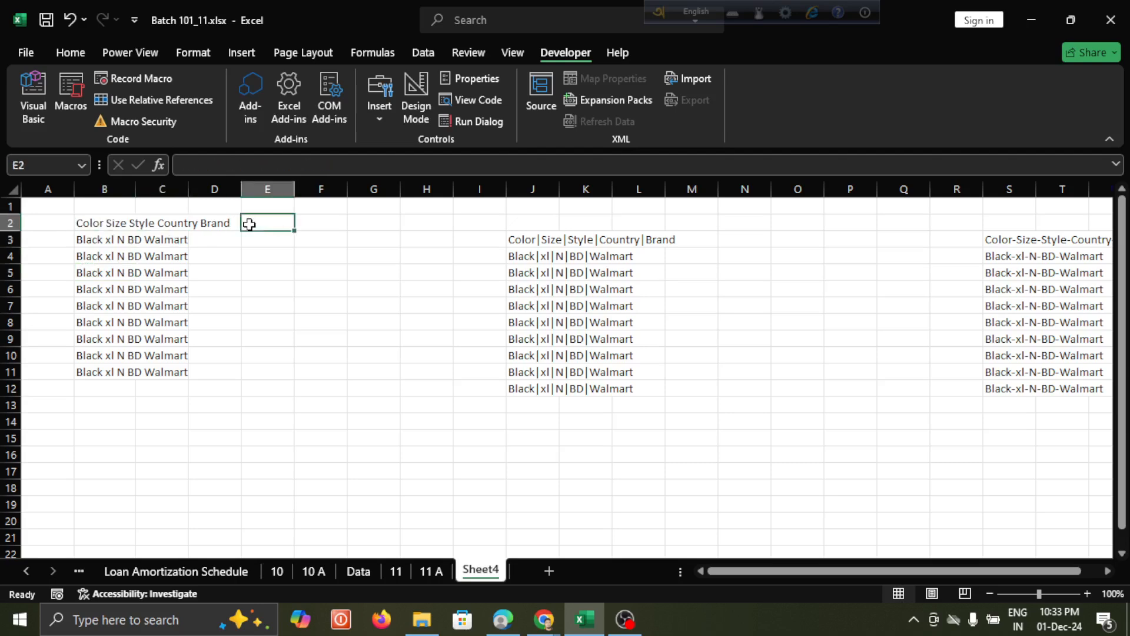
click(305, 223)
click(365, 224)
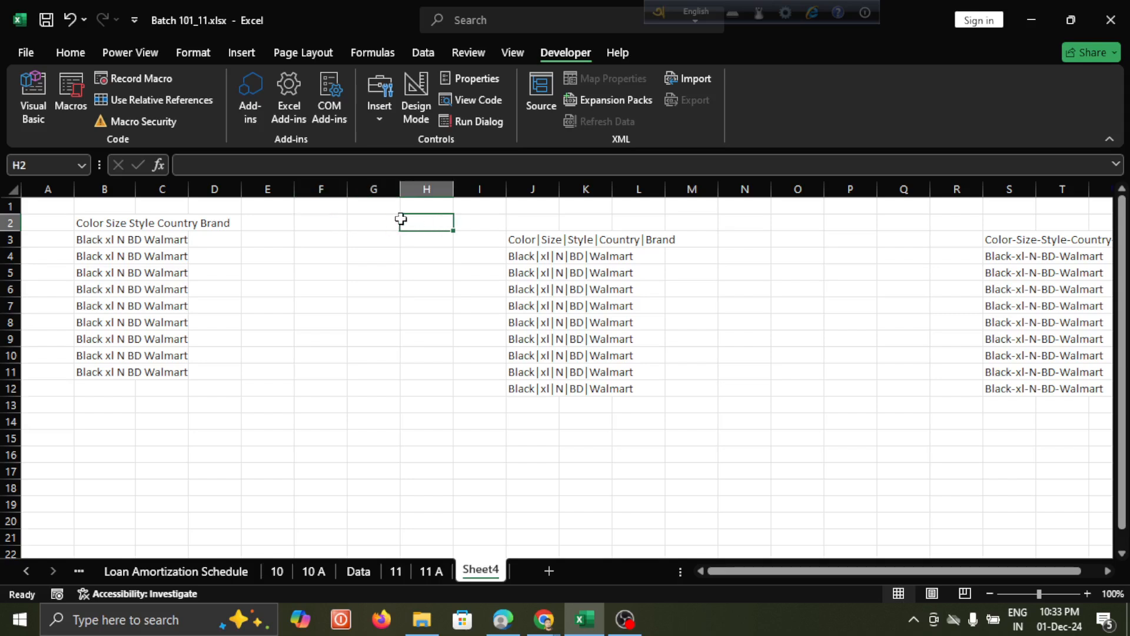
click(200, 238)
click(90, 228)
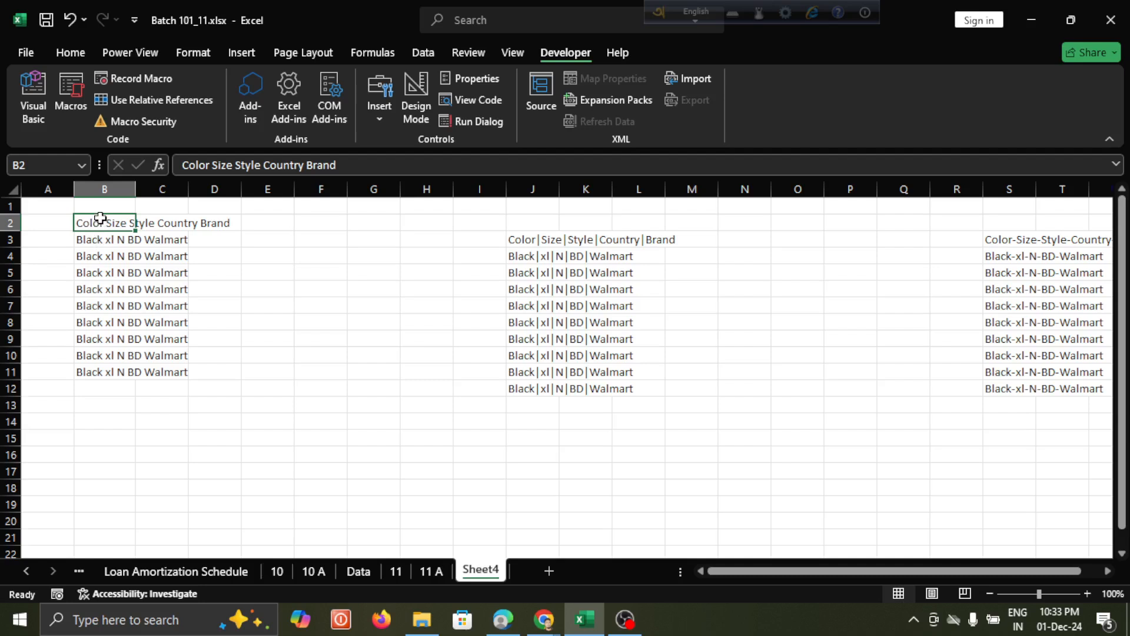
drag(100, 223, 96, 371)
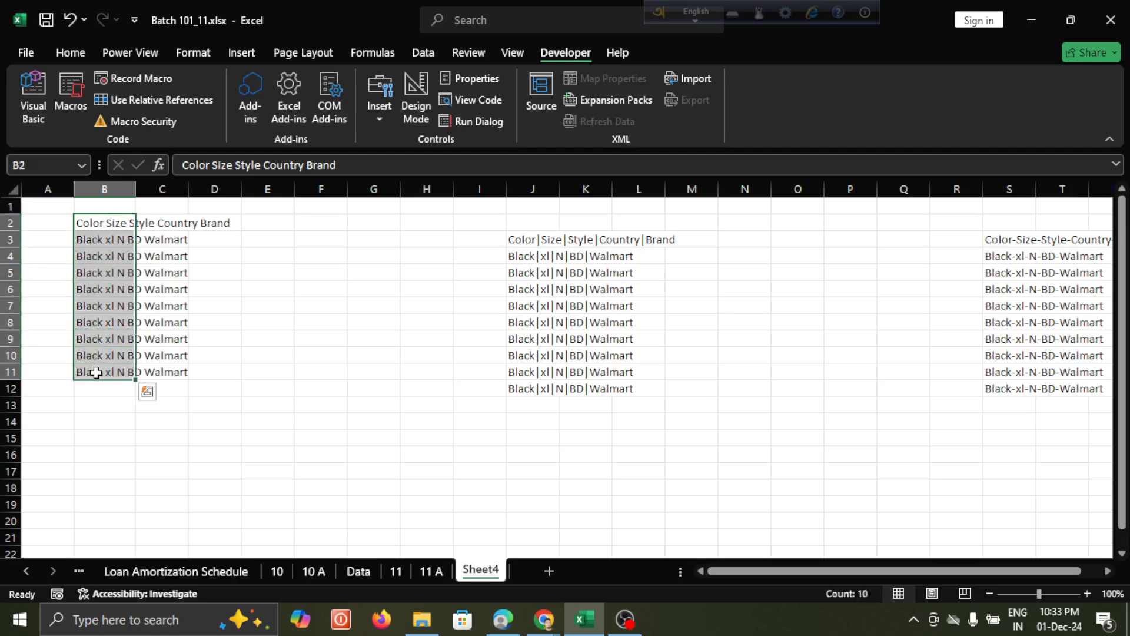
click(99, 237)
click(103, 218)
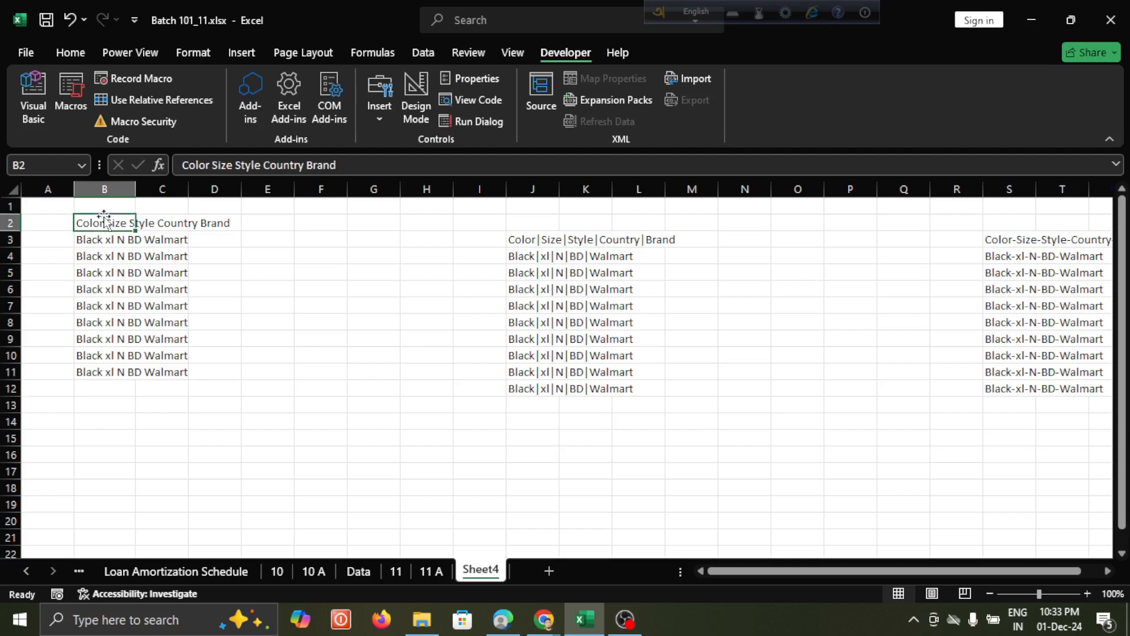
click(100, 241)
click(103, 219)
click(101, 242)
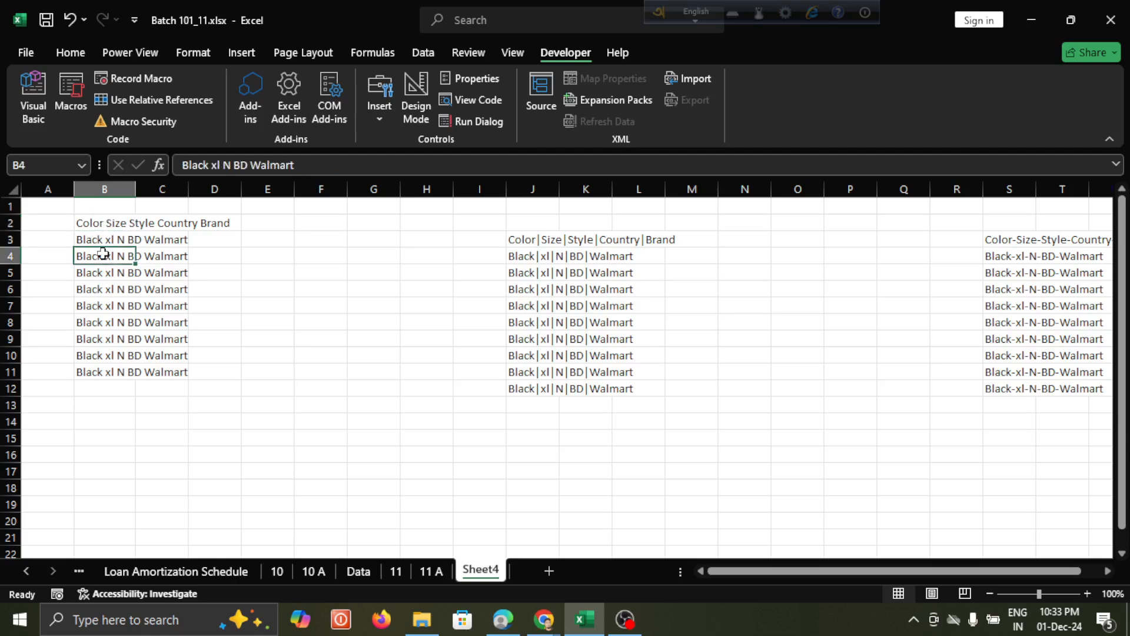
click(101, 218)
click(103, 188)
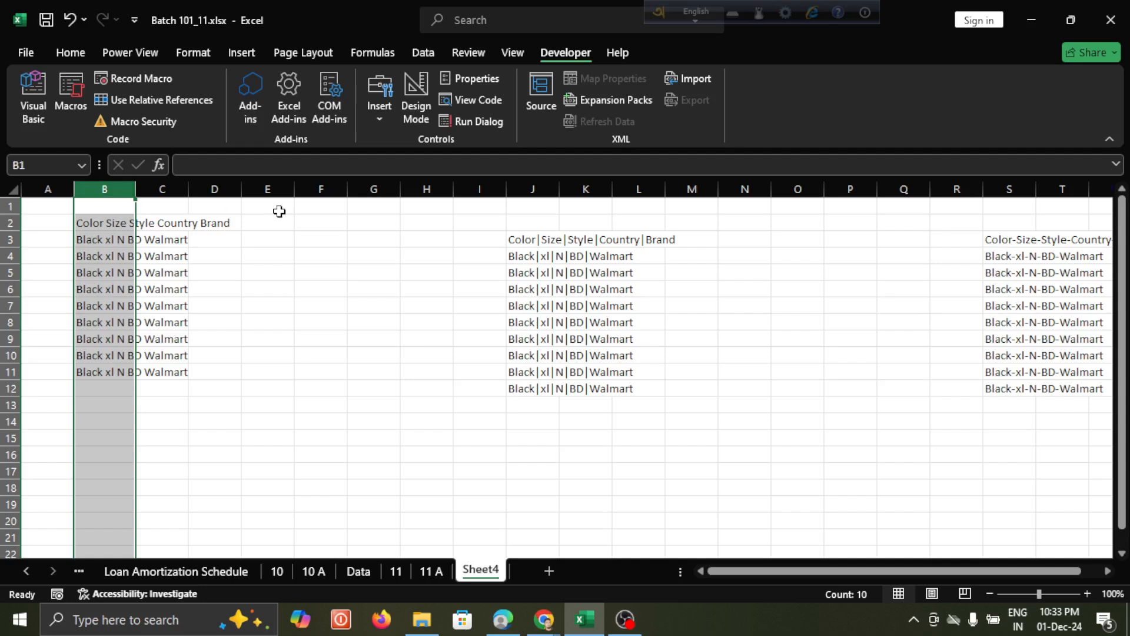
click(100, 224)
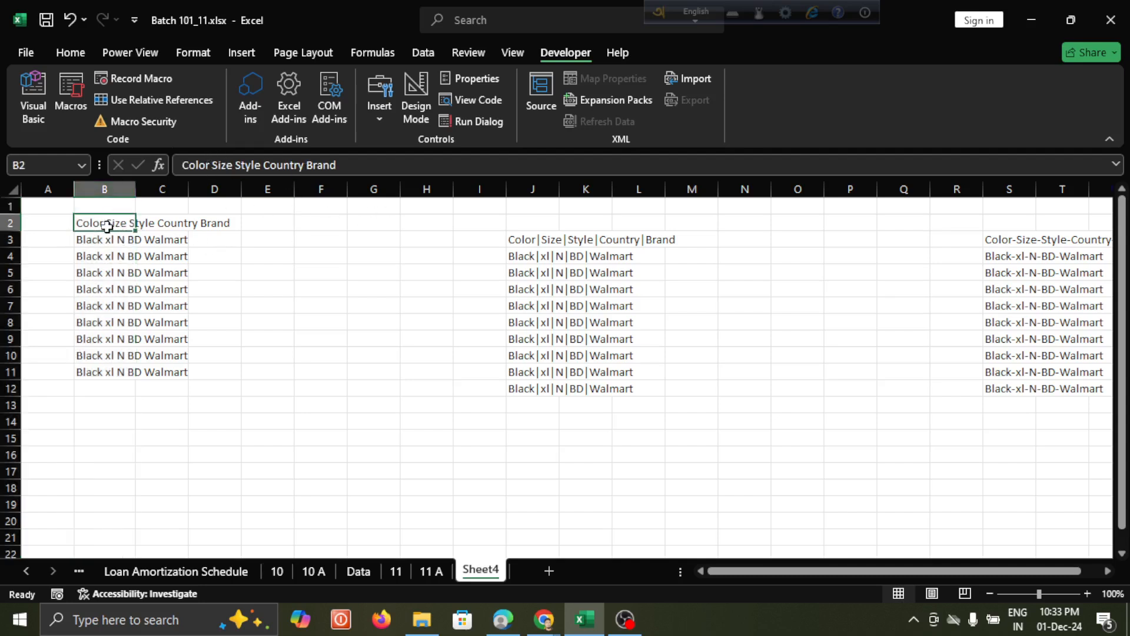
click(107, 188)
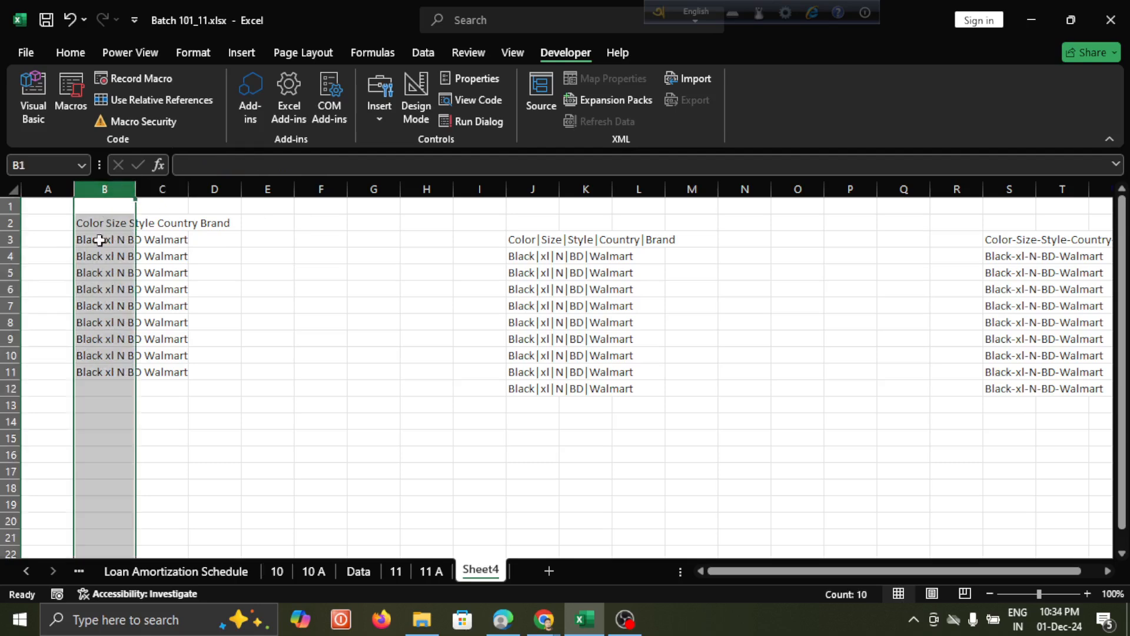
click(101, 222)
click(103, 189)
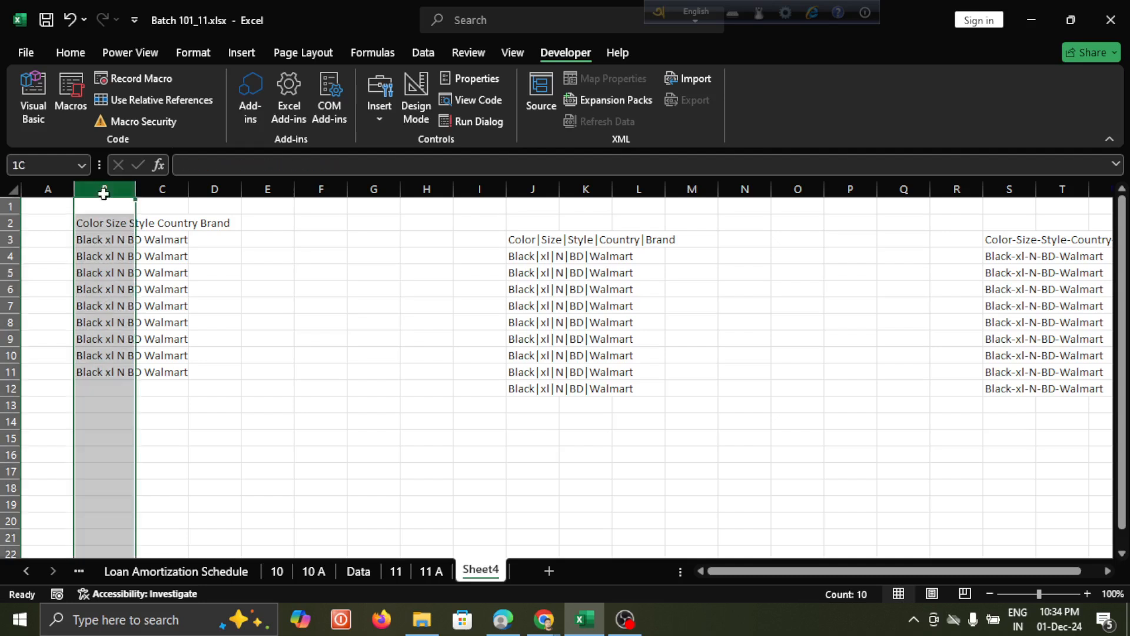
click(103, 235)
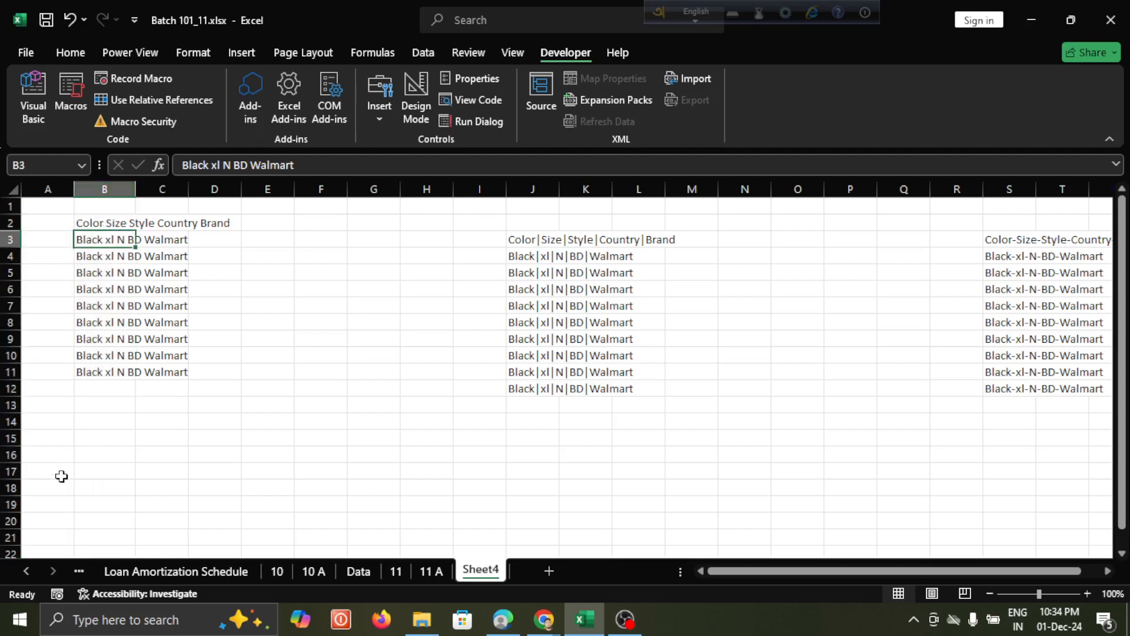
click(112, 186)
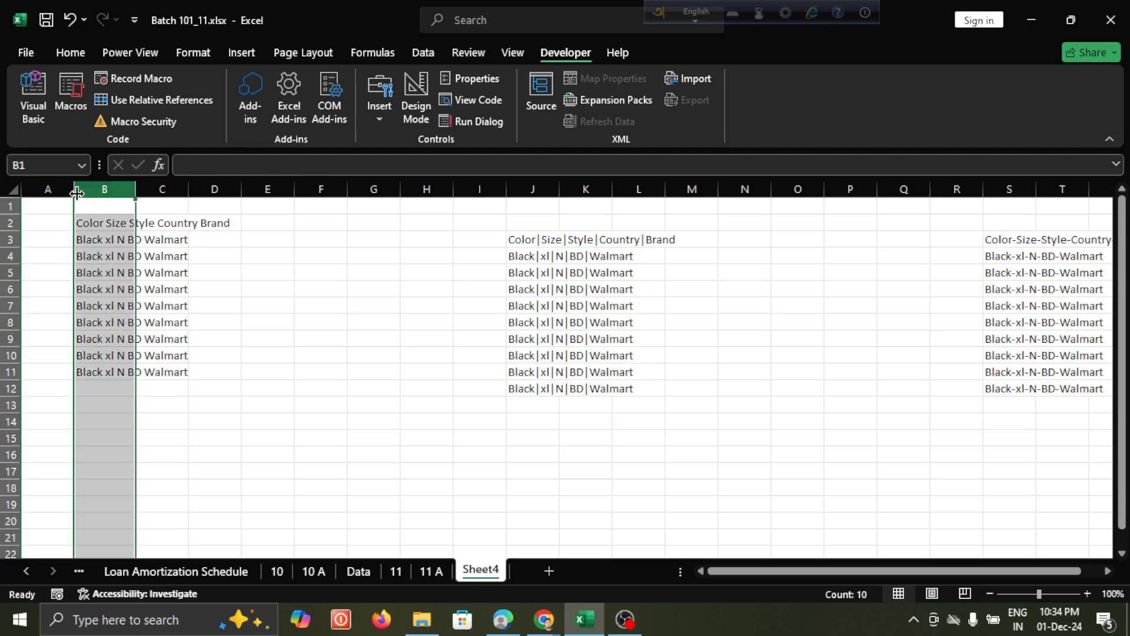
click(95, 224)
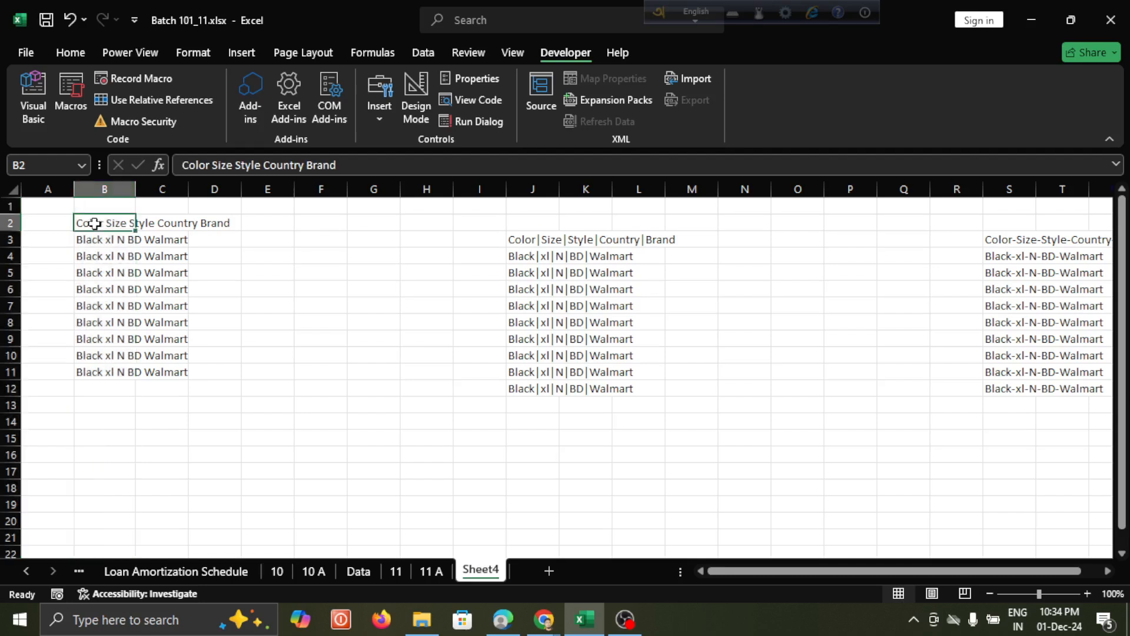
Try to split column B with fixed-width Text to Columns, moving the second and third breaks to positions 9 and 11, and undo the split
click(106, 186)
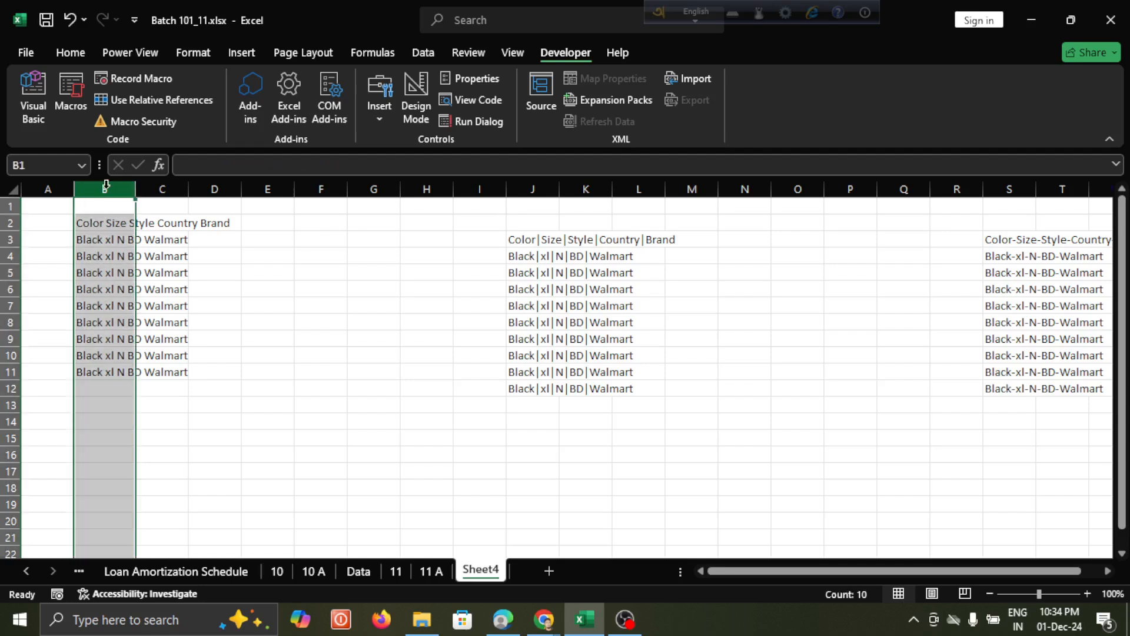
click(424, 54)
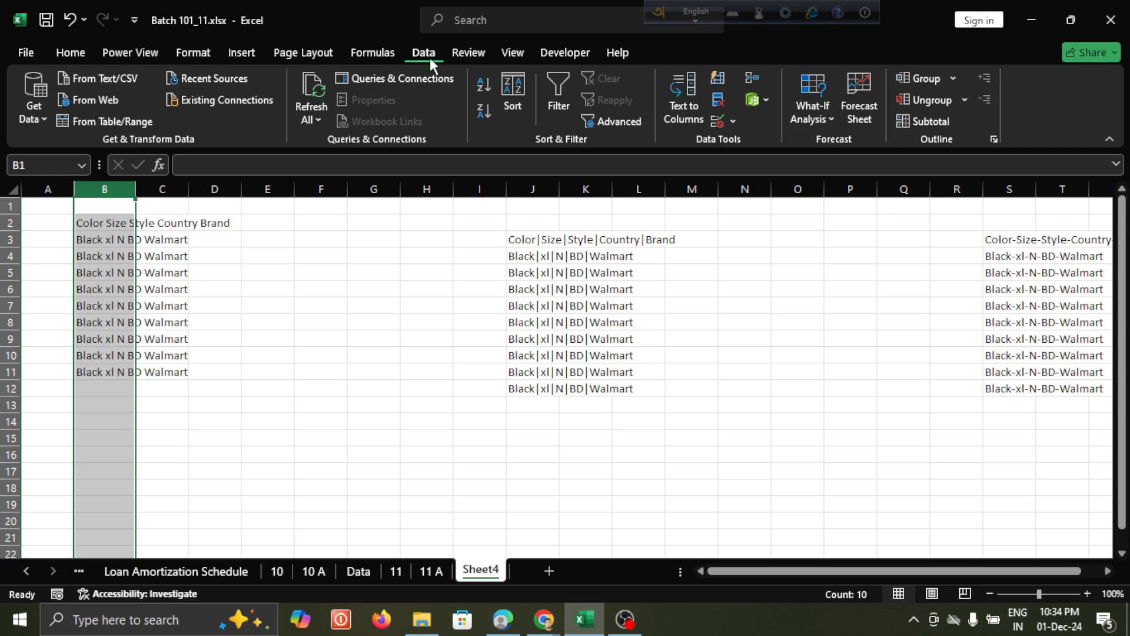
click(691, 110)
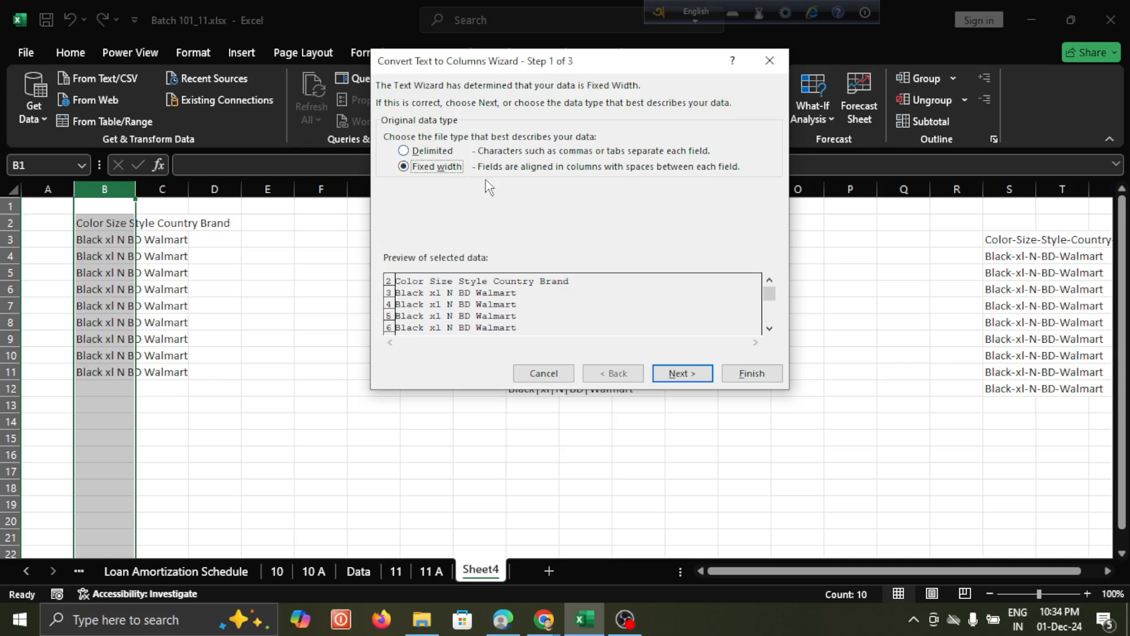
click(409, 152)
click(409, 168)
click(682, 374)
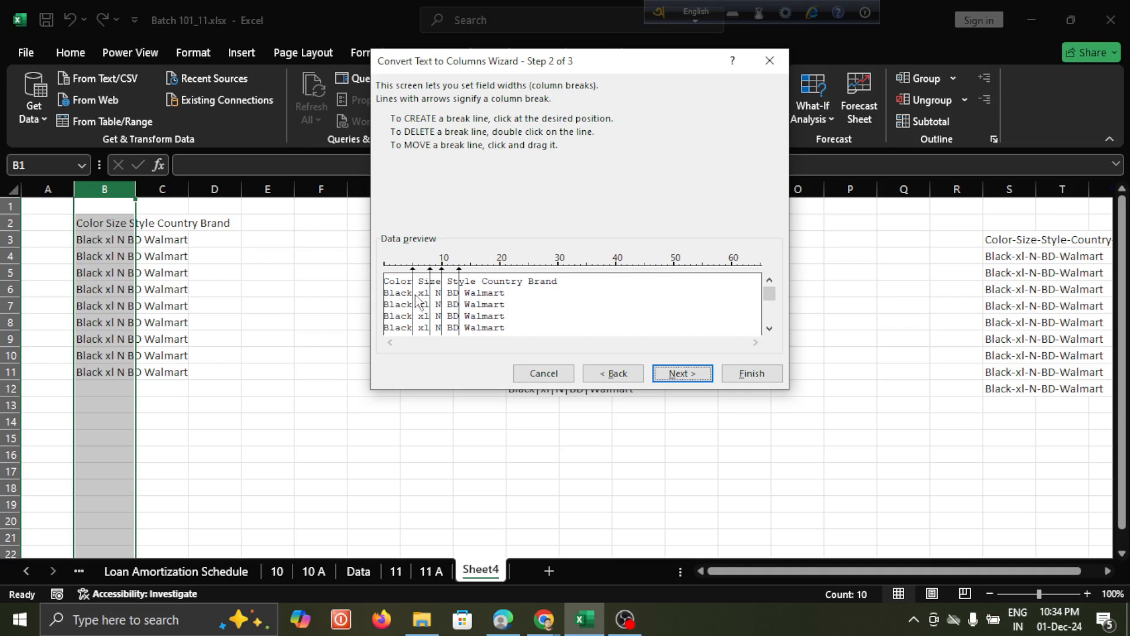
drag(432, 271, 435, 275)
drag(442, 270, 448, 272)
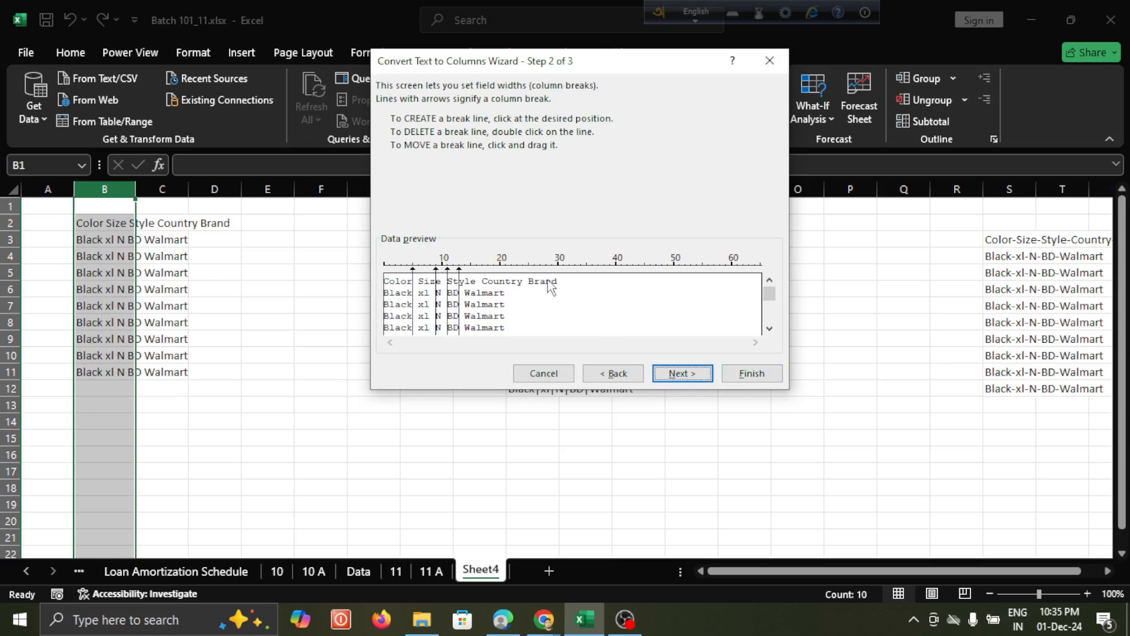
click(753, 373)
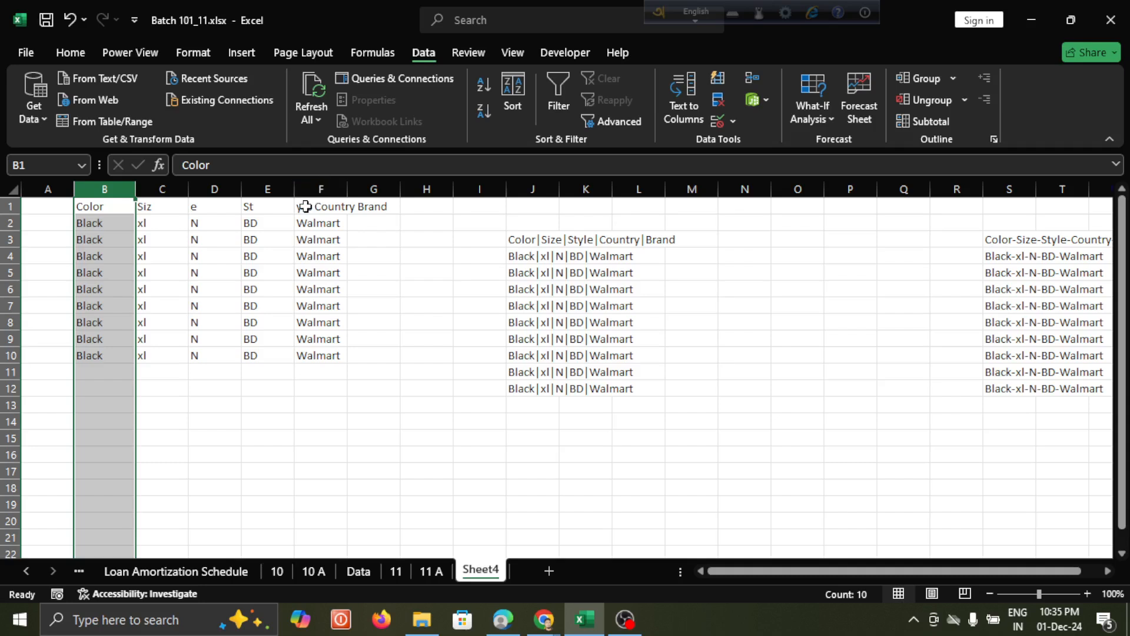
key(ctrl+z)
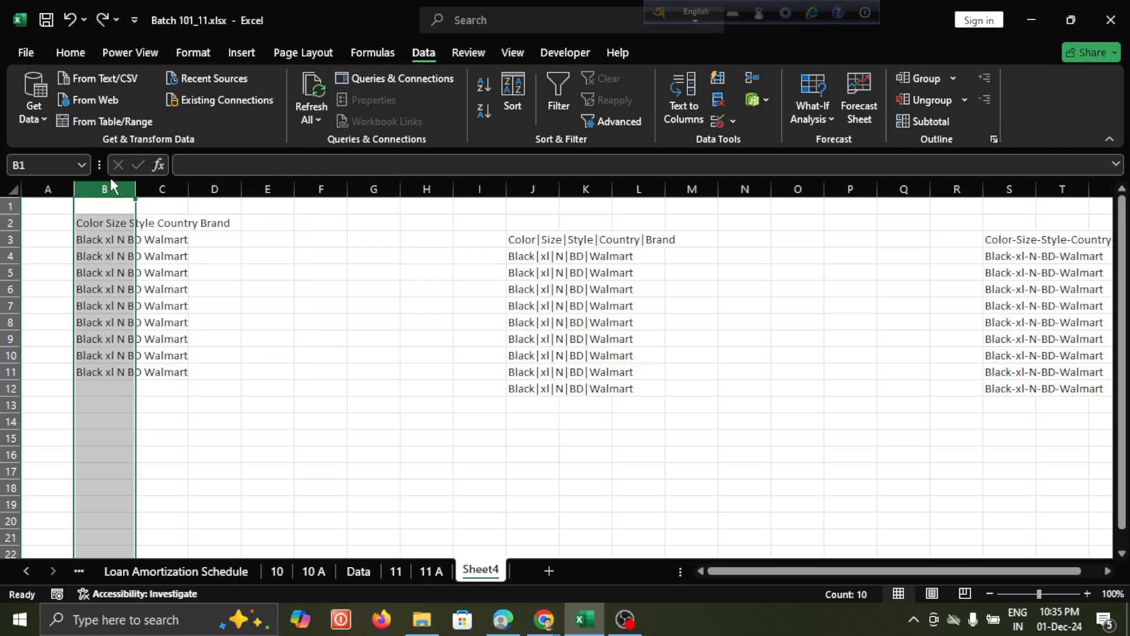
Switch to the Google Meet call in Chrome and admit the participant waiting to join
click(544, 619)
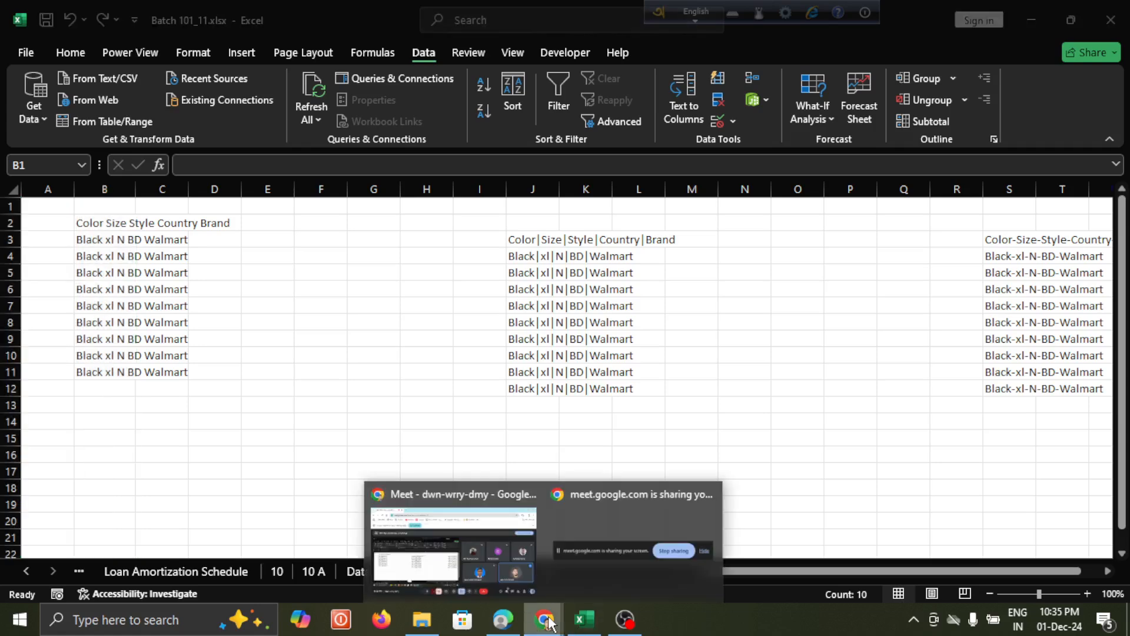
click(499, 556)
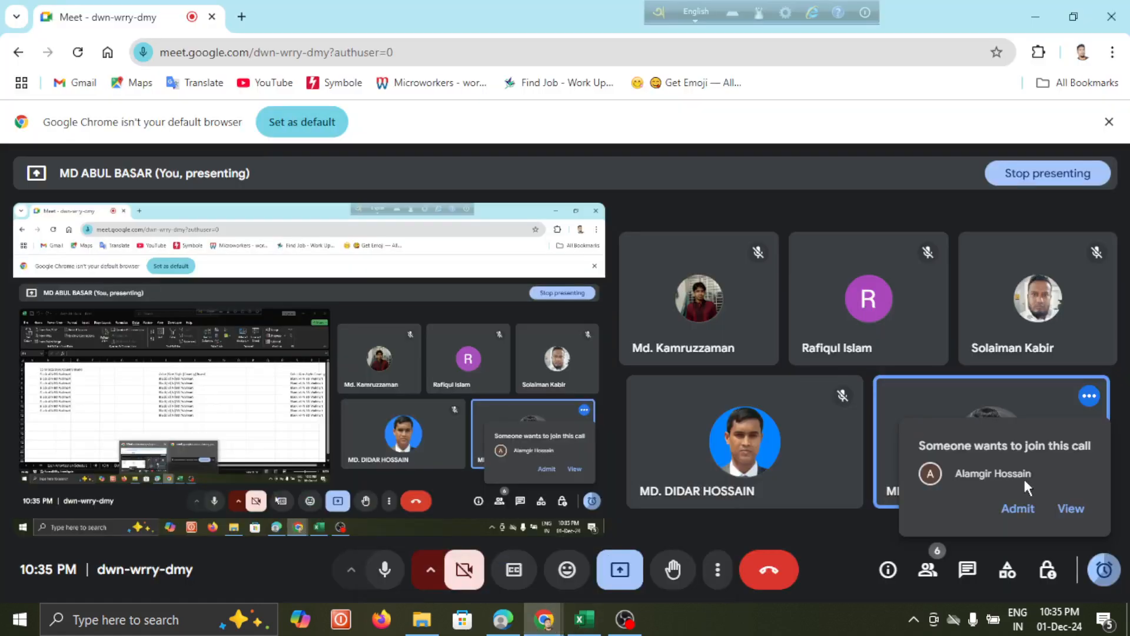
click(1011, 512)
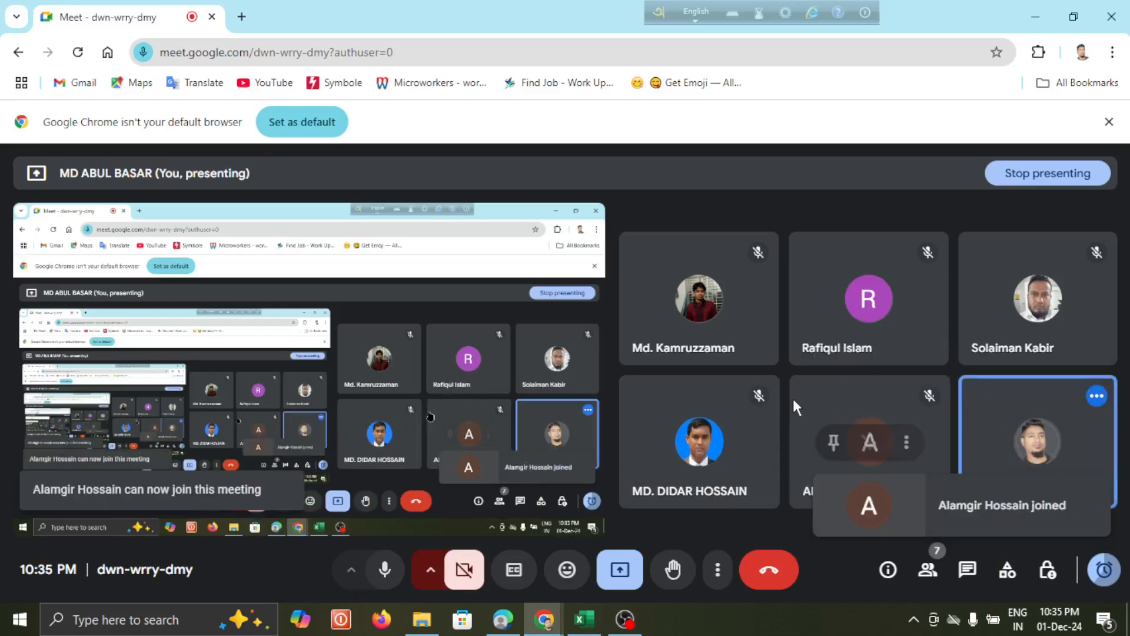
click(497, 628)
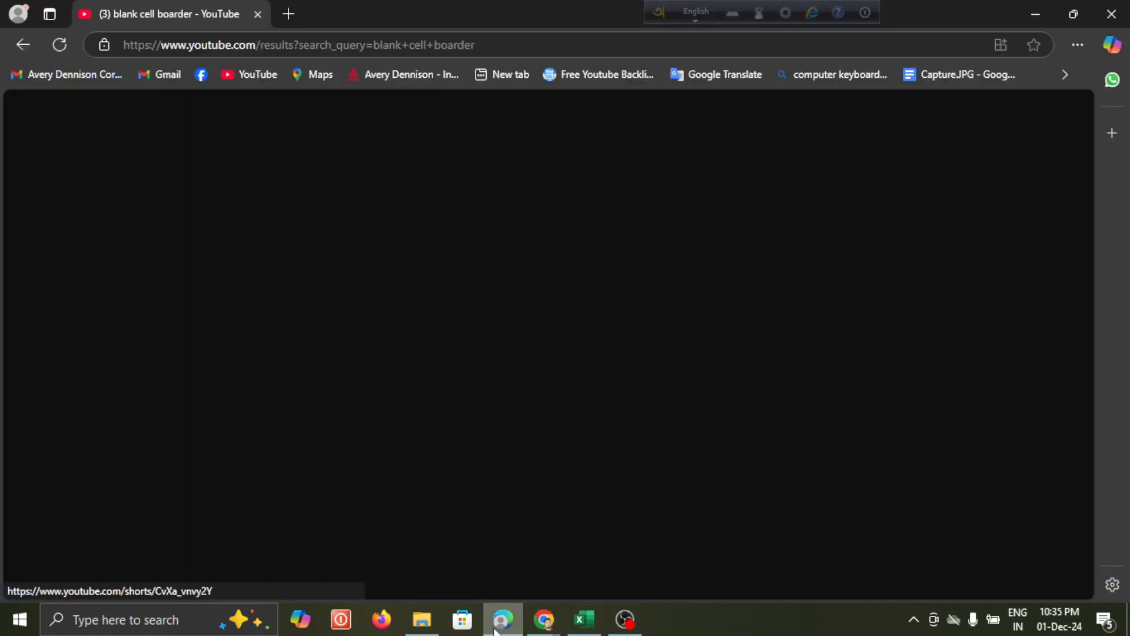
Return to the Excel workbook and split column B with delimited Text to Columns, using a space as the Other delimiter and General format
click(591, 631)
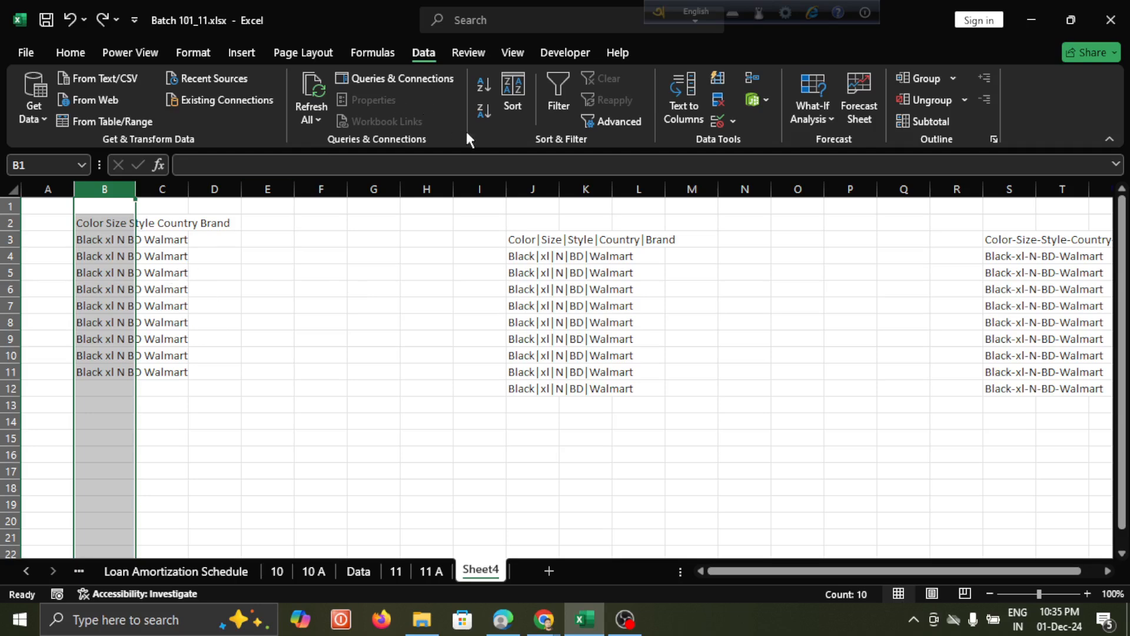
click(678, 105)
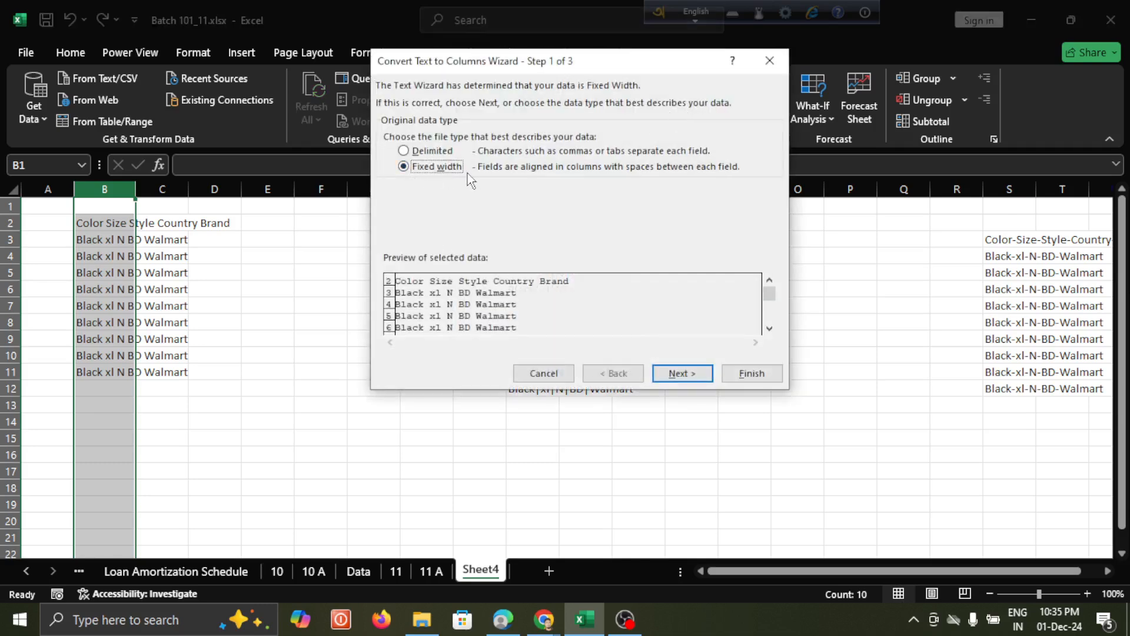
click(409, 152)
click(686, 375)
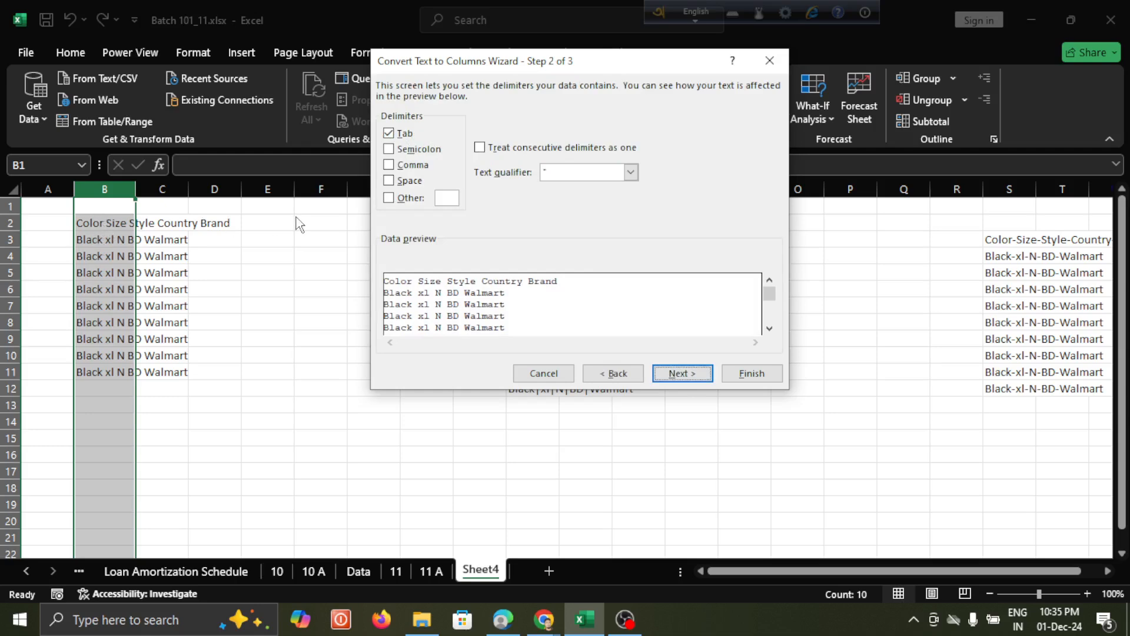
click(392, 200)
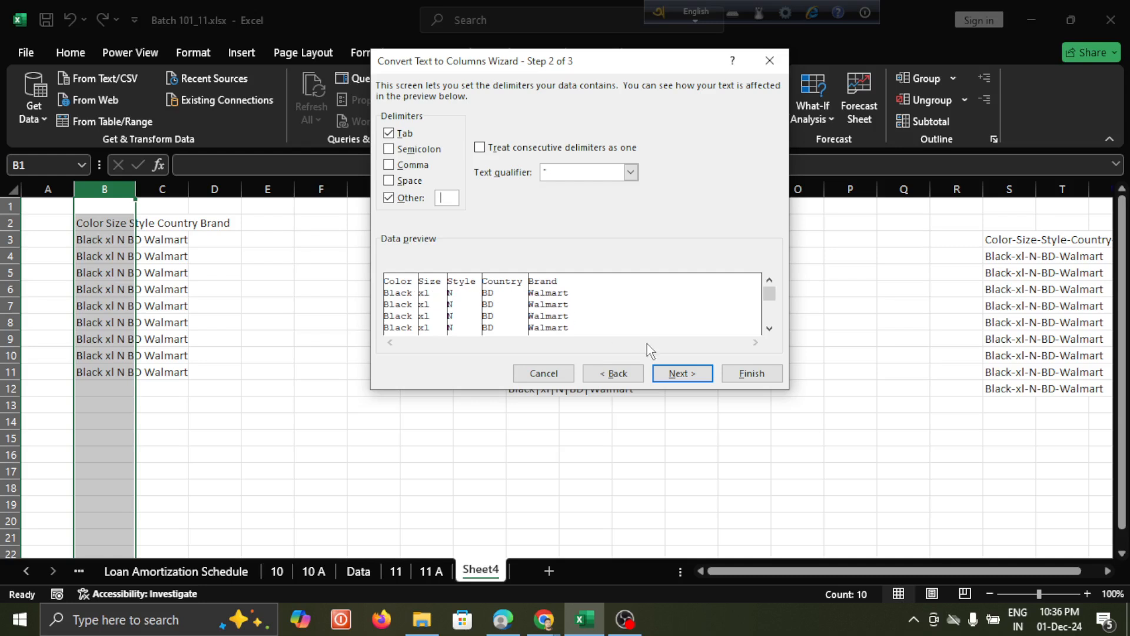
click(676, 373)
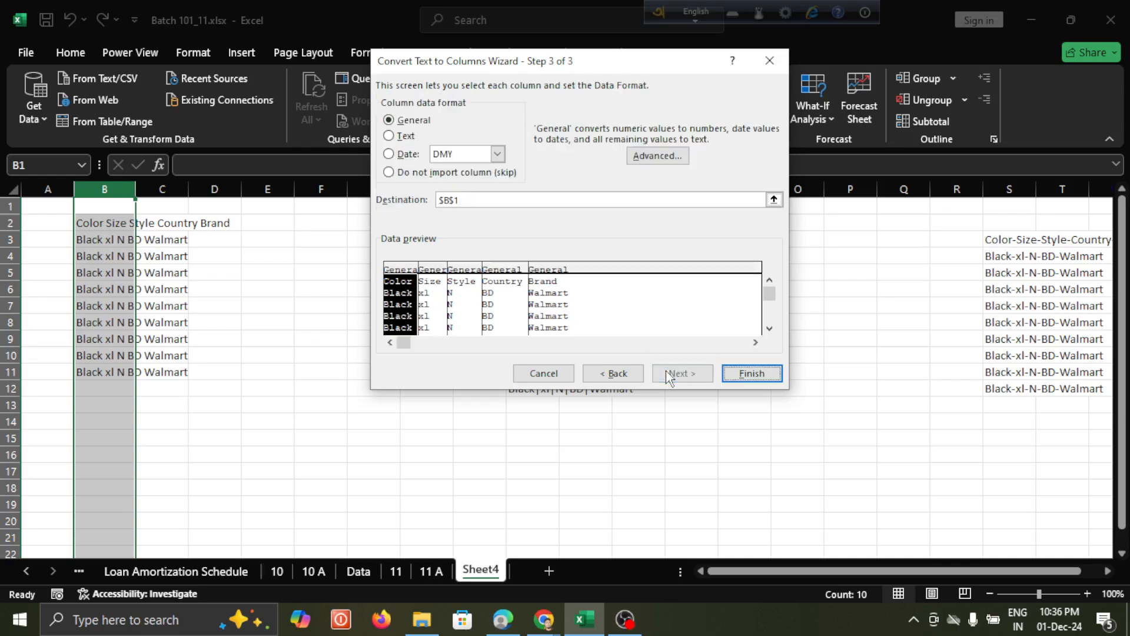
click(756, 375)
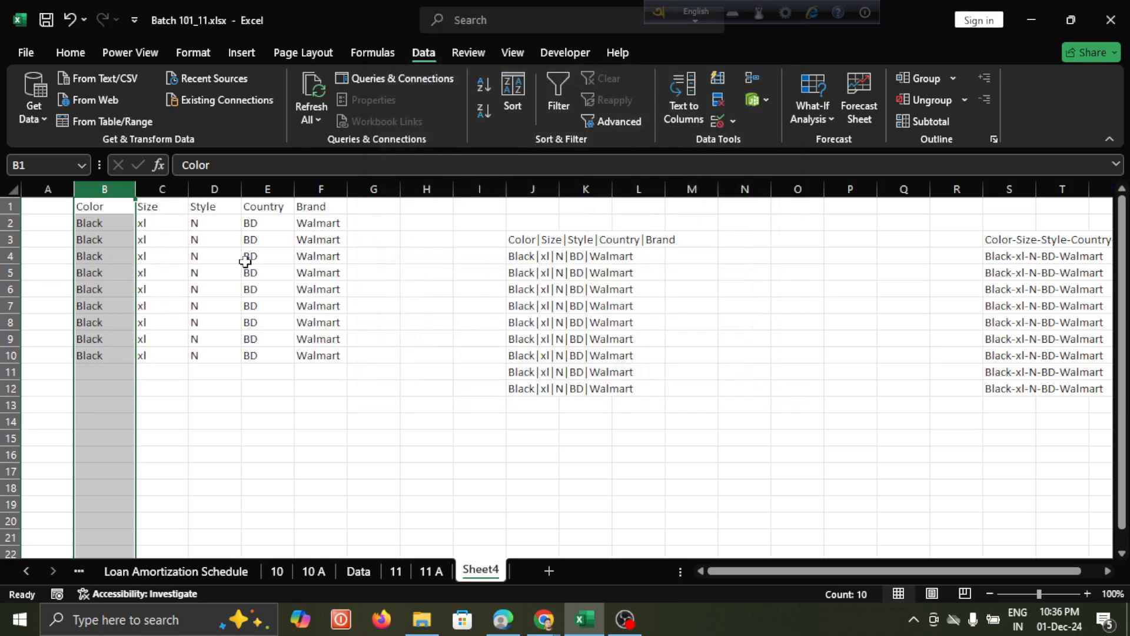
Review the separated Color, Size, Style, Country and Brand columns in B1:F10 one by one
click(104, 207)
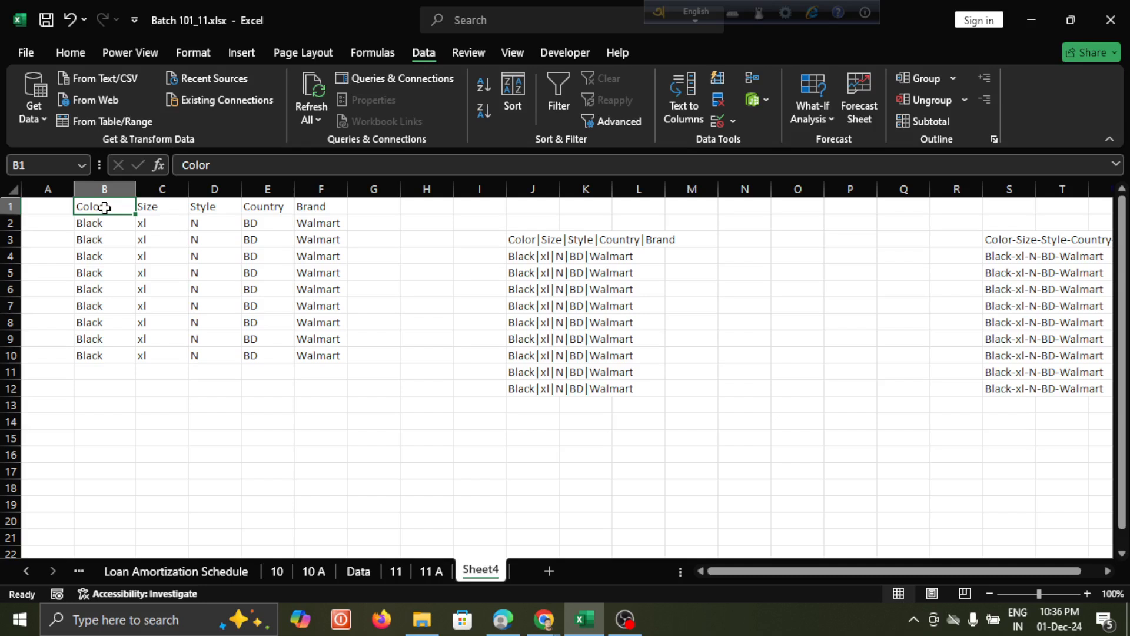
drag(104, 207, 102, 361)
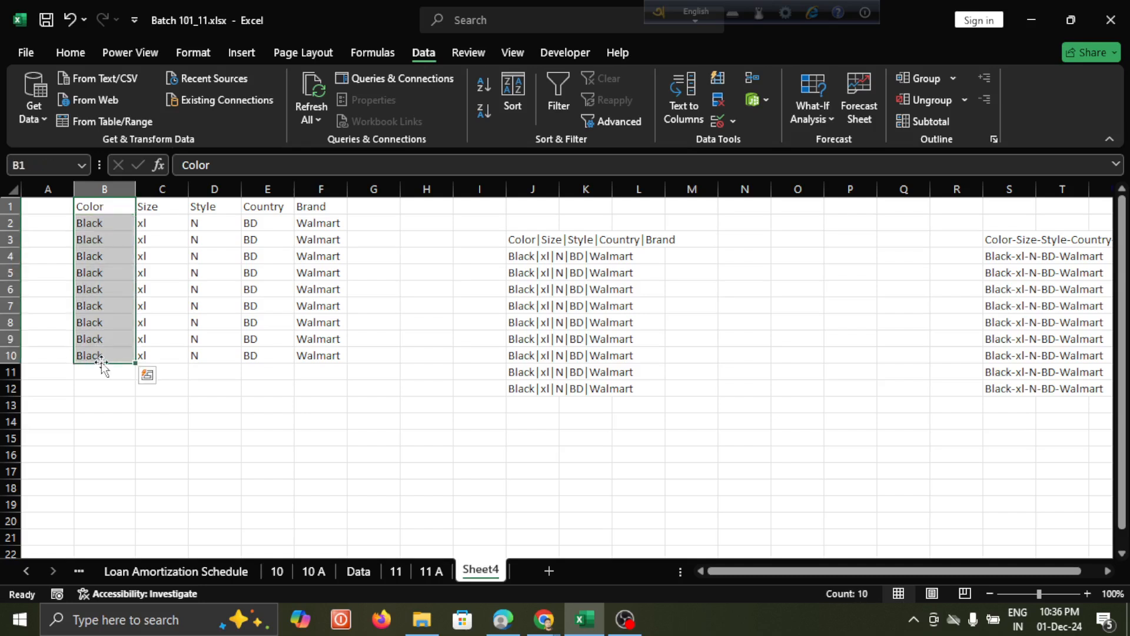
click(162, 205)
drag(163, 200, 159, 356)
click(212, 206)
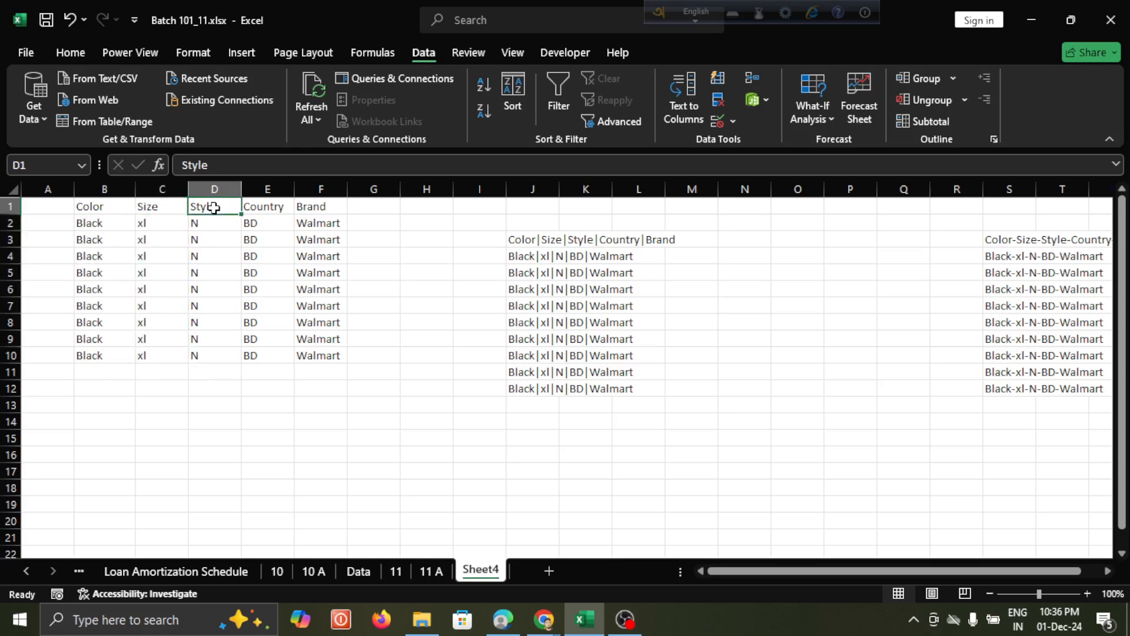
drag(212, 208, 215, 340)
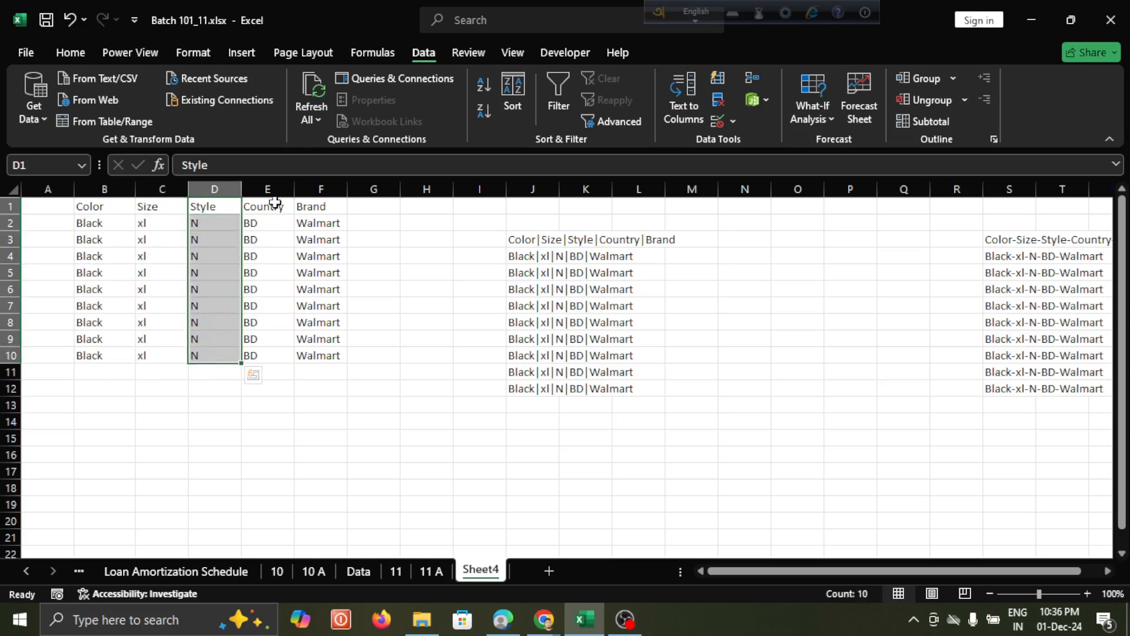
drag(273, 206, 271, 354)
click(321, 189)
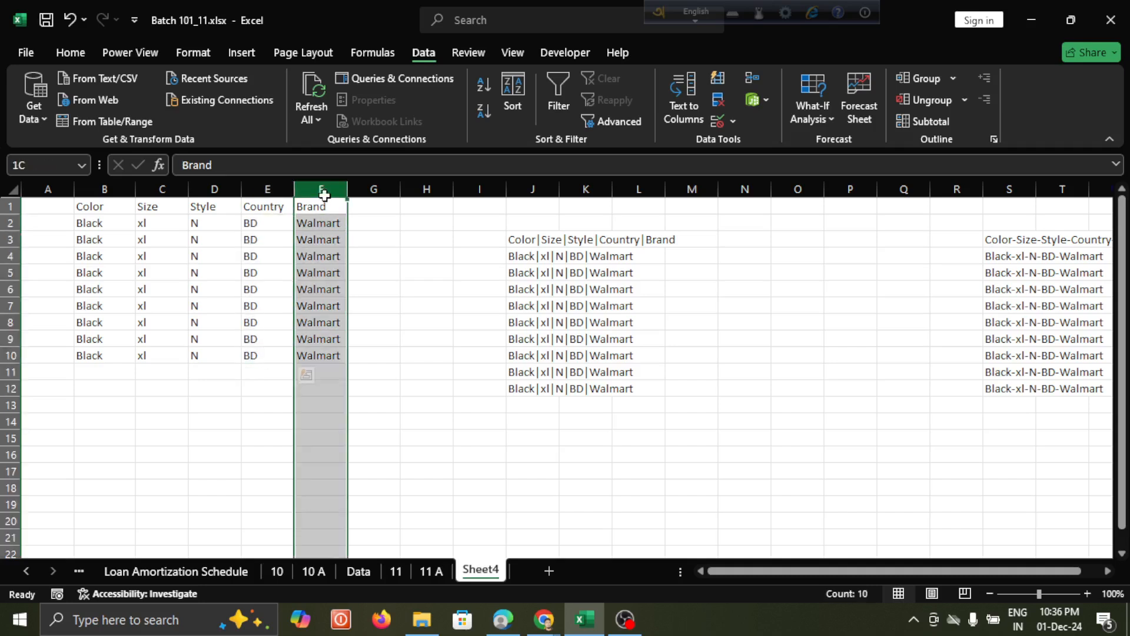
click(320, 228)
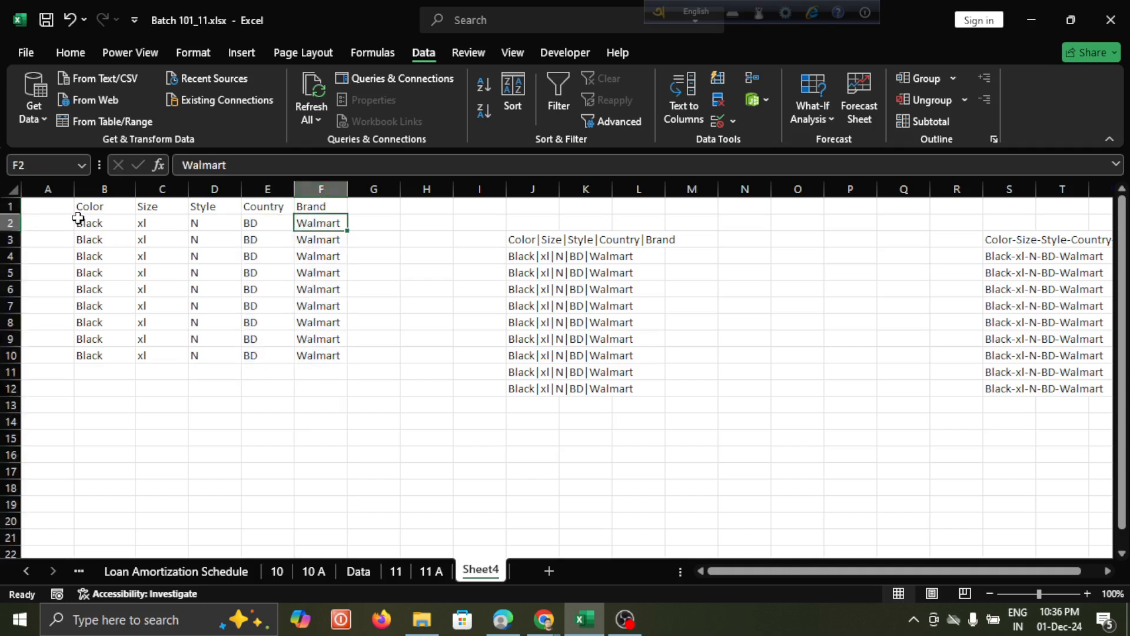
drag(84, 207, 334, 360)
Switch to the Google Meet call in Chrome, admit the waiting participant and return to the Excel workbook
click(544, 618)
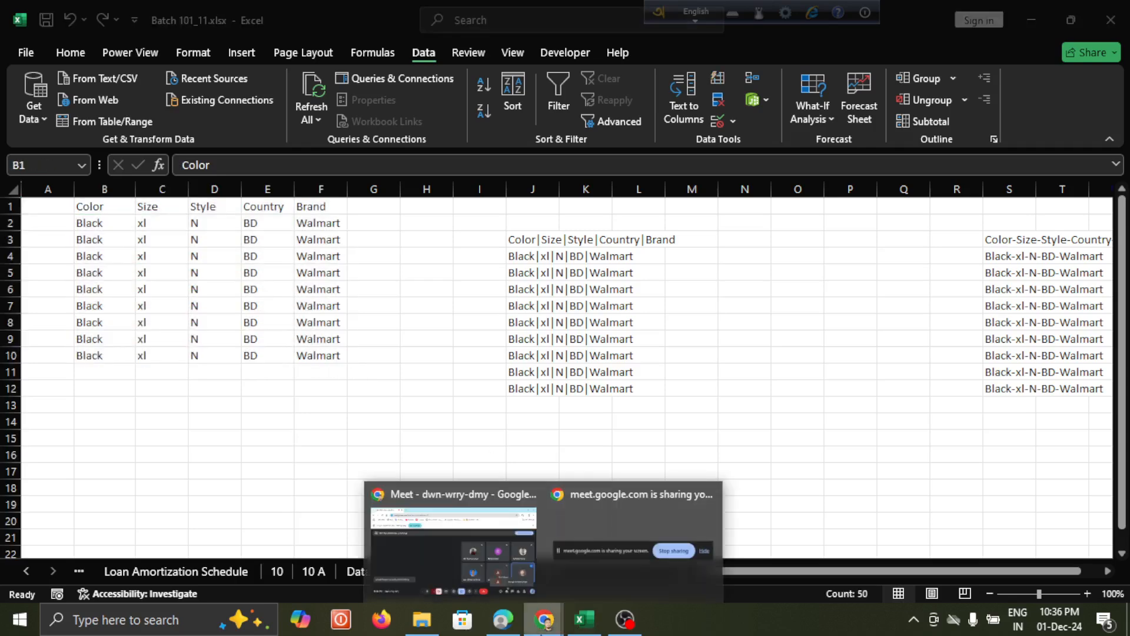
click(471, 553)
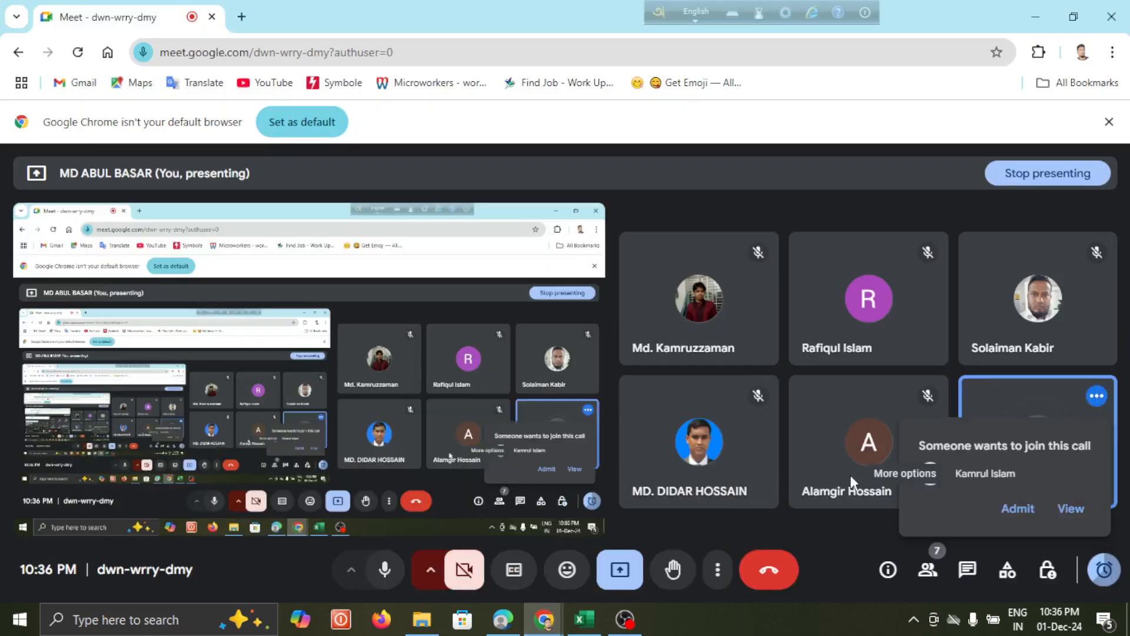
click(1015, 514)
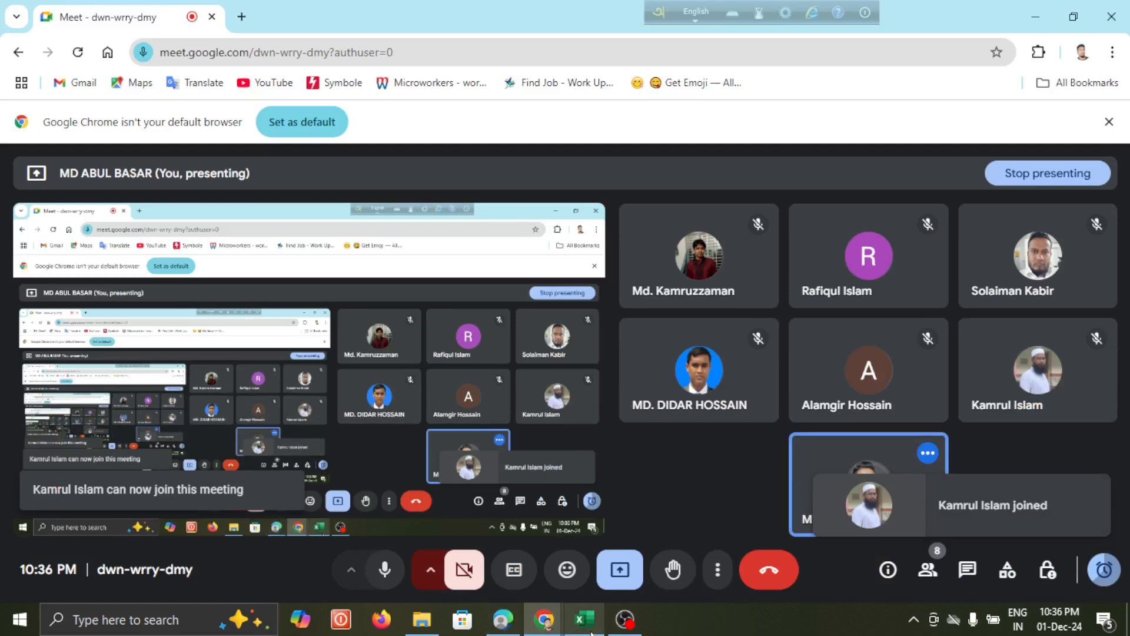
mouse_move(545, 629)
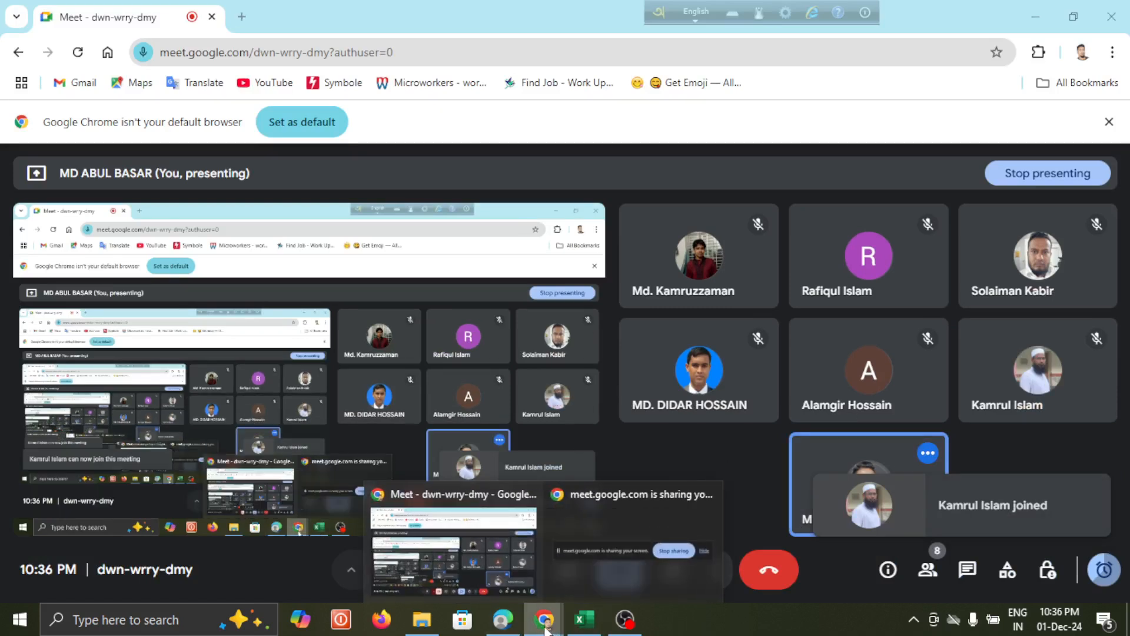
click(583, 619)
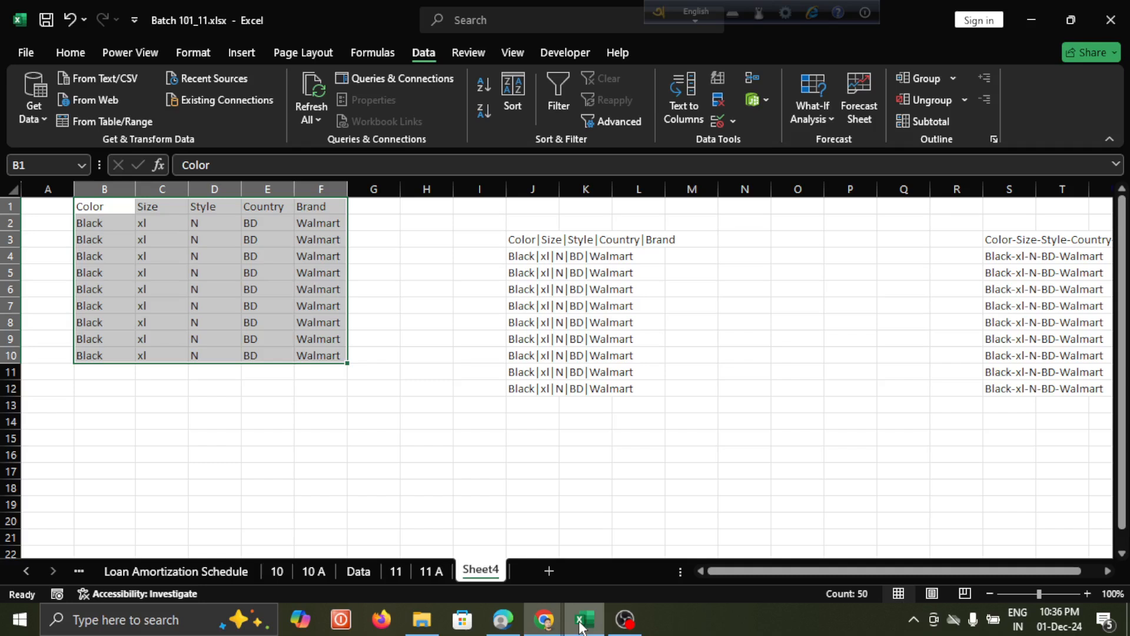
Examine the split table in B1:F10 and the pipe separators in the header text of cell J3
click(413, 250)
drag(94, 207, 305, 355)
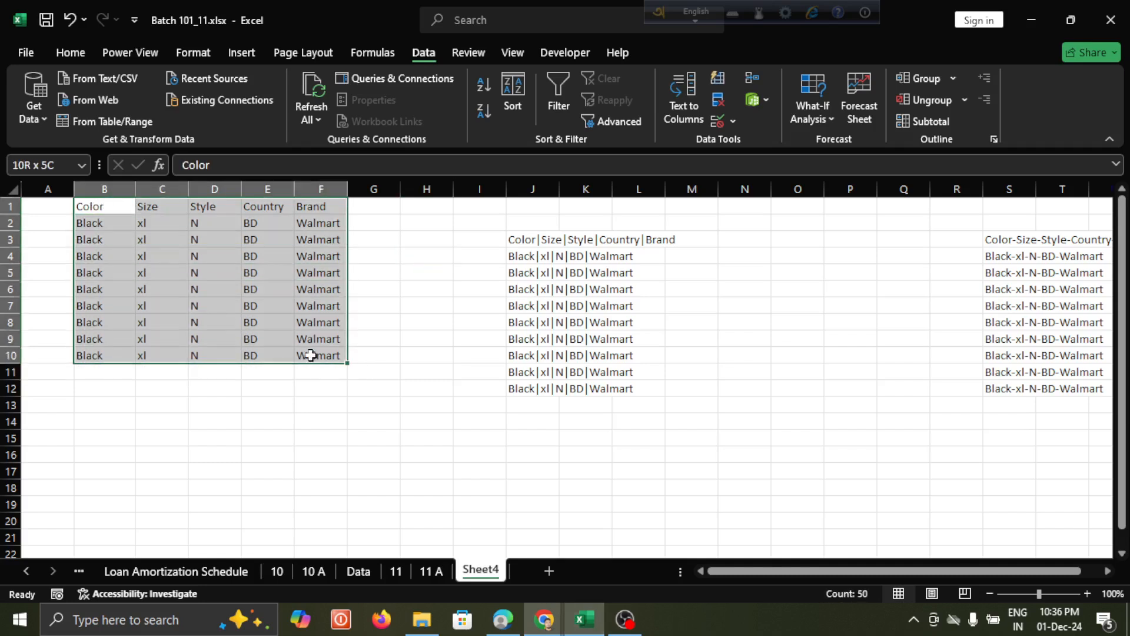
click(536, 270)
key(ctrl+Down)
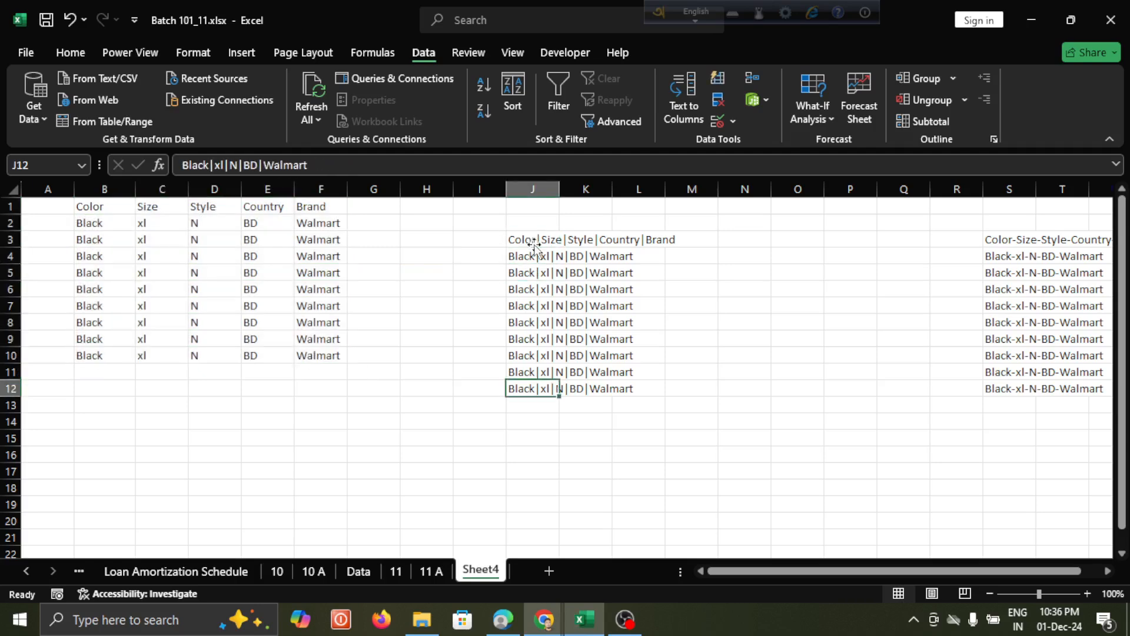
click(531, 234)
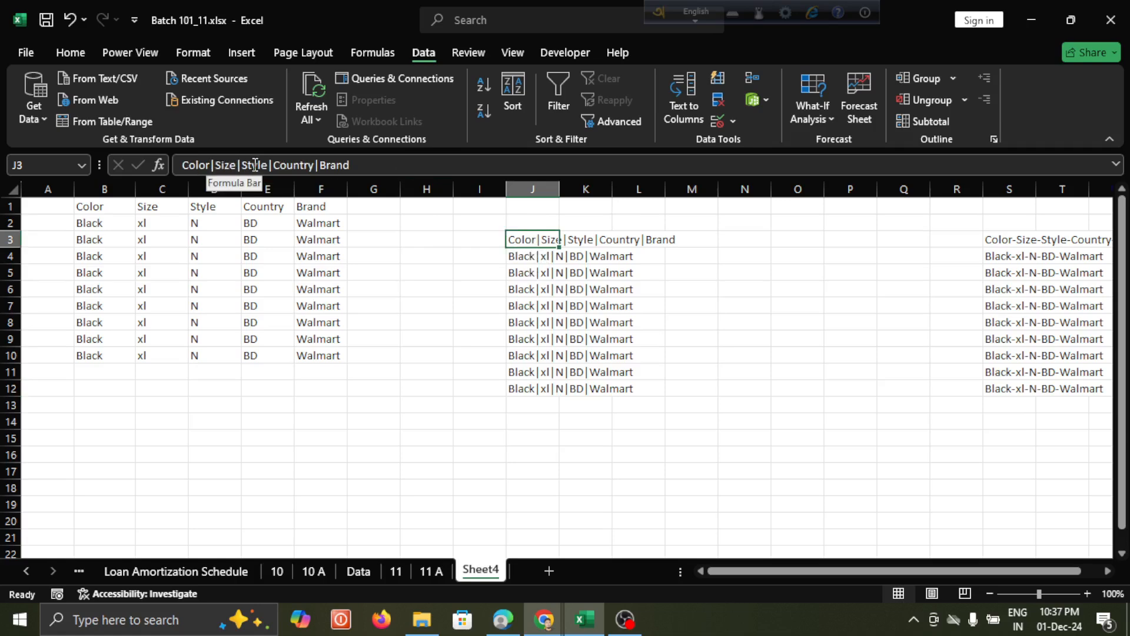
click(281, 165)
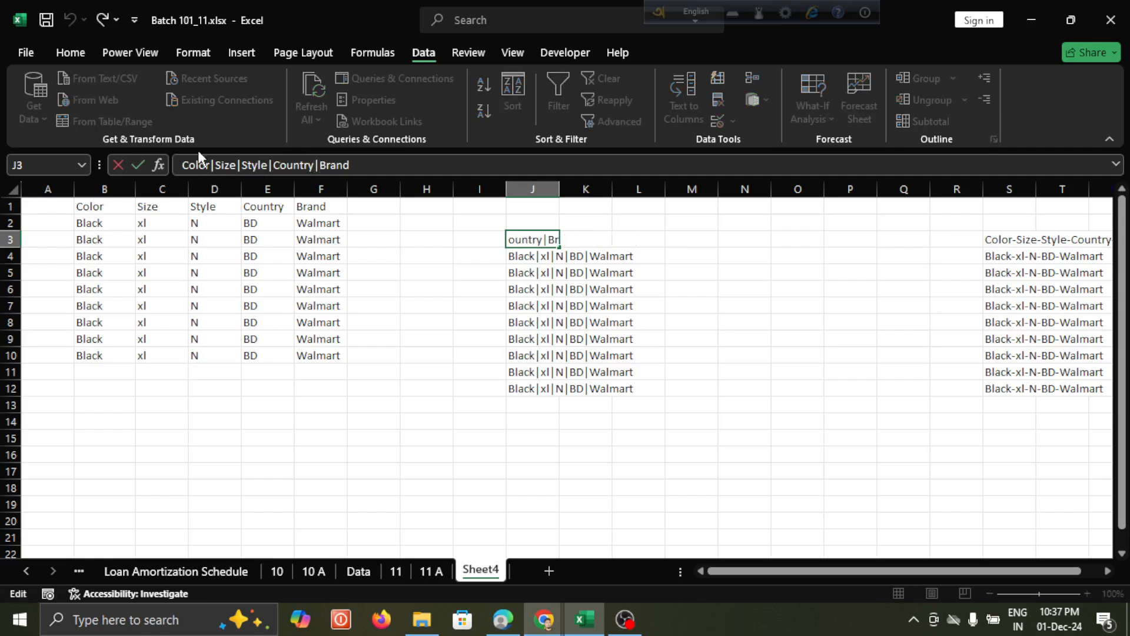
click(214, 165)
key(Escape)
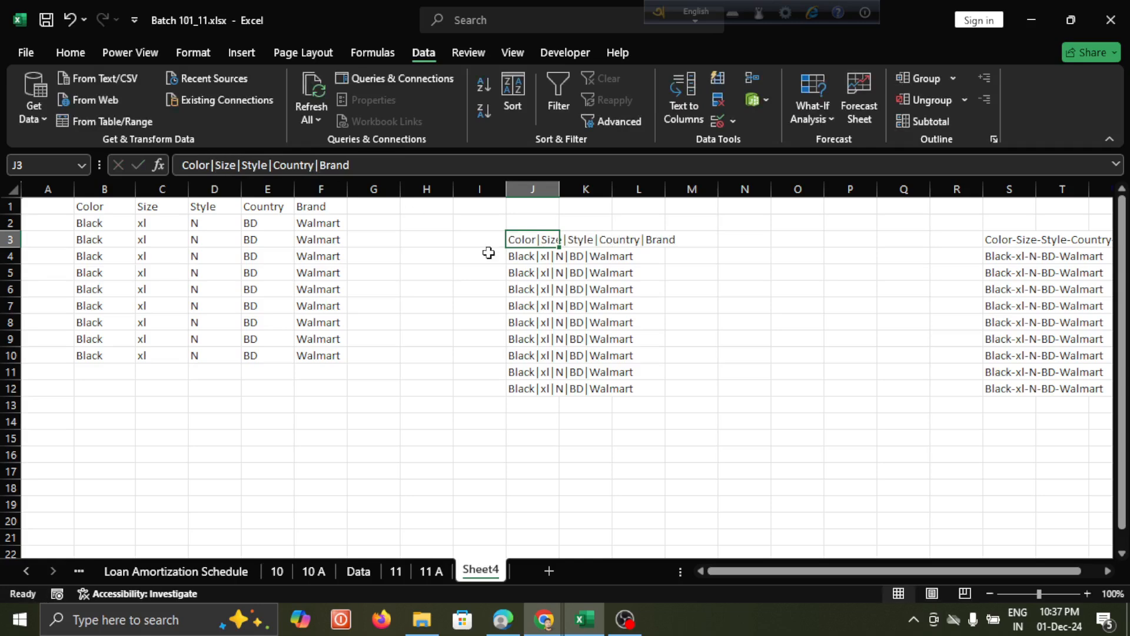
Split column J with delimited Text to Columns using | as the Other delimiter, and check the table in J3:N12
click(534, 190)
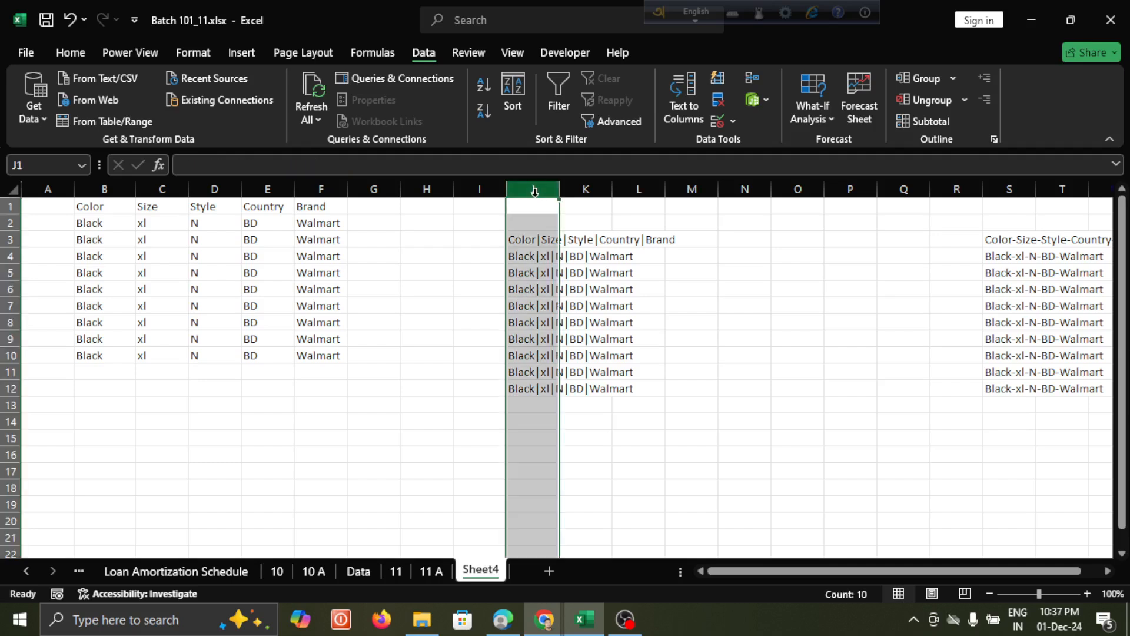
click(537, 238)
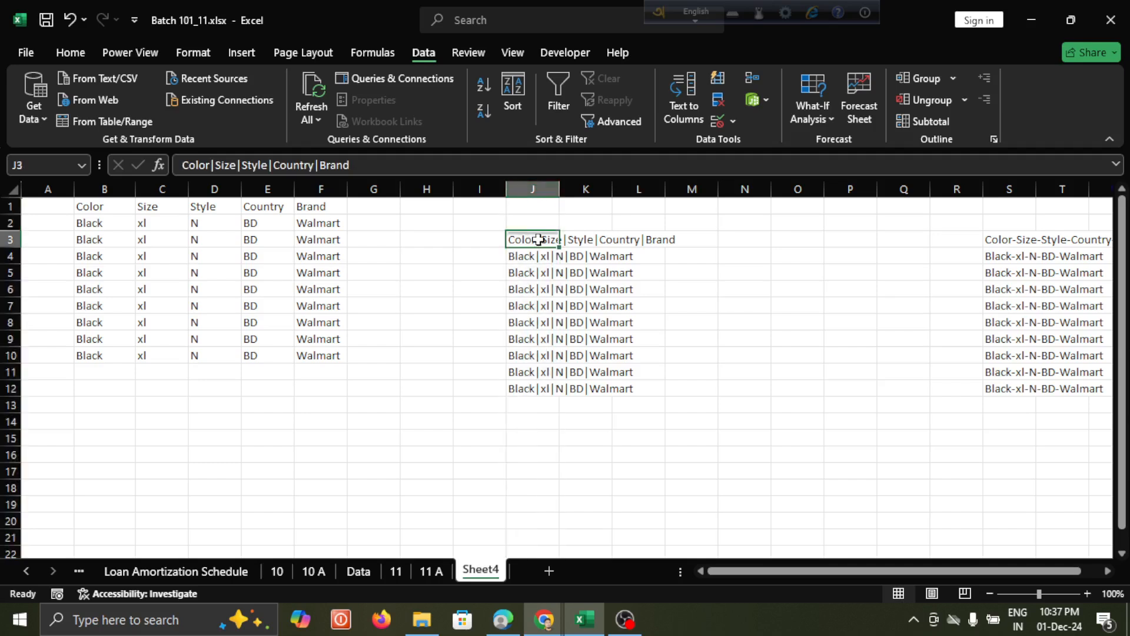
click(540, 184)
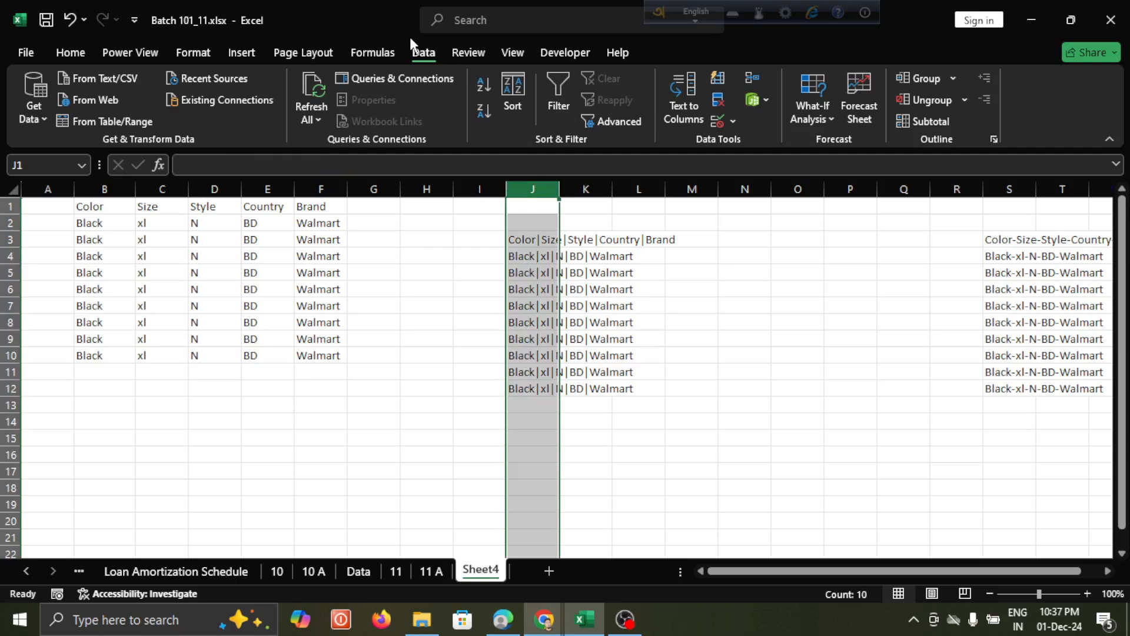
click(674, 101)
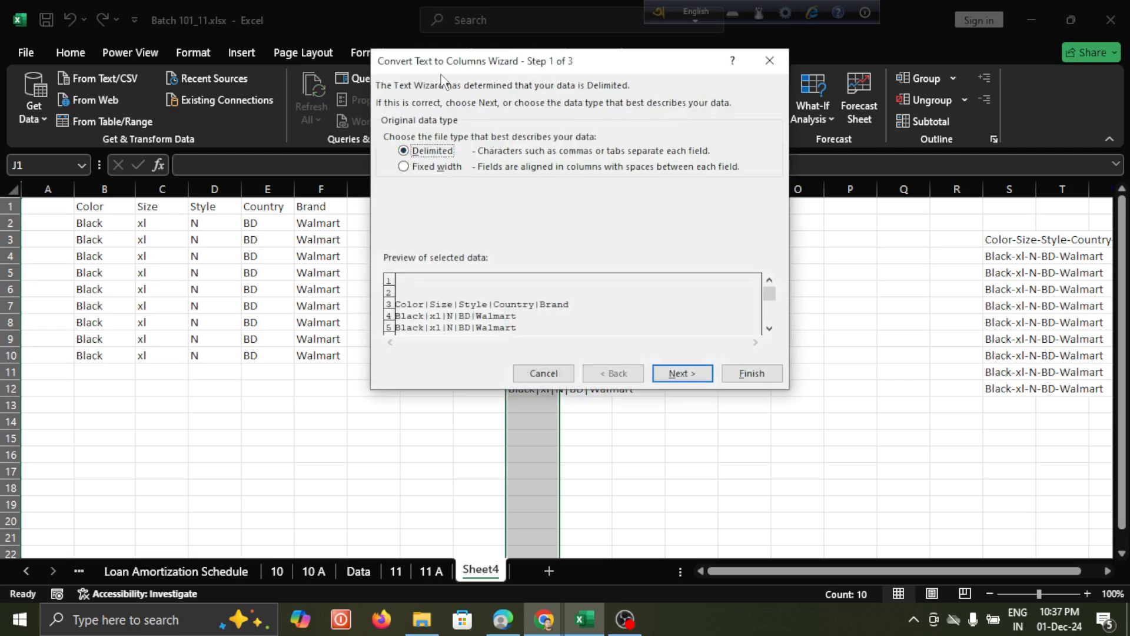
drag(452, 68, 526, 73)
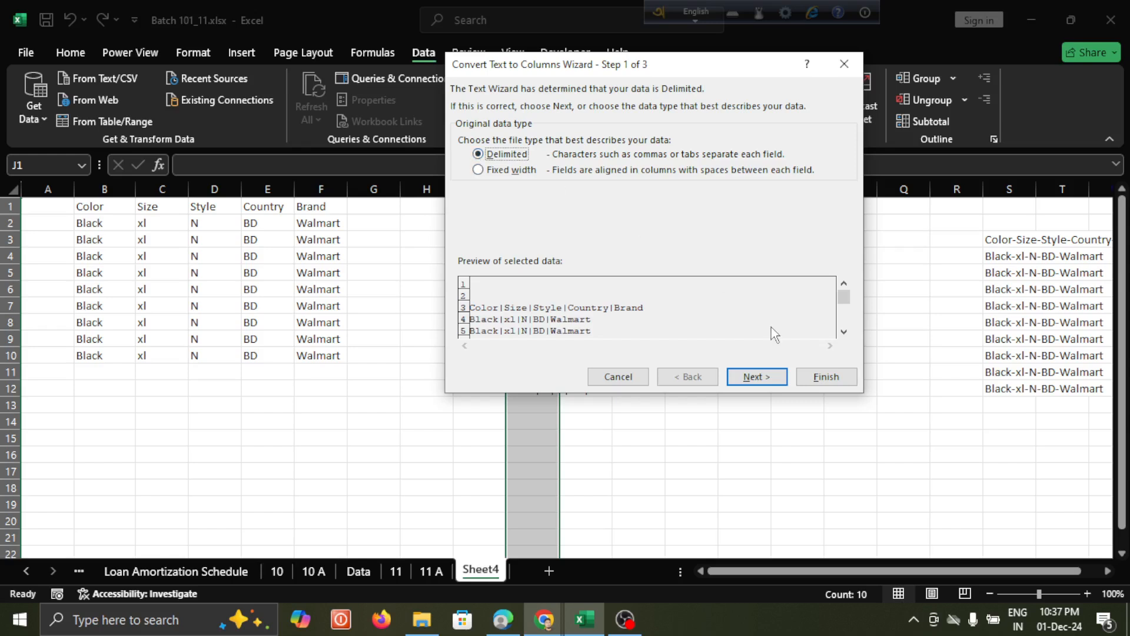
click(761, 380)
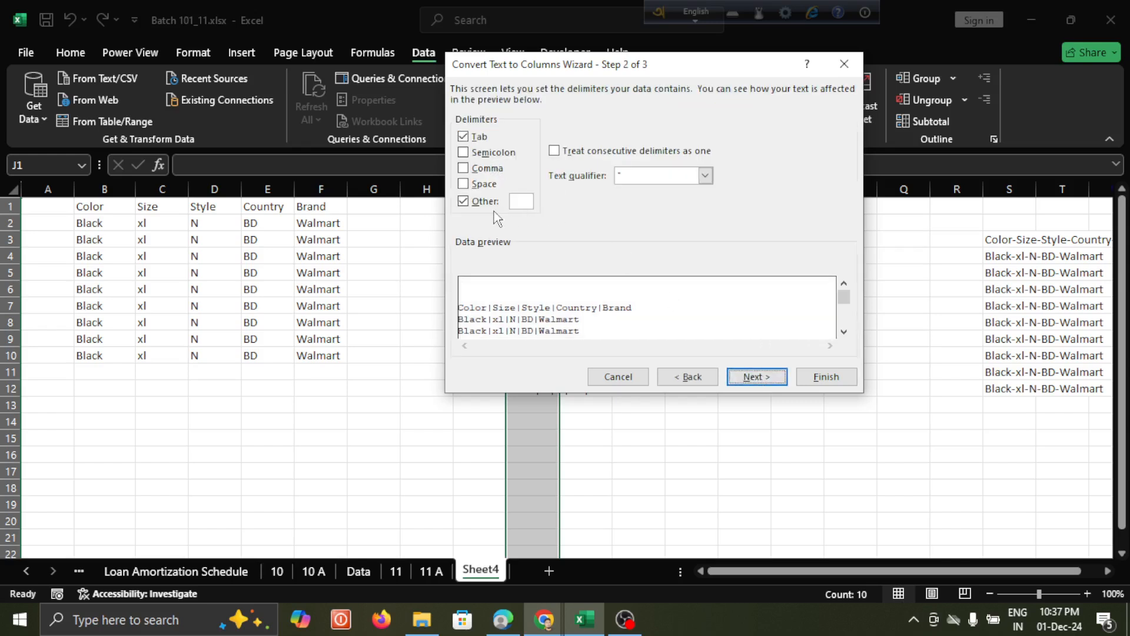
click(464, 201)
click(463, 201)
click(521, 200)
drag(554, 57, 164, 113)
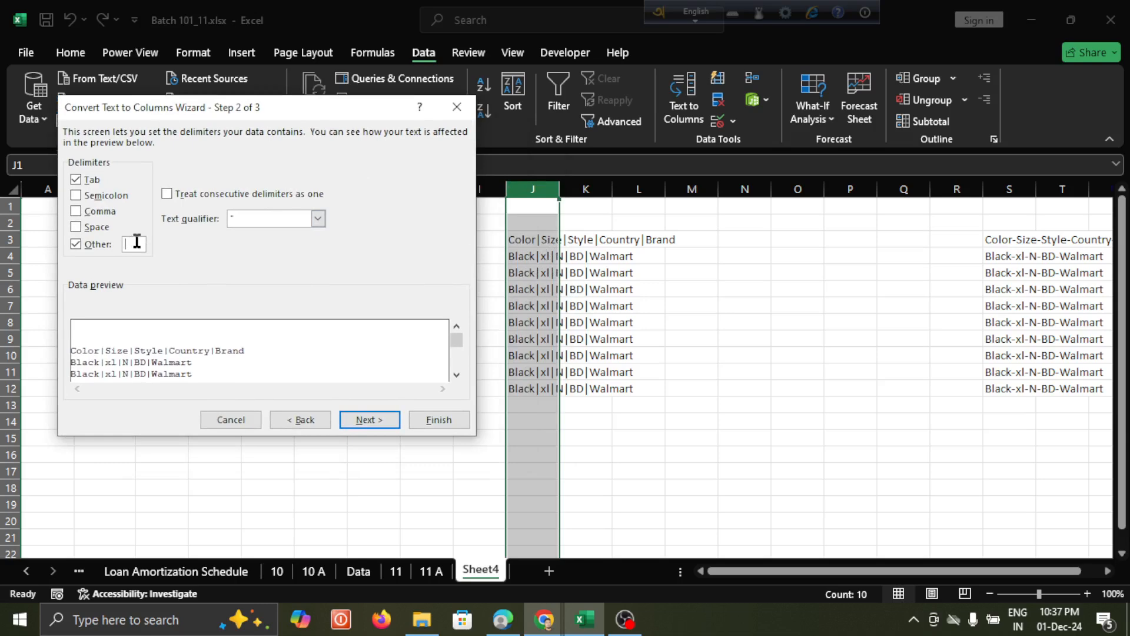
text(|)
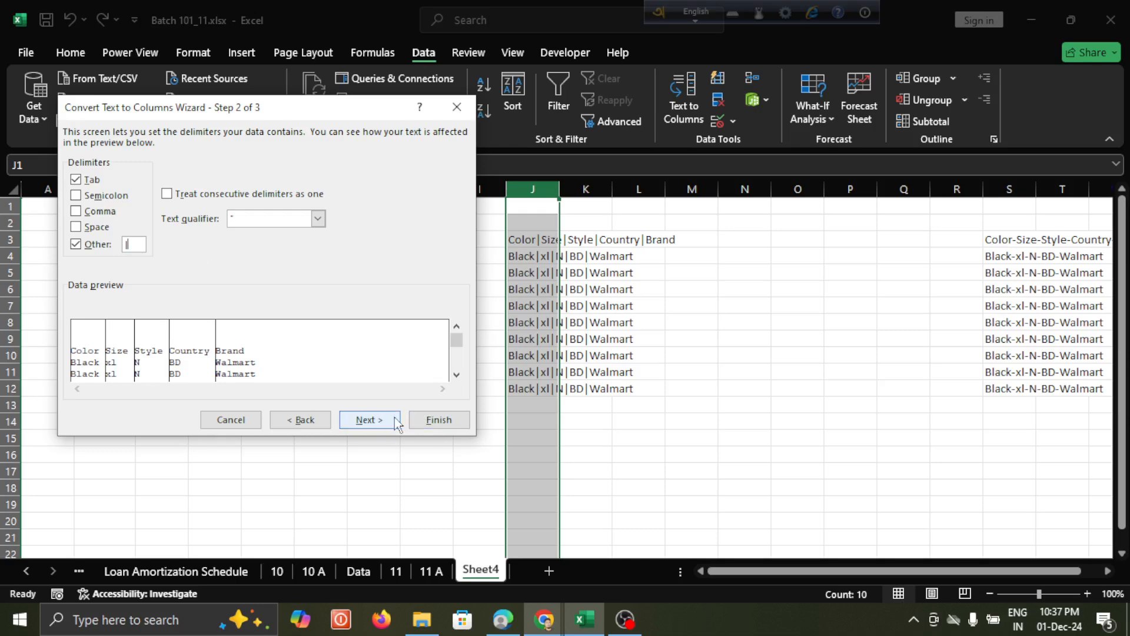
click(446, 422)
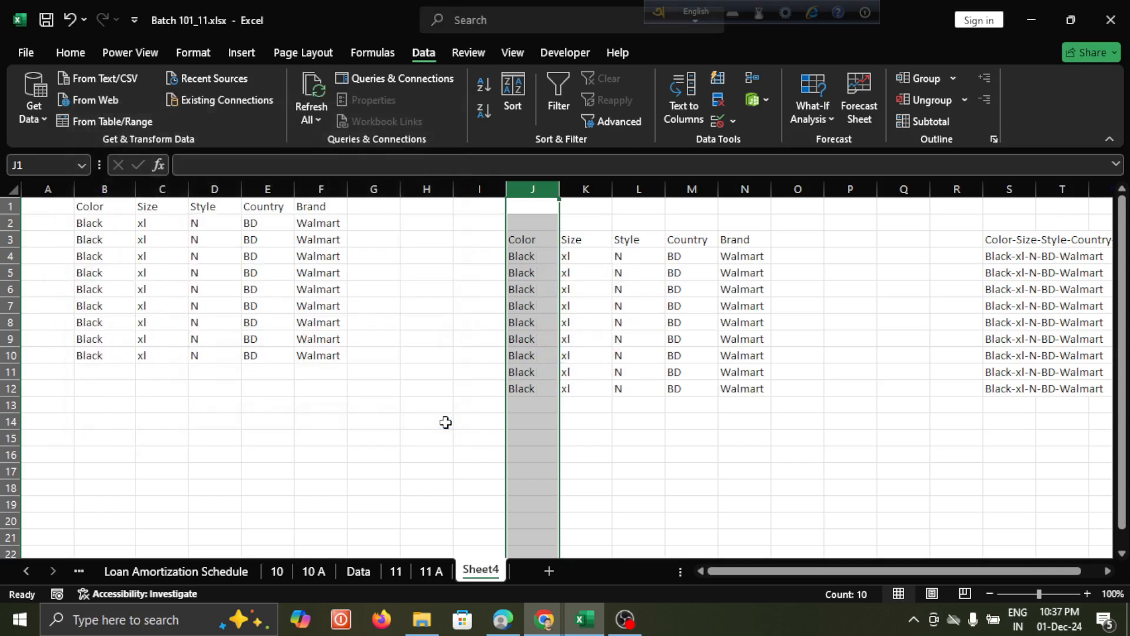
click(530, 240)
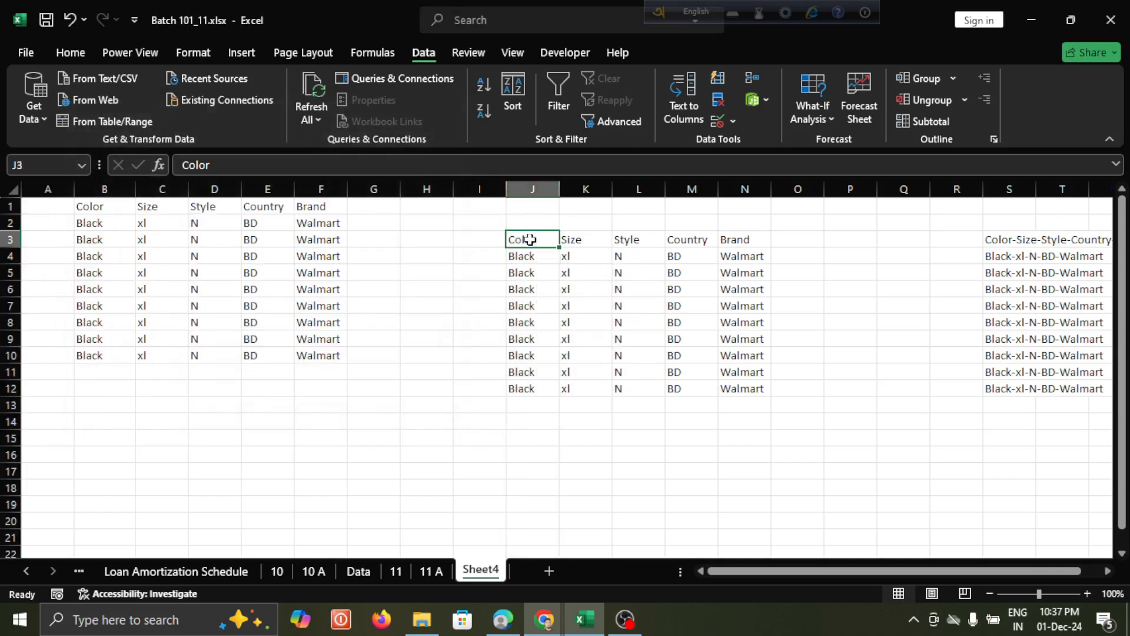
drag(530, 240, 754, 390)
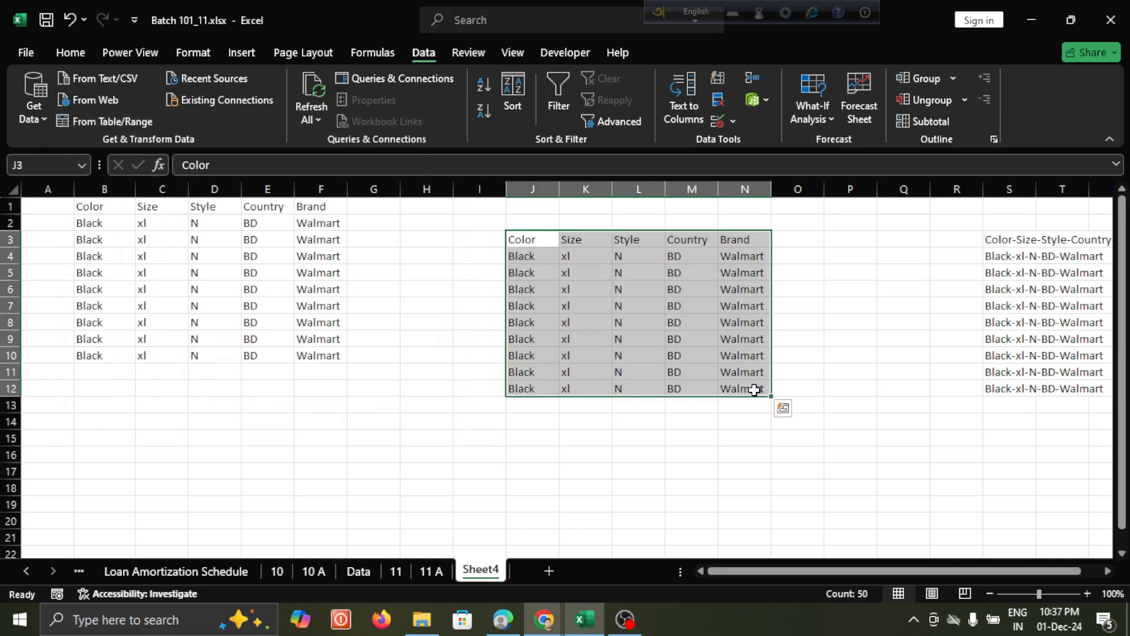
Split column S with delimited Text to Columns, using - as the Other delimiter and adding Comma to the delimiters
scroll(964, 281, right, 3)
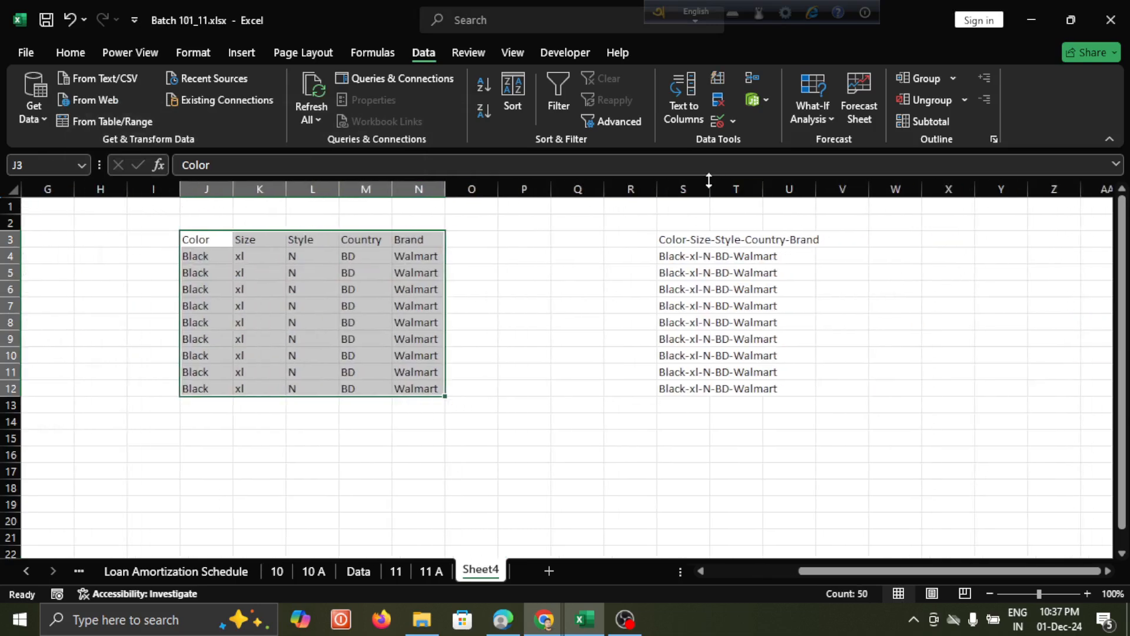
click(686, 189)
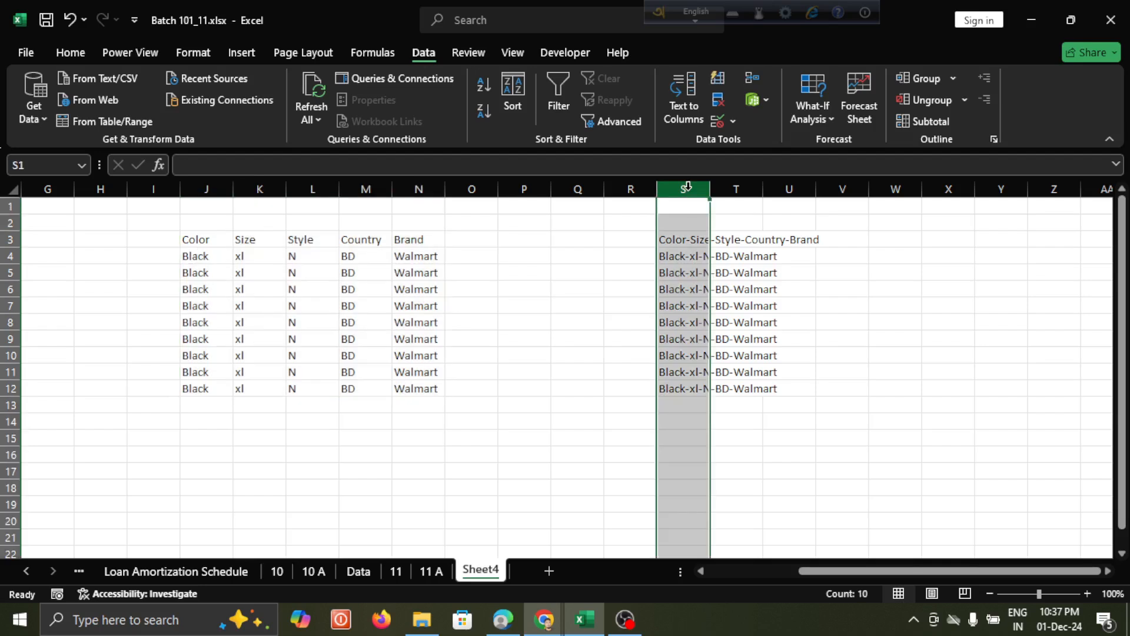
click(684, 244)
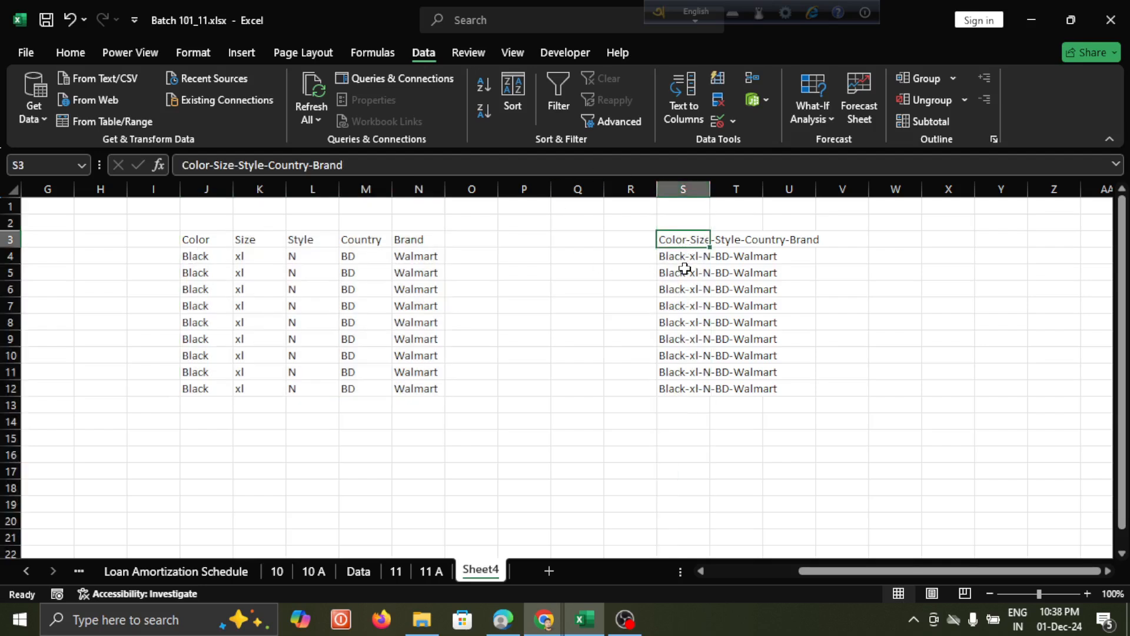
click(684, 267)
click(684, 243)
click(685, 189)
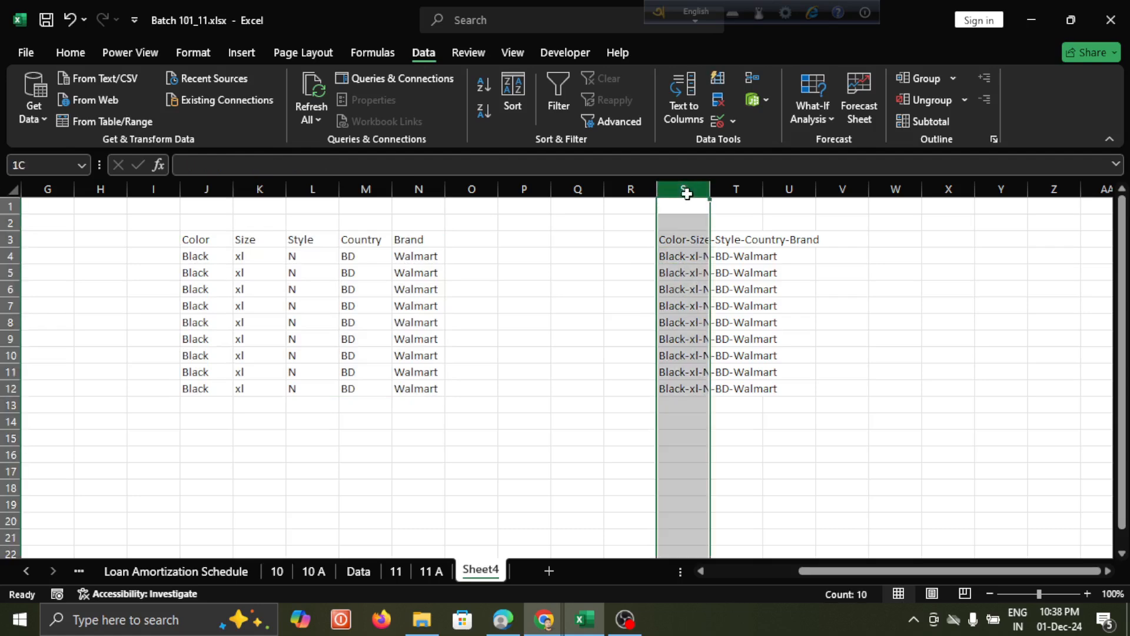
click(692, 107)
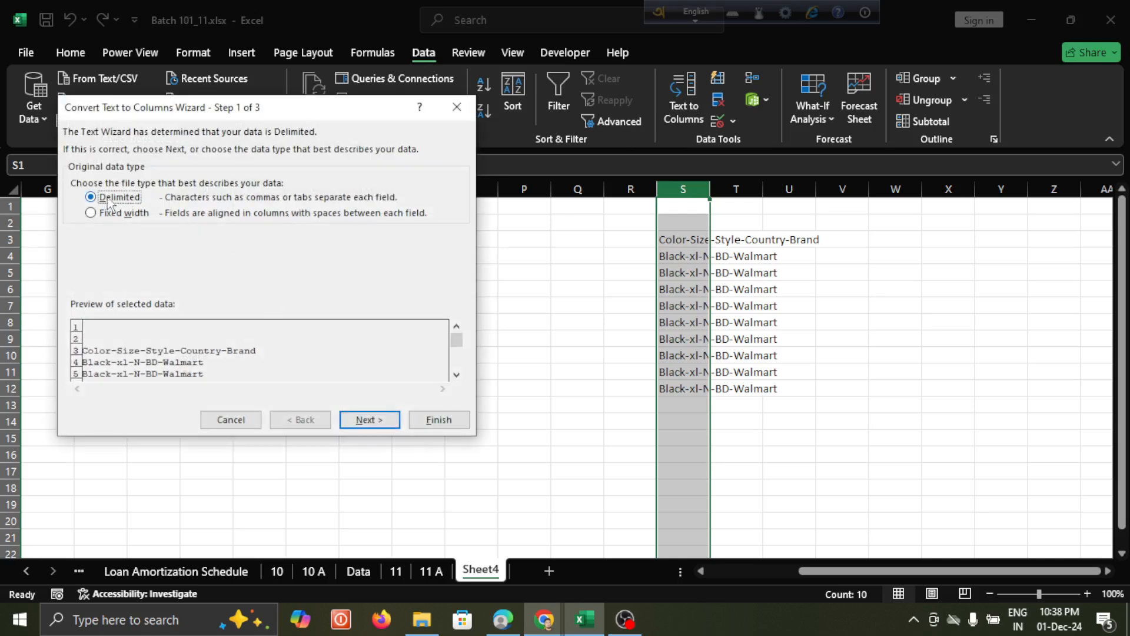
click(369, 420)
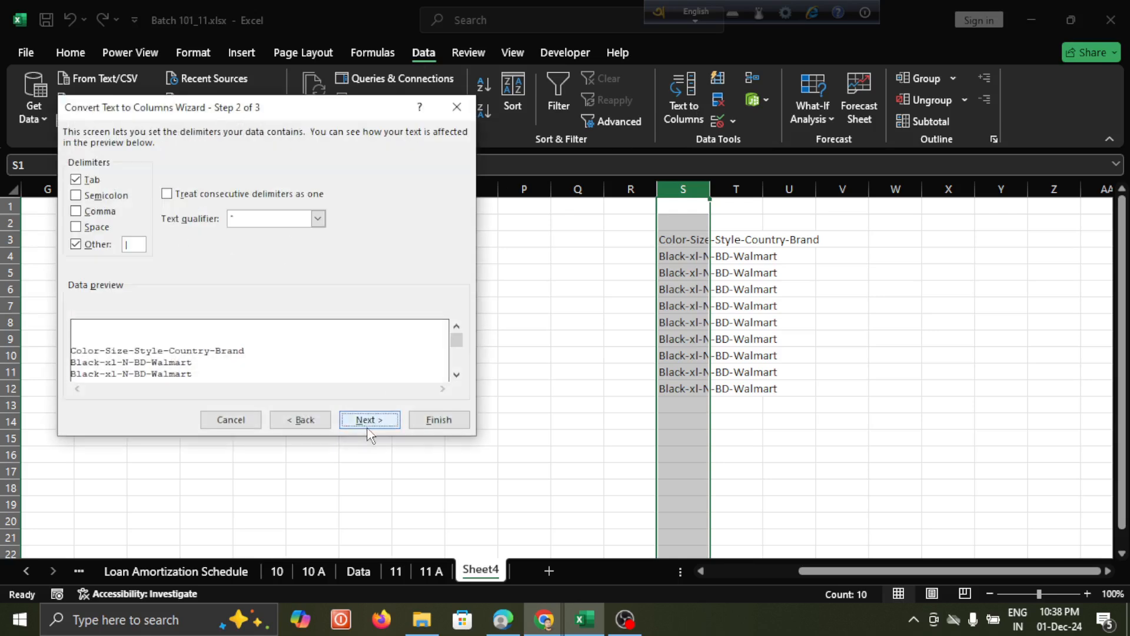
click(76, 245)
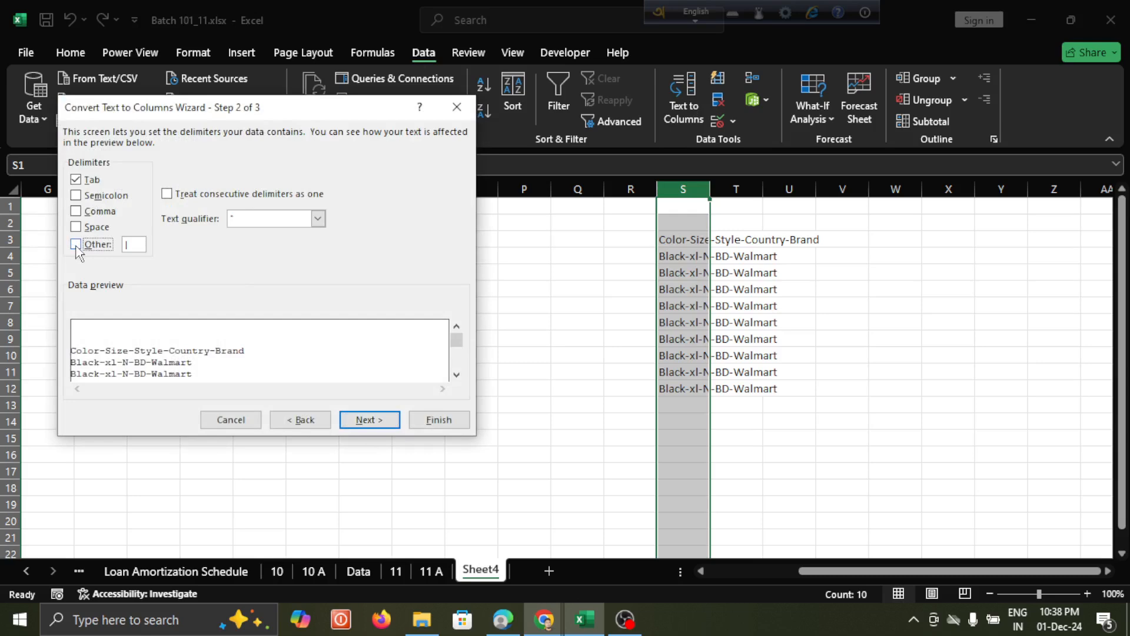
click(76, 213)
click(77, 245)
click(136, 244)
text(-)
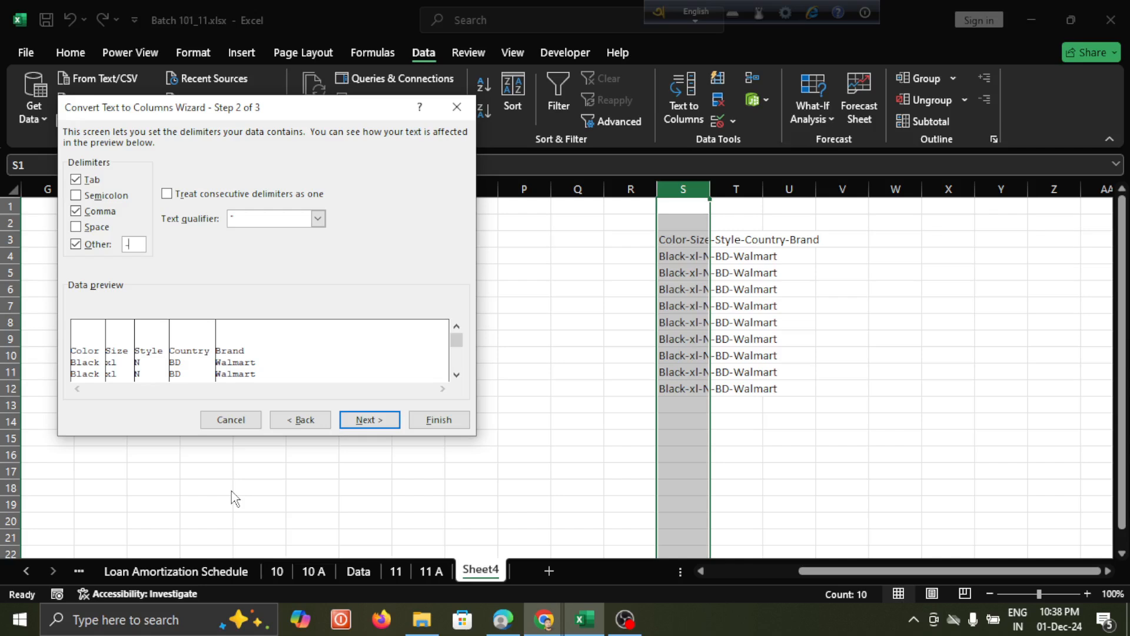
click(437, 419)
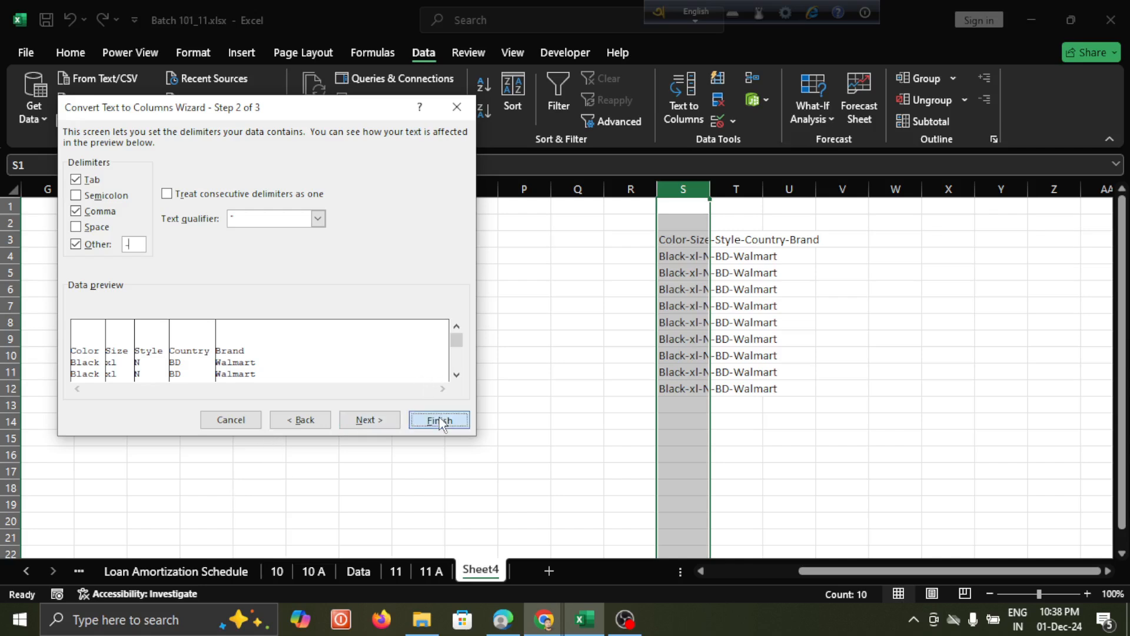
Review the split table in S3:W12 and compare it with the tables in B1:F10 and J3:N12
click(677, 251)
drag(675, 241, 892, 383)
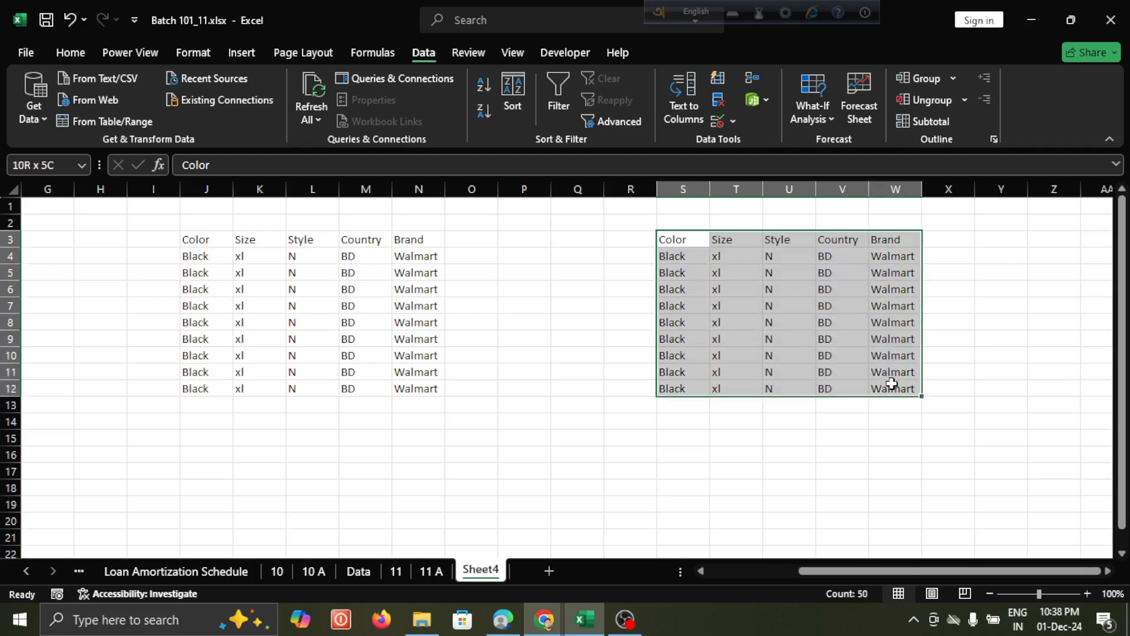
click(688, 235)
drag(680, 240, 910, 389)
scroll(675, 363, left, 3)
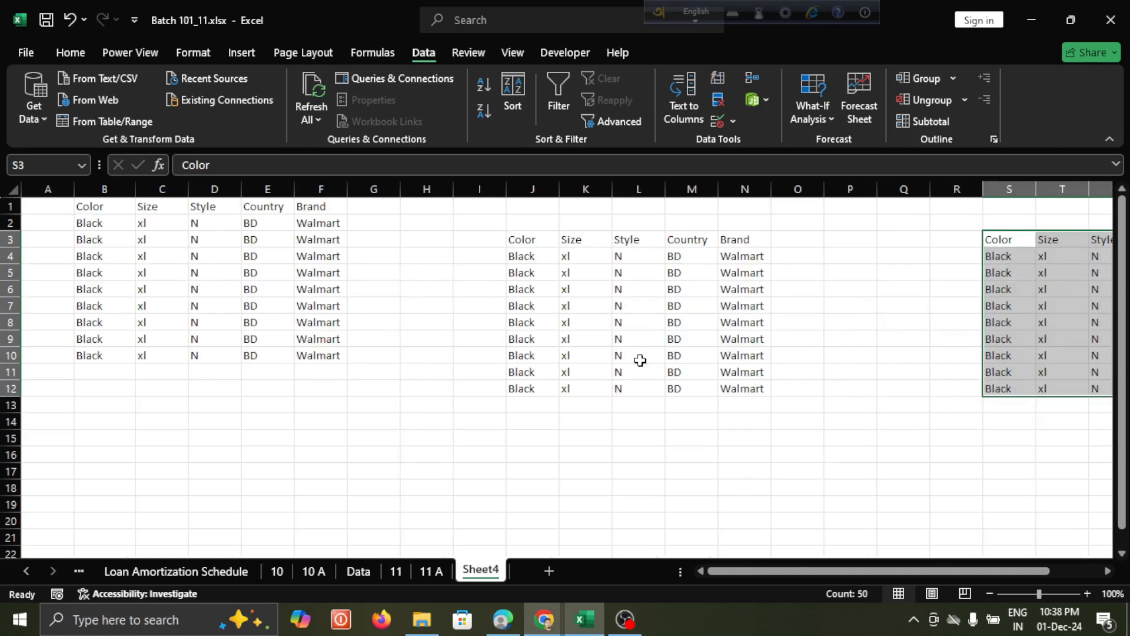
drag(89, 213, 315, 371)
drag(524, 242, 753, 405)
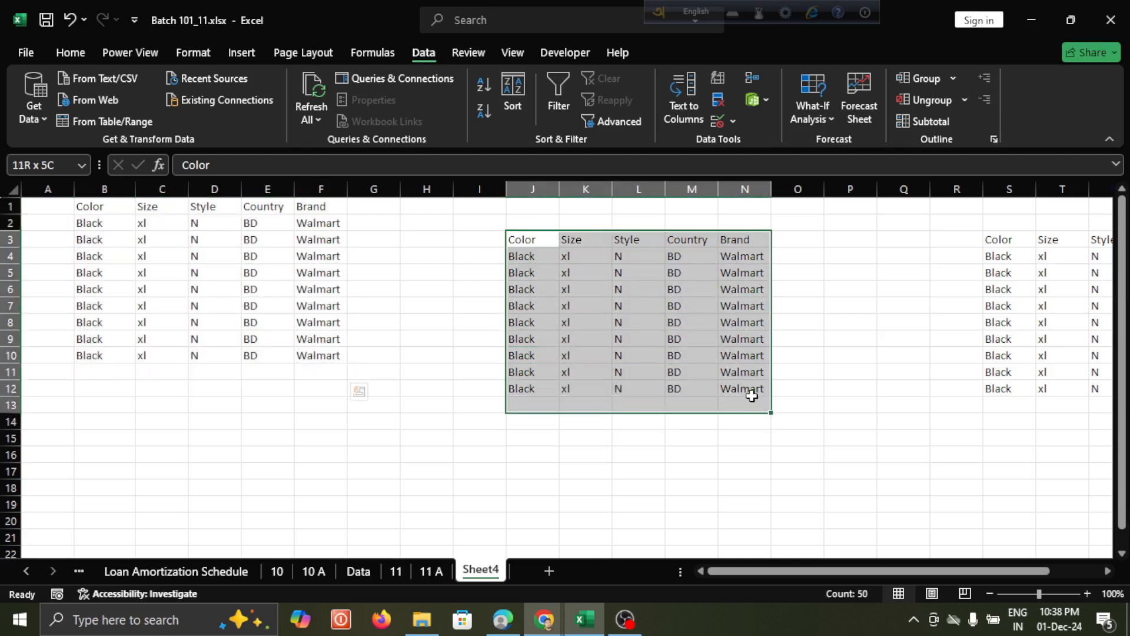
Examine individual Country and Brand cells in the first table and Color, Size and Style cells in the second
click(319, 240)
click(276, 227)
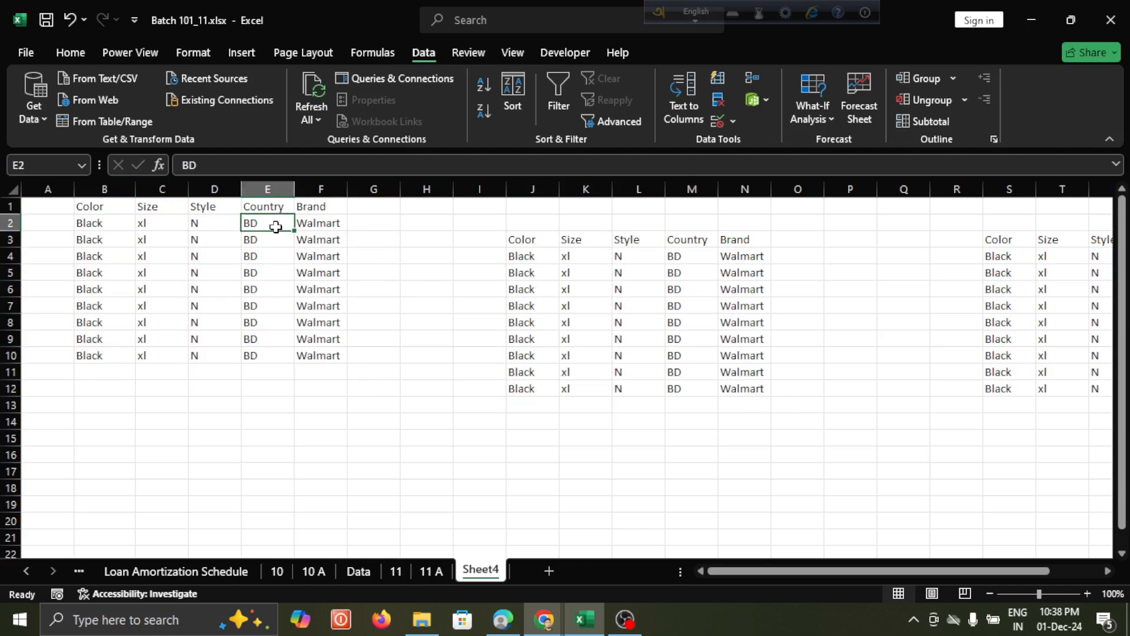
click(286, 282)
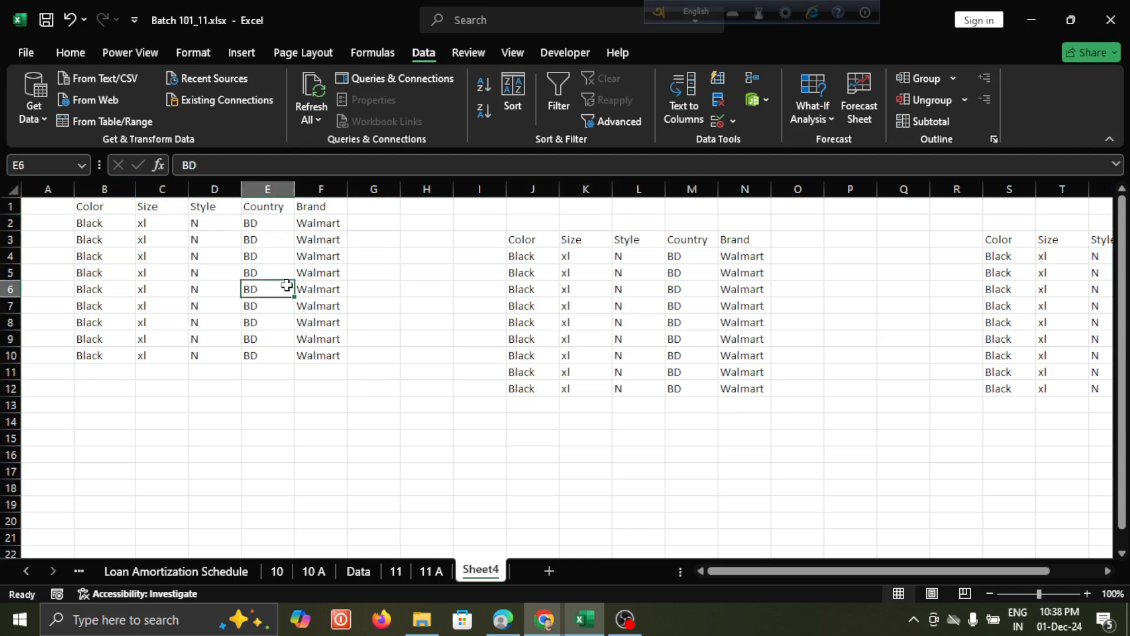
click(323, 283)
click(268, 262)
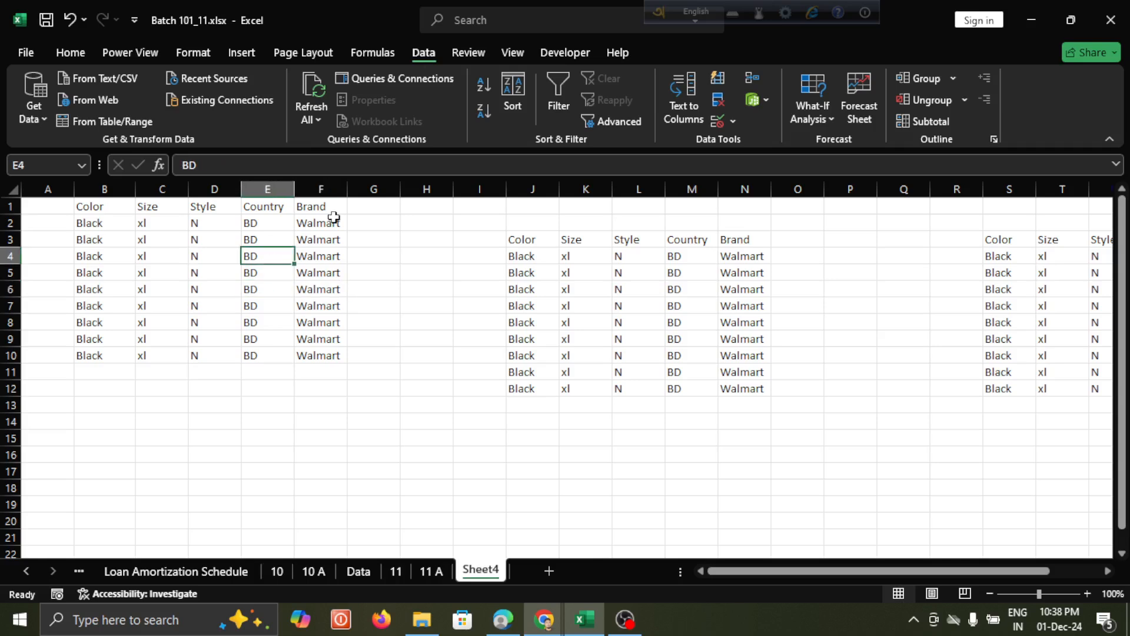
click(331, 221)
click(268, 209)
click(265, 253)
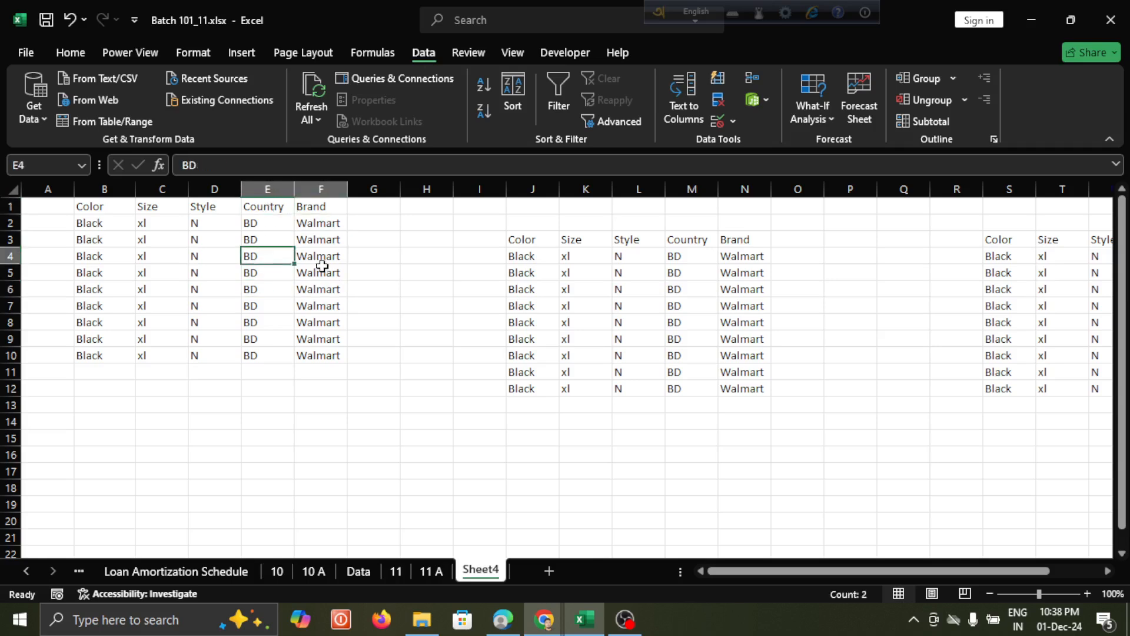
click(321, 272)
click(332, 316)
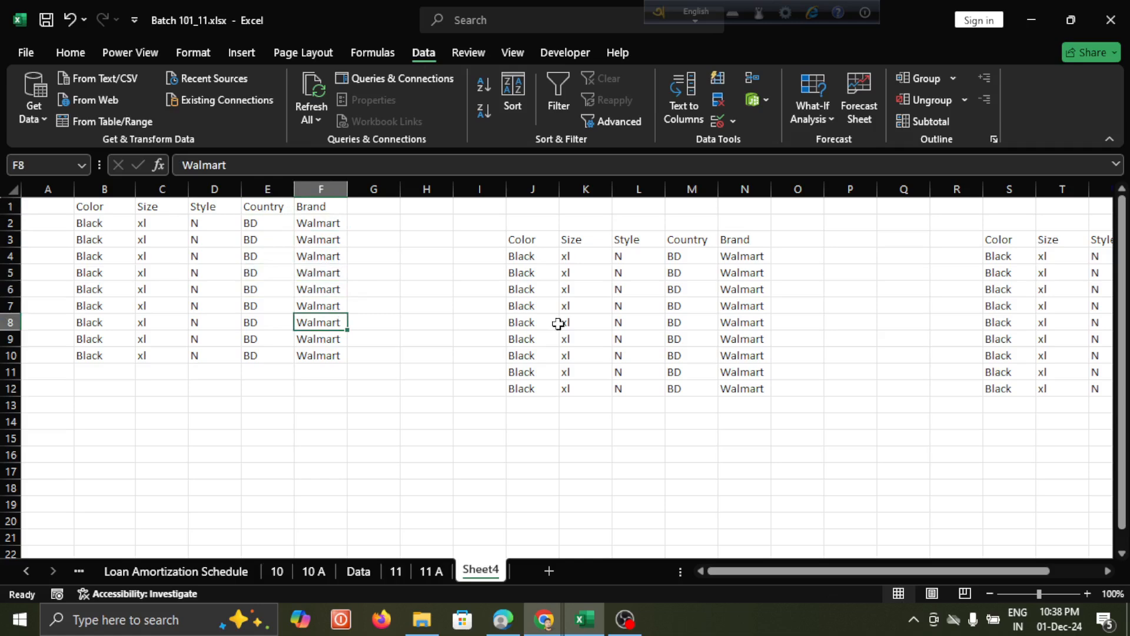
click(527, 290)
click(568, 372)
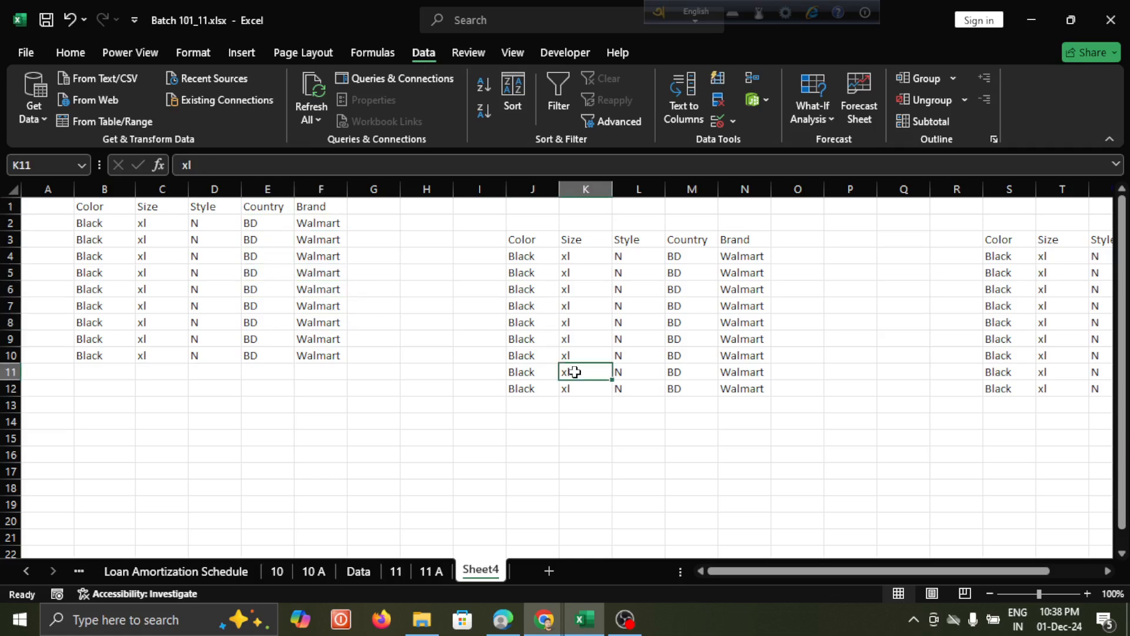
click(622, 335)
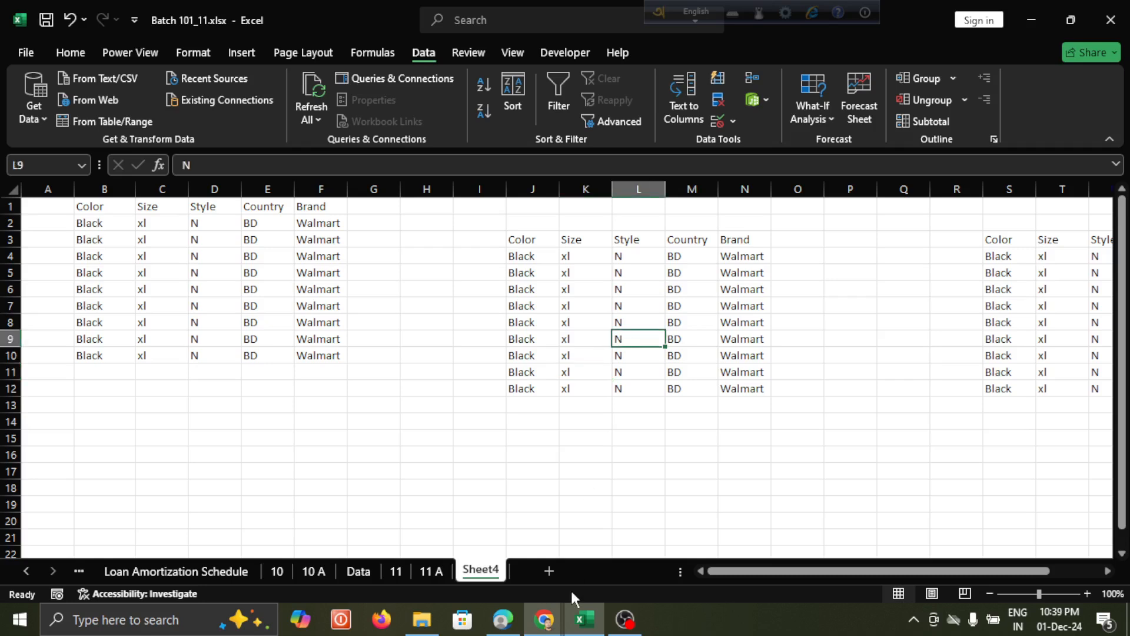
Switch to the Google Meet call in Chrome, check the participants and return to the Excel workbook
click(544, 621)
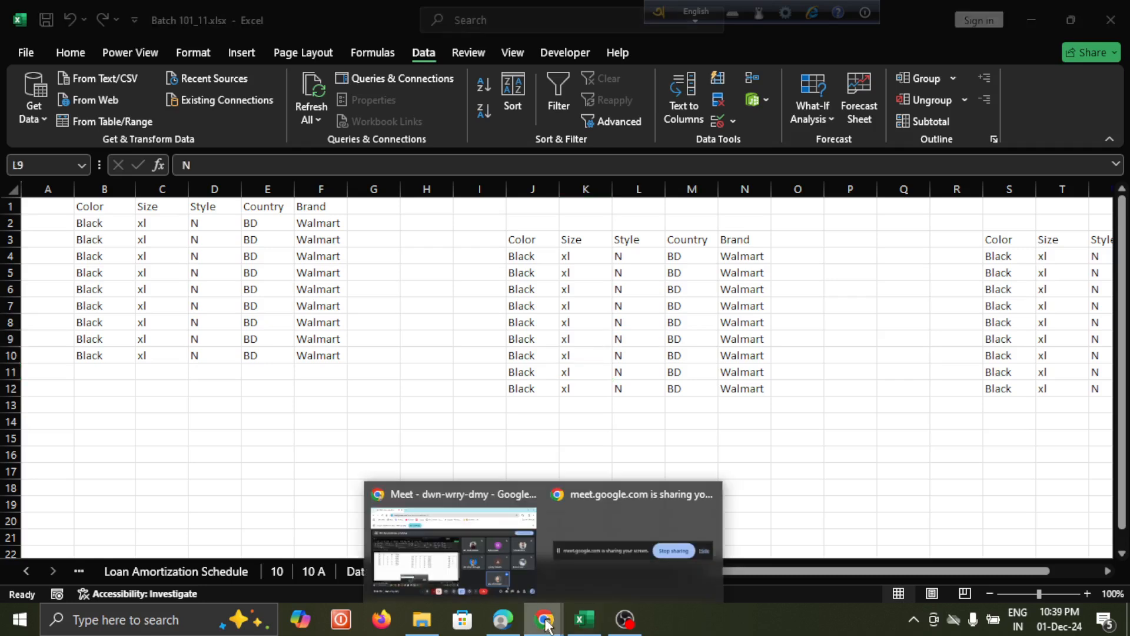
click(508, 553)
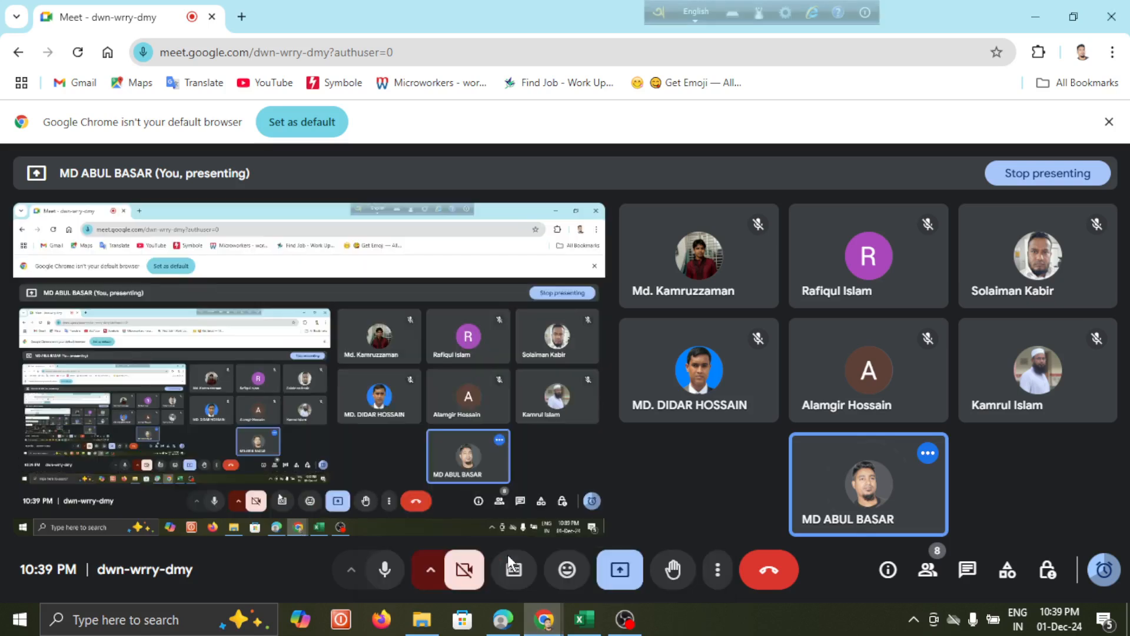
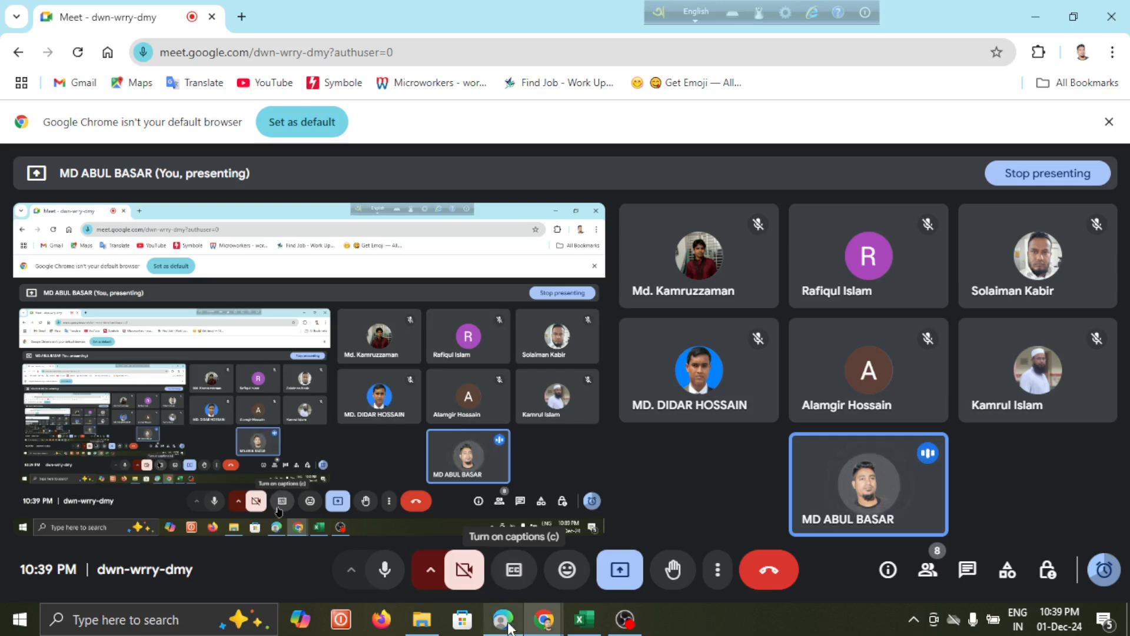
click(584, 620)
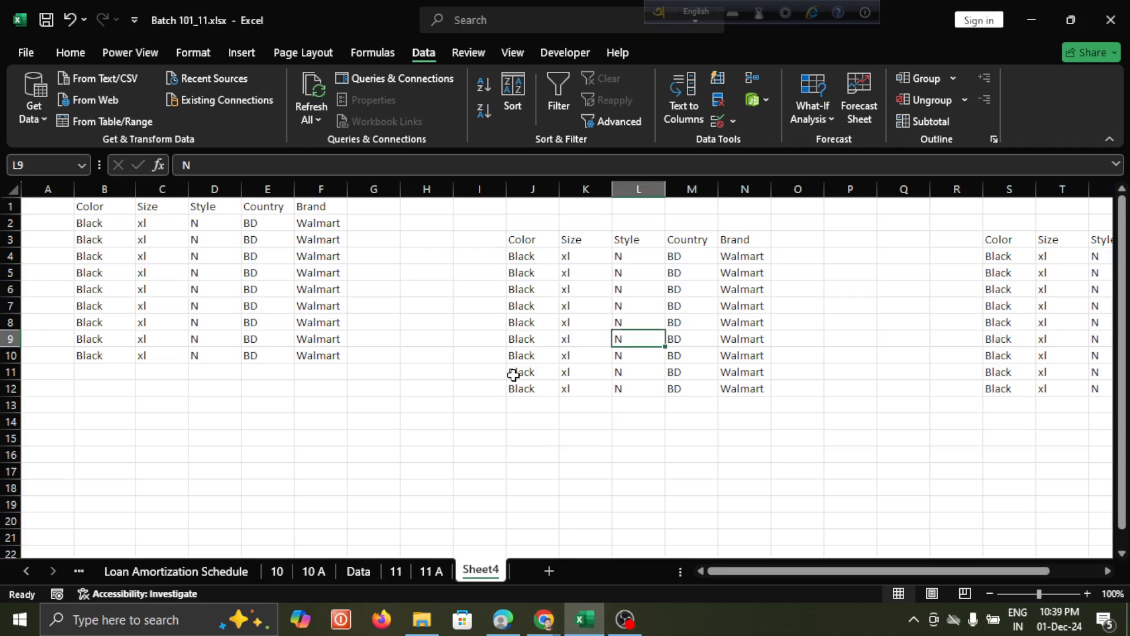
On sheet 11, fill the Search Box and Text To column topic cells A3:A4 with yellow
click(430, 570)
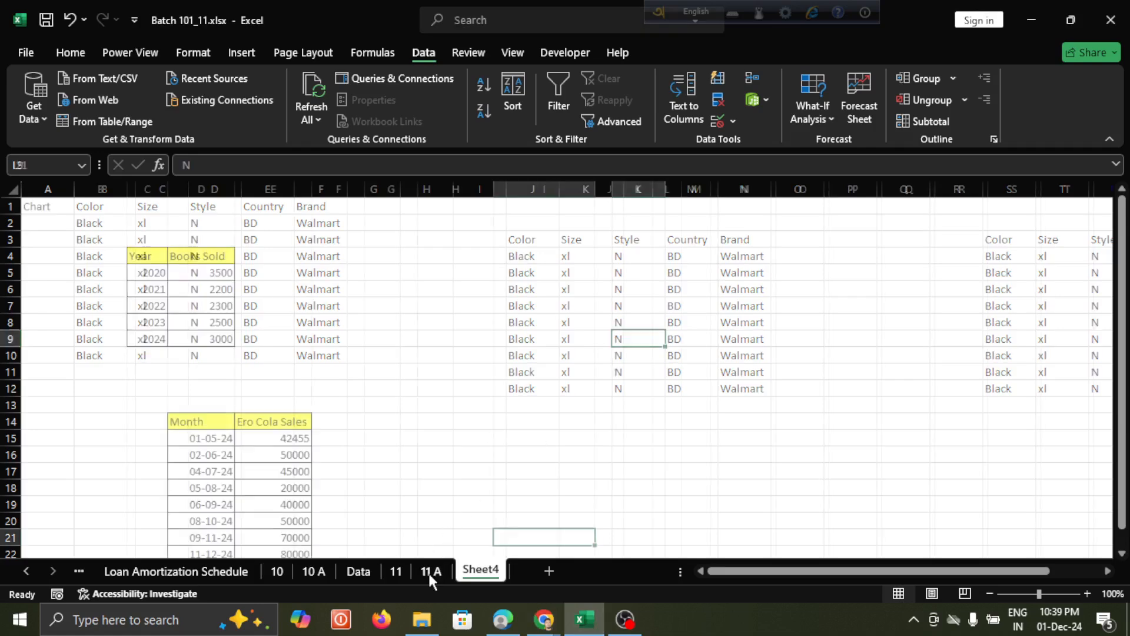
click(395, 571)
click(69, 238)
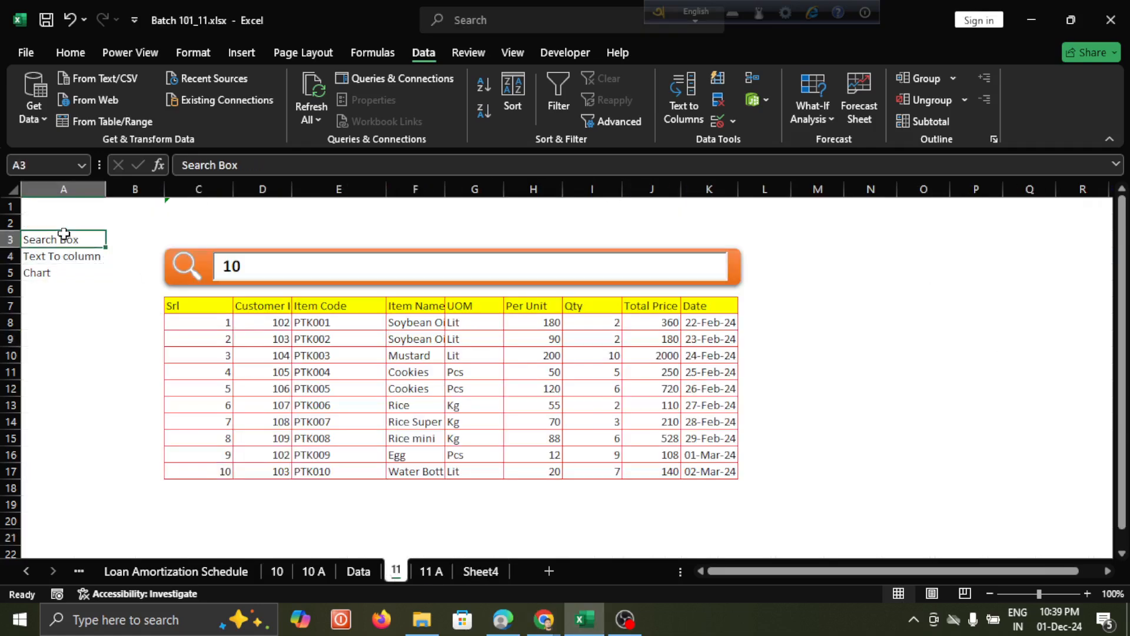
ctrl+click(61, 253)
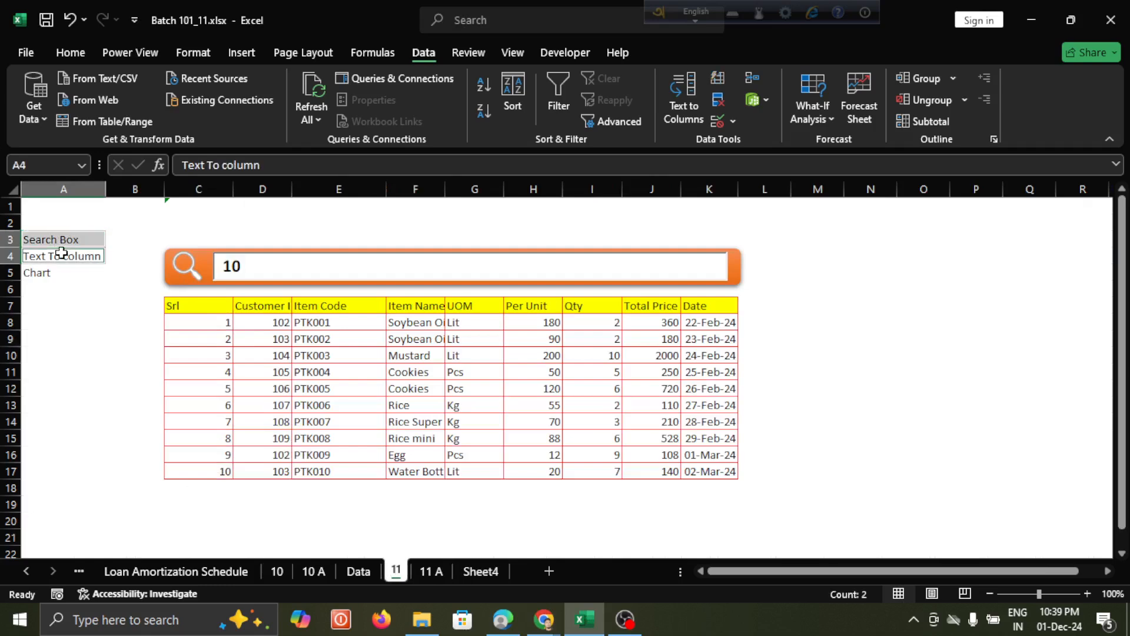
click(68, 54)
click(229, 106)
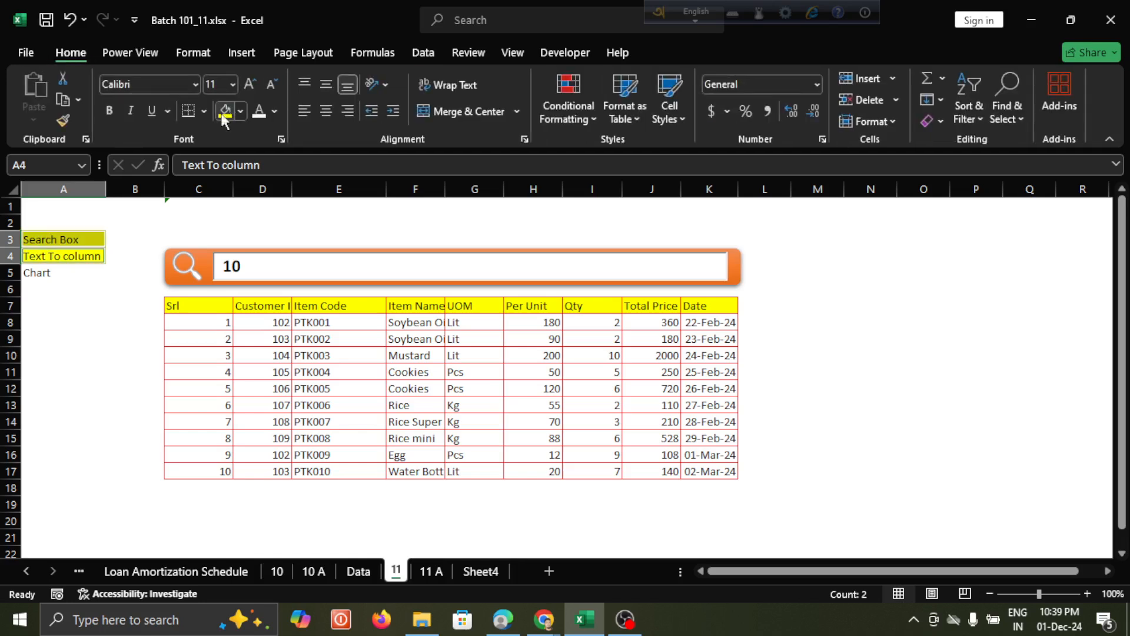
Review the Chart topic in cell A5 and the empty cells below it on sheet 11
click(62, 270)
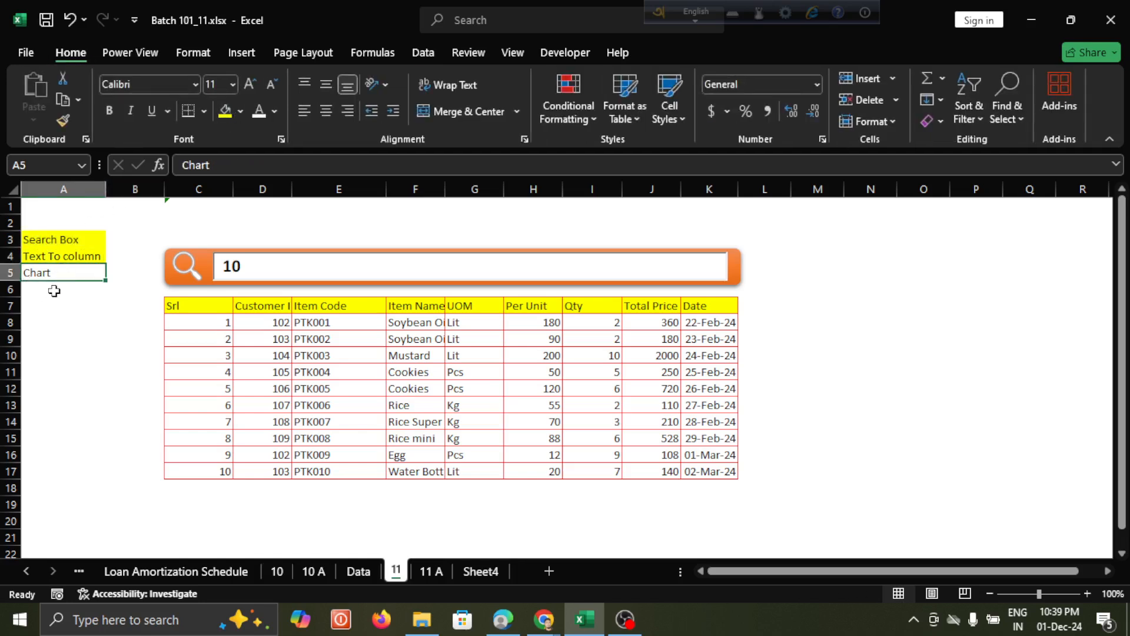
click(50, 288)
click(59, 274)
click(51, 288)
click(58, 270)
drag(58, 270, 53, 302)
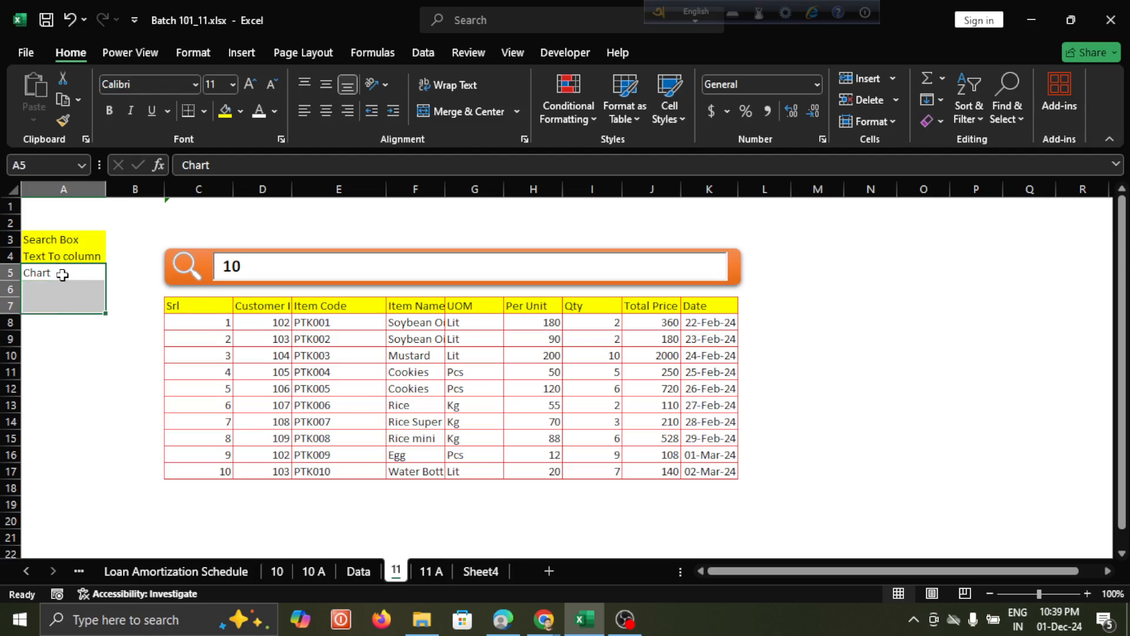
click(62, 275)
click(47, 289)
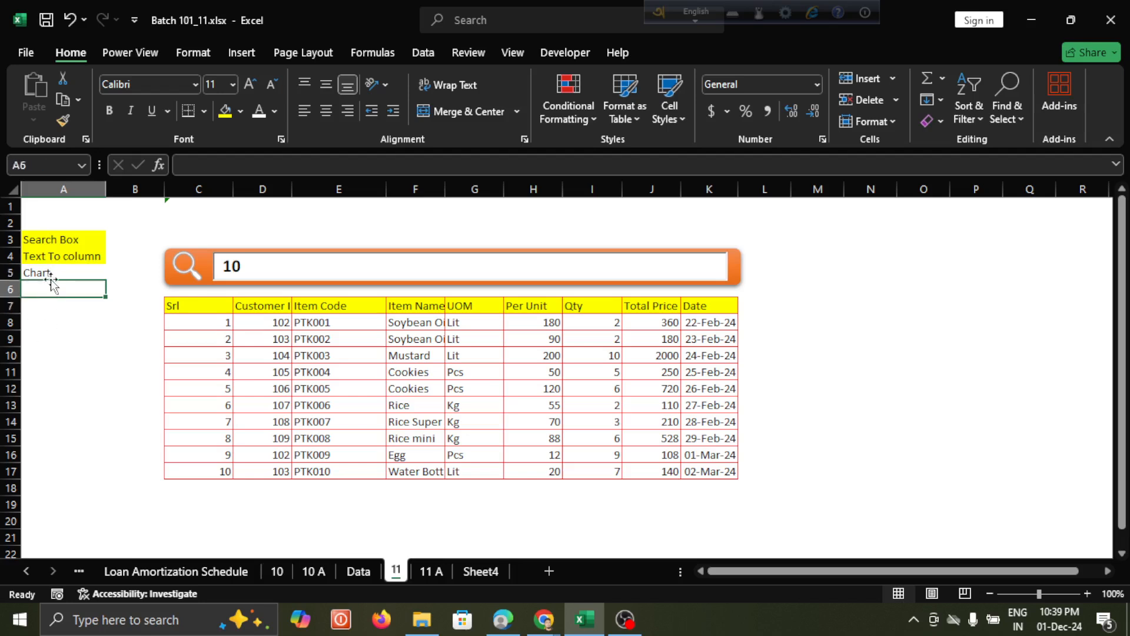
click(54, 275)
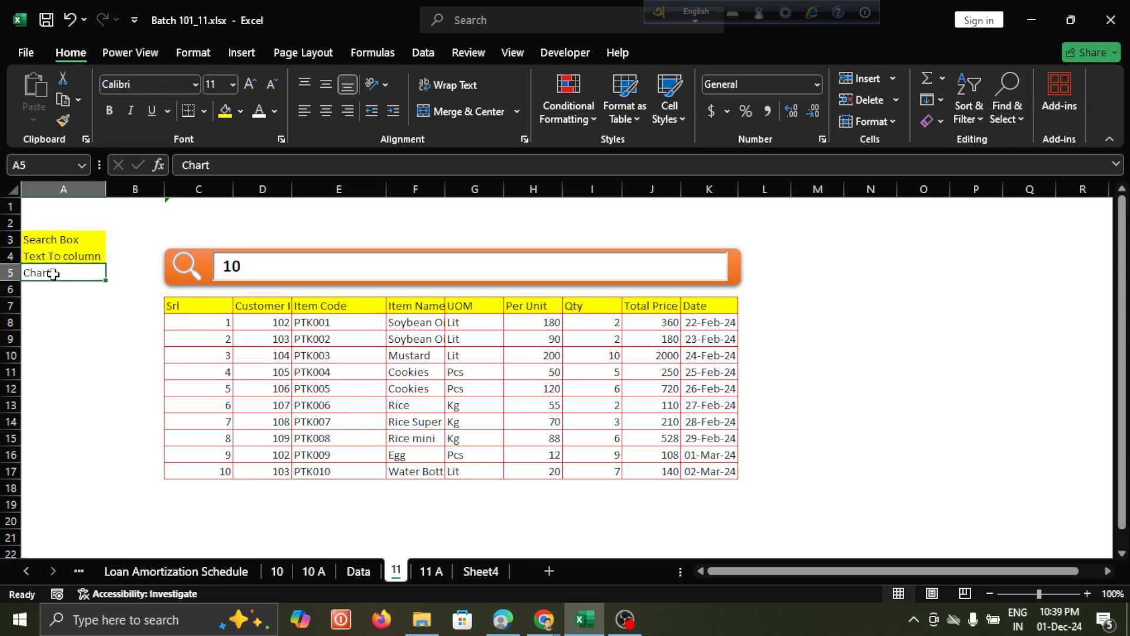
click(53, 306)
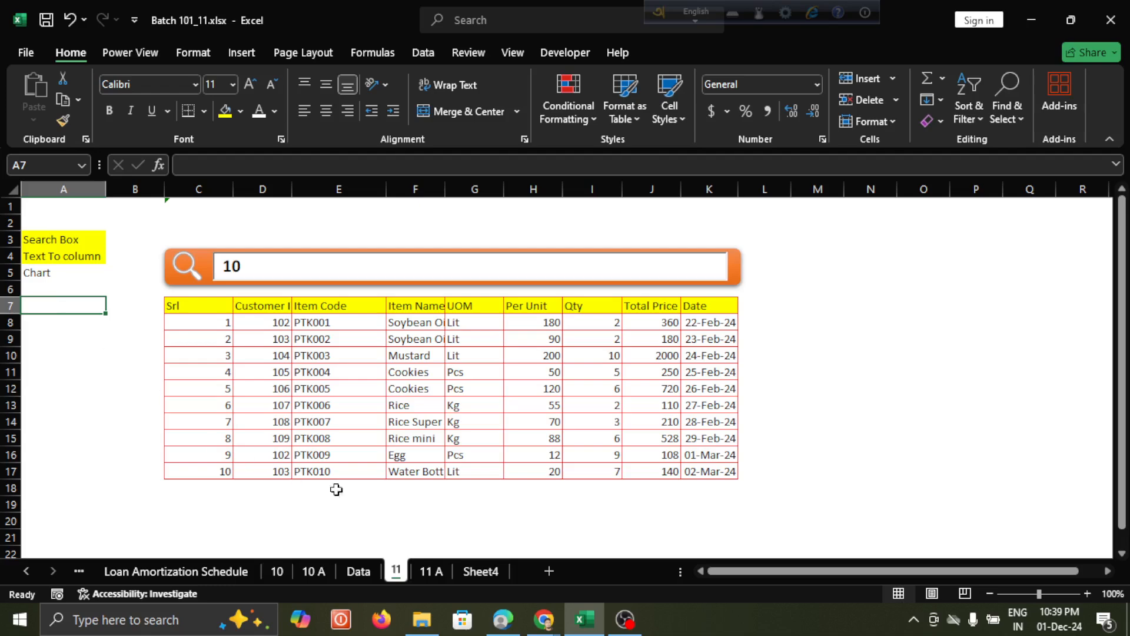
click(391, 542)
Open sheet 11 A and examine the Year and Books Sold columns of the upper table
click(436, 572)
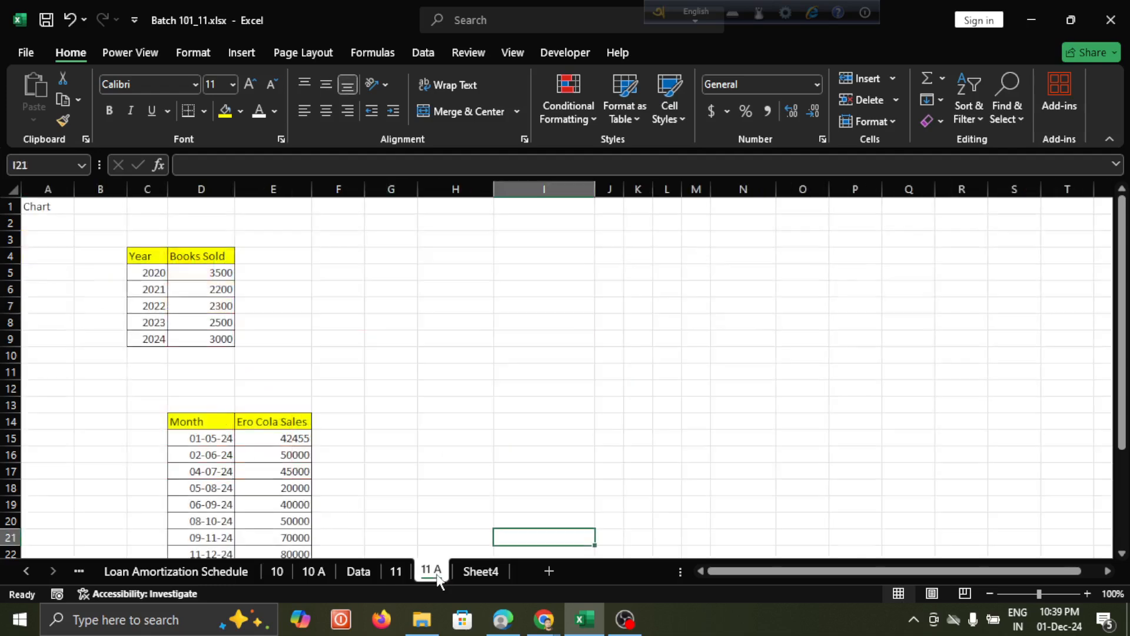
click(328, 369)
click(155, 271)
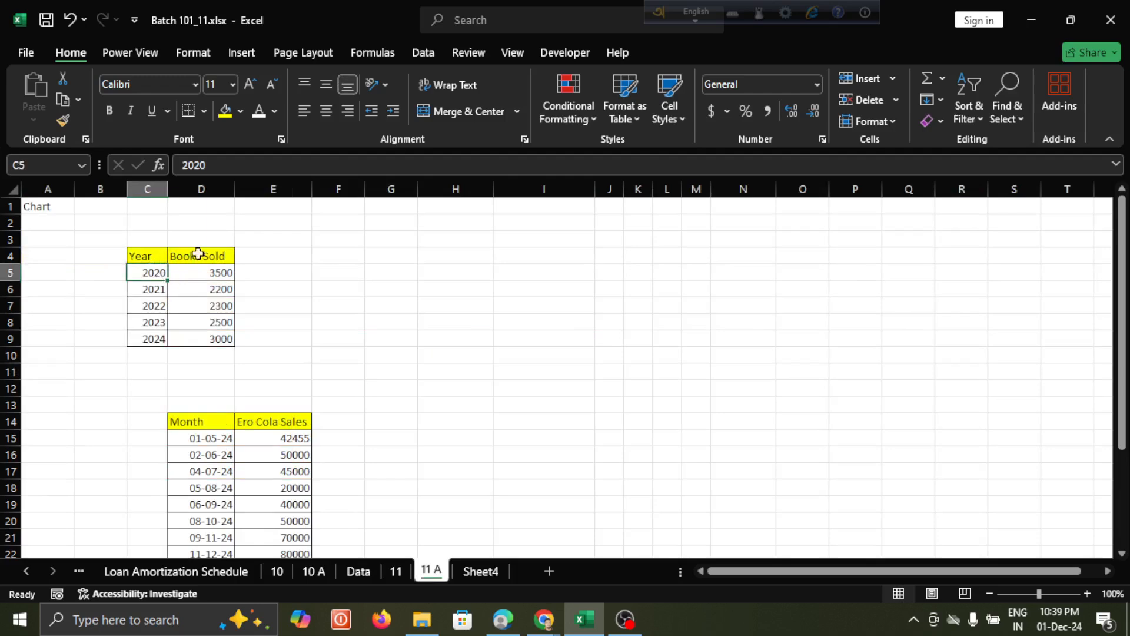
click(227, 250)
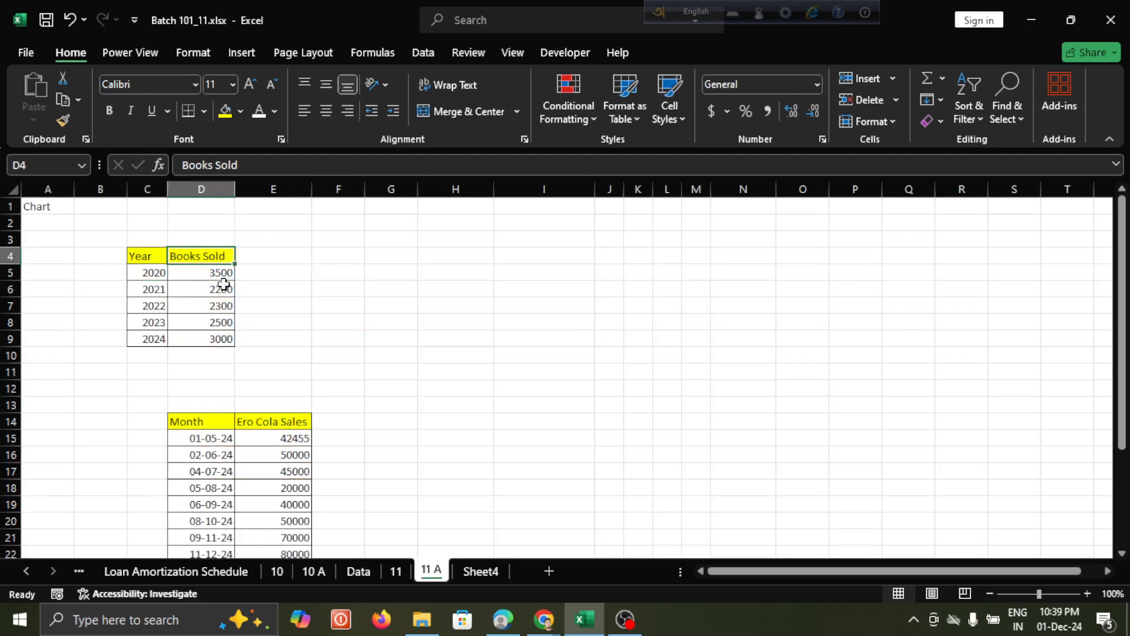
click(150, 270)
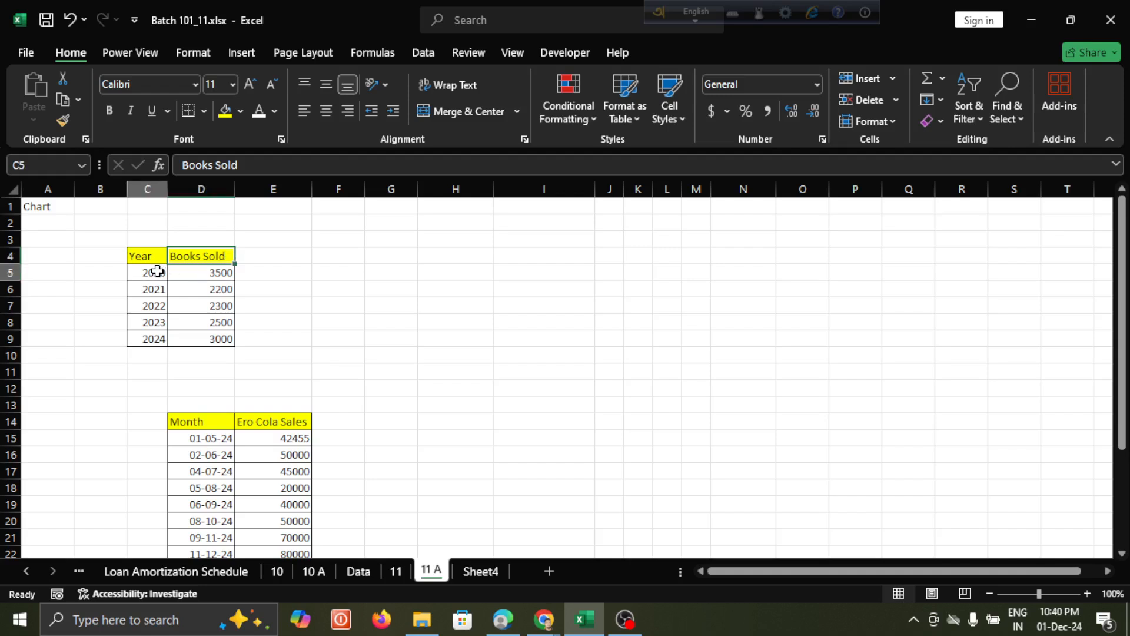
key(Right)
click(196, 304)
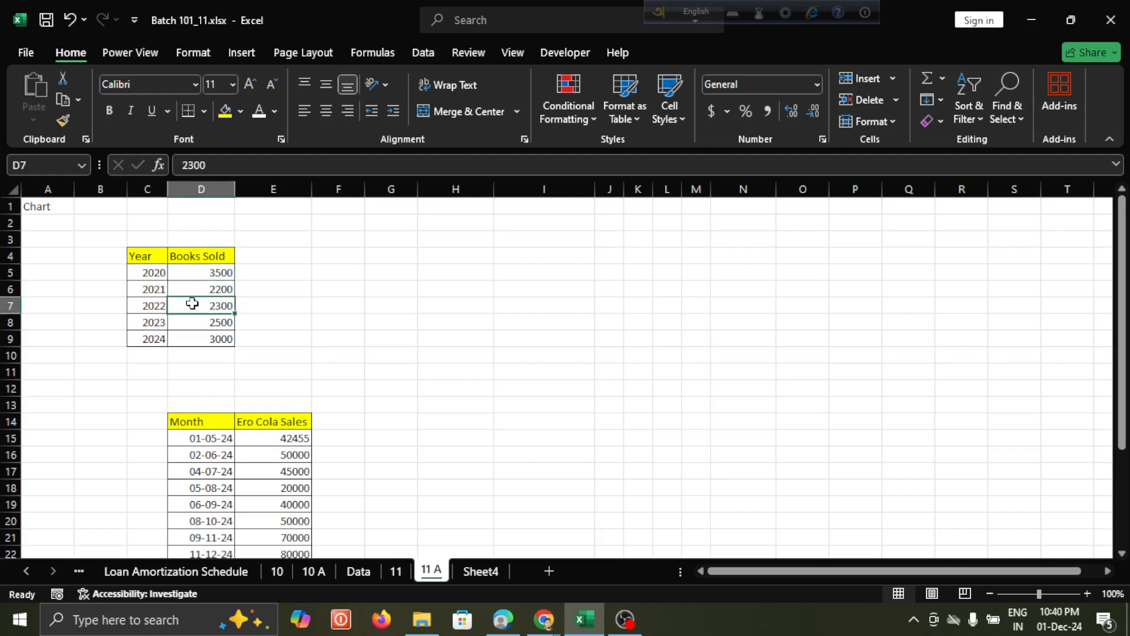
click(160, 274)
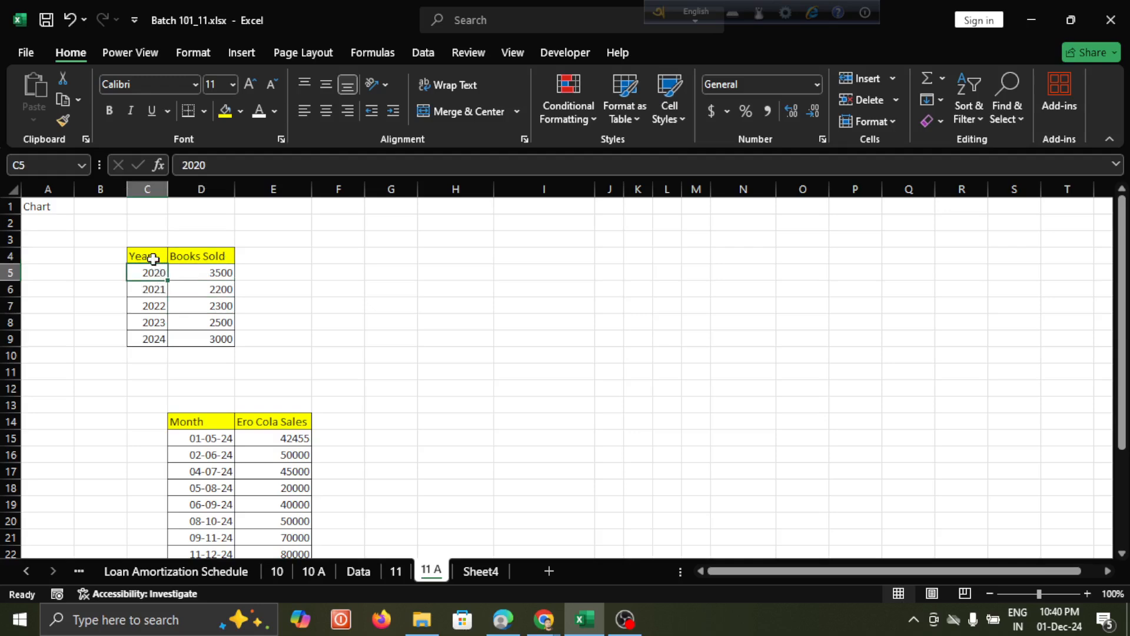
Review the Books Sold table's range C4:D9, its header cells and the empty cells beside it
drag(153, 257, 198, 333)
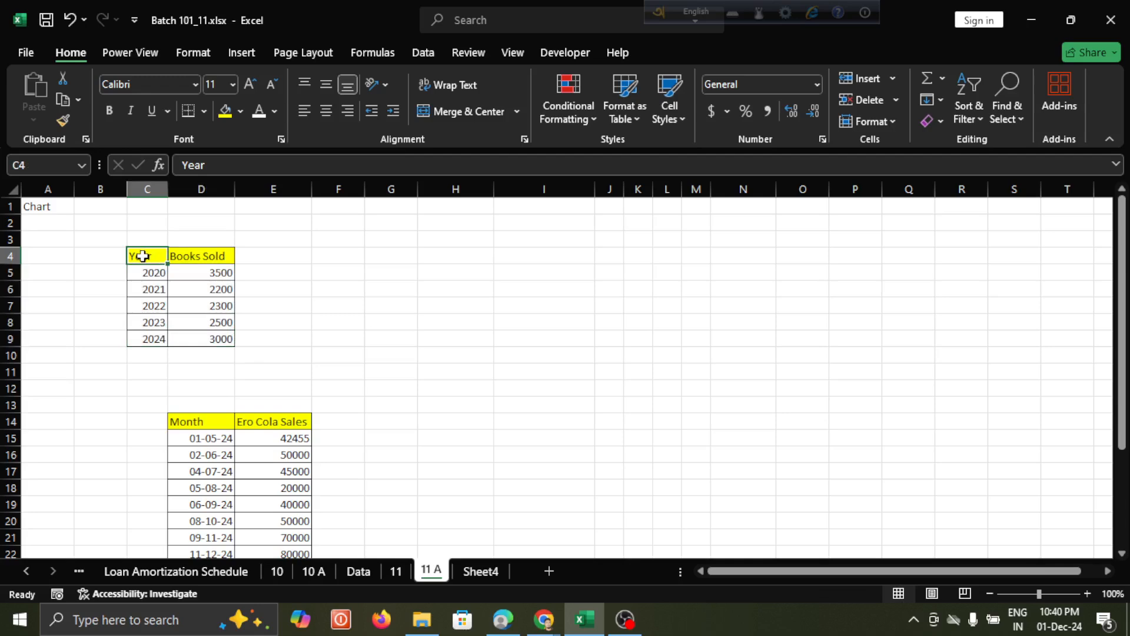
drag(142, 256, 210, 333)
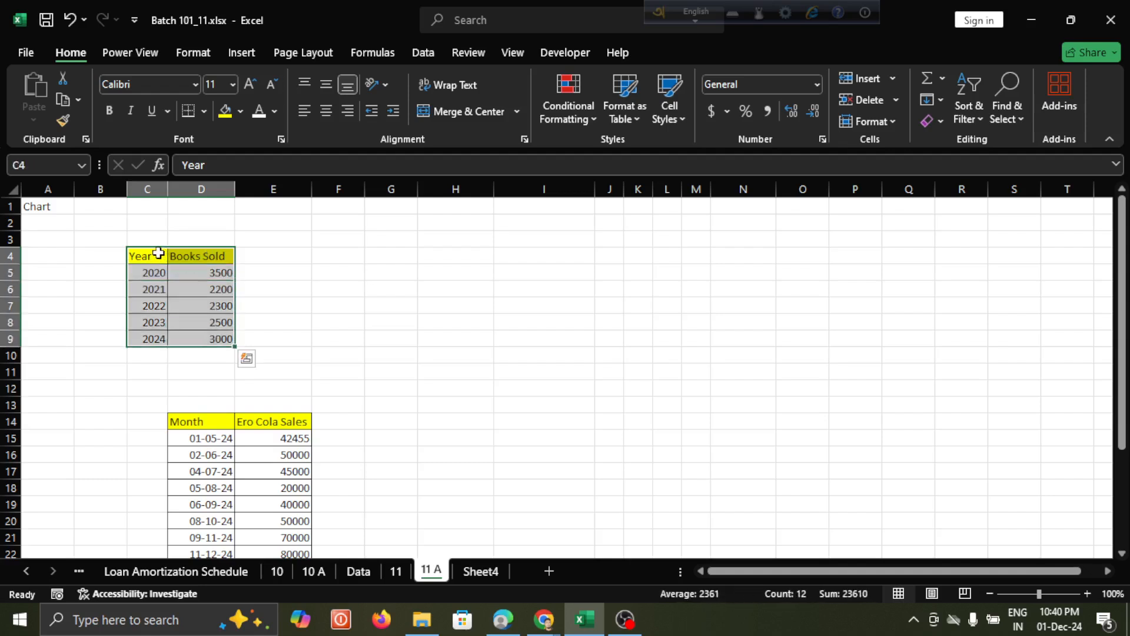
click(182, 256)
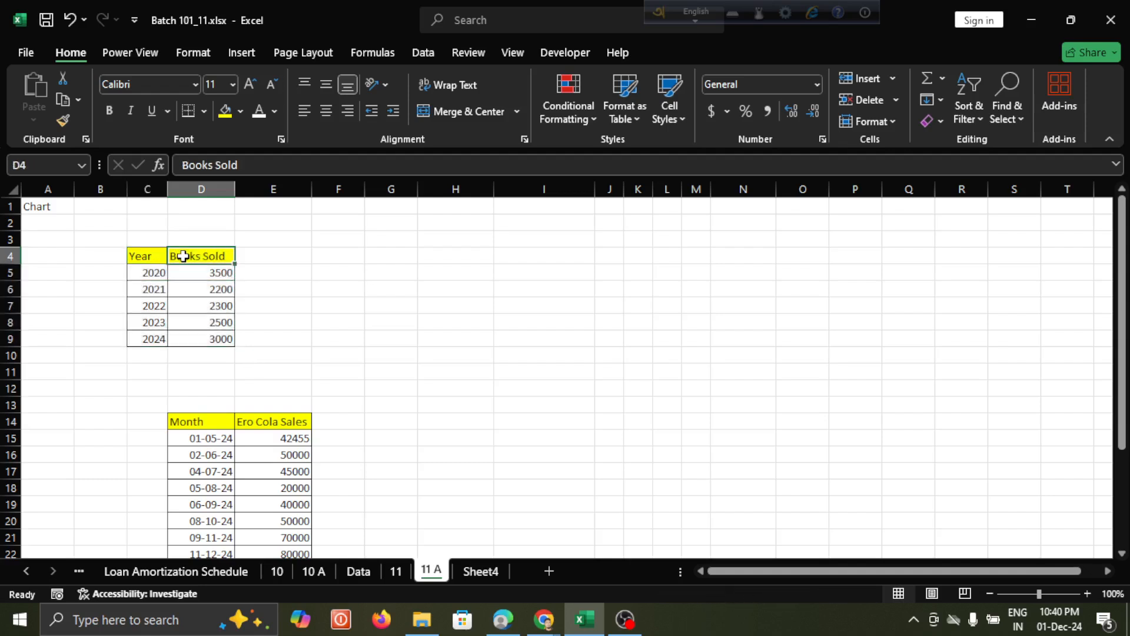
click(340, 259)
click(350, 272)
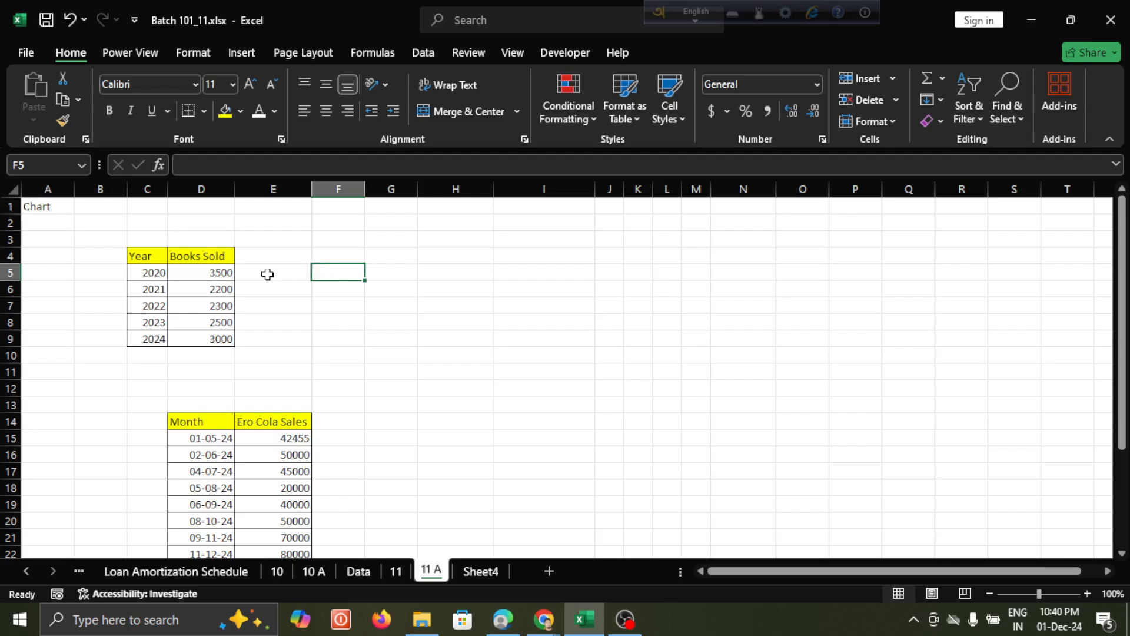
drag(189, 268, 151, 259)
click(152, 260)
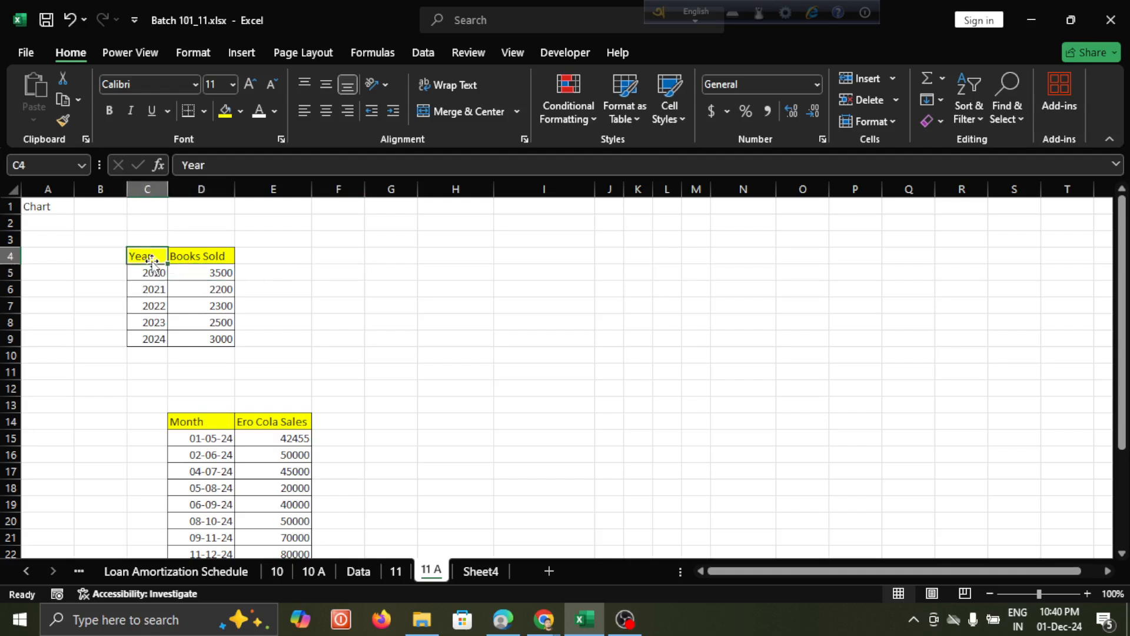
click(335, 266)
click(350, 252)
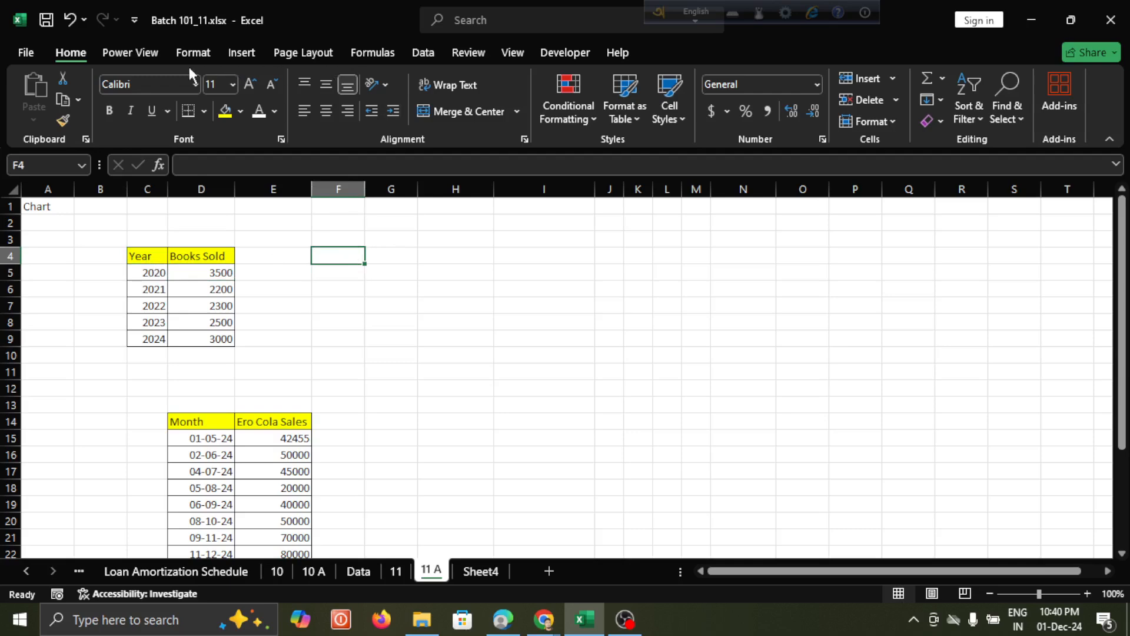
Look through the statistical chart types and the column and bar chart types available for insertion
click(238, 47)
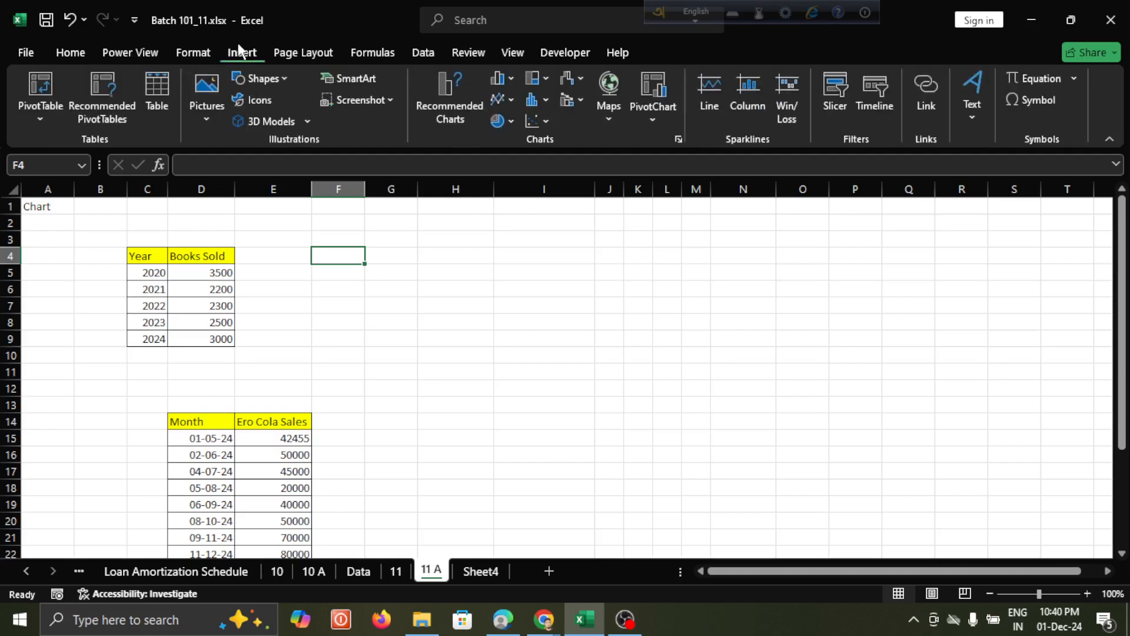
click(546, 100)
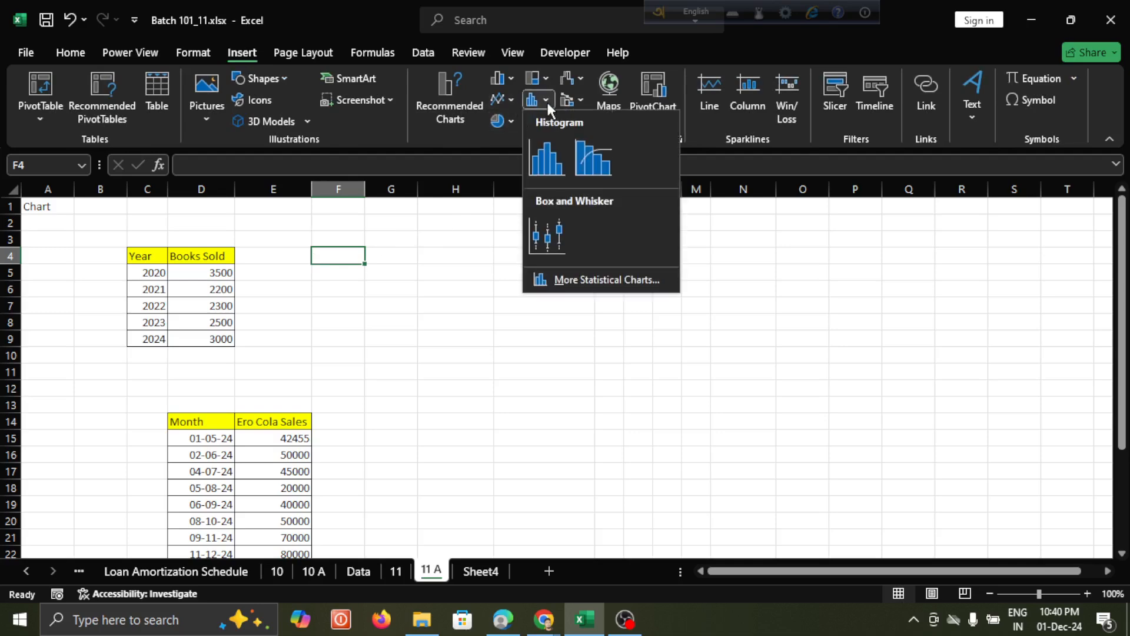
click(518, 80)
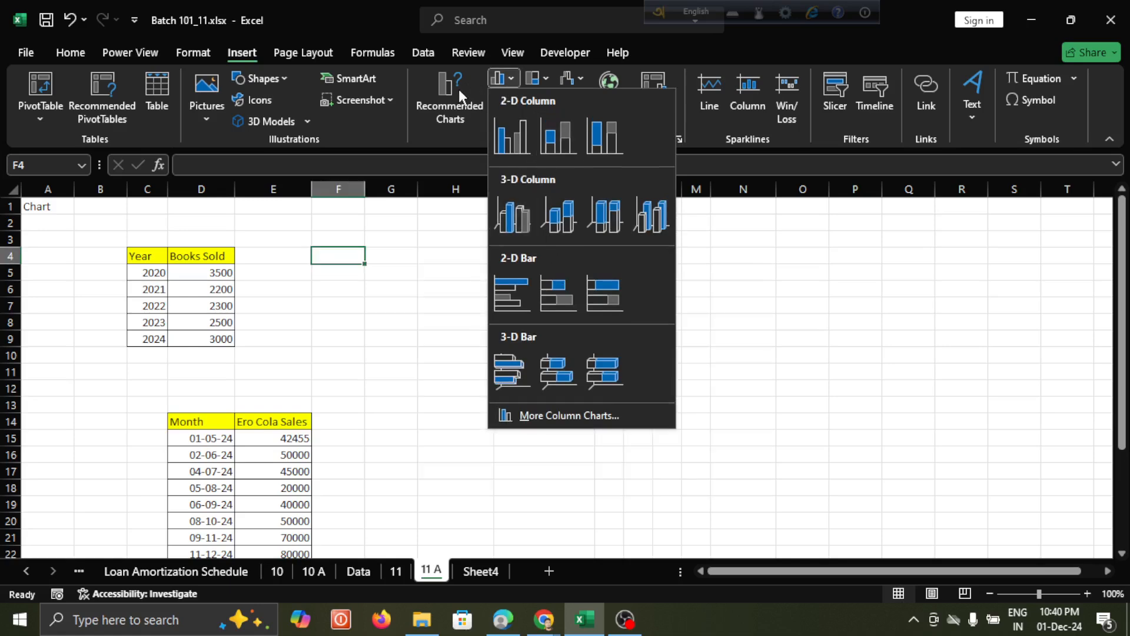
click(186, 273)
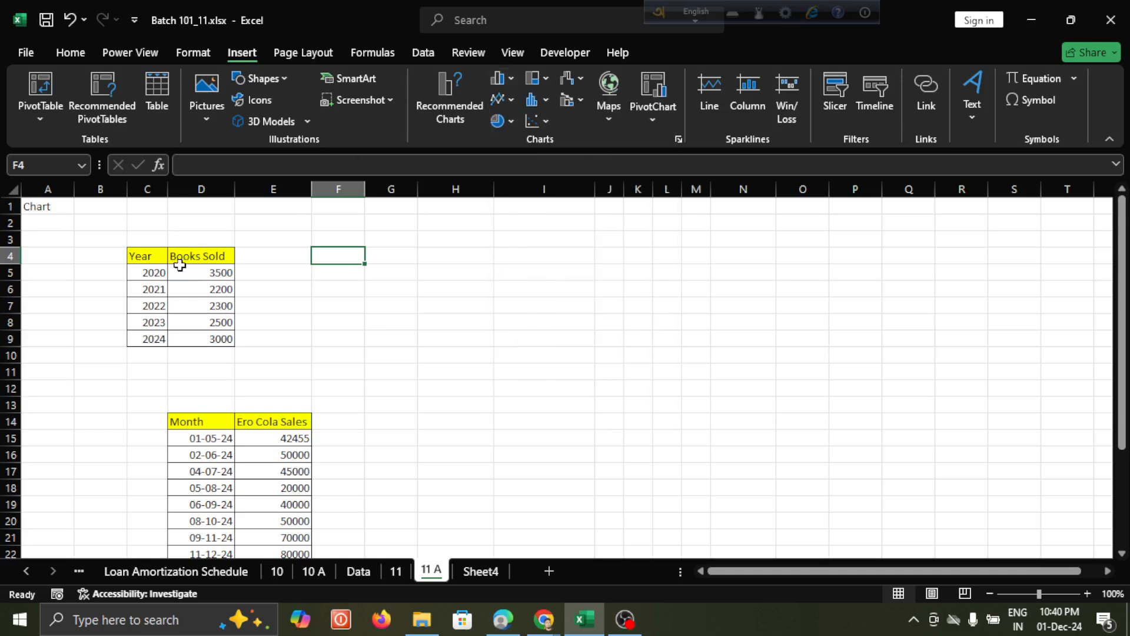
Insert the recommended Pie chart for the Year and Books Sold data in C4:D9
click(147, 260)
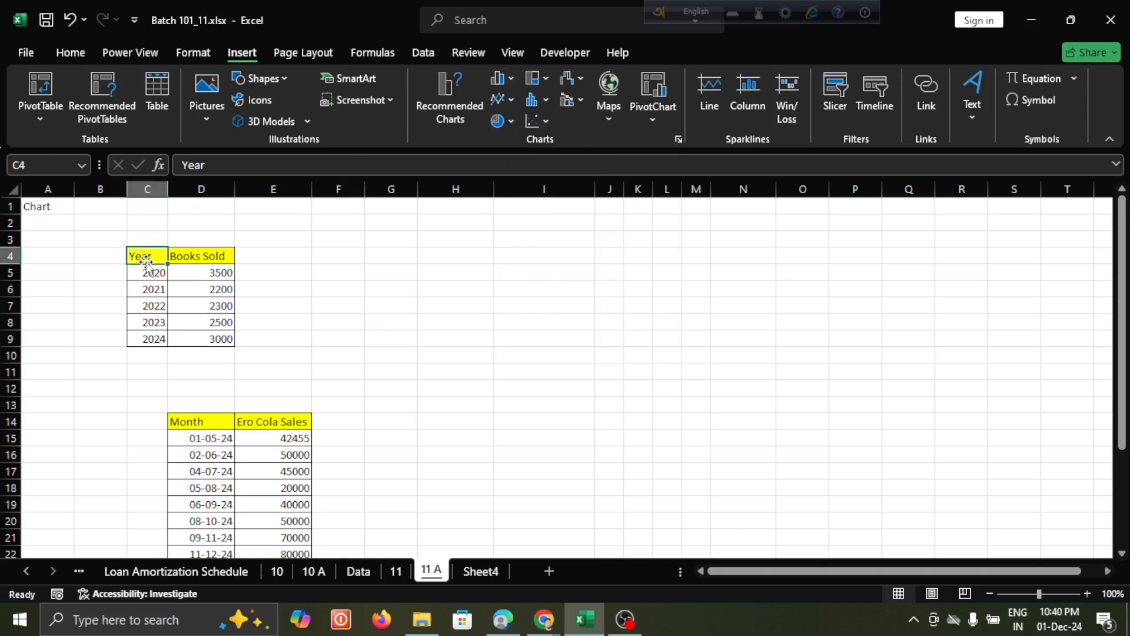
drag(149, 252, 218, 336)
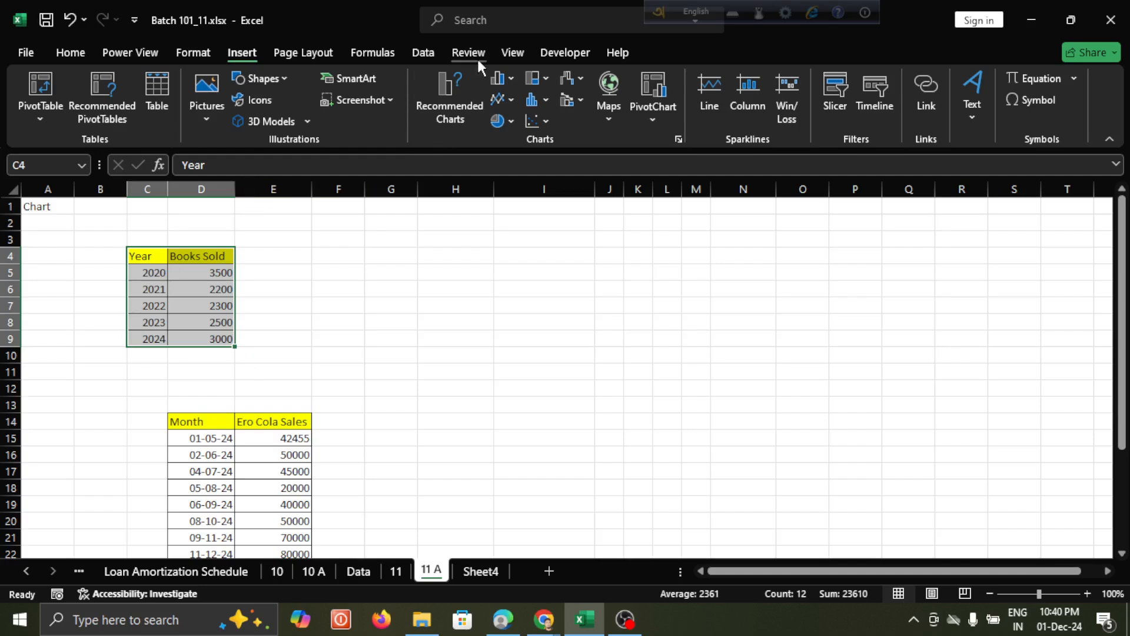
click(447, 91)
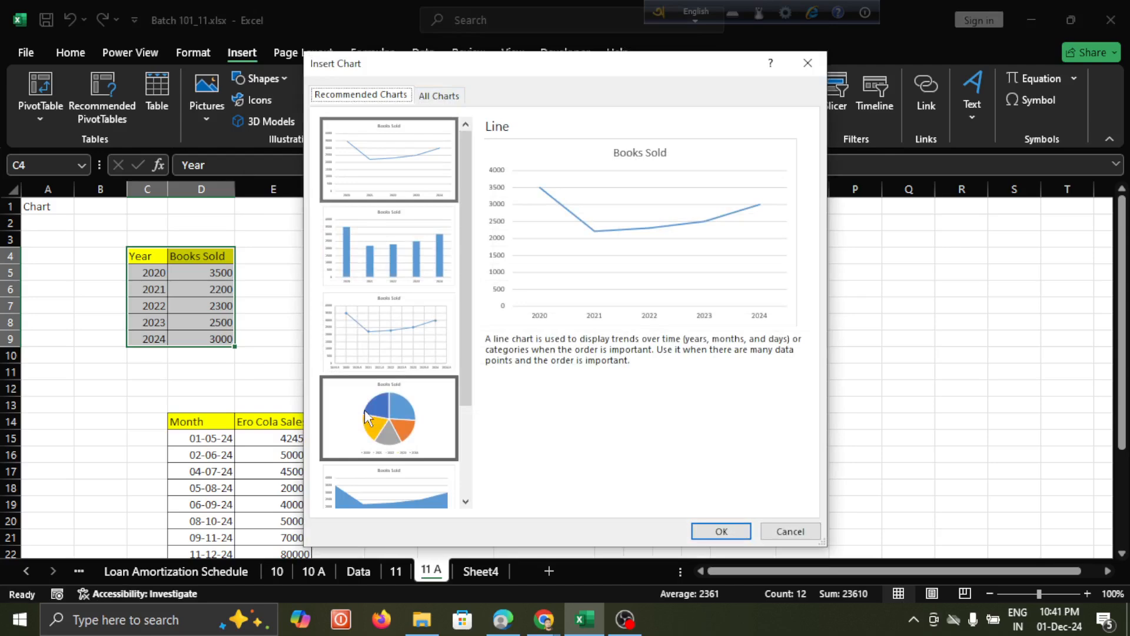
scroll(367, 418, down, 2)
scroll(376, 243, up, 3)
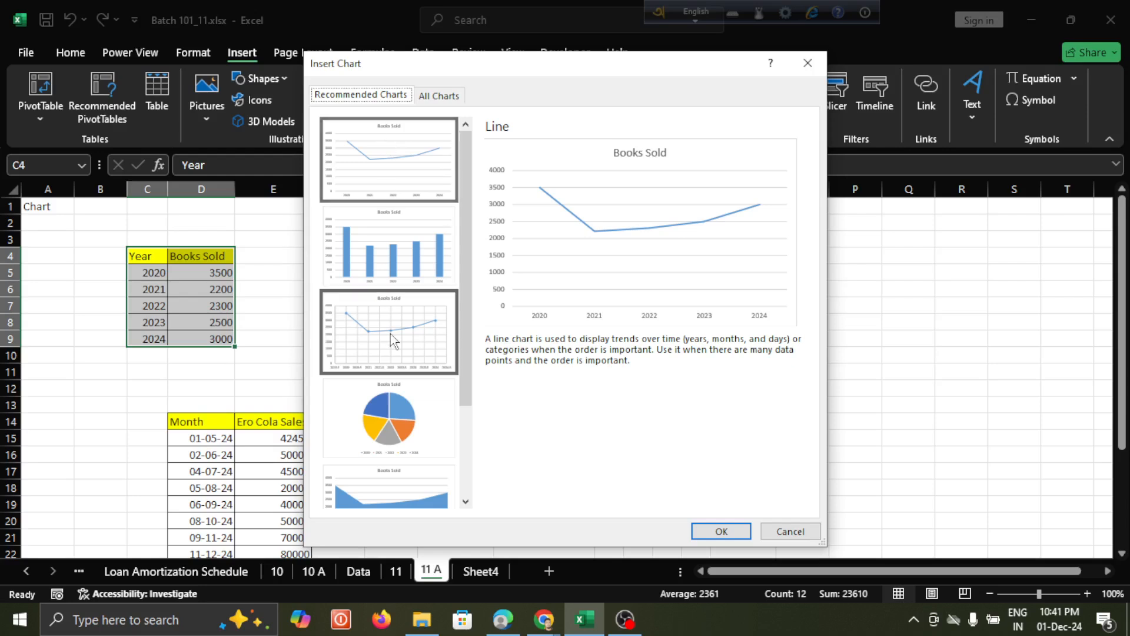
scroll(392, 342, down, 3)
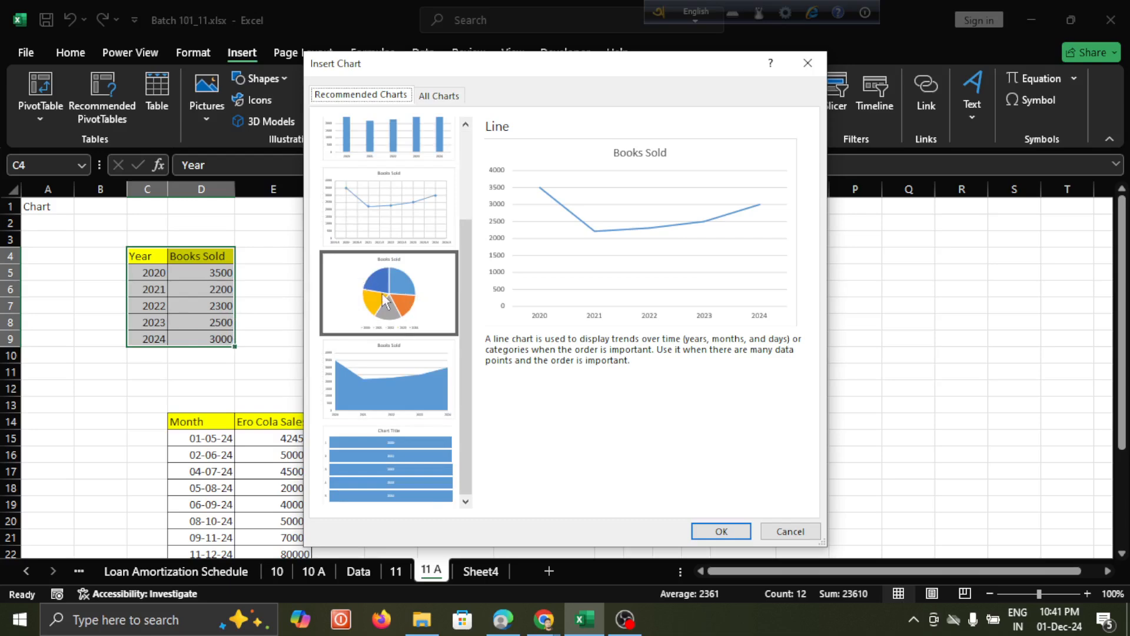
click(393, 315)
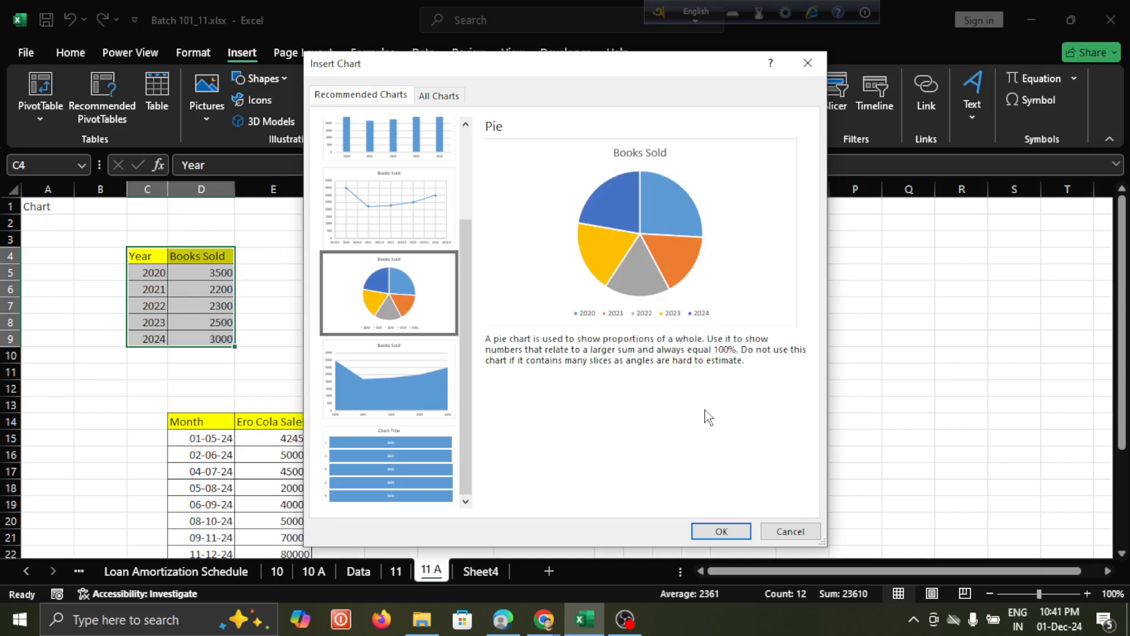
click(722, 531)
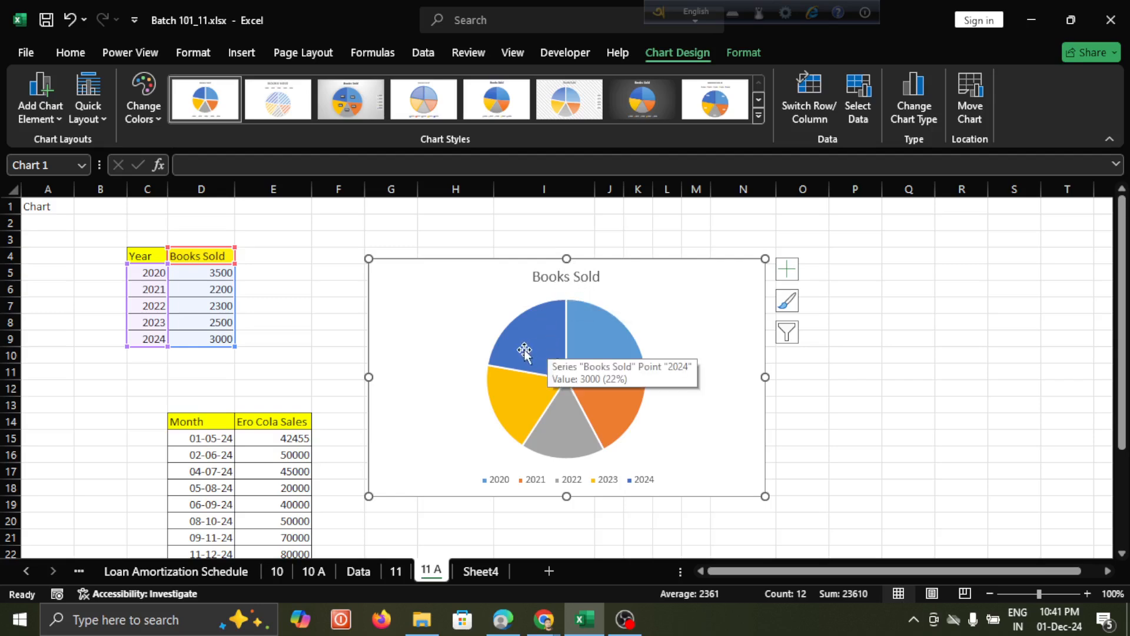
Inspect the individual year slices of the Books Sold pie chart and select its data series
mouse_move(548, 330)
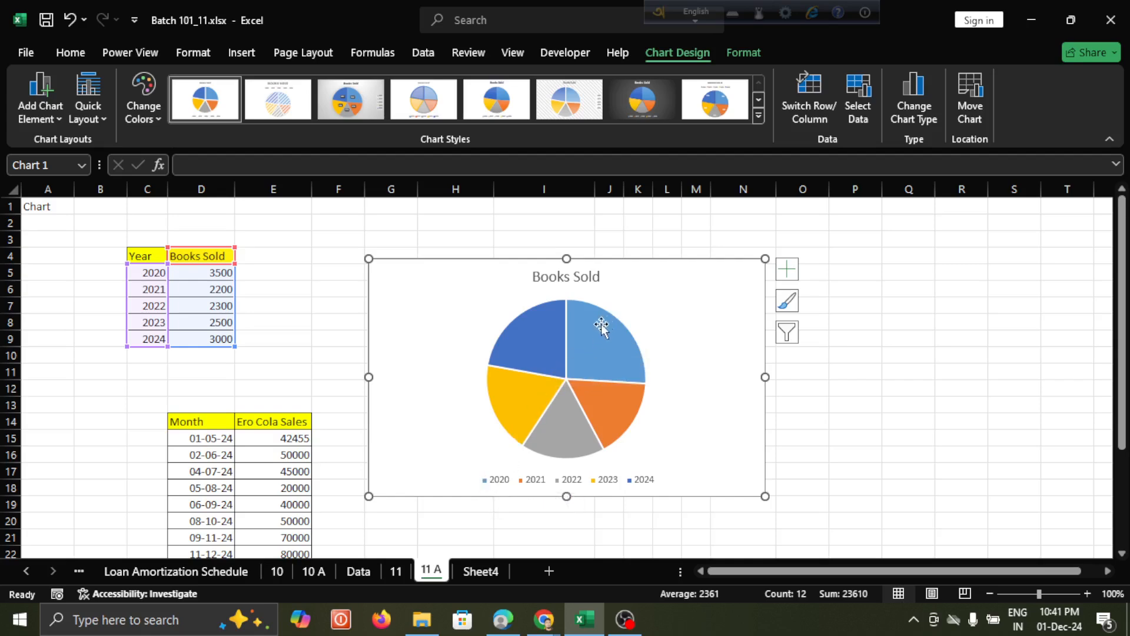
mouse_move(586, 331)
click(609, 377)
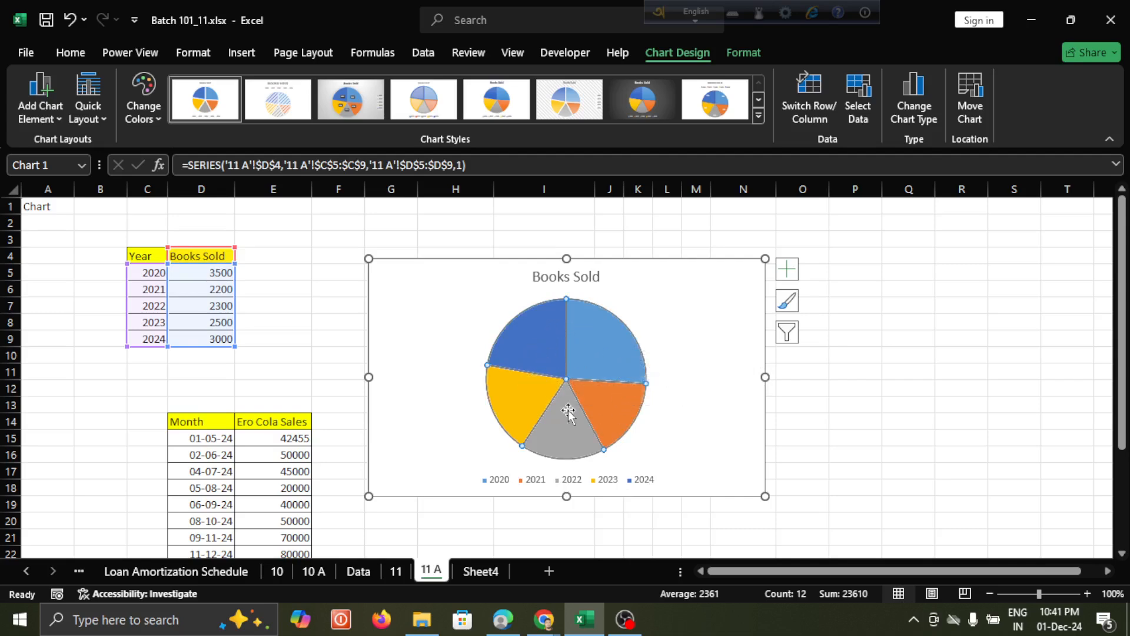
Add data labels to the Books Sold pie chart
click(789, 271)
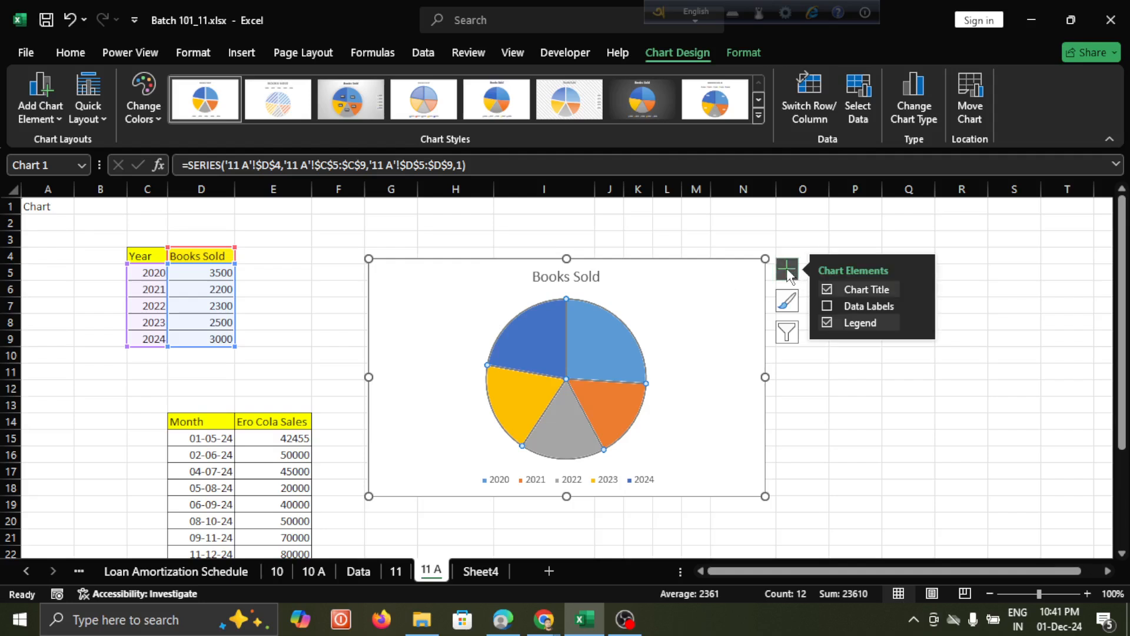
click(789, 271)
click(788, 270)
click(827, 306)
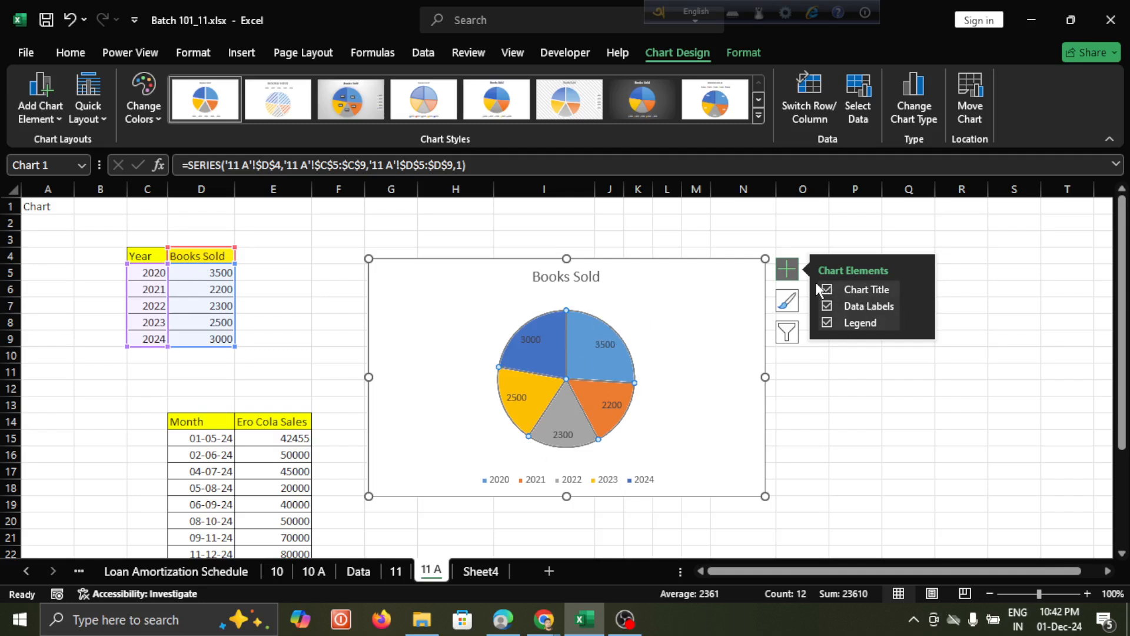
Browse the chart styles and apply the dark-background style to the Books Sold pie chart
click(787, 305)
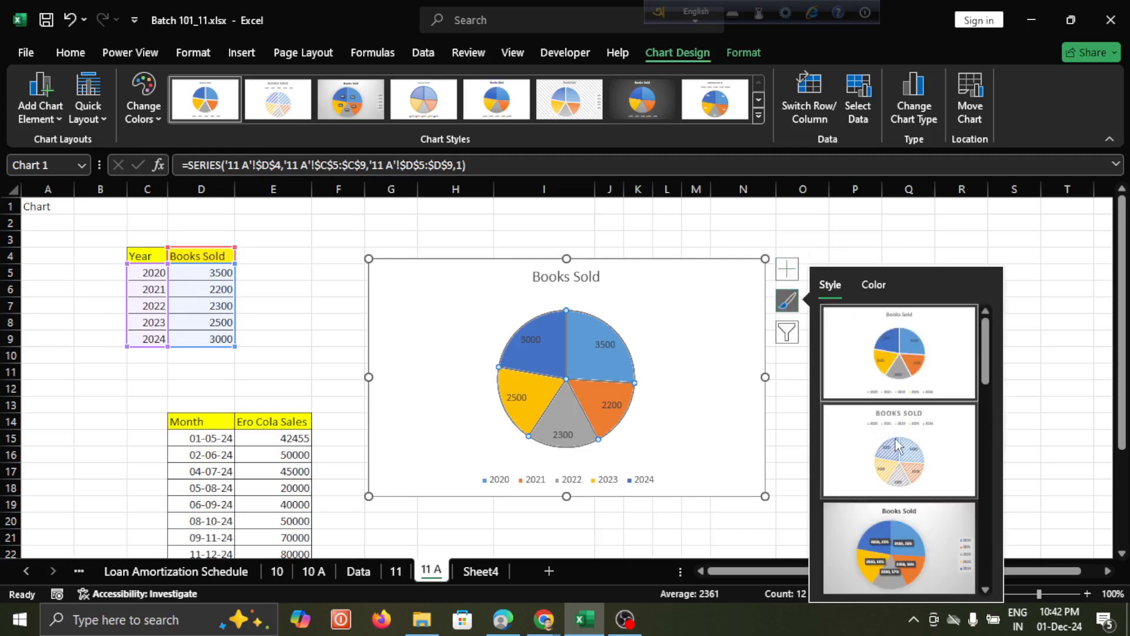
scroll(896, 443, down, 5)
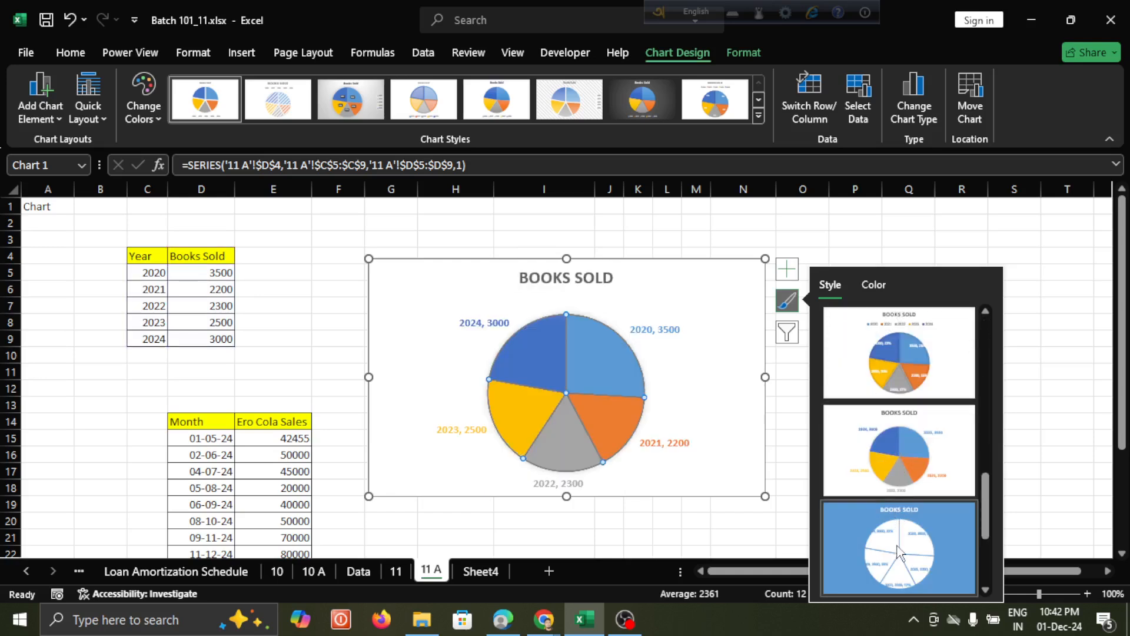
scroll(899, 542, down, 3)
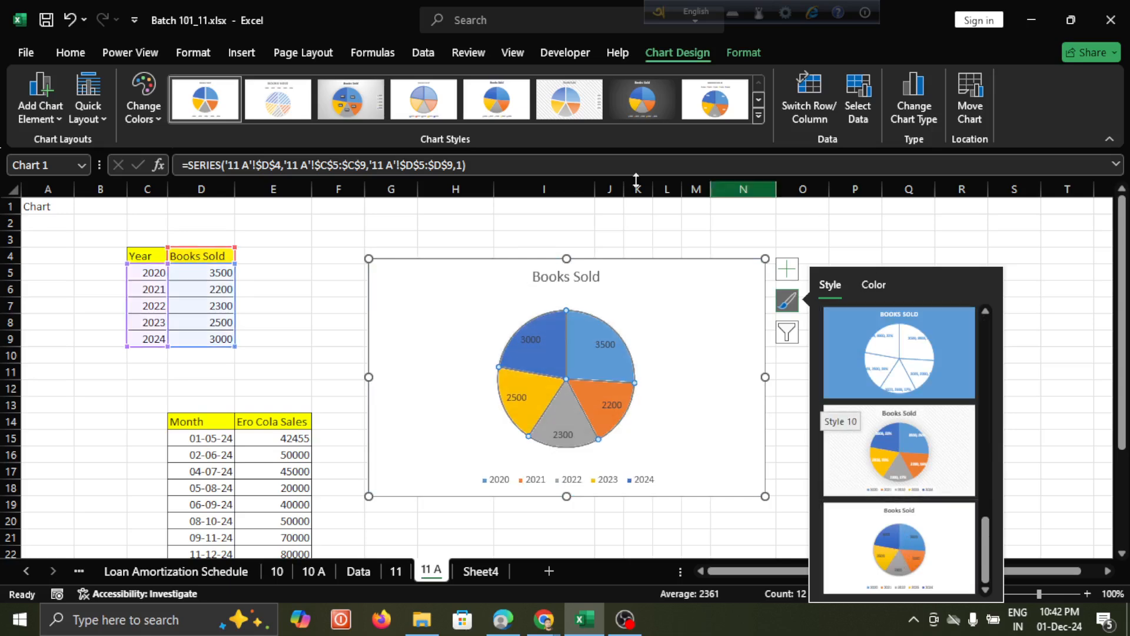
click(758, 118)
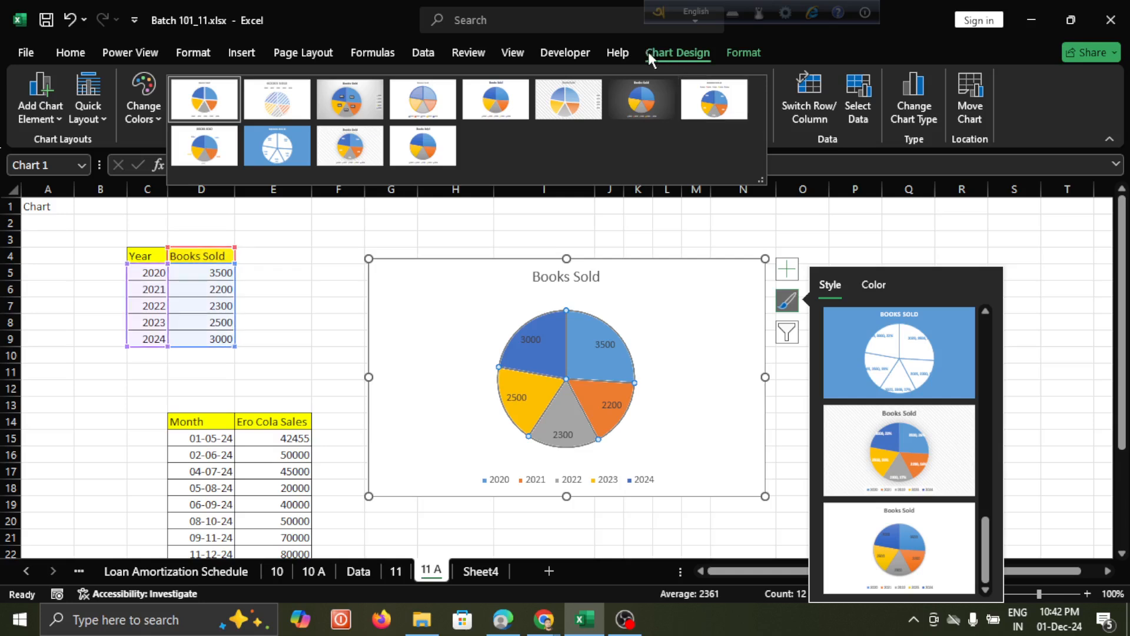
click(641, 106)
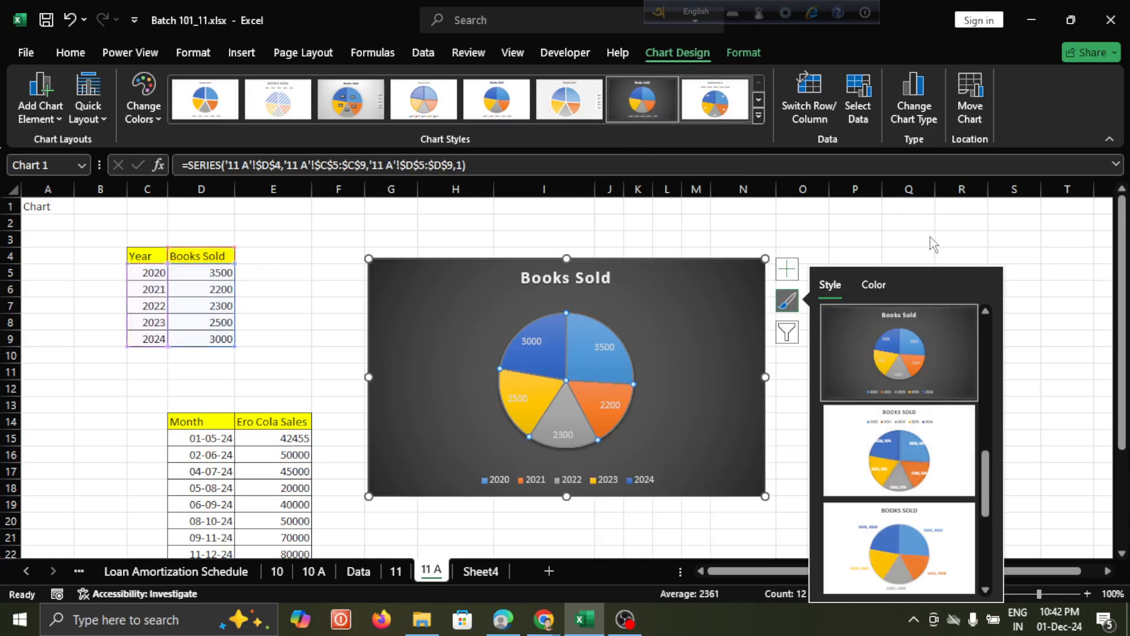
click(787, 300)
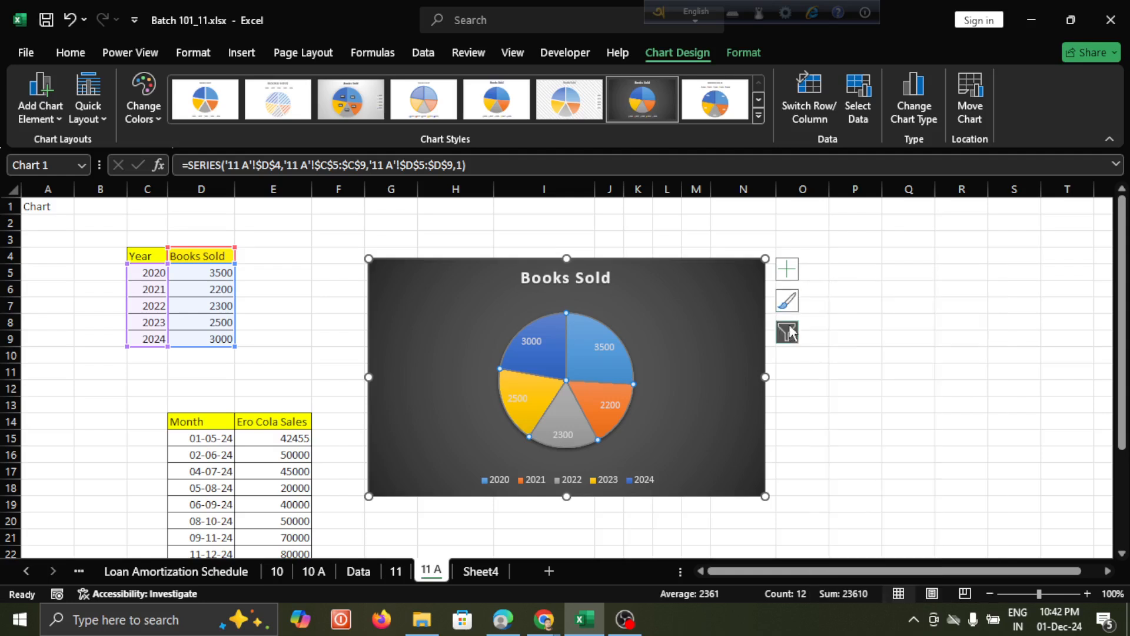
Filter the Books Sold pie chart to show only the 2020, 2021 and 2022 categories
click(788, 332)
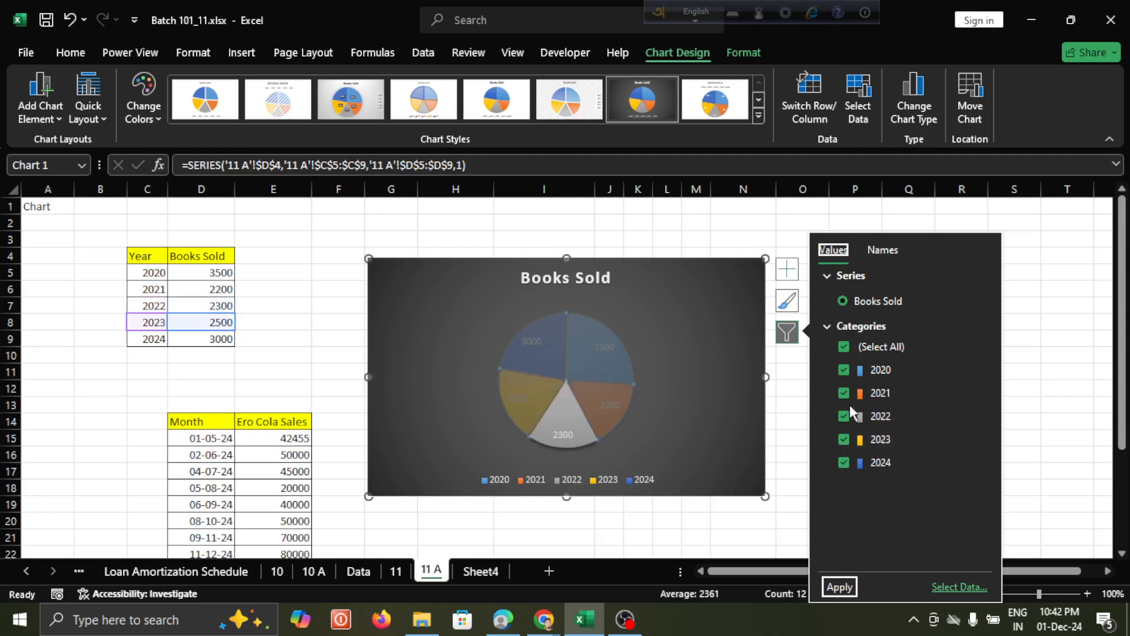
click(856, 347)
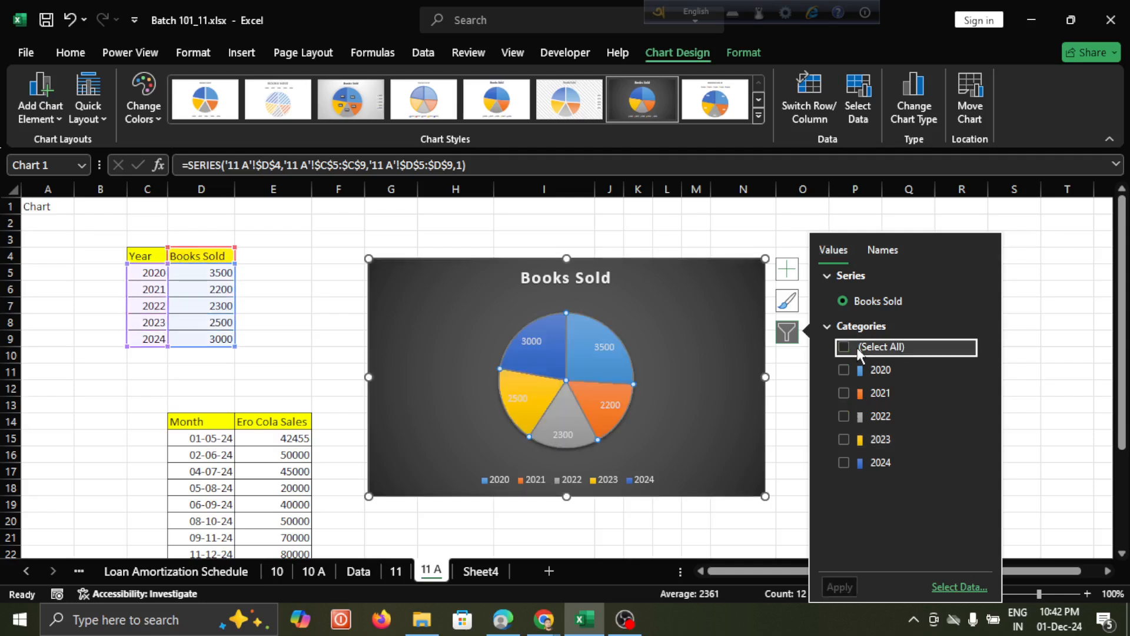
click(845, 369)
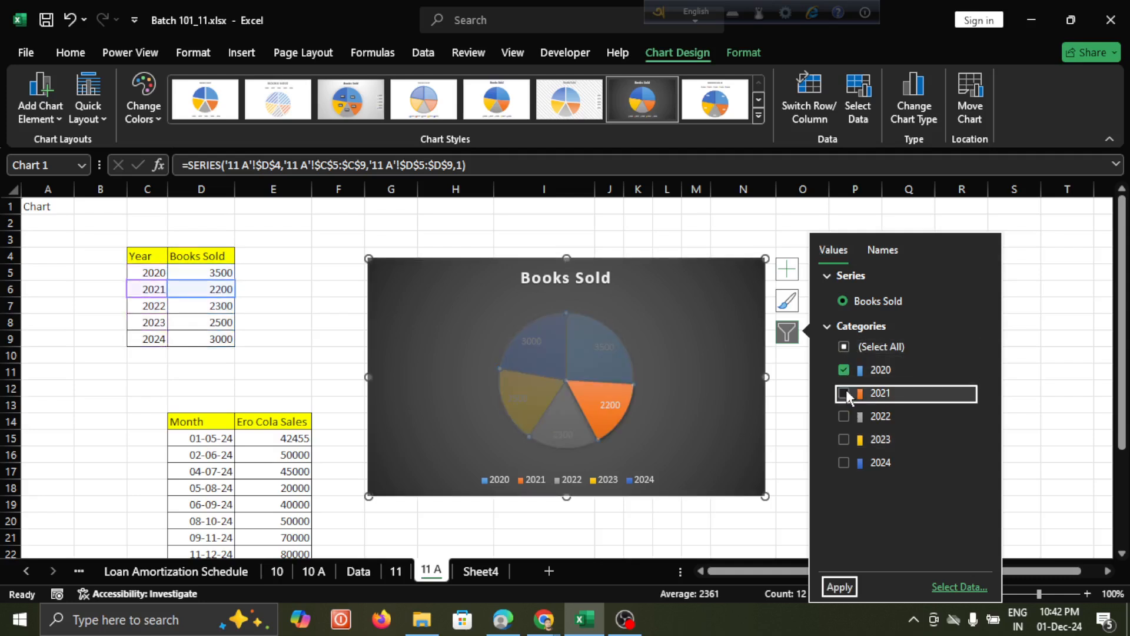
click(845, 393)
click(844, 416)
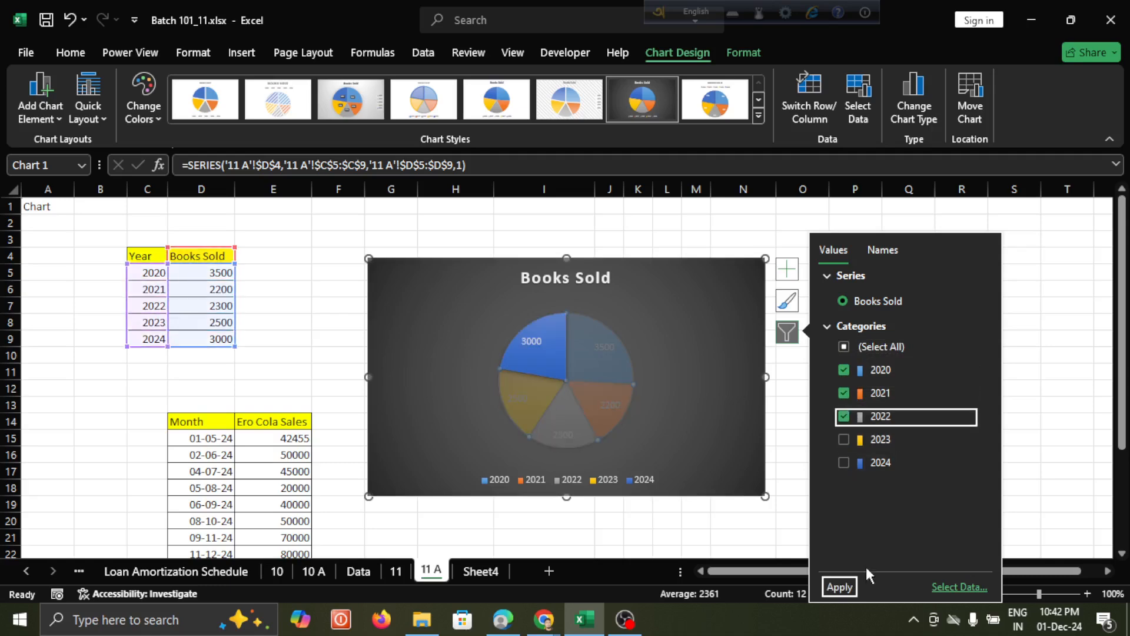
click(839, 587)
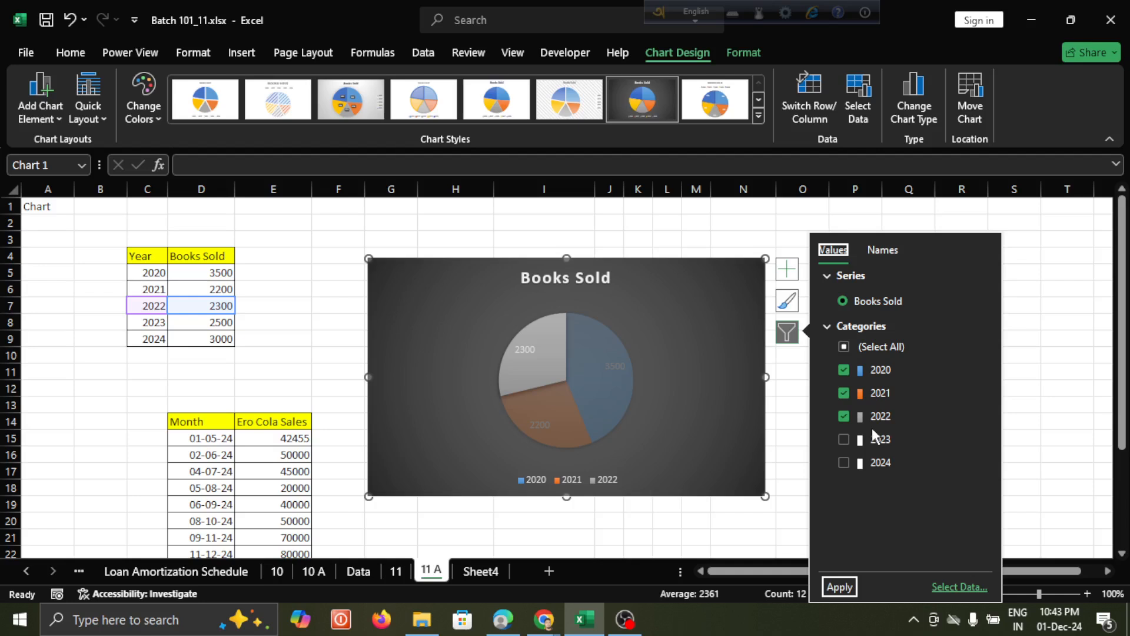
Restore the 2023 and 2024 categories in the Books Sold pie chart's filter
click(848, 436)
click(843, 464)
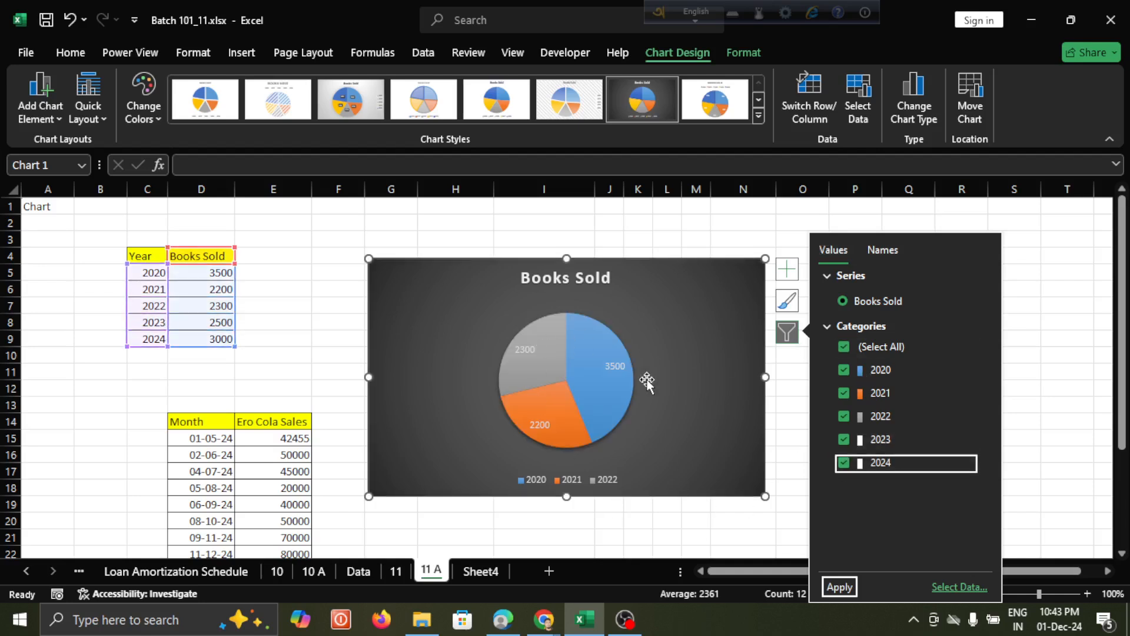
click(841, 587)
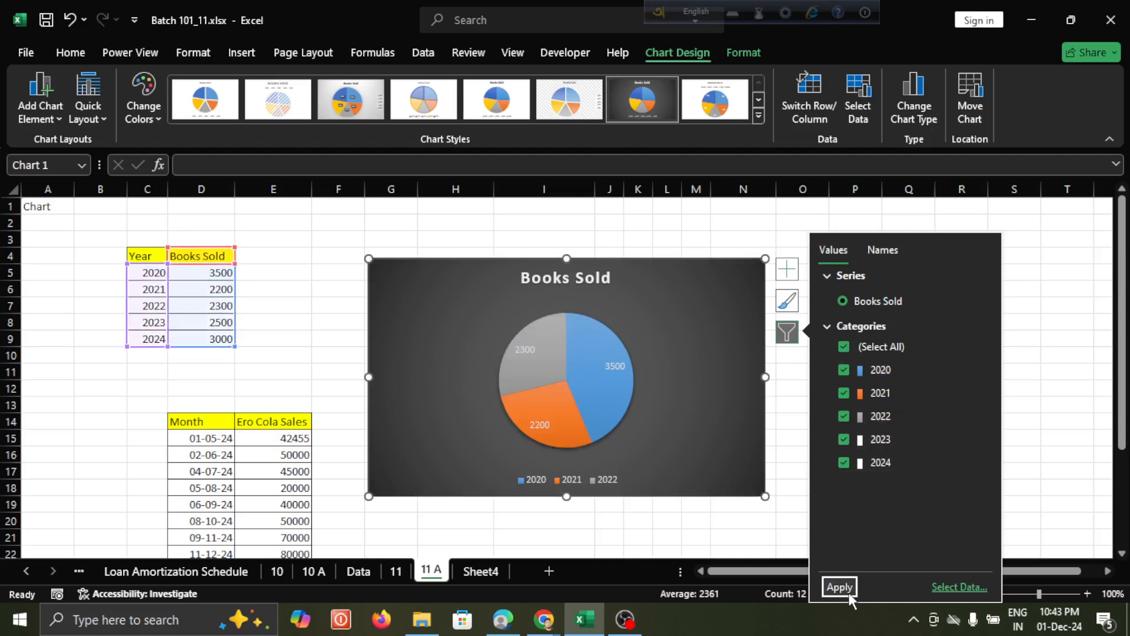
click(672, 290)
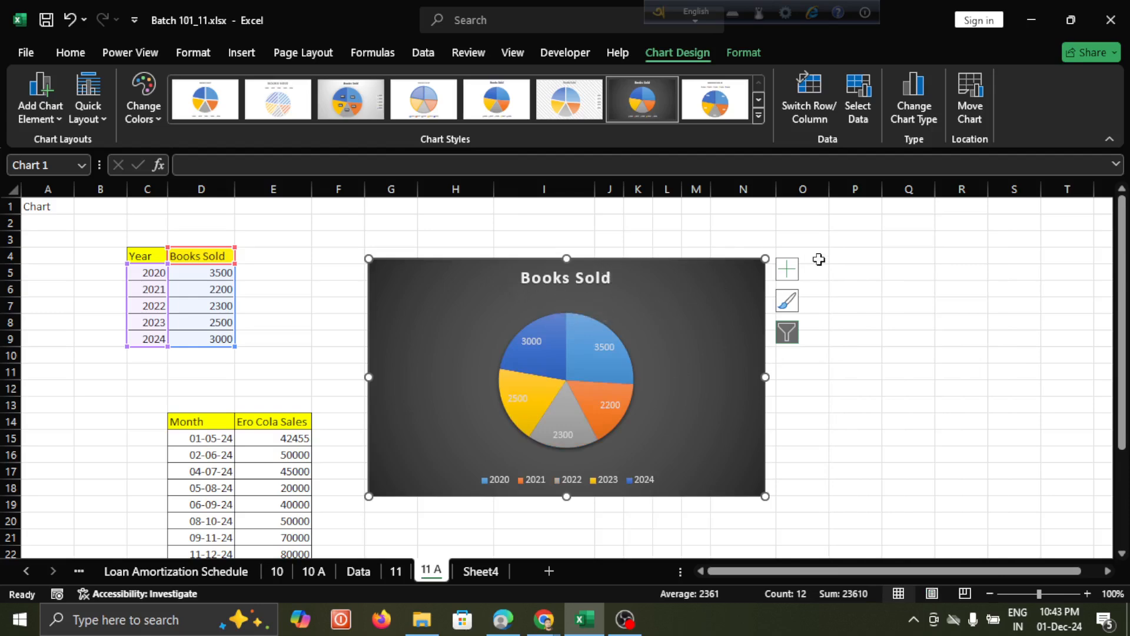
Shrink the Books Sold pie chart and place it beside the Year table, spanning about E1 to I10
click(817, 257)
click(605, 281)
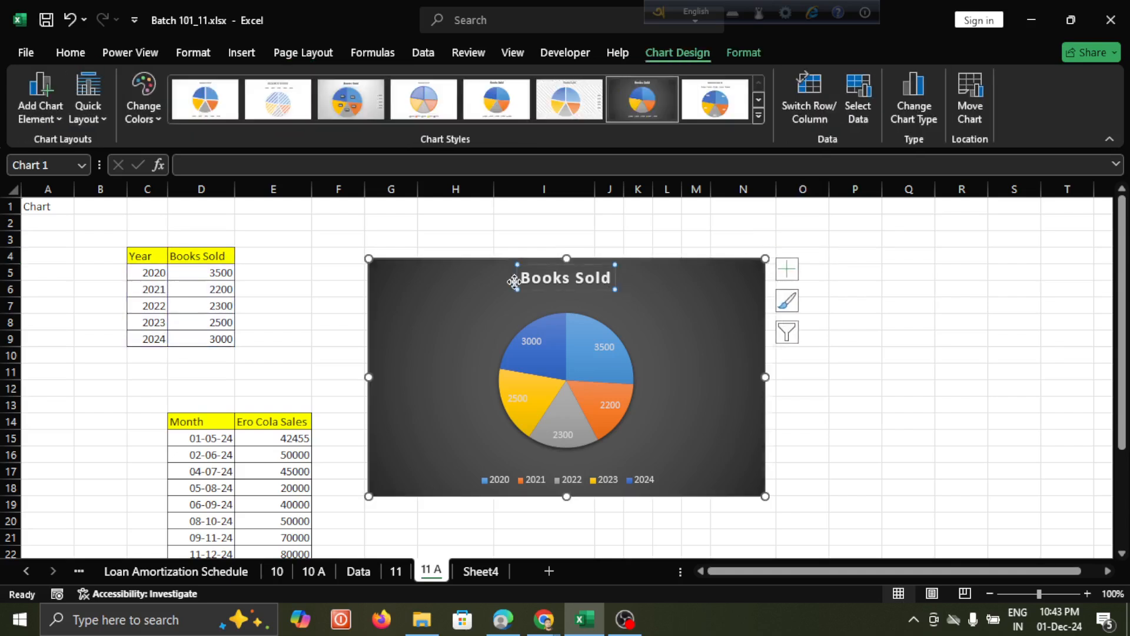
click(511, 320)
click(719, 377)
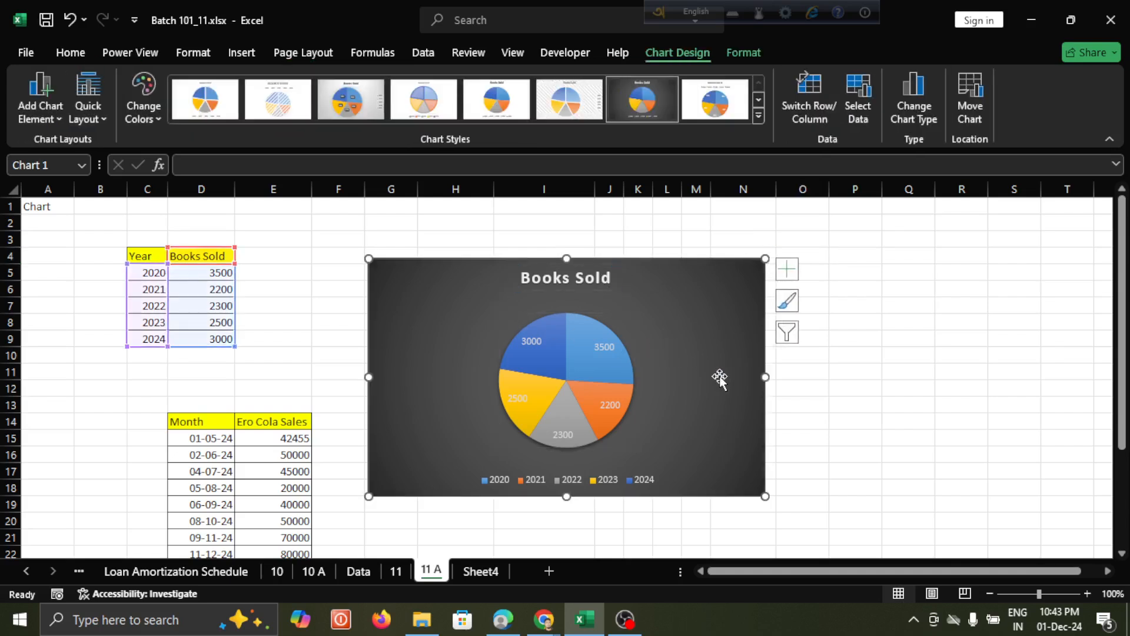
drag(764, 495, 648, 376)
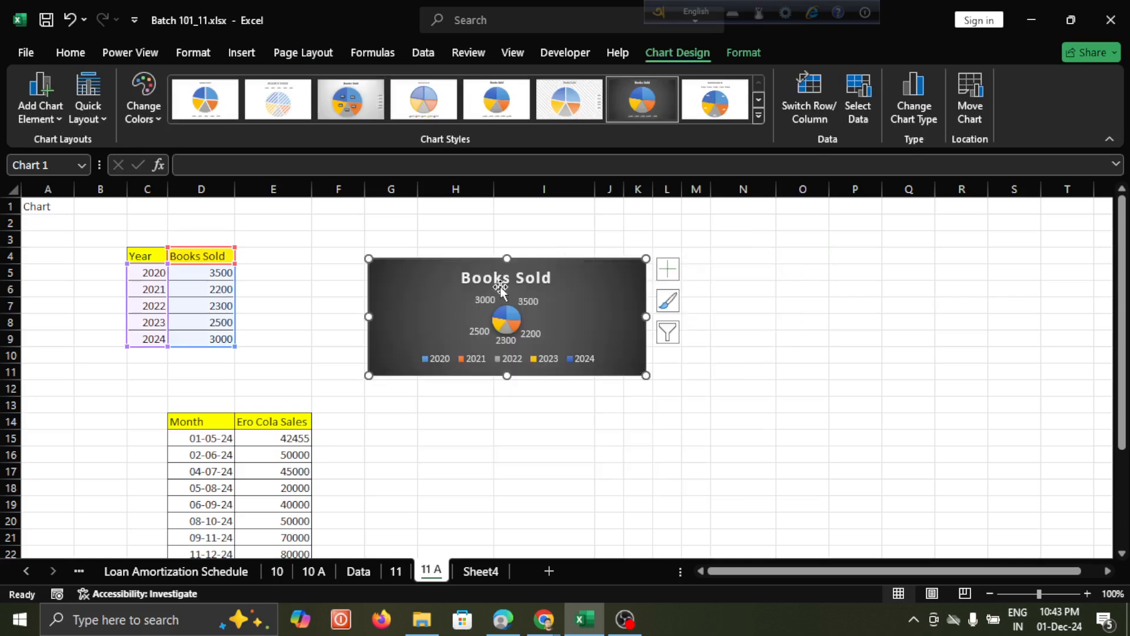
drag(435, 300, 375, 257)
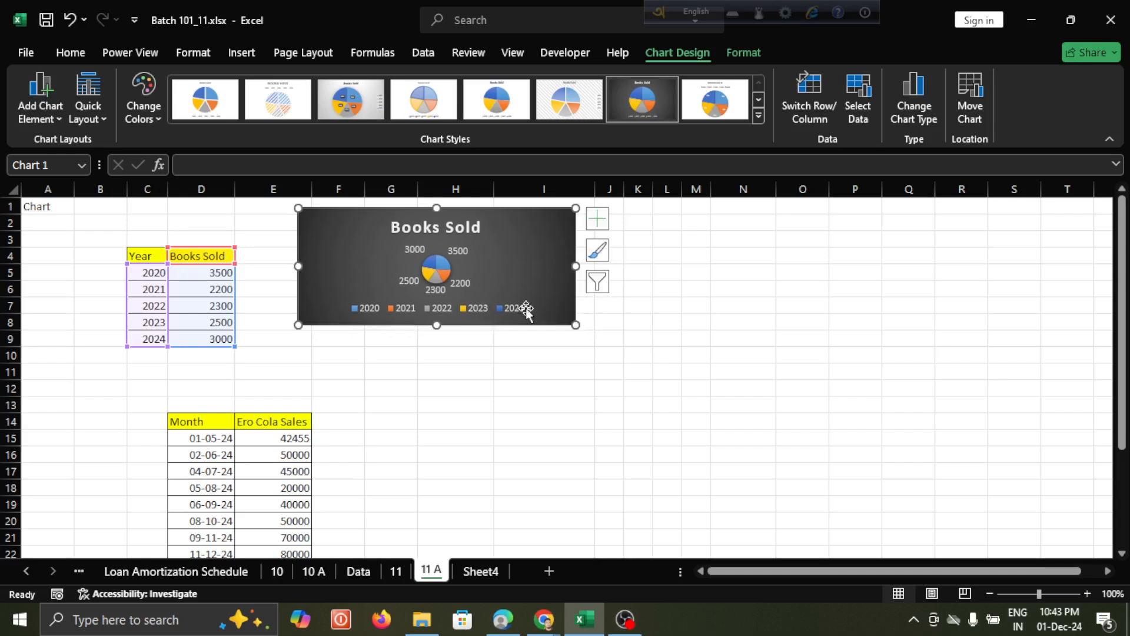
drag(576, 335, 586, 363)
click(725, 334)
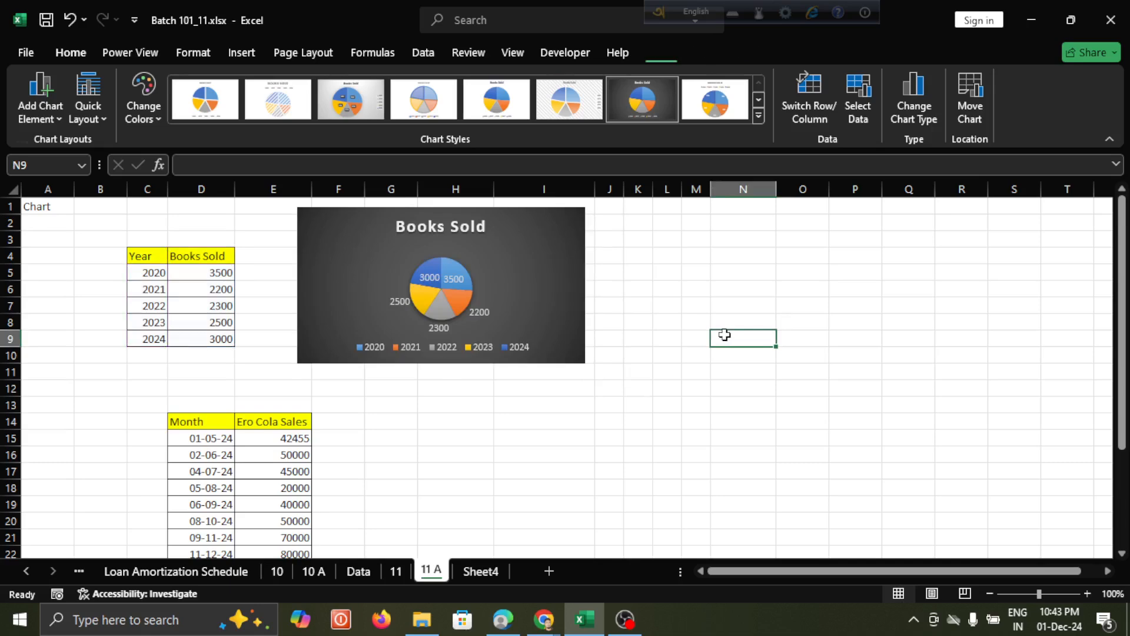
Insert a blank 2-D column chart from empty cell L4 and move it beside the pie chart, over about J2 to S16
click(150, 253)
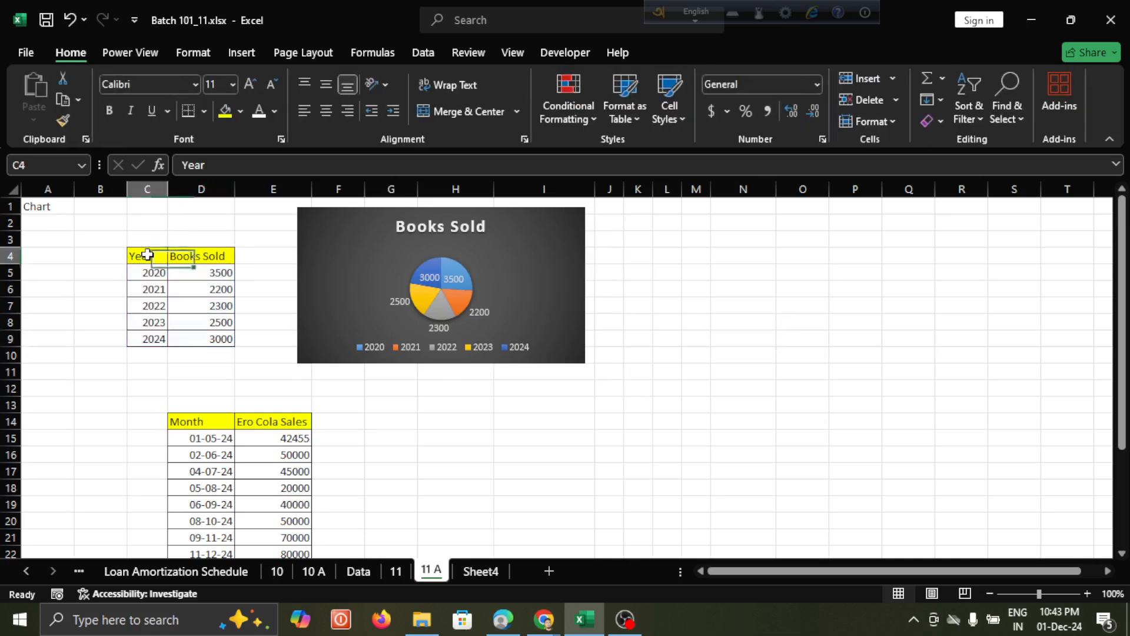
click(677, 266)
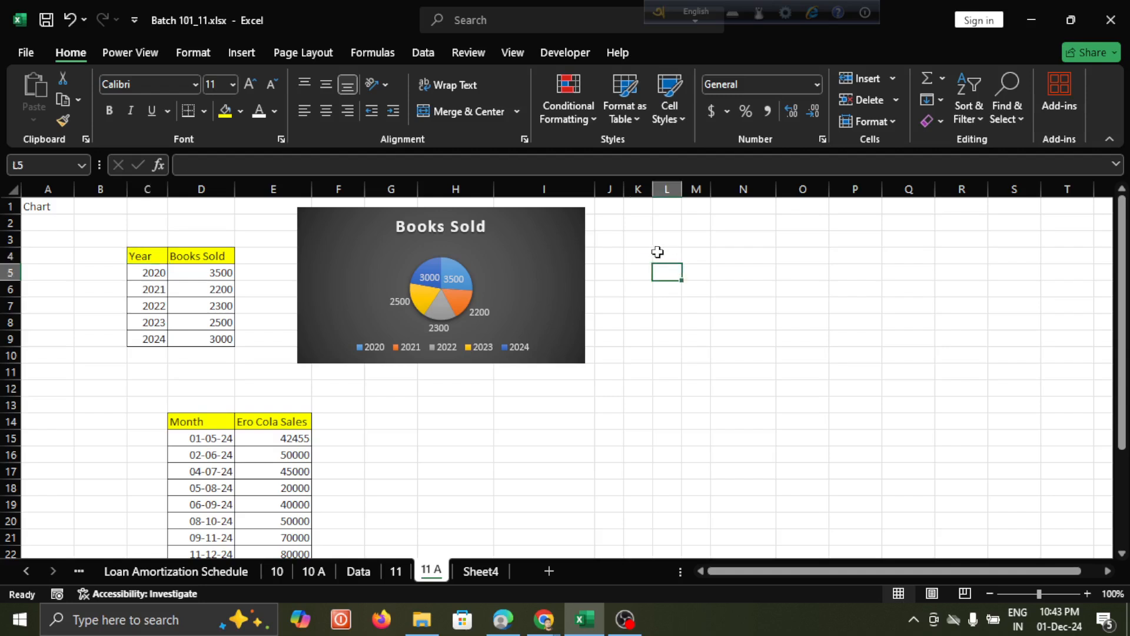
click(657, 252)
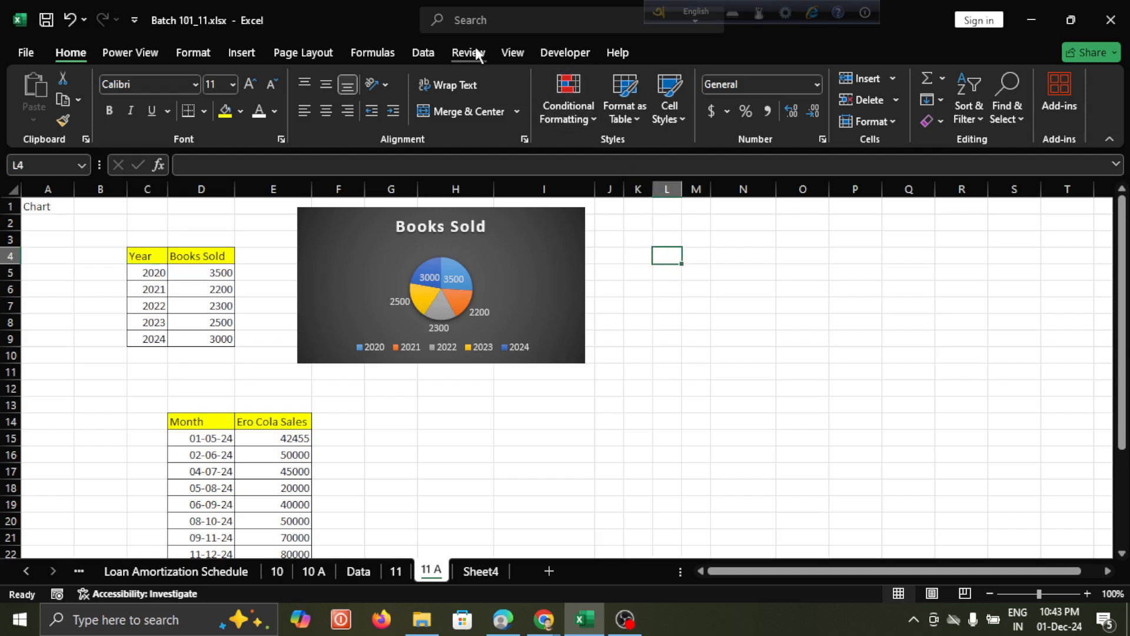
click(242, 47)
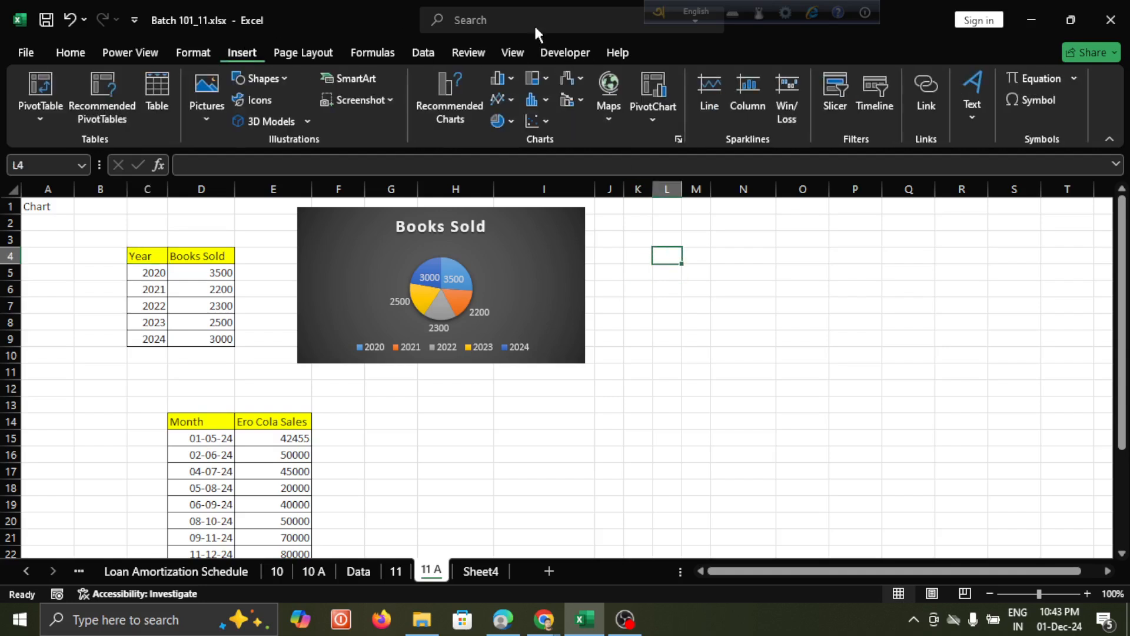
click(512, 77)
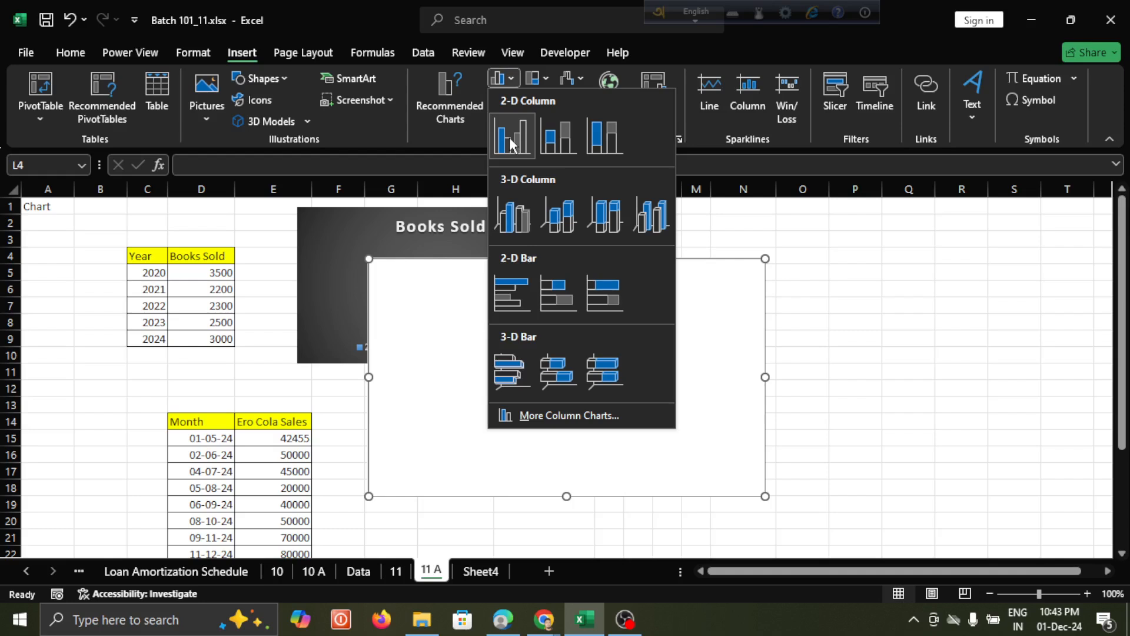
click(573, 125)
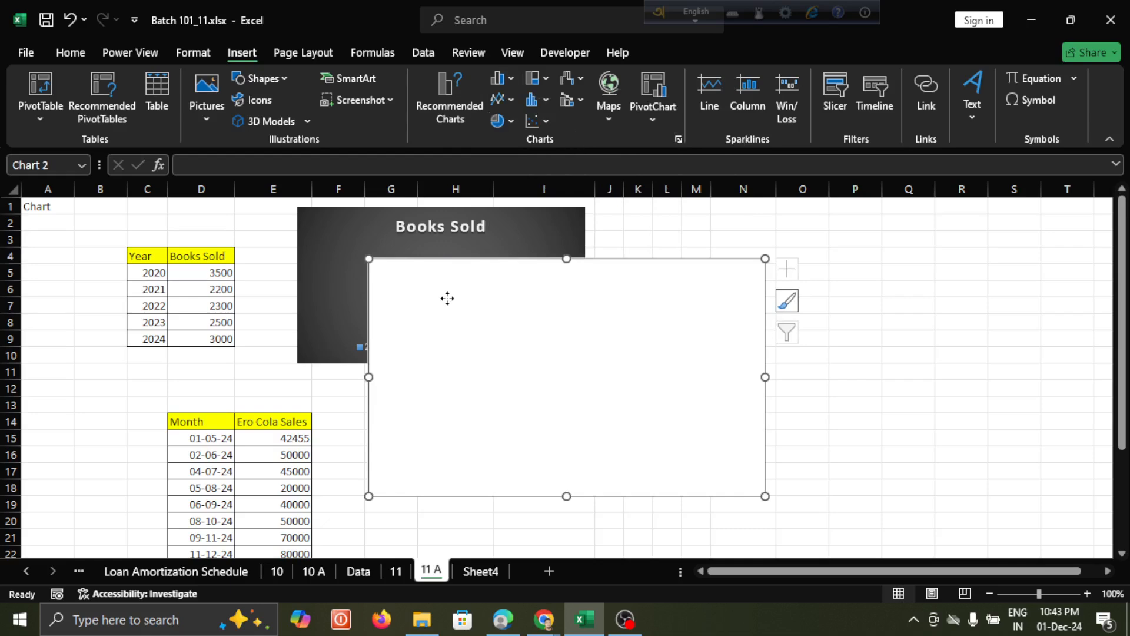
drag(450, 299, 683, 267)
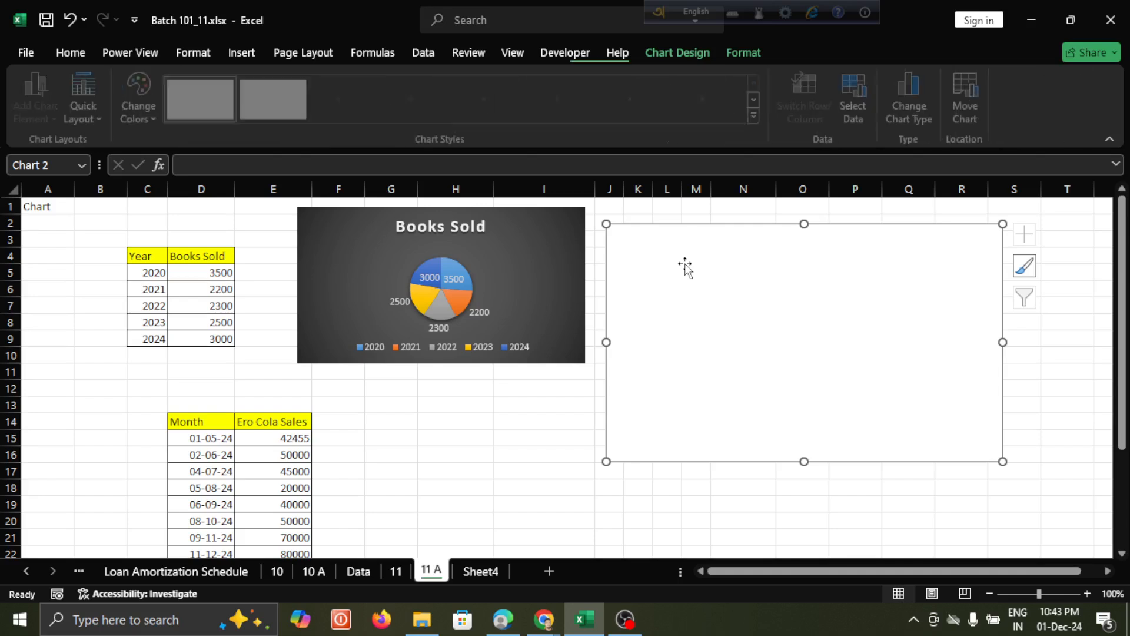
Add a data series to the blank column chart with its name from D4 and its values from D5:D9
click(857, 89)
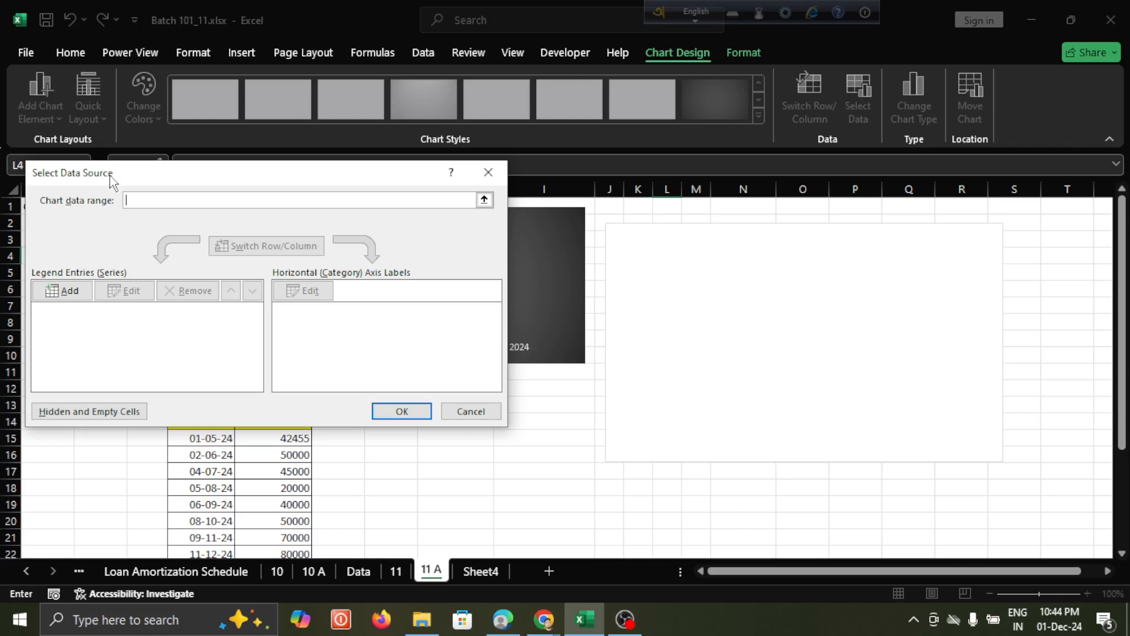
drag(112, 180, 519, 208)
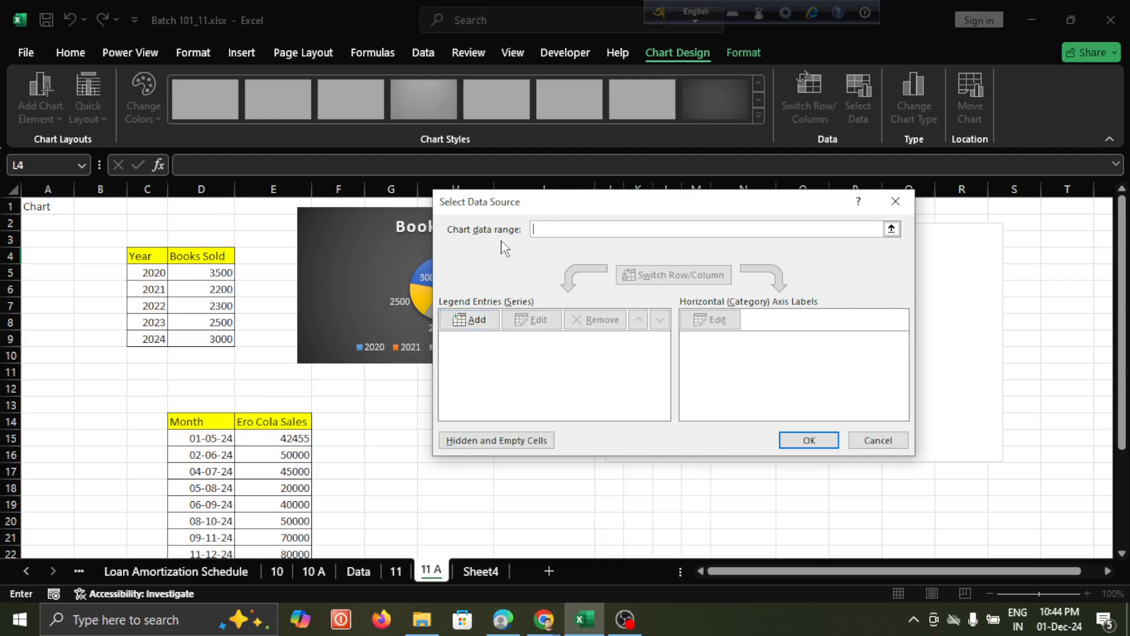
click(469, 321)
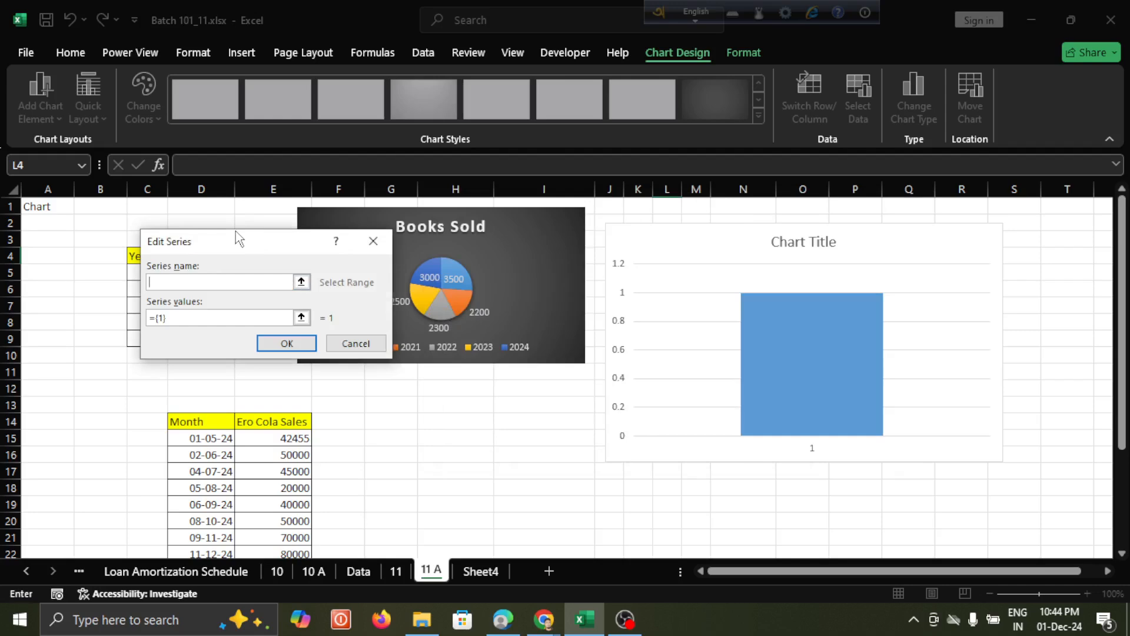
drag(238, 238, 603, 255)
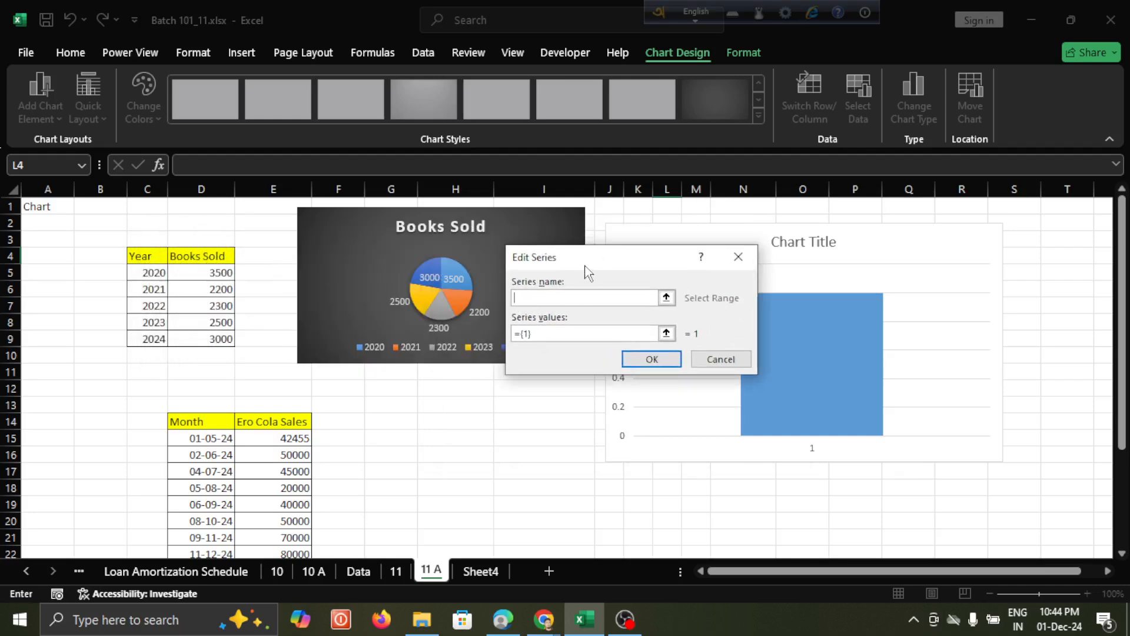
click(209, 256)
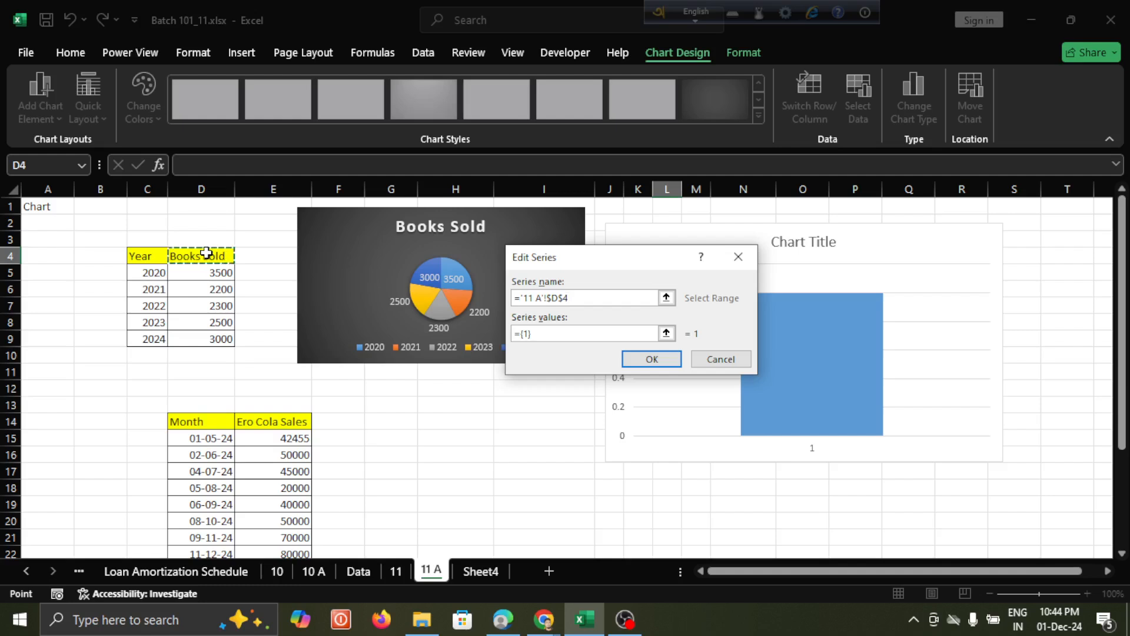
click(542, 333)
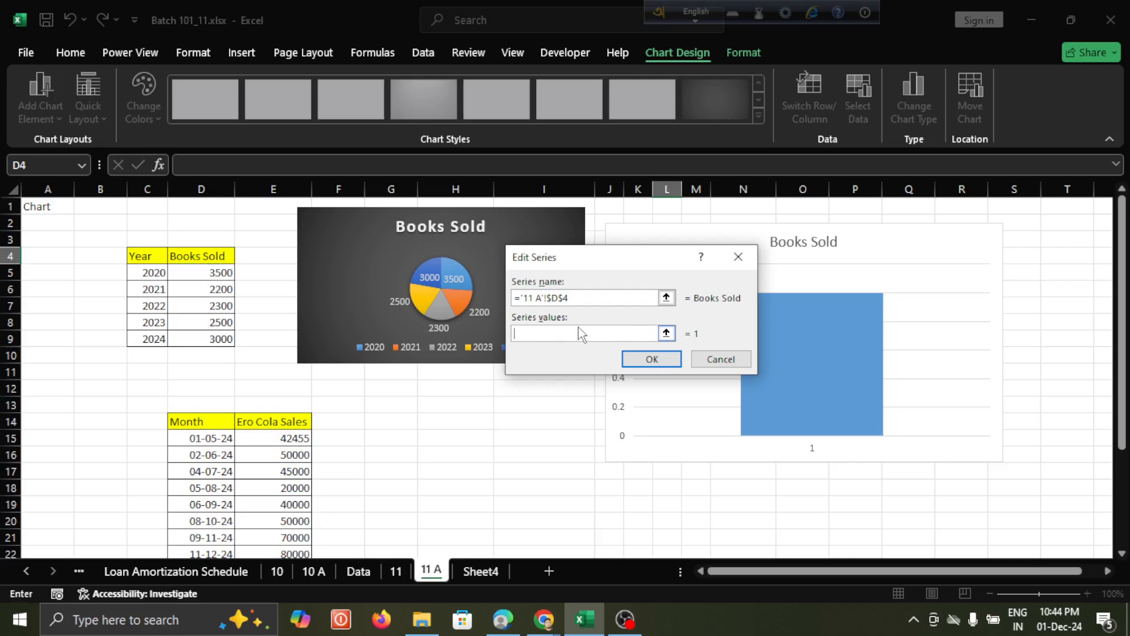
click(666, 333)
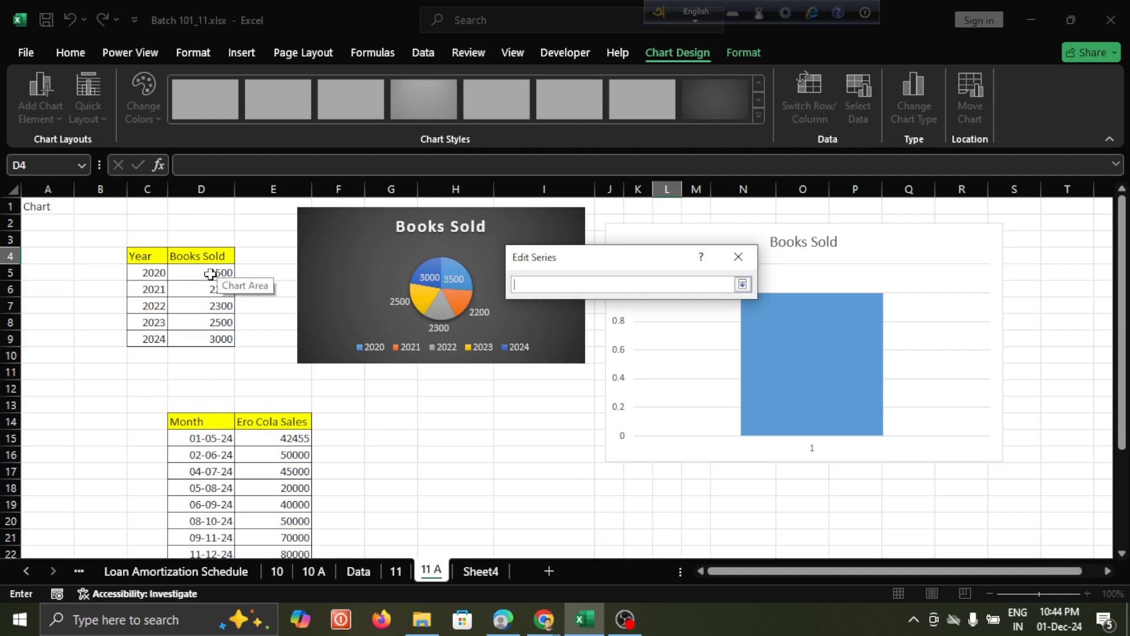
drag(210, 273, 221, 339)
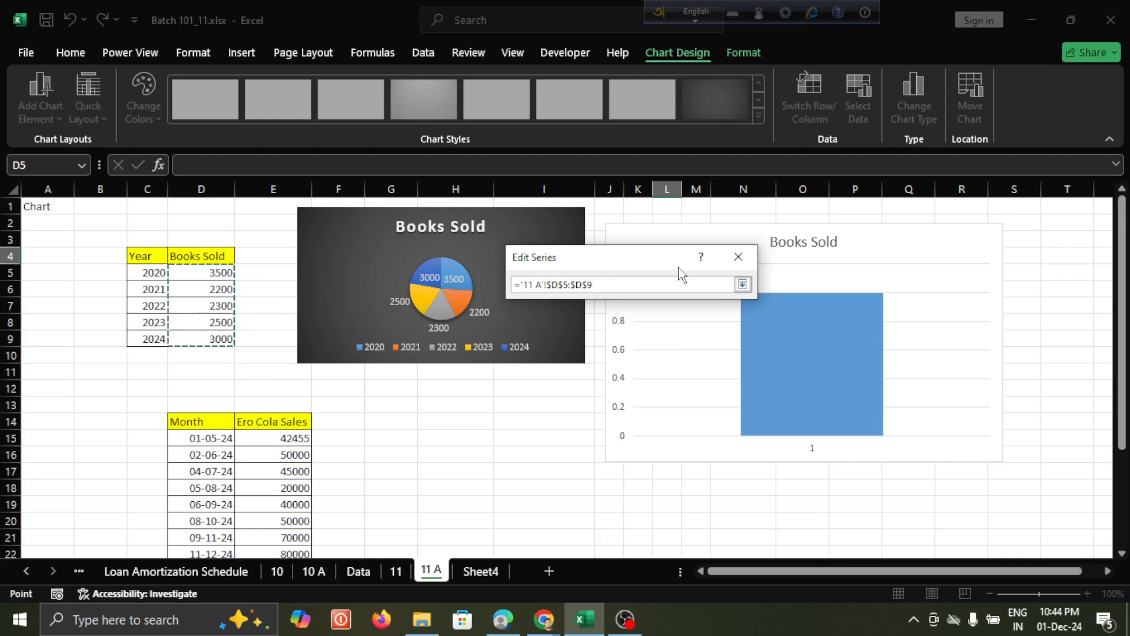
click(742, 285)
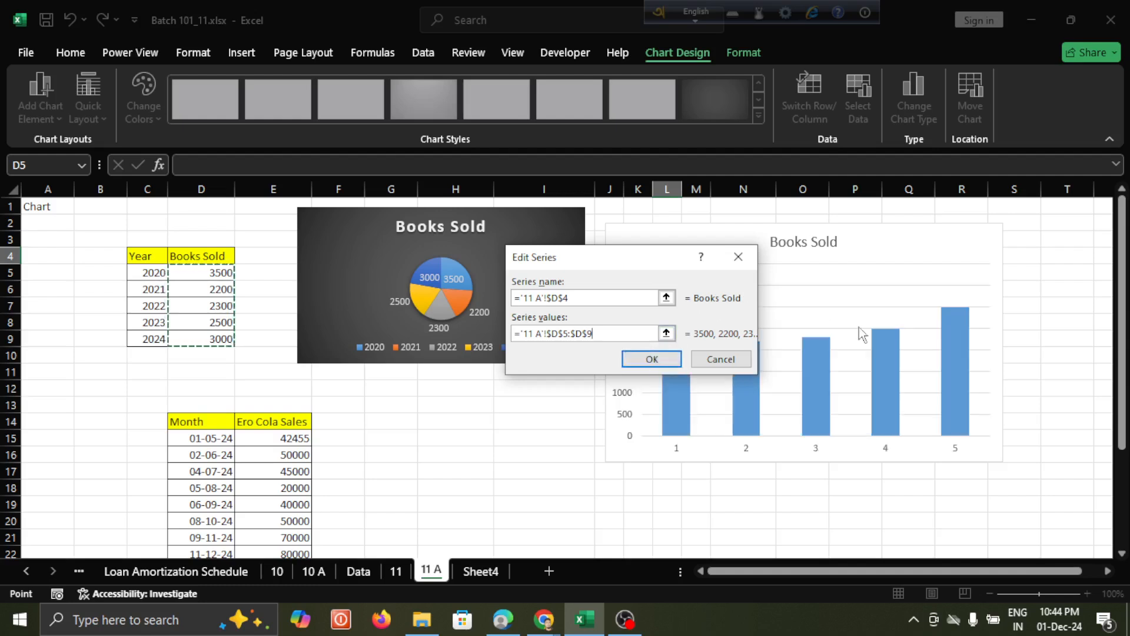
click(652, 359)
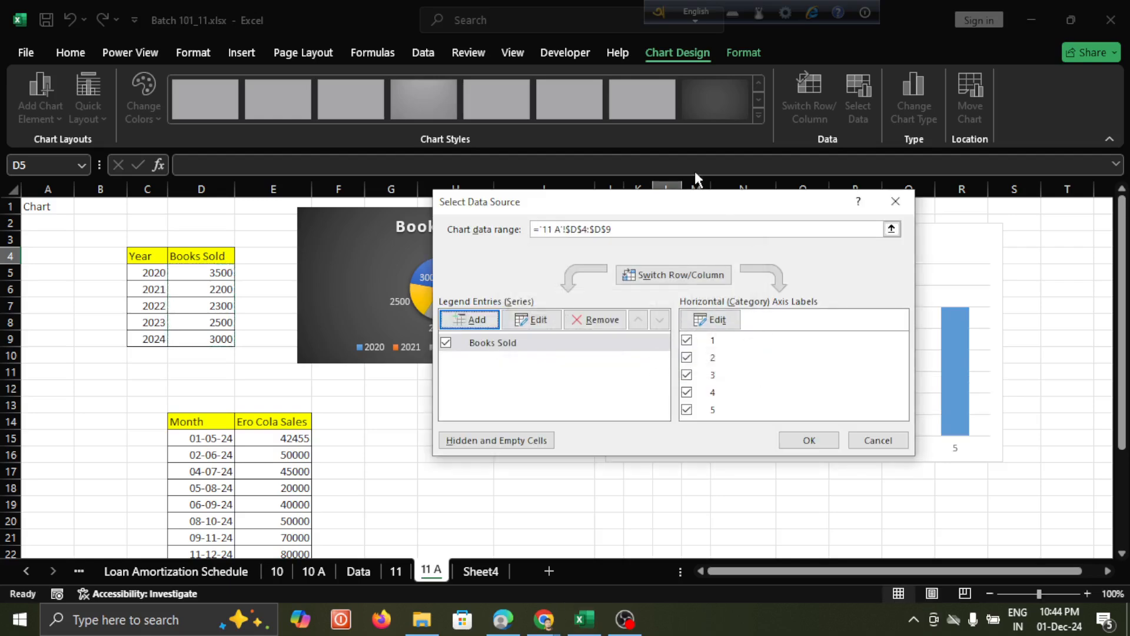
Set the column chart's horizontal axis labels to the years in C5:C9
drag(682, 206, 970, 141)
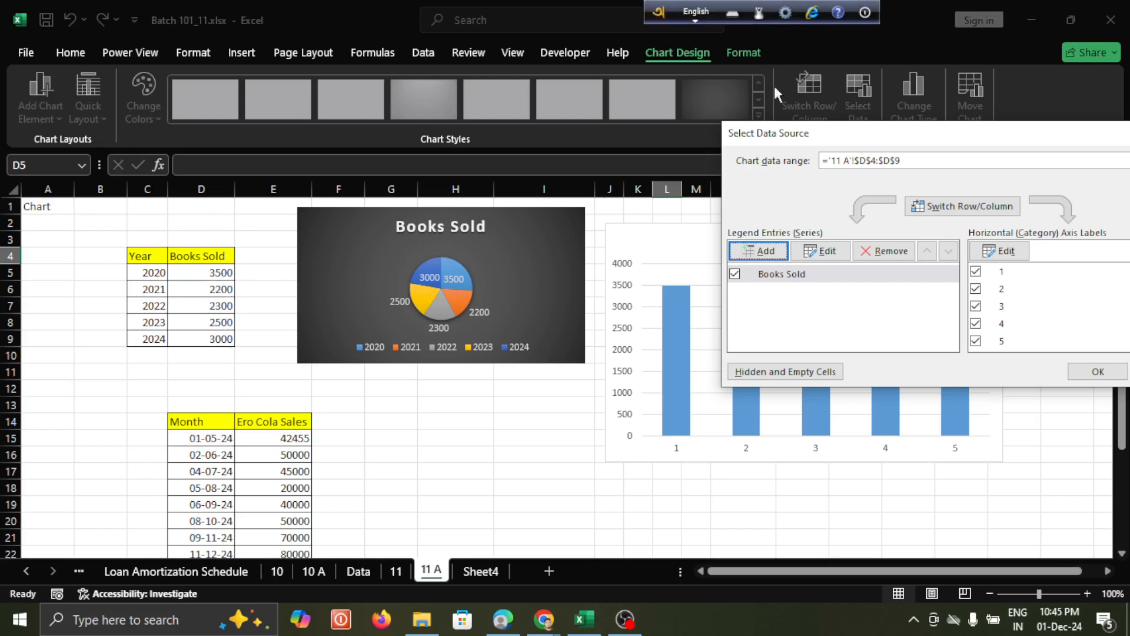
drag(795, 134, 586, 148)
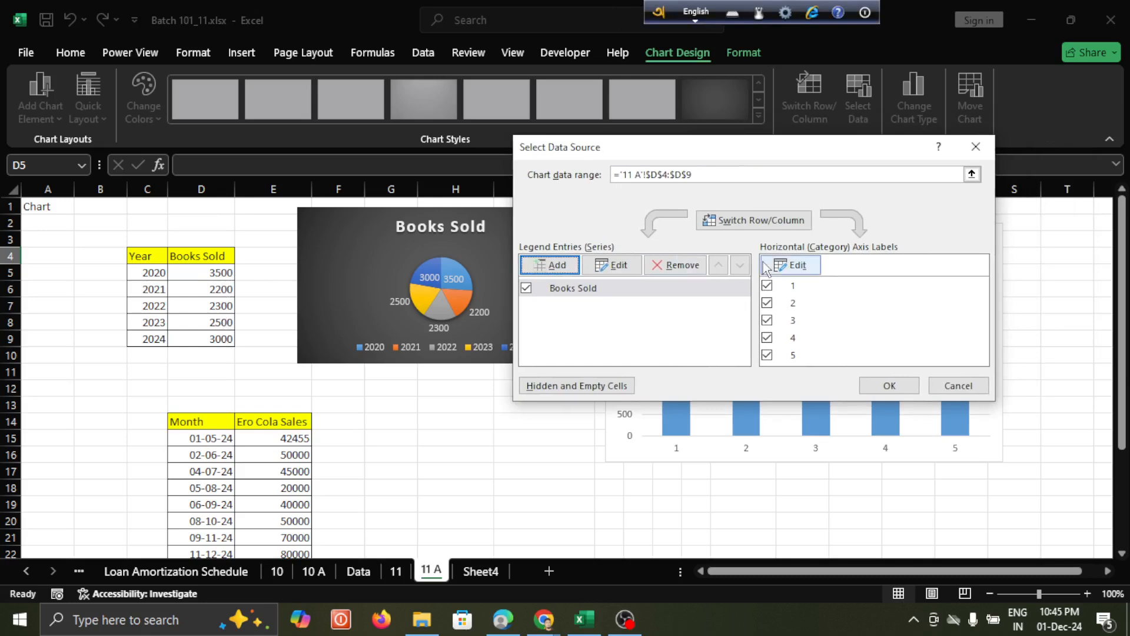
click(792, 266)
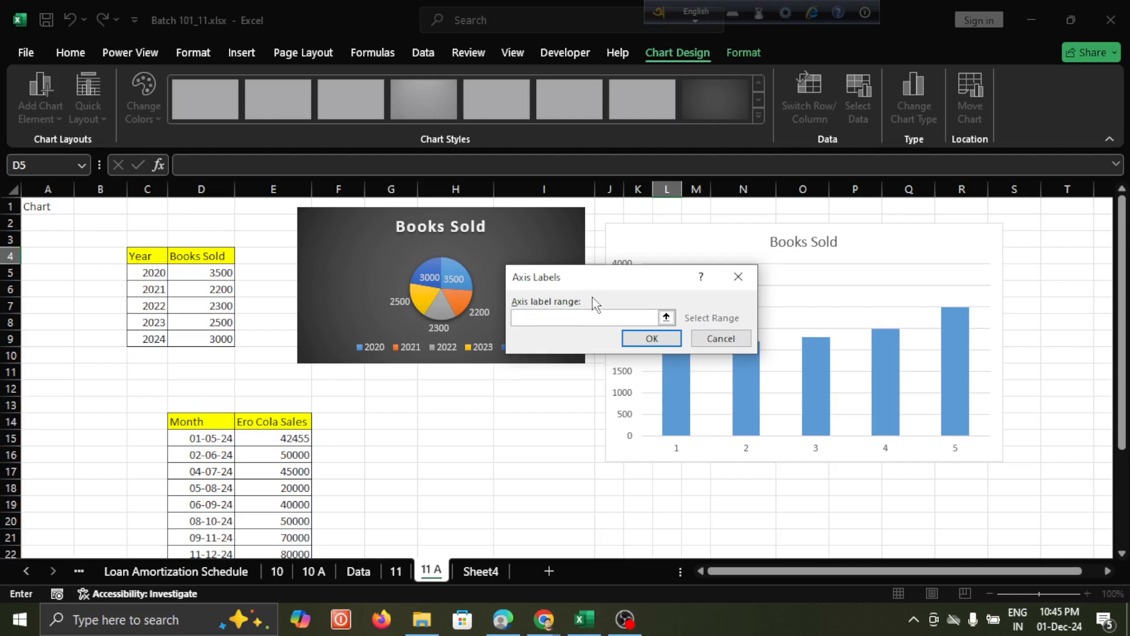
drag(152, 272, 149, 339)
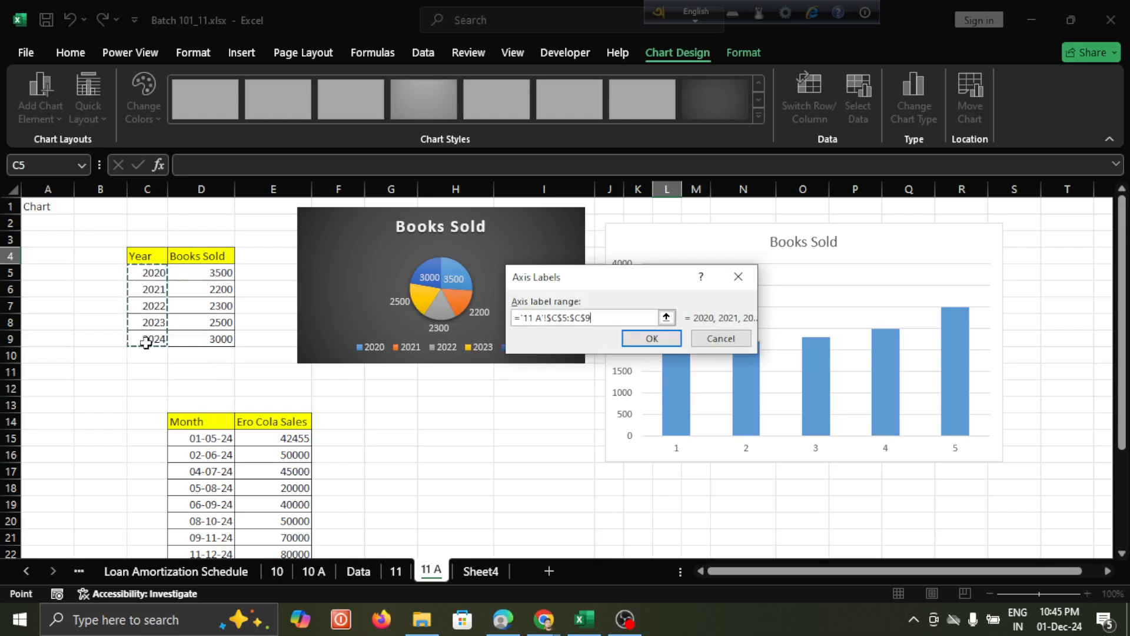
click(648, 340)
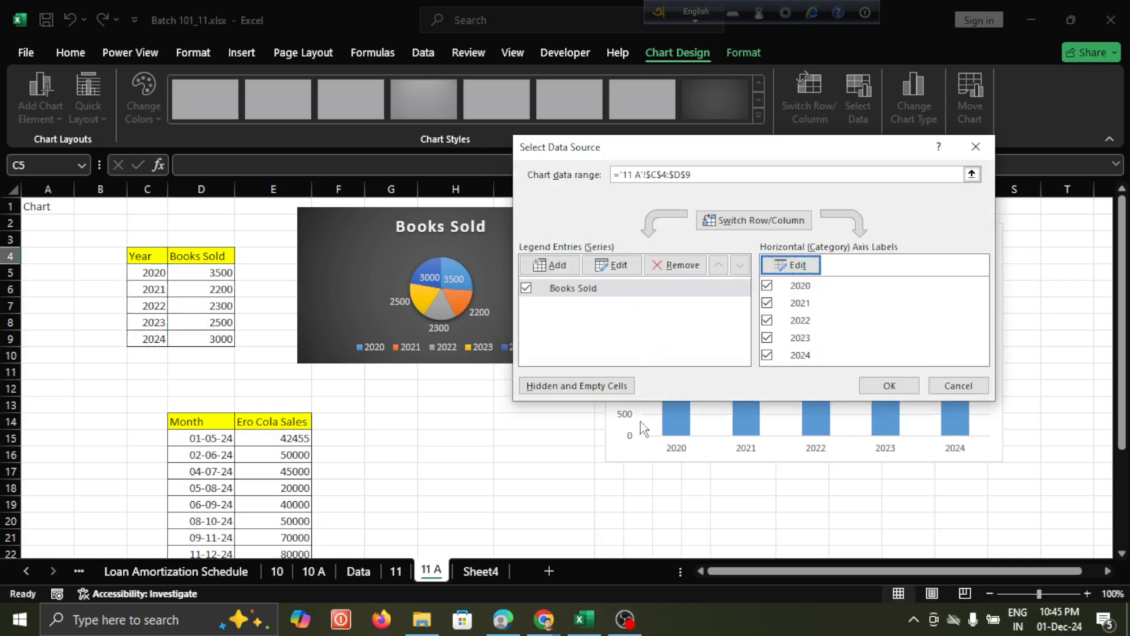
Apply the Books Sold data source to the column chart and check the value of its 2020 column
click(887, 386)
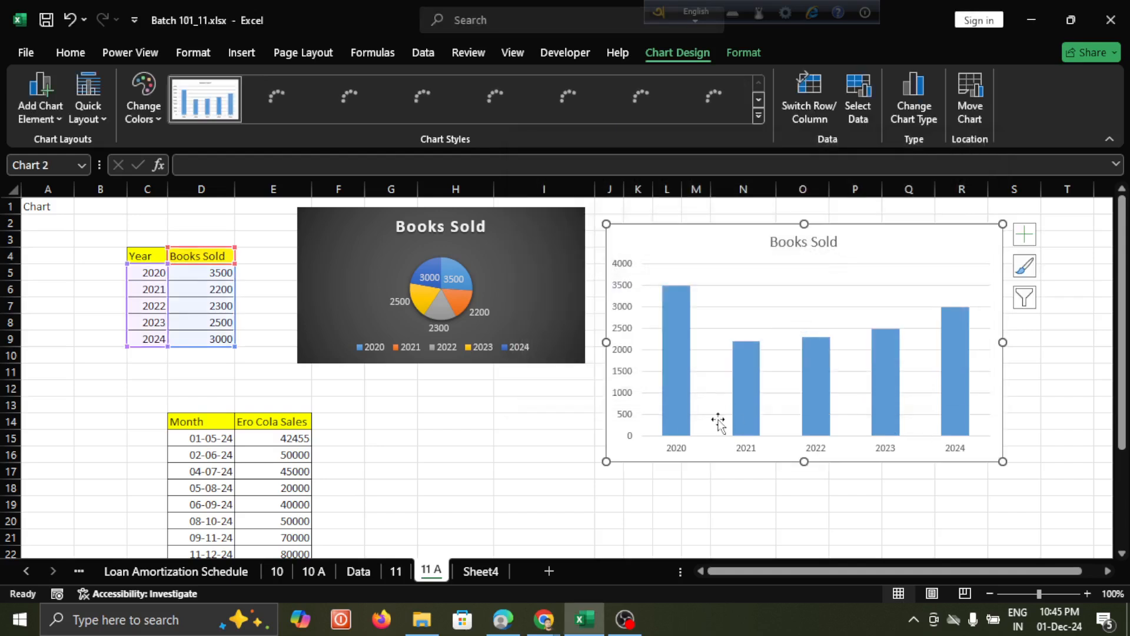
mouse_move(677, 325)
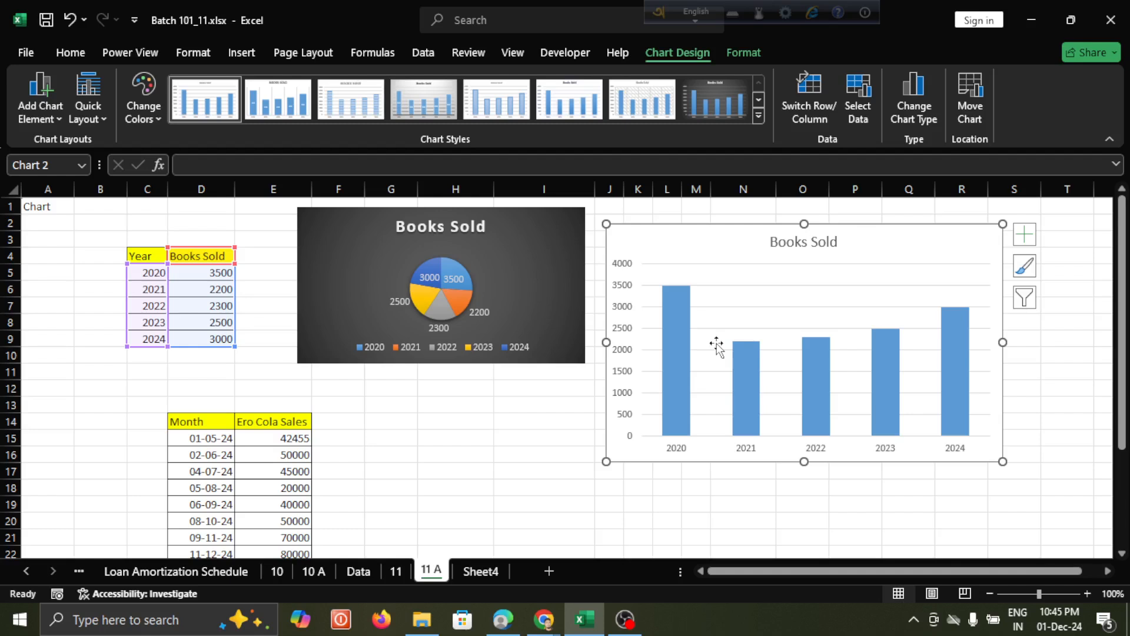
mouse_move(689, 307)
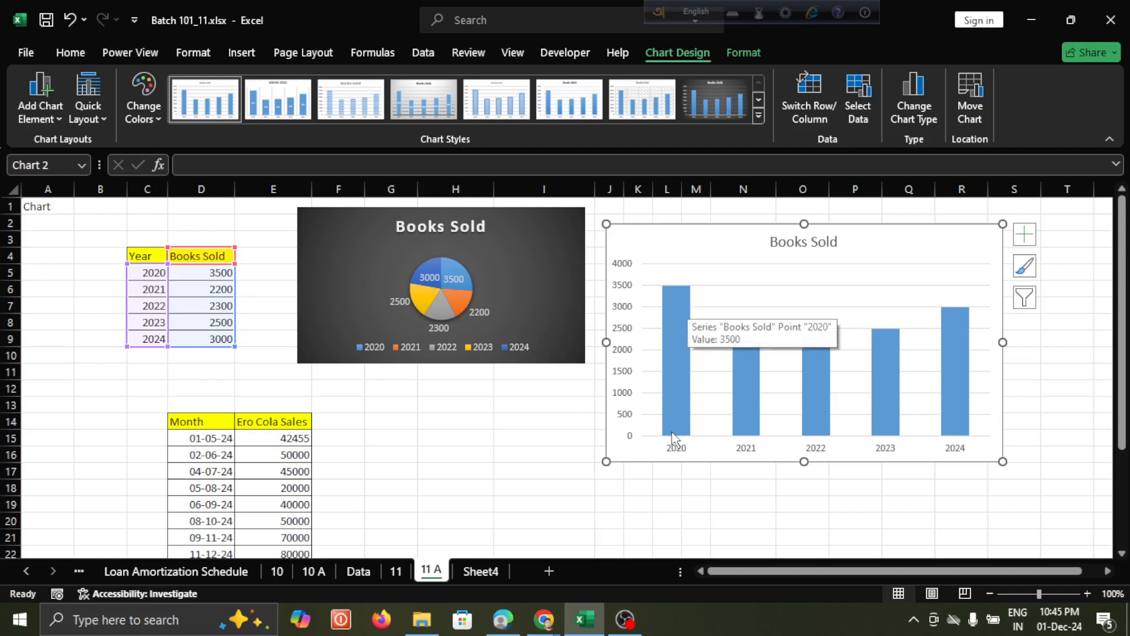
Set the 2022 Books Sold figure in D7 to 4000
click(217, 274)
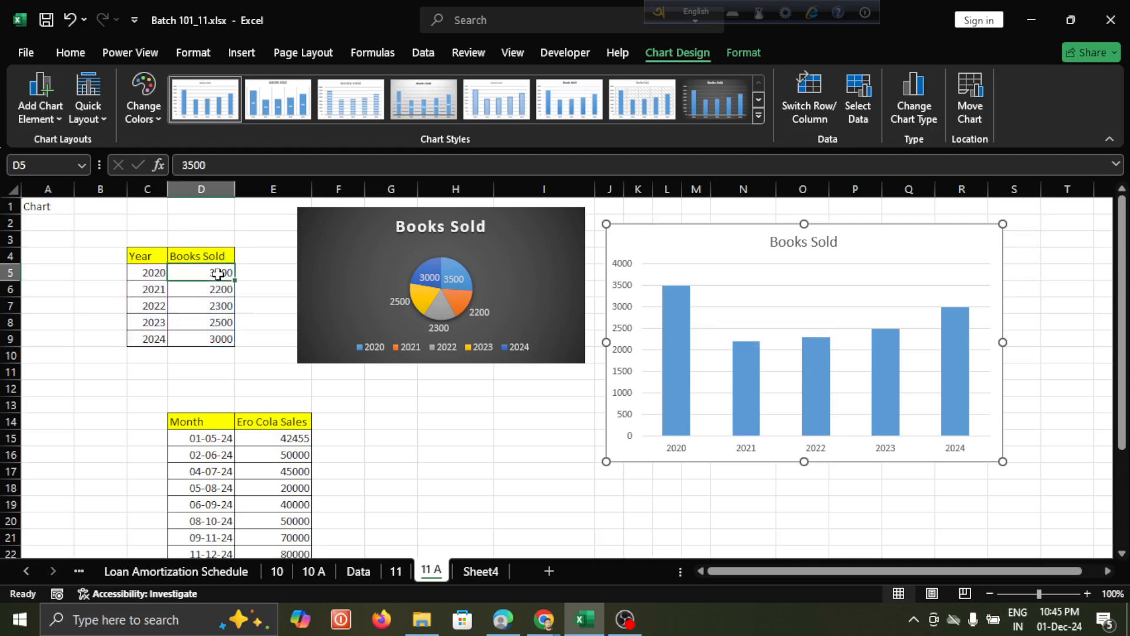
click(218, 304)
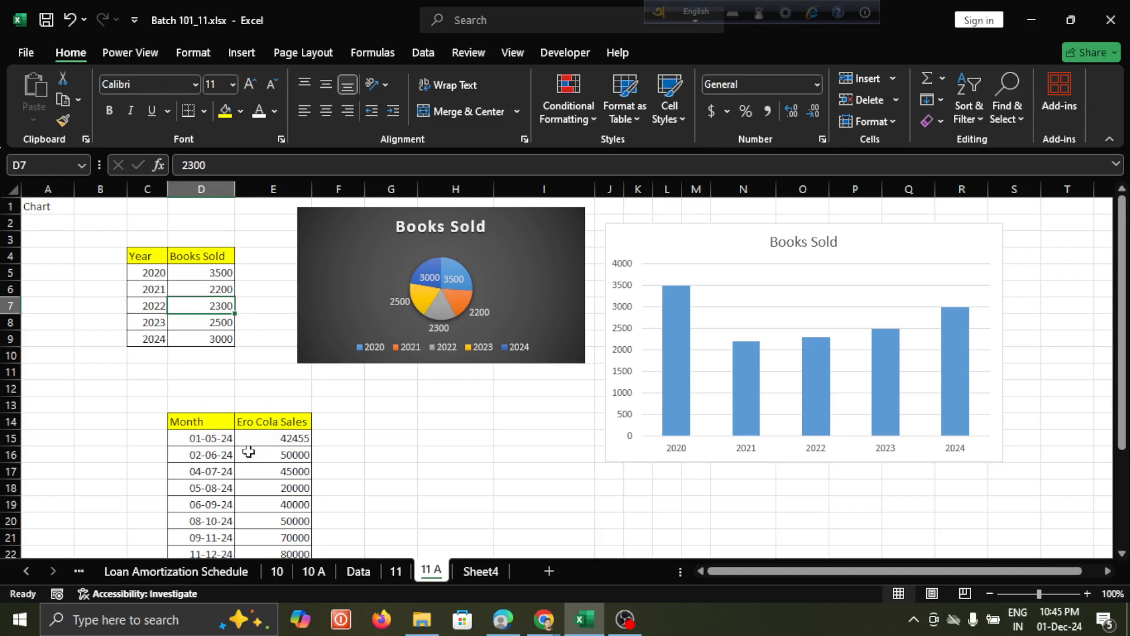
text(4000)
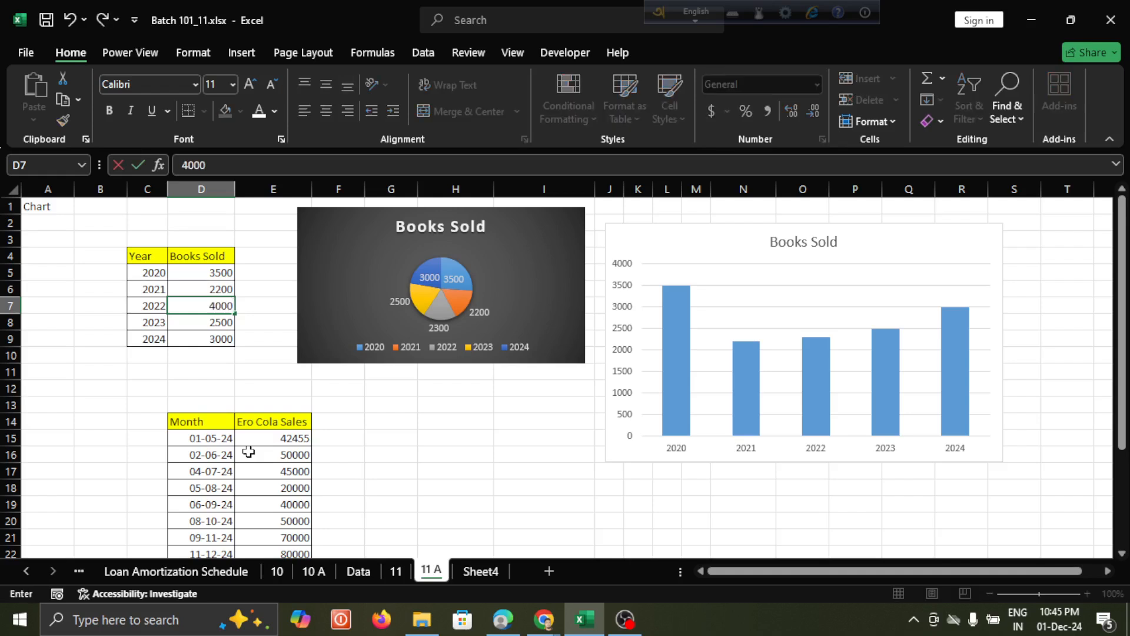
key(Return)
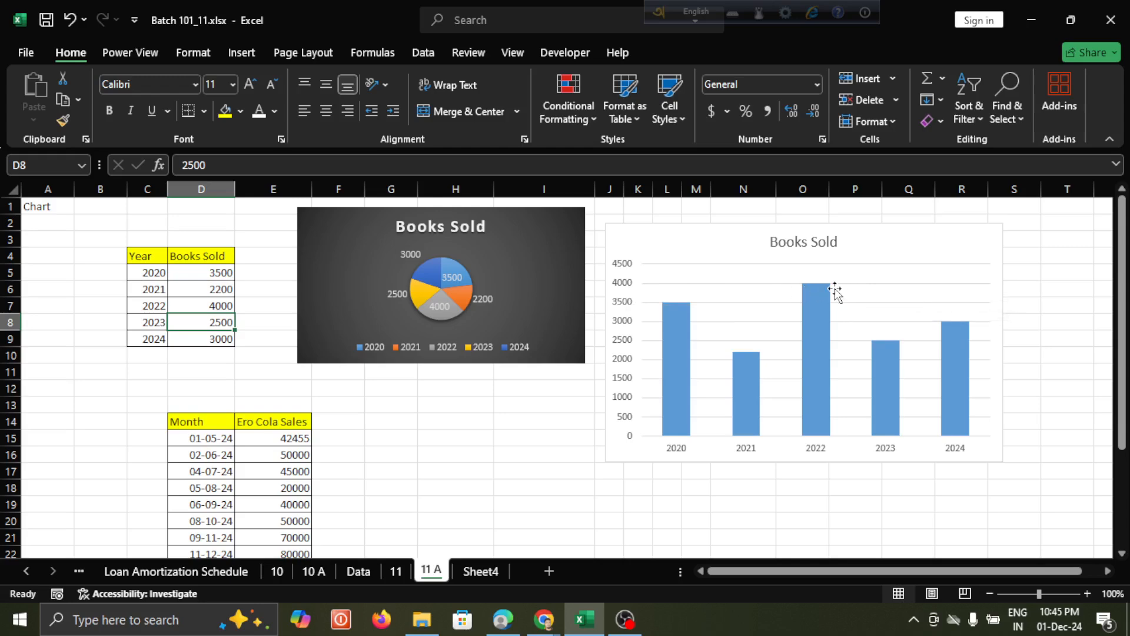
Add data labels to the Books Sold column chart
click(776, 295)
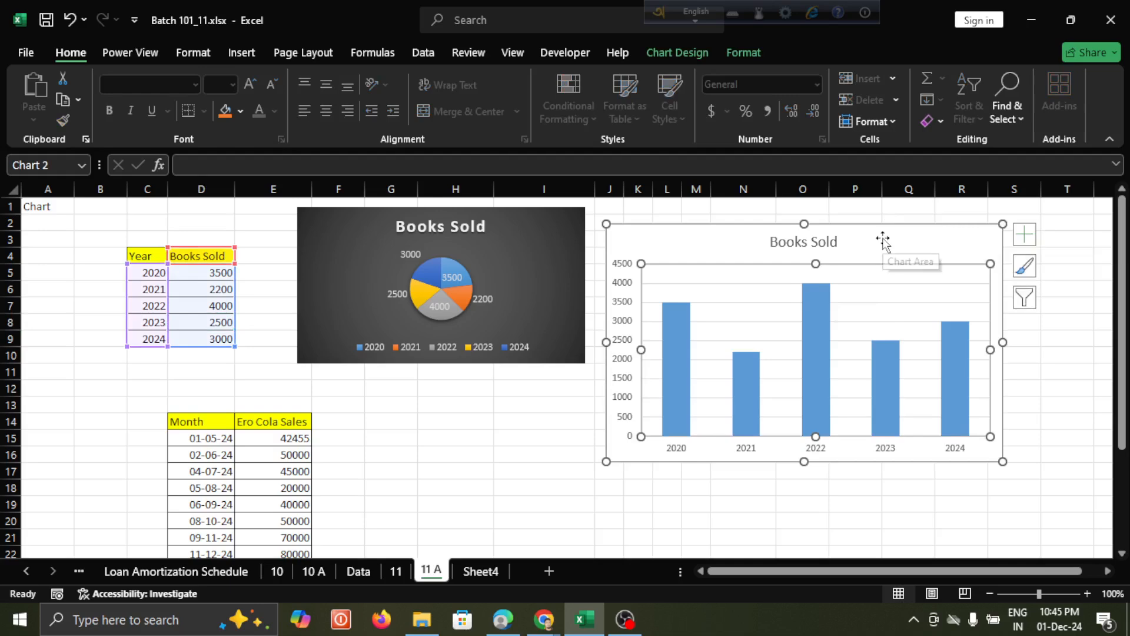
click(1024, 234)
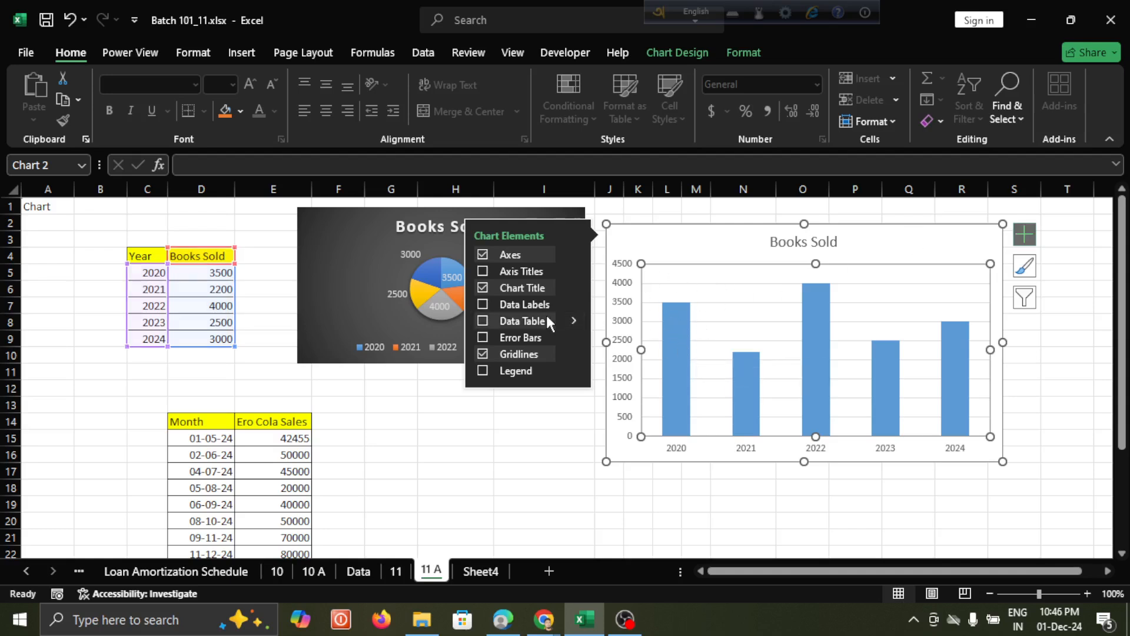
click(482, 304)
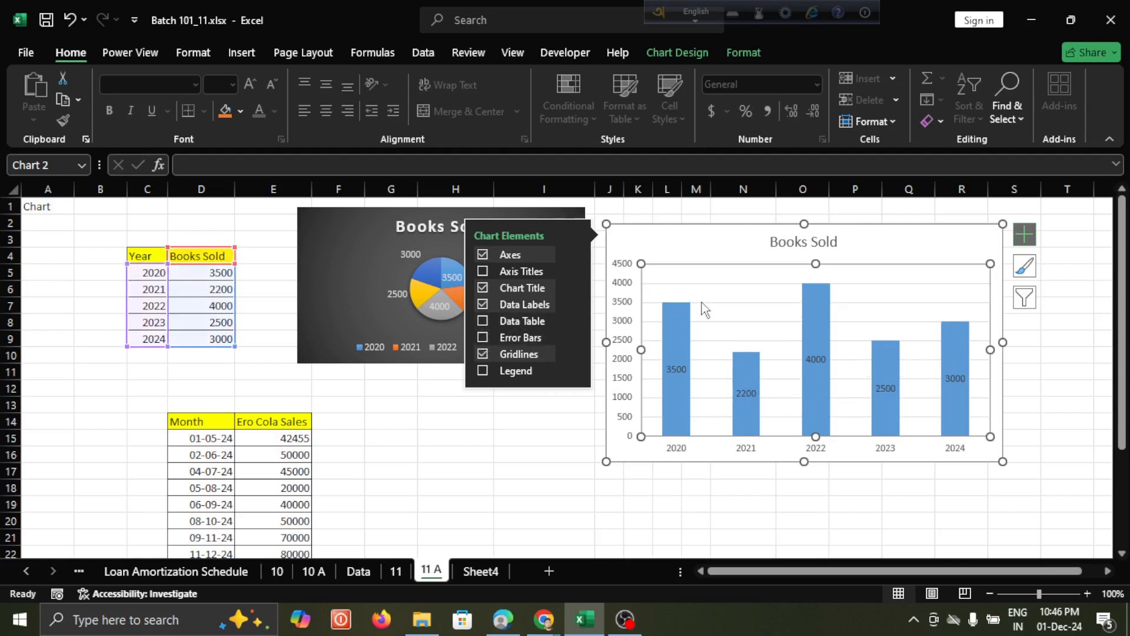
Try out the data table, error bars and legend on the column chart, removing each again
click(483, 321)
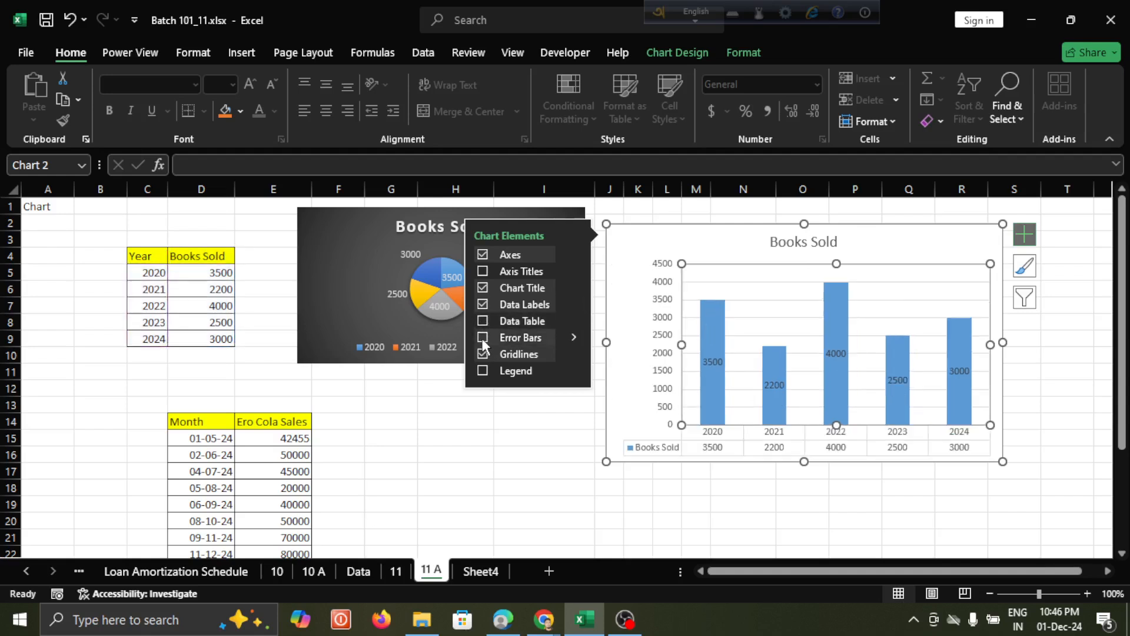
click(483, 340)
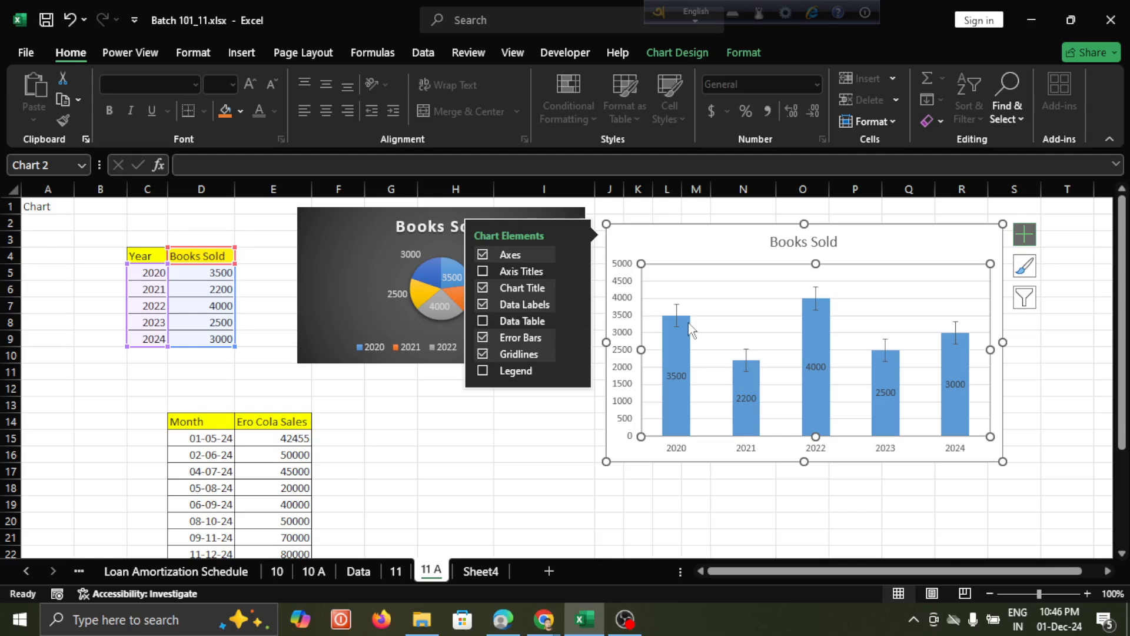
click(483, 337)
click(484, 321)
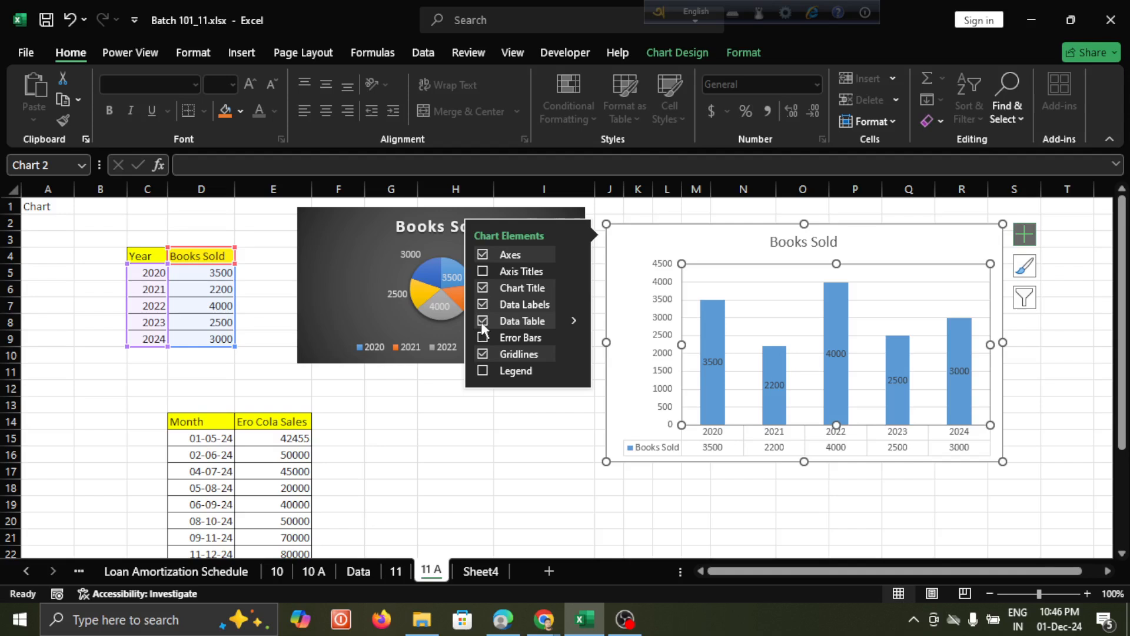
click(481, 321)
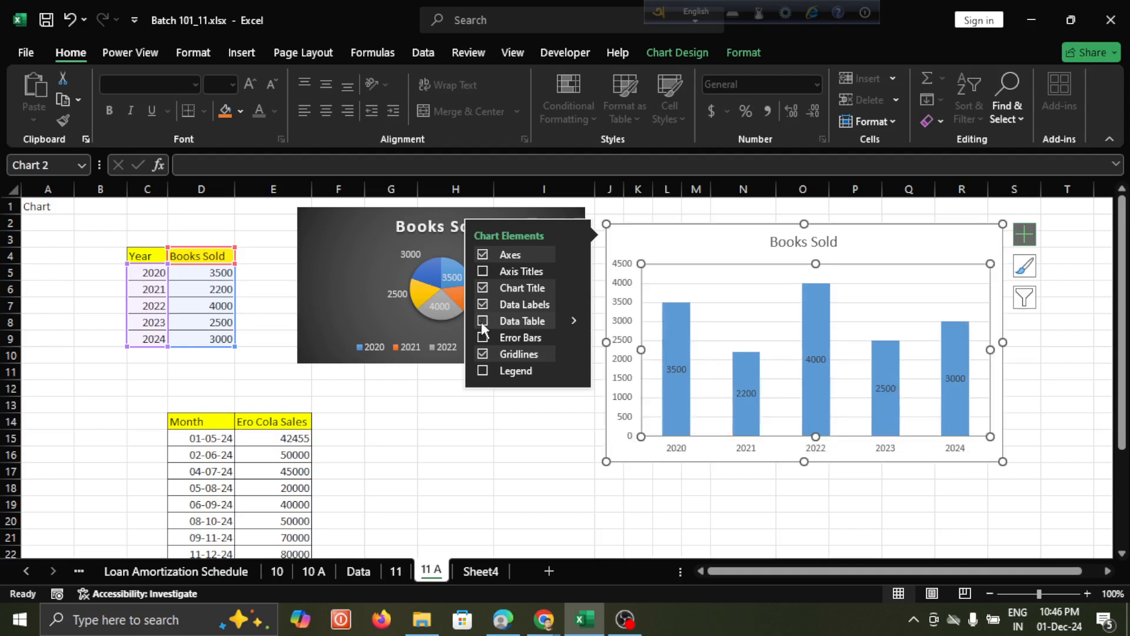
click(483, 371)
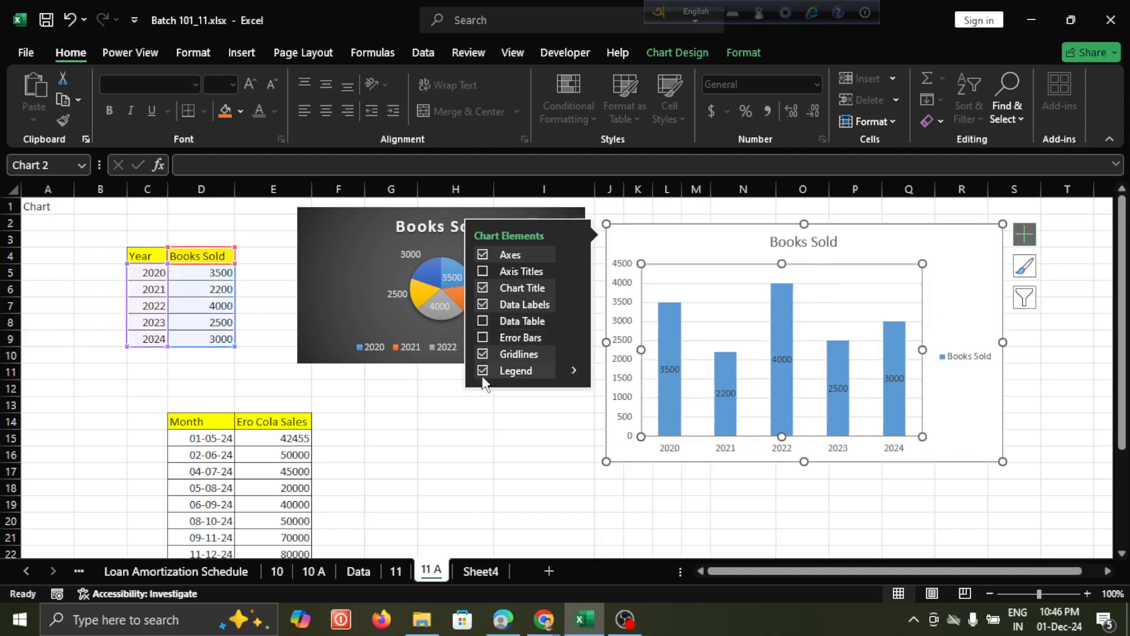
click(482, 370)
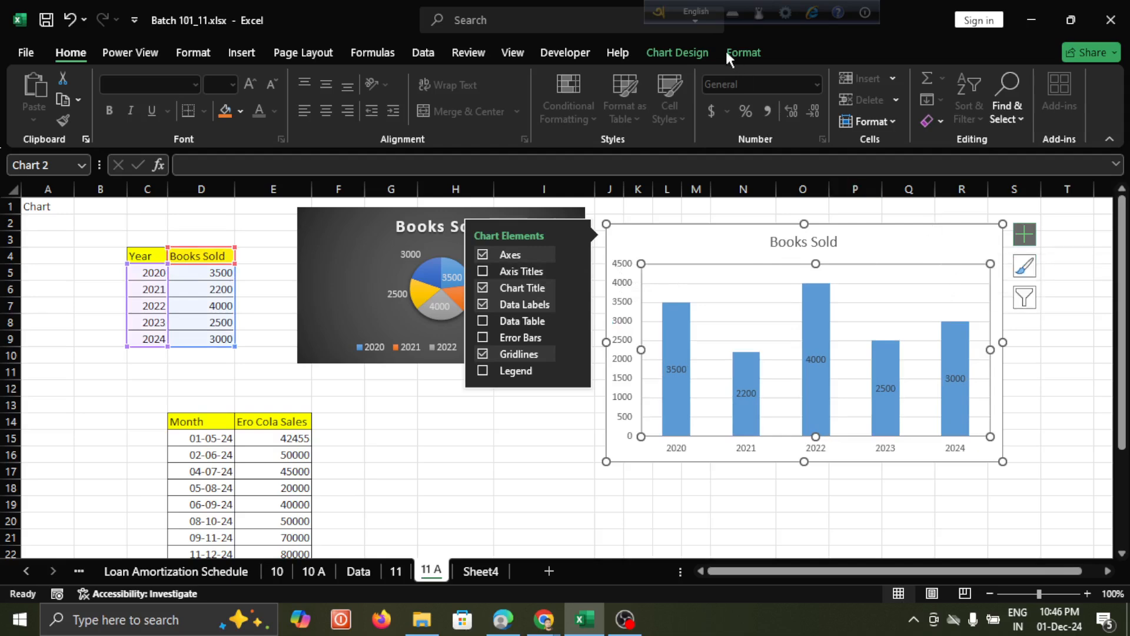
Apply the dark-background chart style to the Books Sold column chart and deselect it
click(685, 50)
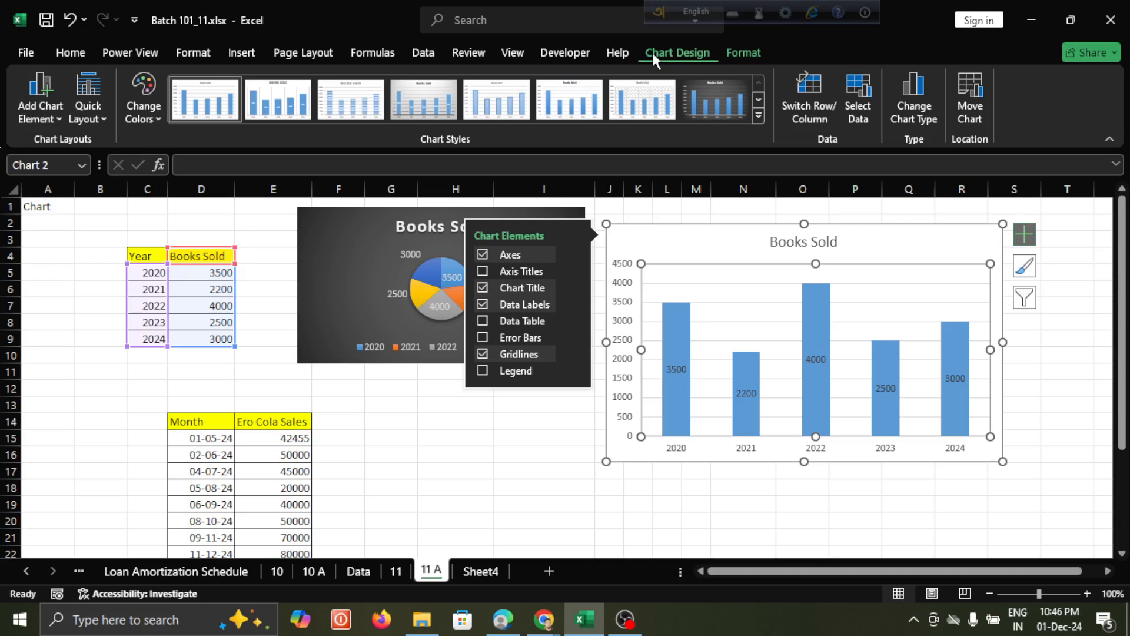
click(755, 115)
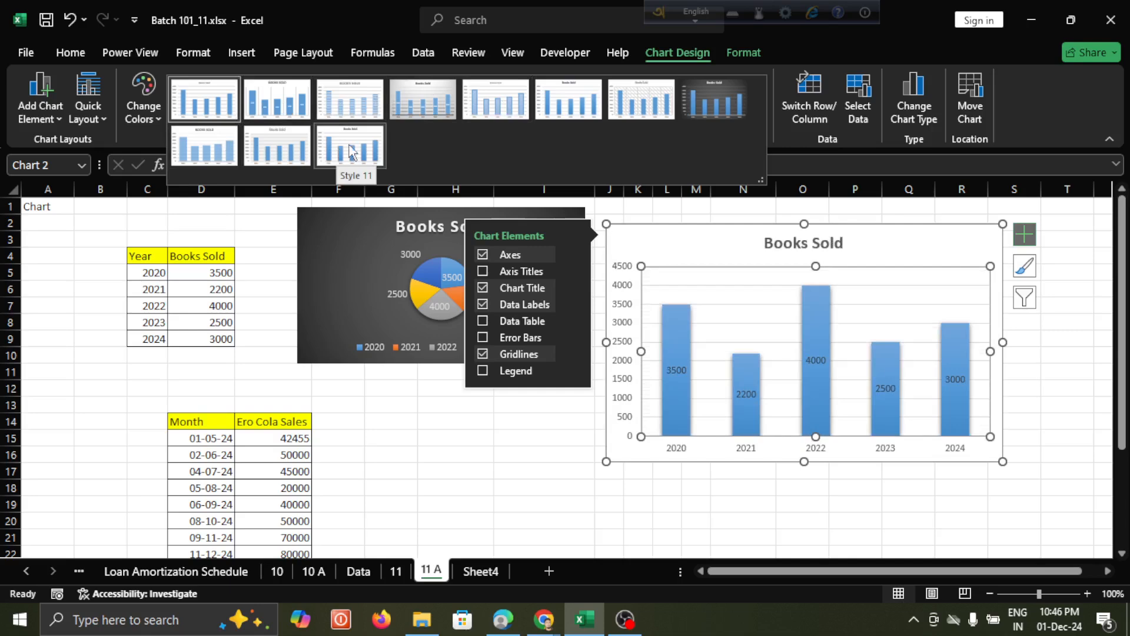
click(710, 112)
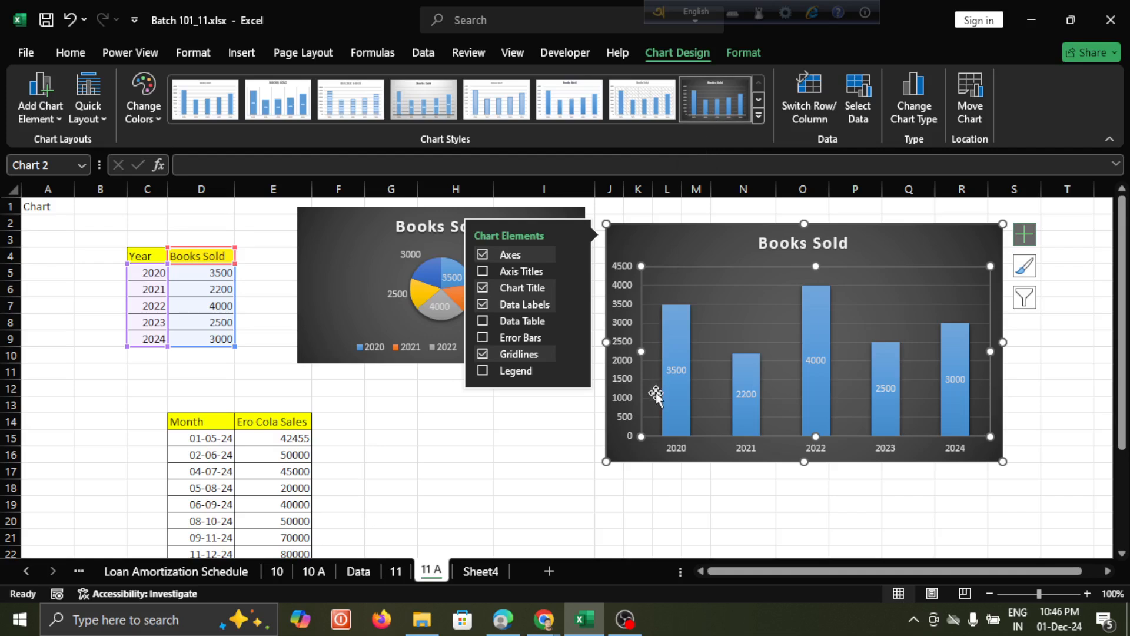
click(555, 474)
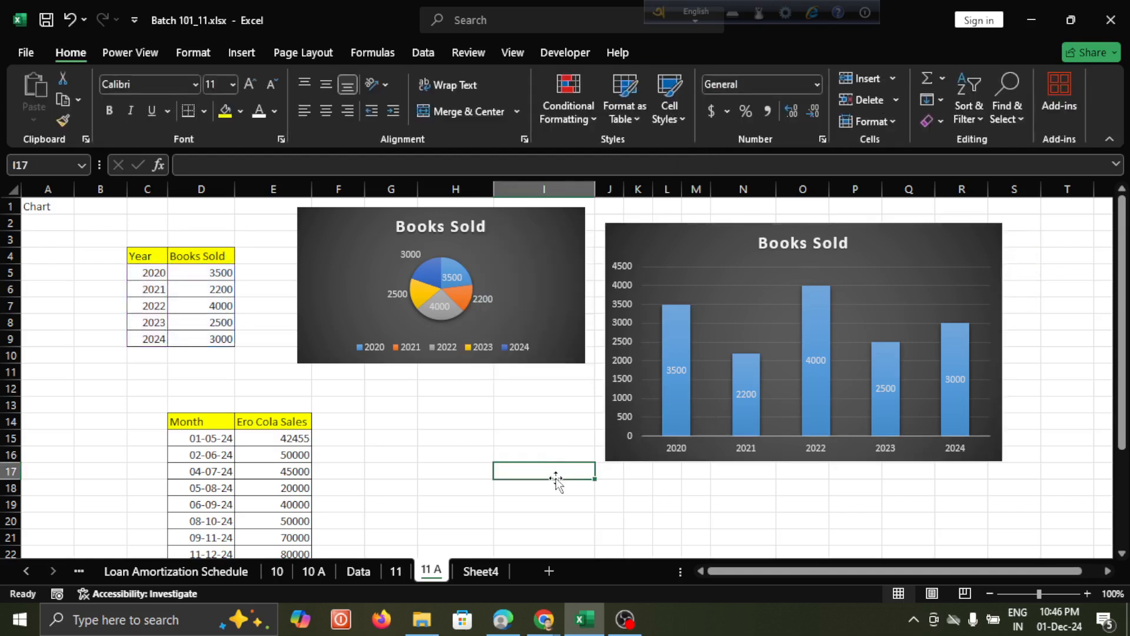
click(745, 332)
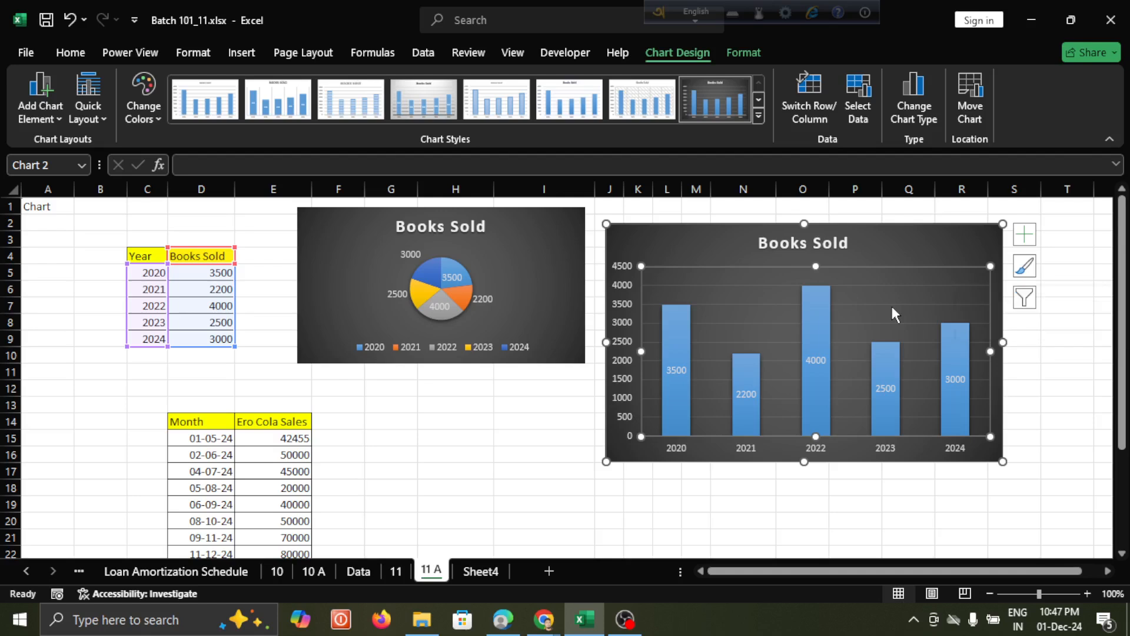
click(509, 454)
click(451, 465)
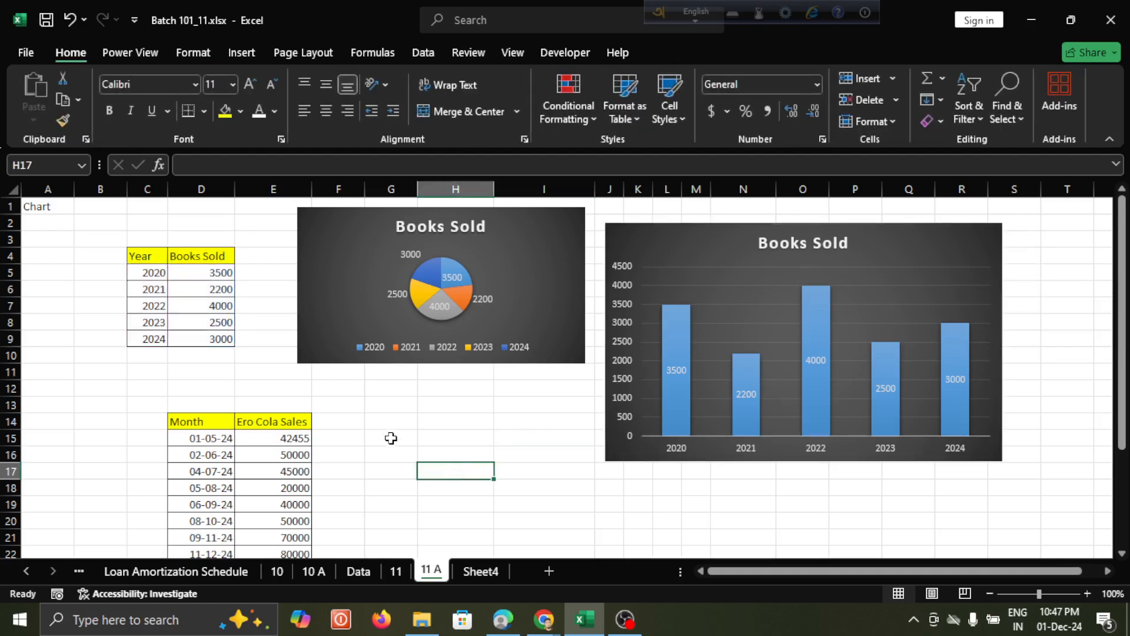
Insert a blank scatter chart with straight lines and markers from empty cell H18 and move it over about G9 to O23
scroll(267, 444, down, 8)
scroll(267, 444, up, 7)
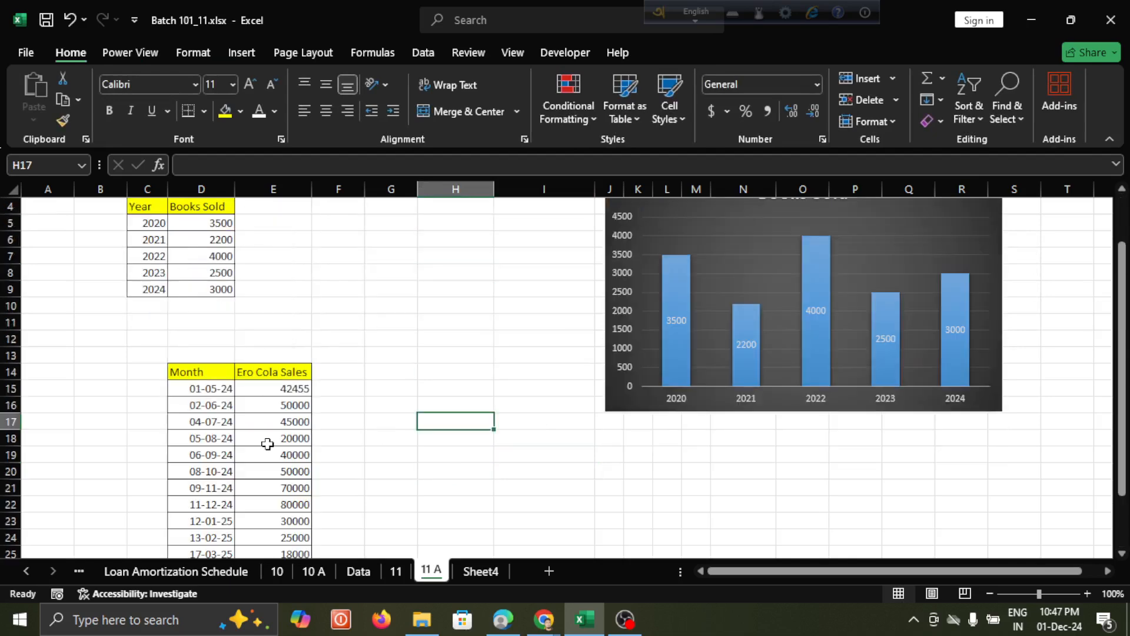
click(179, 371)
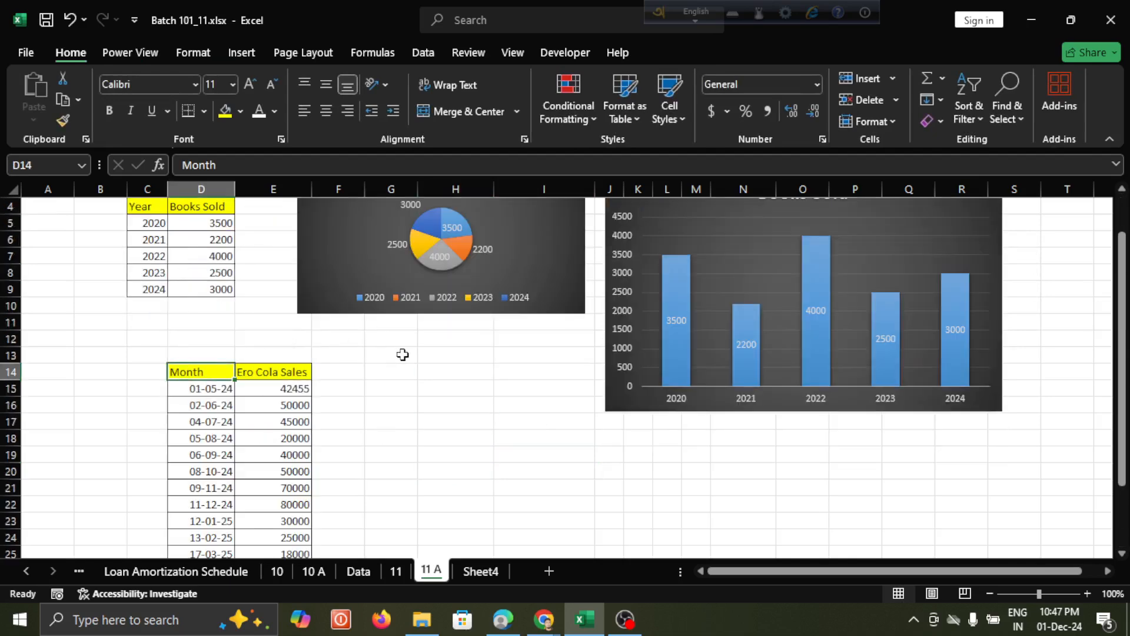
click(434, 405)
click(454, 445)
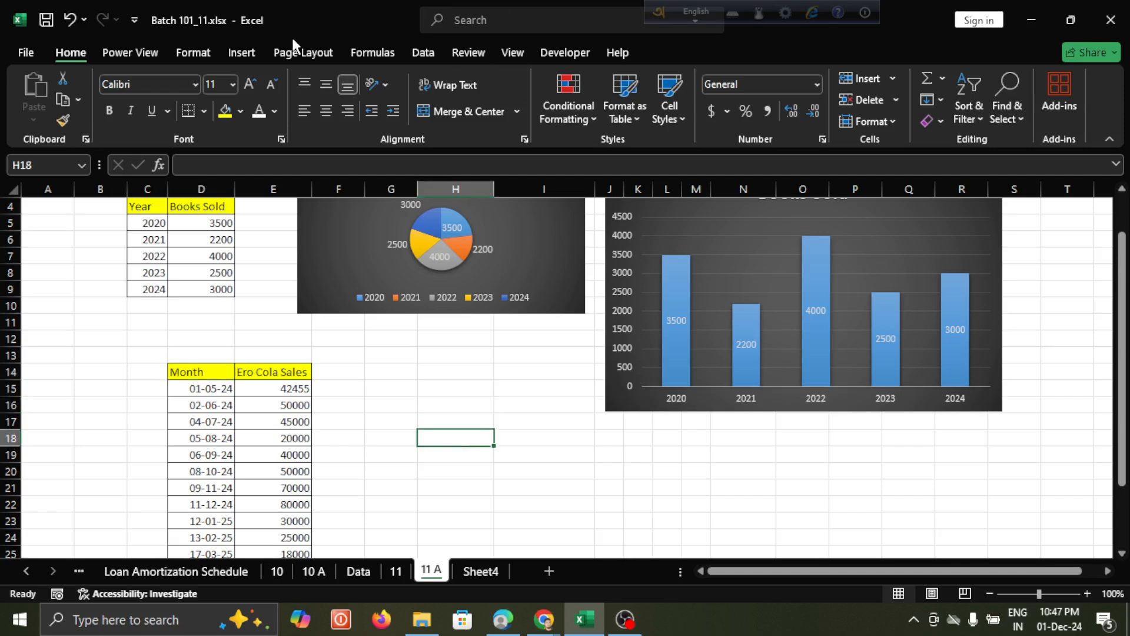
click(242, 53)
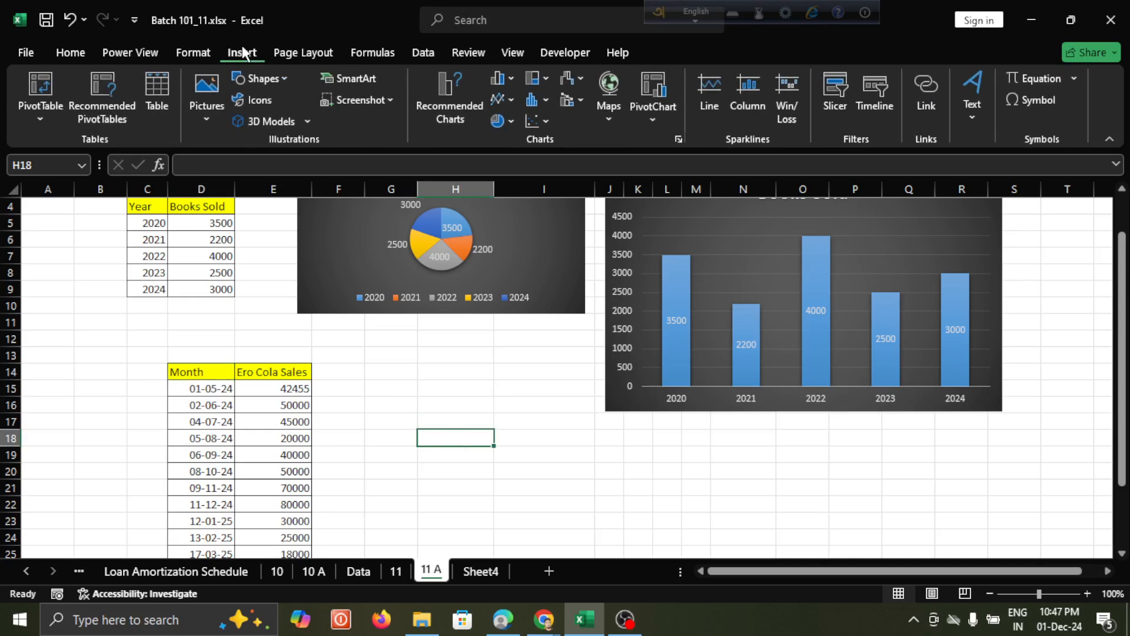
click(548, 121)
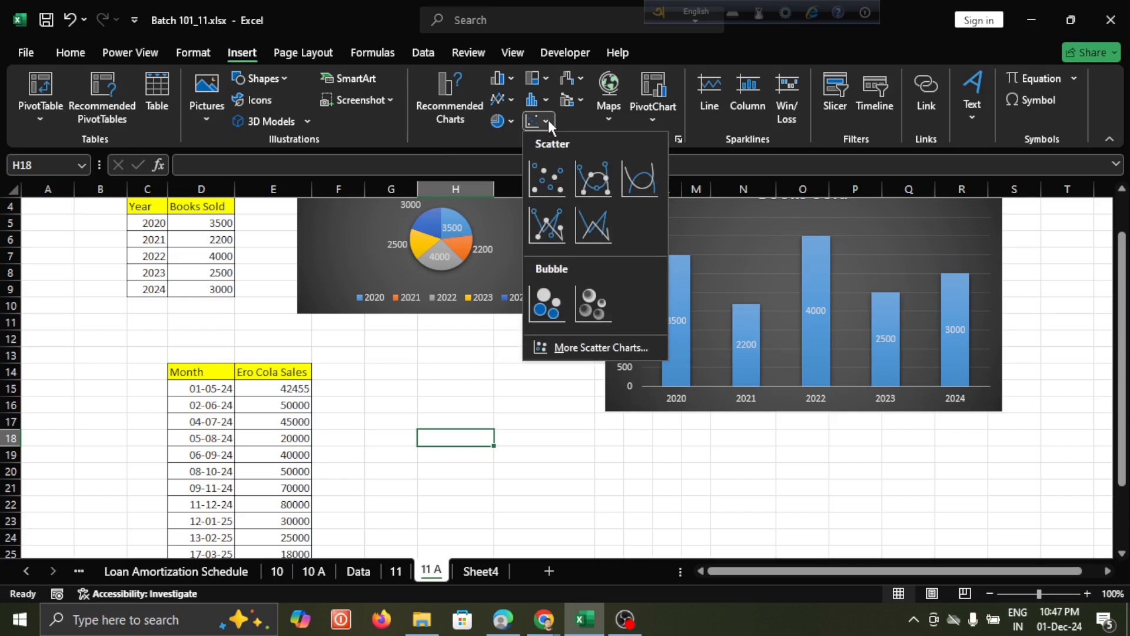
click(563, 226)
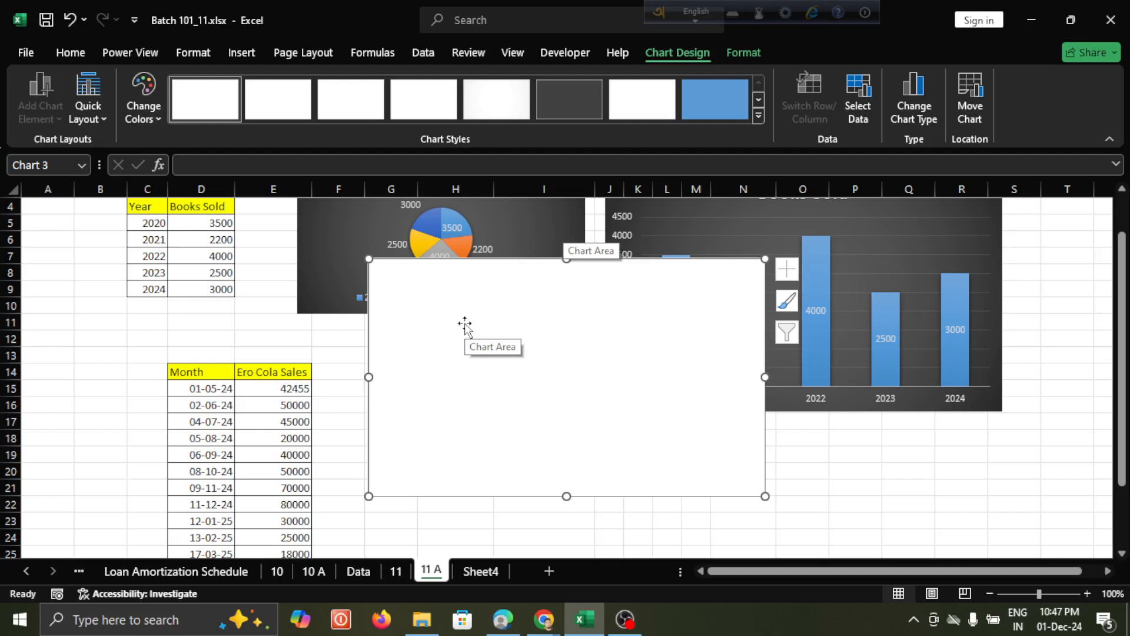
drag(465, 325, 498, 357)
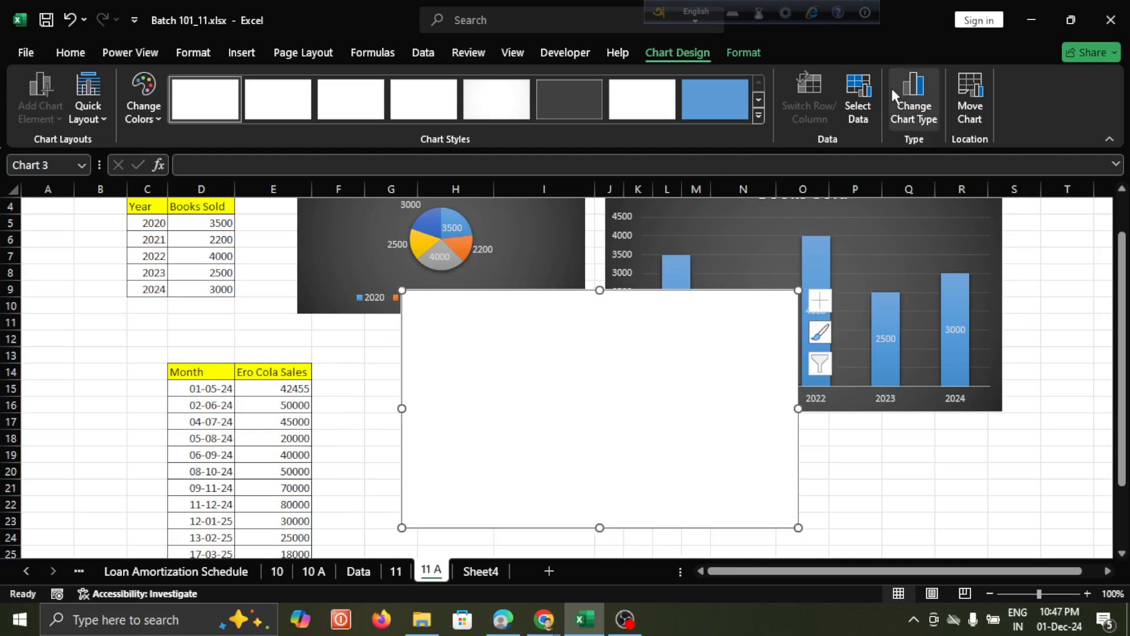
Add a series to the blank scatter chart with its name from E14, X values D15:D25 and Y values E15:E25
click(853, 99)
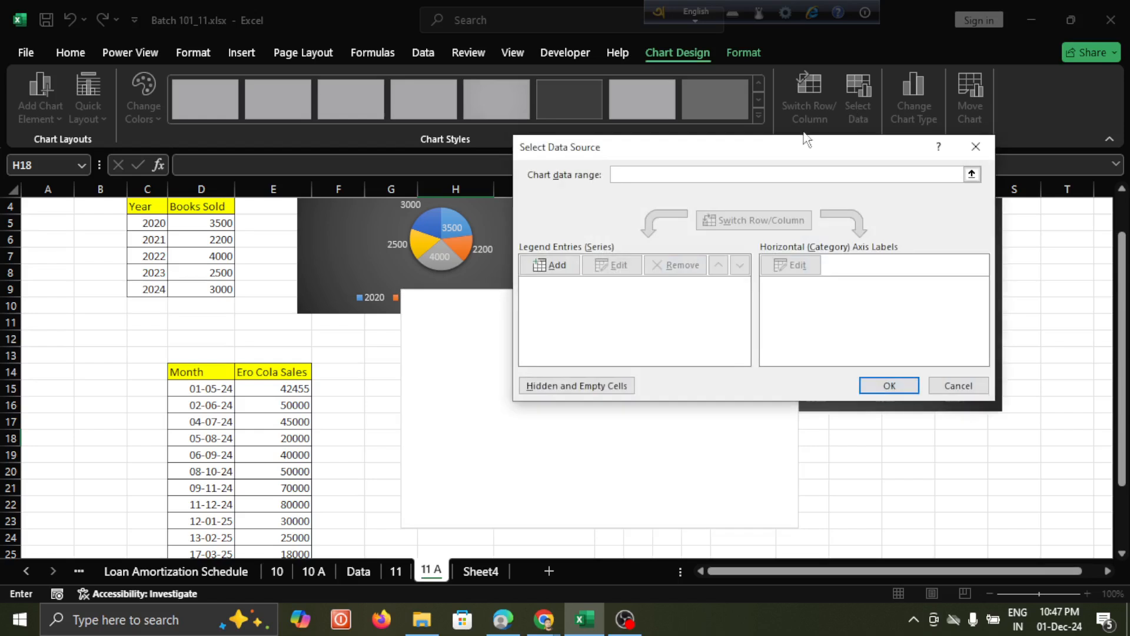
click(556, 265)
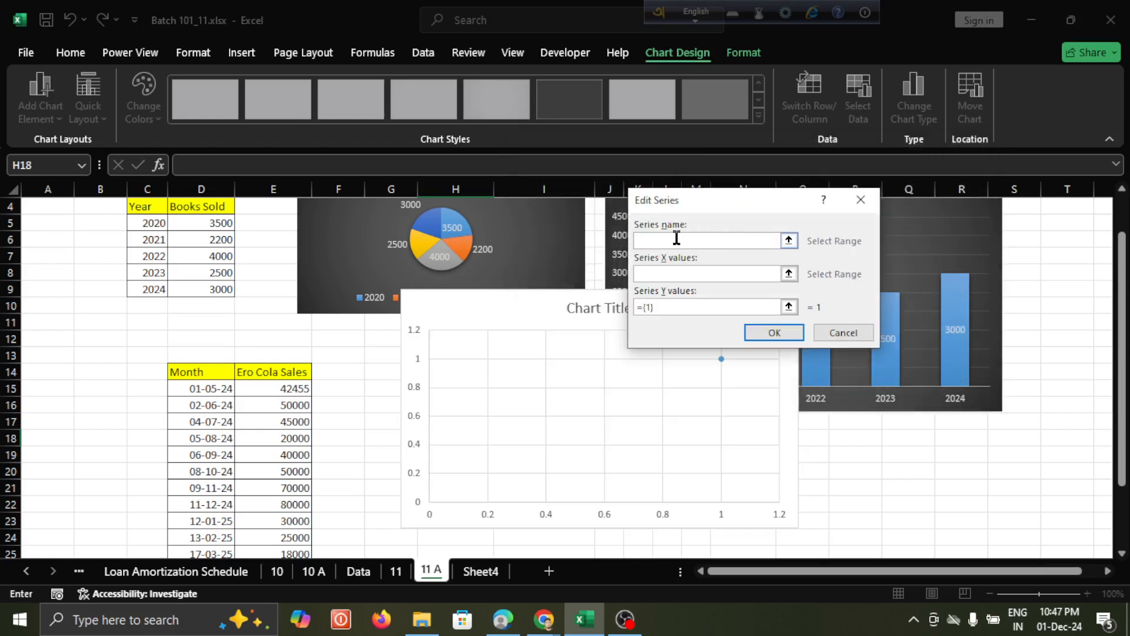
click(287, 368)
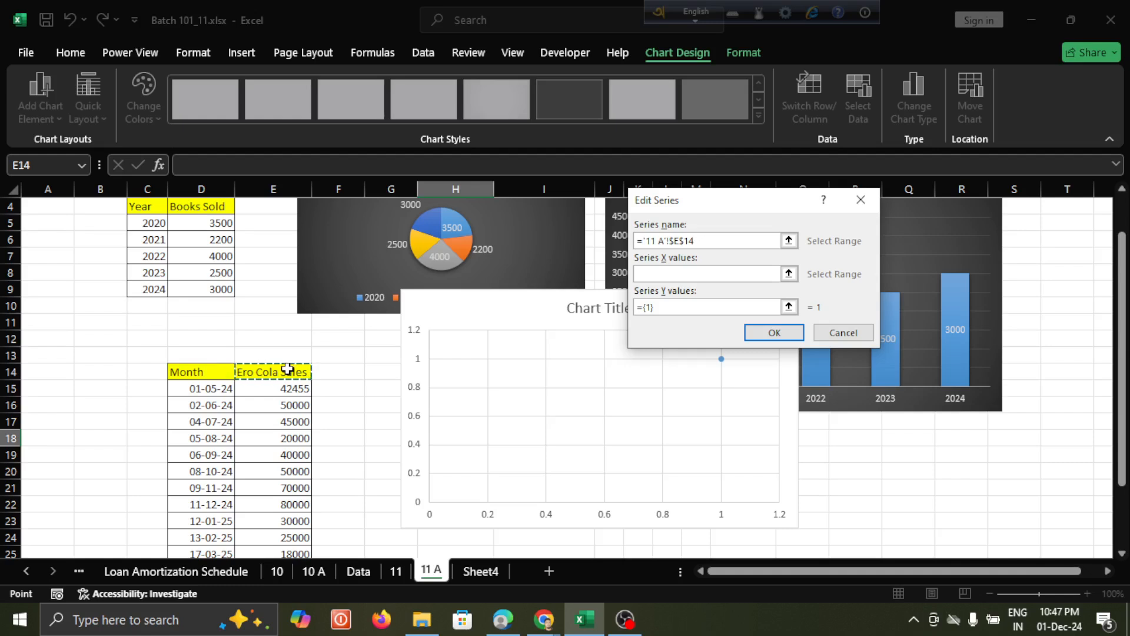
click(707, 272)
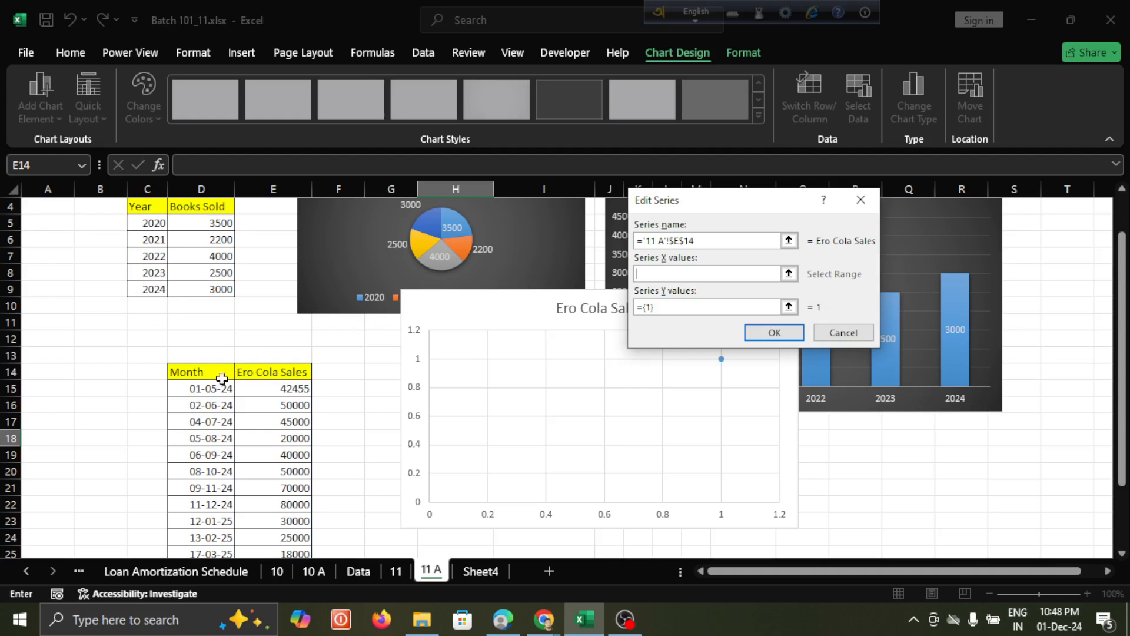
click(196, 384)
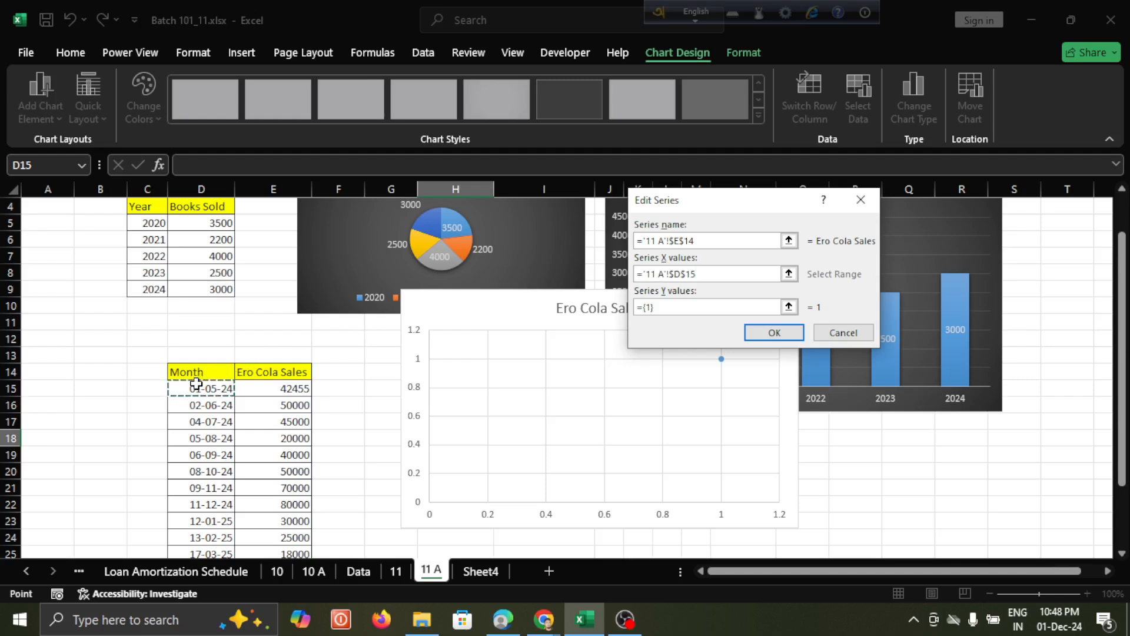
drag(196, 384, 201, 487)
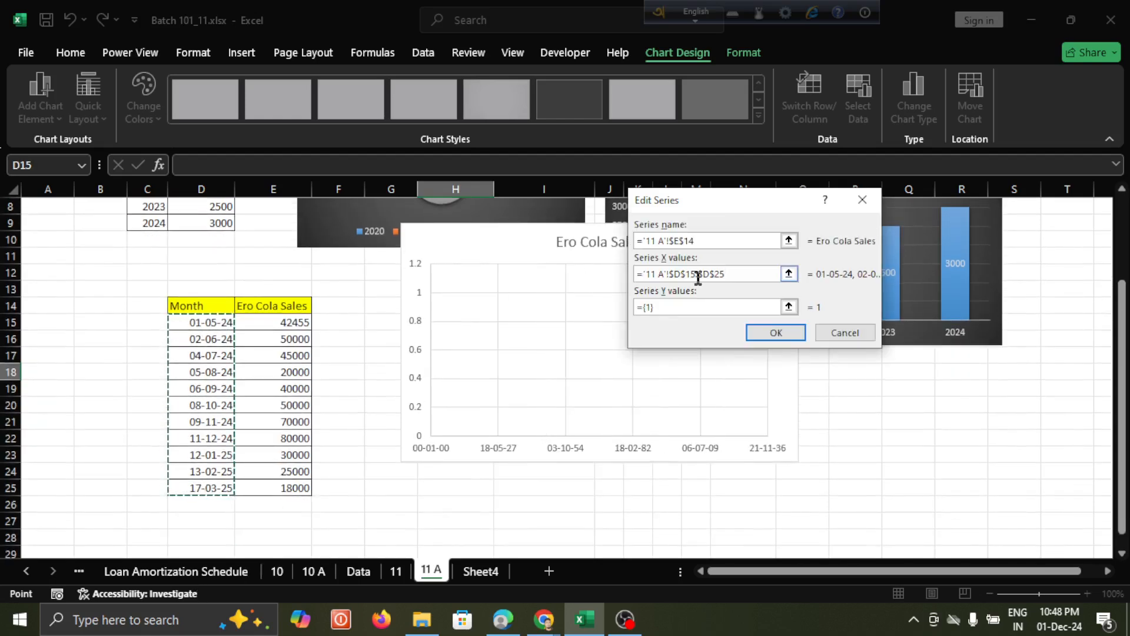
click(673, 305)
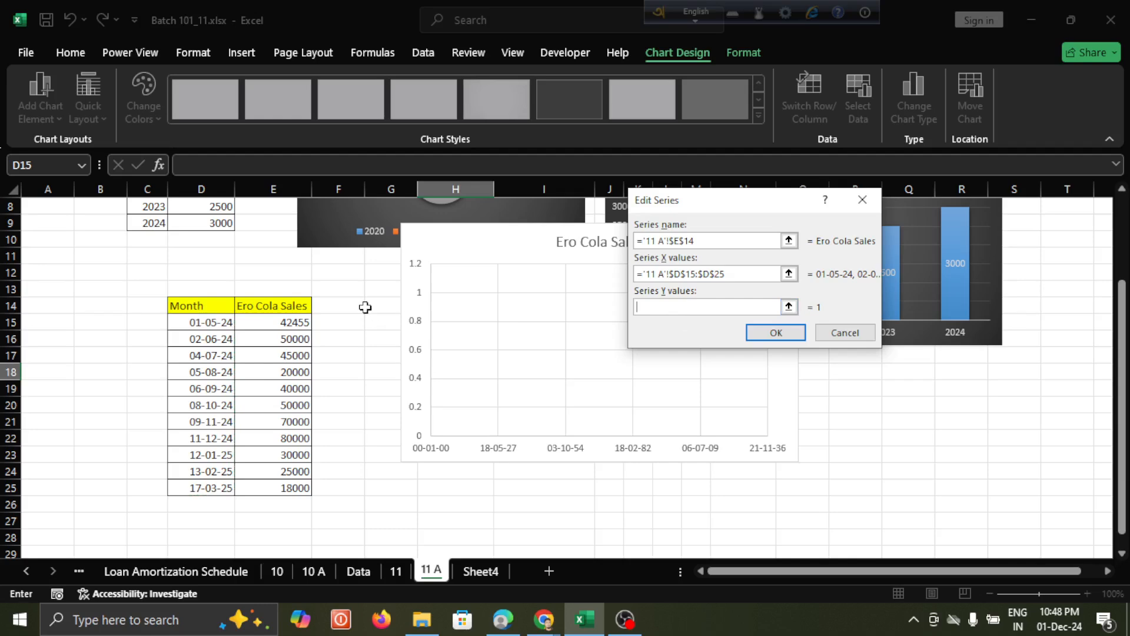
drag(296, 319, 295, 488)
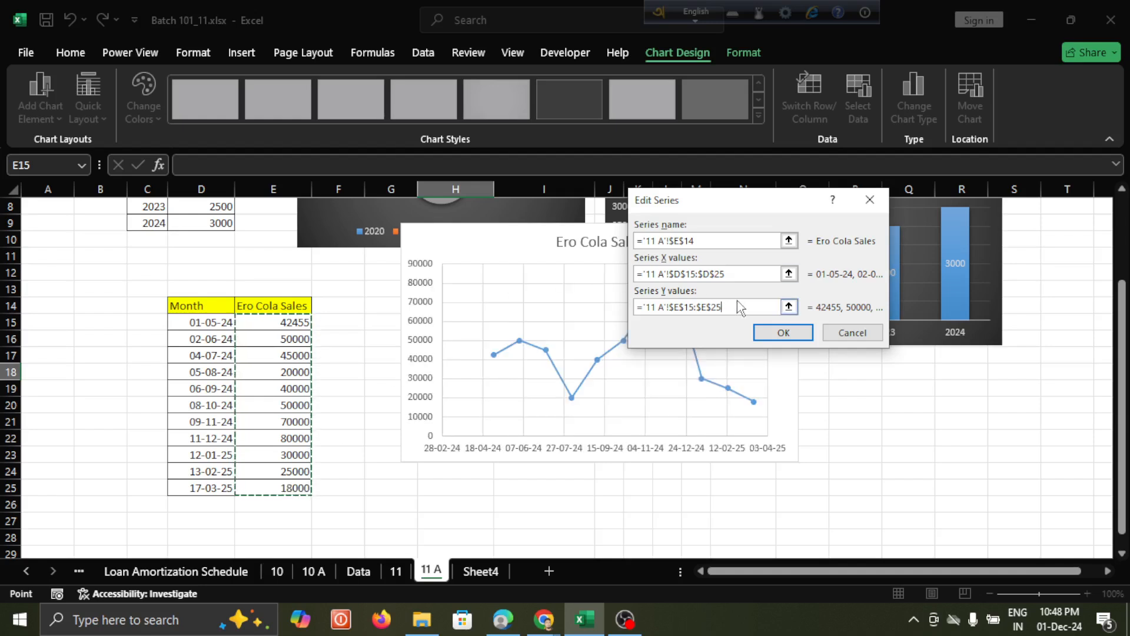
click(786, 334)
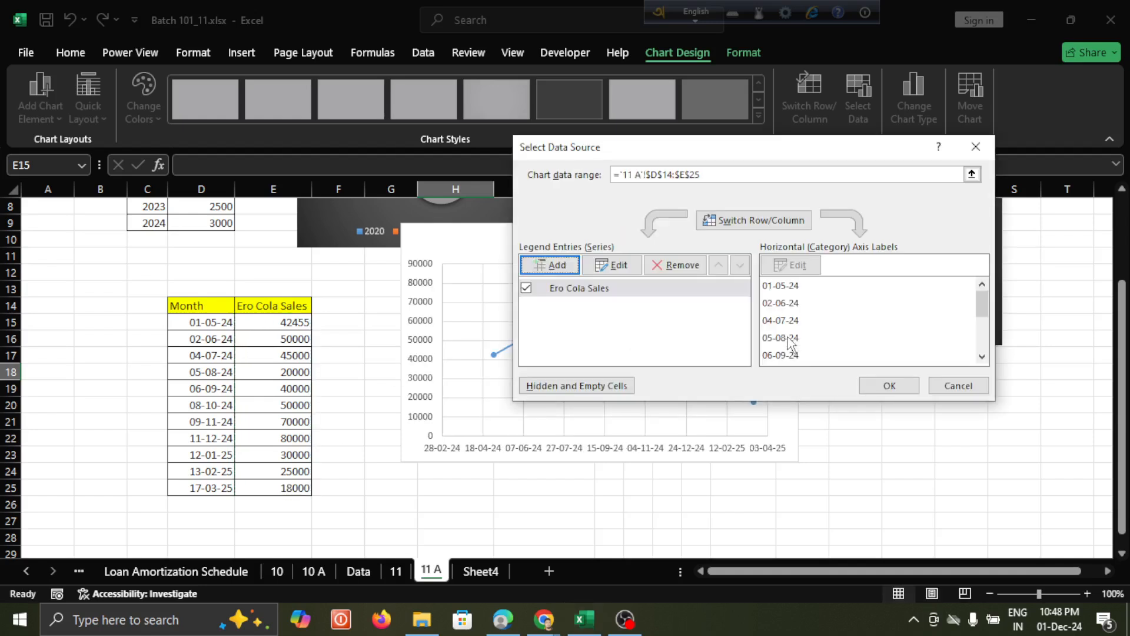
click(889, 386)
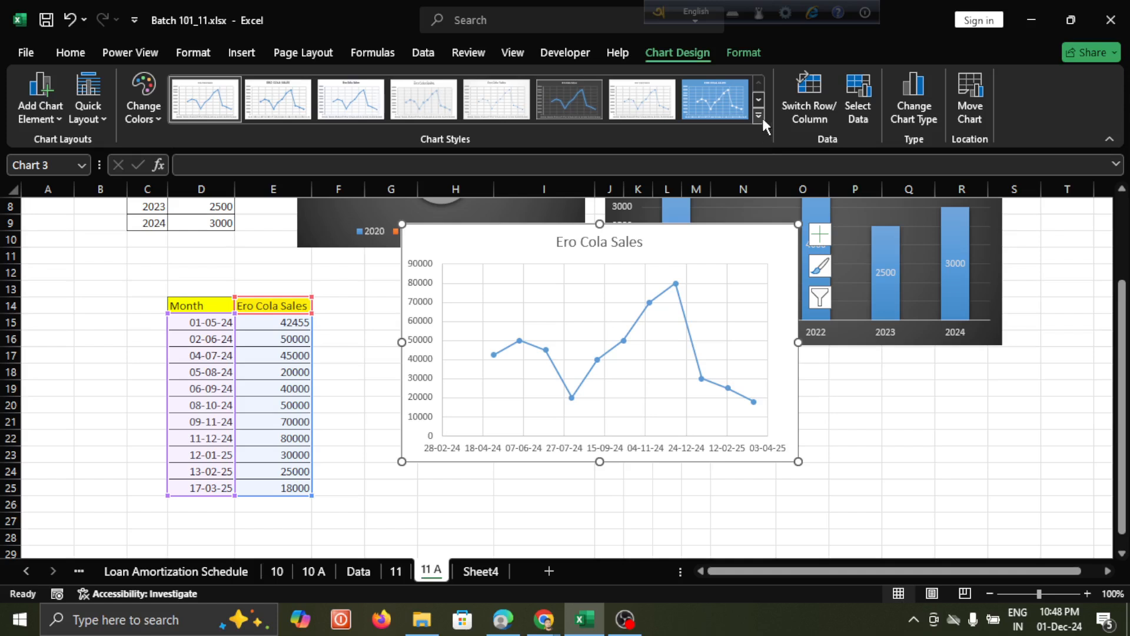
Apply the blue-background chart style to the Ero Cola Sales scatter chart and add data labels
click(733, 110)
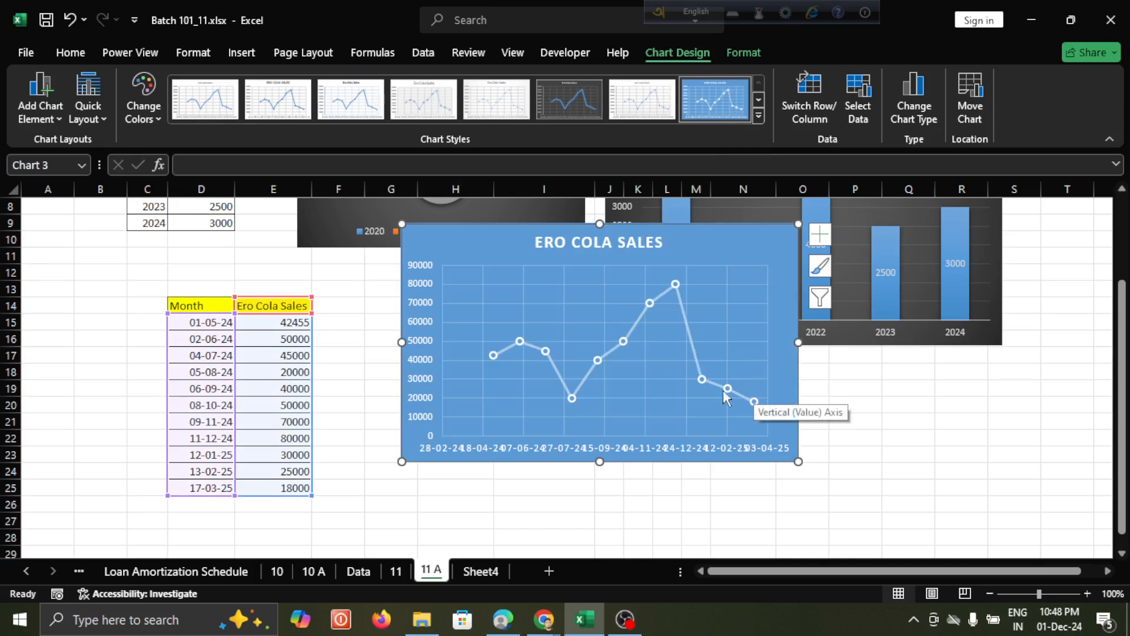
click(625, 333)
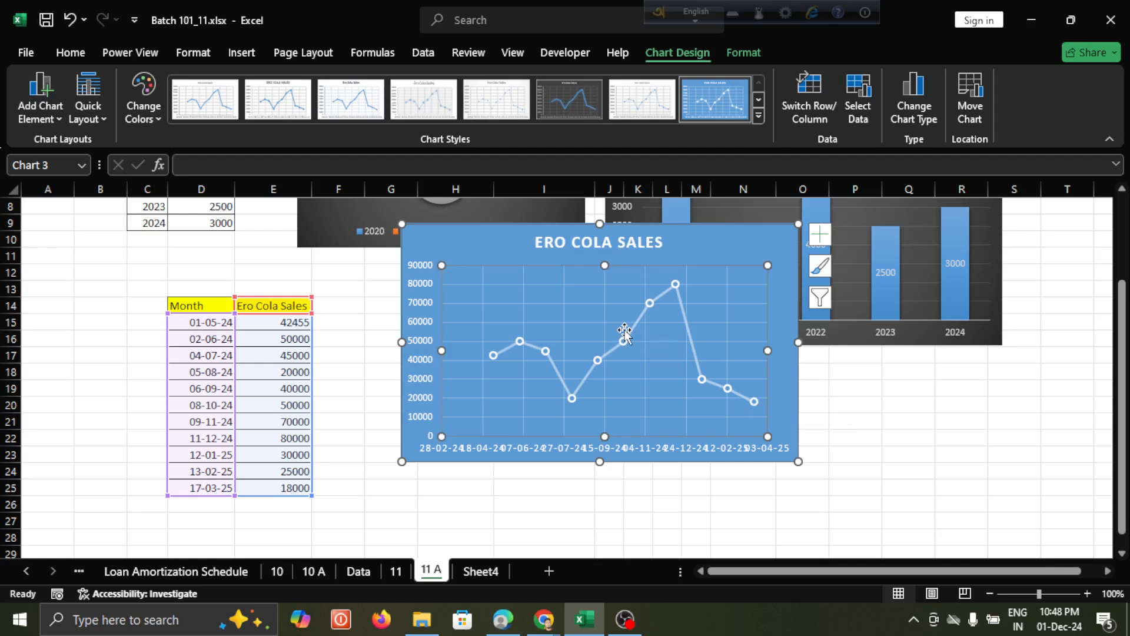
right_click(669, 272)
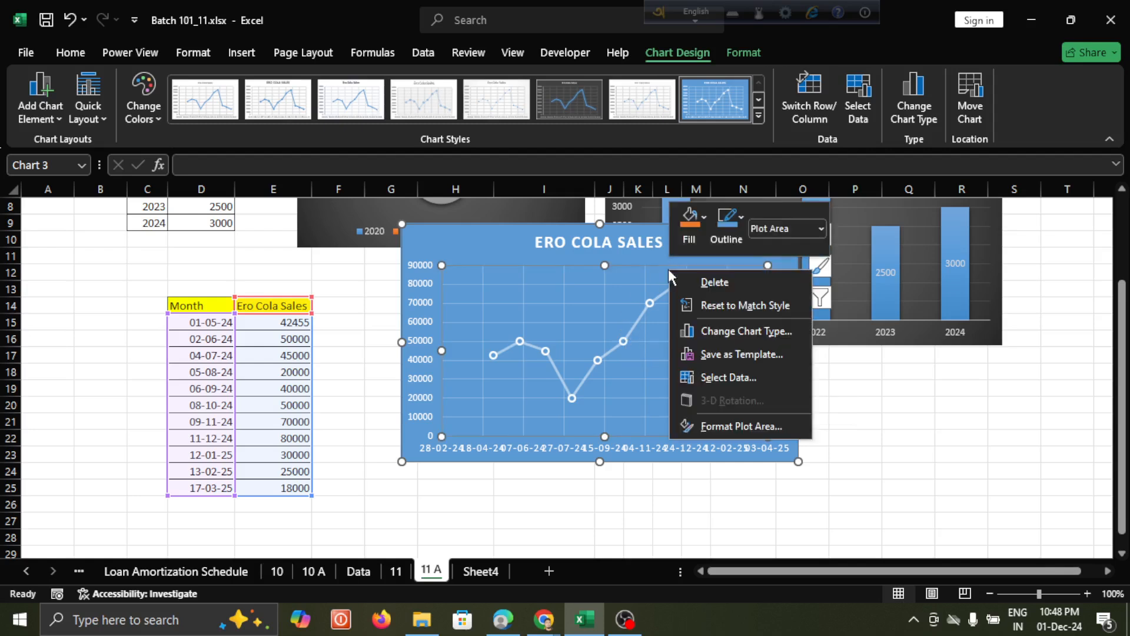
key(Escape)
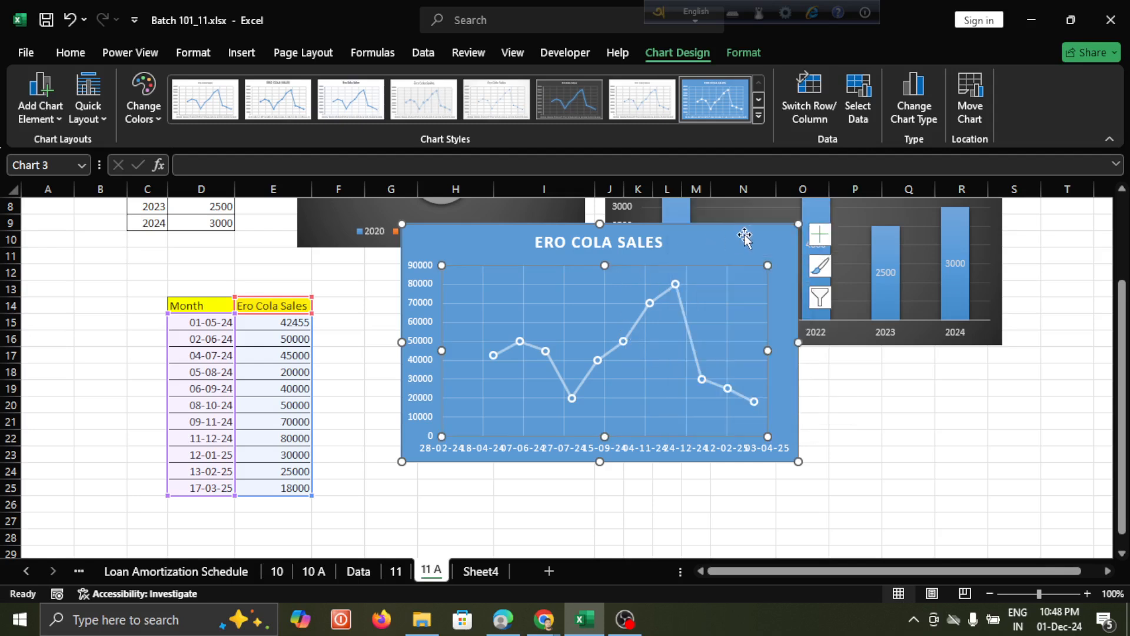
click(818, 235)
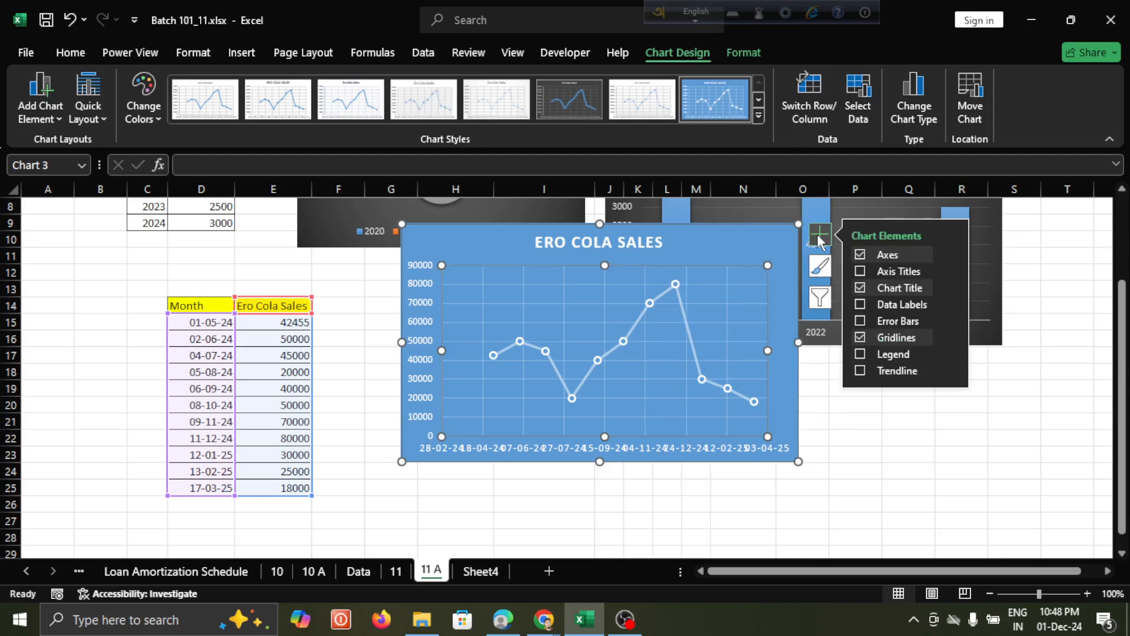
click(860, 305)
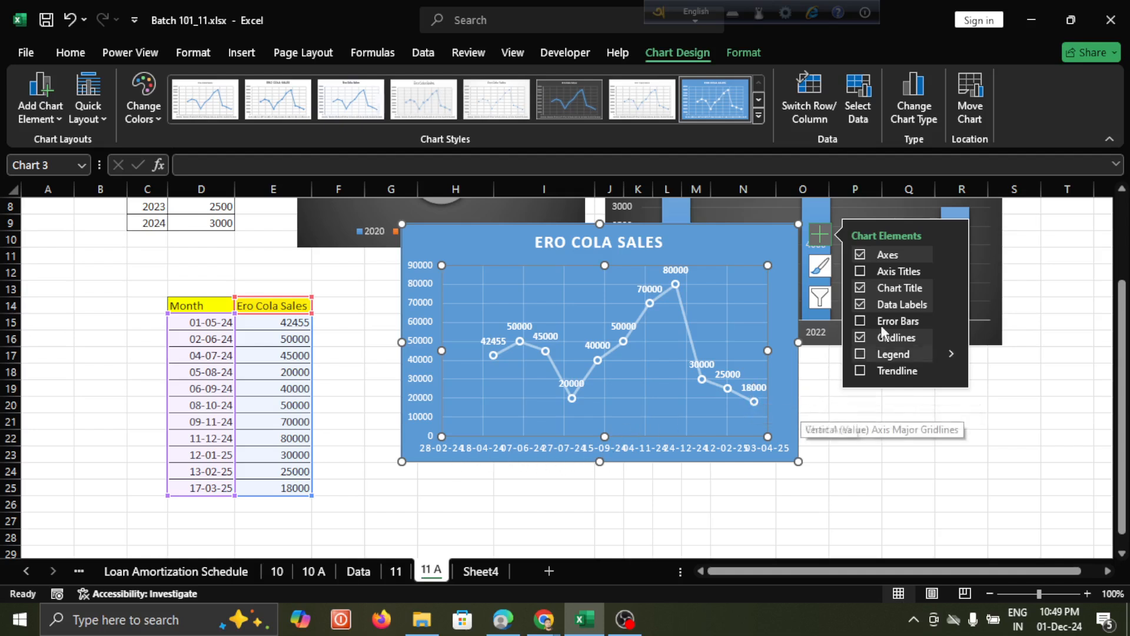
Try out the scatter chart's series filter and the (None) series name, restoring the Ero Cola Sales selection each time
click(821, 309)
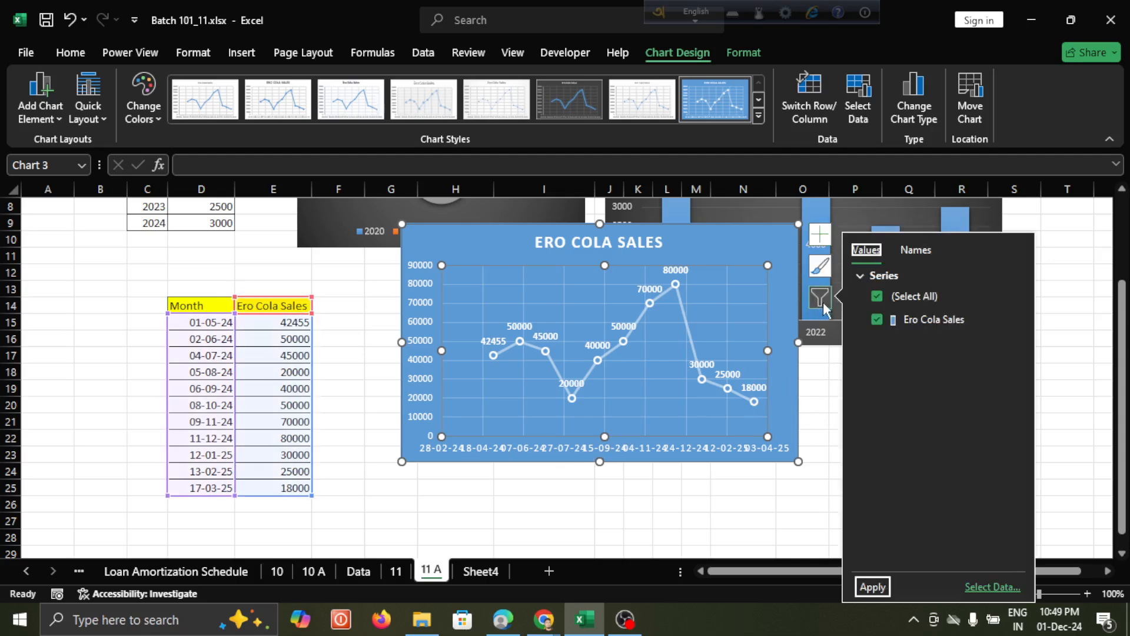
click(823, 302)
click(823, 303)
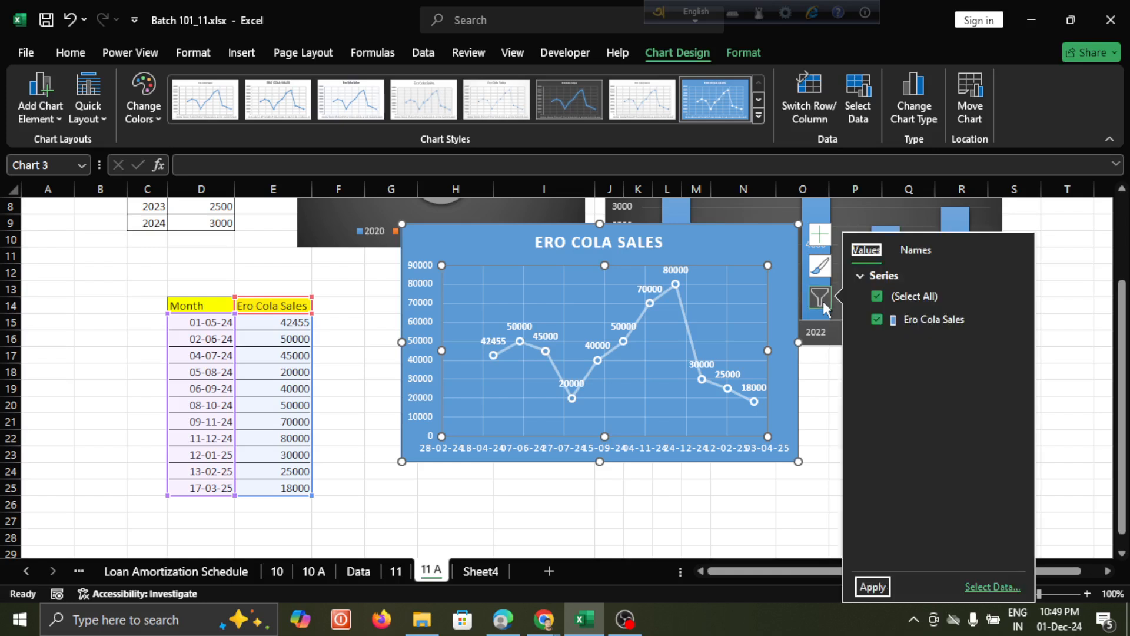
click(877, 298)
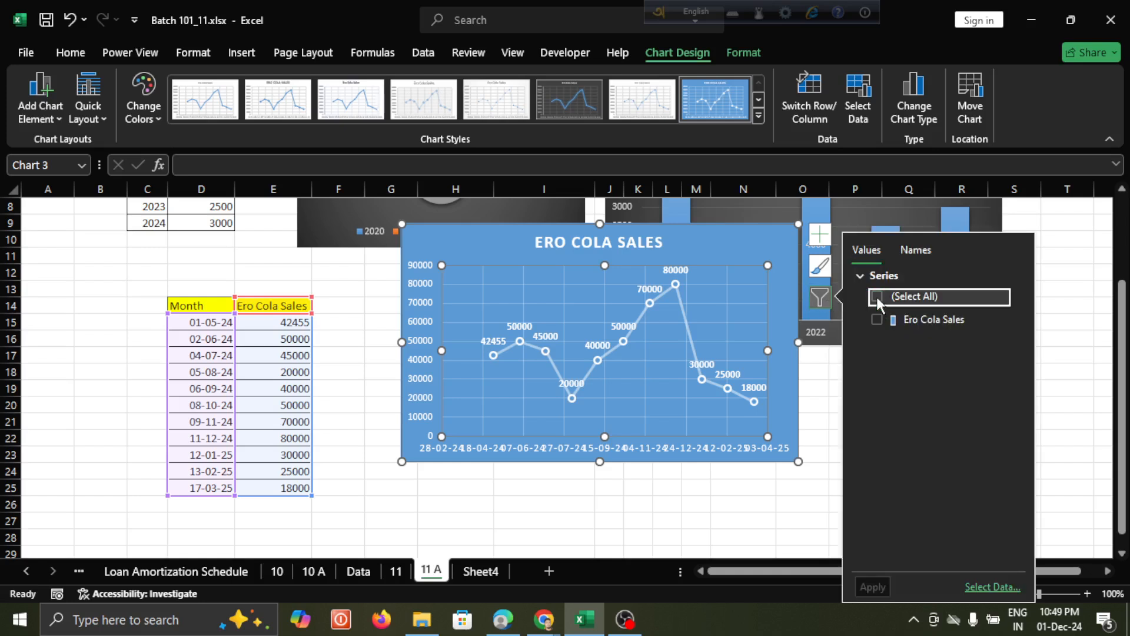
click(877, 297)
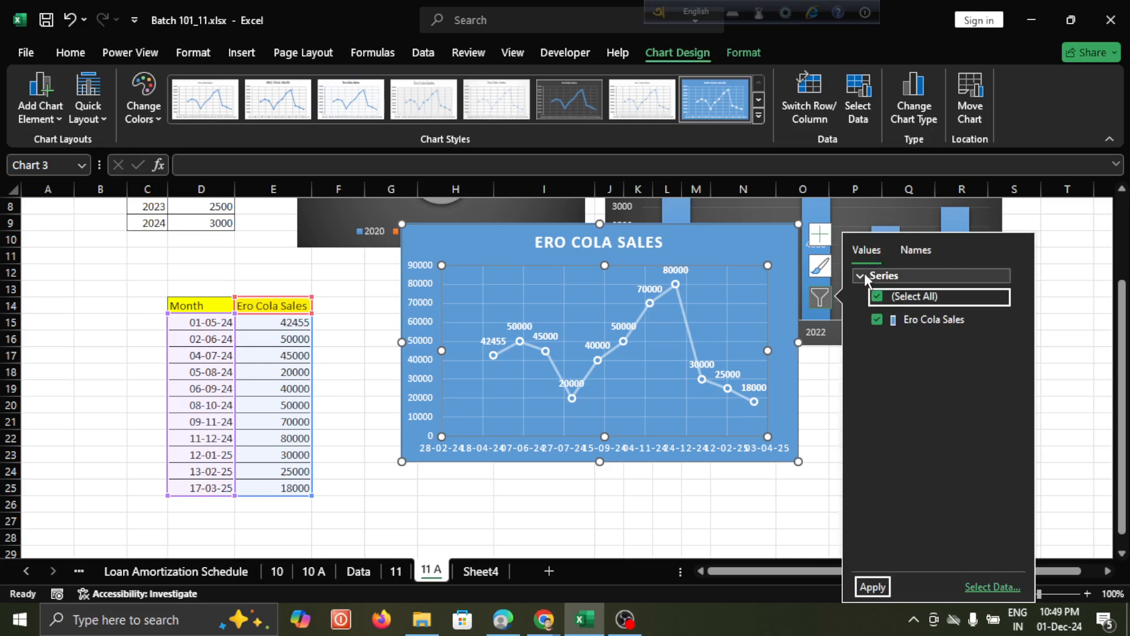
click(864, 273)
click(864, 273)
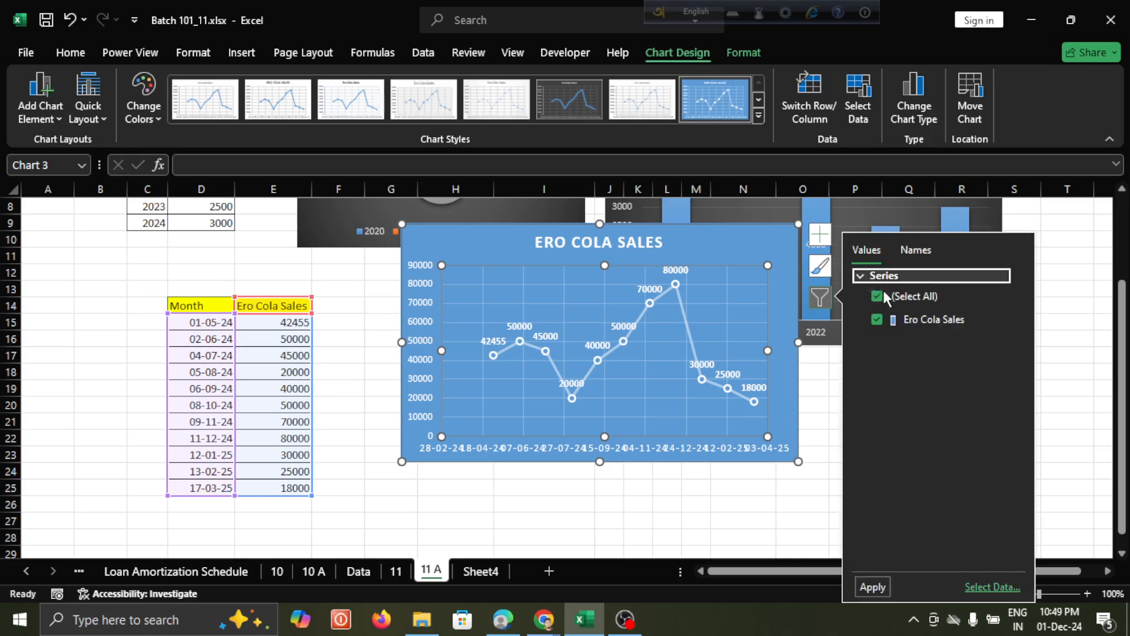
click(915, 249)
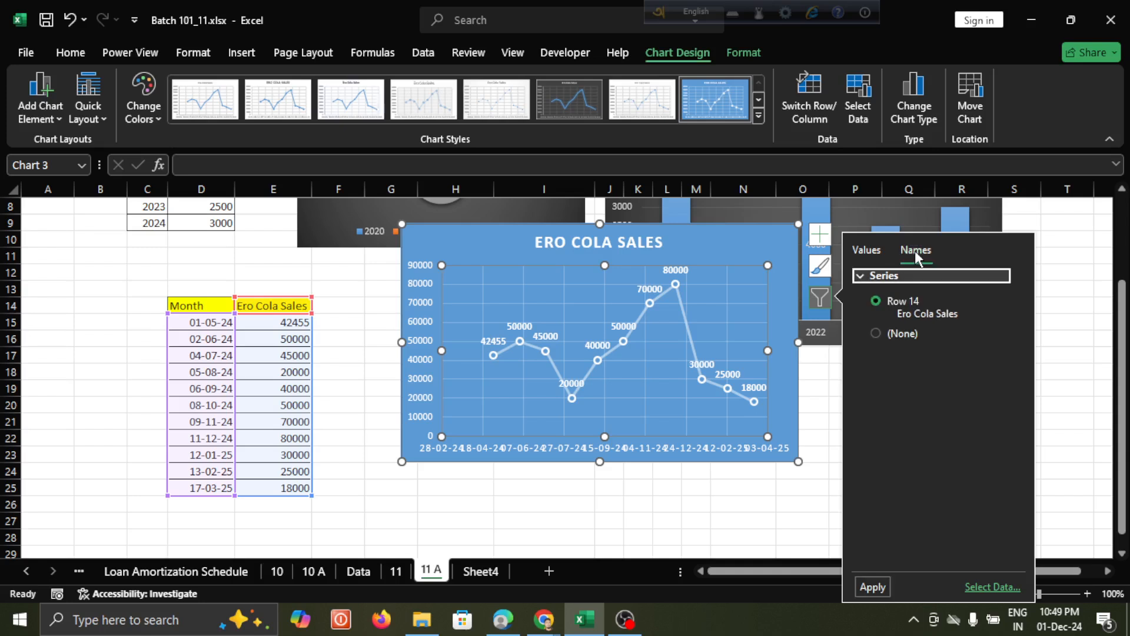
click(917, 318)
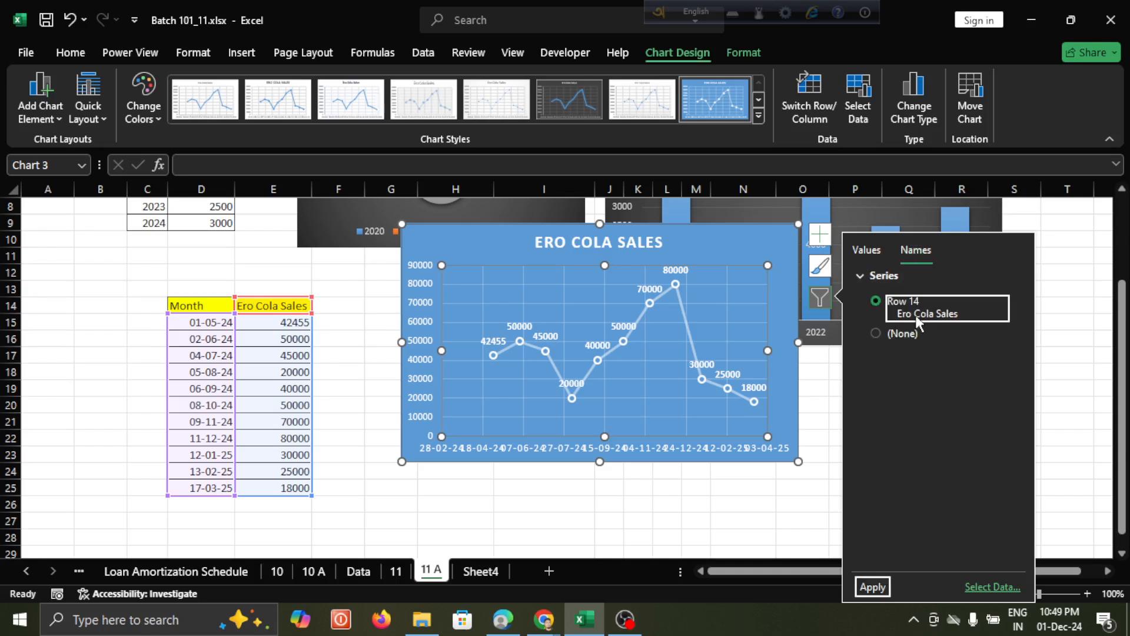
click(888, 336)
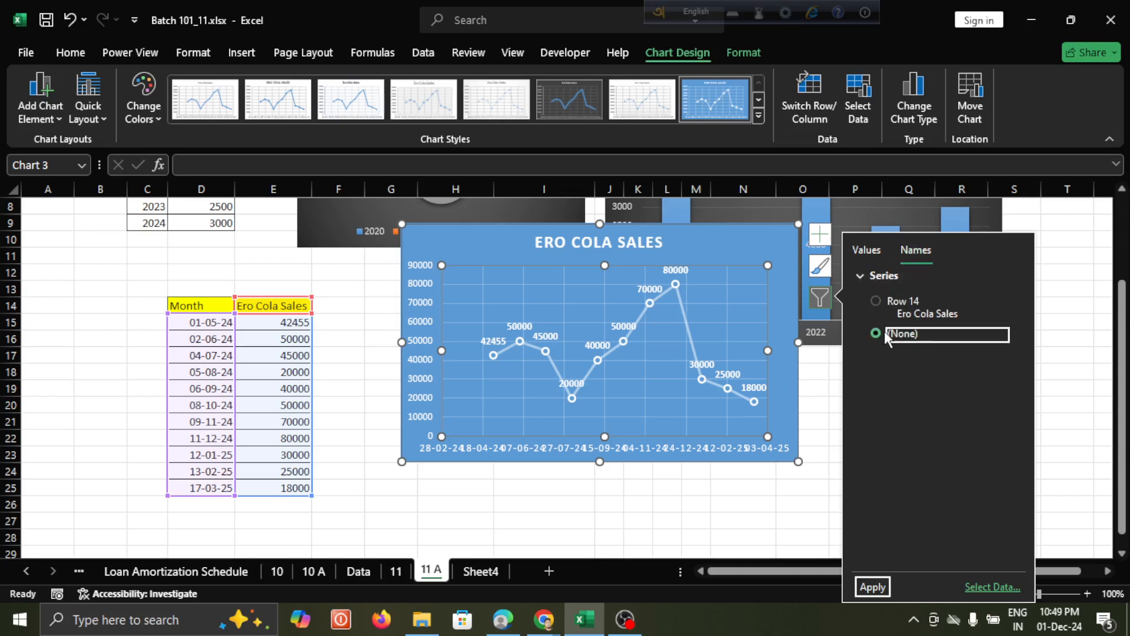
click(879, 299)
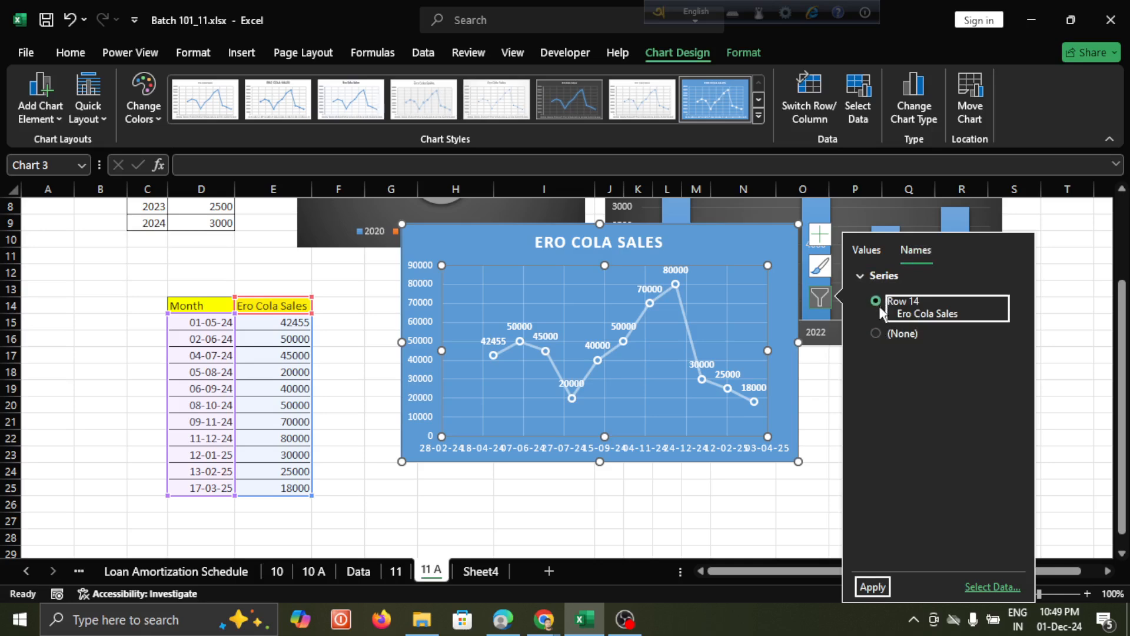
click(885, 585)
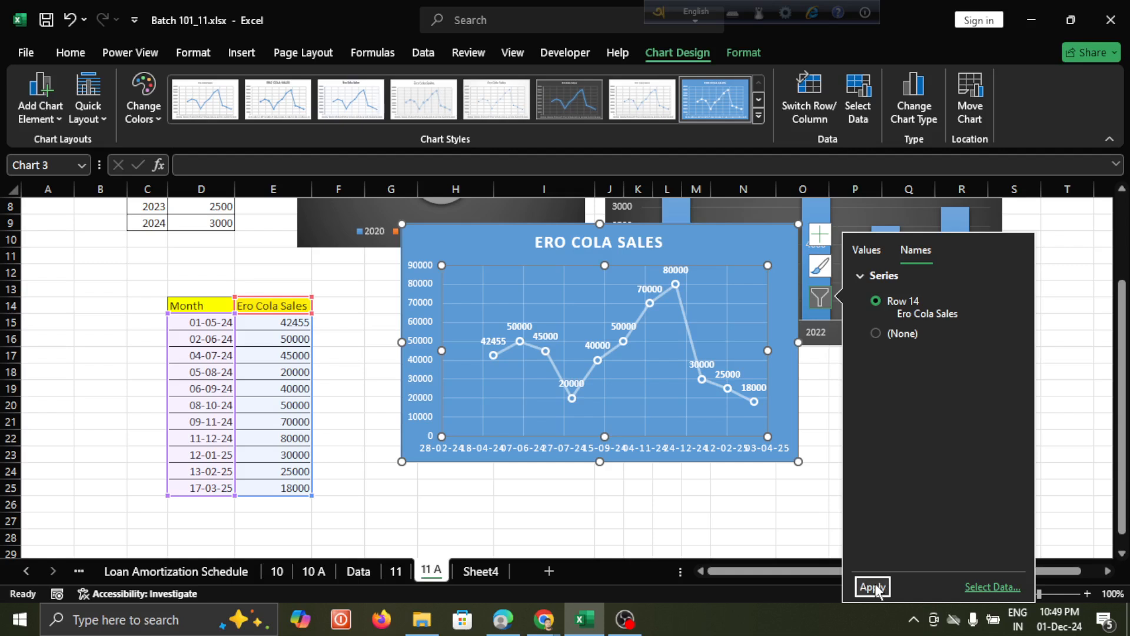
click(866, 249)
click(820, 266)
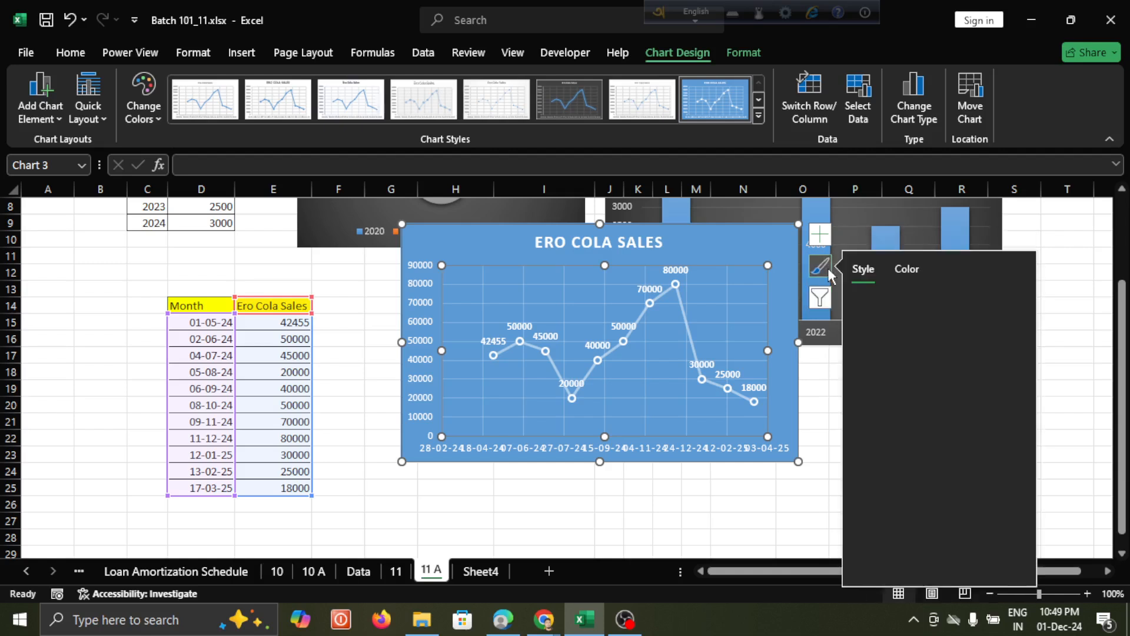
click(820, 266)
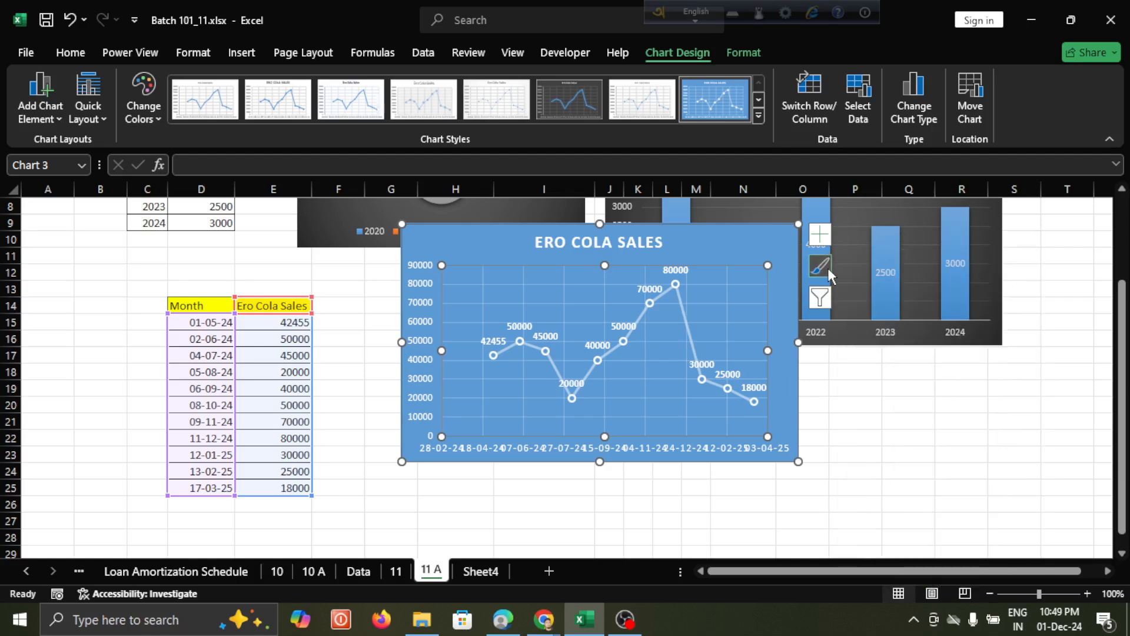
Try out error bars and a trendline on the Ero Cola Sales scatter chart, removing each again
click(820, 234)
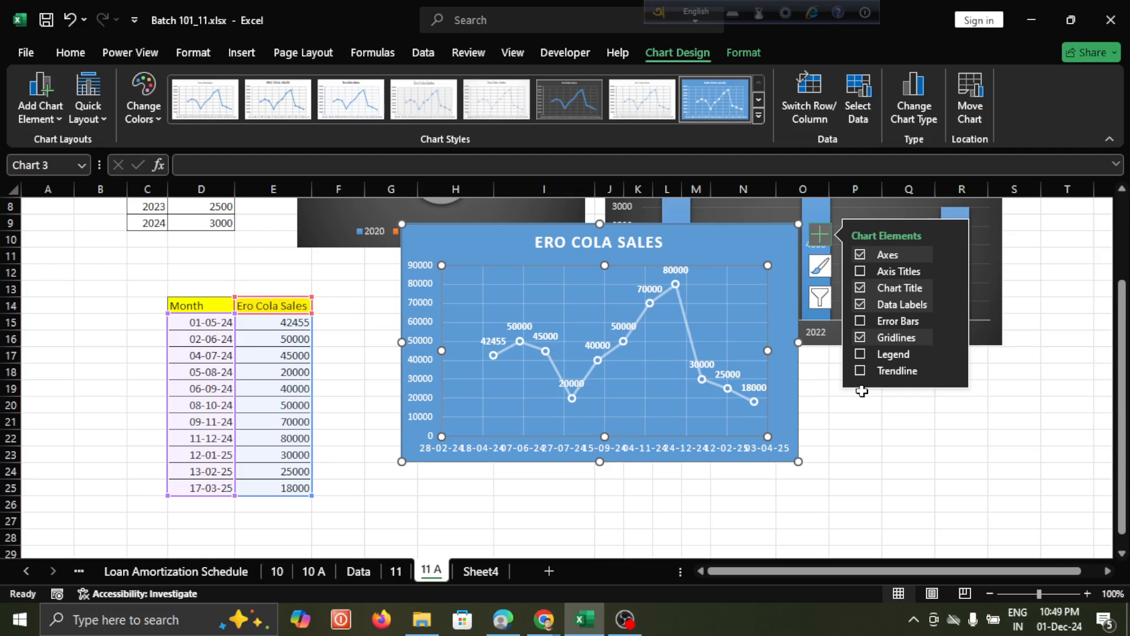
click(861, 321)
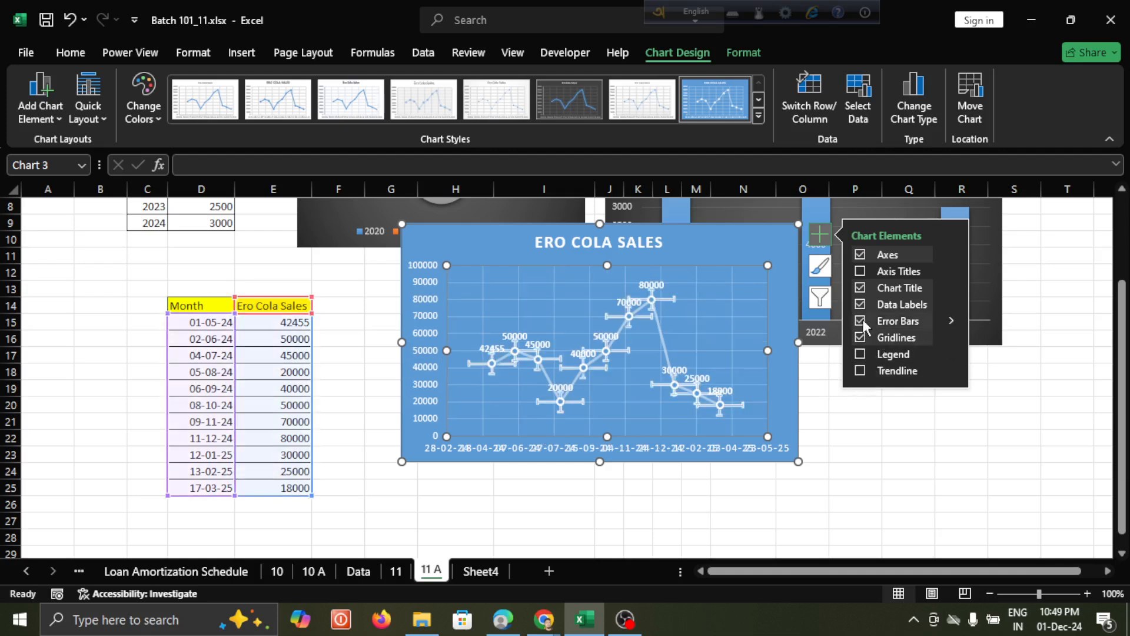
click(862, 321)
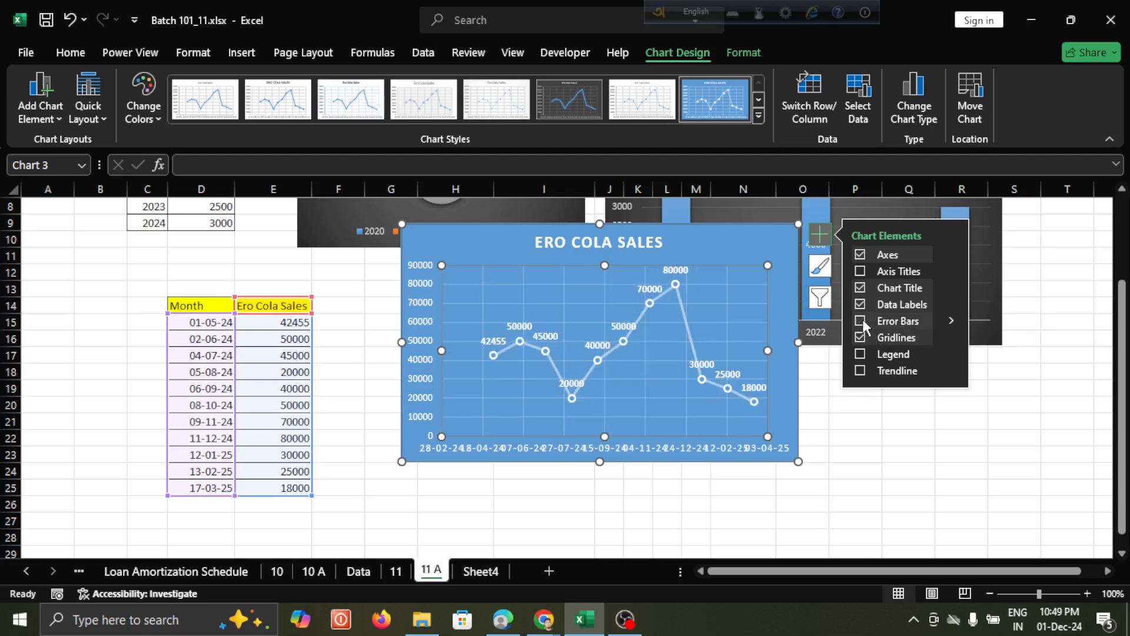
click(860, 370)
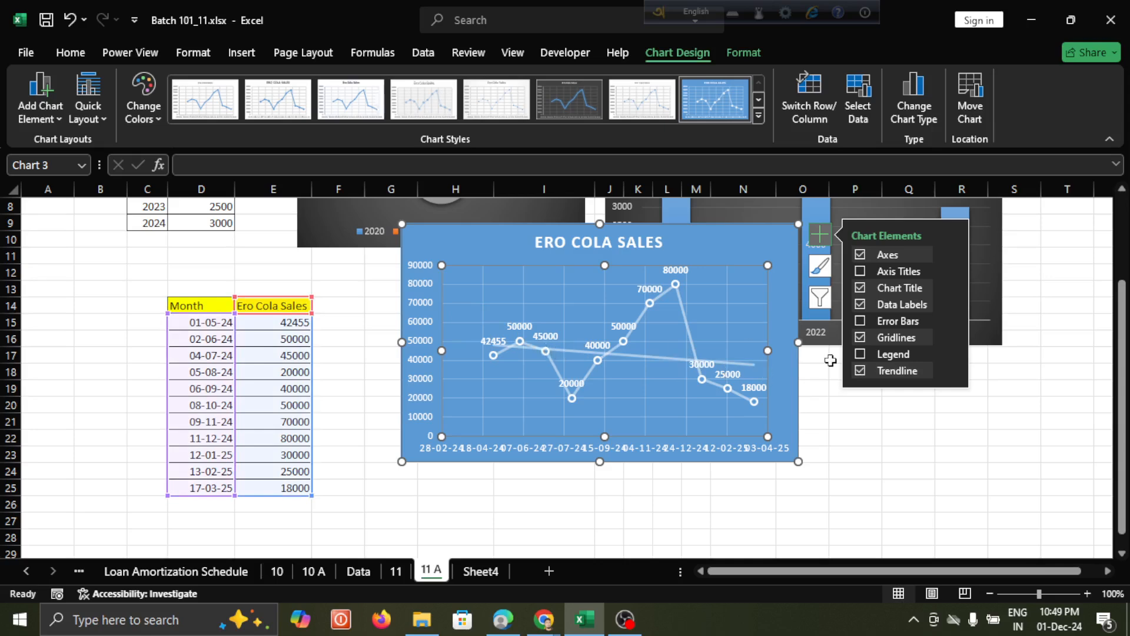
click(864, 369)
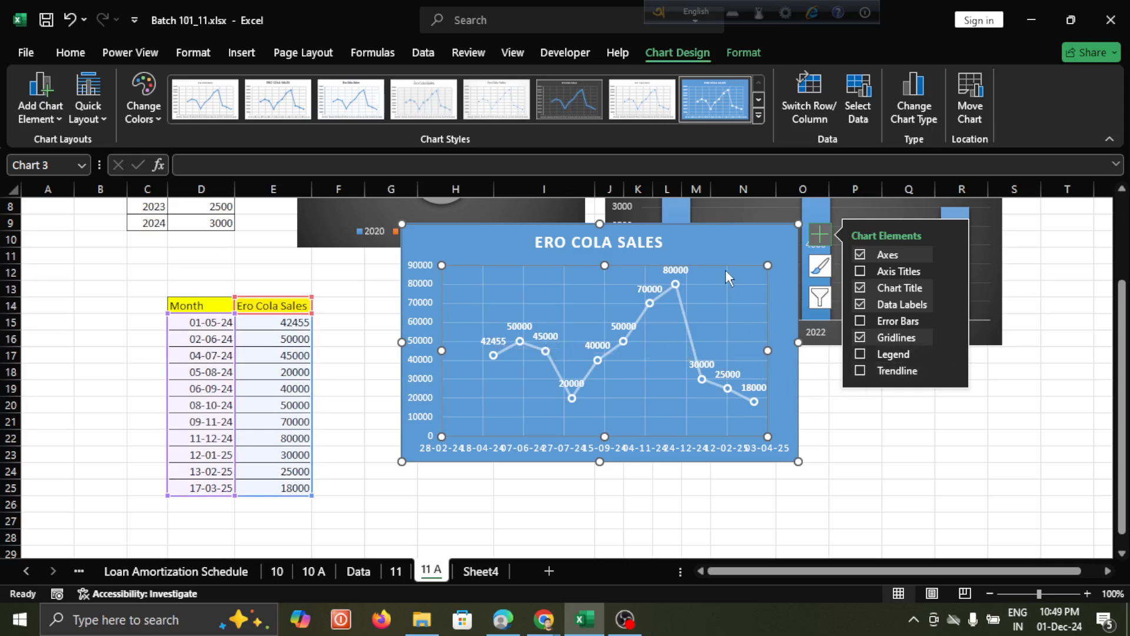
click(725, 270)
click(907, 453)
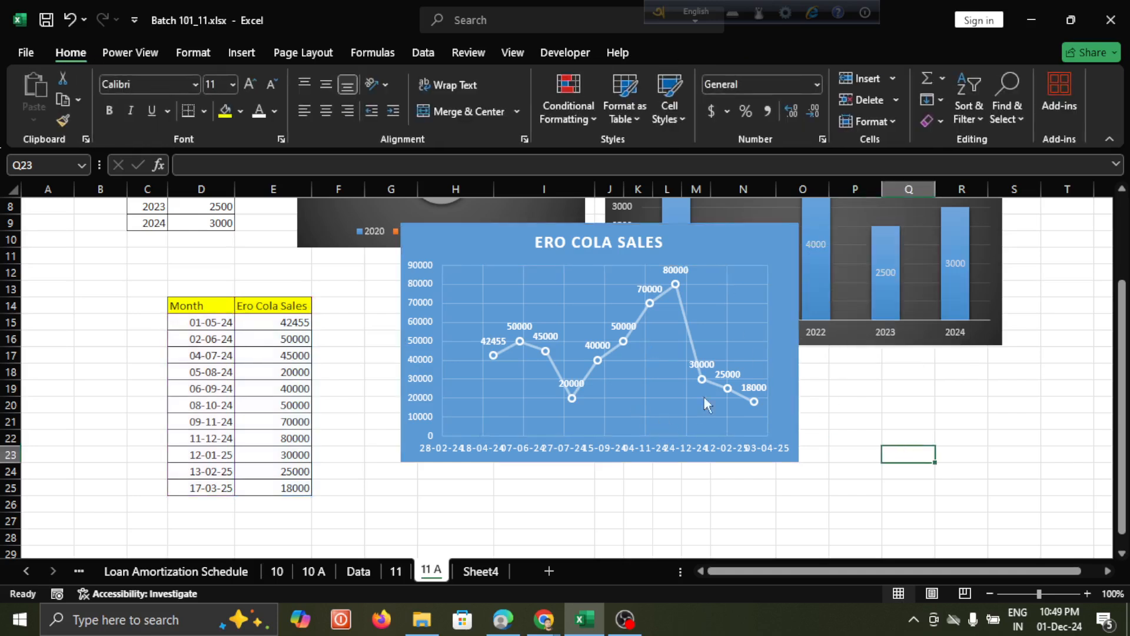
click(660, 332)
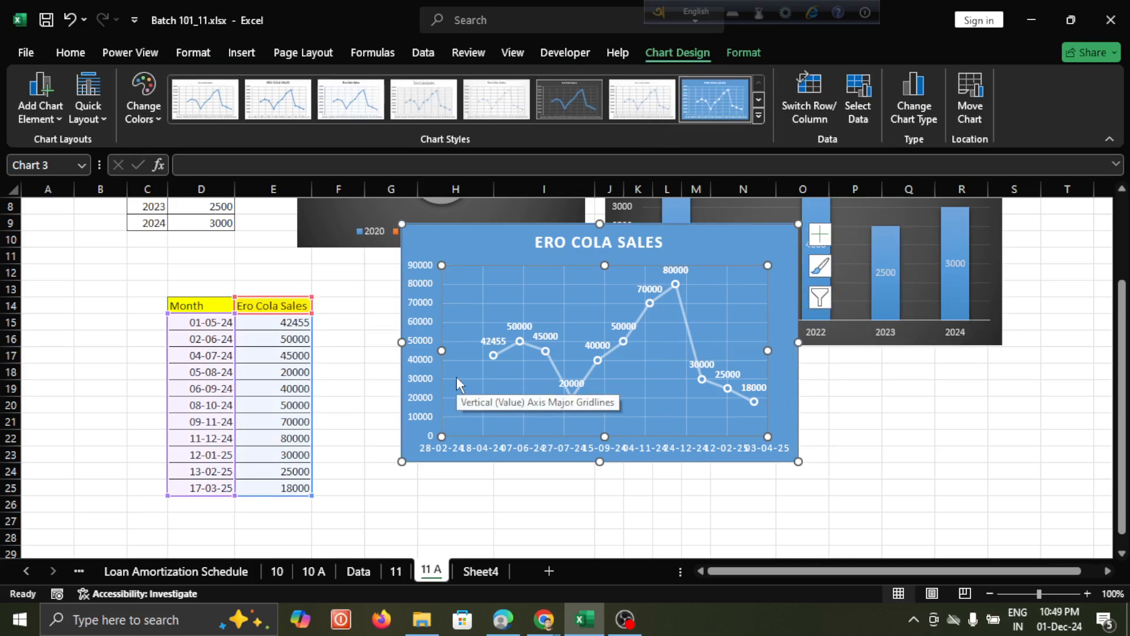
Move the Ero Cola Sales scatter chart below the Books Sold charts, beside the monthly sales table
click(911, 422)
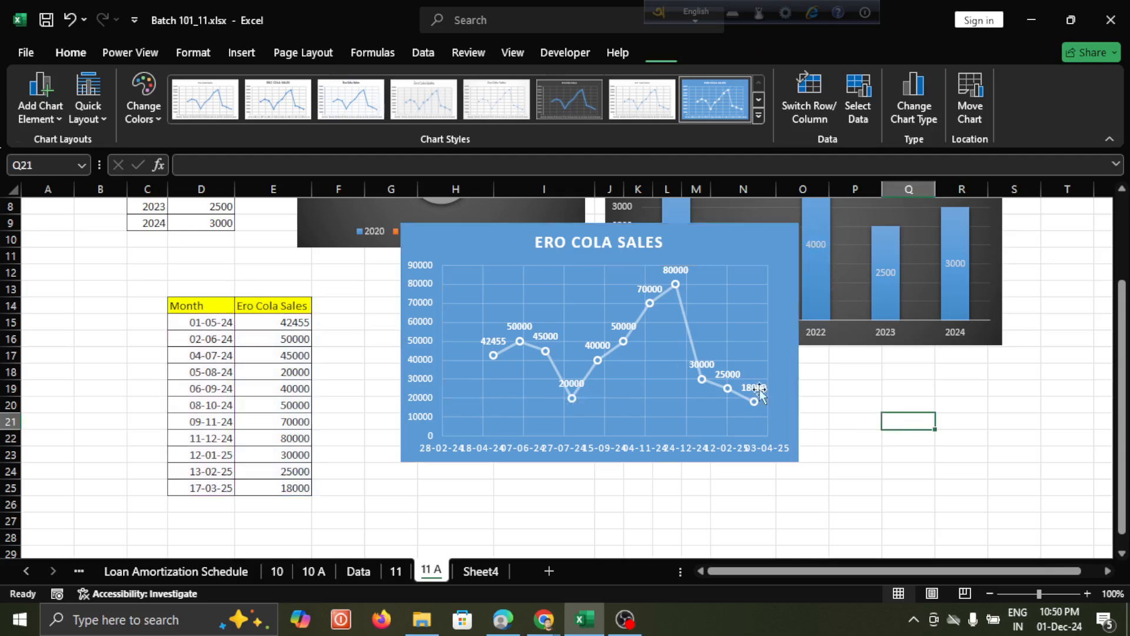
click(491, 255)
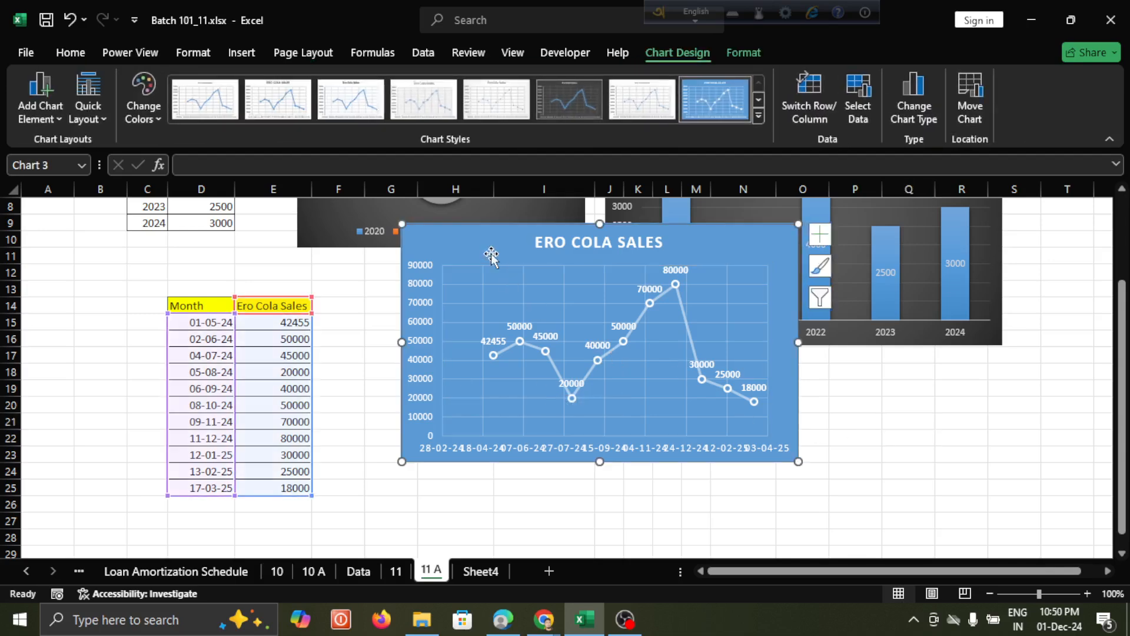
drag(479, 250, 449, 357)
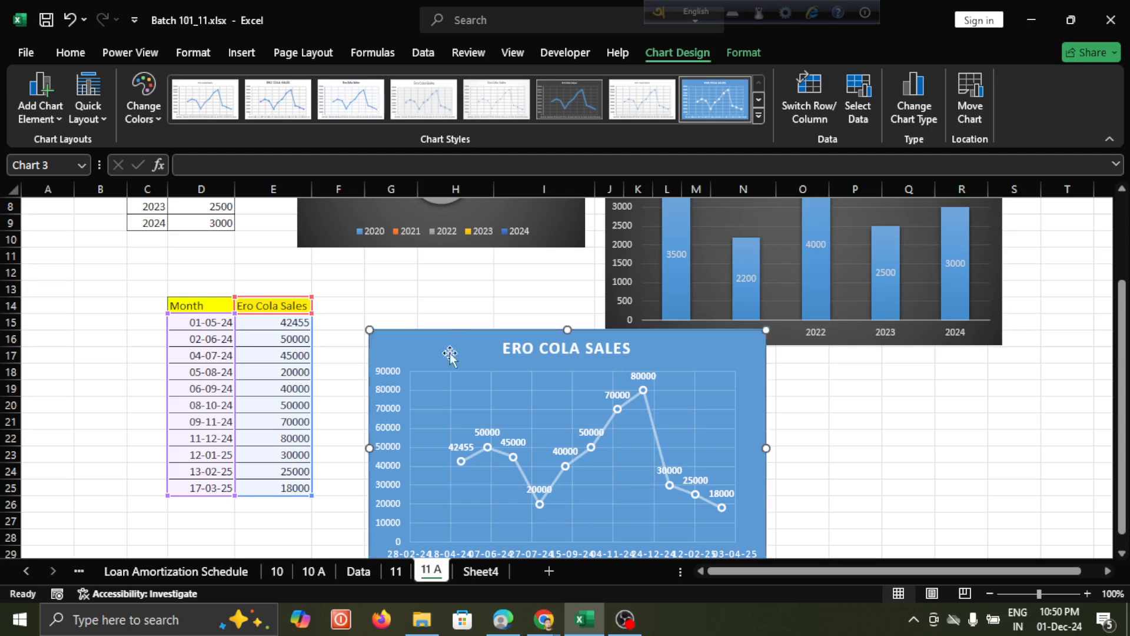
click(474, 296)
scroll(474, 298, down, 6)
scroll(429, 345, up, 4)
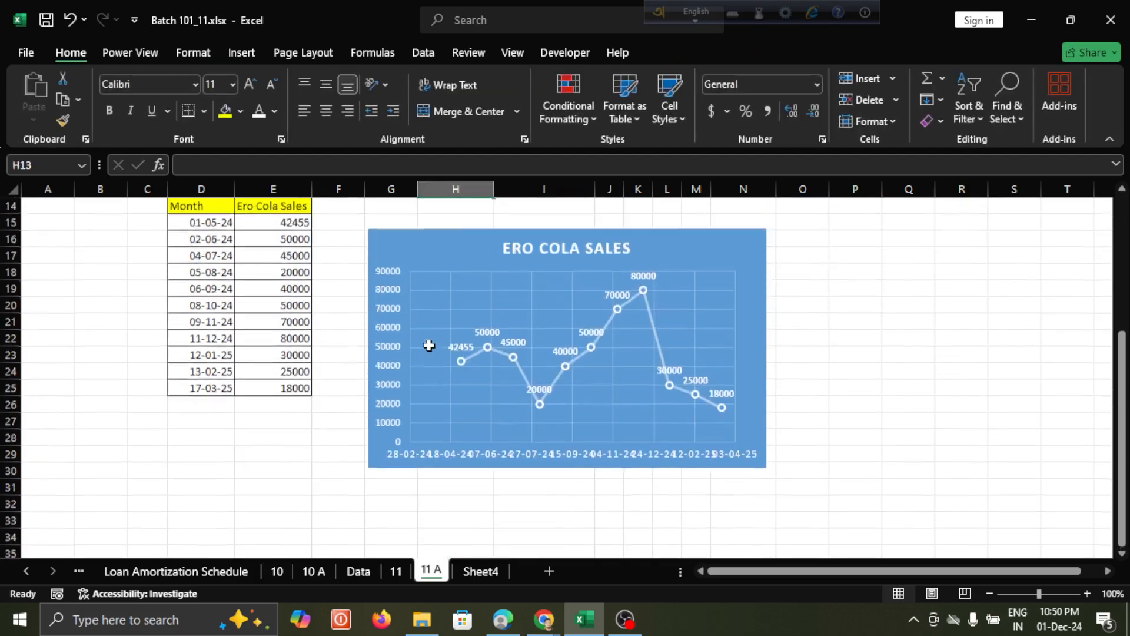
click(453, 253)
drag(453, 253, 424, 297)
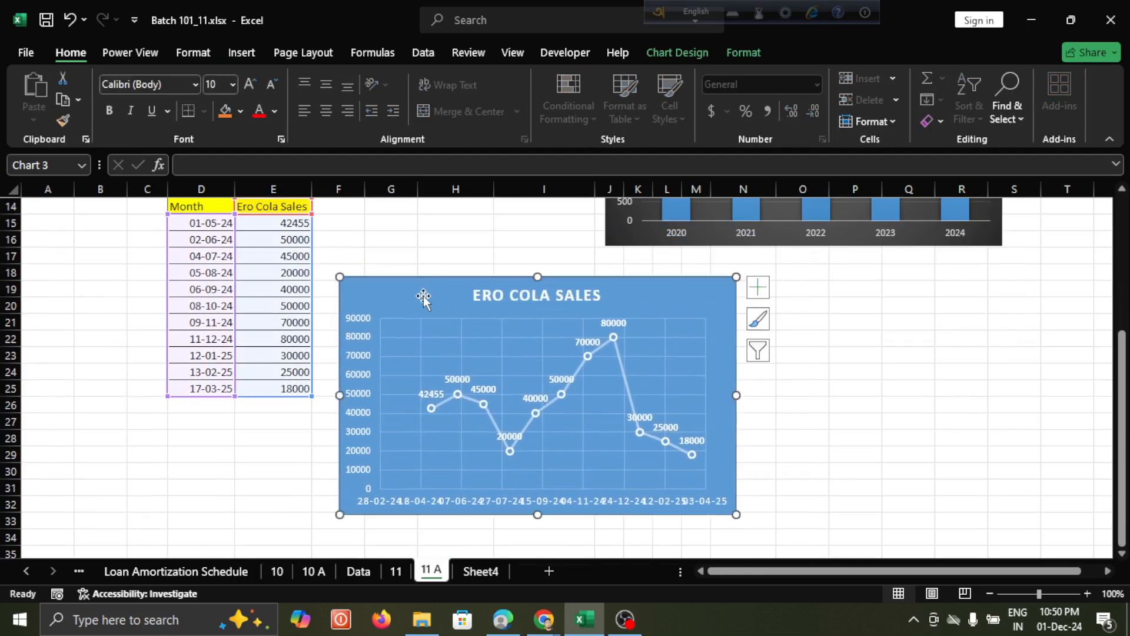
click(470, 239)
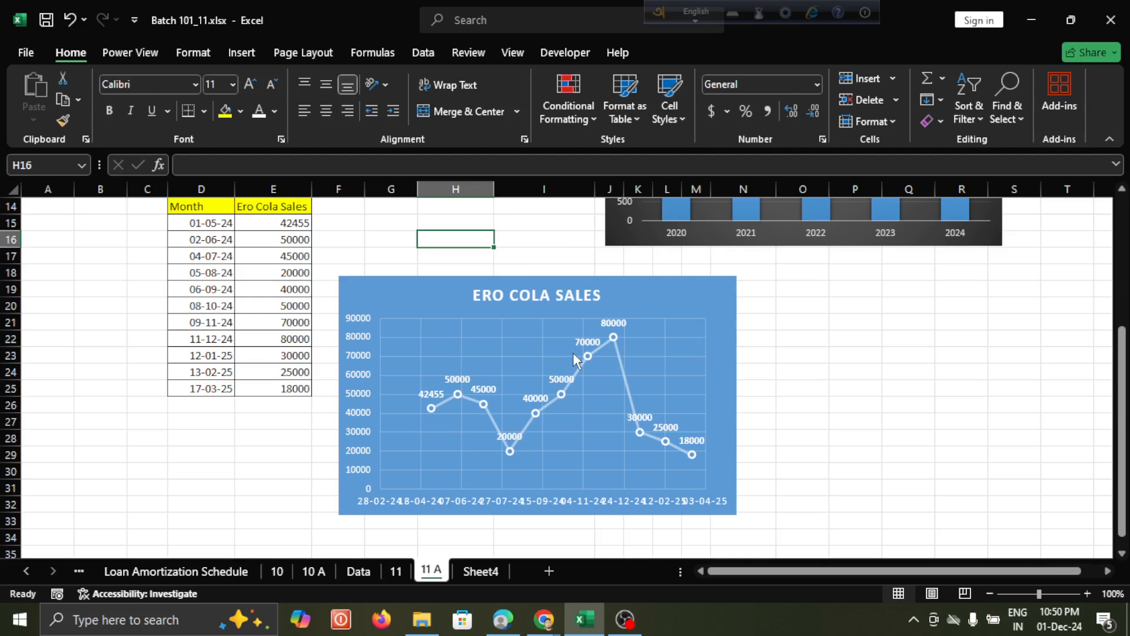
Review the Books Sold pie and column charts, the Ero Cola Sales chart and their source tables on sheet 11 A
scroll(574, 352, up, 3)
scroll(573, 352, down, 7)
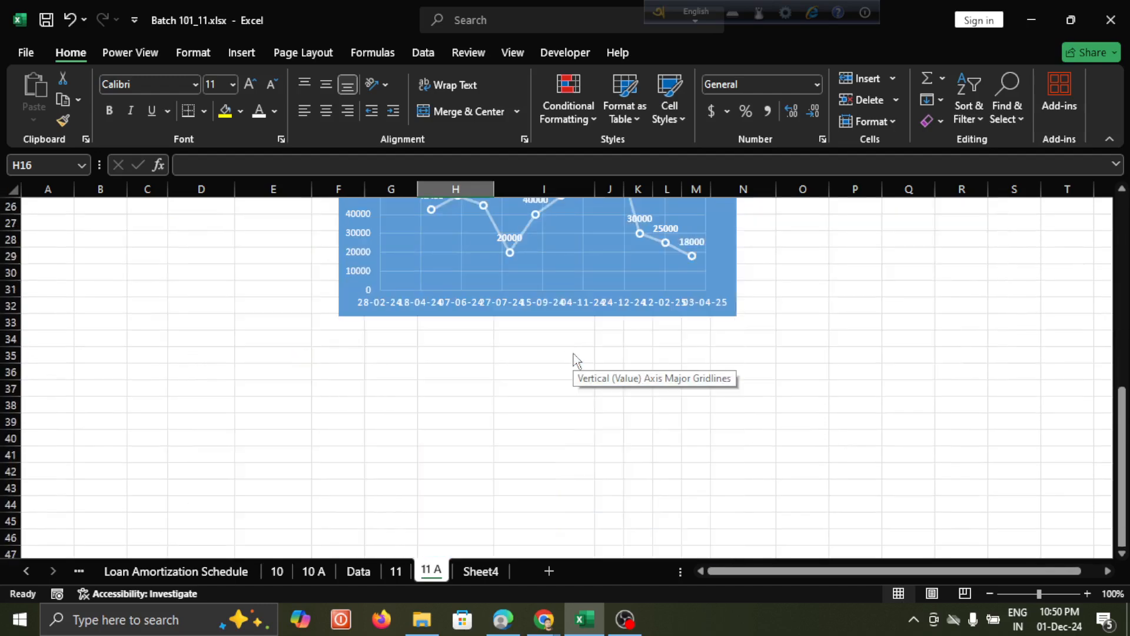
scroll(574, 359, up, 8)
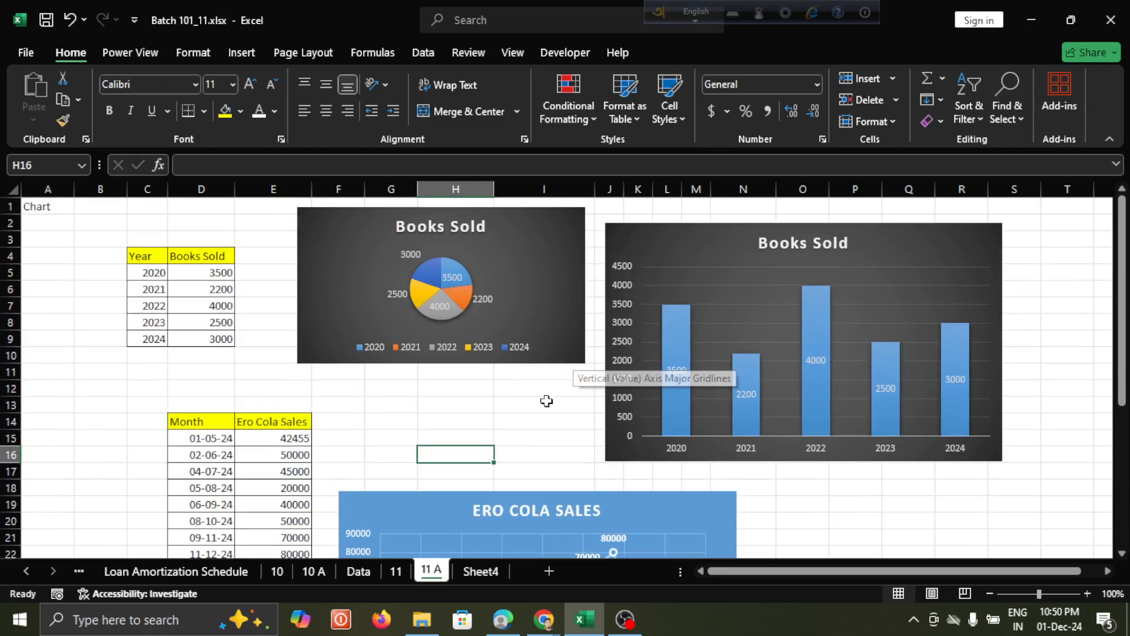
click(530, 416)
click(326, 420)
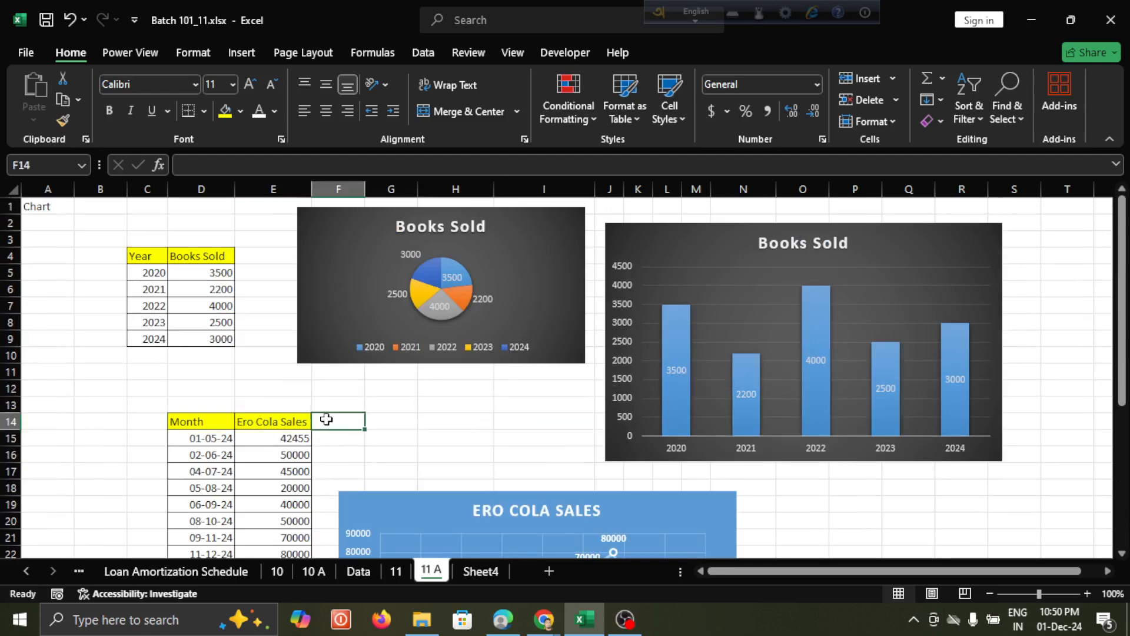
click(230, 416)
click(276, 401)
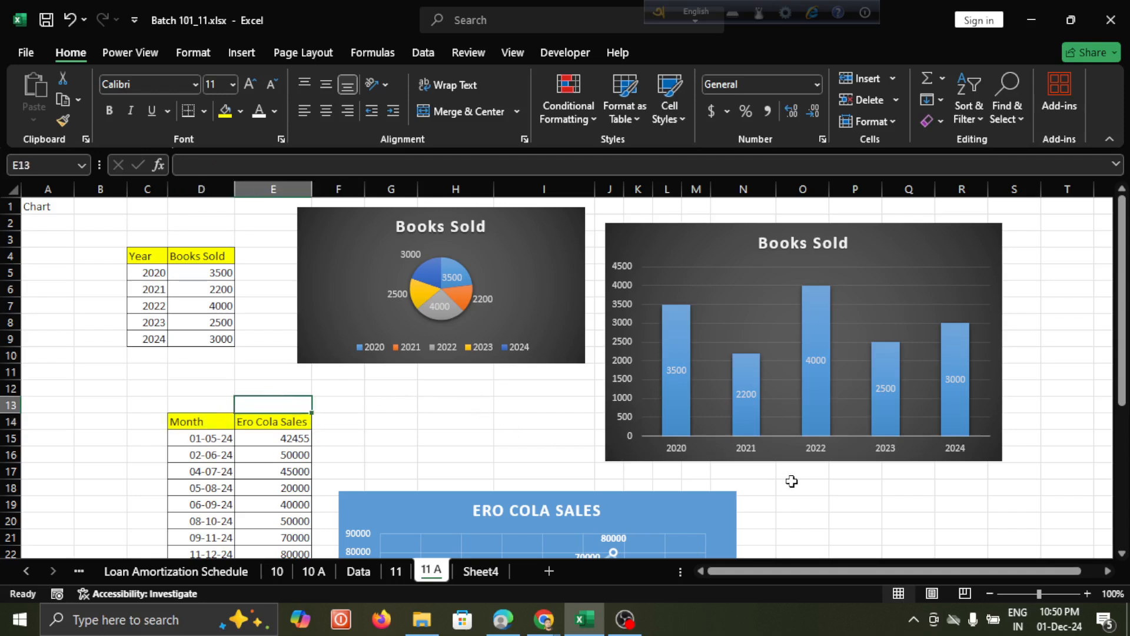
click(534, 401)
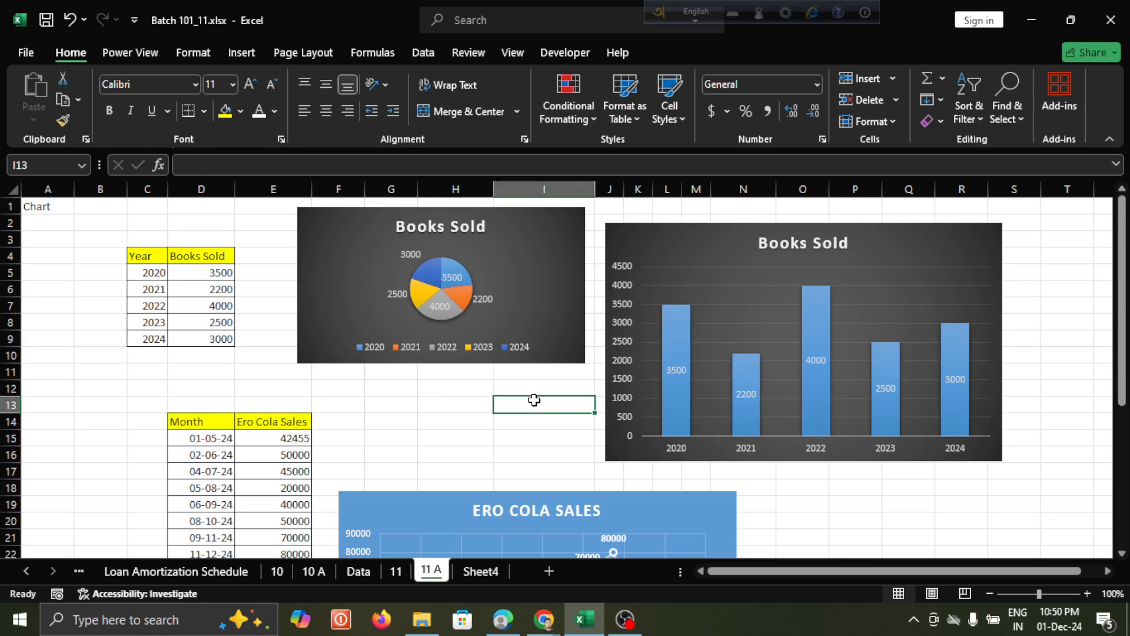
click(430, 406)
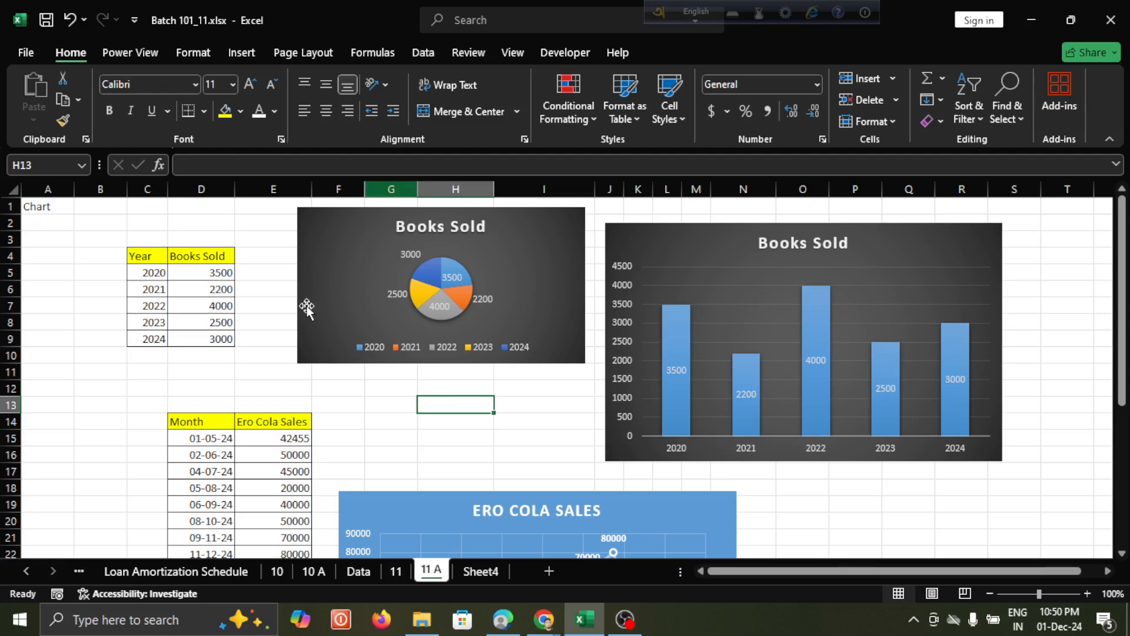
click(197, 423)
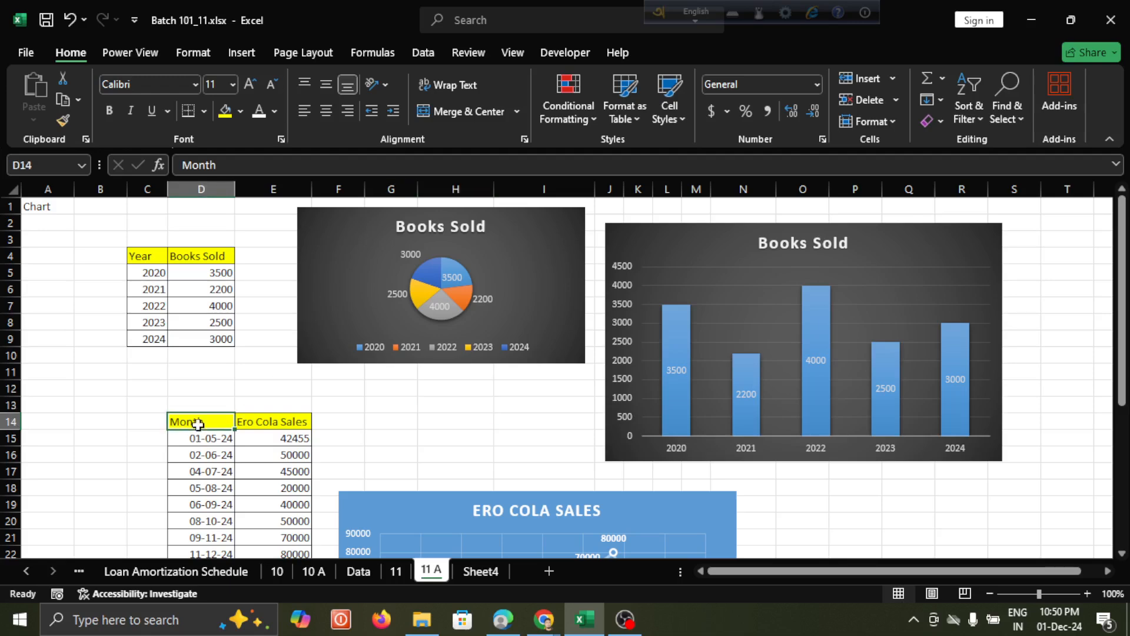
click(272, 420)
click(275, 441)
scroll(275, 442, down, 5)
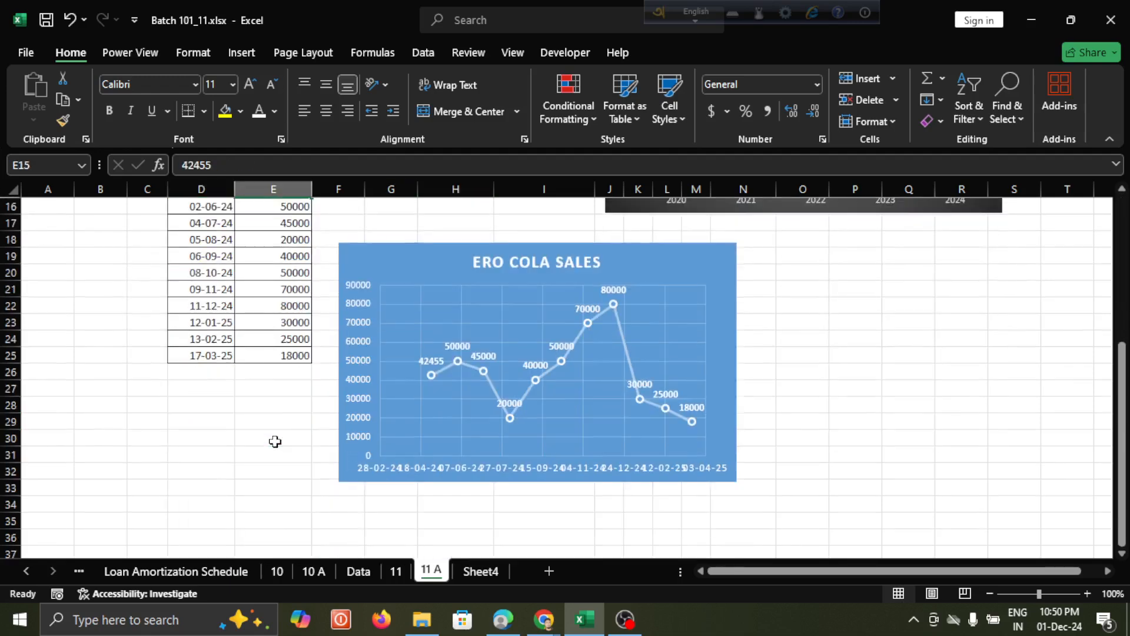
click(270, 405)
scroll(271, 406, up, 5)
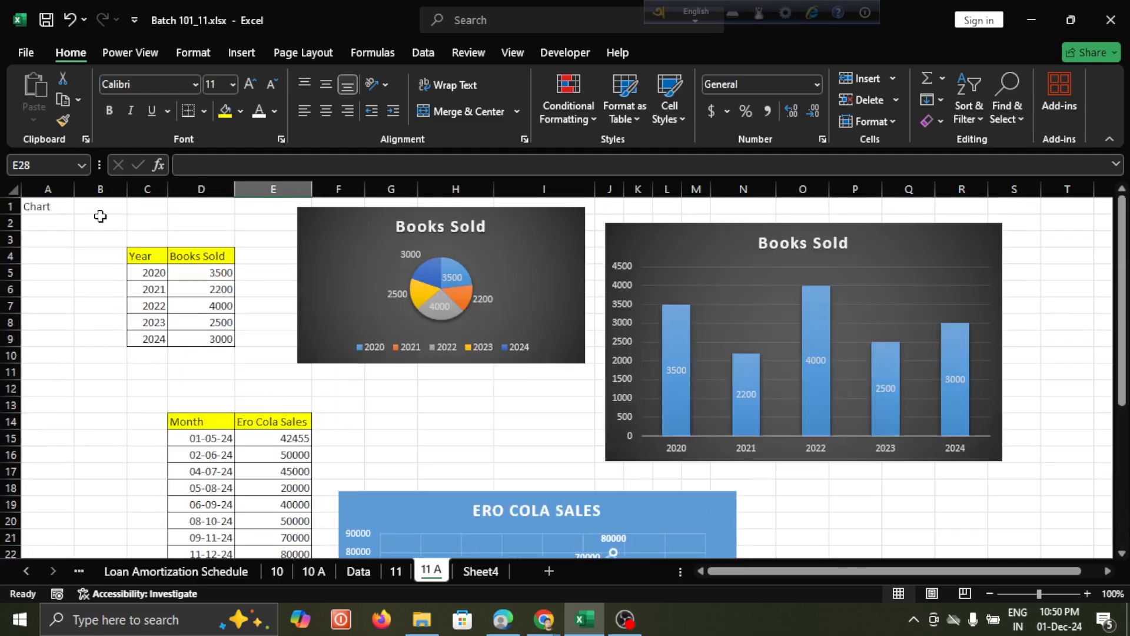
click(54, 211)
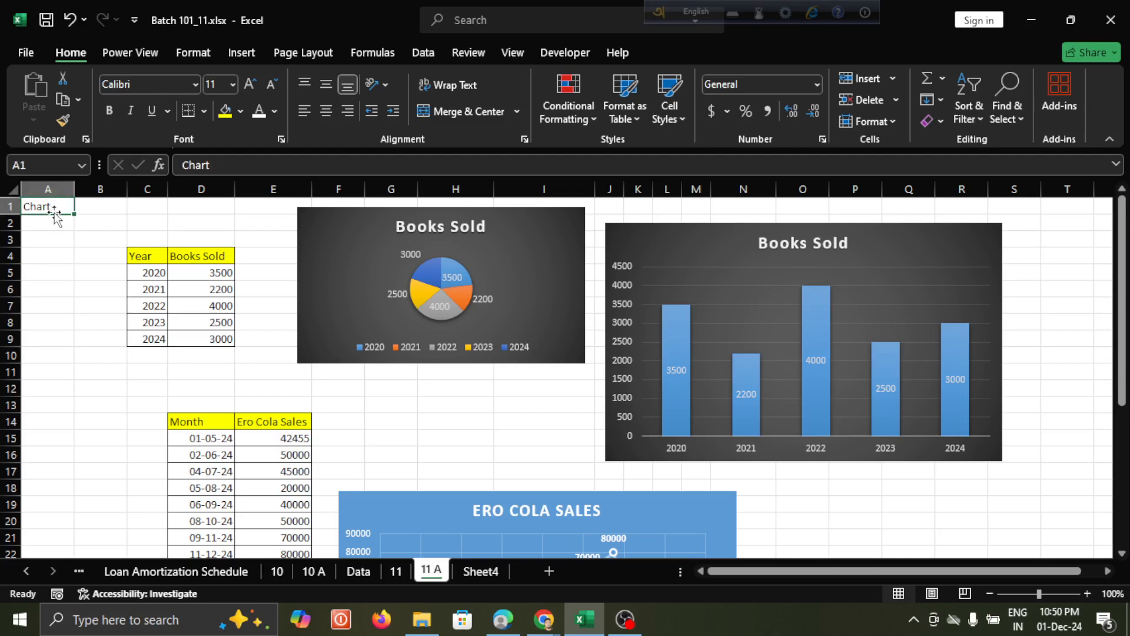
Fill the Chart topic in cell A5 of sheet 11 with yellow and return to sheet 11 A
click(393, 571)
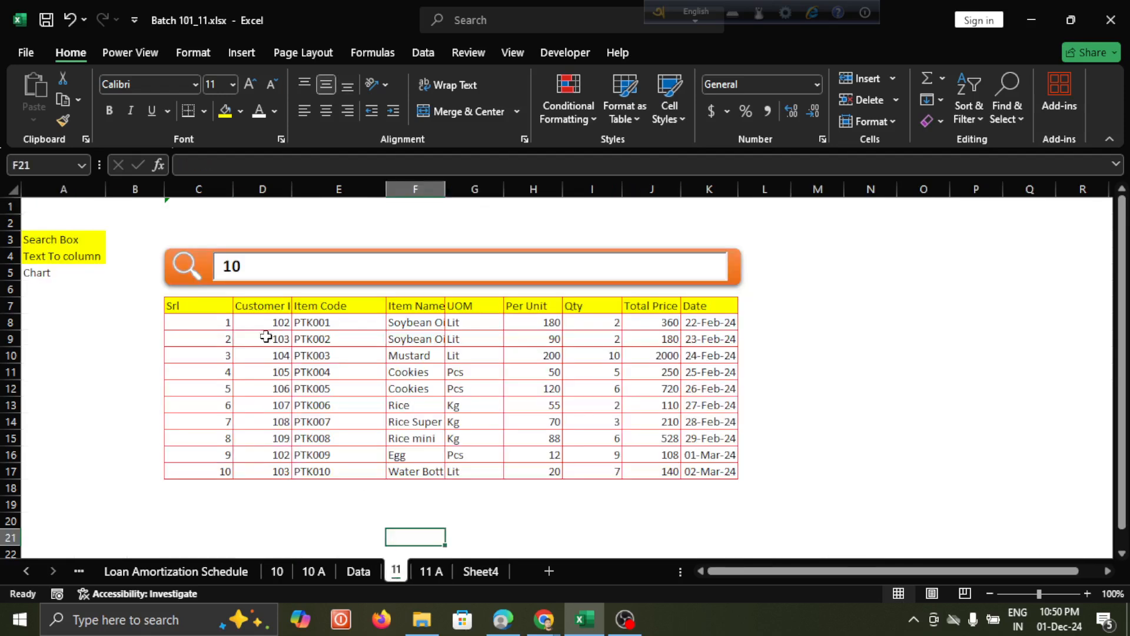
click(46, 268)
click(225, 110)
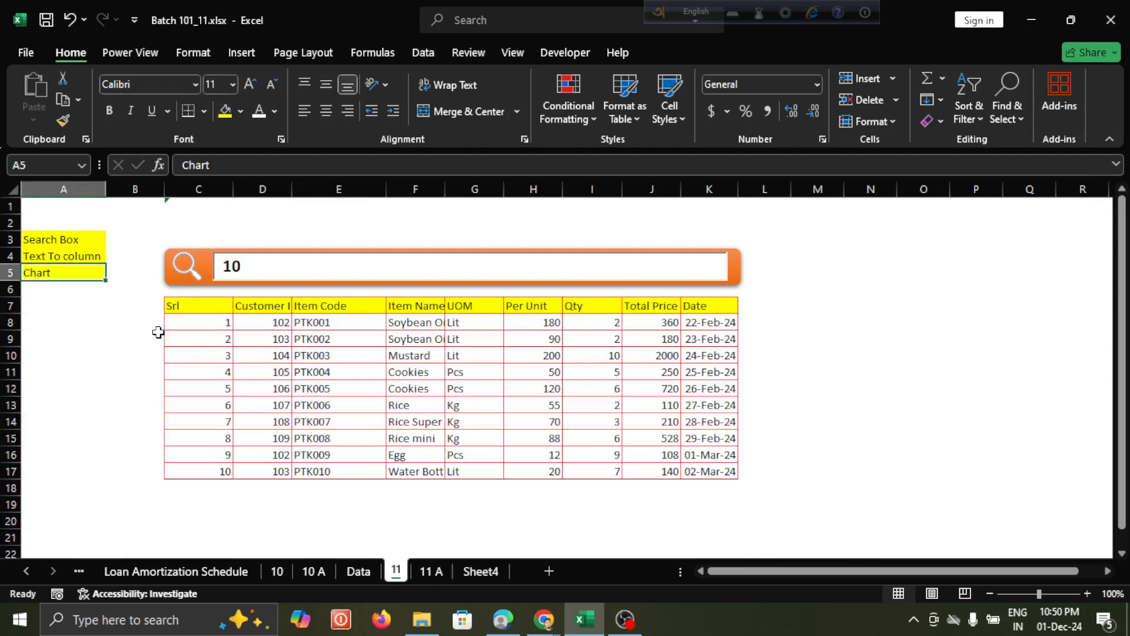
click(156, 436)
click(433, 569)
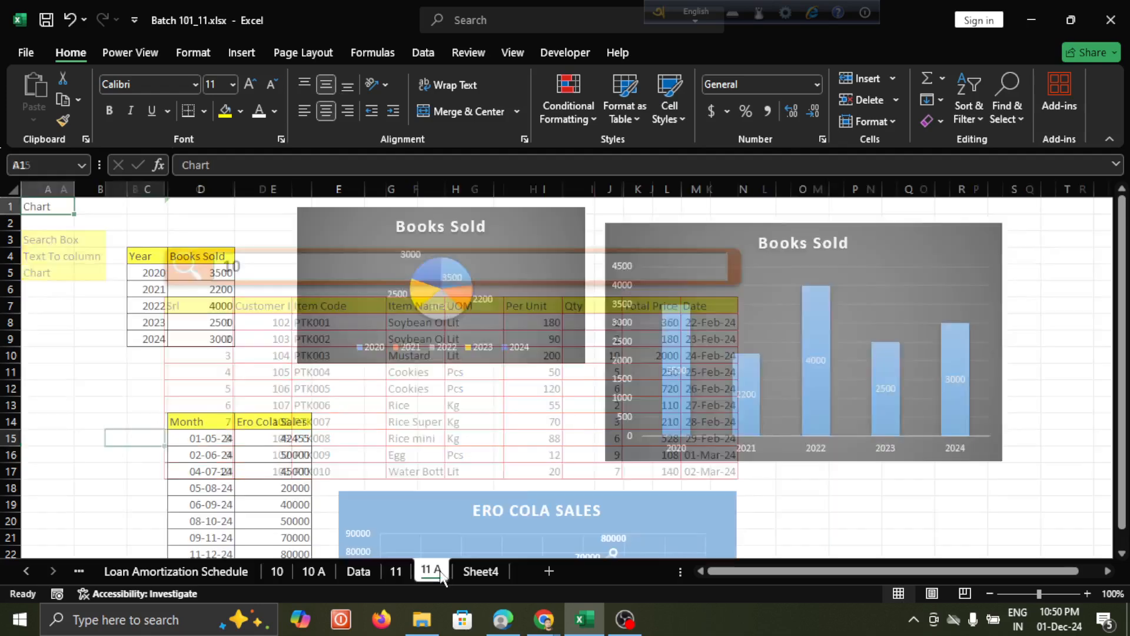
click(478, 570)
click(438, 570)
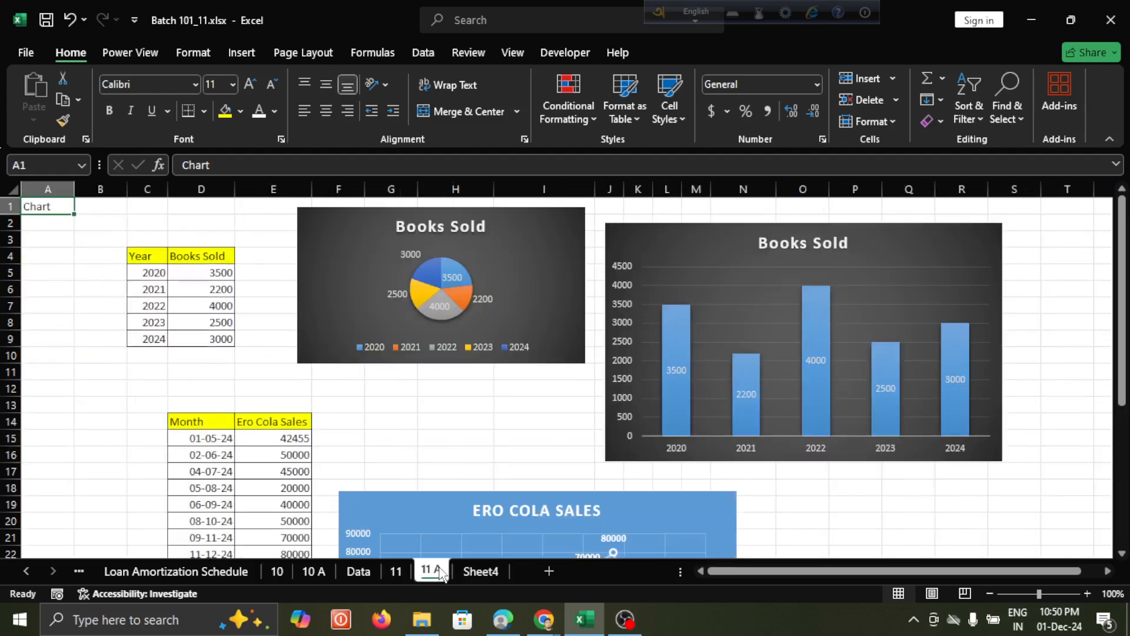
Examine the Ero Cola Sales chart, the available chart insertion commands and the Year and Books Sold table headers
click(477, 437)
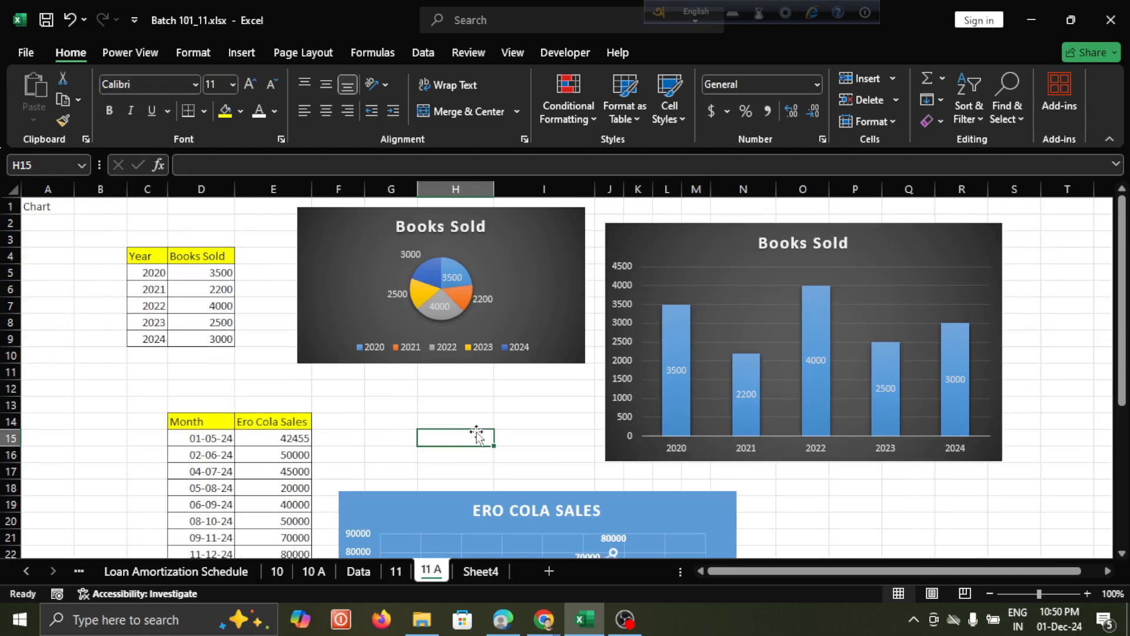
scroll(395, 385, down, 4)
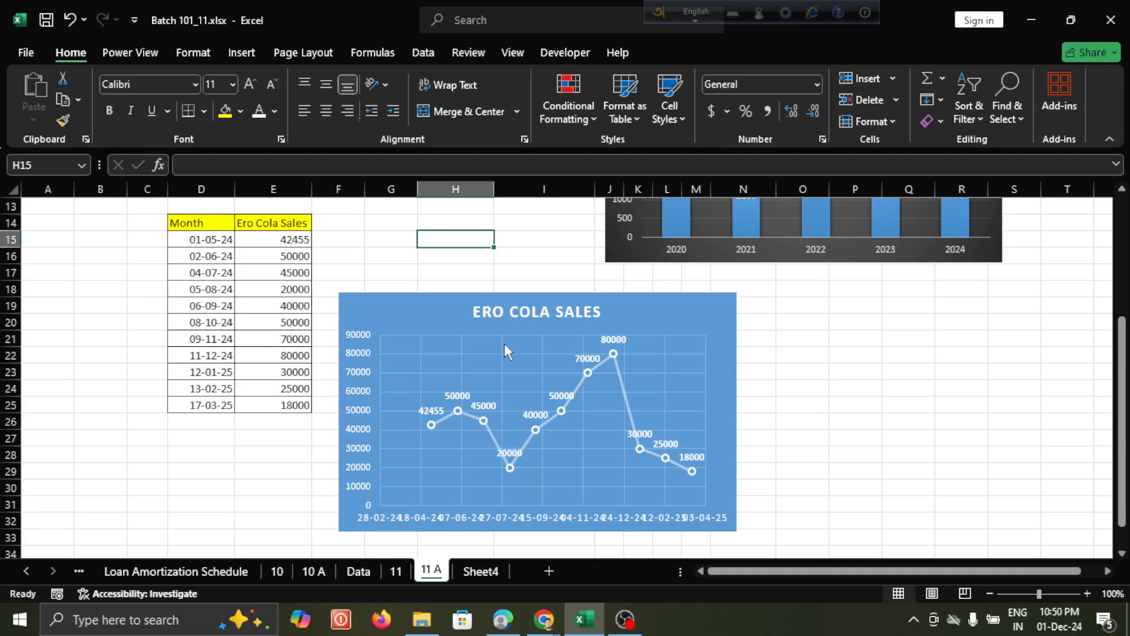
click(529, 312)
click(692, 312)
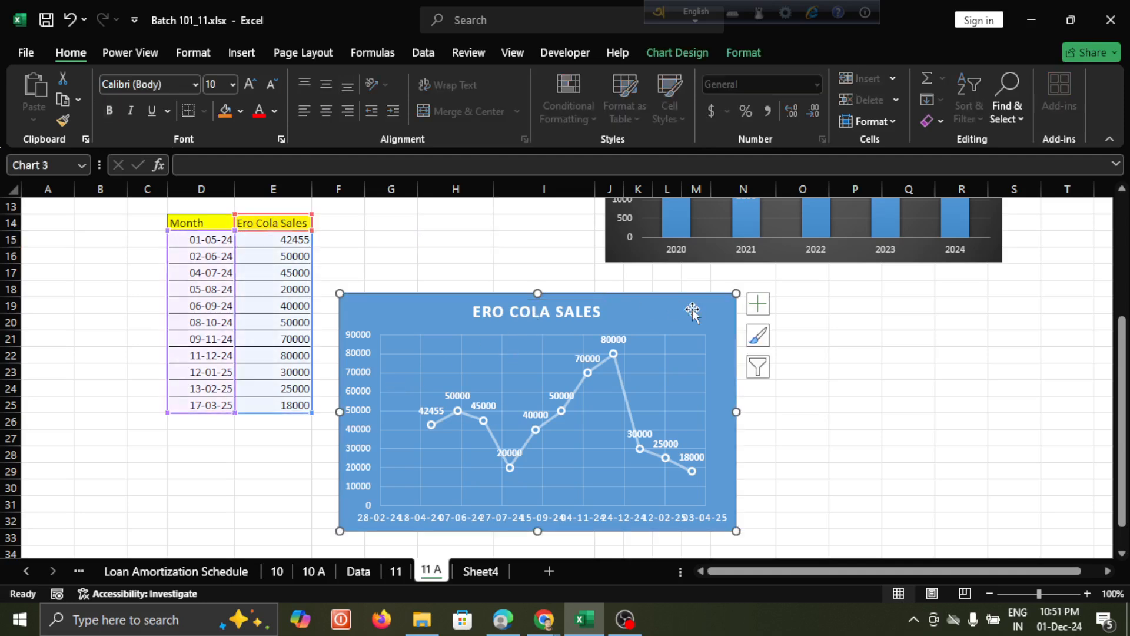
click(876, 321)
click(688, 321)
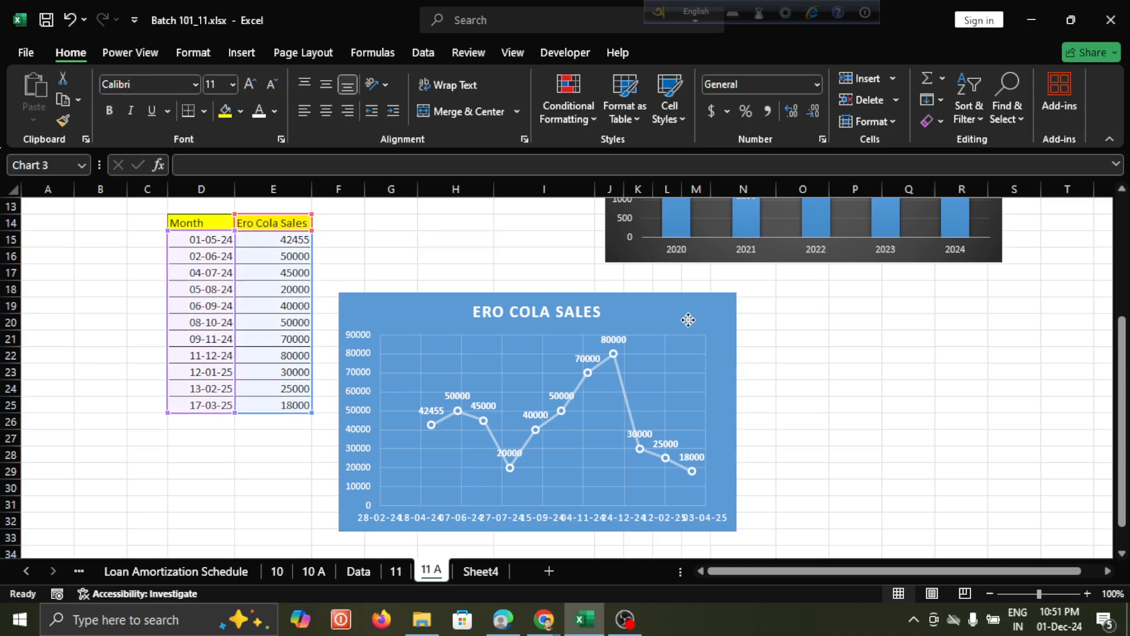
click(895, 325)
click(678, 323)
click(862, 305)
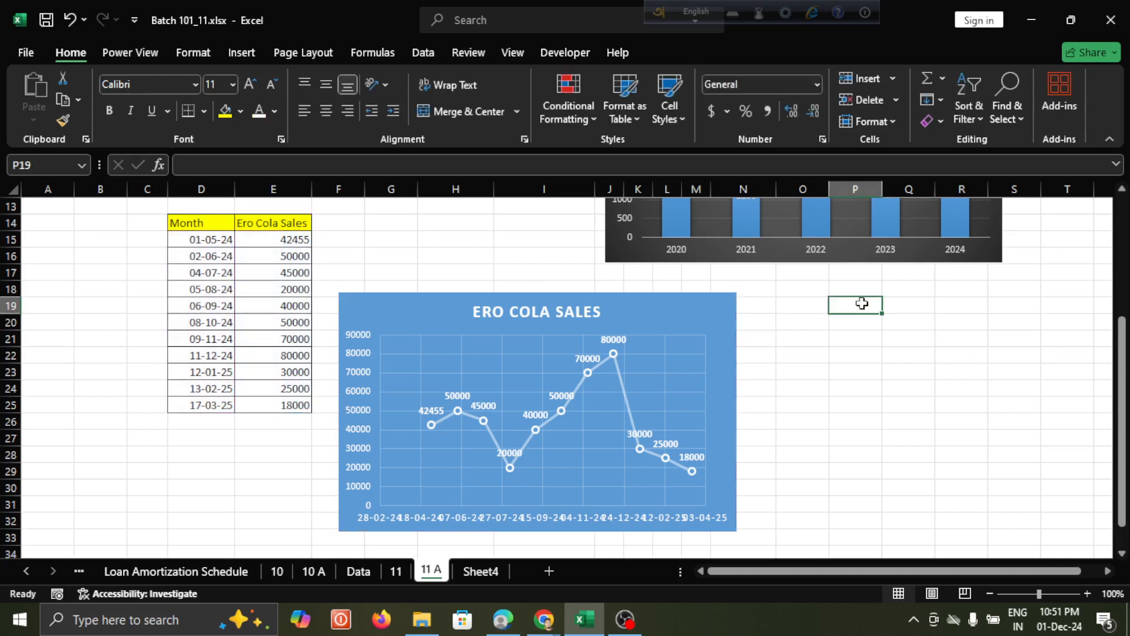
click(242, 53)
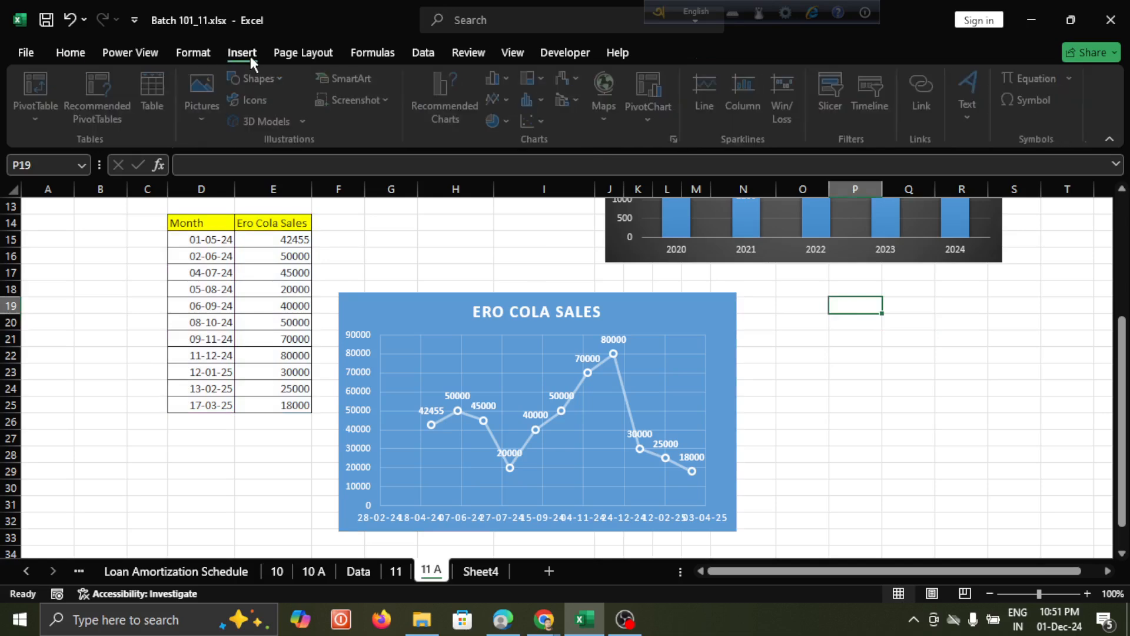
click(500, 268)
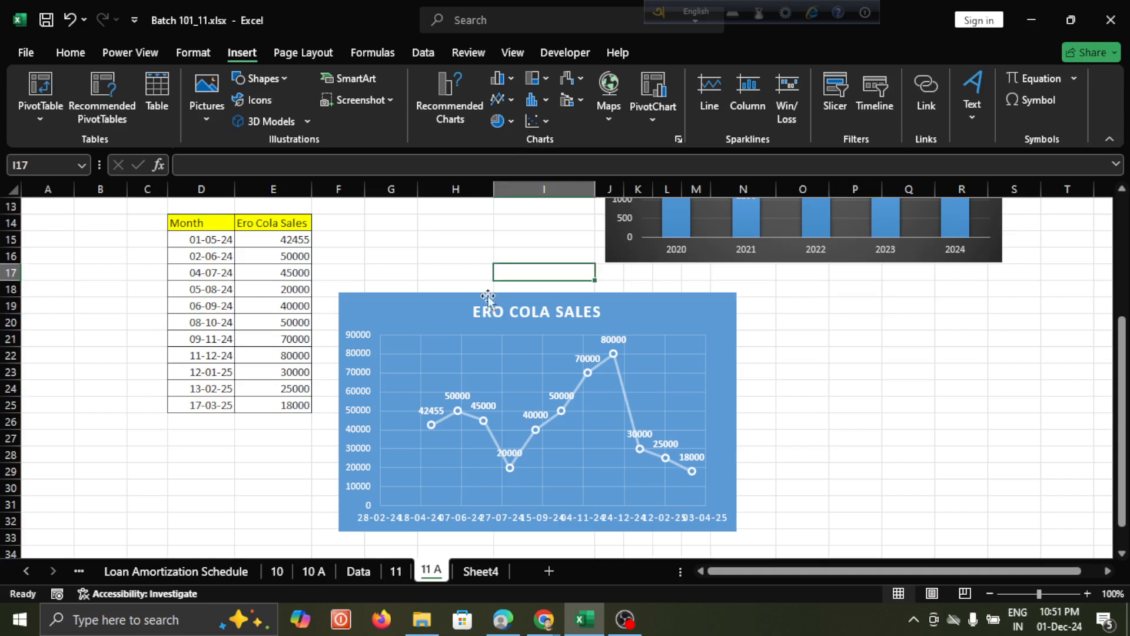
click(281, 468)
scroll(280, 468, up, 4)
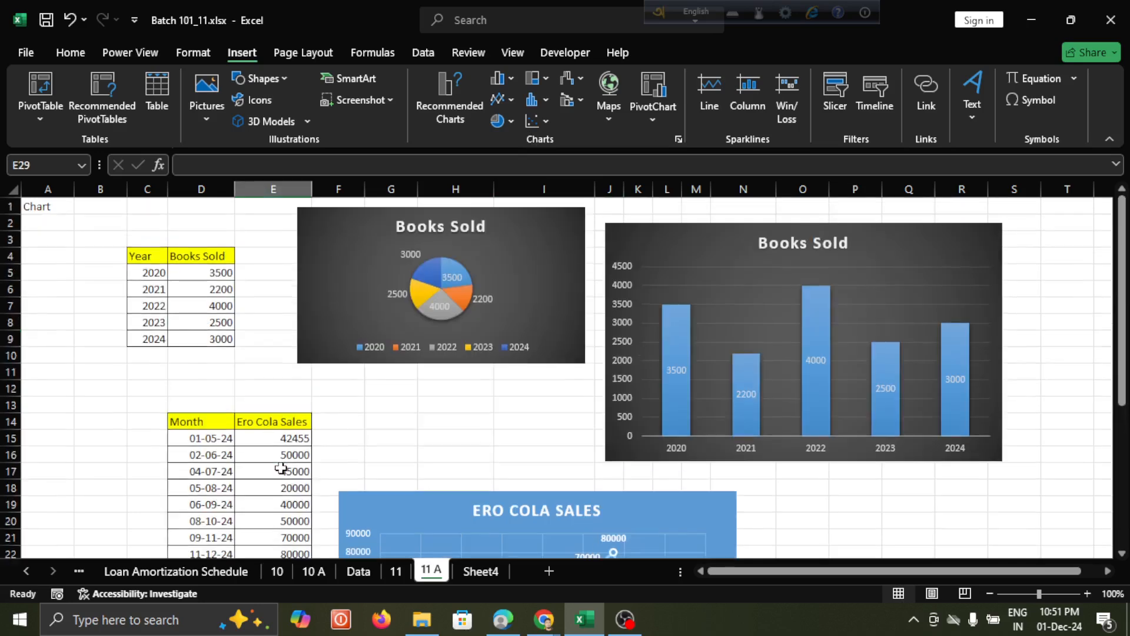
click(245, 368)
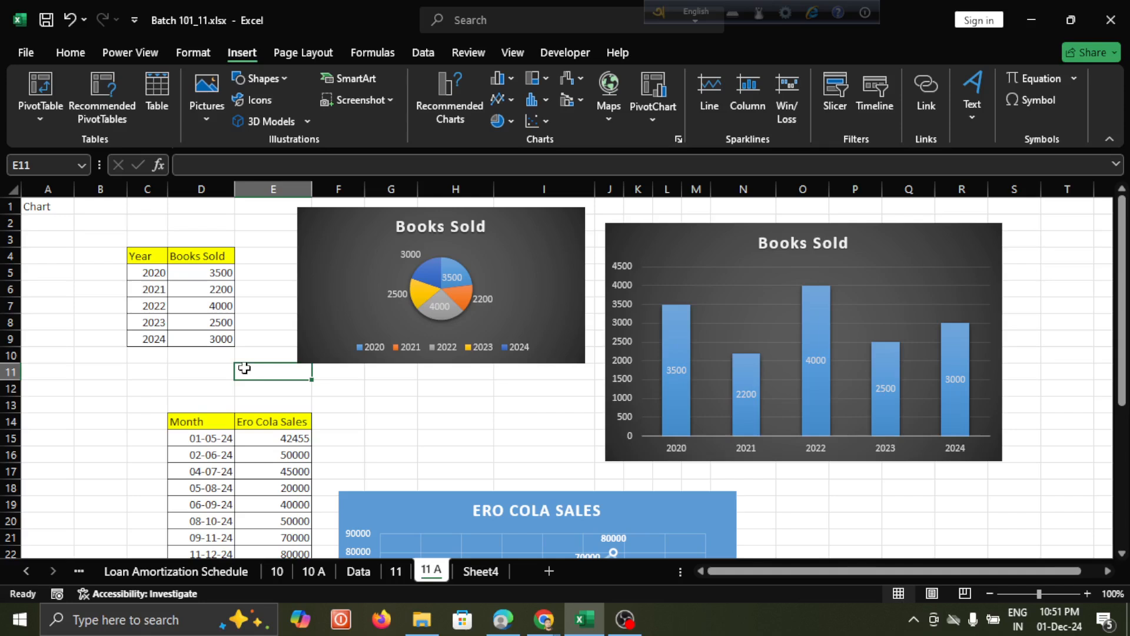
click(142, 255)
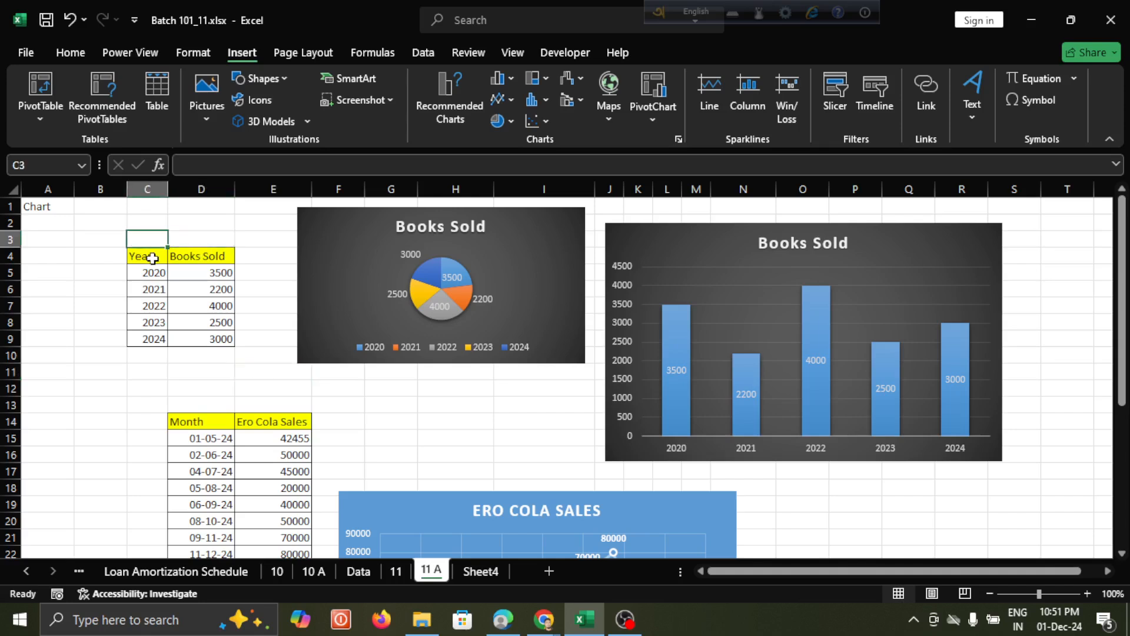
click(202, 256)
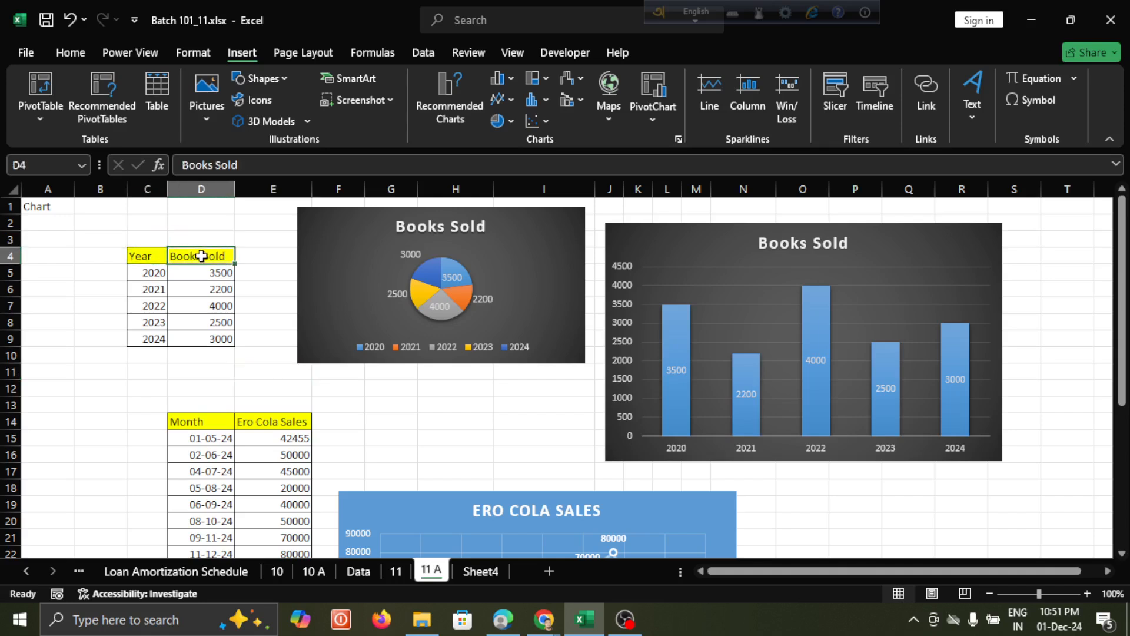
click(450, 480)
Dismiss the call time-limit notice in the Google Meet window in Chrome and switch to OBS Studio
click(543, 620)
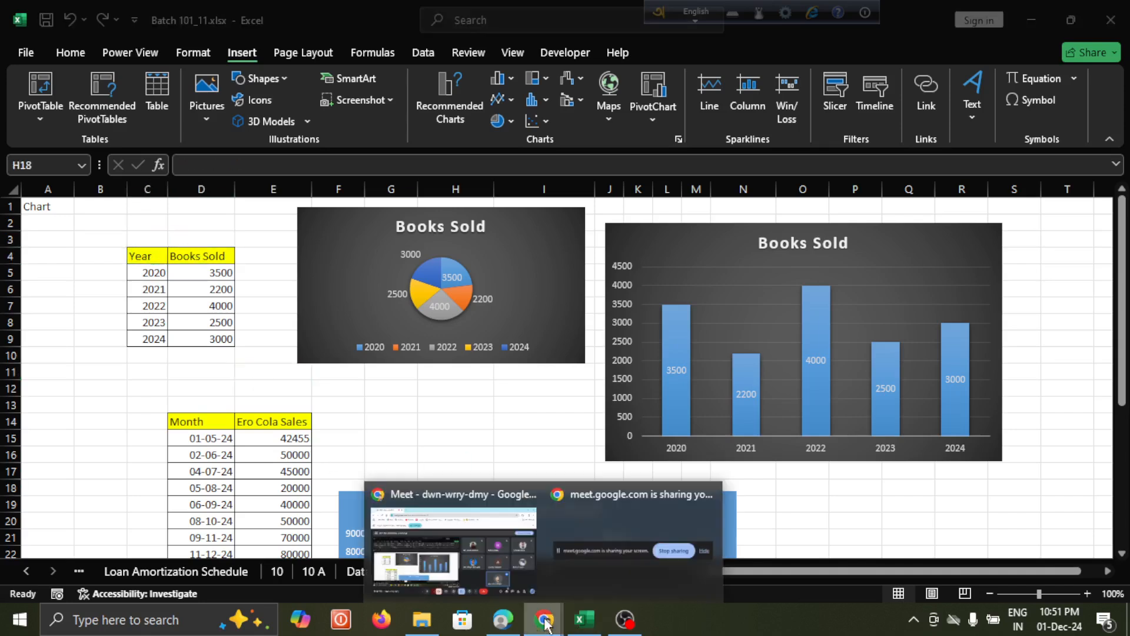
click(487, 536)
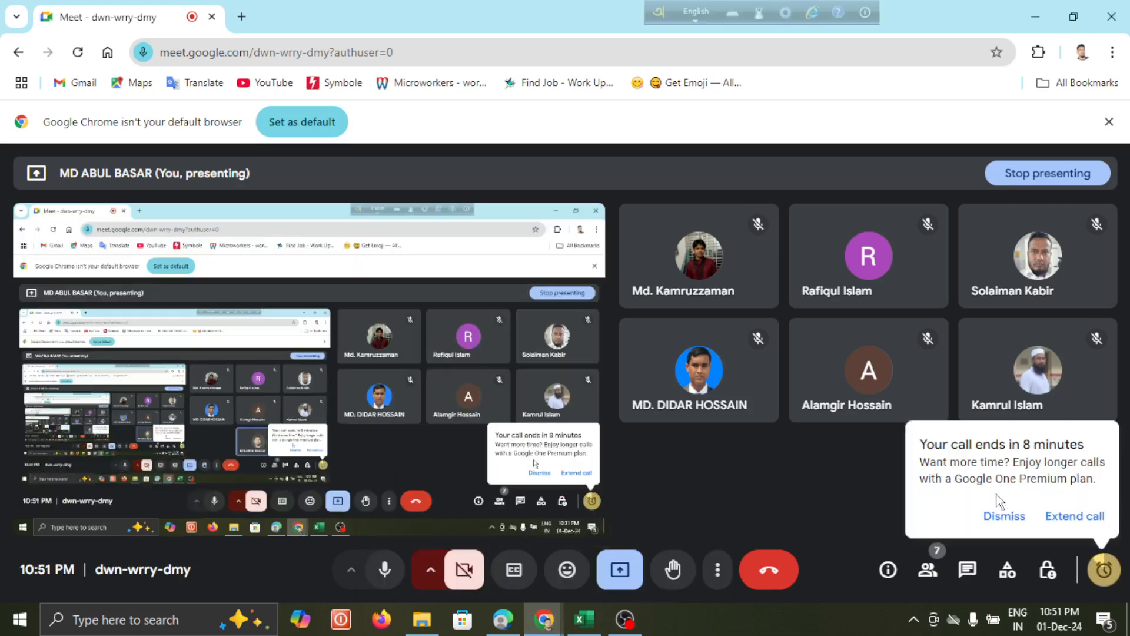
click(1004, 517)
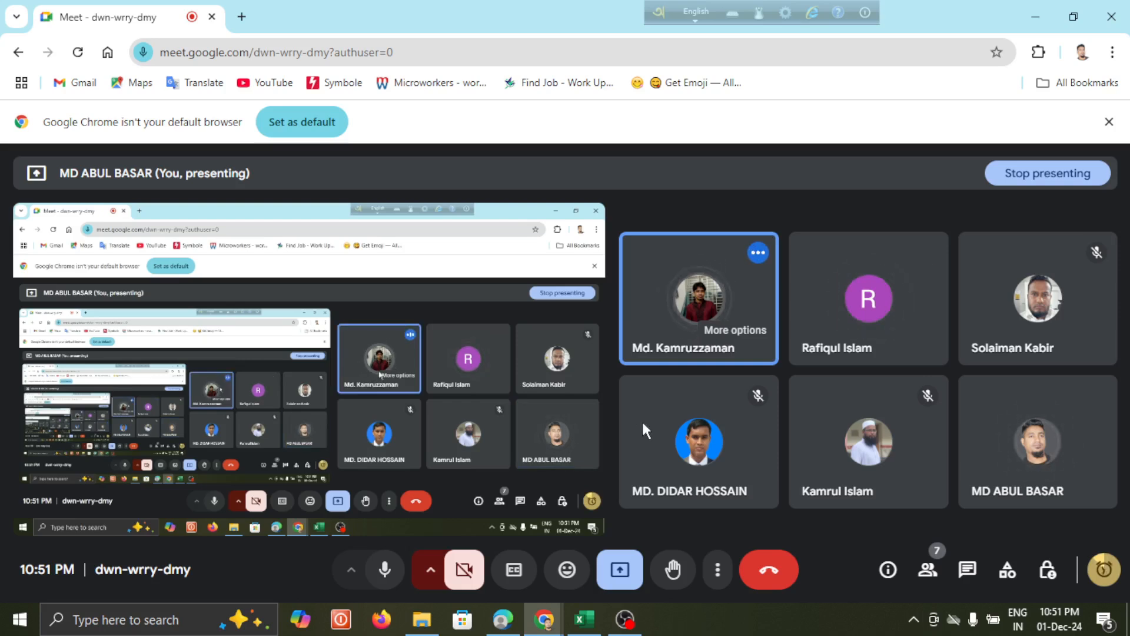
click(625, 624)
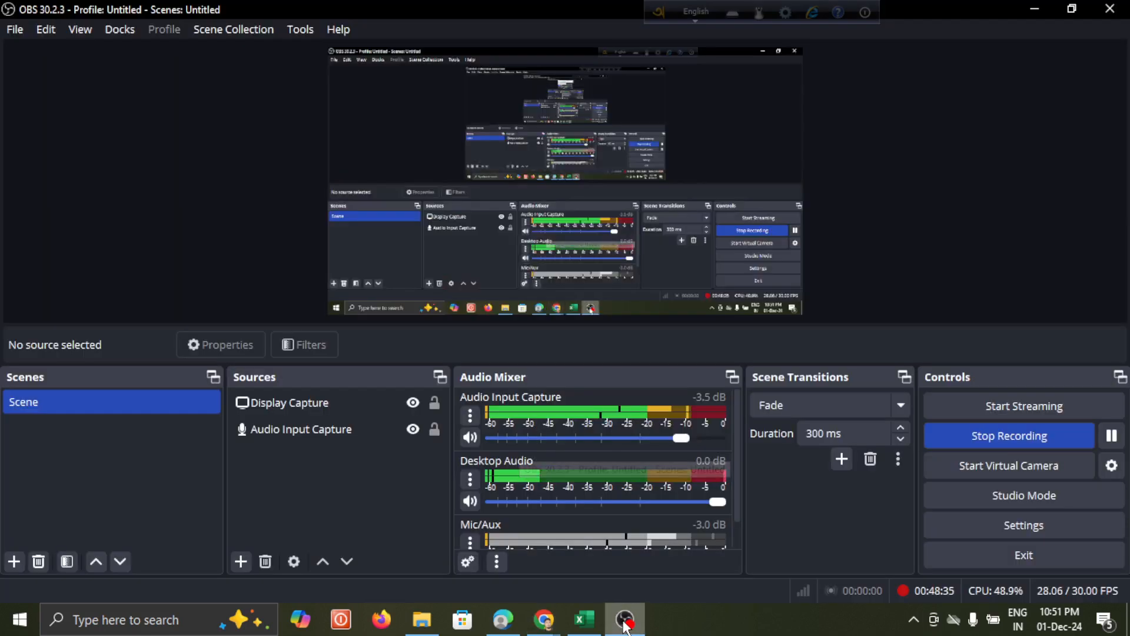